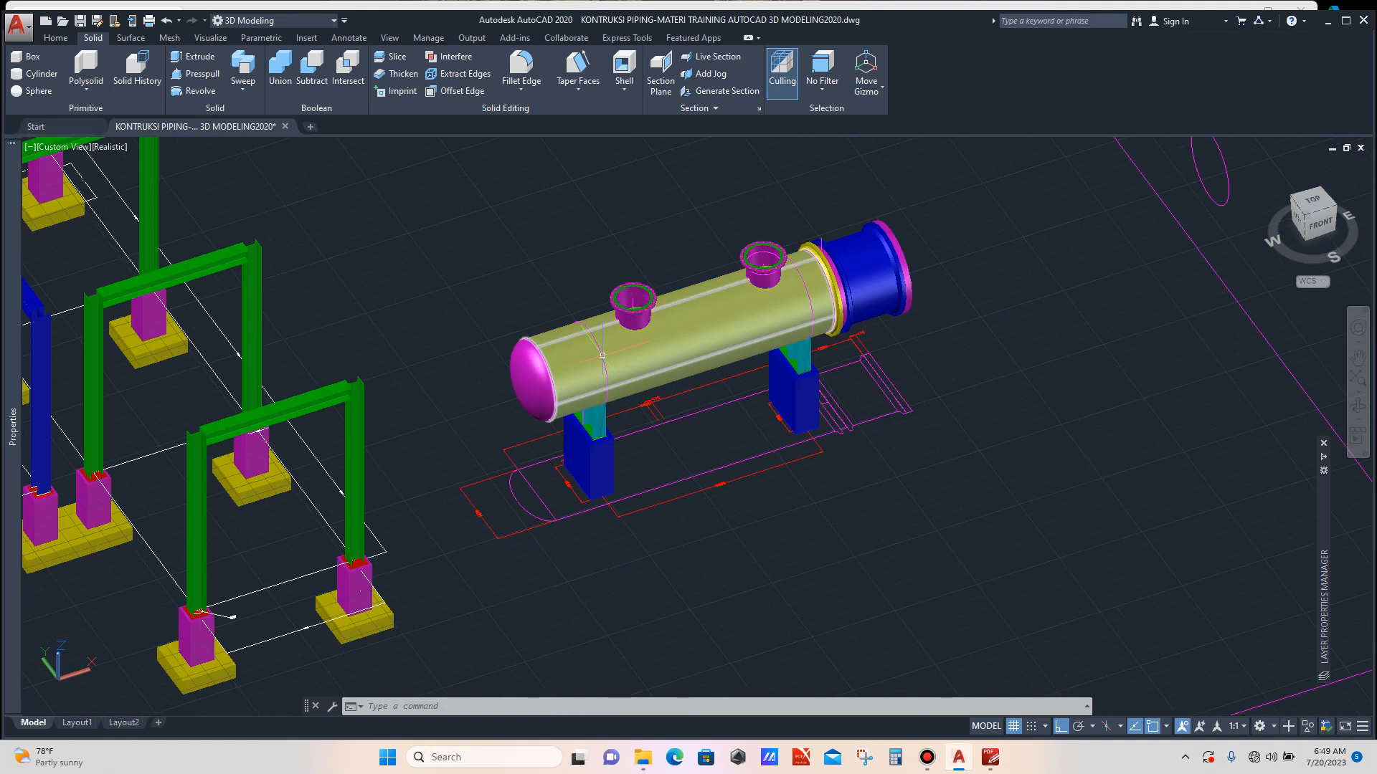
scroll(623, 359, up, 3)
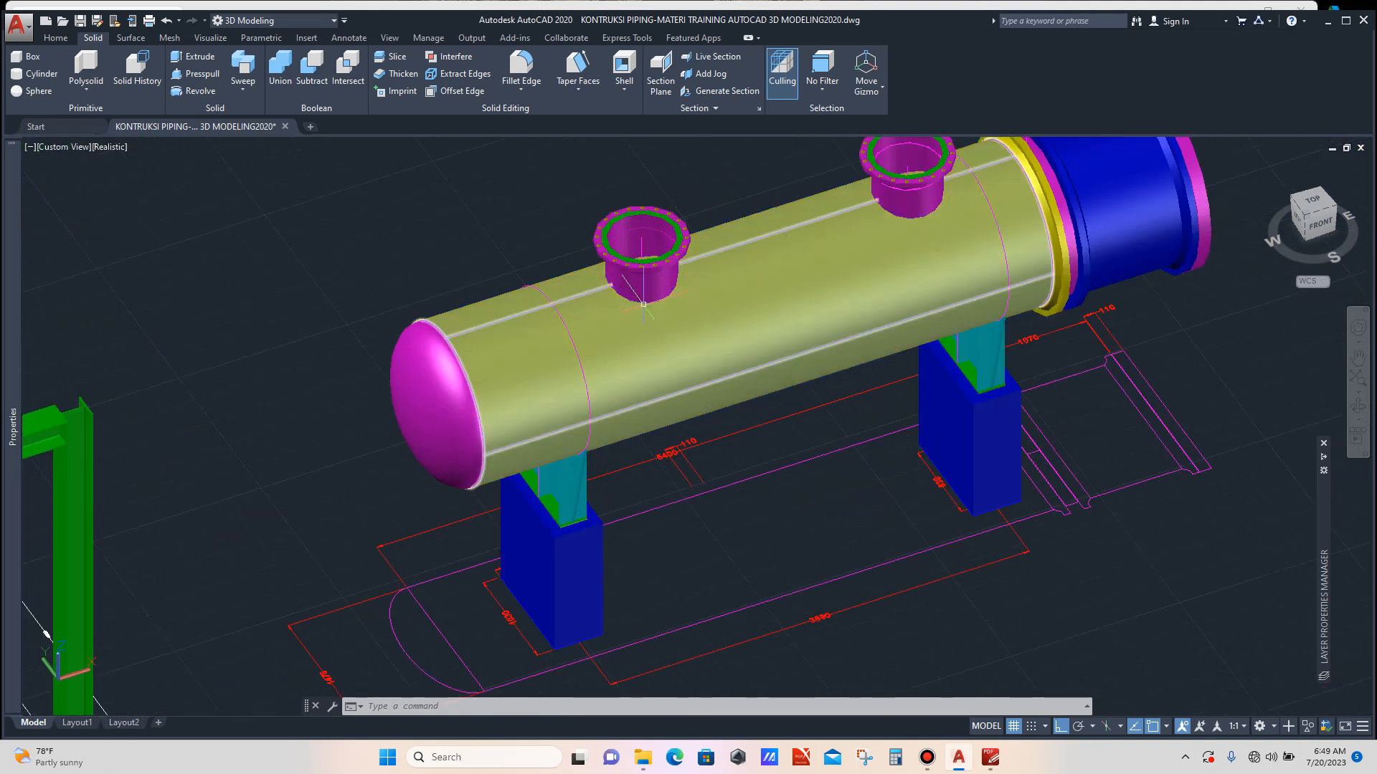
scroll(601, 327, down, 2)
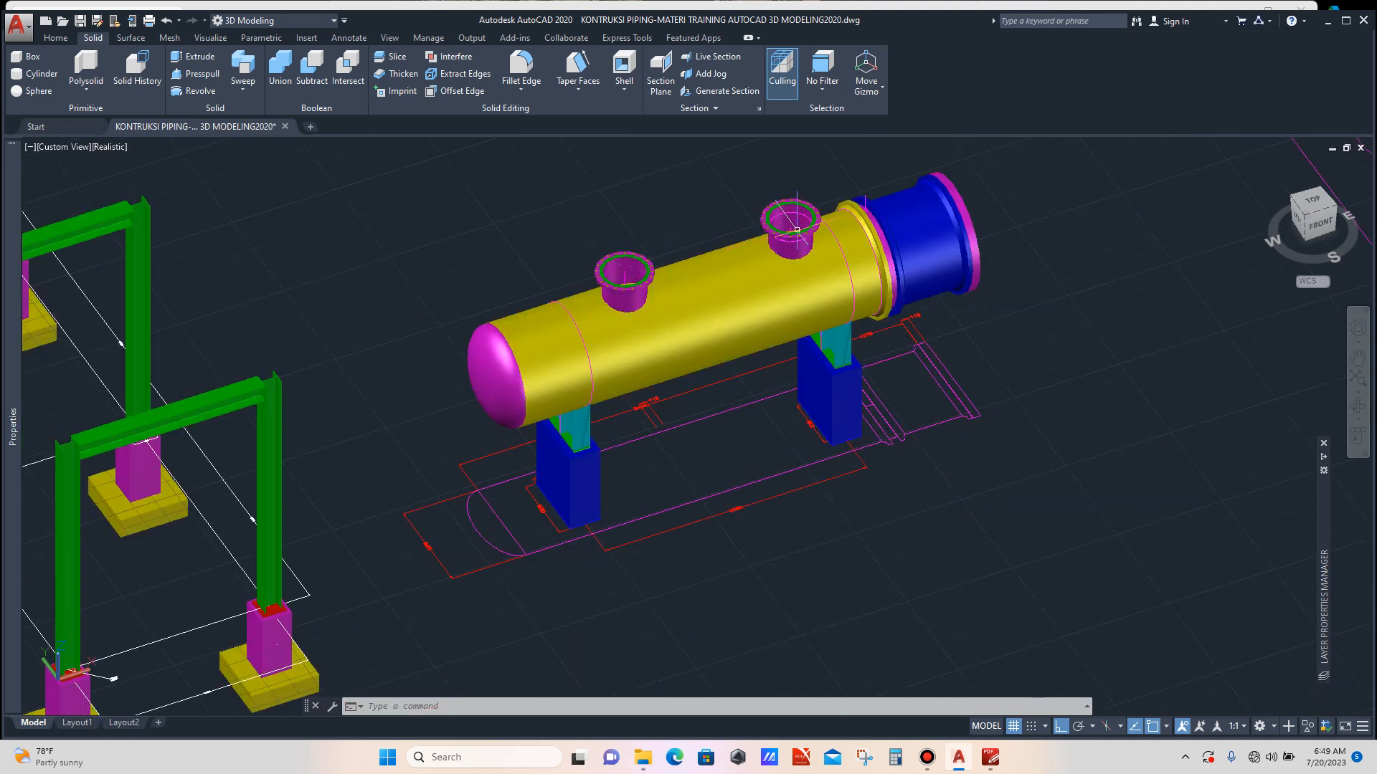
scroll(789, 223, up, 3)
scroll(788, 222, down, 2)
scroll(635, 238, down, 2)
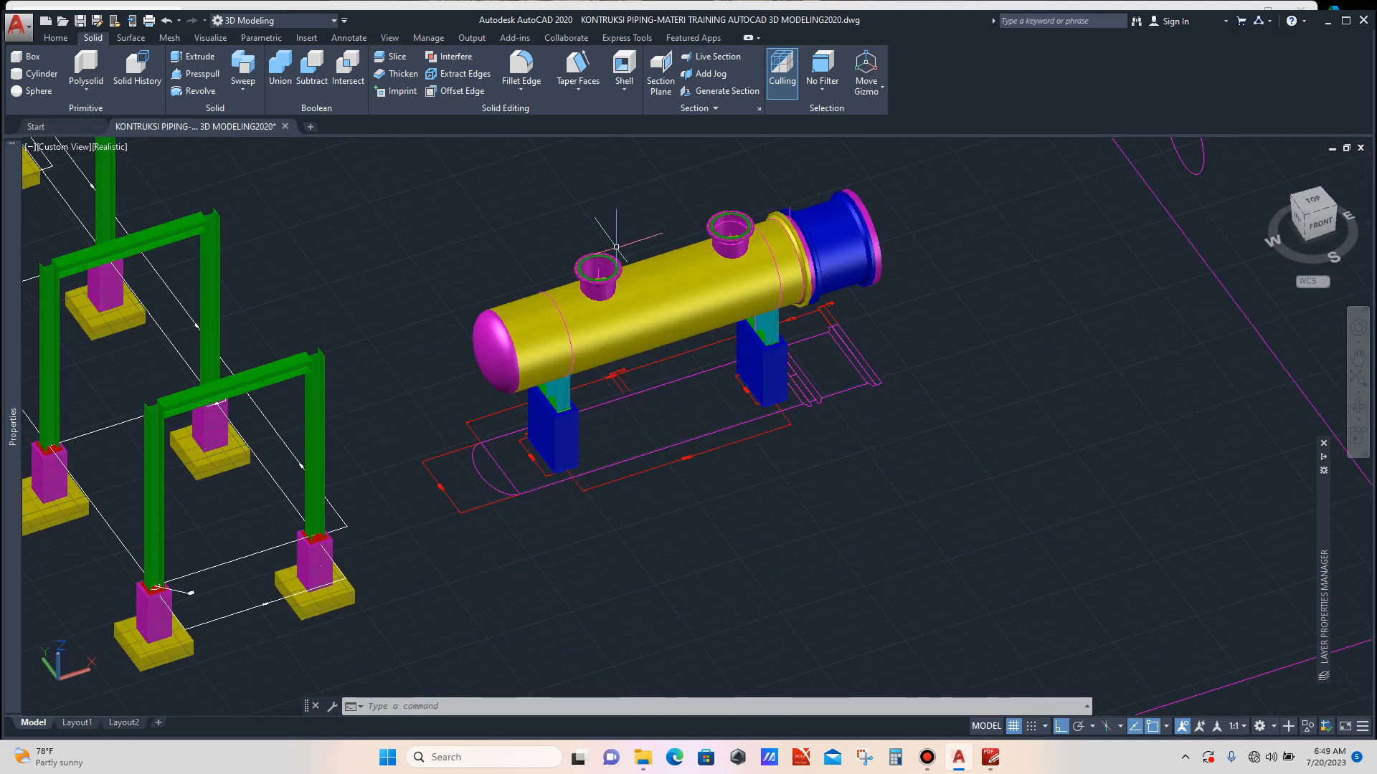
scroll(627, 244, up, 2)
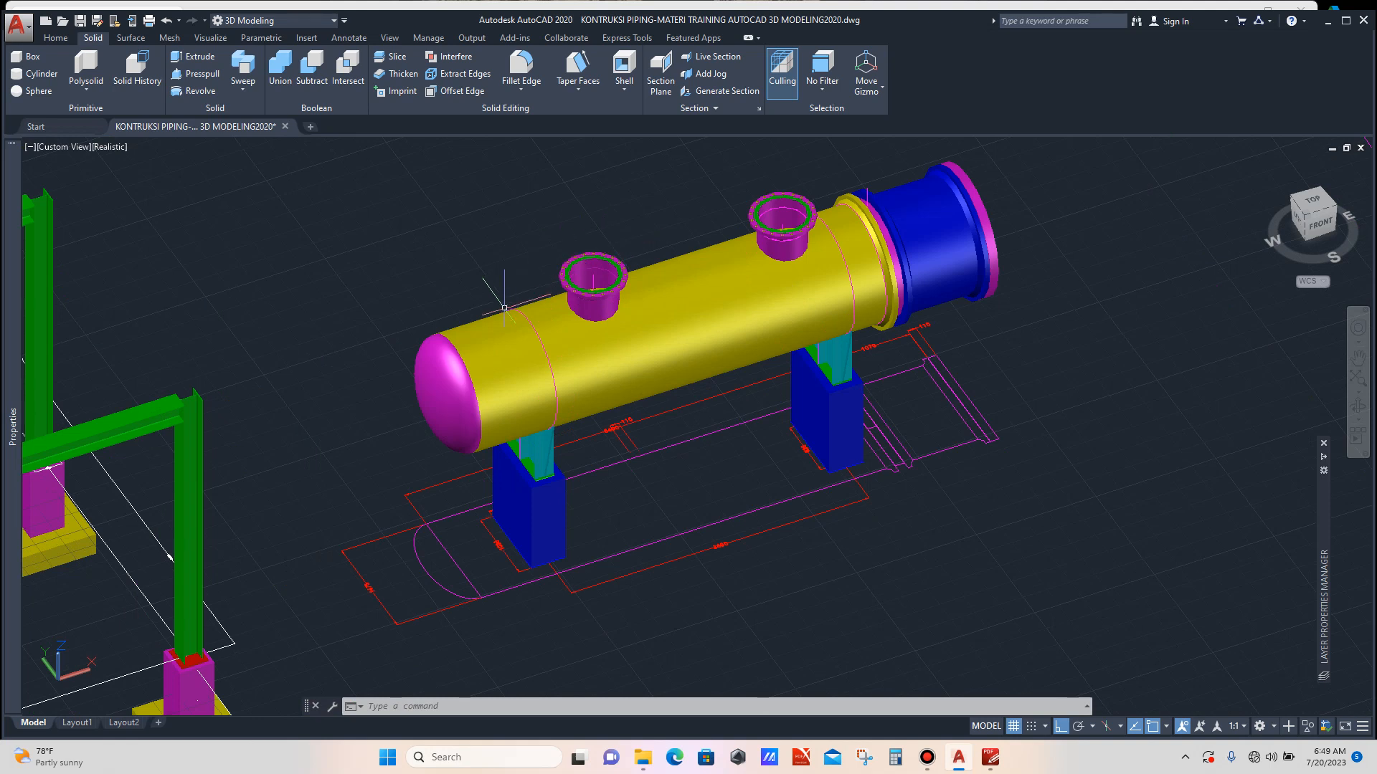
scroll(505, 316, up, 2)
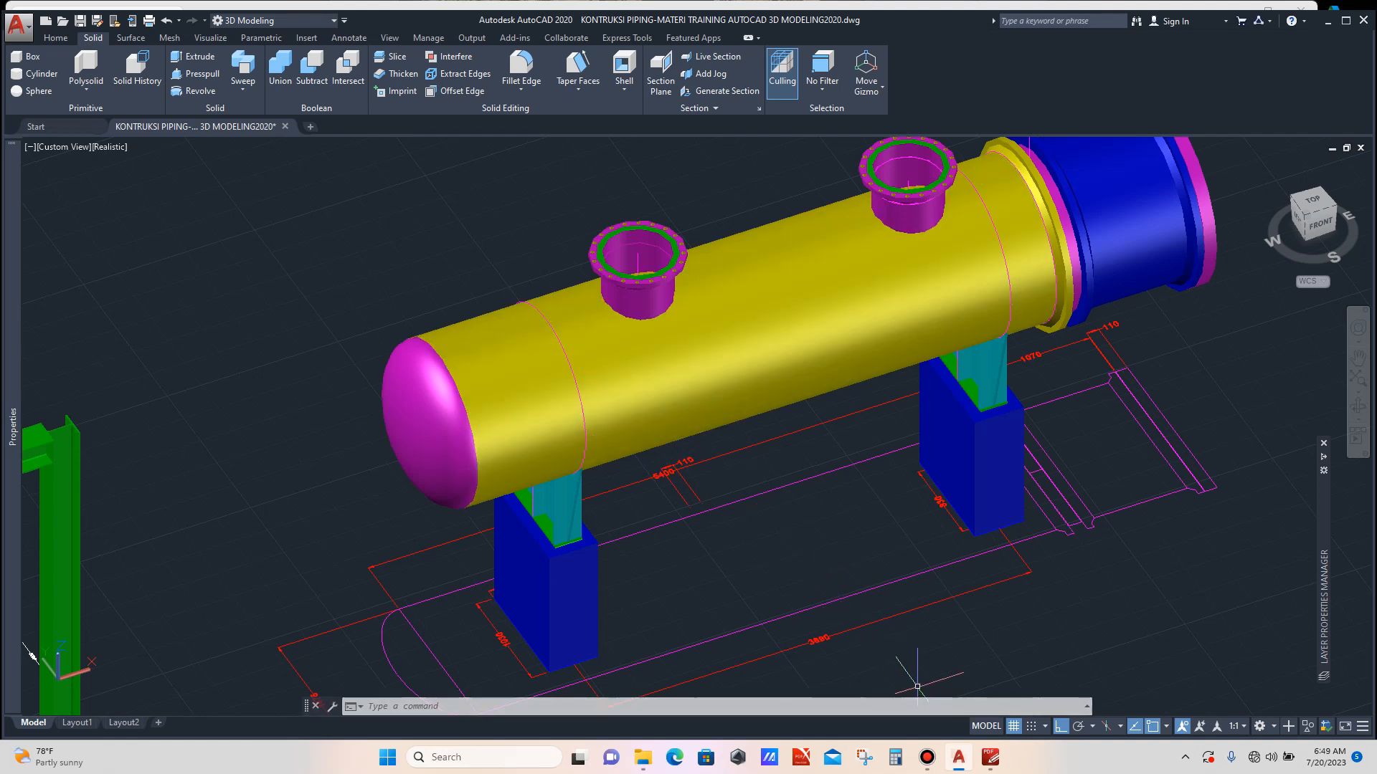
Open the 10'' FLG WN 300# RF BUT WELD image from the pipe fitting dimension folder.
click(990, 757)
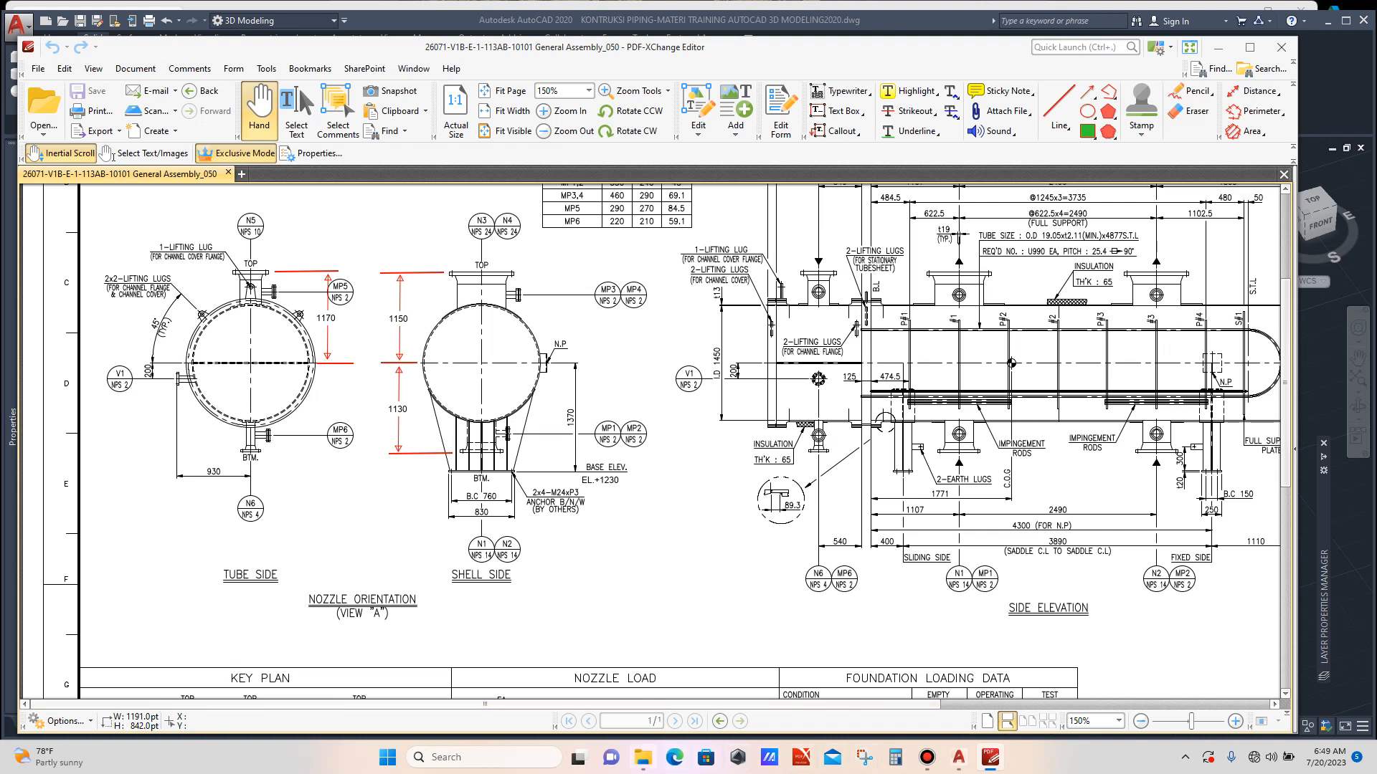
click(644, 757)
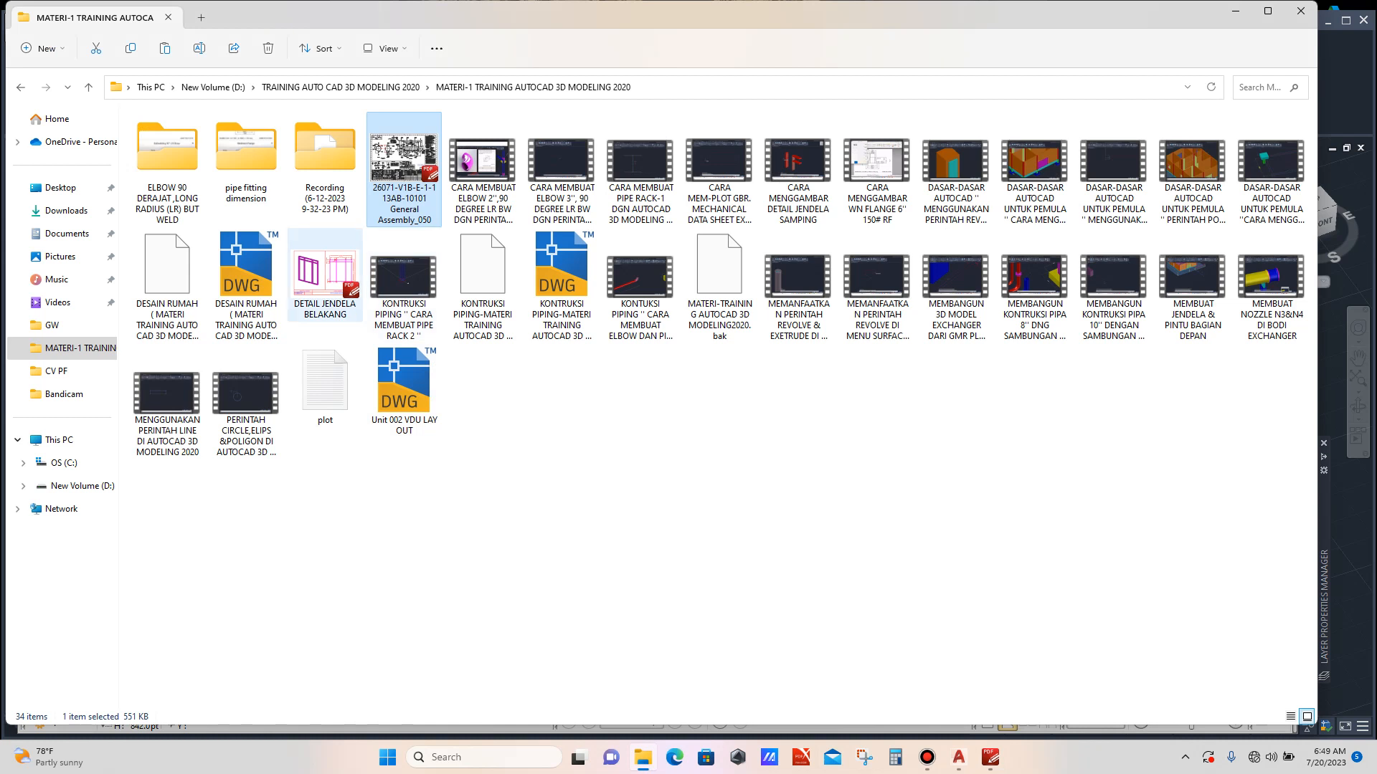
double_click(246, 161)
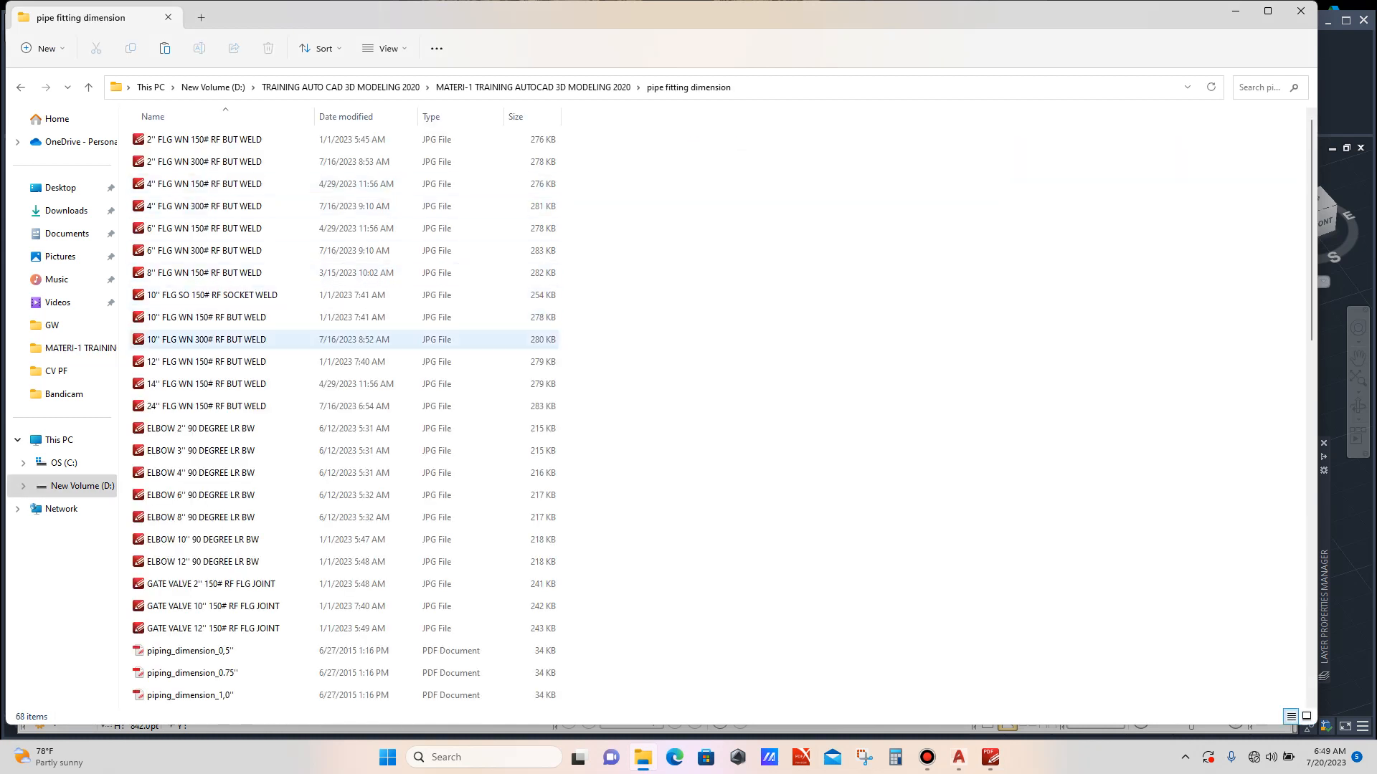
double_click(208, 339)
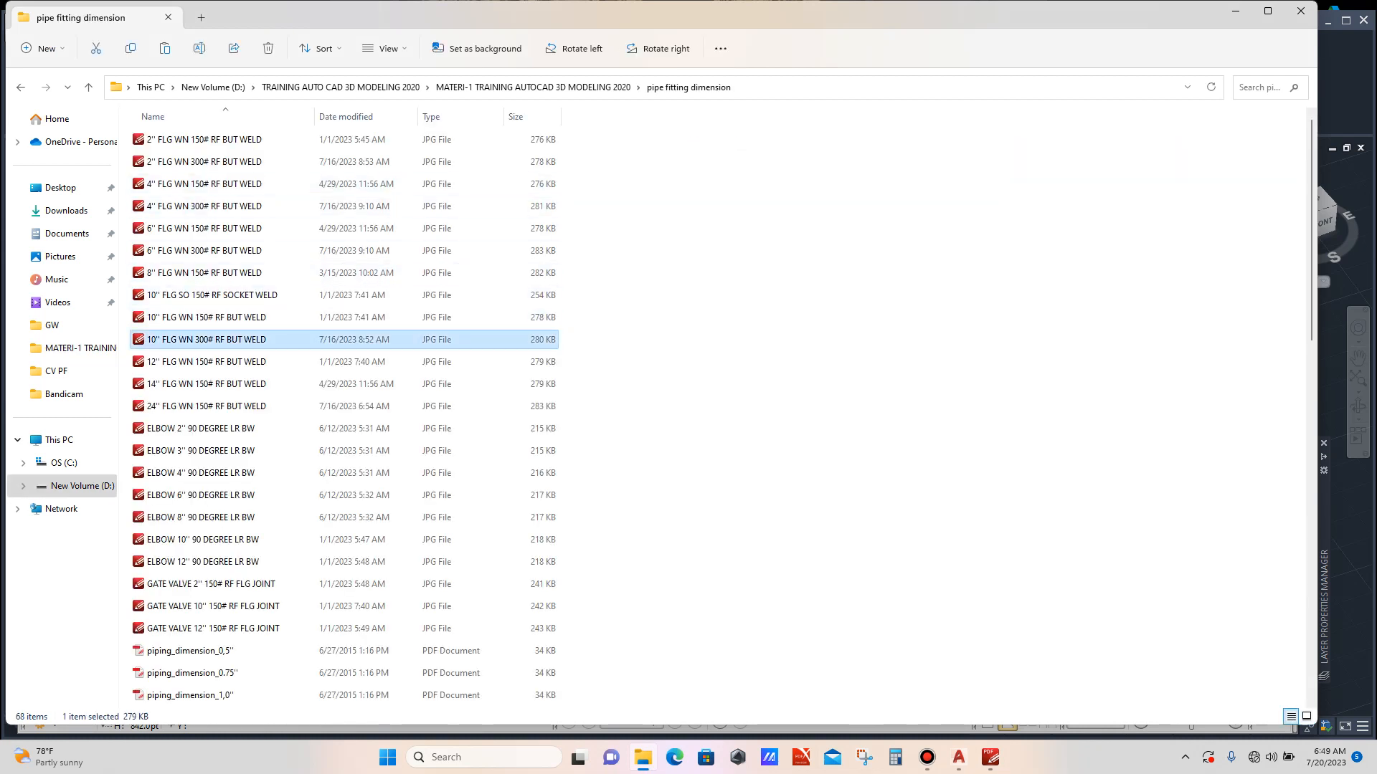
Examine the dimensions of the 10-inch 300# weld neck flange with the page zoomed out to 66.7%.
scroll(473, 552, down, 4)
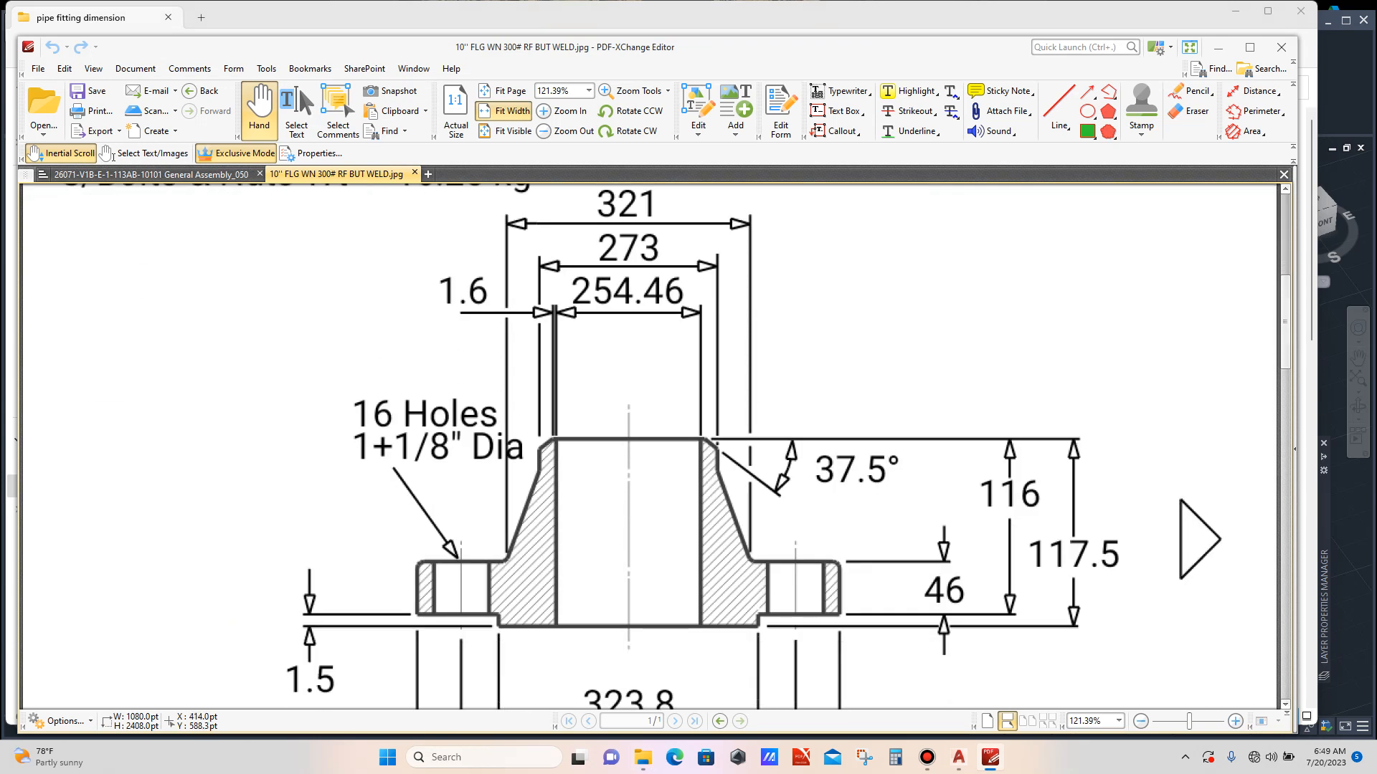
click(1140, 721)
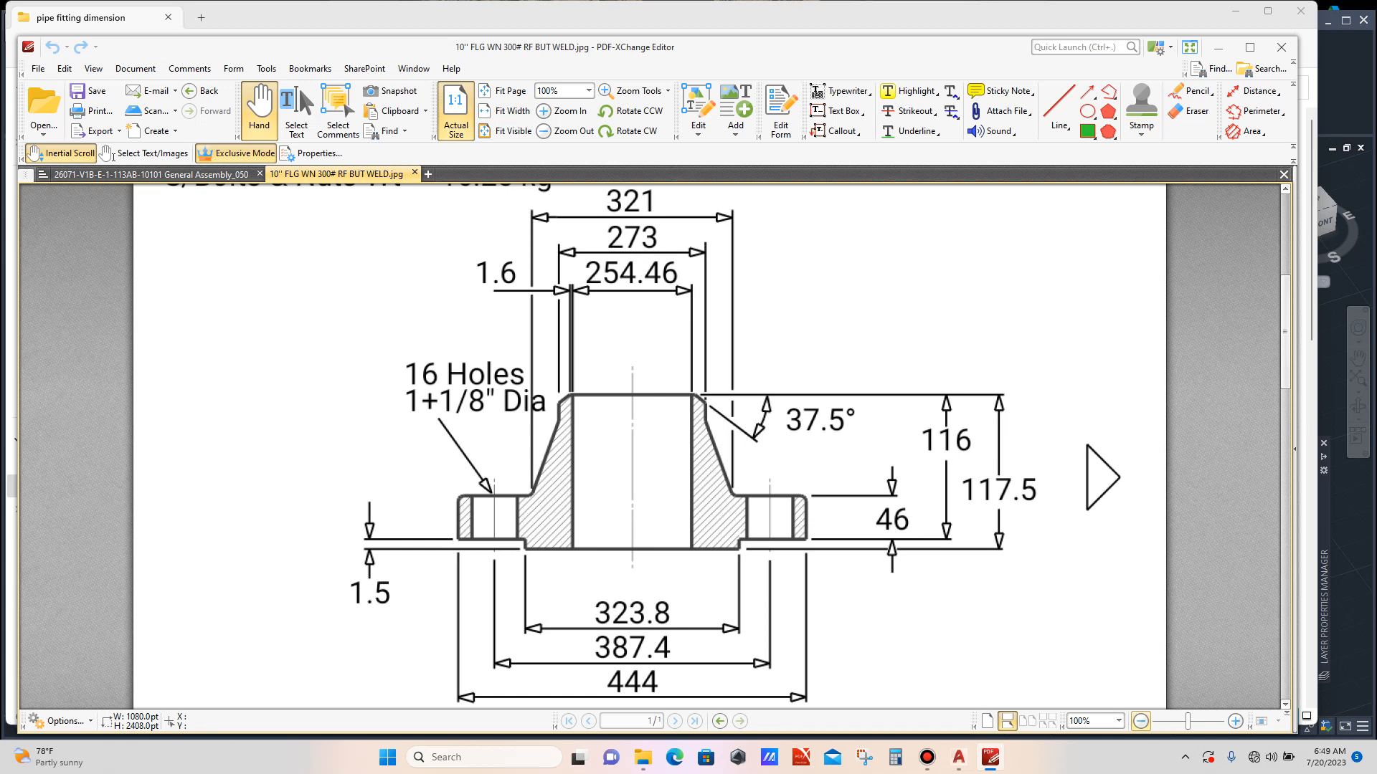
click(1140, 720)
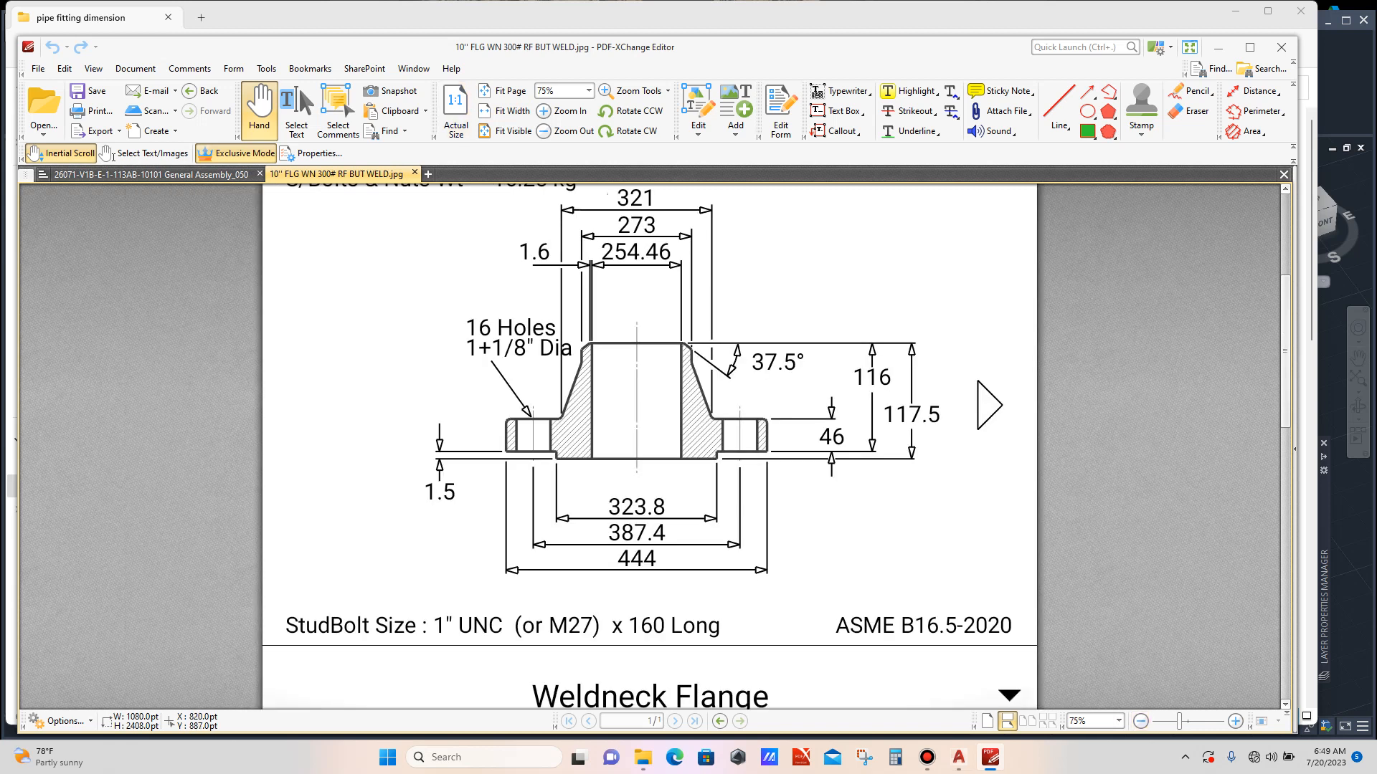
scroll(819, 631, up, 1)
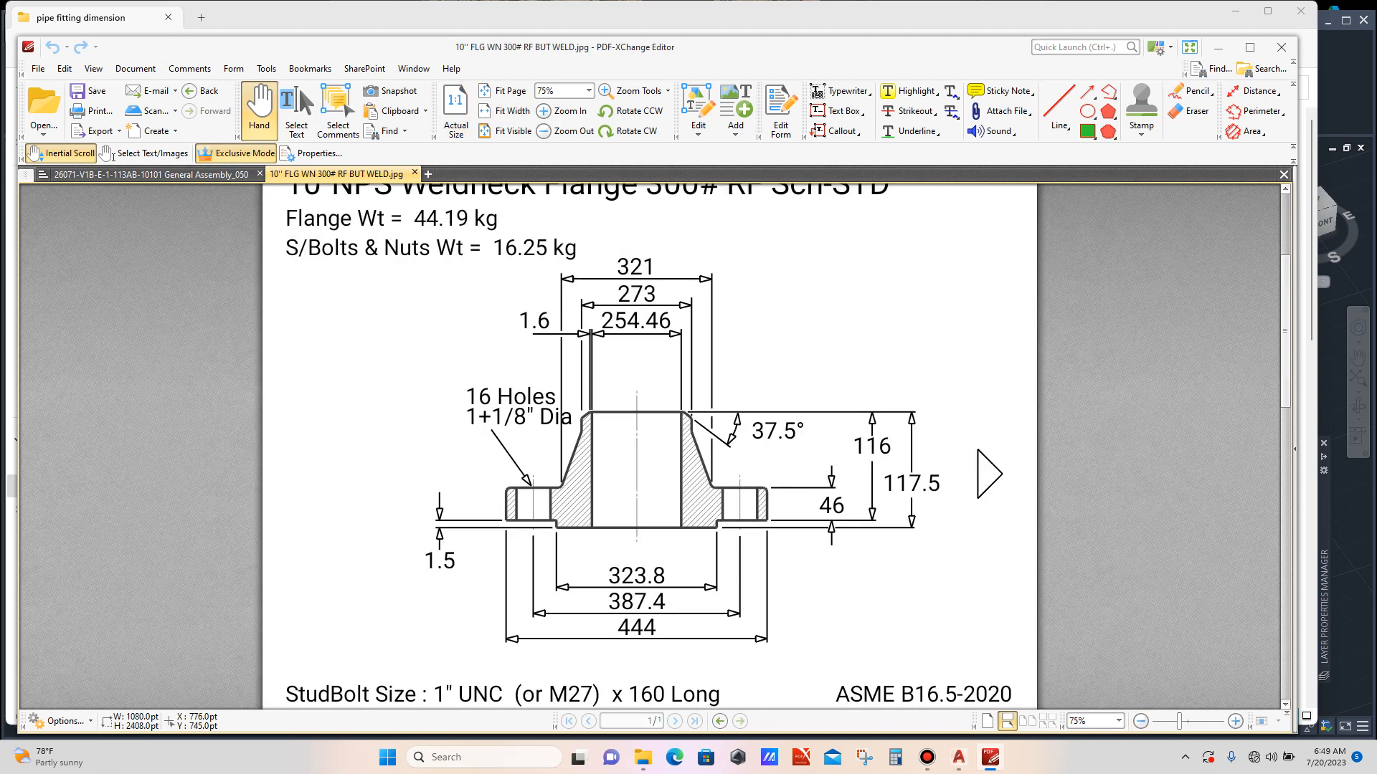
scroll(818, 631, down, 1)
click(1140, 721)
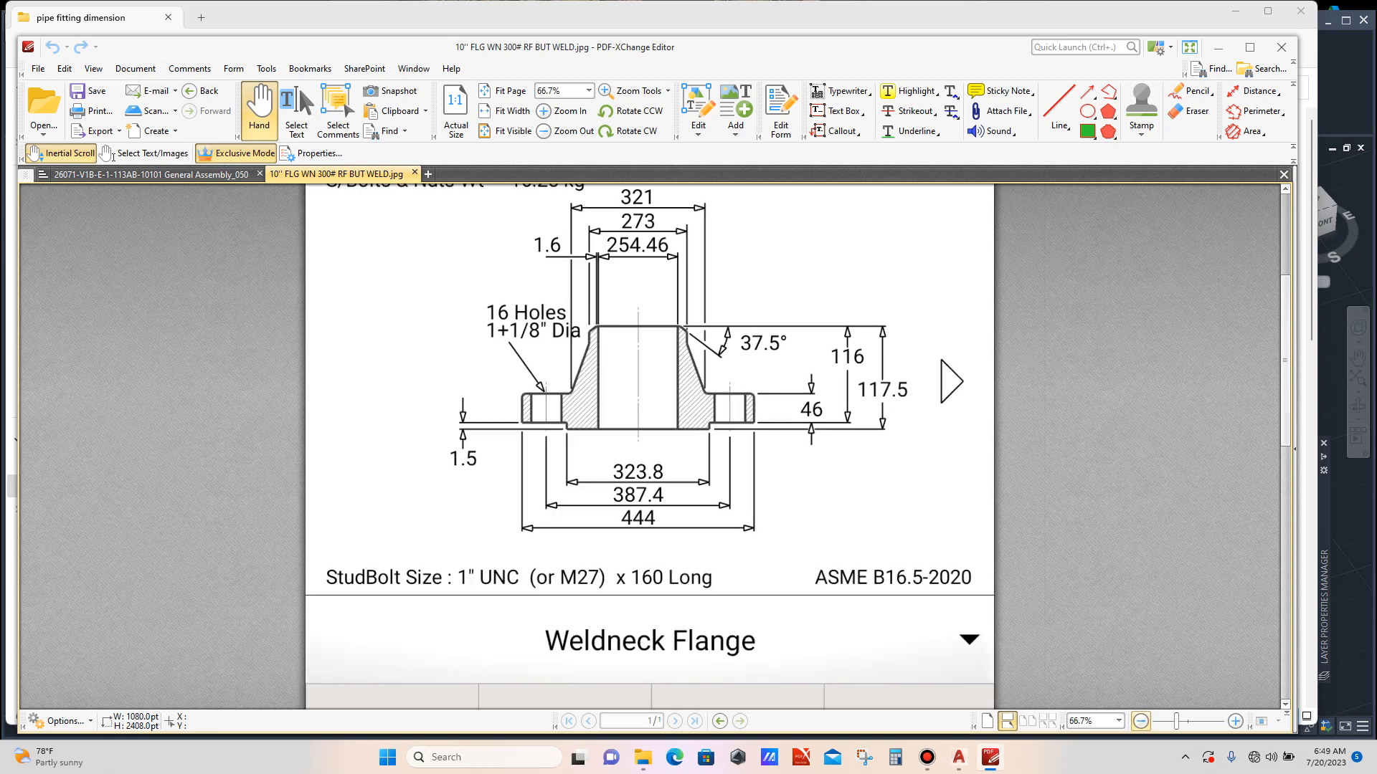
scroll(860, 632, up, 1)
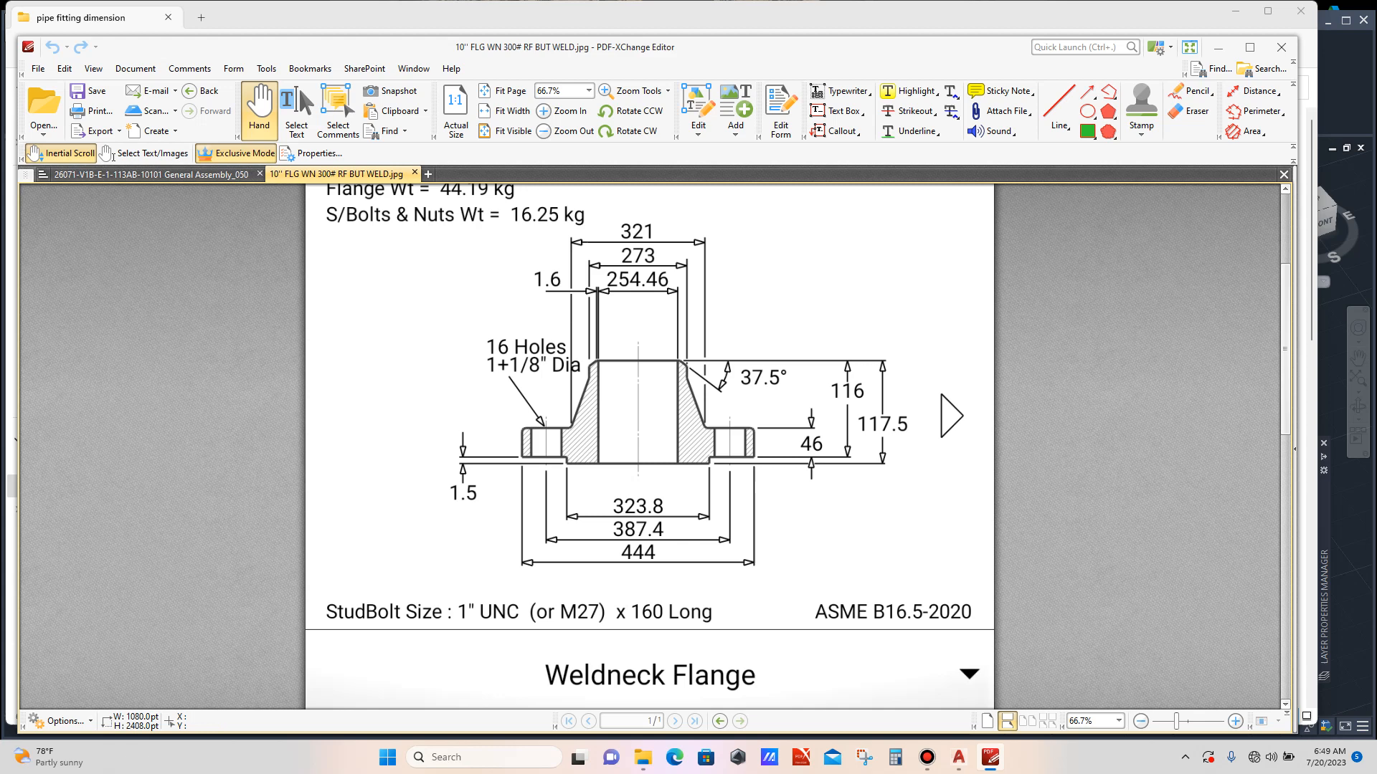
Examine the nozzle orientation and side elevation views in the General Assembly drawing for the position and height of nozzle N5.
click(991, 757)
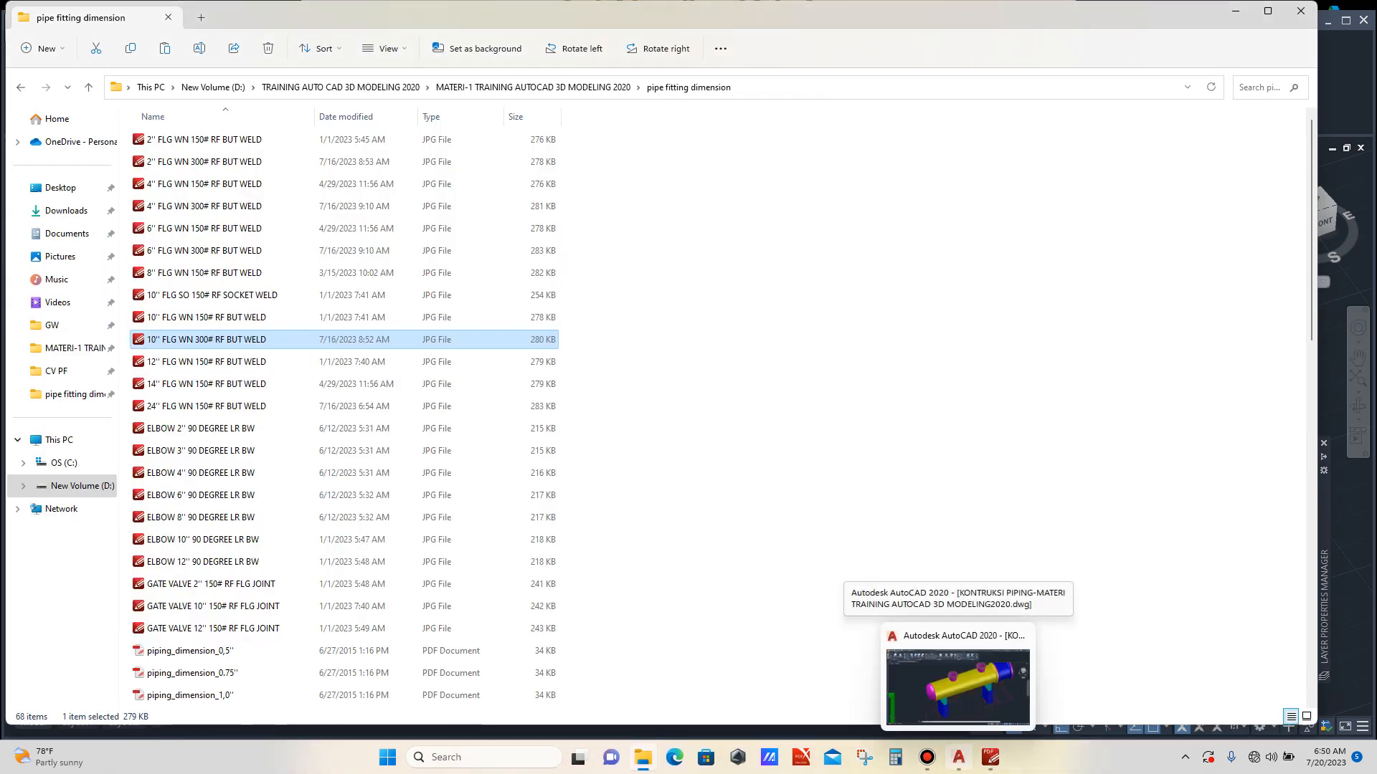
click(958, 757)
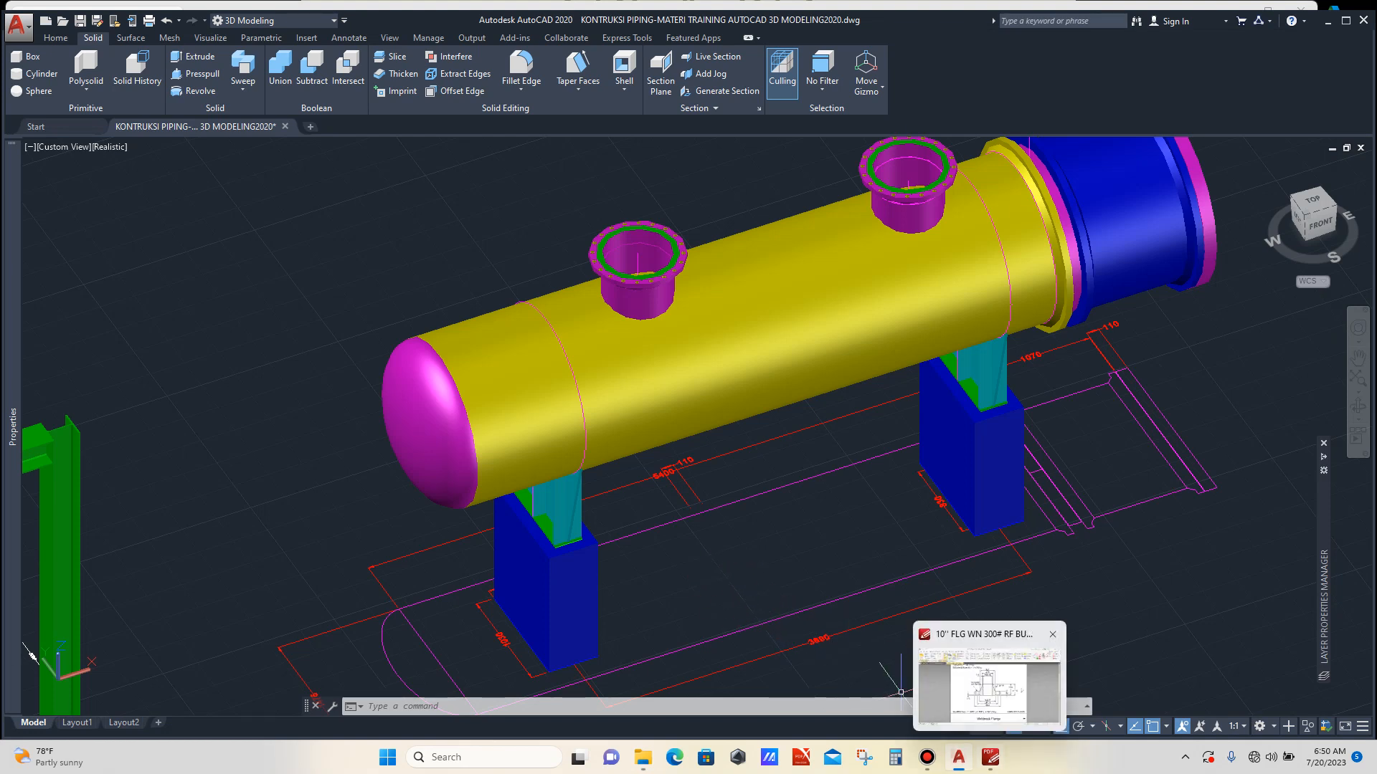
click(991, 757)
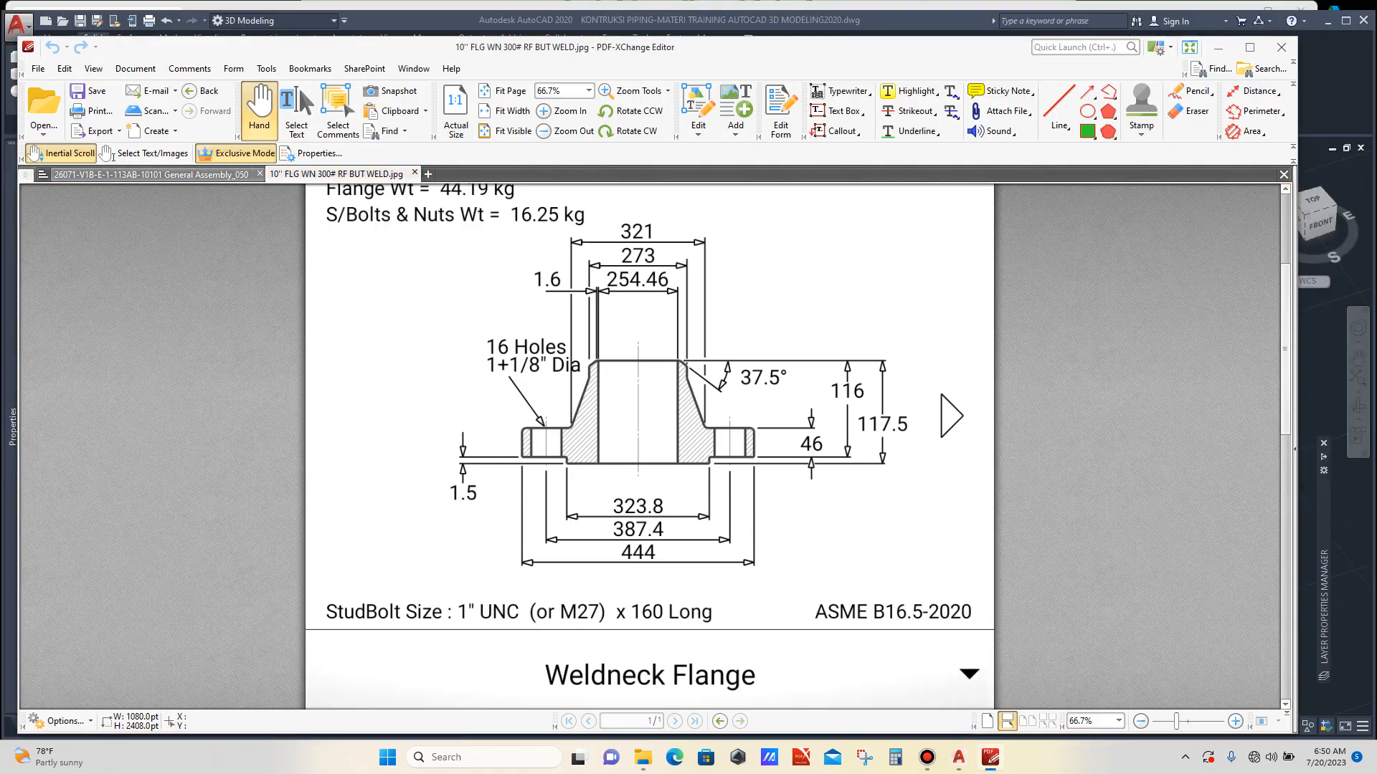
click(151, 174)
scroll(653, 384, up, 2)
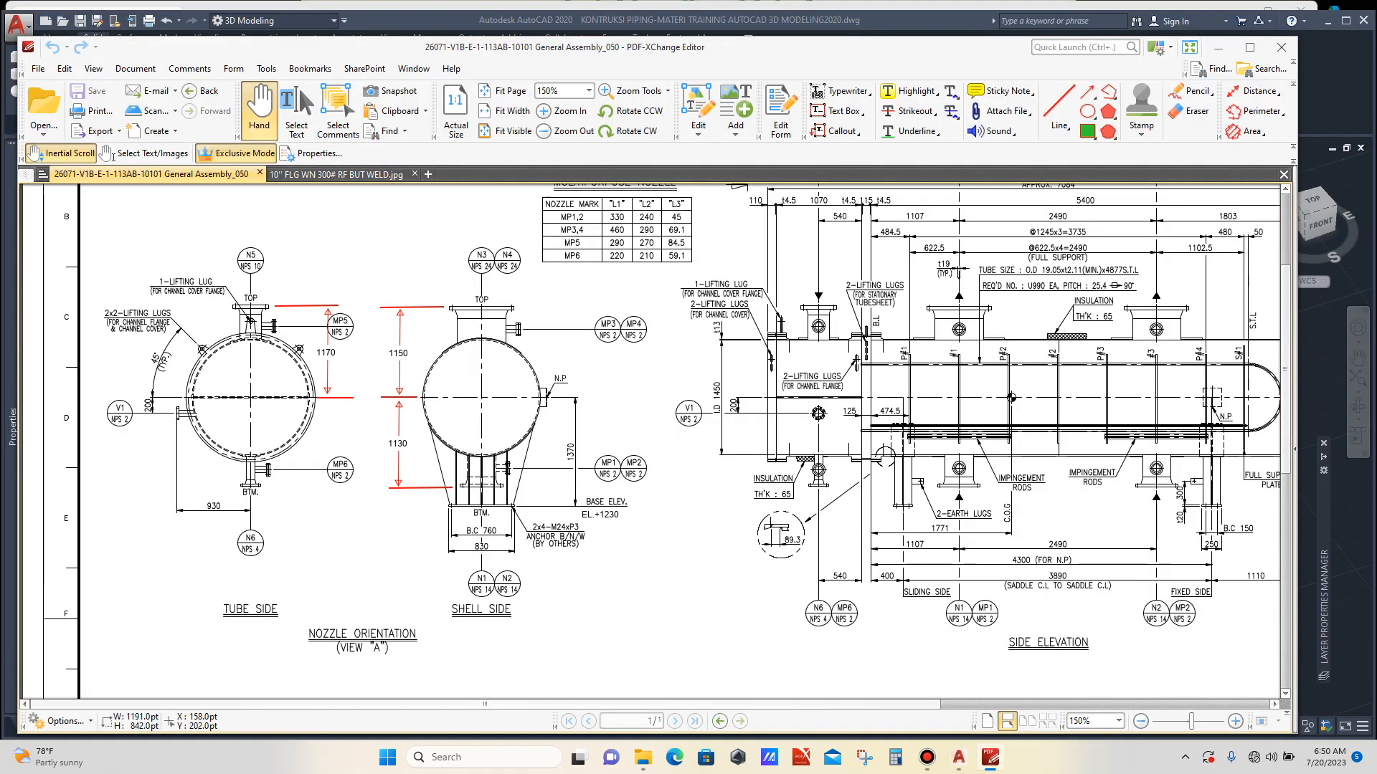
scroll(653, 383, down, 2)
scroll(653, 383, up, 1)
scroll(654, 384, up, 1)
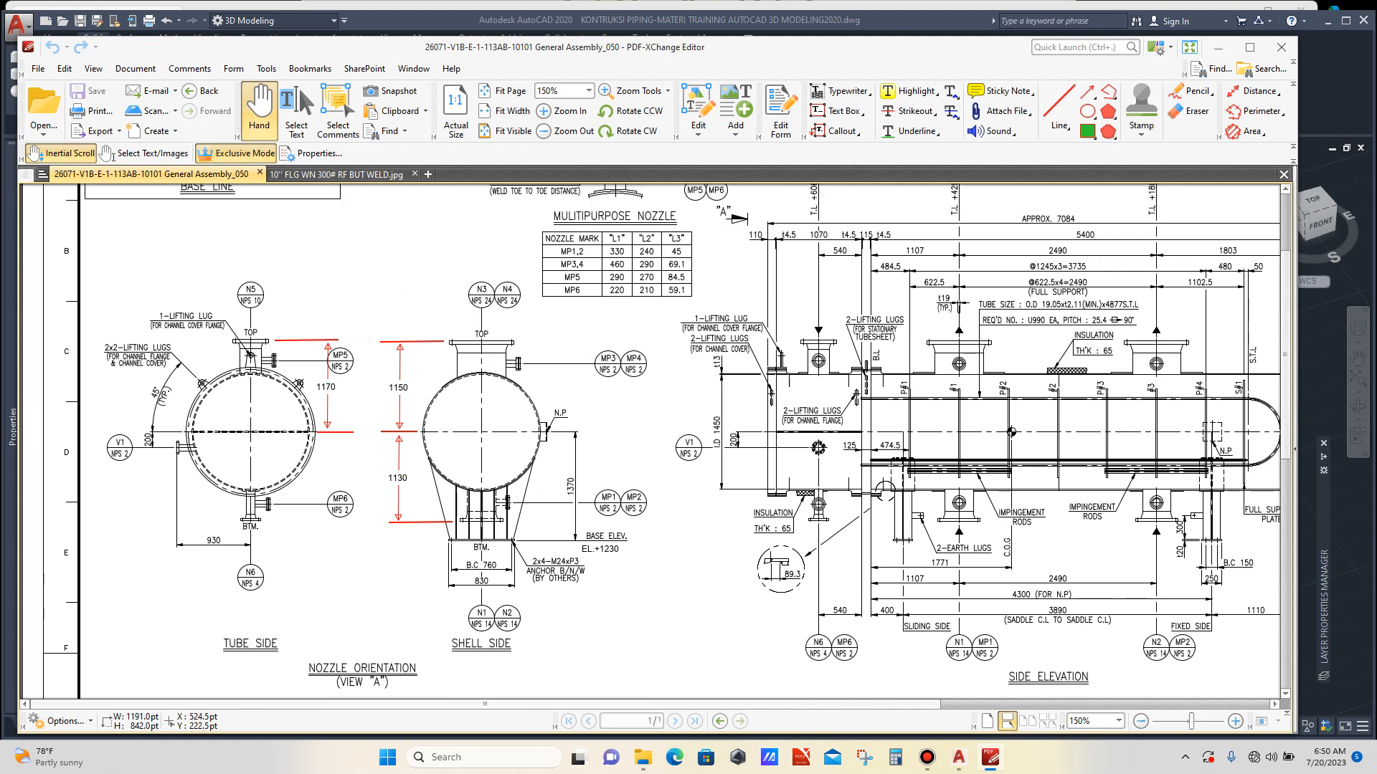
scroll(654, 383, up, 1)
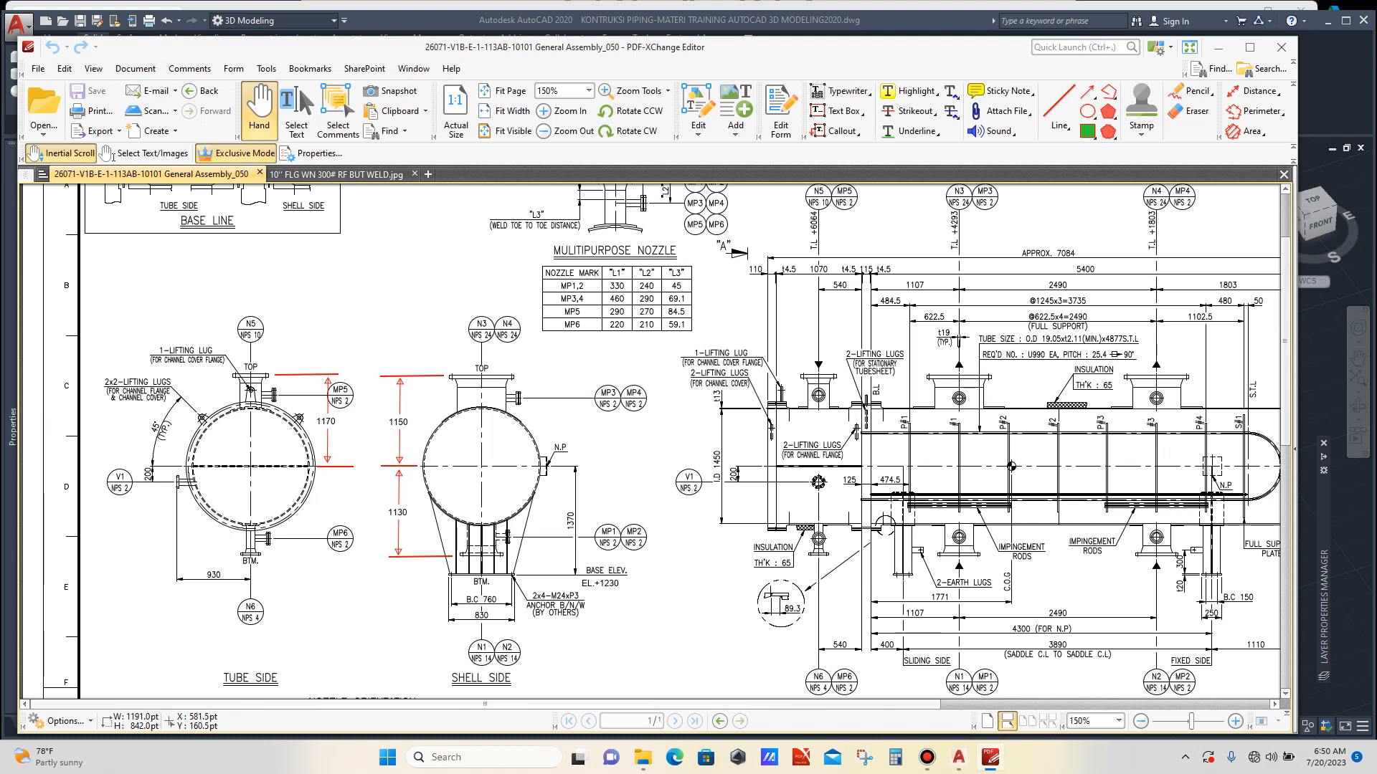
Switch back to the exchanger model in AutoCAD, at its blue channel section.
click(958, 757)
scroll(752, 489, down, 3)
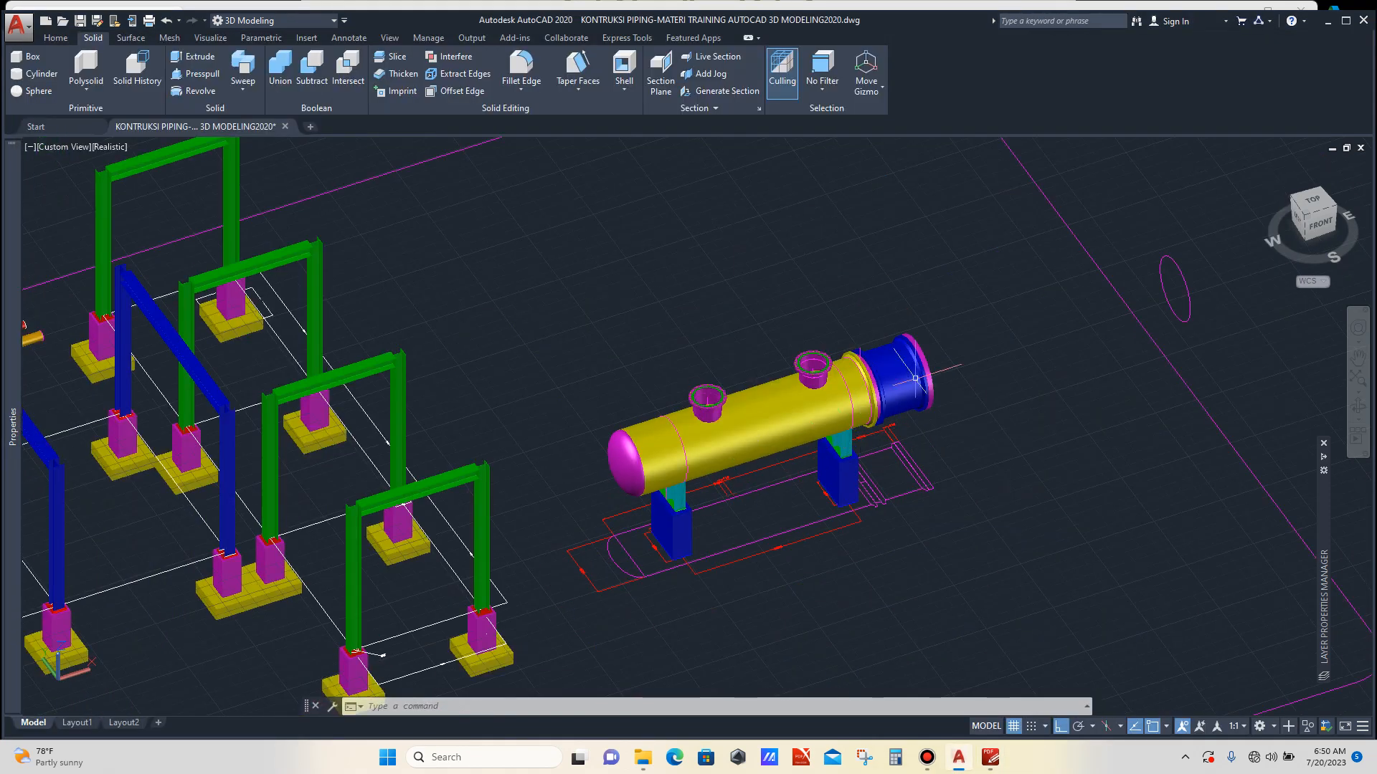
scroll(912, 329, up, 8)
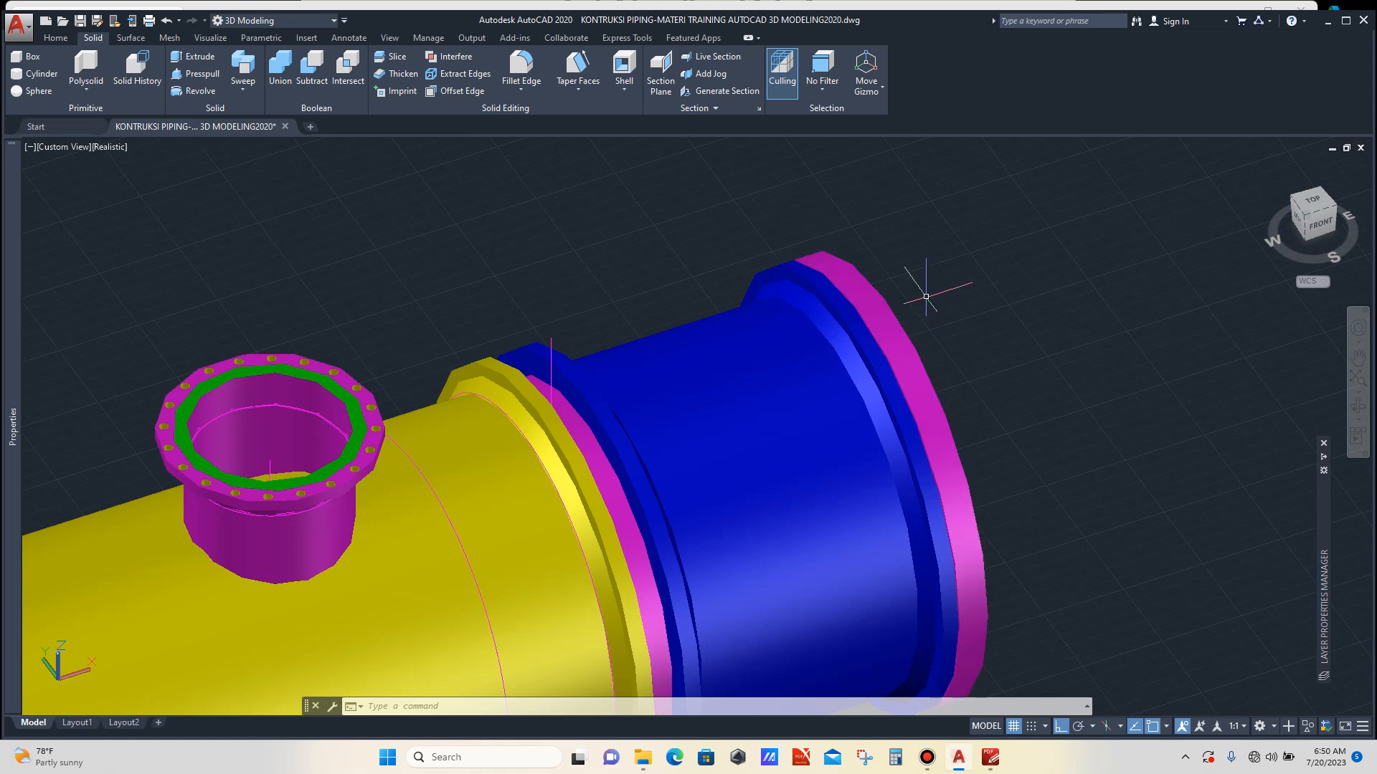
text(l)
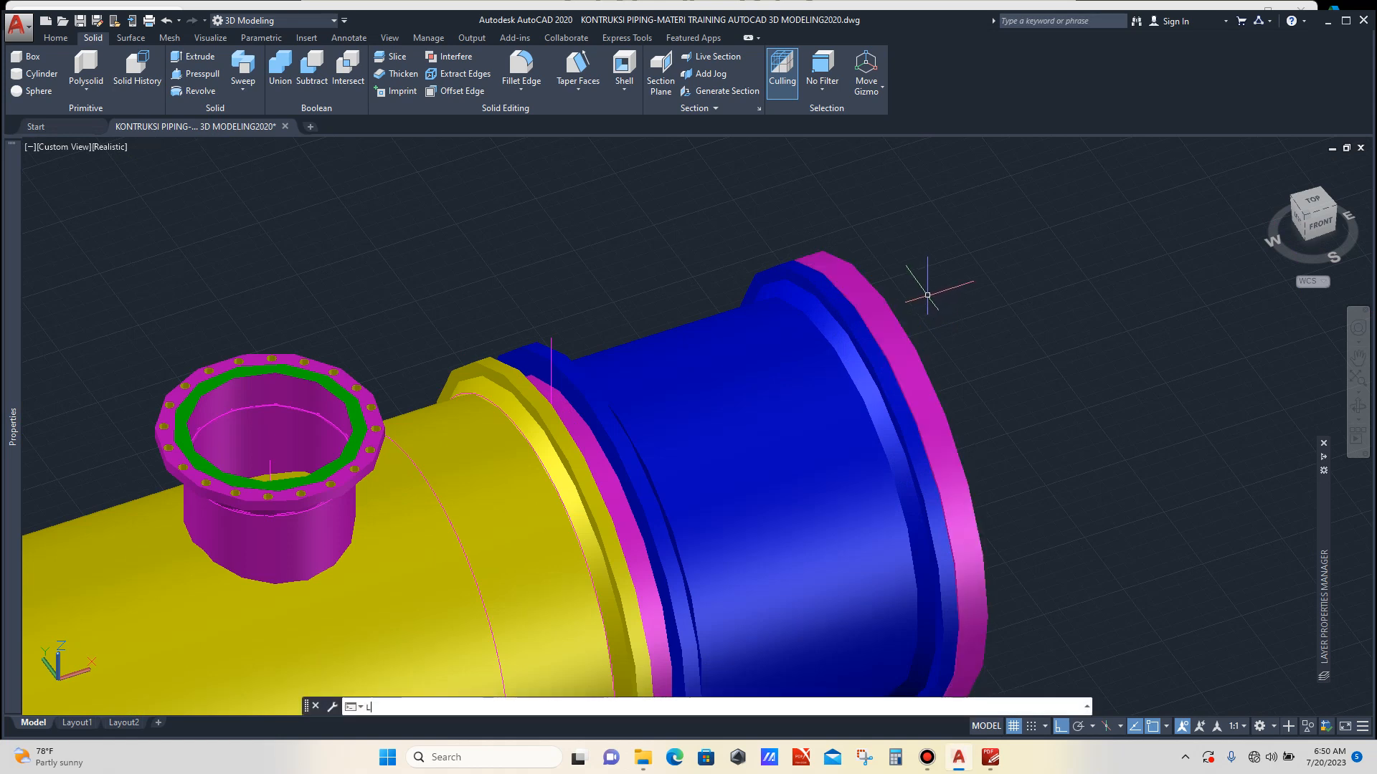
key(Return)
scroll(868, 296, up, 3)
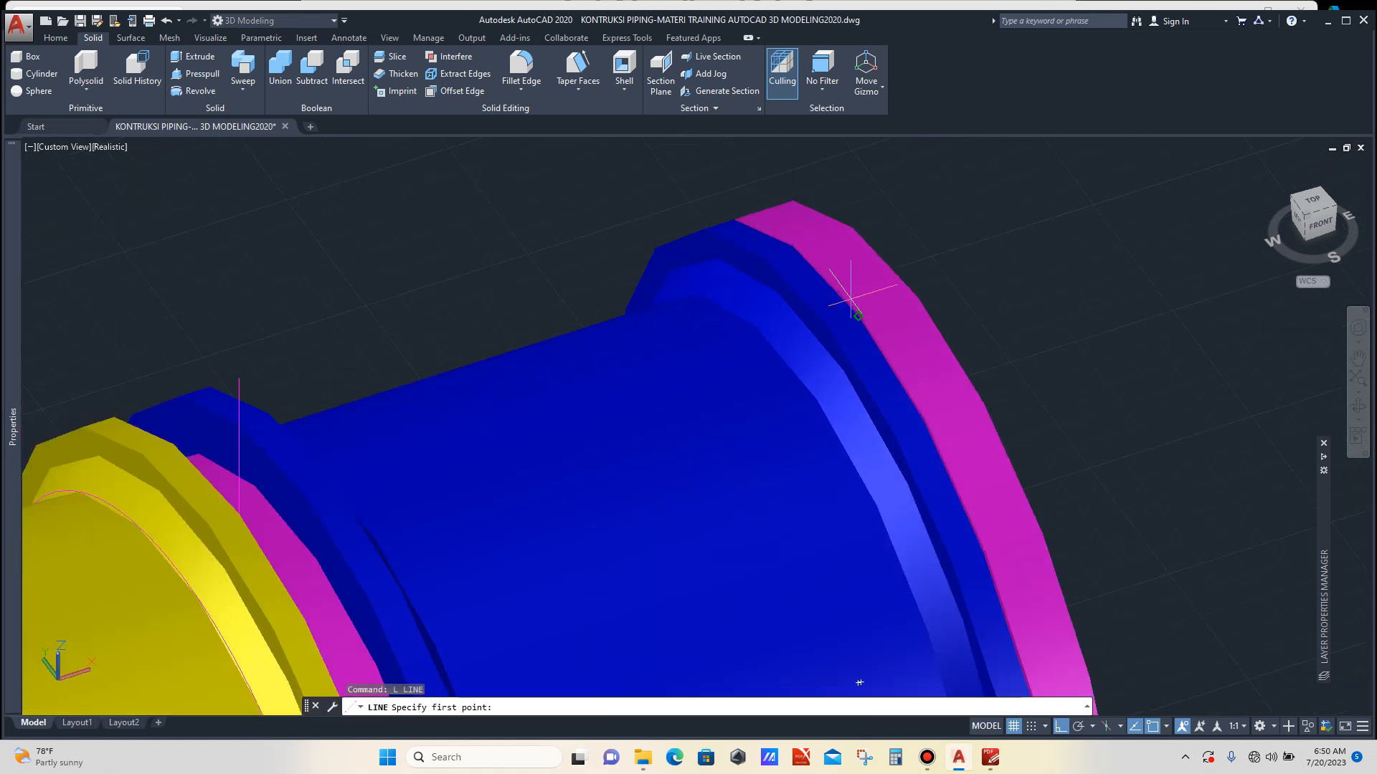
click(858, 315)
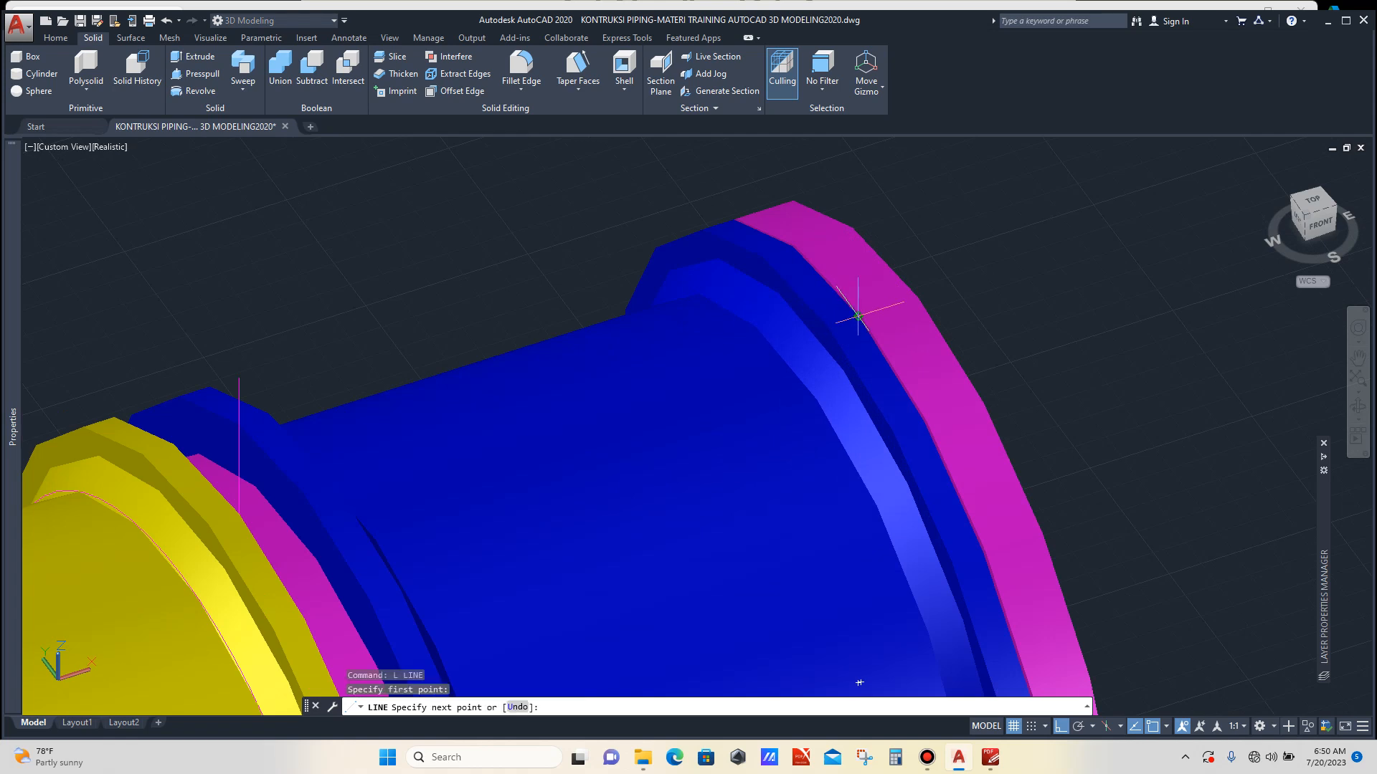
scroll(858, 316, down, 5)
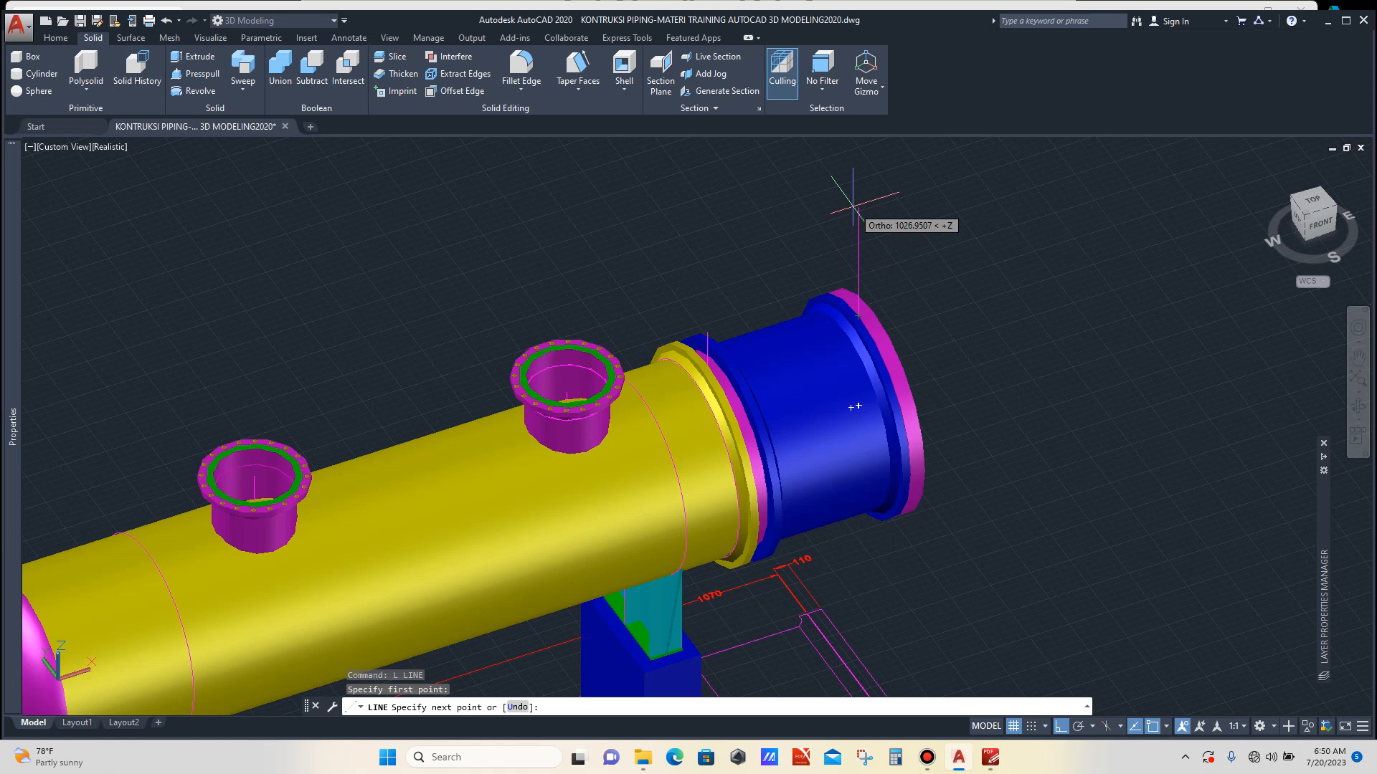
key(Escape)
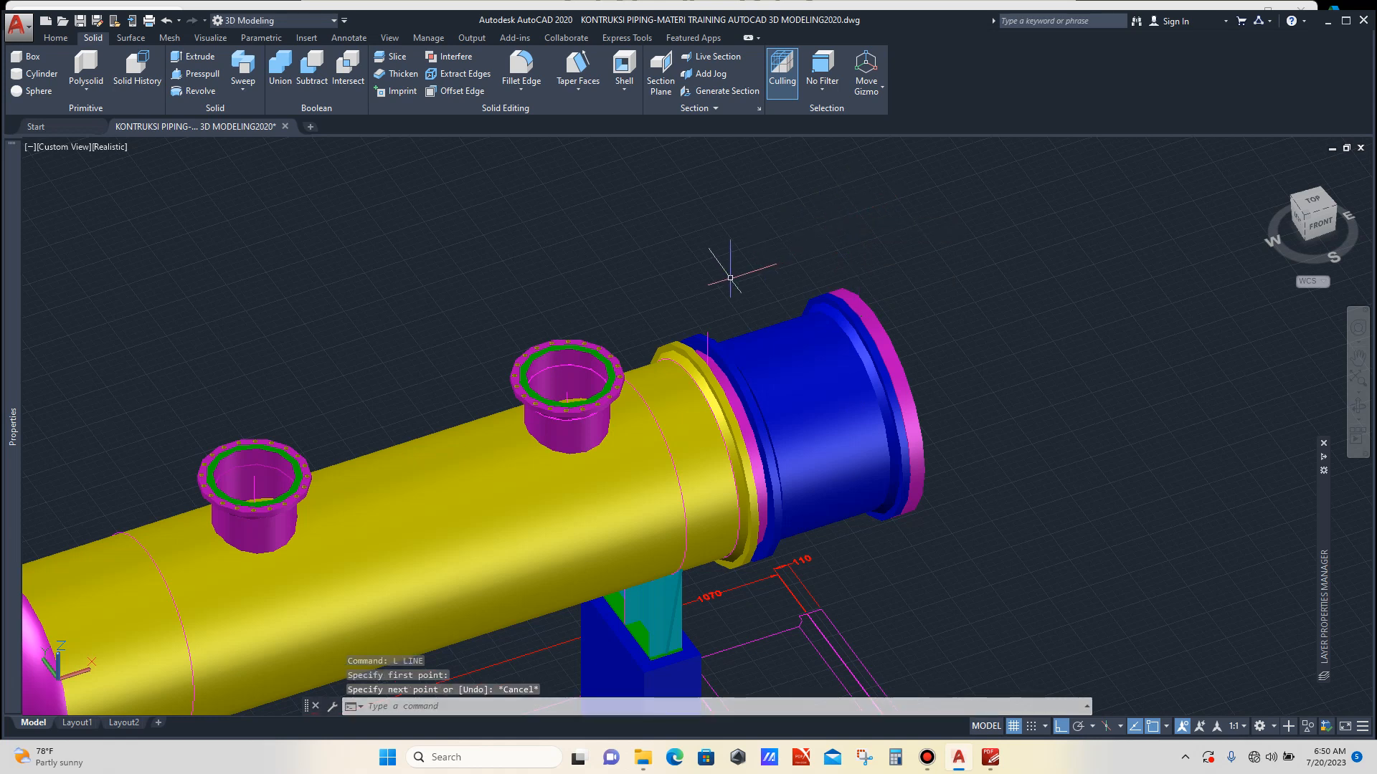
Draw a line straight up from the top of the blue channel flange next to the shell, continuing 540 along the exchanger axis toward the channel's end.
text(L)
key(Return)
scroll(731, 359, up, 5)
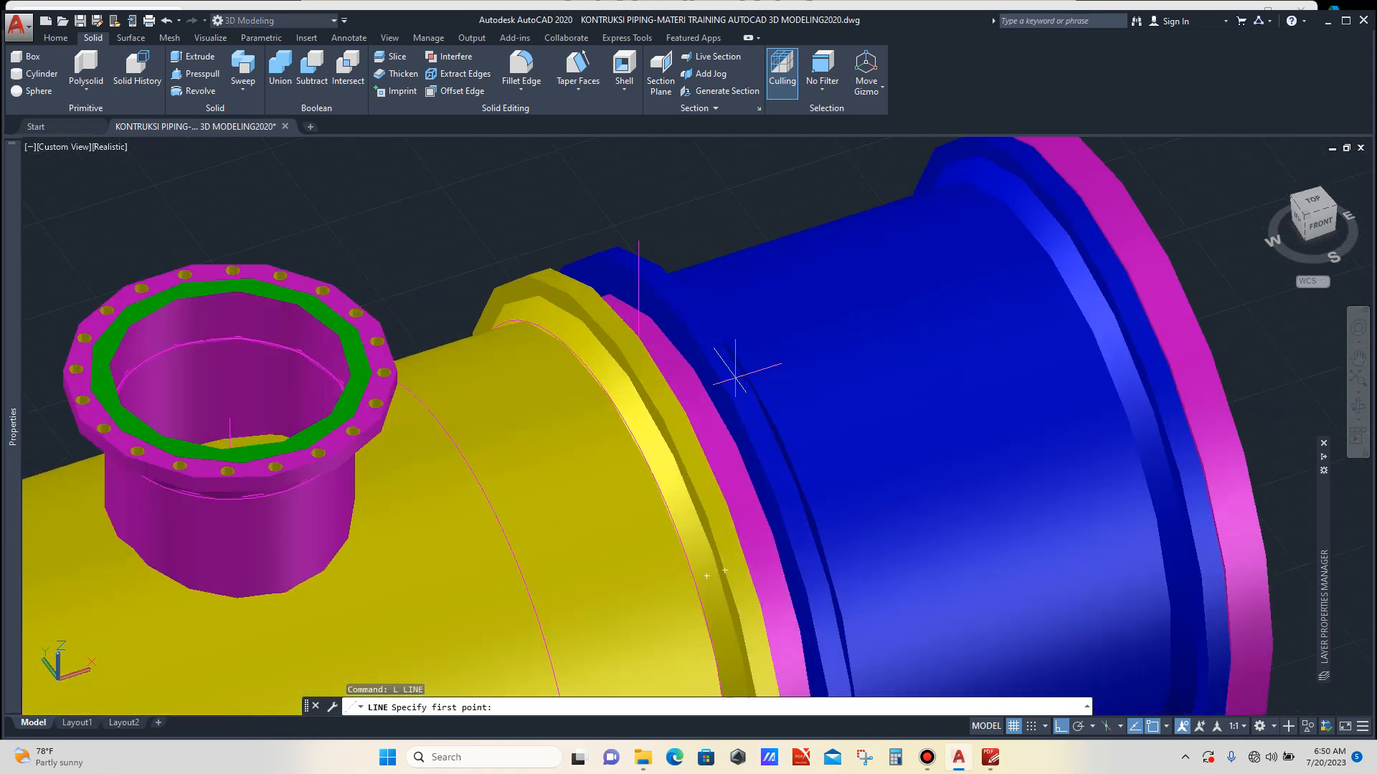
click(685, 321)
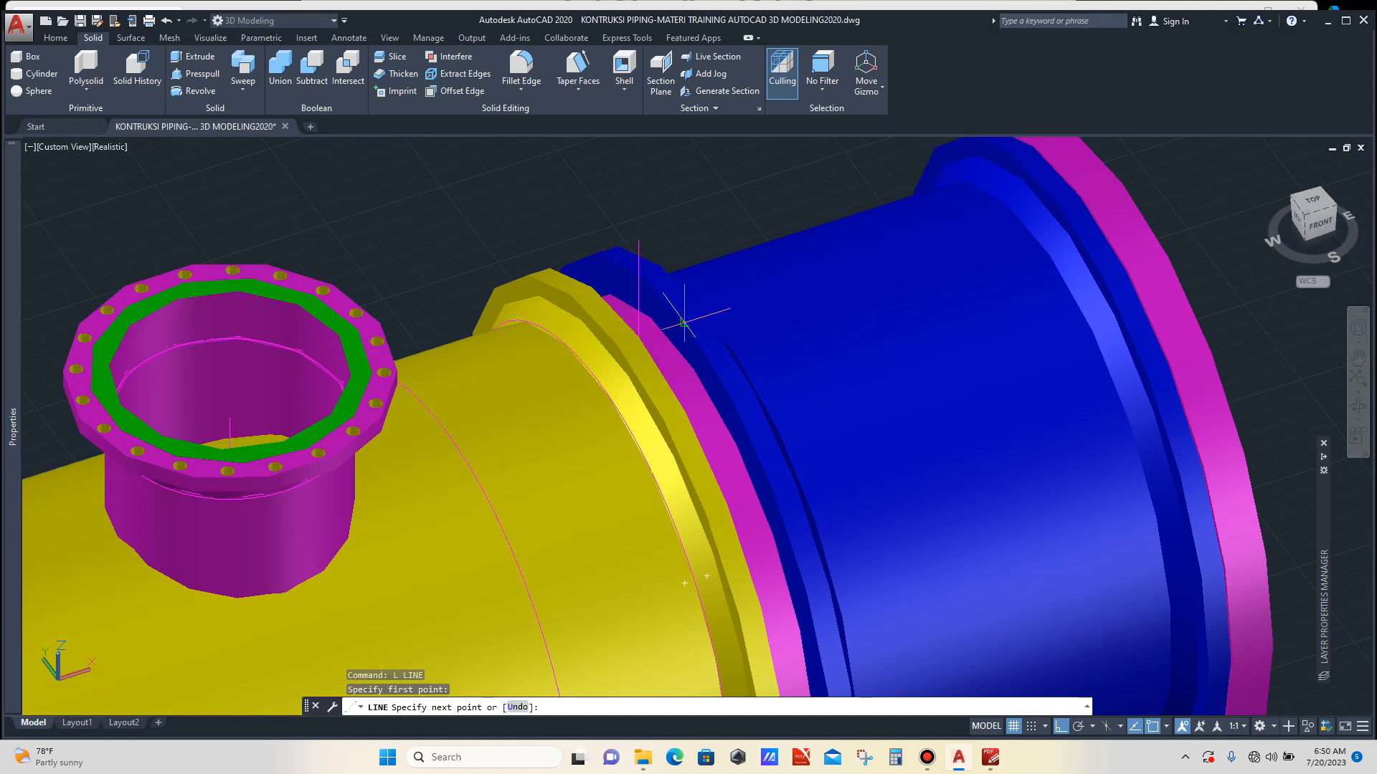
scroll(686, 244, down, 5)
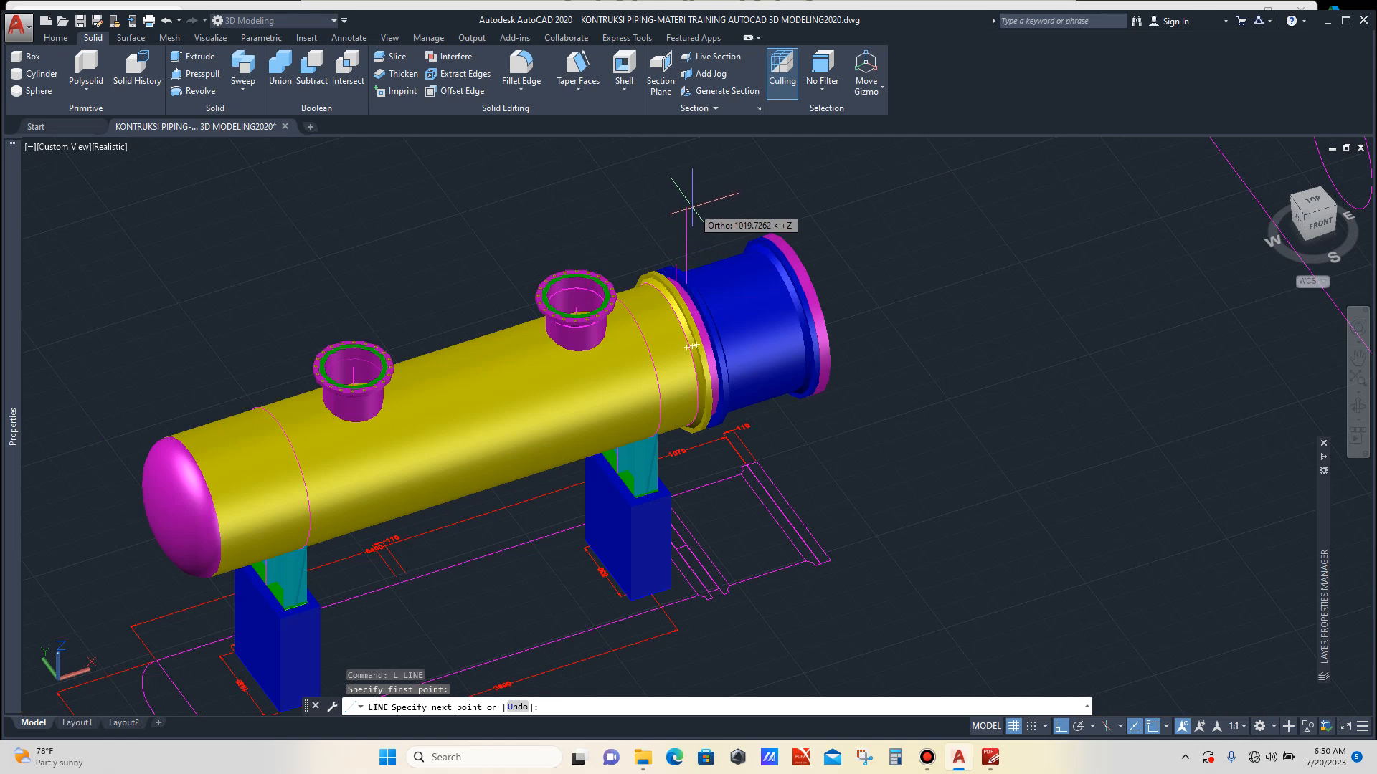
click(688, 222)
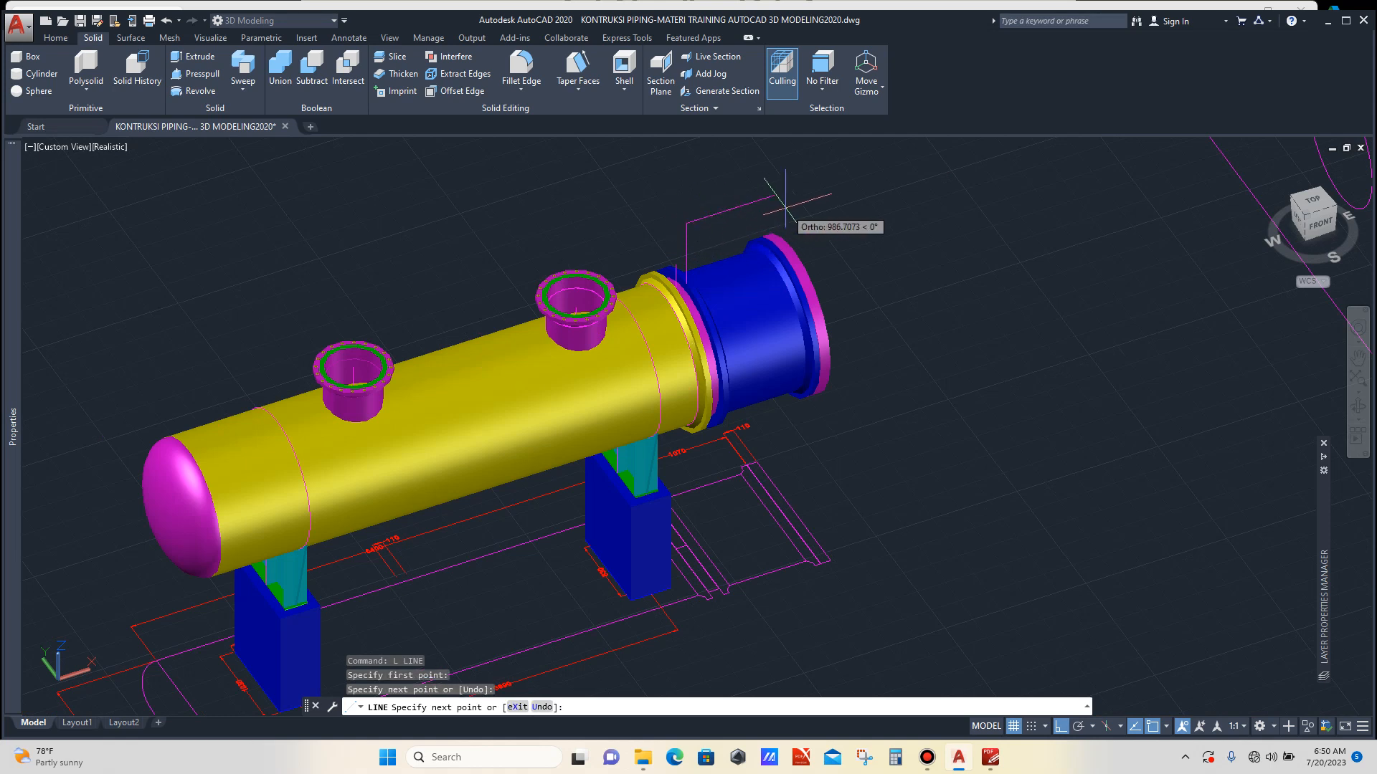
text(540)
key(Return)
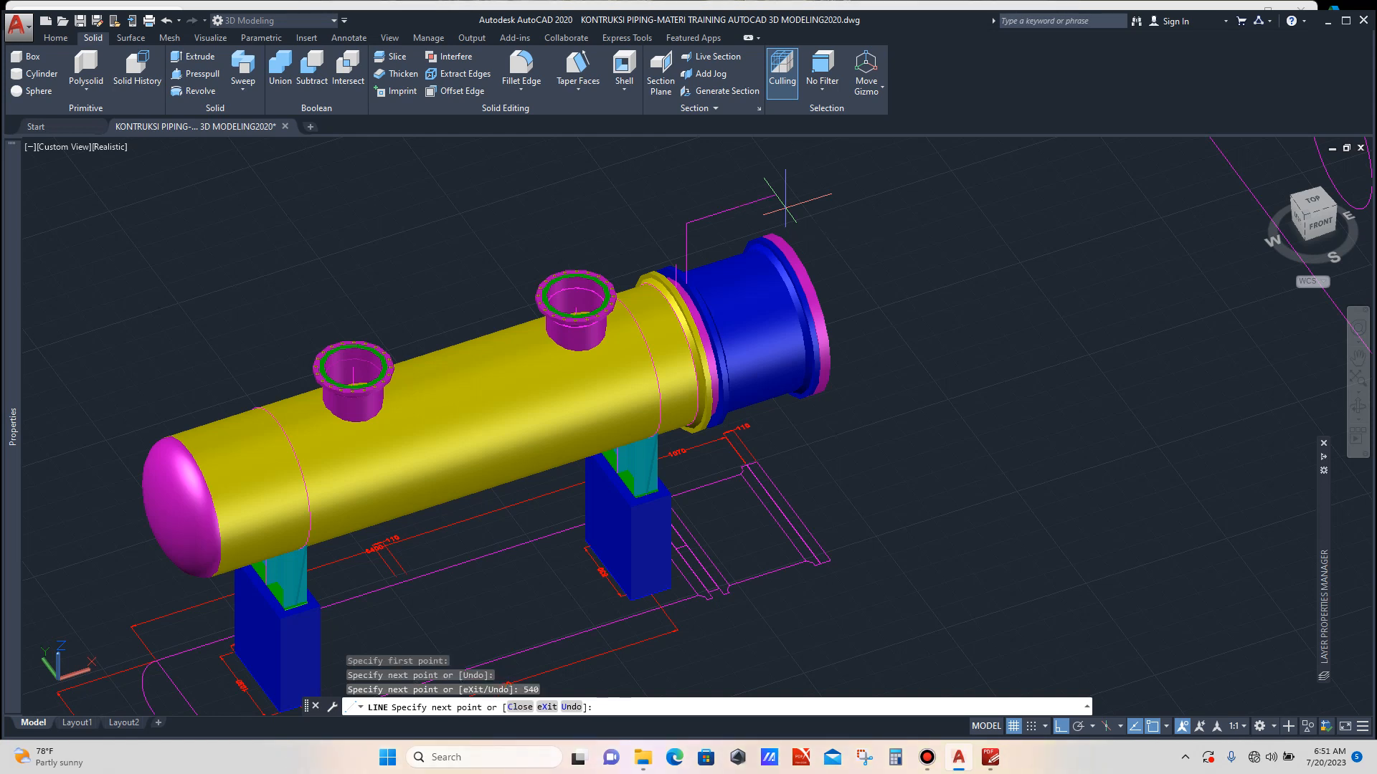
key(Escape)
Select the horizontal segment of the new line above the channel and check its length in its properties.
scroll(773, 237, down, 3)
scroll(722, 222, up, 5)
click(753, 208)
click(663, 283)
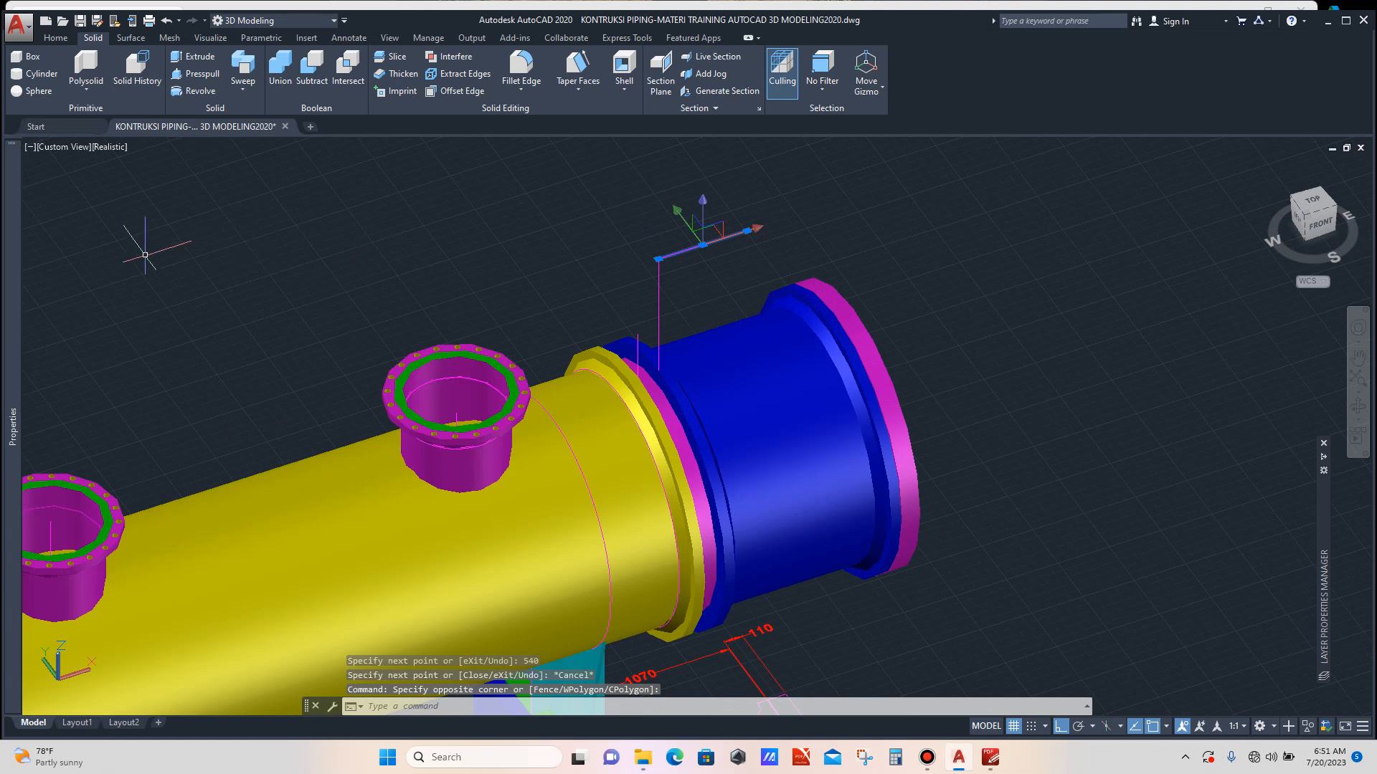
mouse_move(13, 237)
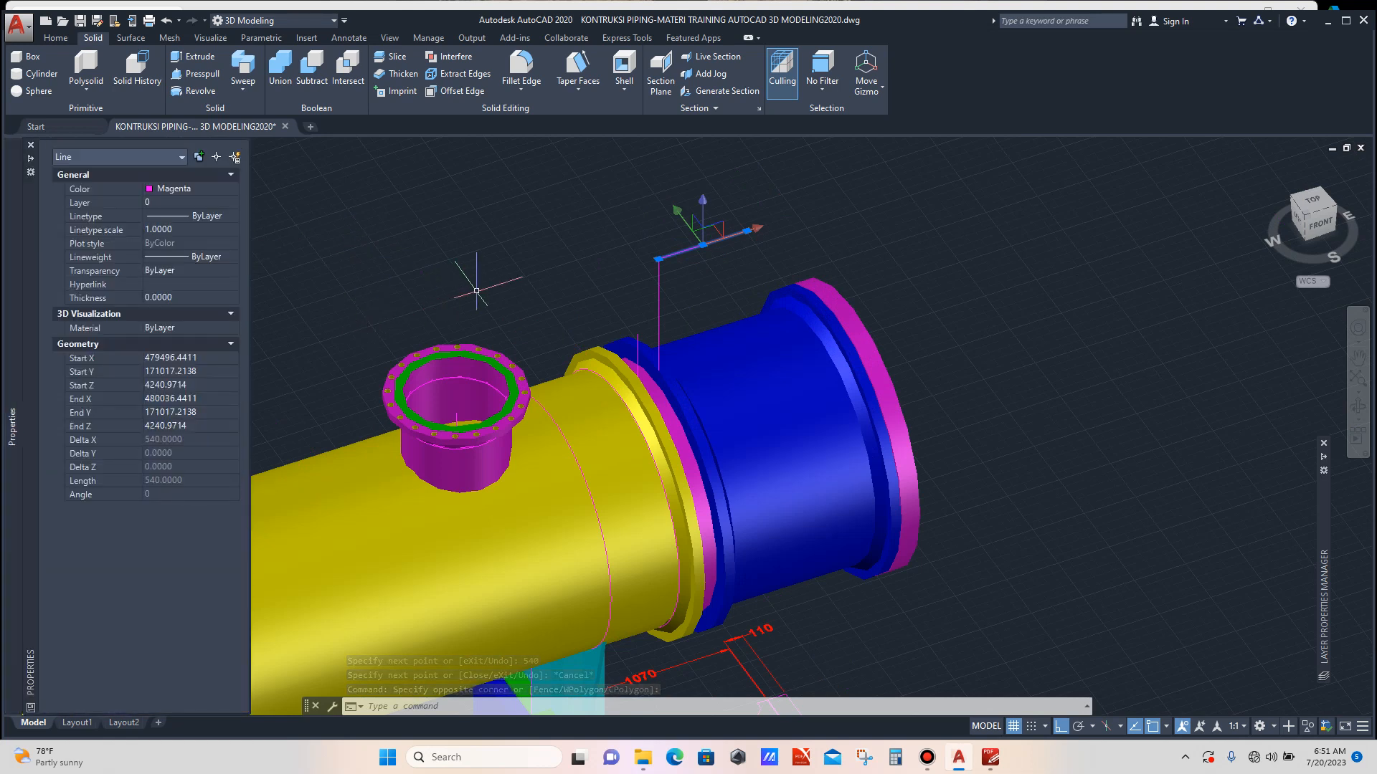
Check the height of nozzle N5 above the exchanger centreline in the General Assembly drawing, and return to the AutoCAD model.
key(Escape)
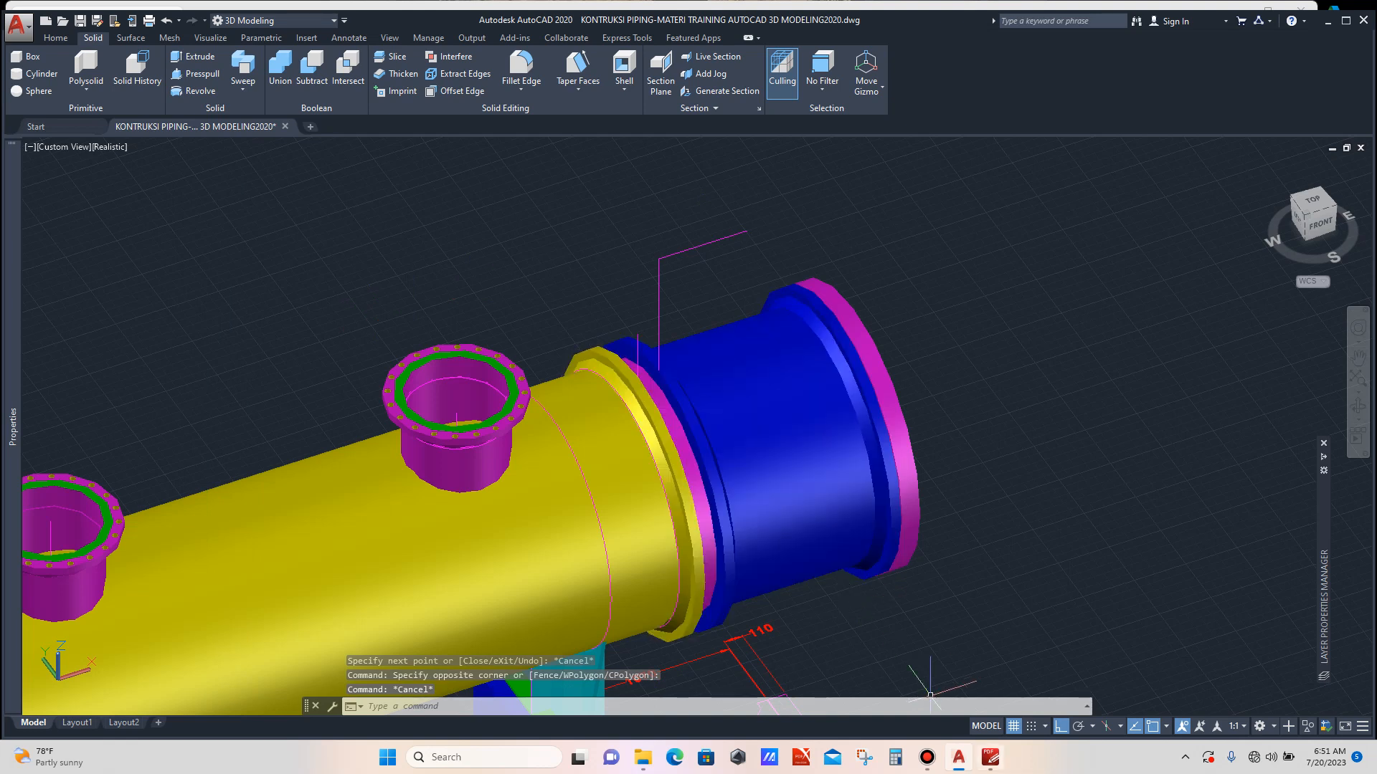
click(990, 757)
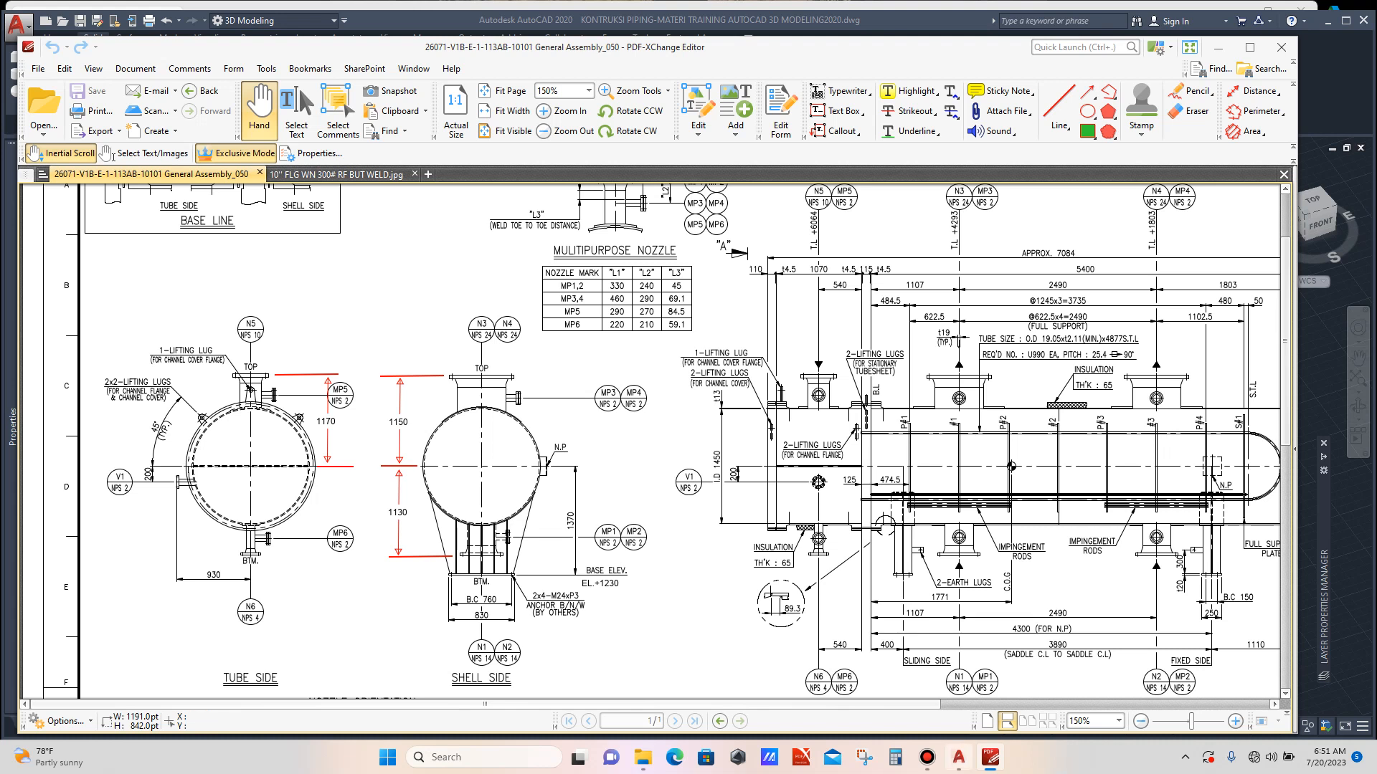
click(957, 677)
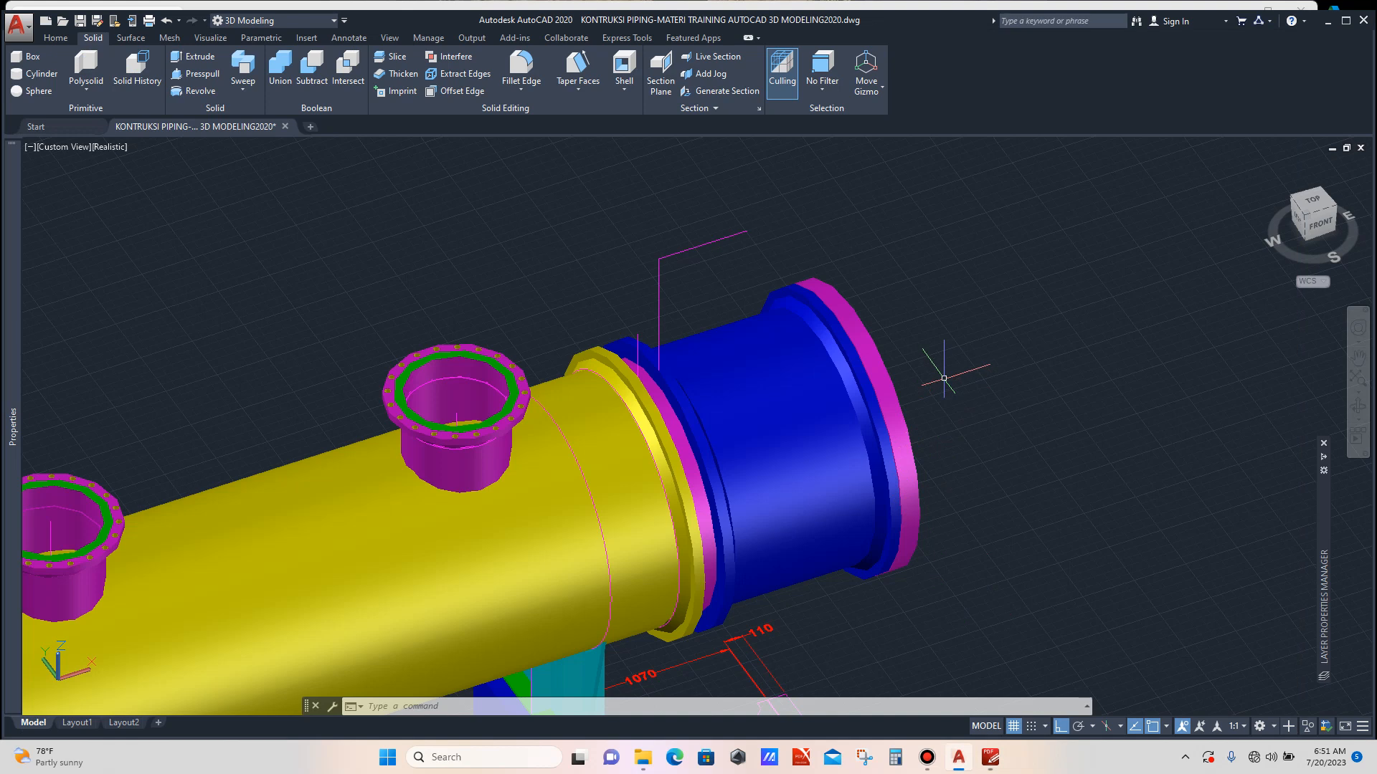
Draw a line 1170 straight up from the shell's centre, continuing horizontally along the exchanger axis past the channel's end.
text(l)
key(Return)
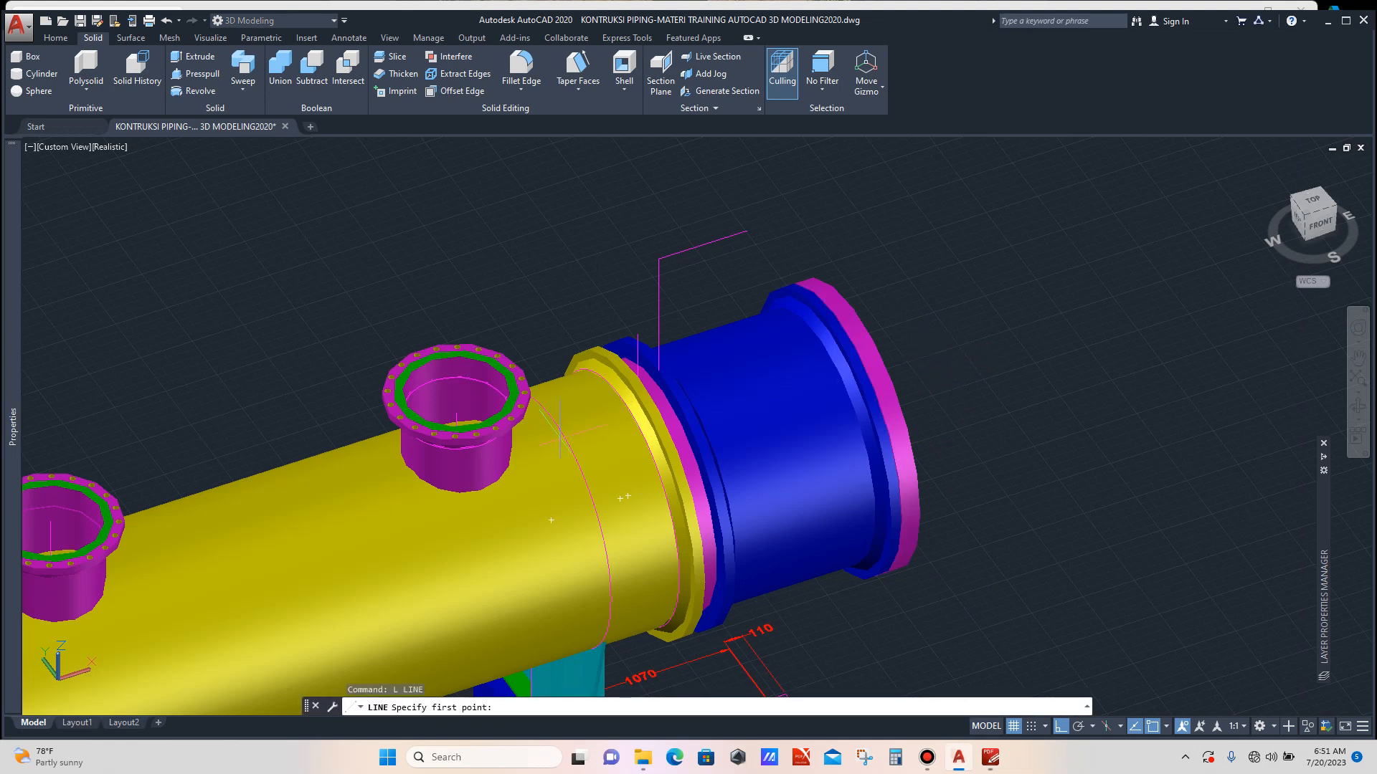
click(552, 520)
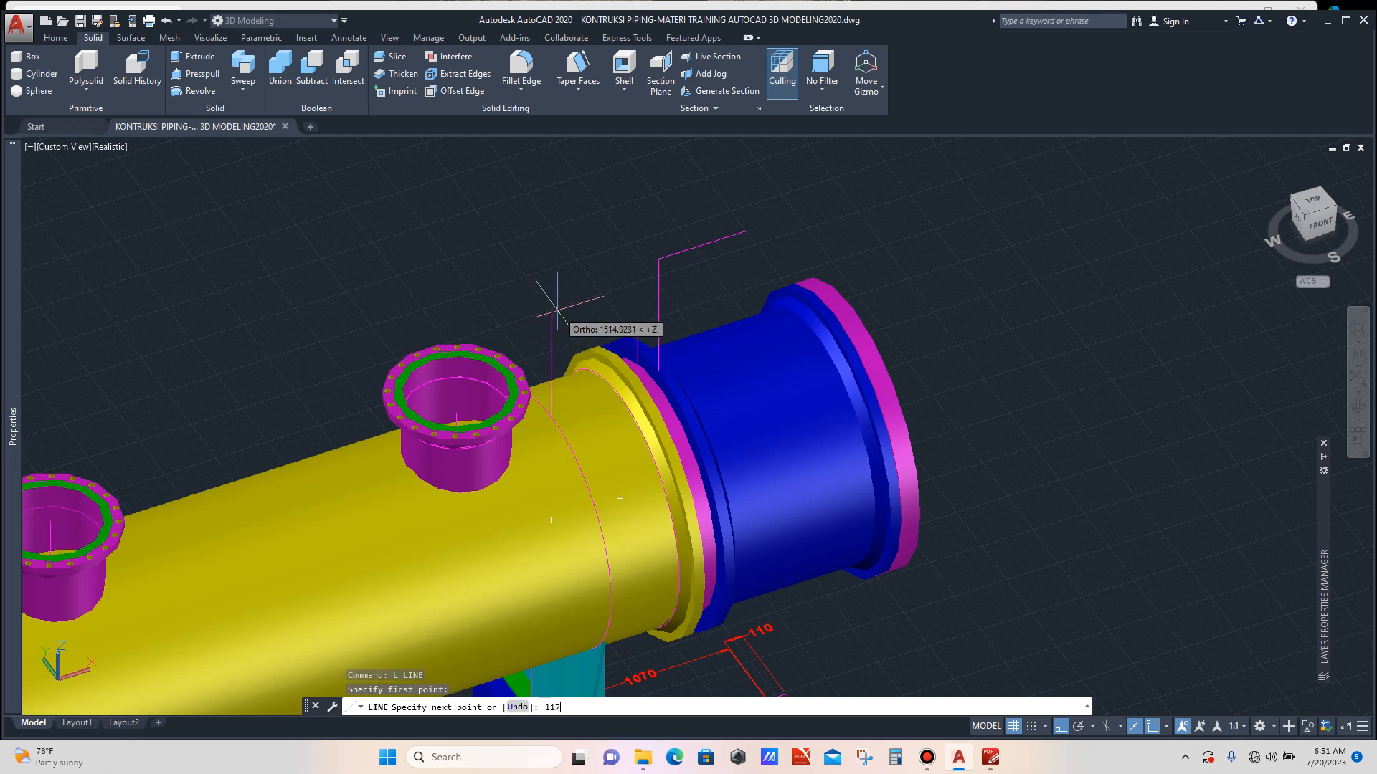
text(1170)
key(Return)
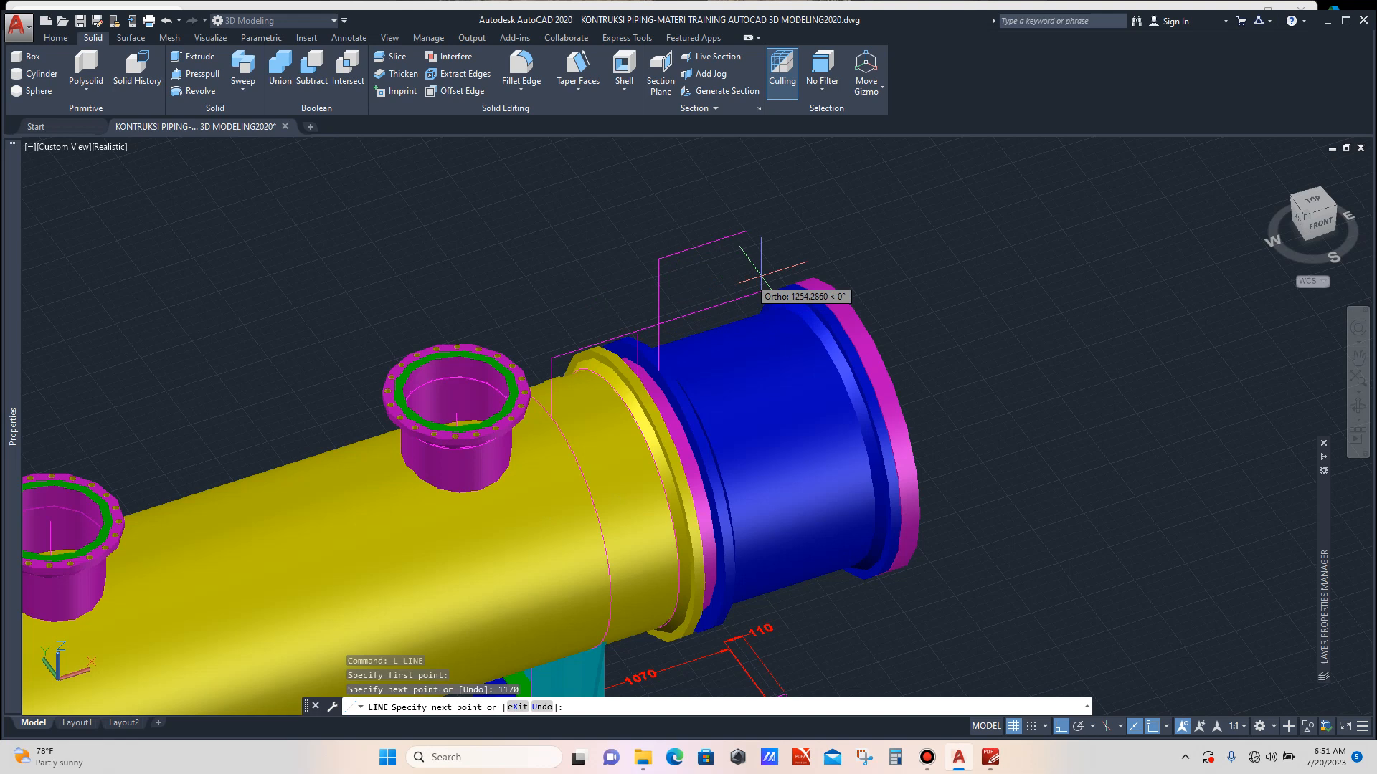
click(873, 254)
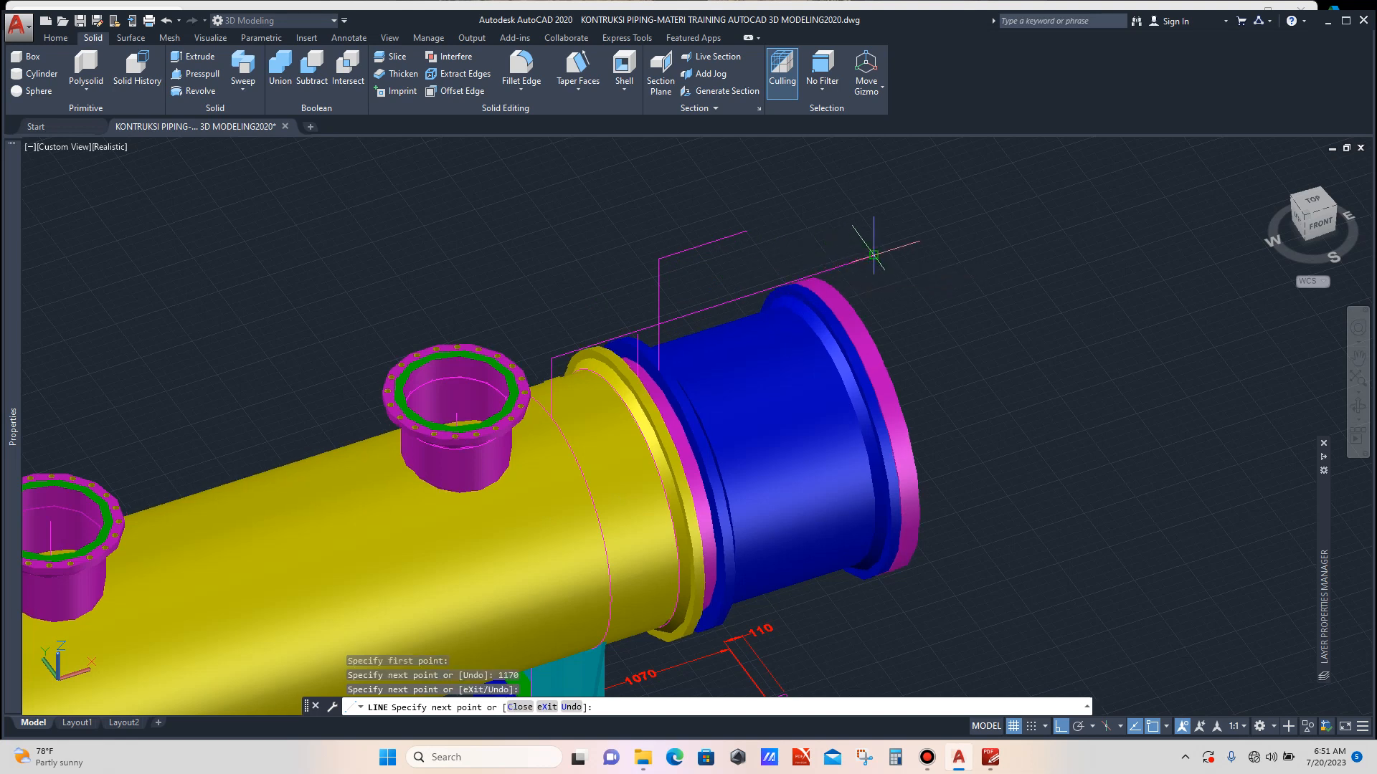
key(Escape)
Draw a vertical line from the free end of the 540 segment down to the long horizontal line above the channel.
scroll(775, 254, up, 3)
text(L)
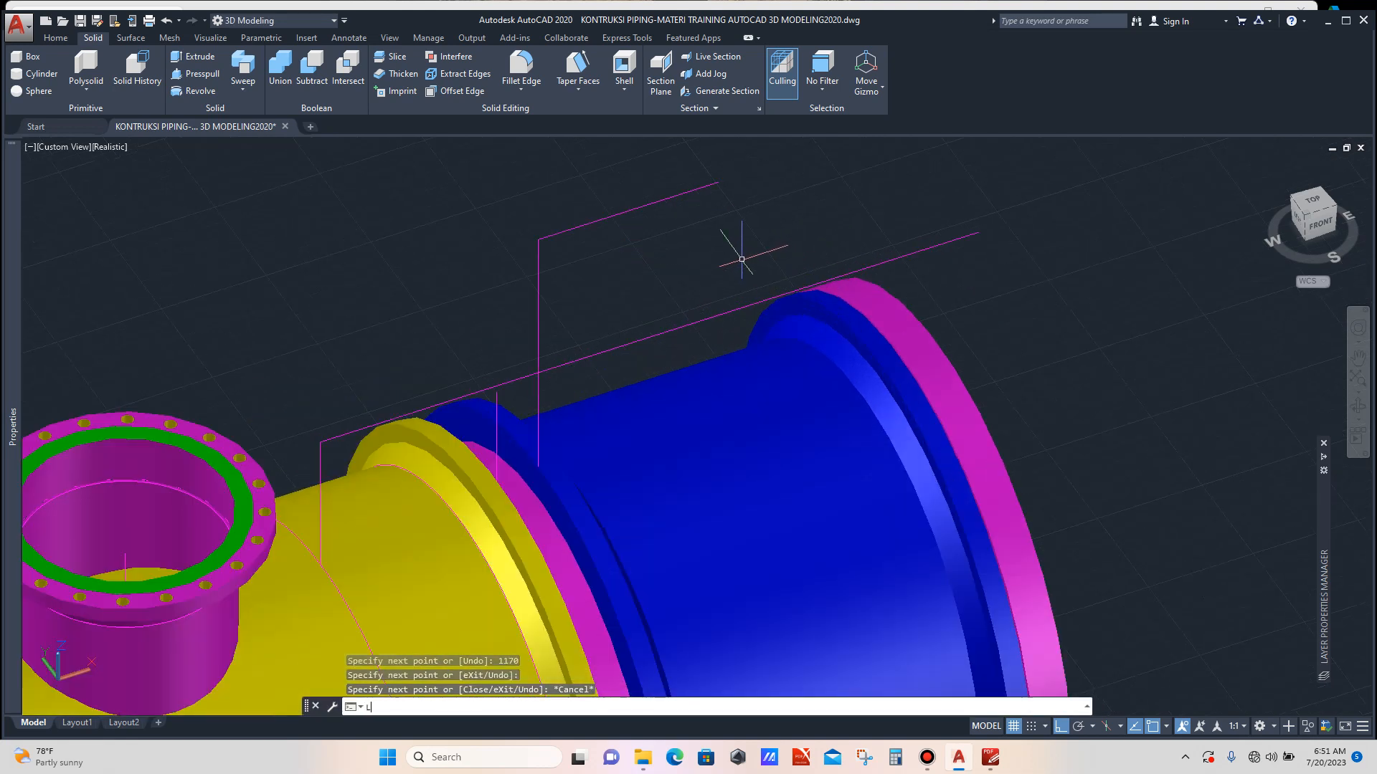
key(Return)
click(719, 183)
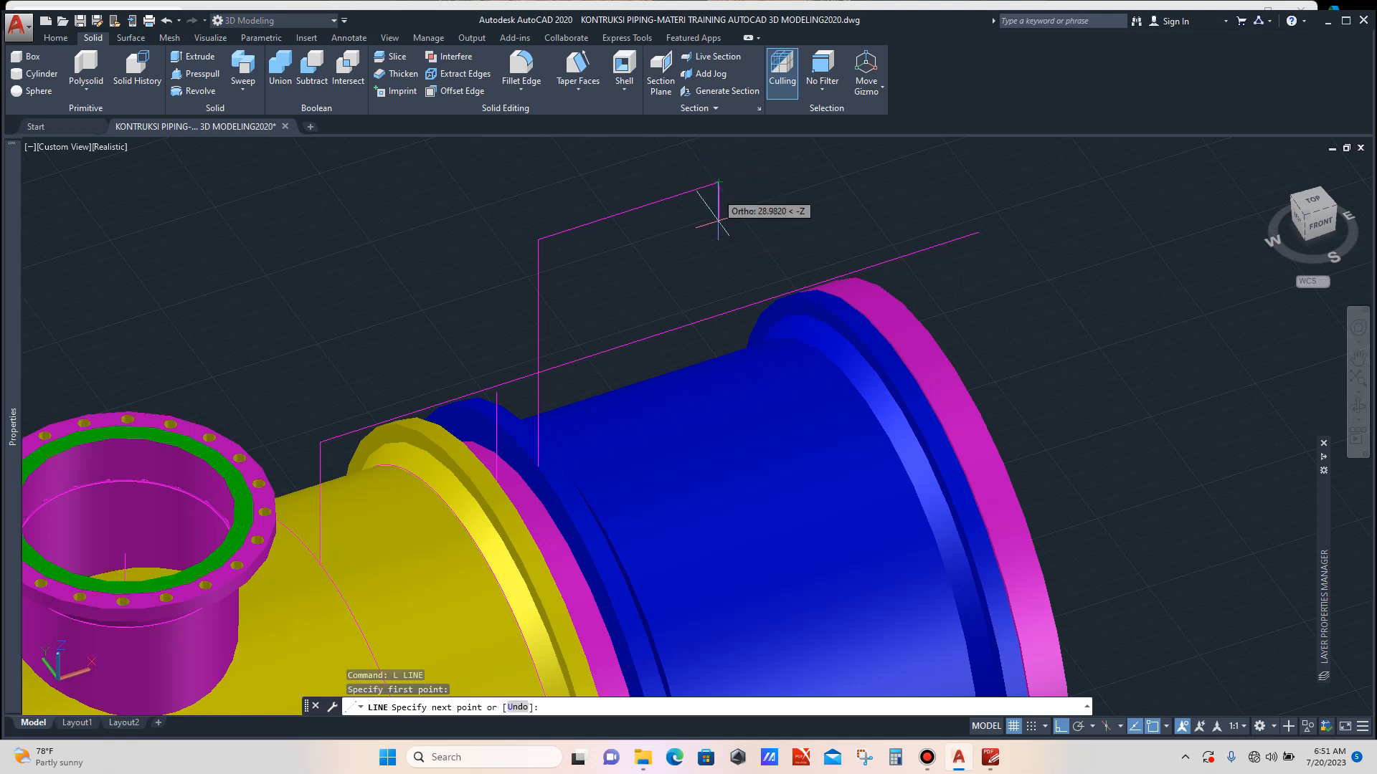
click(719, 314)
key(Escape)
scroll(719, 314, down, 3)
scroll(571, 333, up, 5)
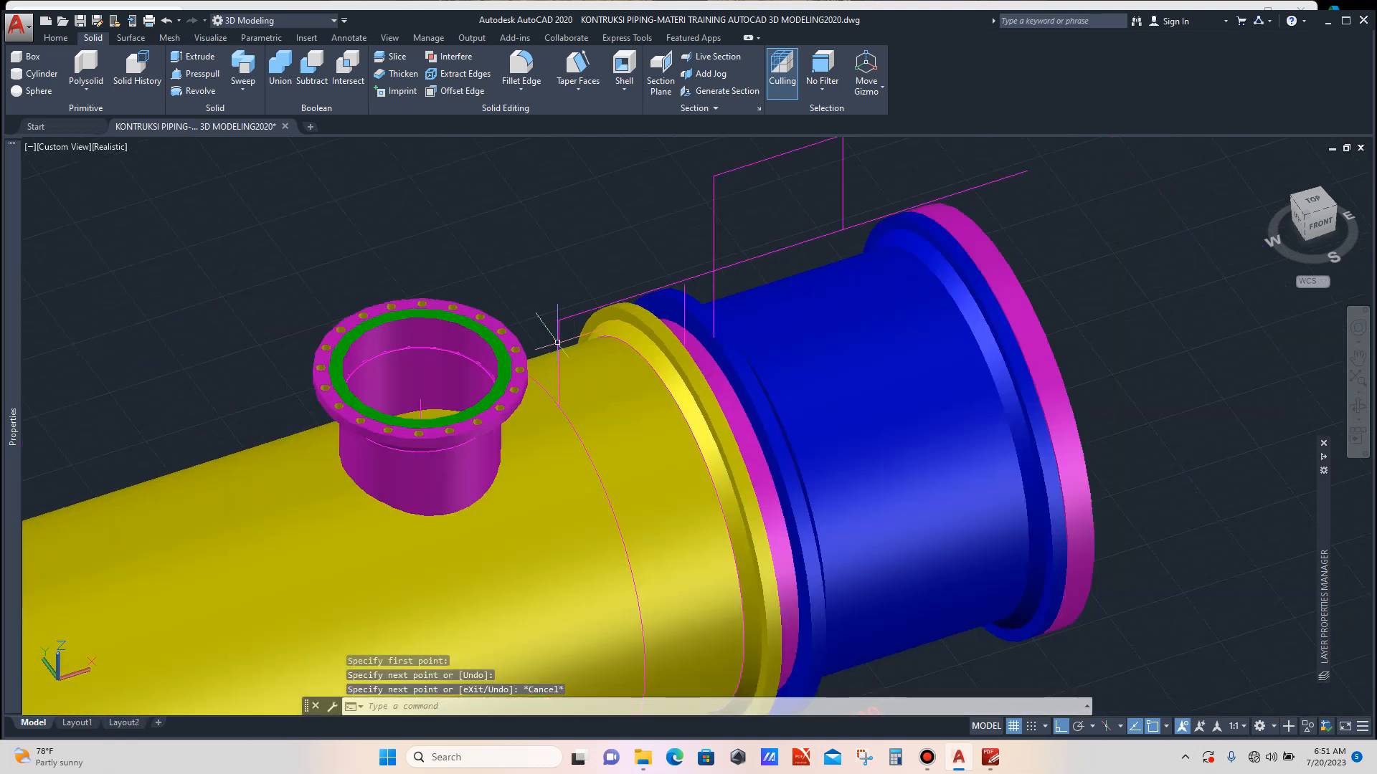
Move the 1170 vertical line by its upper endpoint to where the vertical reference line meets the long horizontal line.
click(572, 334)
click(553, 316)
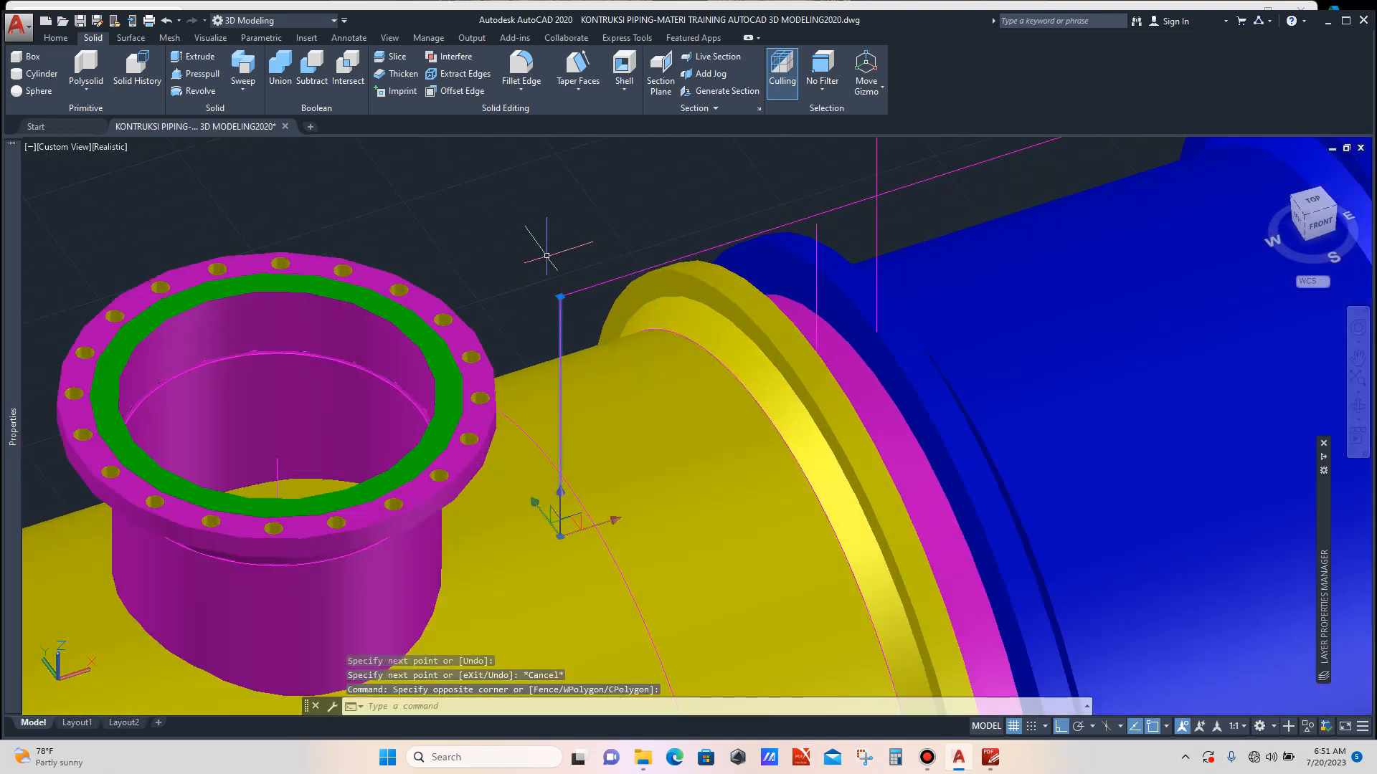
text(m)
key(Return)
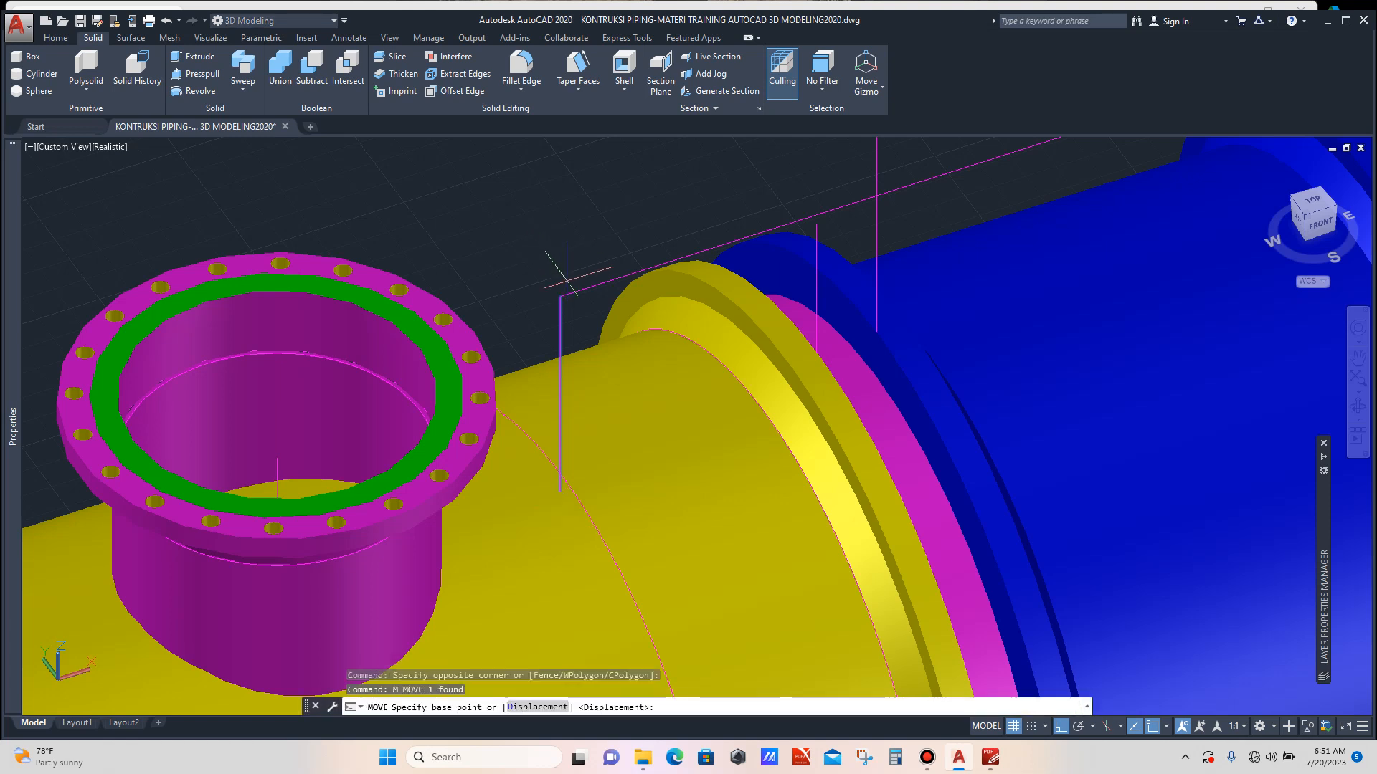
click(560, 296)
scroll(548, 278, down, 3)
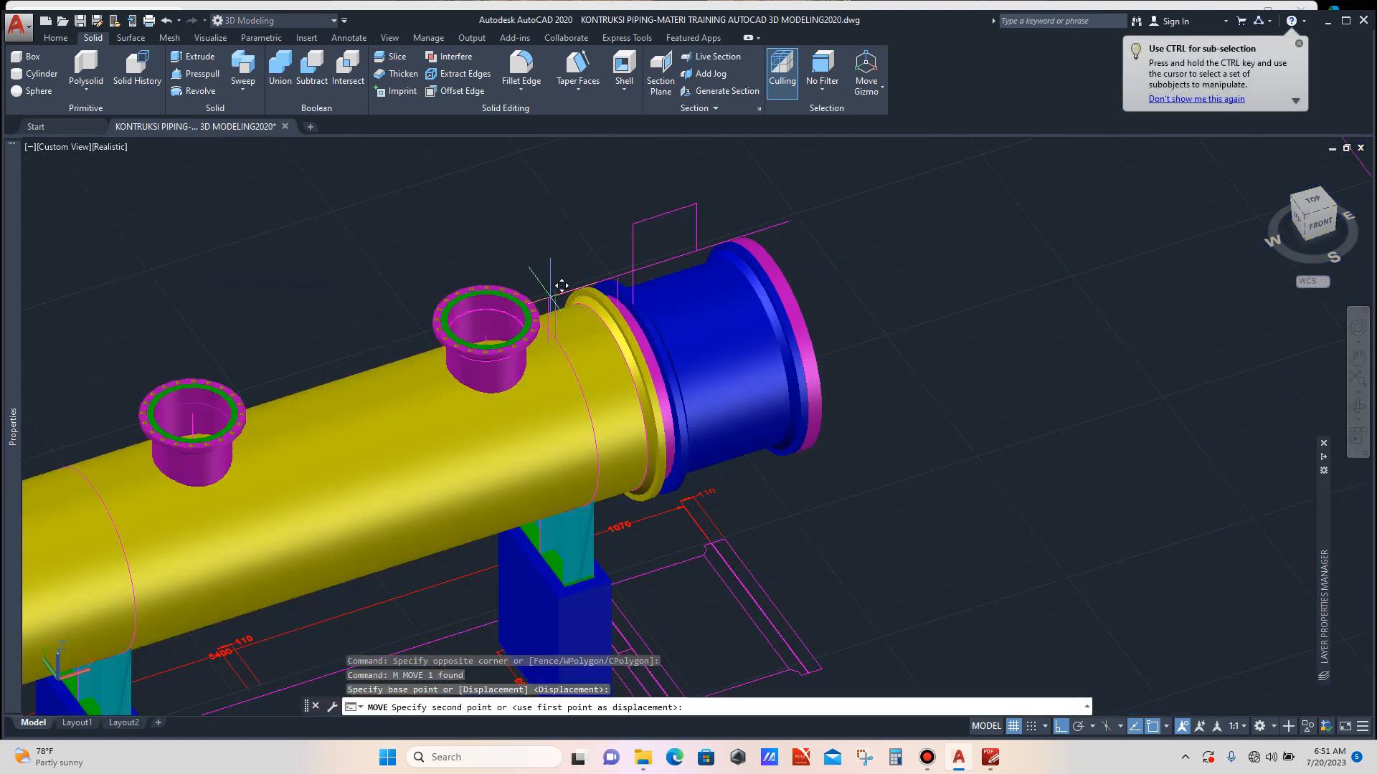
scroll(676, 270, up, 4)
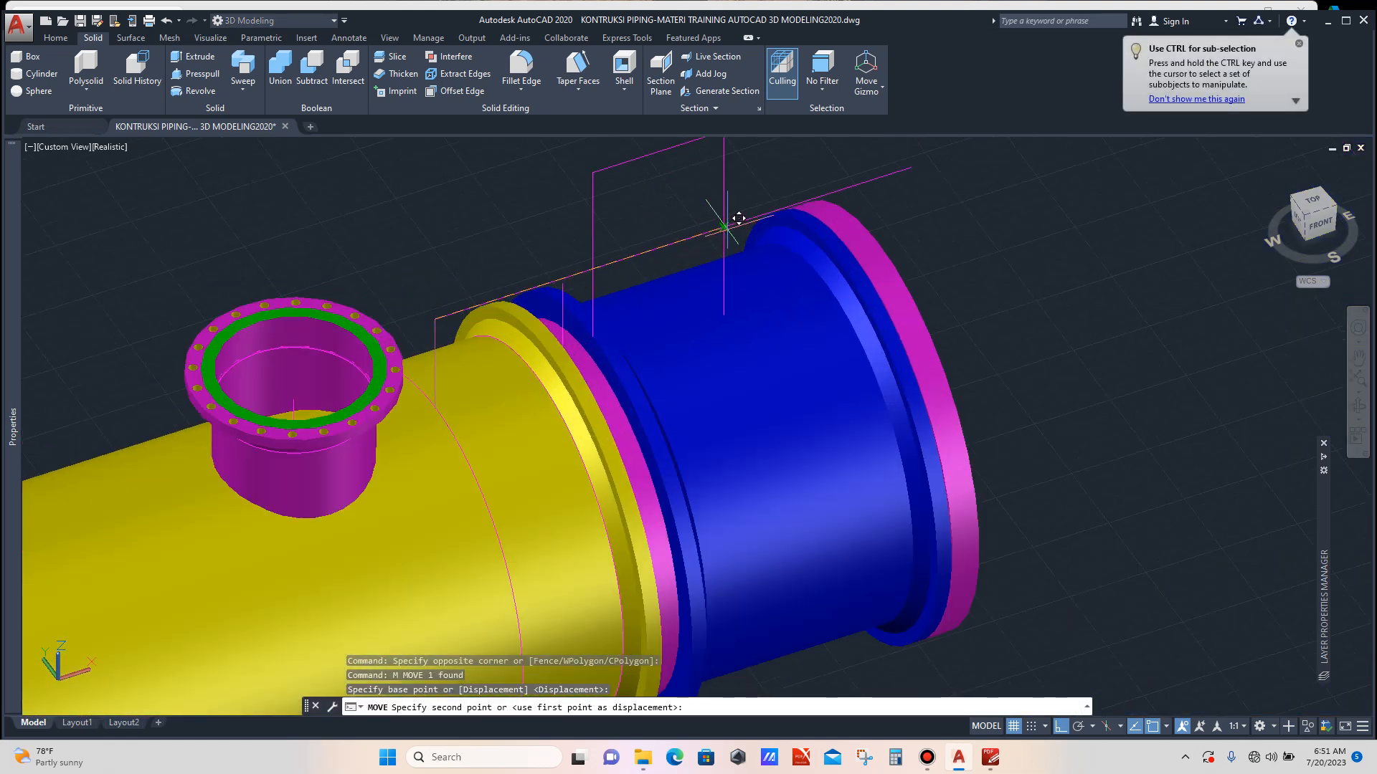
click(725, 228)
key(Escape)
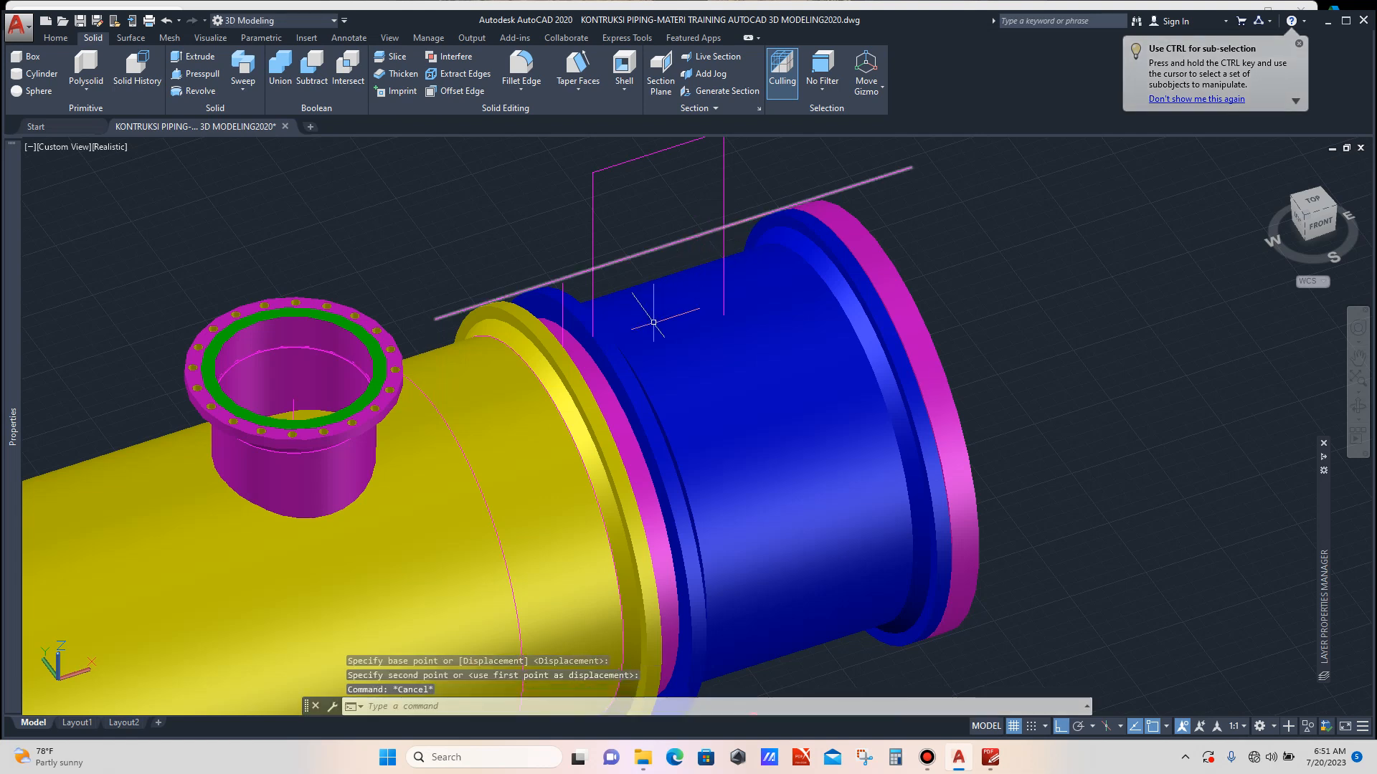
Erase the long horizontal line and the 540 segment with its starting vertical line above the channel.
scroll(631, 308, down, 3)
scroll(584, 307, up, 4)
scroll(603, 286, up, 3)
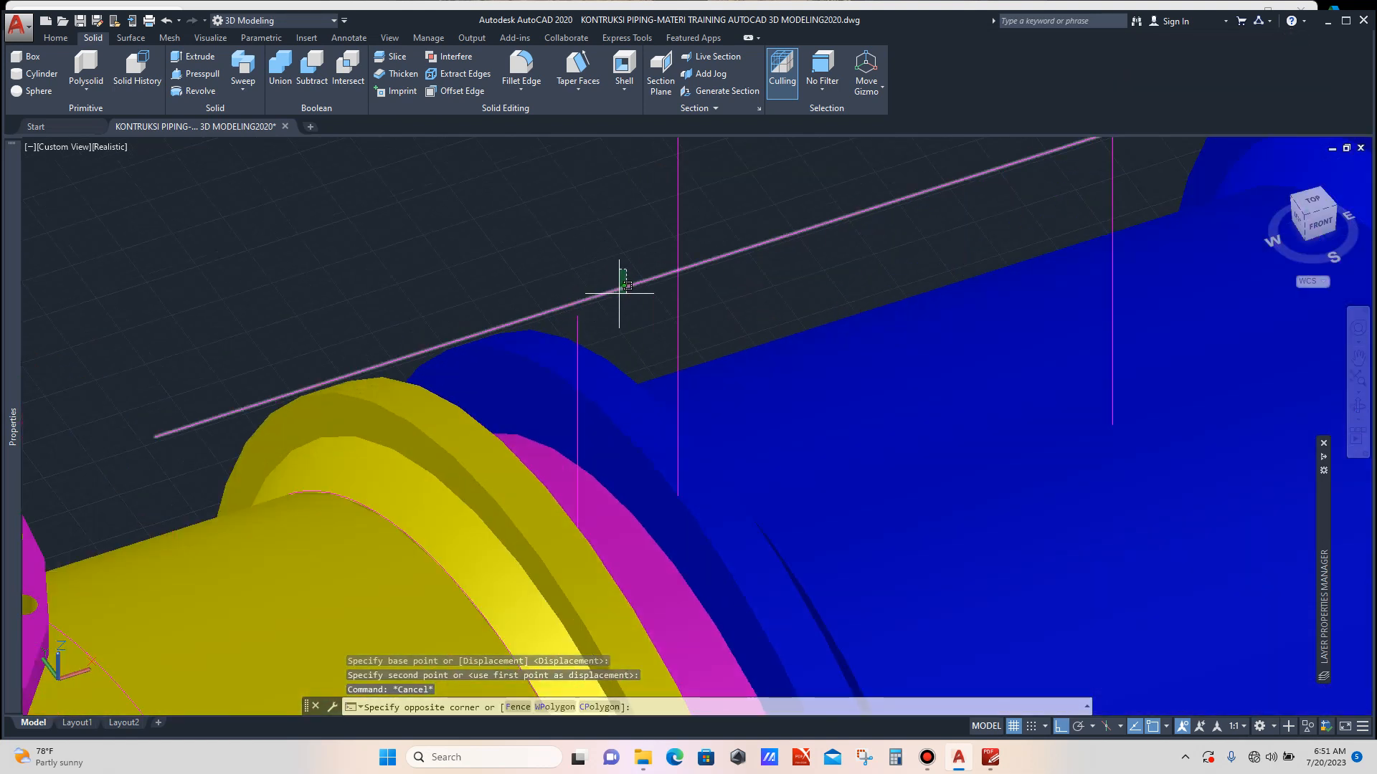
scroll(598, 312, down, 6)
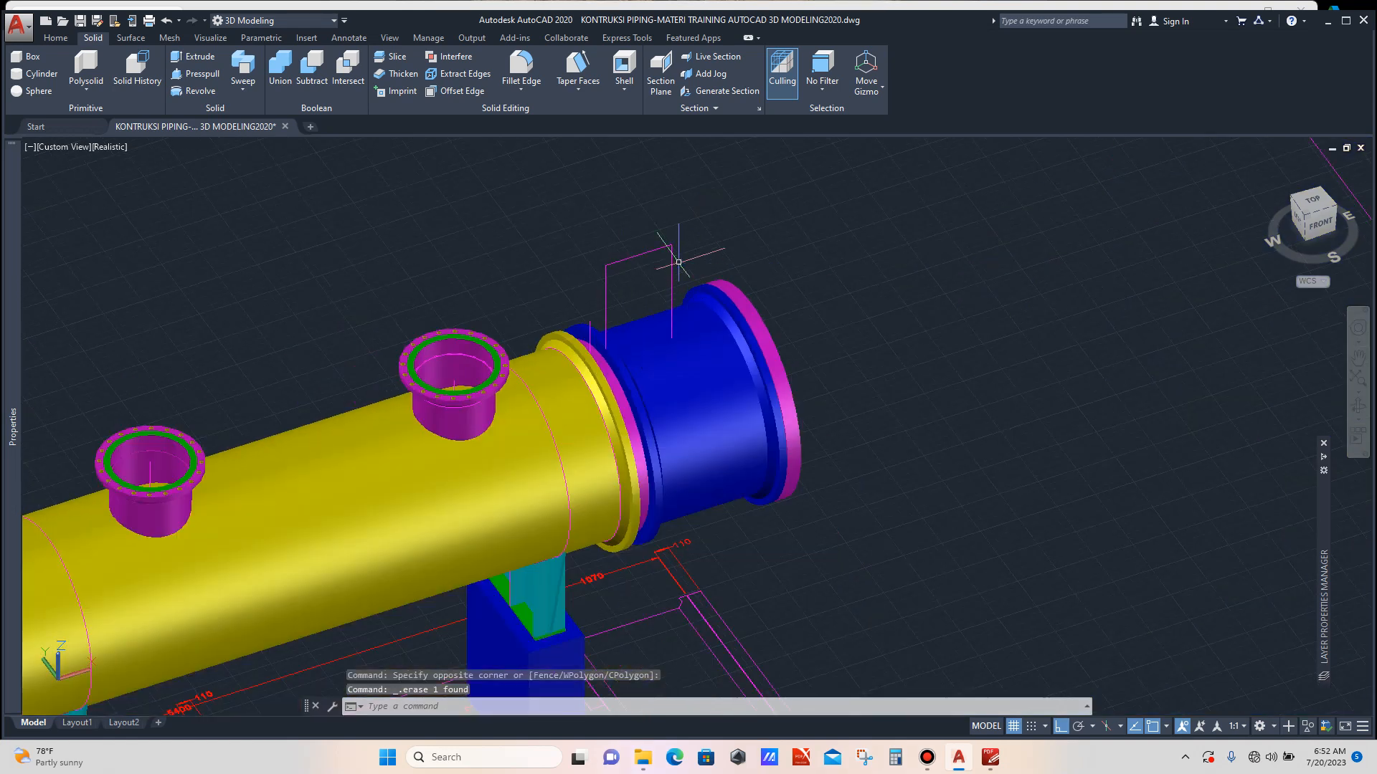
scroll(629, 260, up, 2)
click(639, 233)
click(574, 293)
key(Delete)
Erase the vertical reference line above the moved 1170 line, and select the remaining line to check it.
scroll(717, 301, up, 2)
click(732, 267)
click(681, 290)
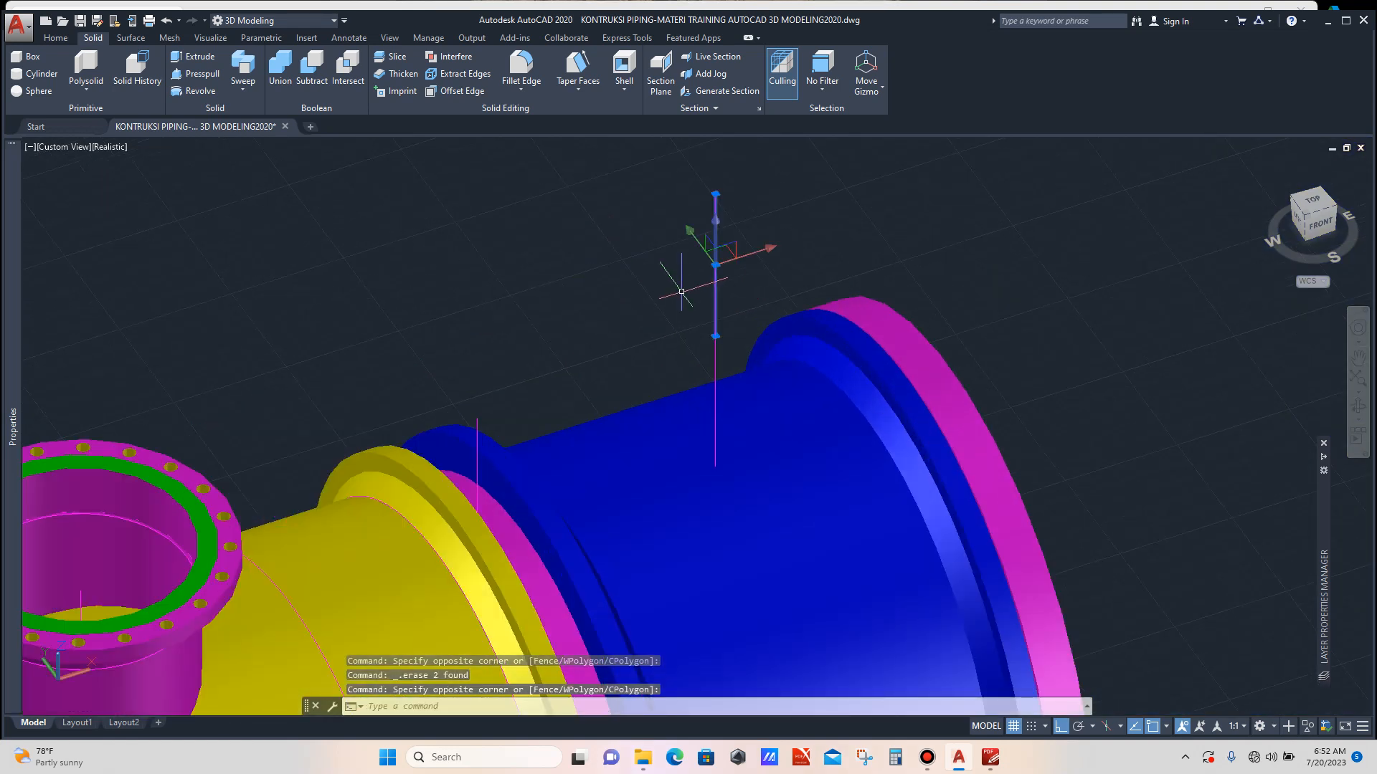
key(Delete)
scroll(714, 352, up, 3)
click(732, 324)
click(690, 339)
scroll(674, 294, down, 5)
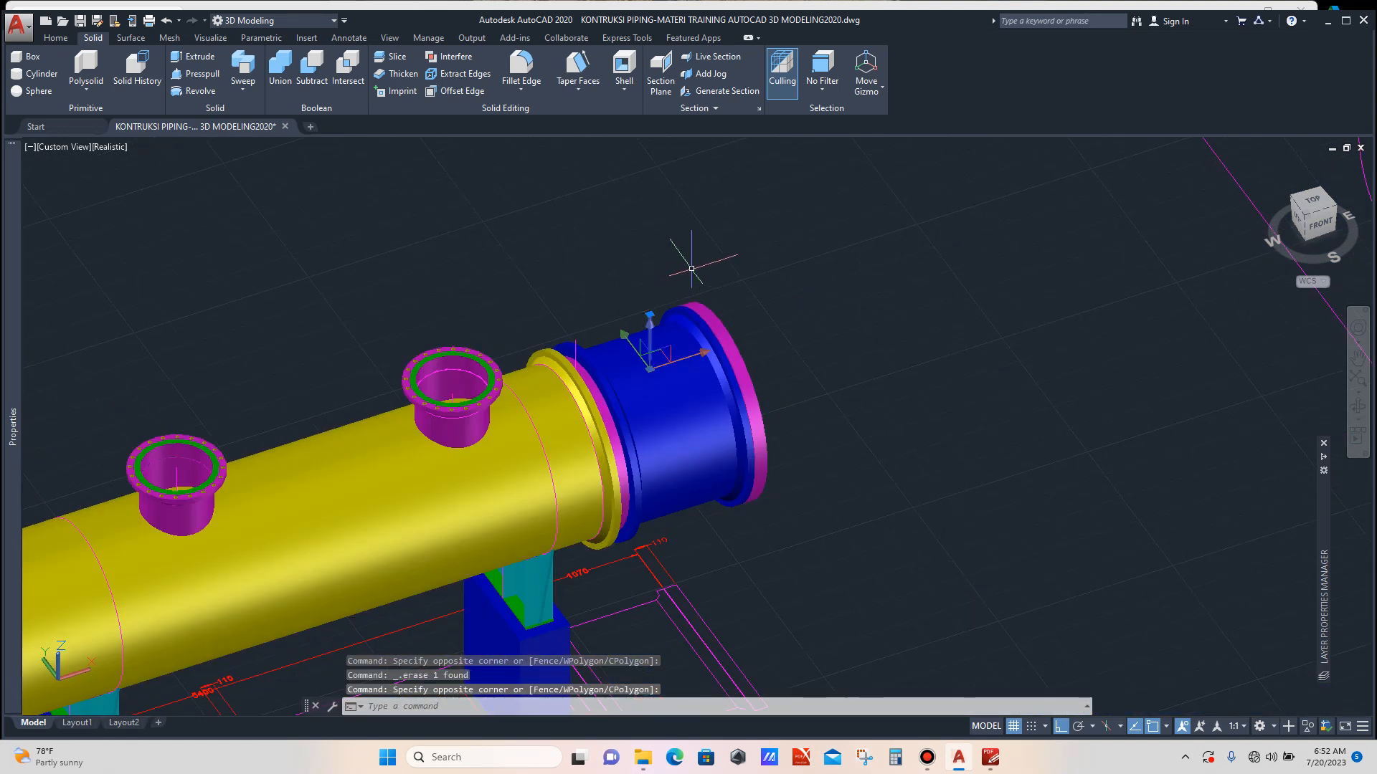
key(Escape)
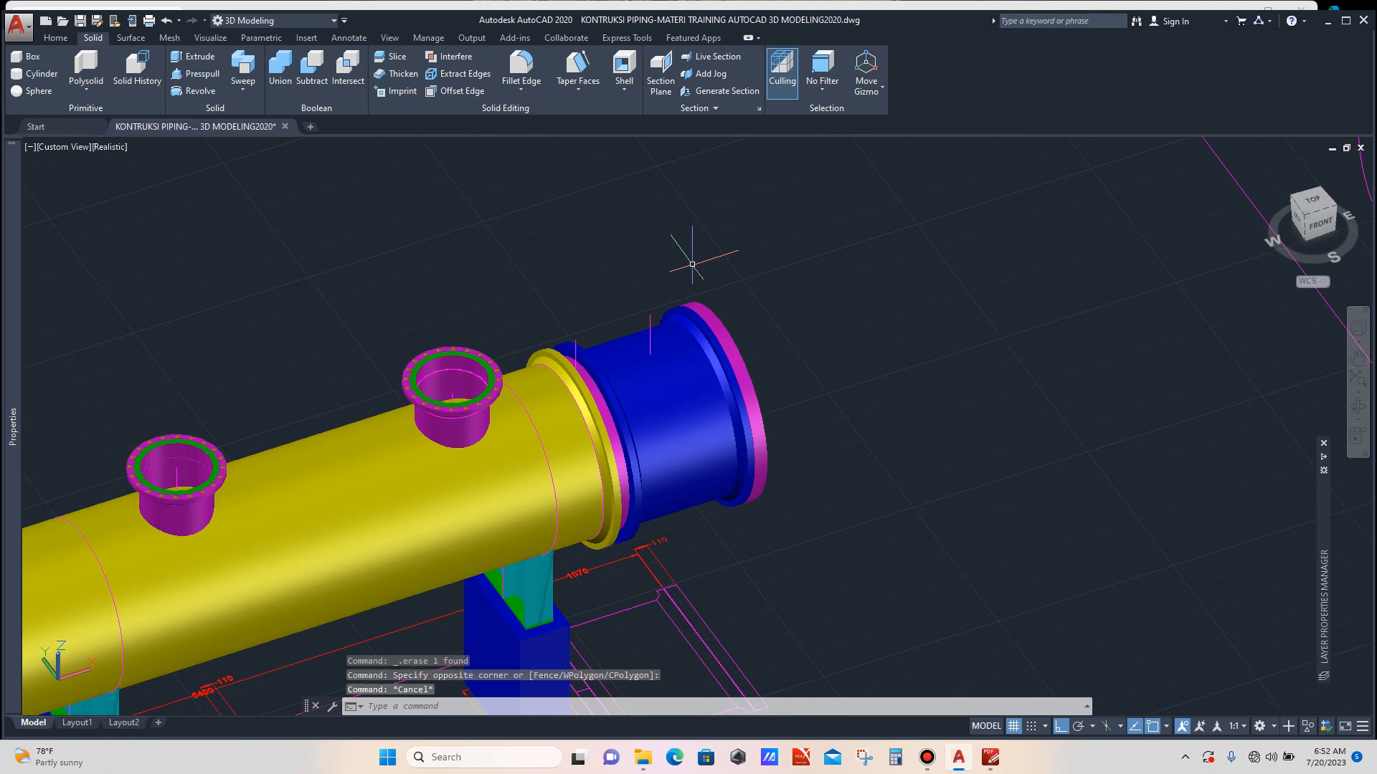
Draw a horizontal line about 1400 long from the top of the nozzle centreline, perpendicular to the exchanger axis toward the rear.
text(l)
key(Return)
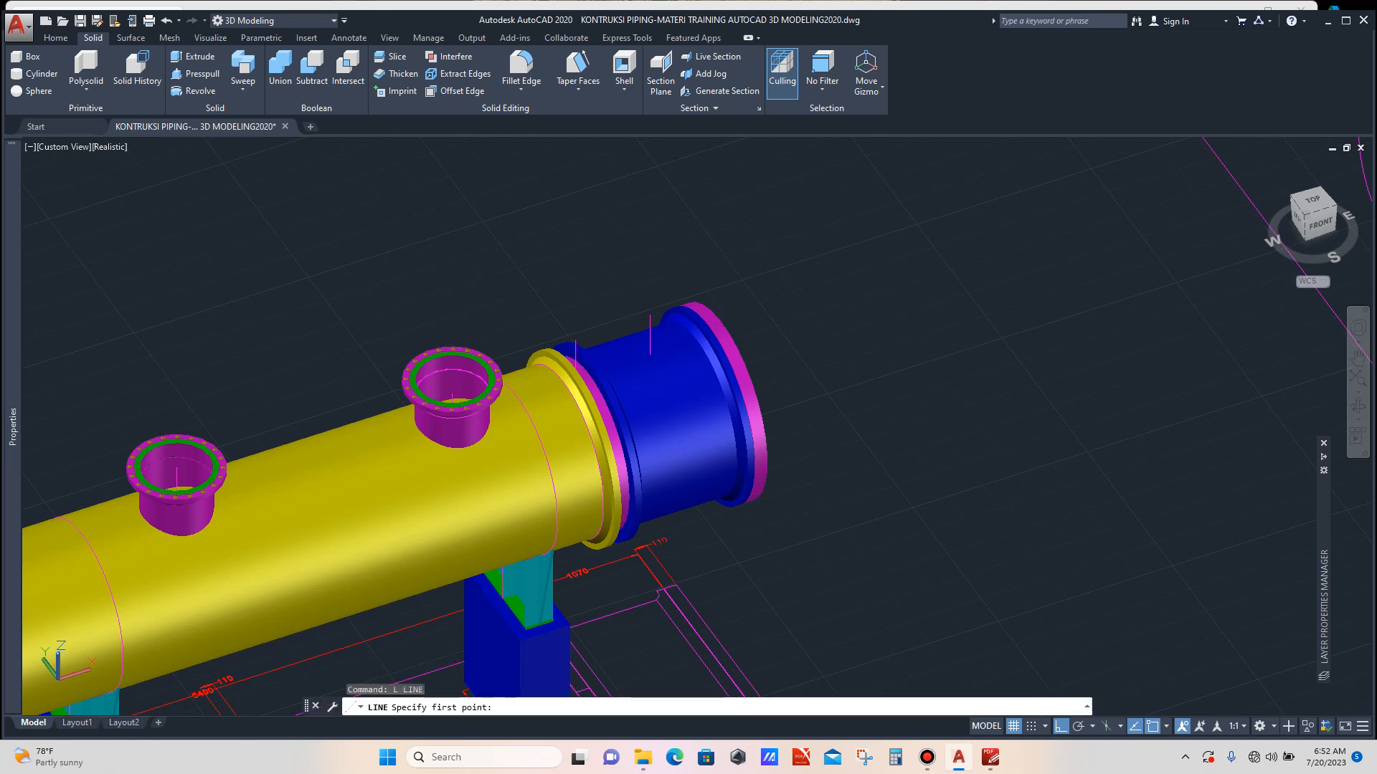
scroll(693, 264, up, 3)
click(648, 344)
scroll(536, 213, down, 3)
scroll(536, 213, up, 2)
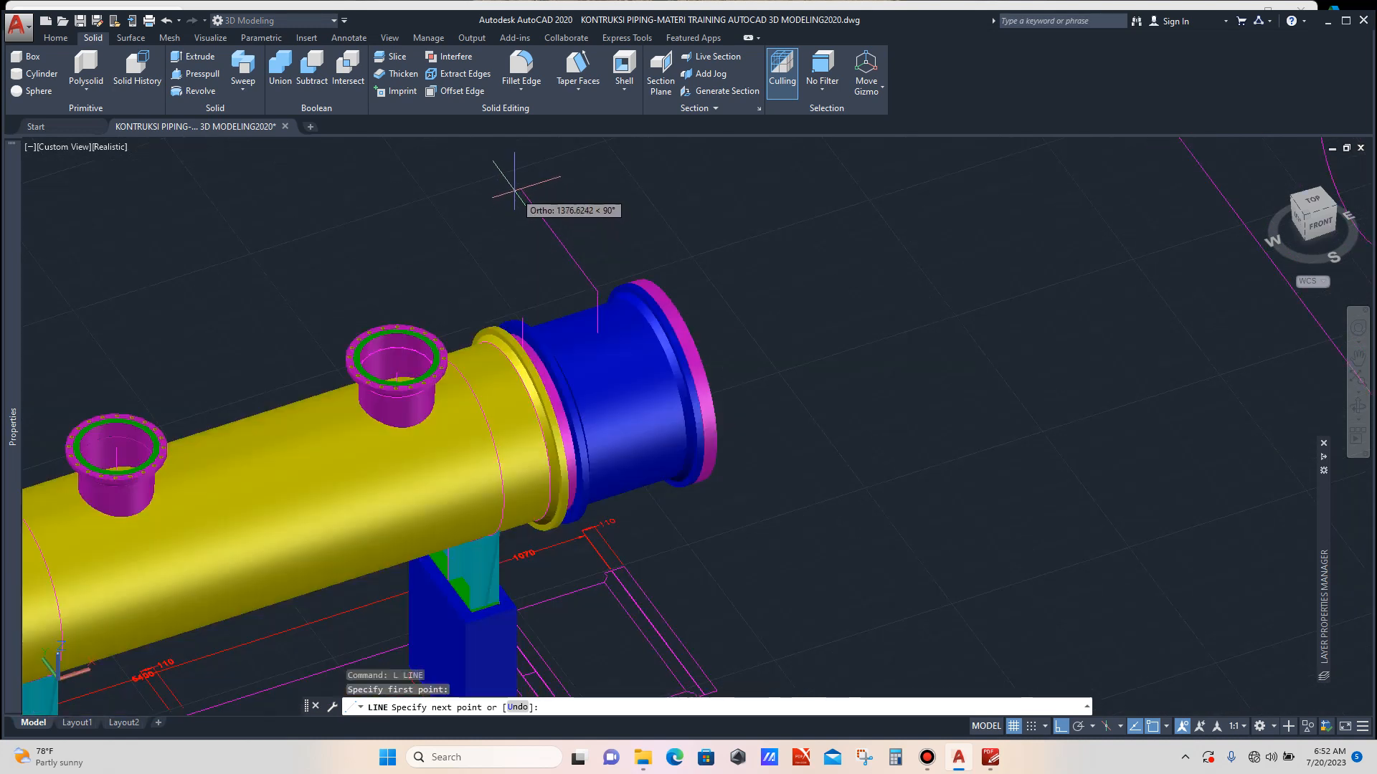
click(521, 190)
key(Escape)
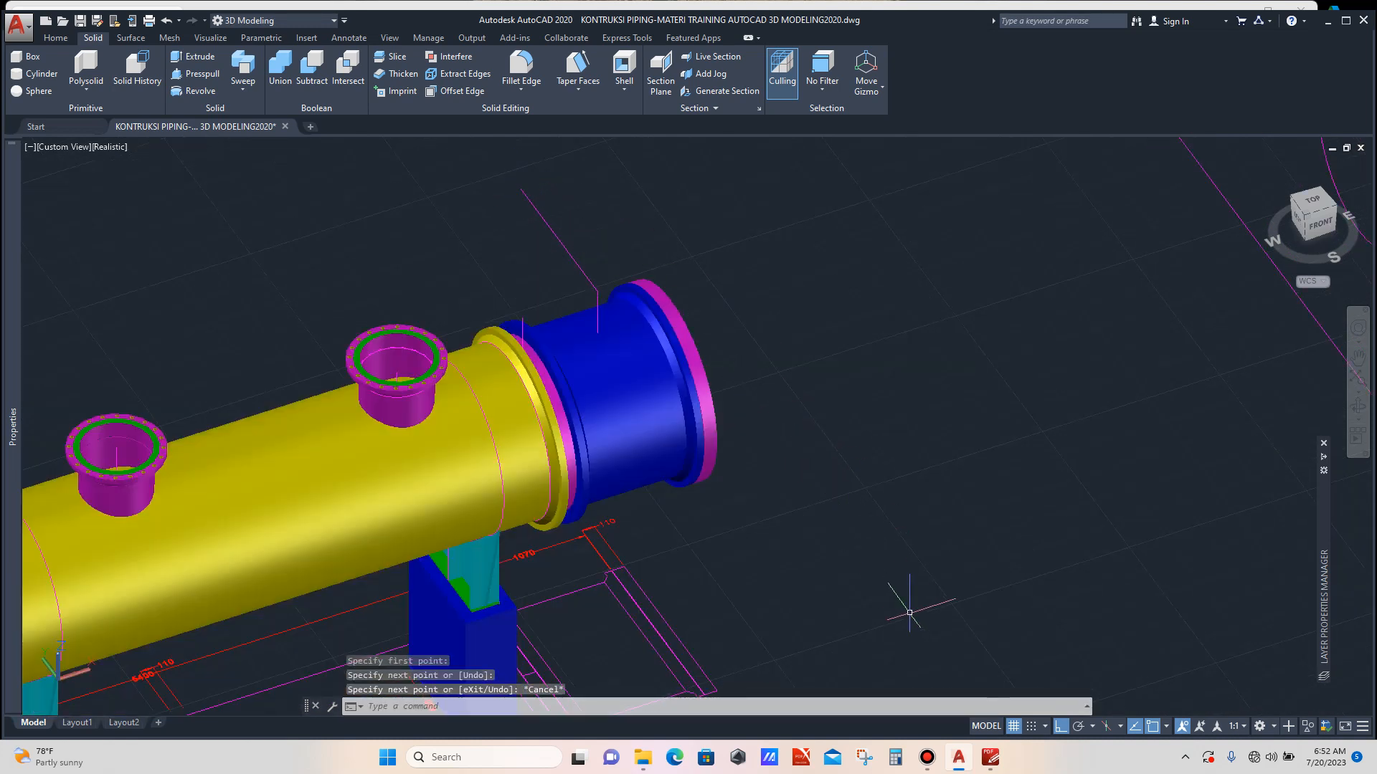
Look up the overall height of the 10-inch 300# weld neck flange in its dimension sheet, and return to the AutoCAD model.
mouse_move(990, 757)
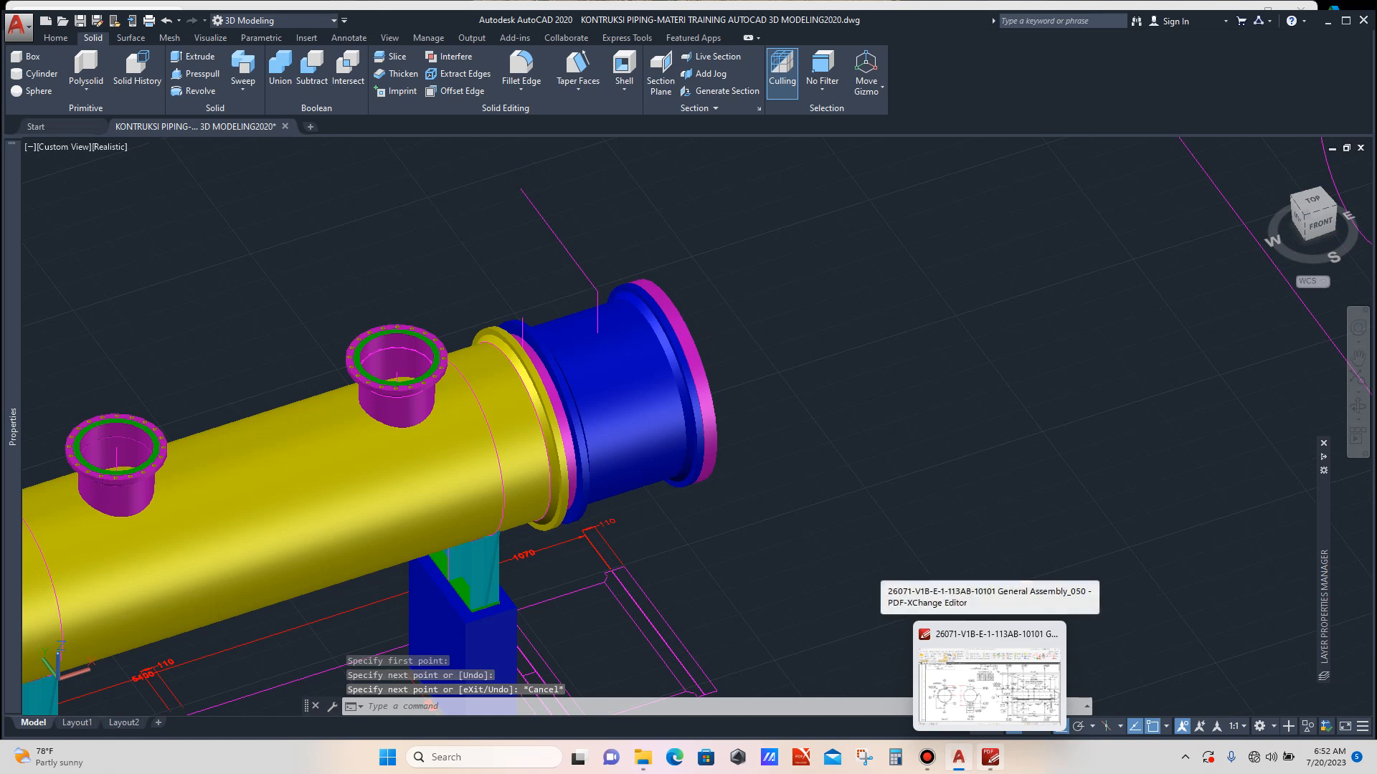
click(989, 690)
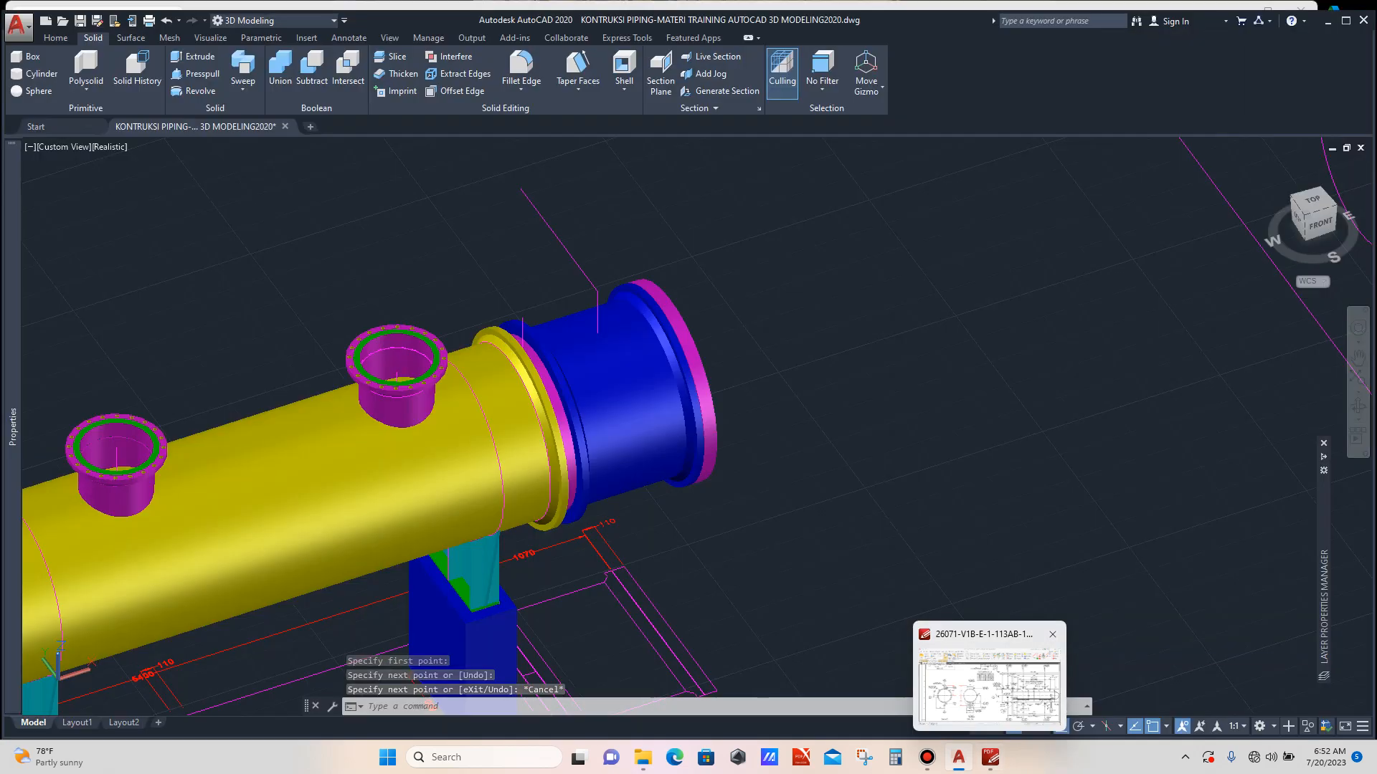
click(989, 689)
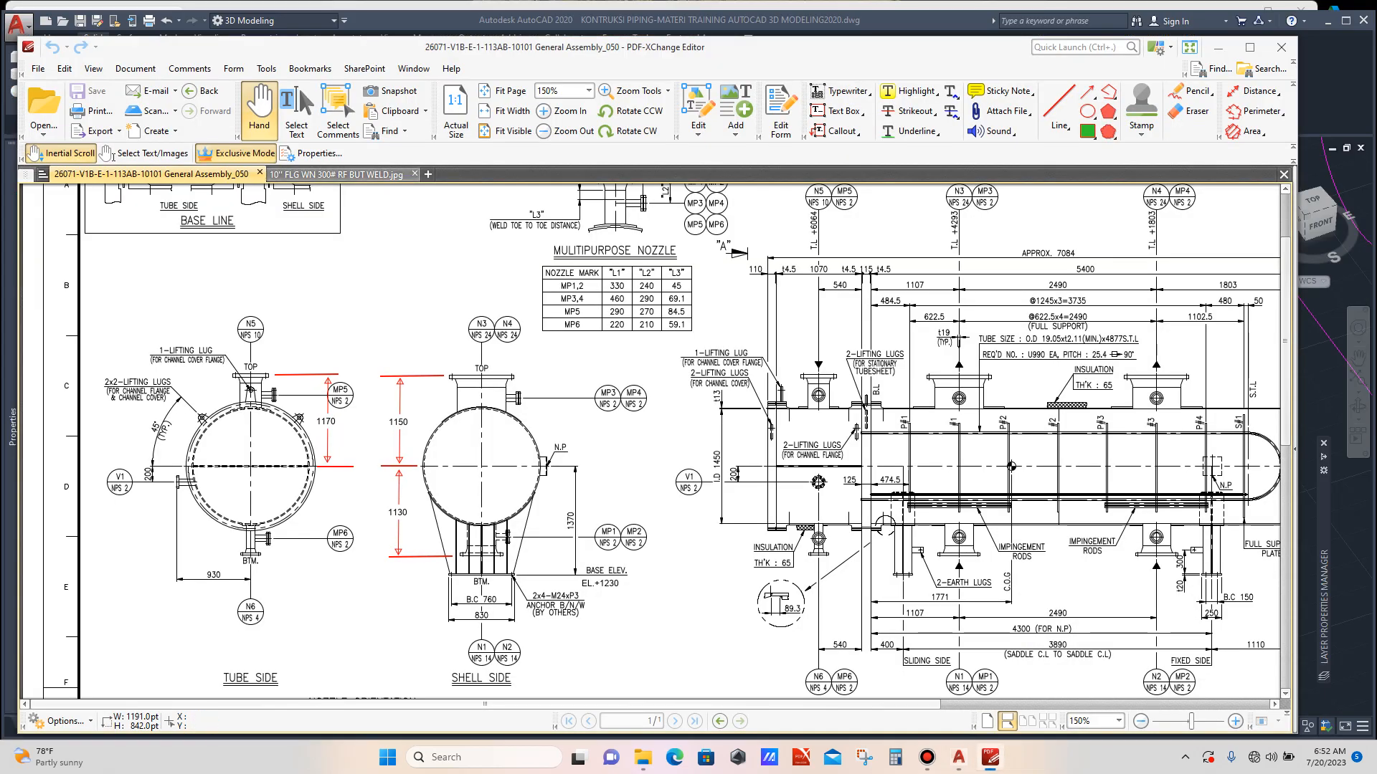
click(337, 175)
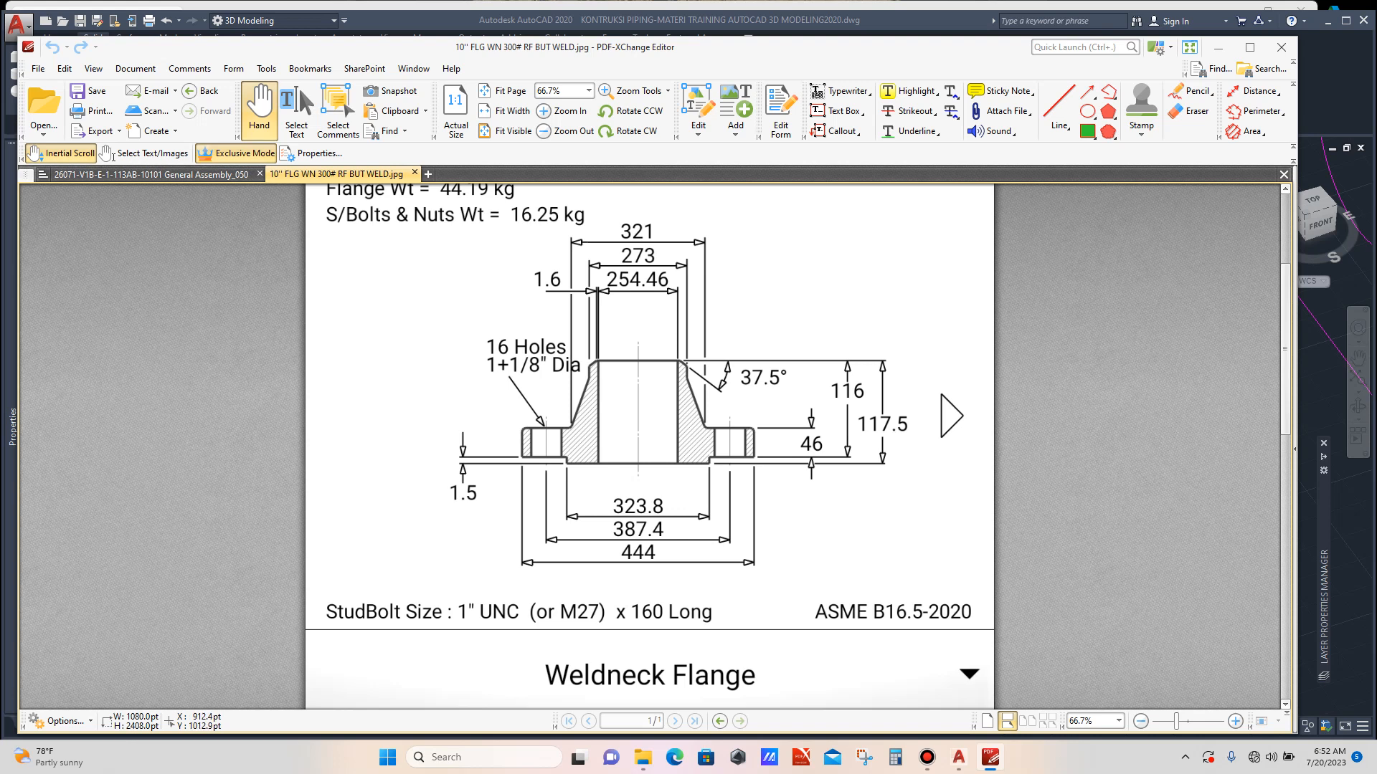
click(958, 757)
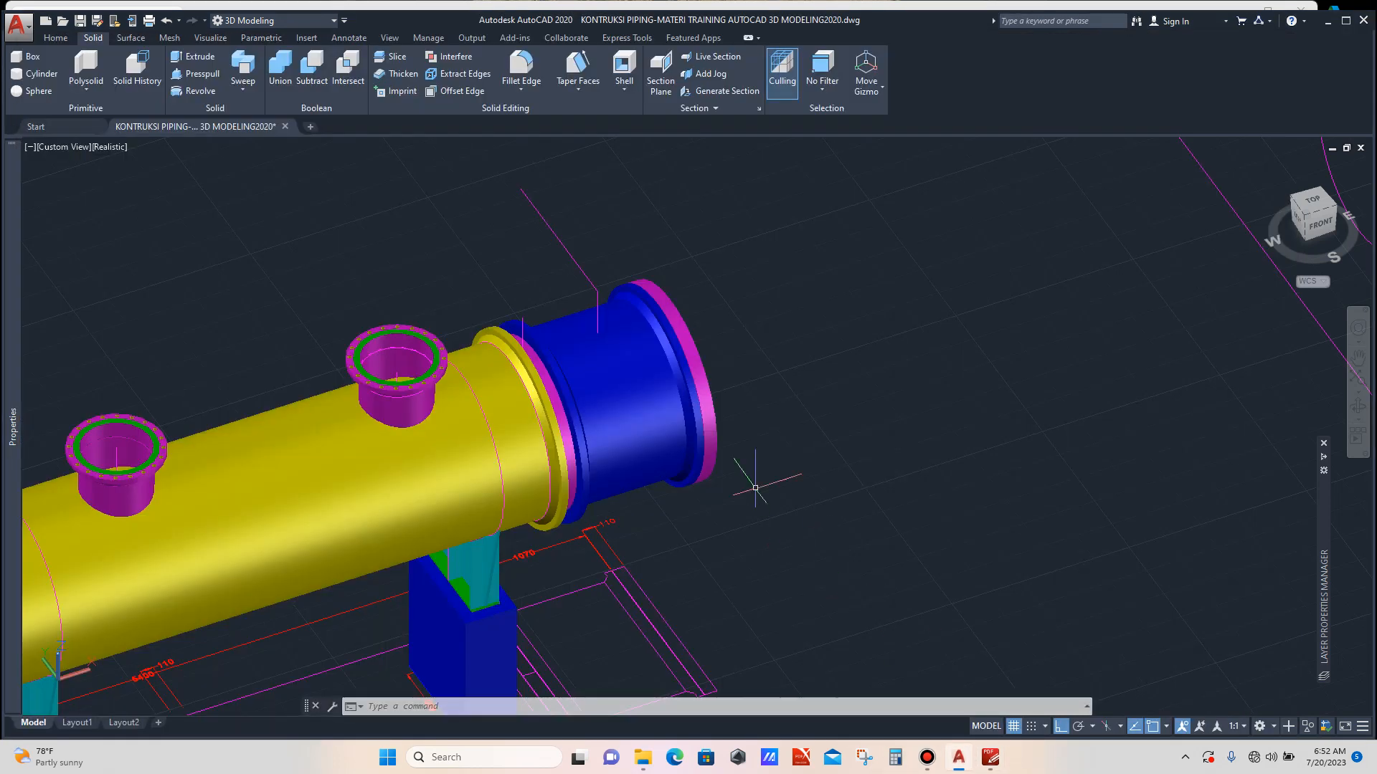
Draw a 117.5 line straight down from the far end of the horizontal line behind the channel.
scroll(509, 188, up, 6)
scroll(509, 188, down, 2)
text(L)
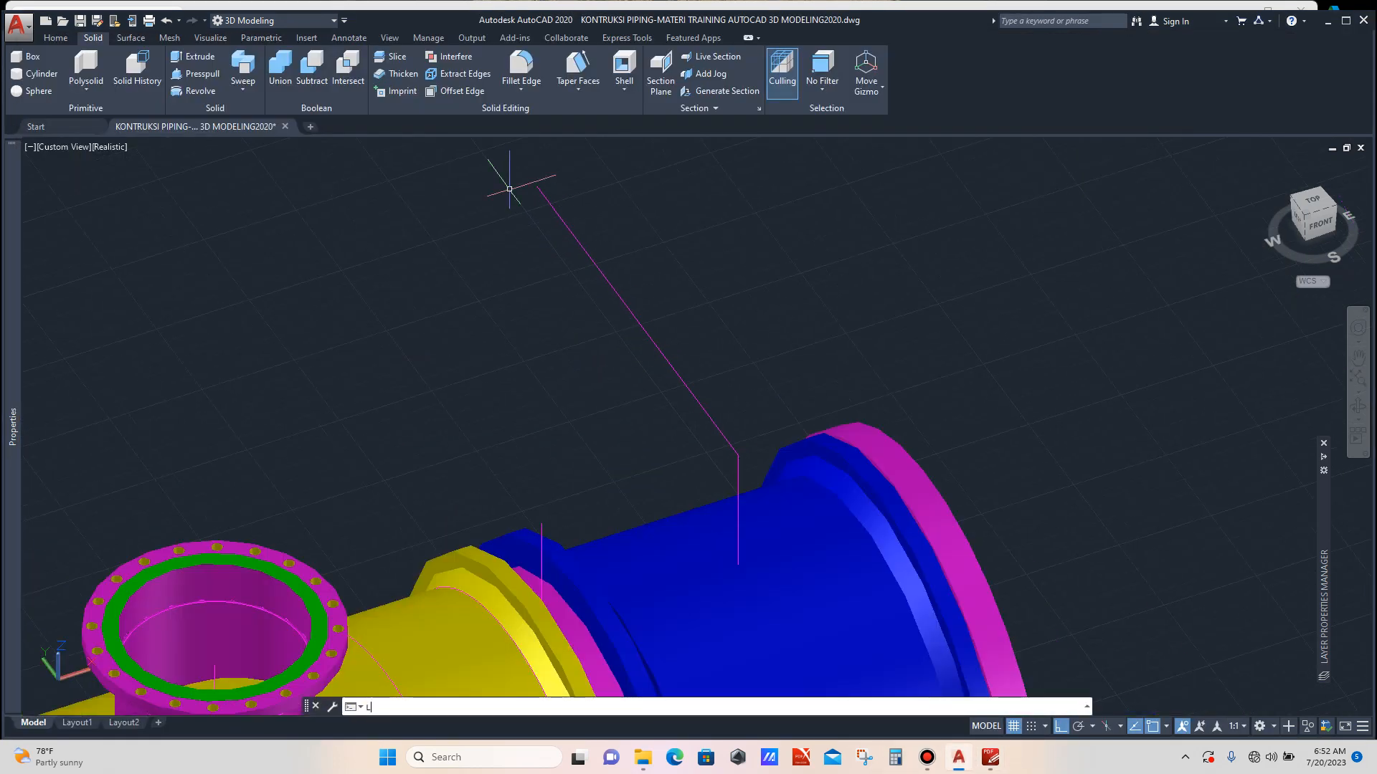
key(Return)
click(536, 186)
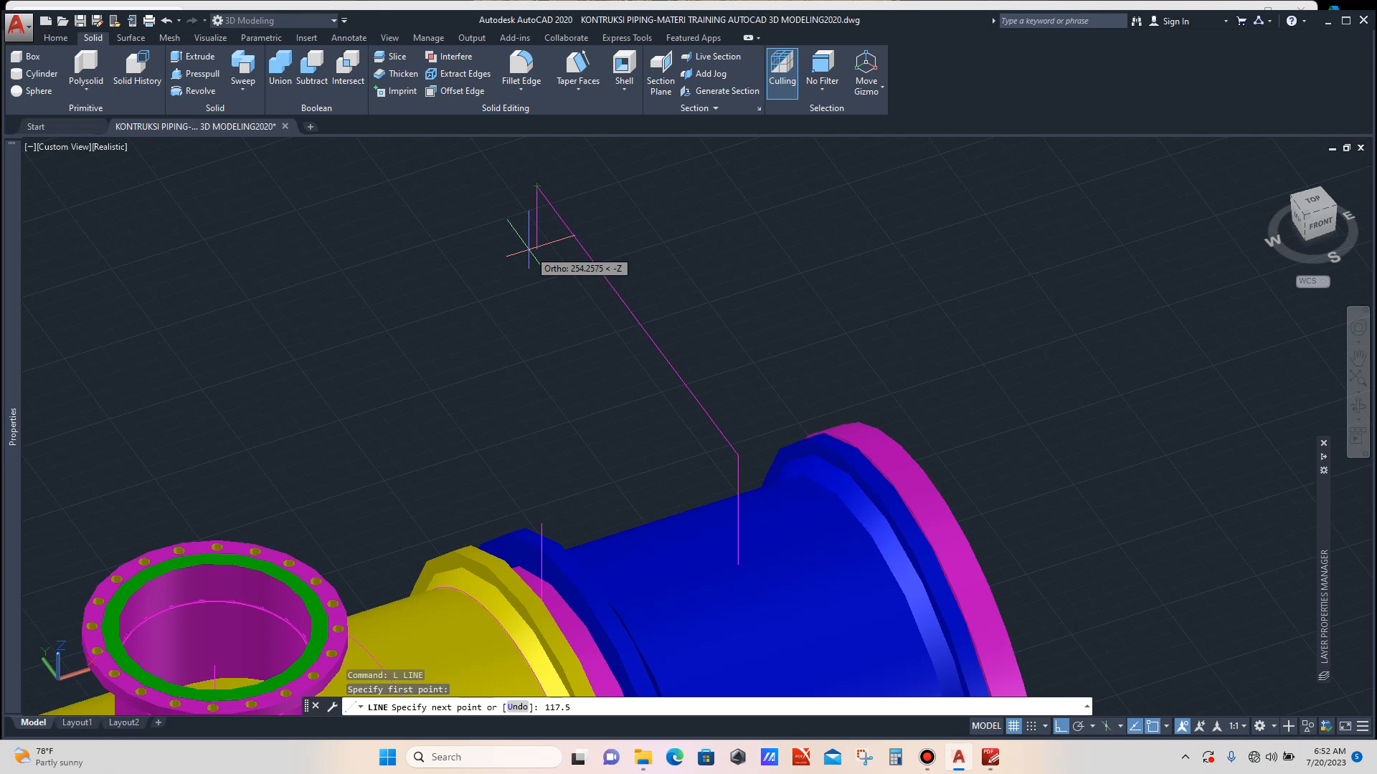
key(Return)
key(Escape)
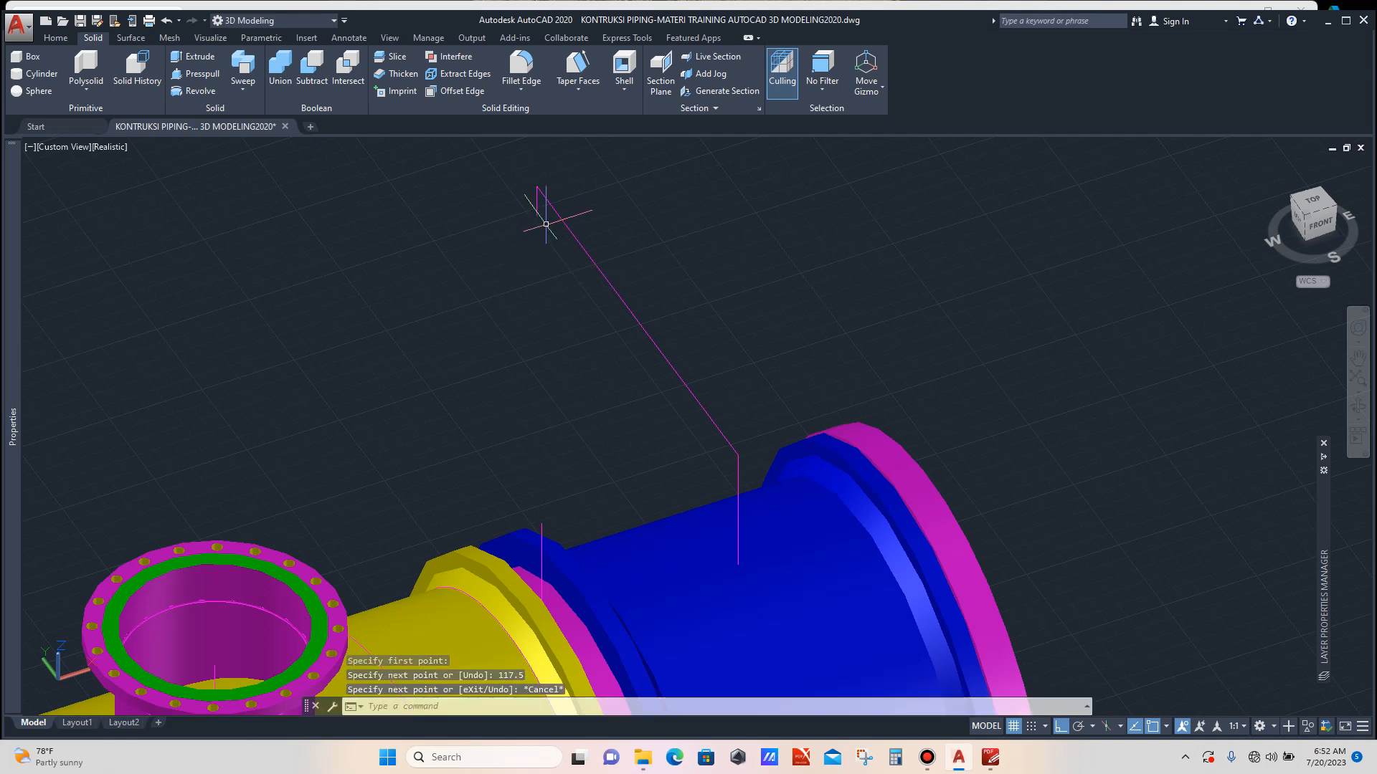
Select the short vertical line at the far end and check its length in its properties.
scroll(545, 223, up, 3)
click(537, 201)
click(506, 206)
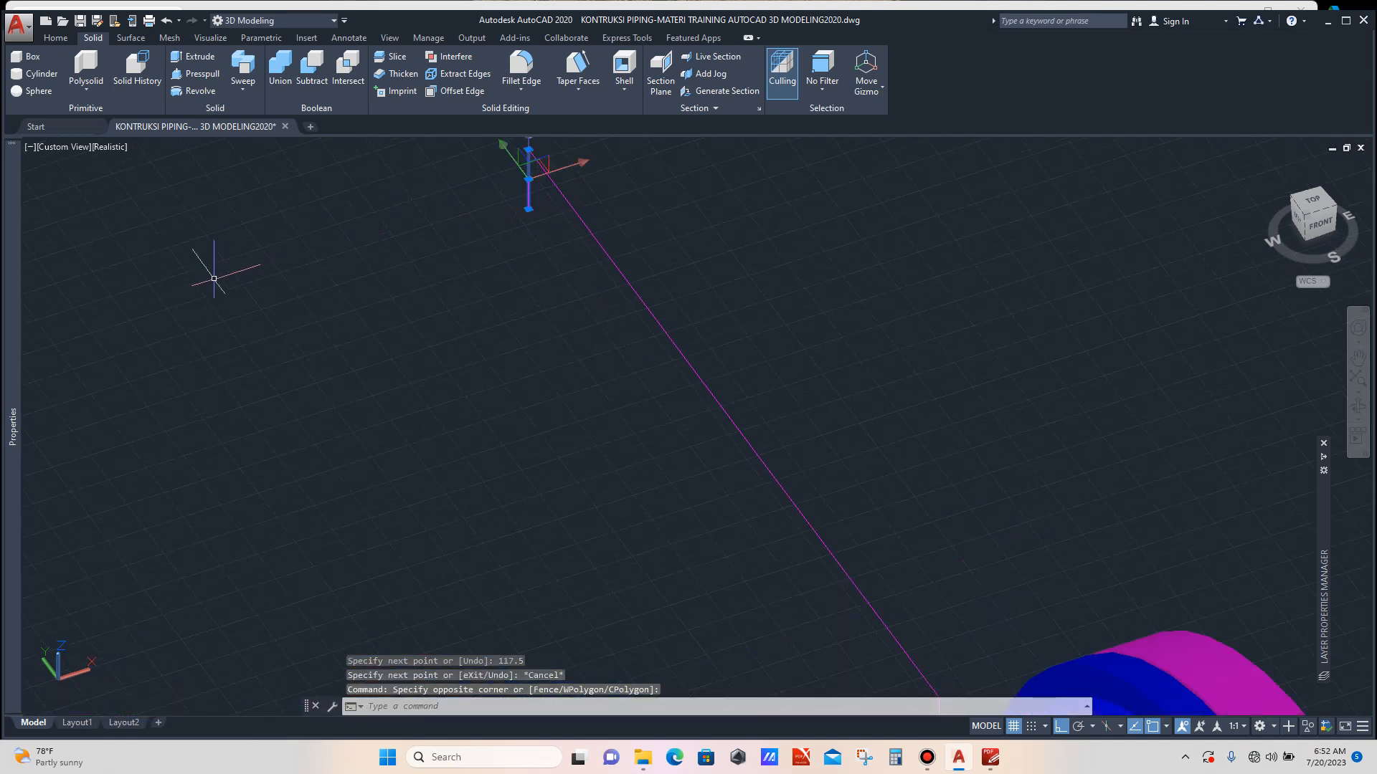
mouse_move(12, 279)
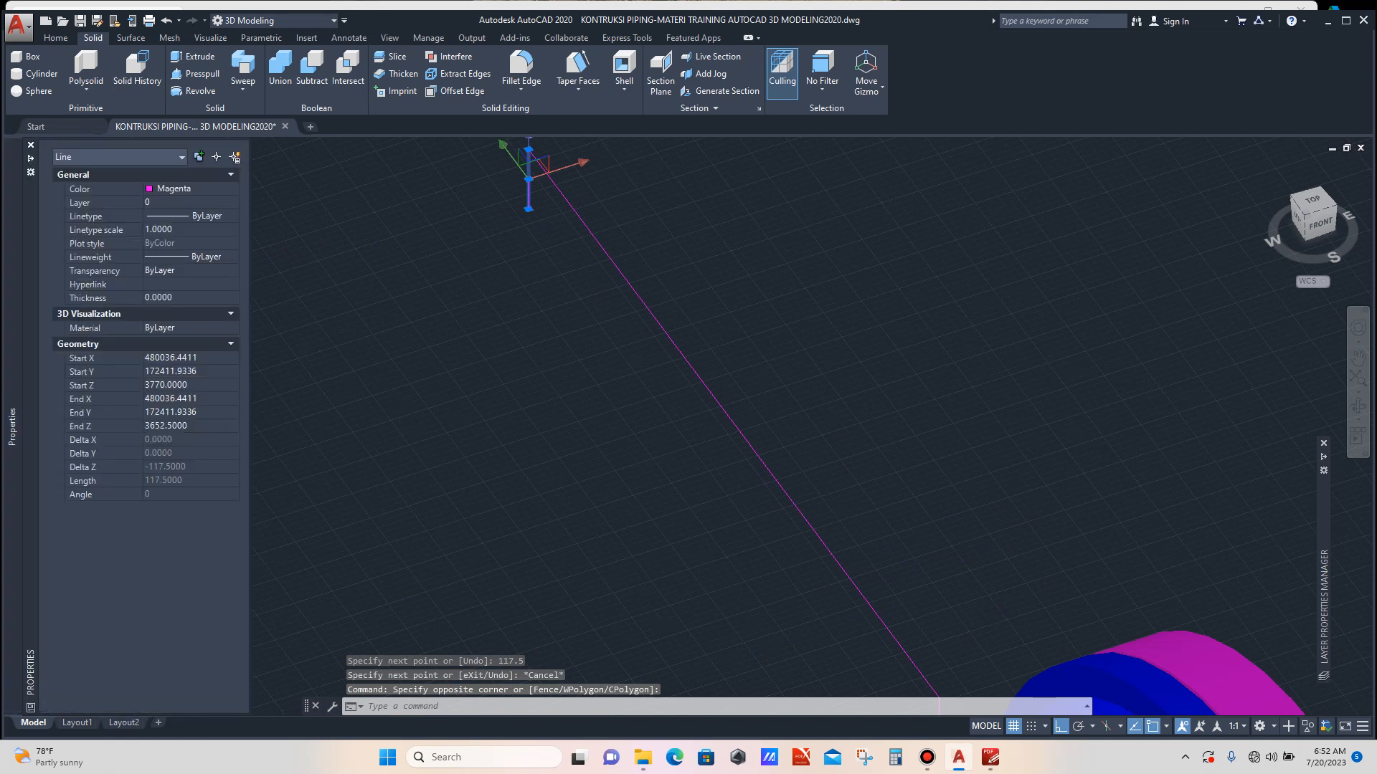
key(Escape)
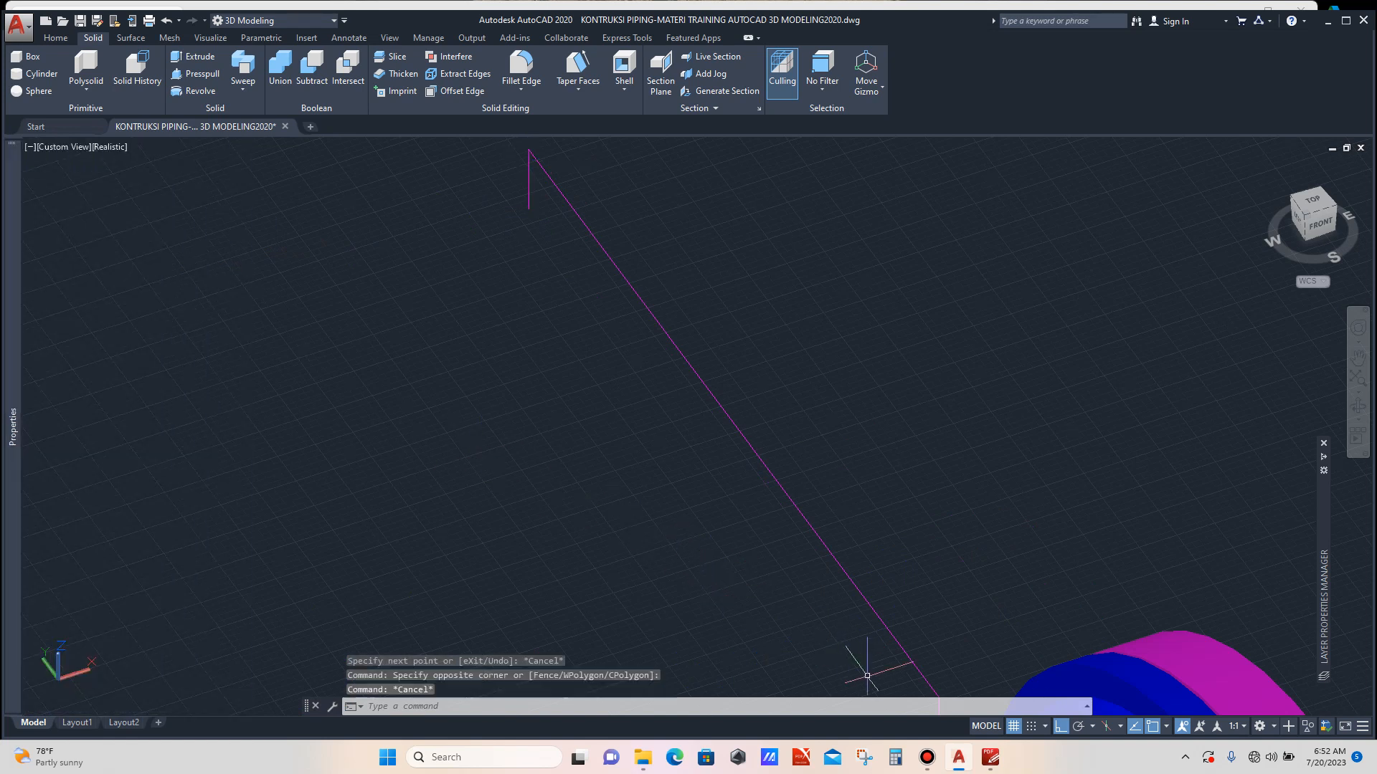
Recheck the overall height in the 10-inch 300# weld neck flange dimension sheet, and return to the AutoCAD model.
click(990, 757)
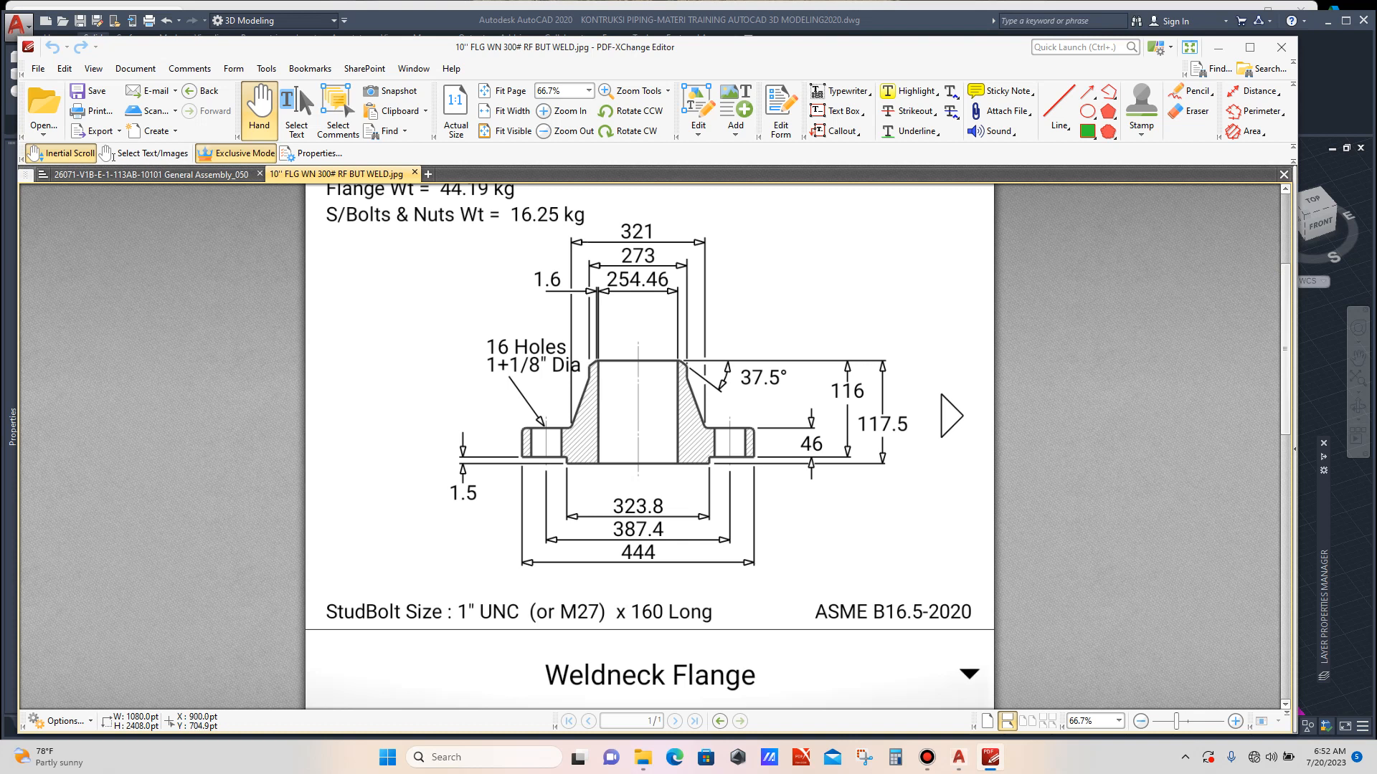
click(958, 757)
scroll(699, 301, down, 5)
scroll(689, 265, up, 3)
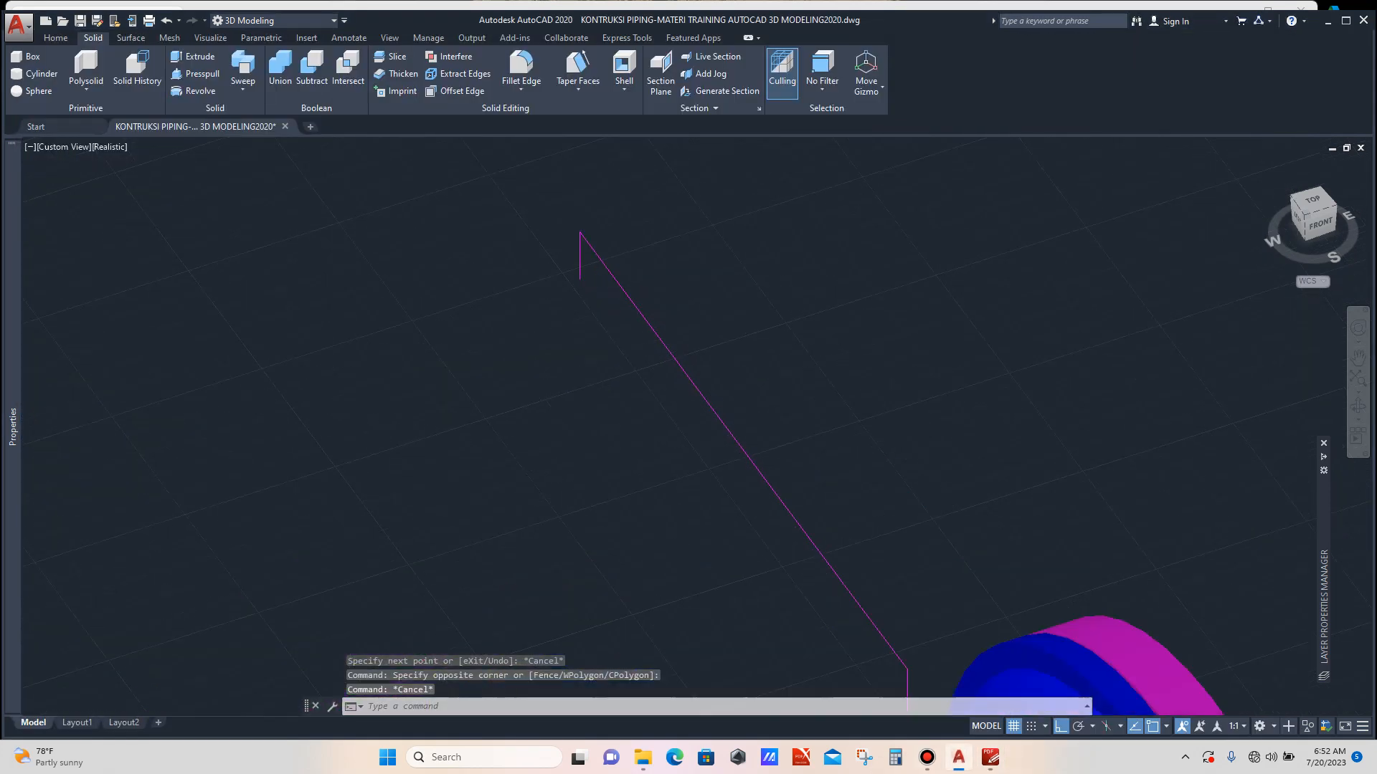
Move the long horizontal line down from the upper to the lower end of the short vertical line behind the channel.
scroll(634, 306, up, 2)
click(656, 260)
click(605, 301)
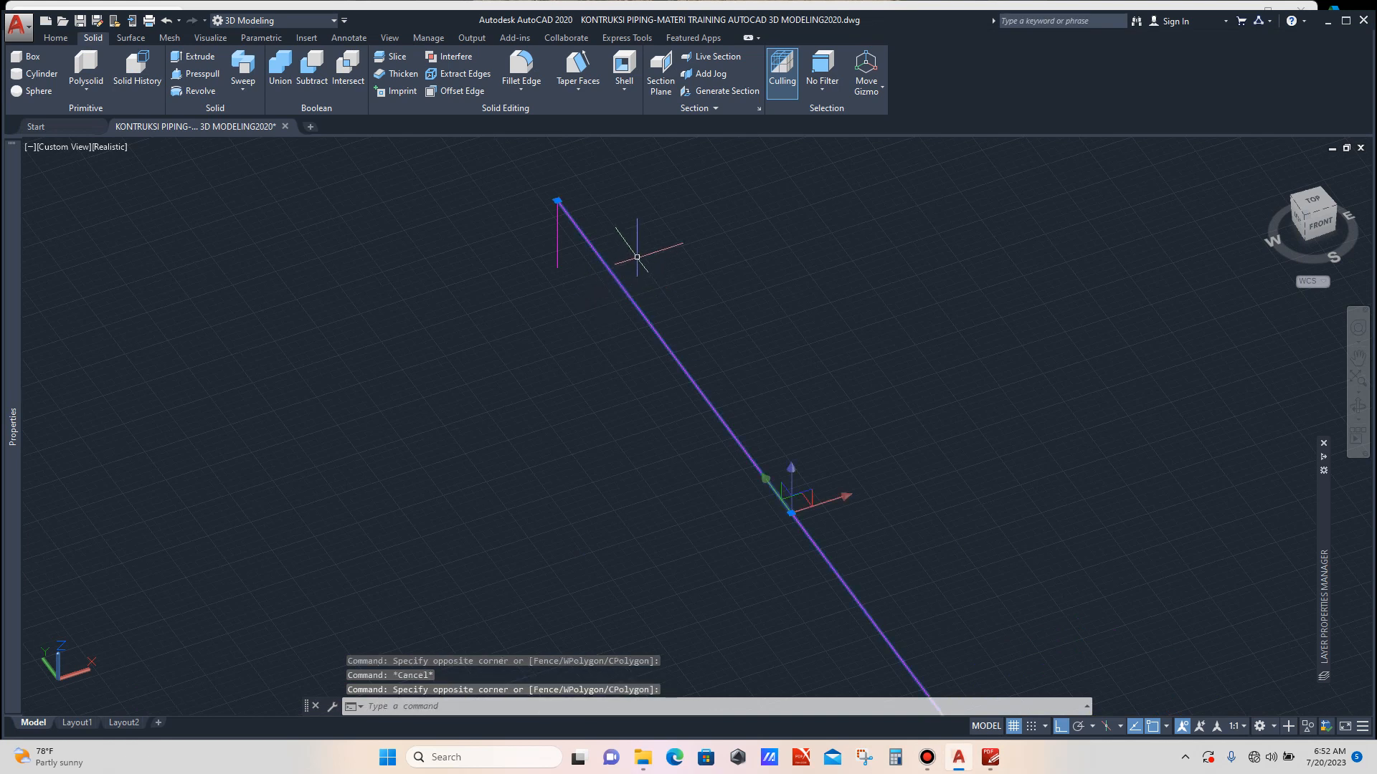
text(m)
key(Return)
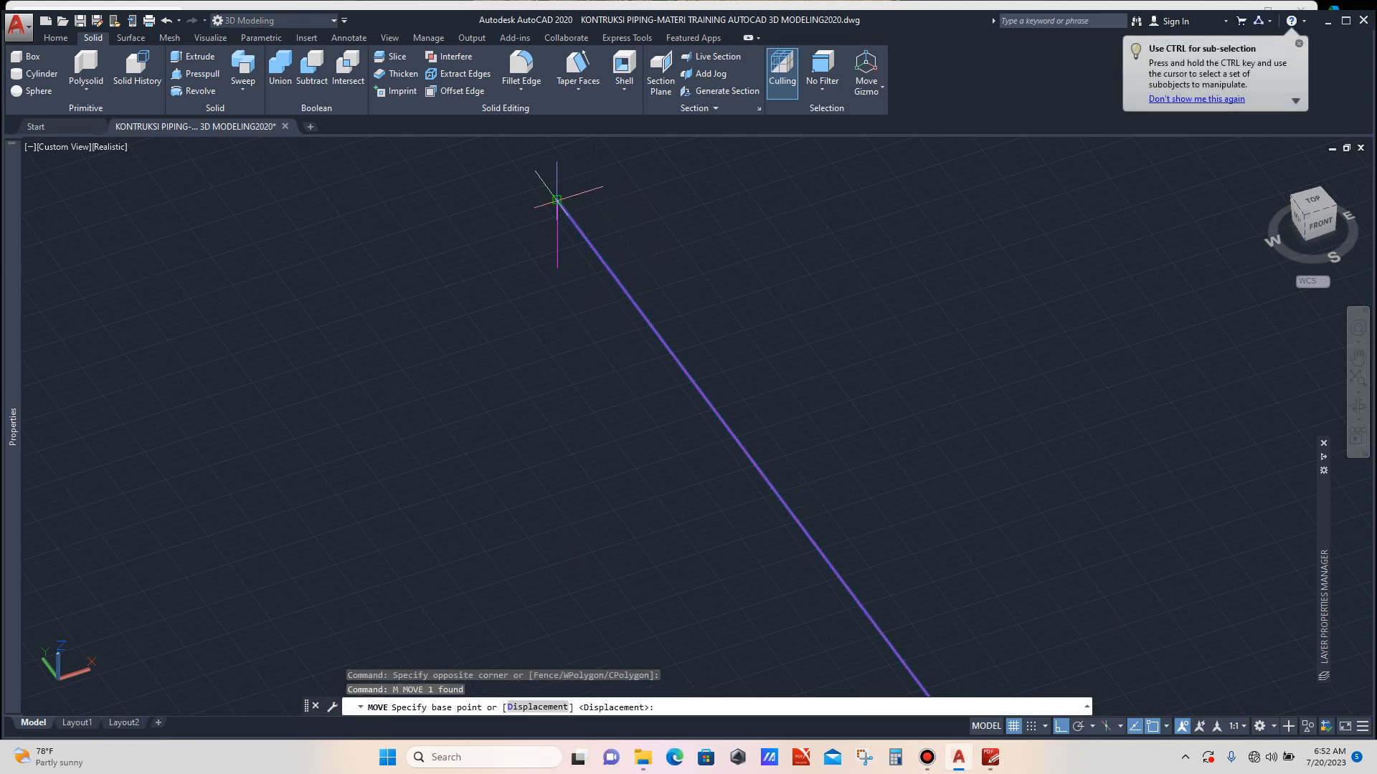
click(557, 200)
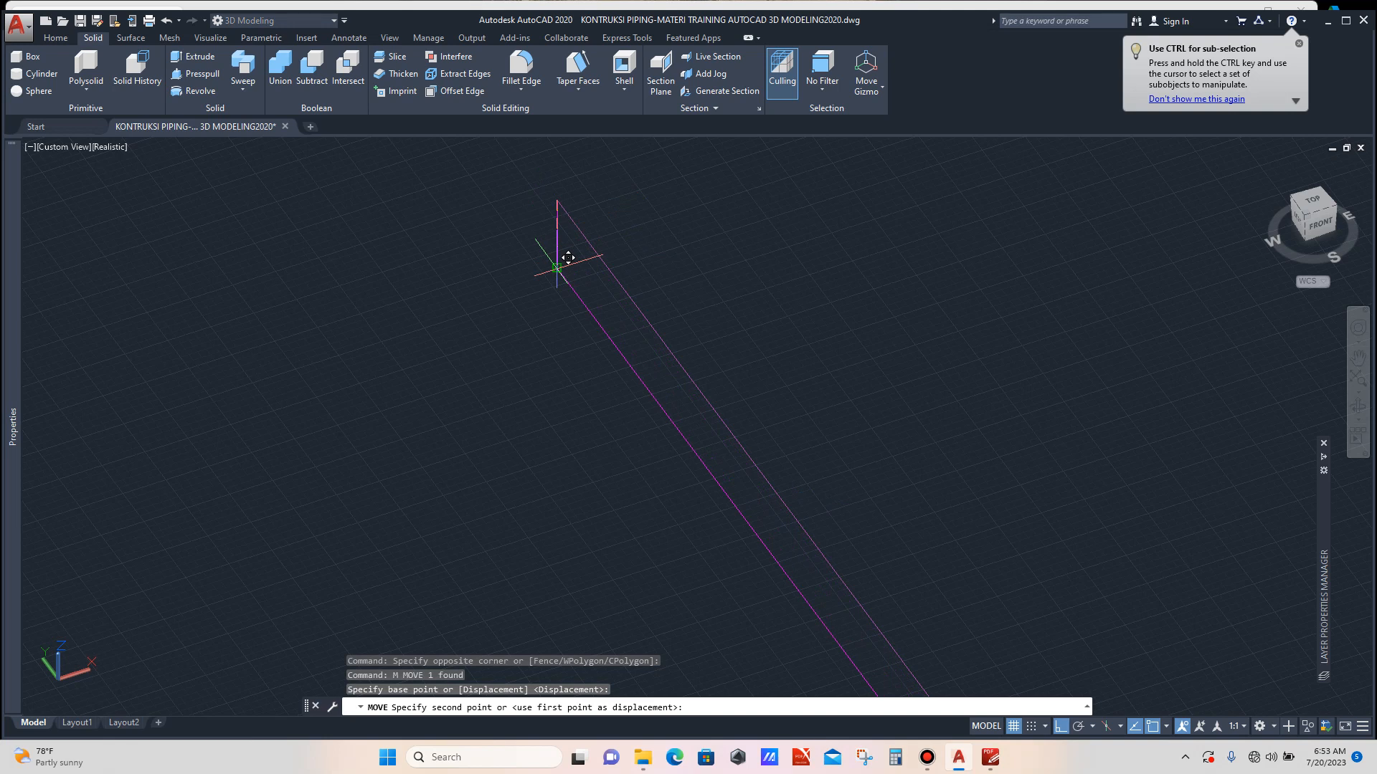
key(Escape)
Shorten the vertical nozzle centreline on the channel by stretching its upper endpoint down to the end of the horizontal line.
scroll(556, 246, down, 3)
scroll(644, 305, up, 2)
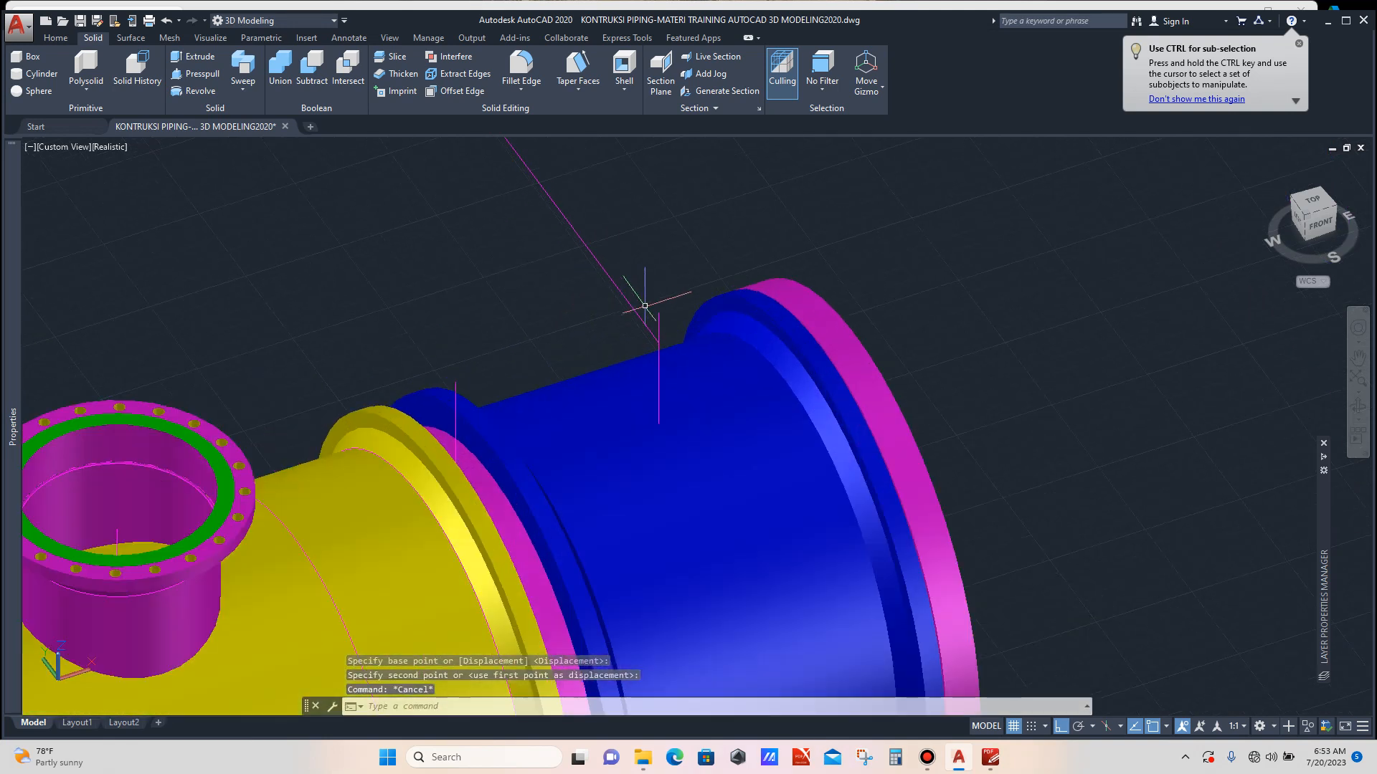
scroll(644, 305, up, 3)
click(676, 330)
click(677, 322)
click(678, 321)
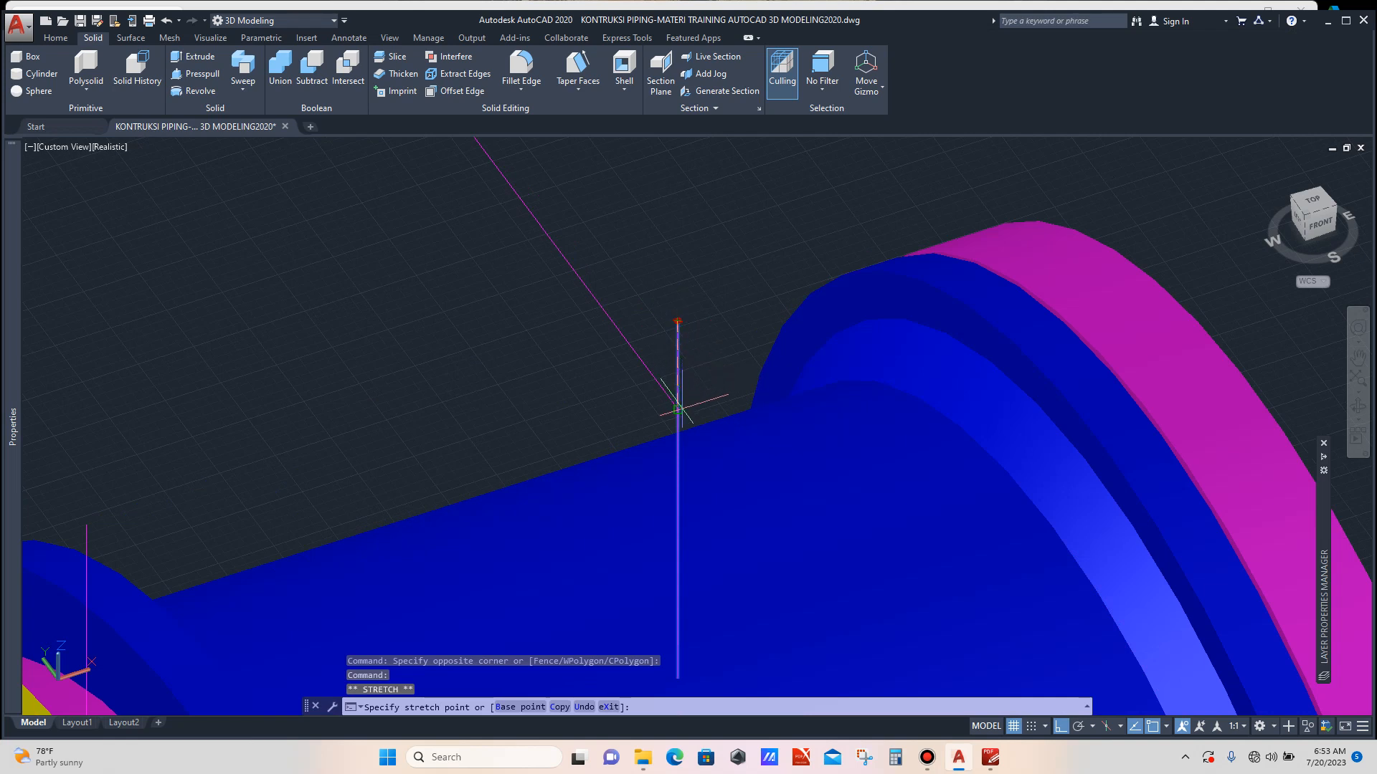
key(Escape)
Erase the long horizontal construction line running from the nozzle centreline.
scroll(614, 309, down, 2)
click(603, 283)
click(566, 302)
key(Delete)
scroll(595, 298, down, 2)
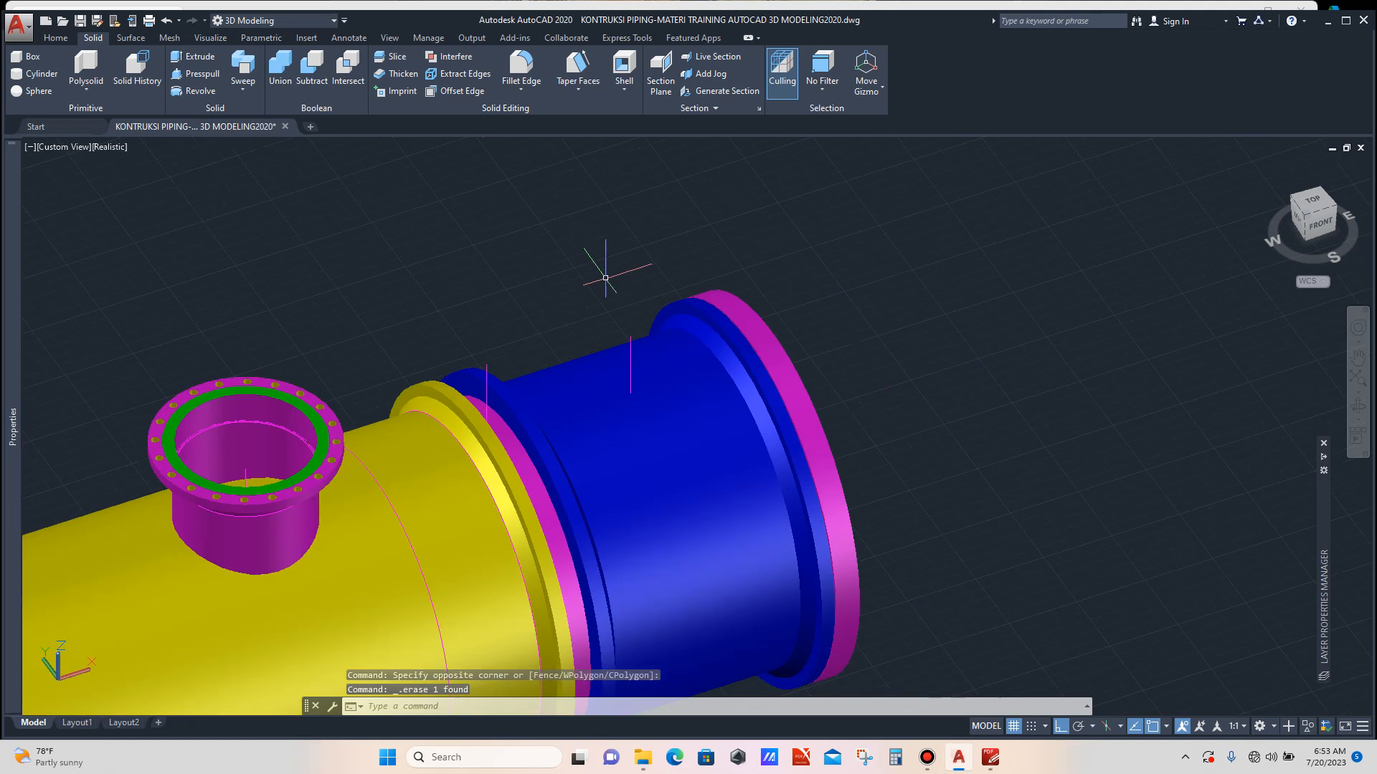
Look up the weld end's outside diameter in the flange dimension sheet and divide 273 by 2 in Calculator.
scroll(614, 308, up, 5)
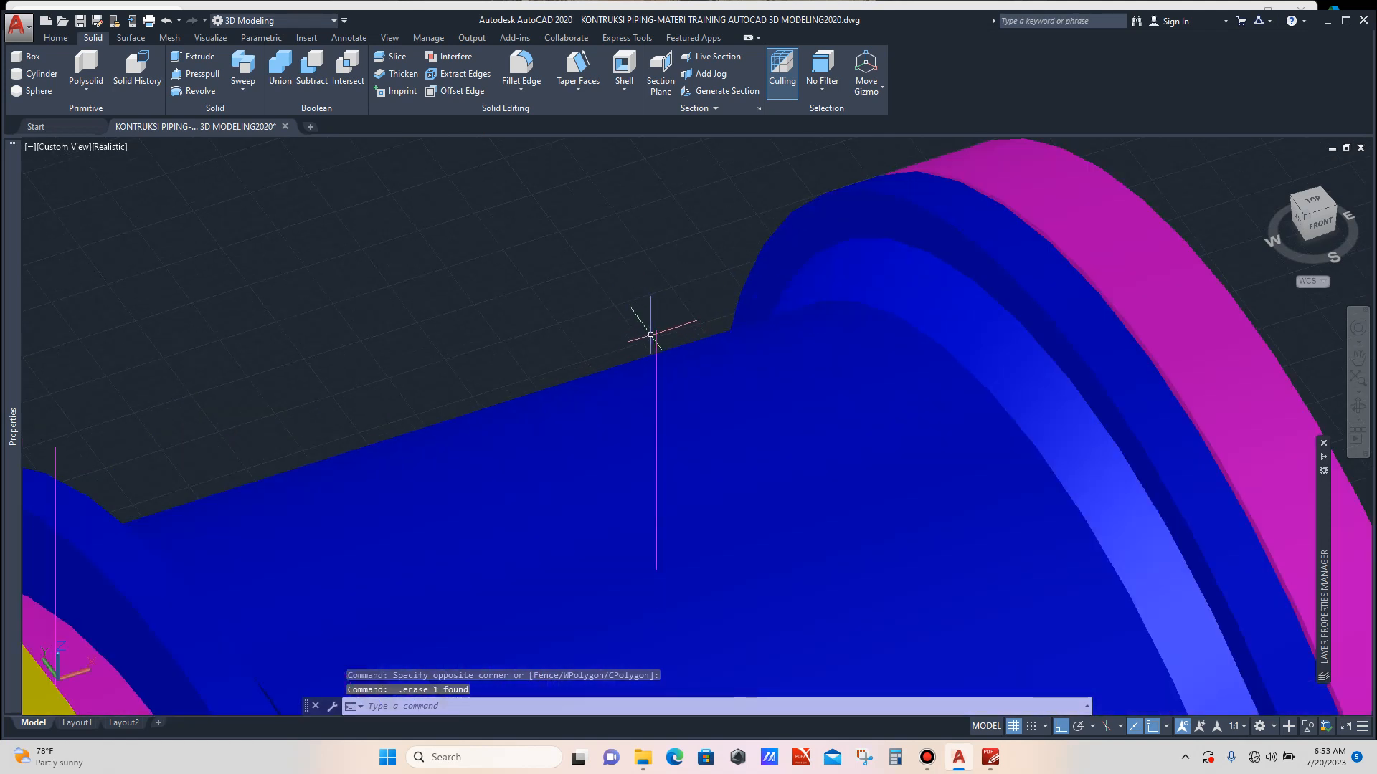
scroll(609, 308, down, 2)
scroll(585, 299, down, 2)
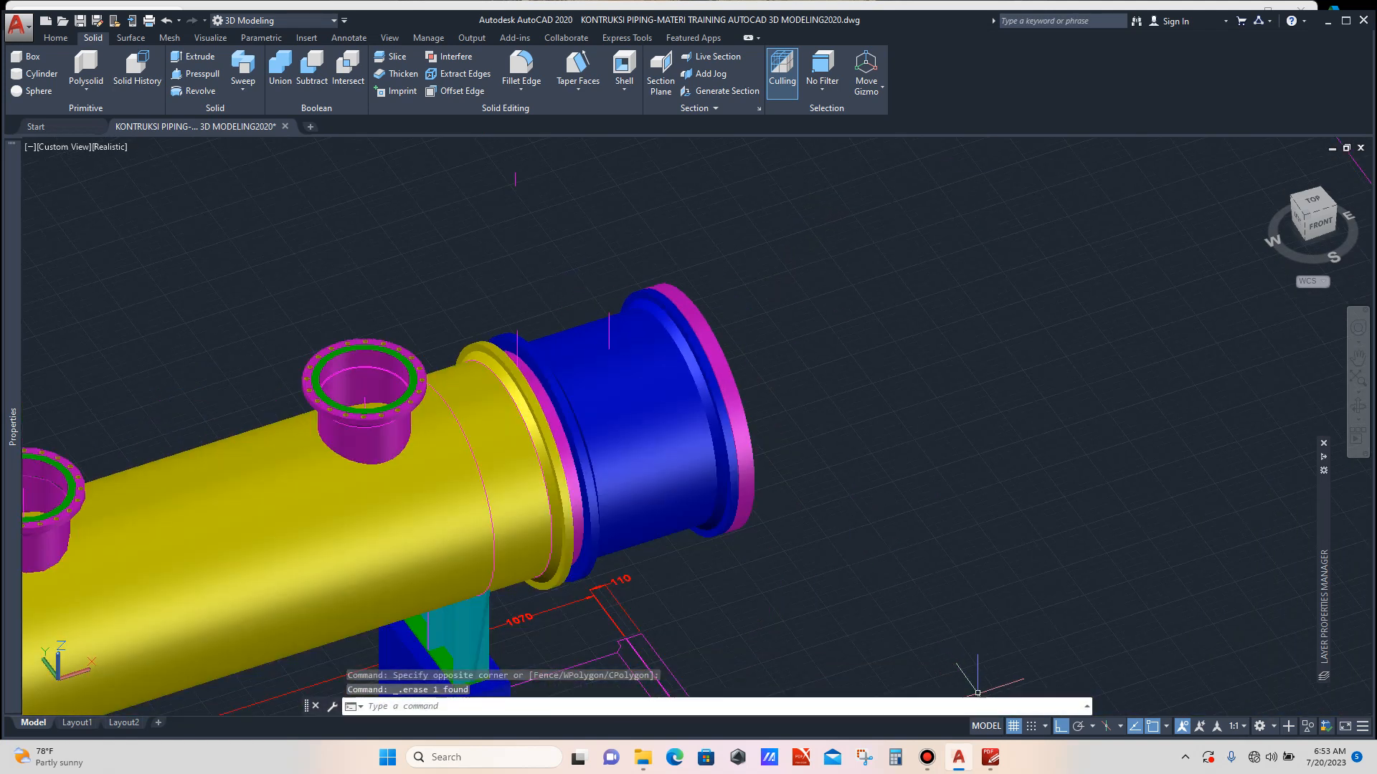
mouse_move(990, 757)
click(989, 686)
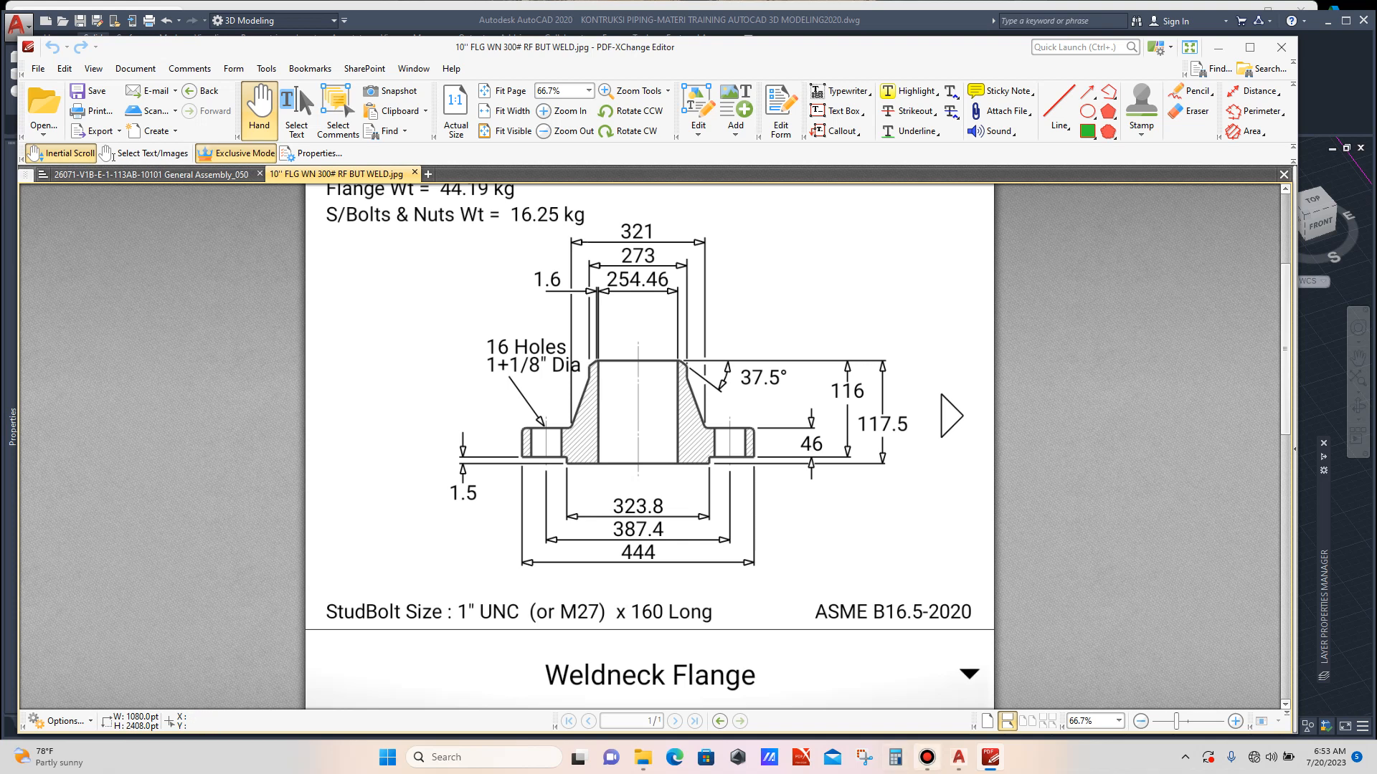
click(895, 757)
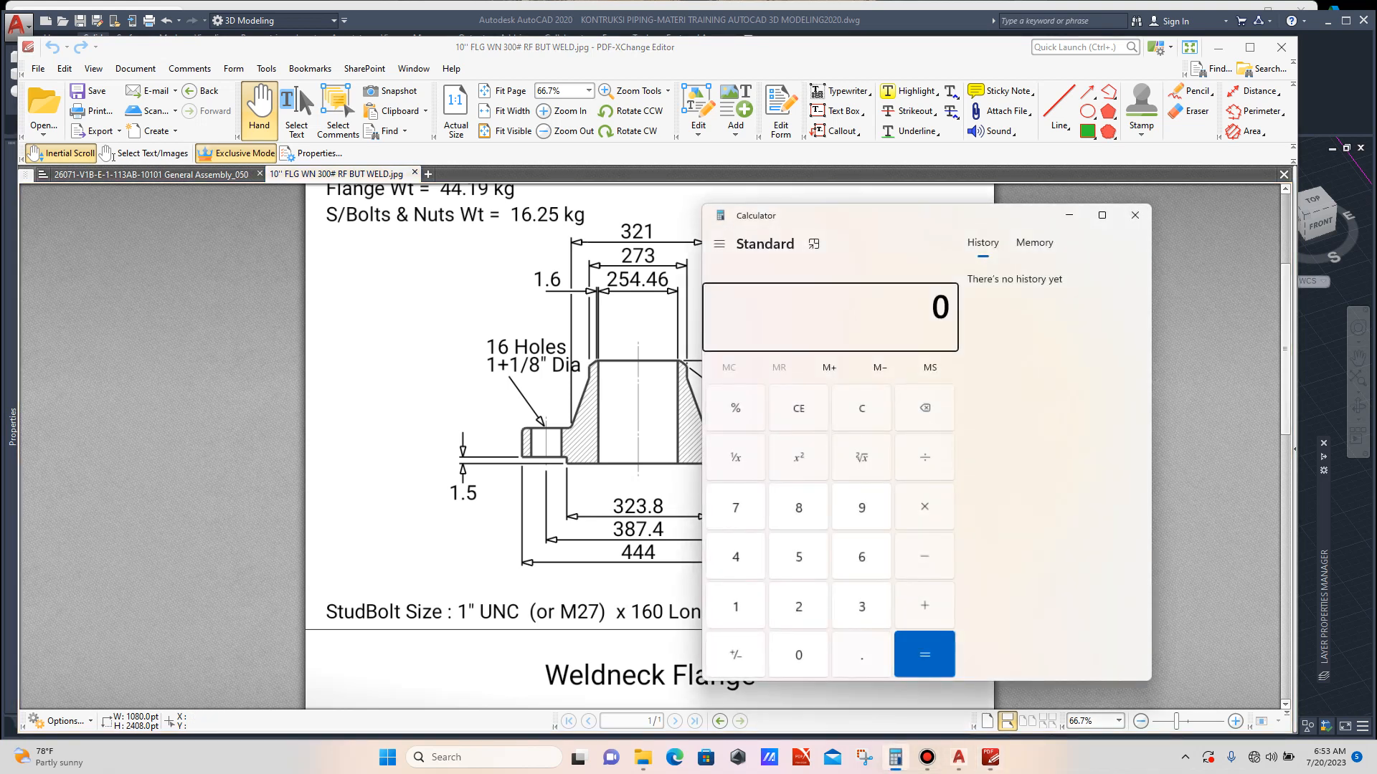
text(273 ÷ )
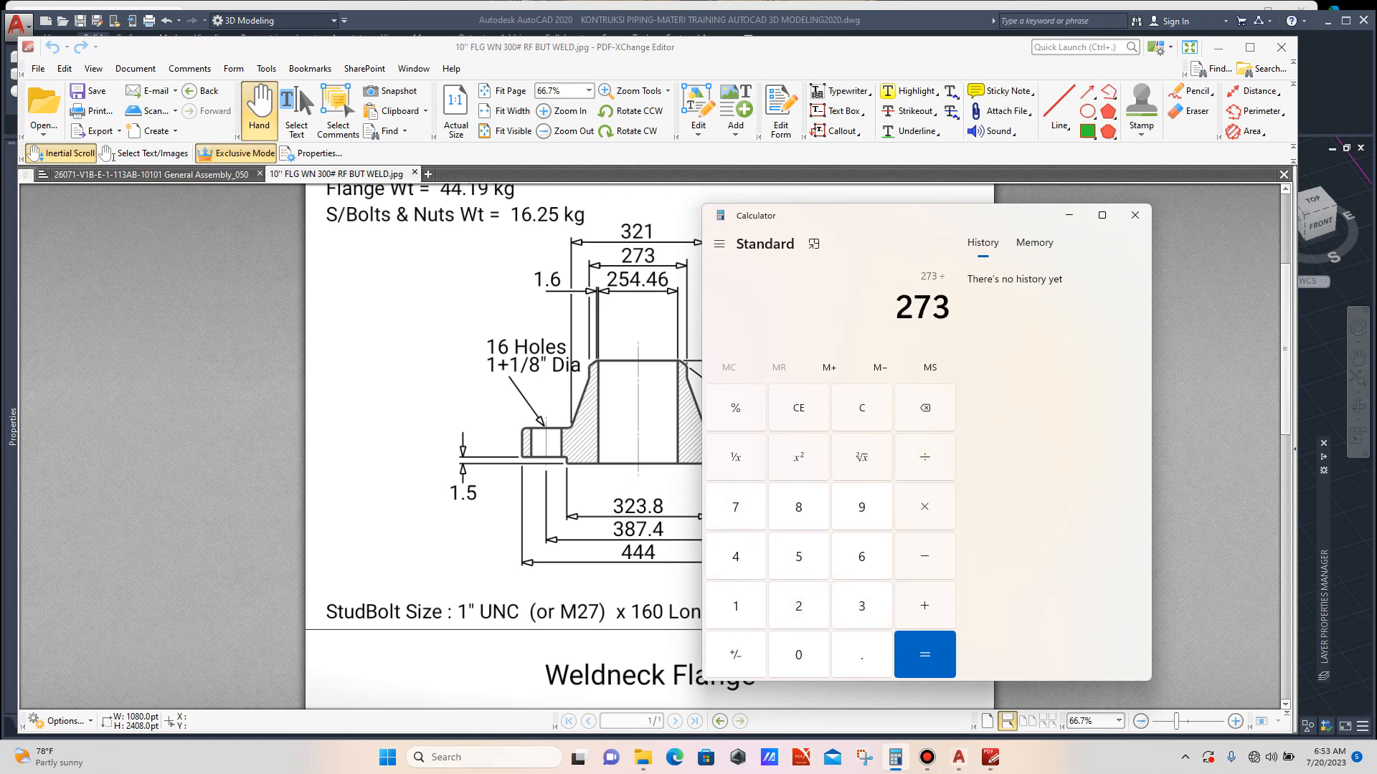
text(2)
key(Return)
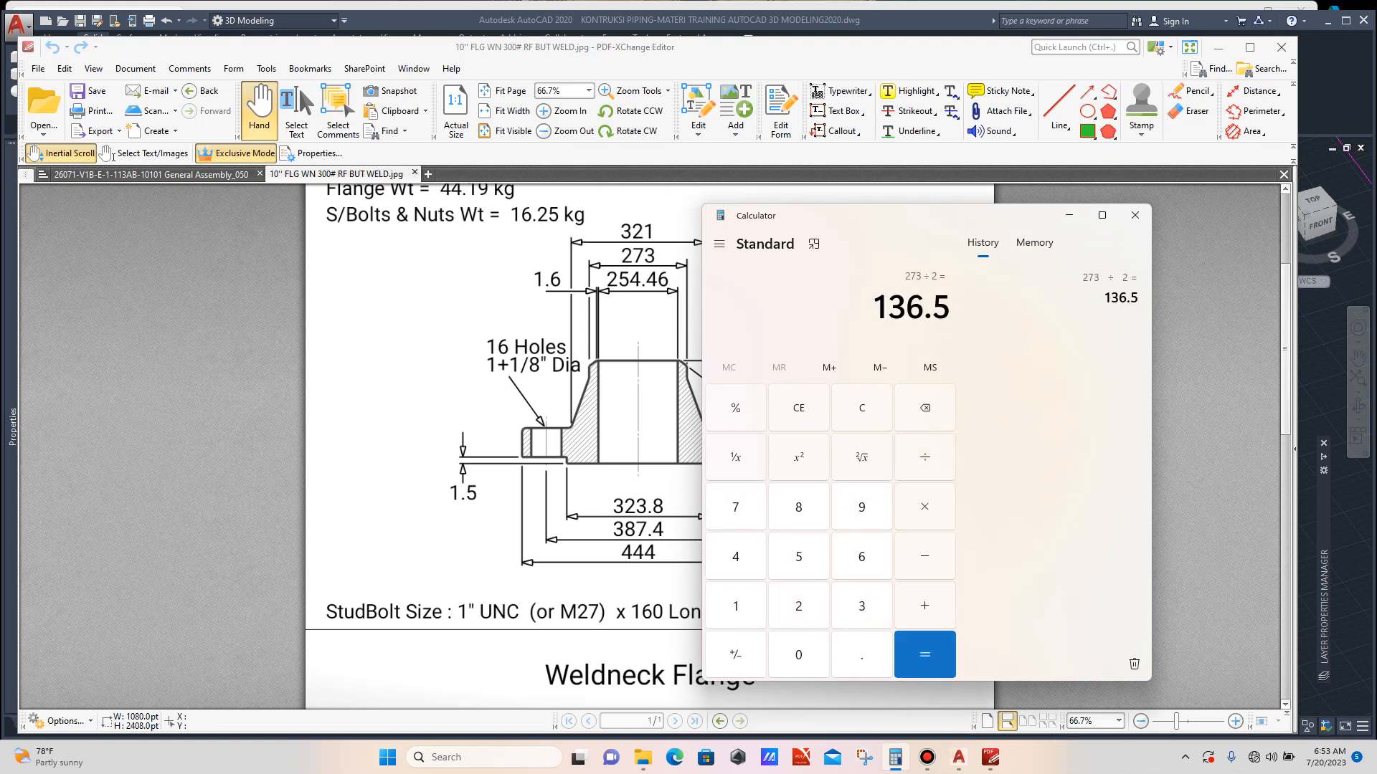
Back in AutoCAD, draw a circle of radius 136.5 centred on the upper end of the channel's nozzle centreline.
click(959, 757)
scroll(609, 278, up, 3)
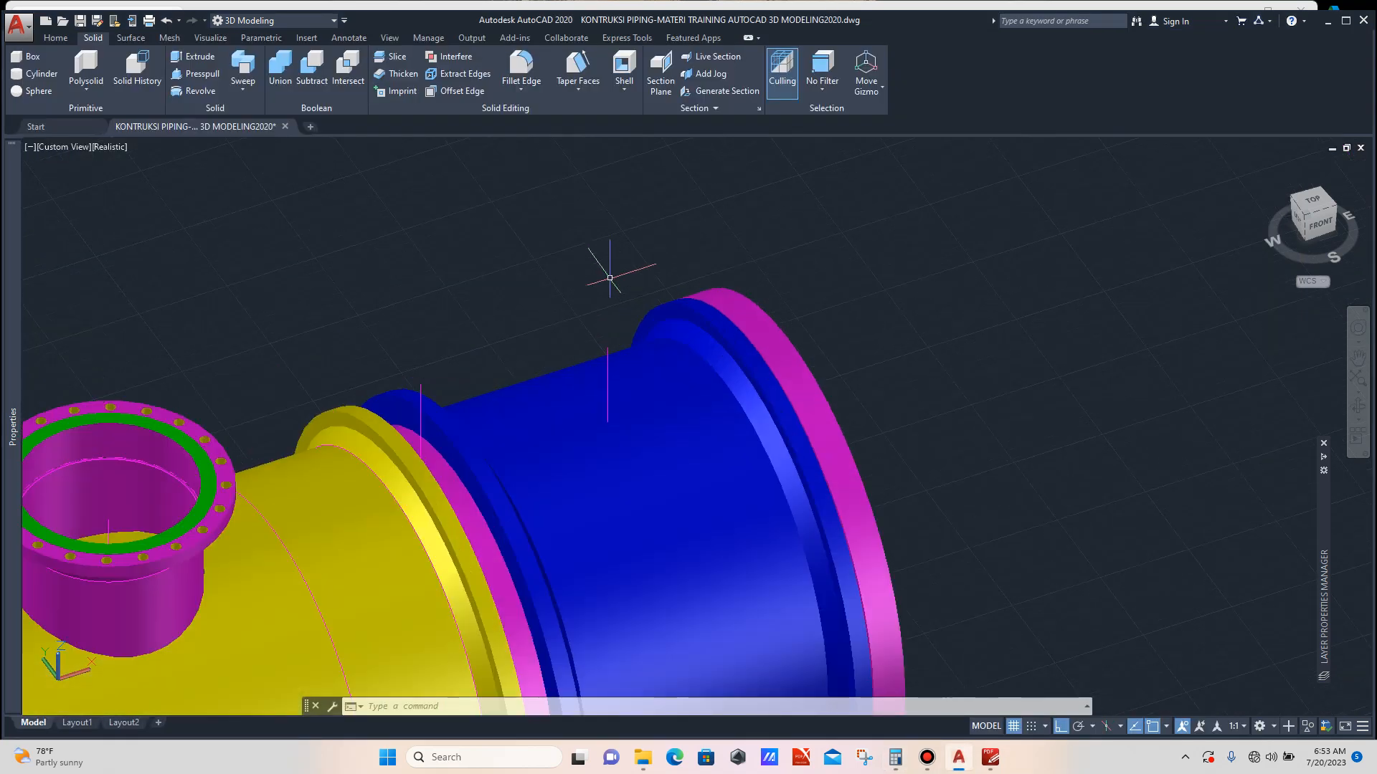
text(c)
key(Return)
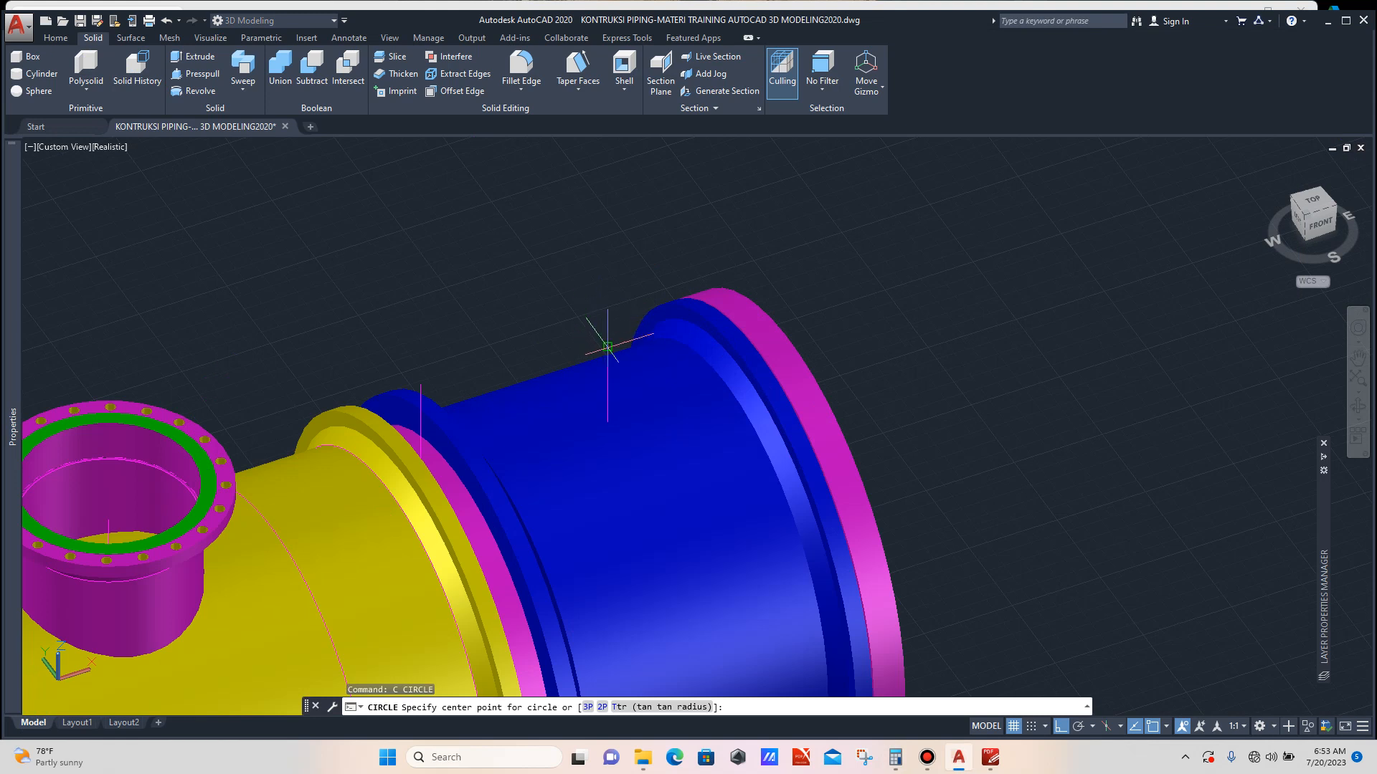
click(607, 347)
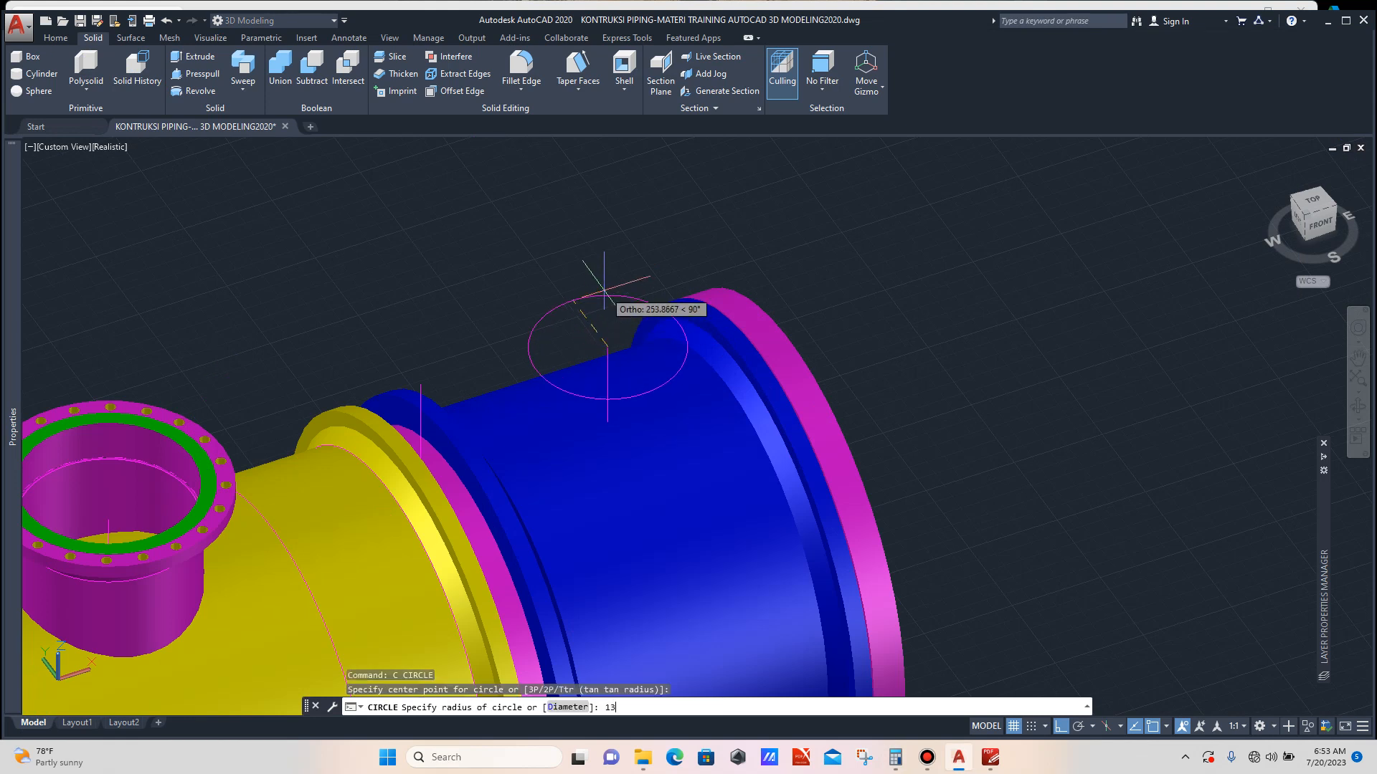
text(136.5)
key(Return)
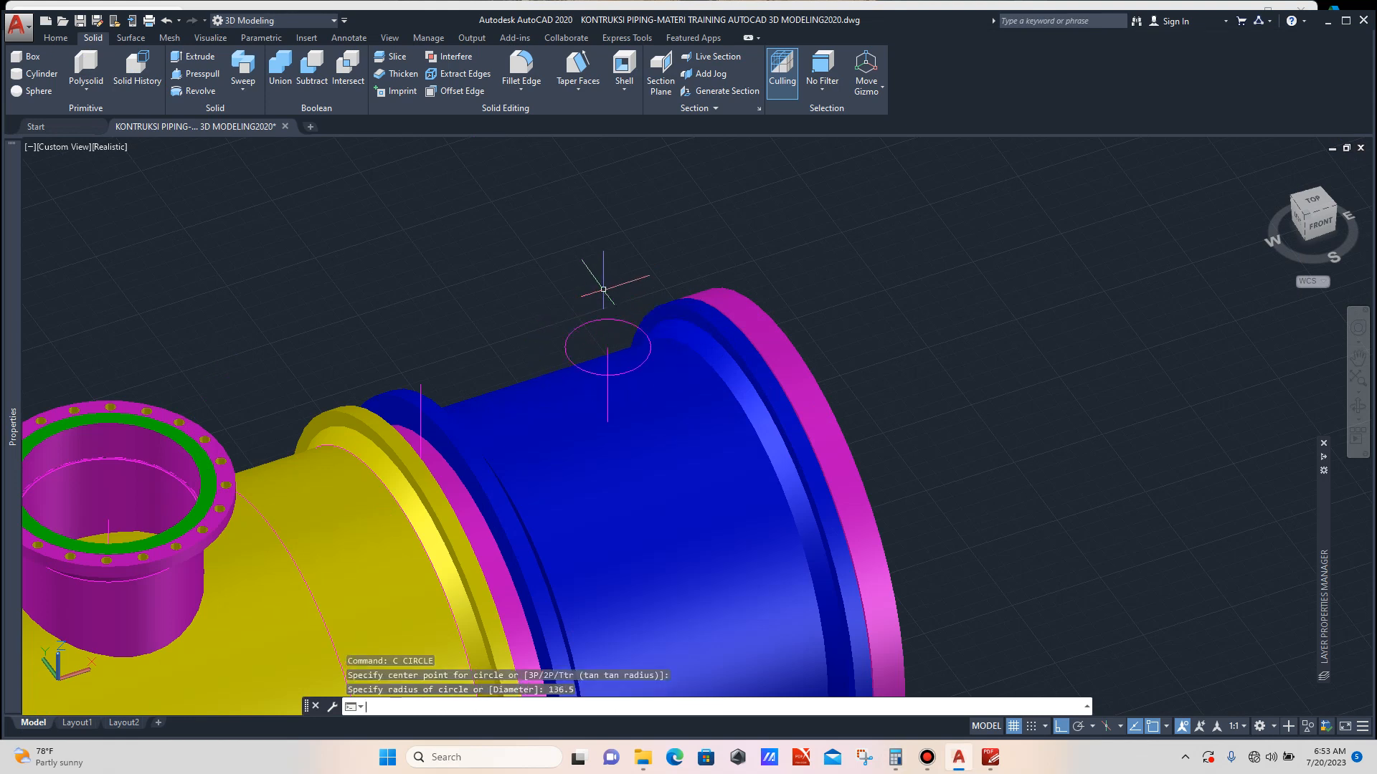
Look up the bore diameter in the flange dimension sheet and divide 254.46 by 2 in Calculator.
scroll(608, 276, down, 3)
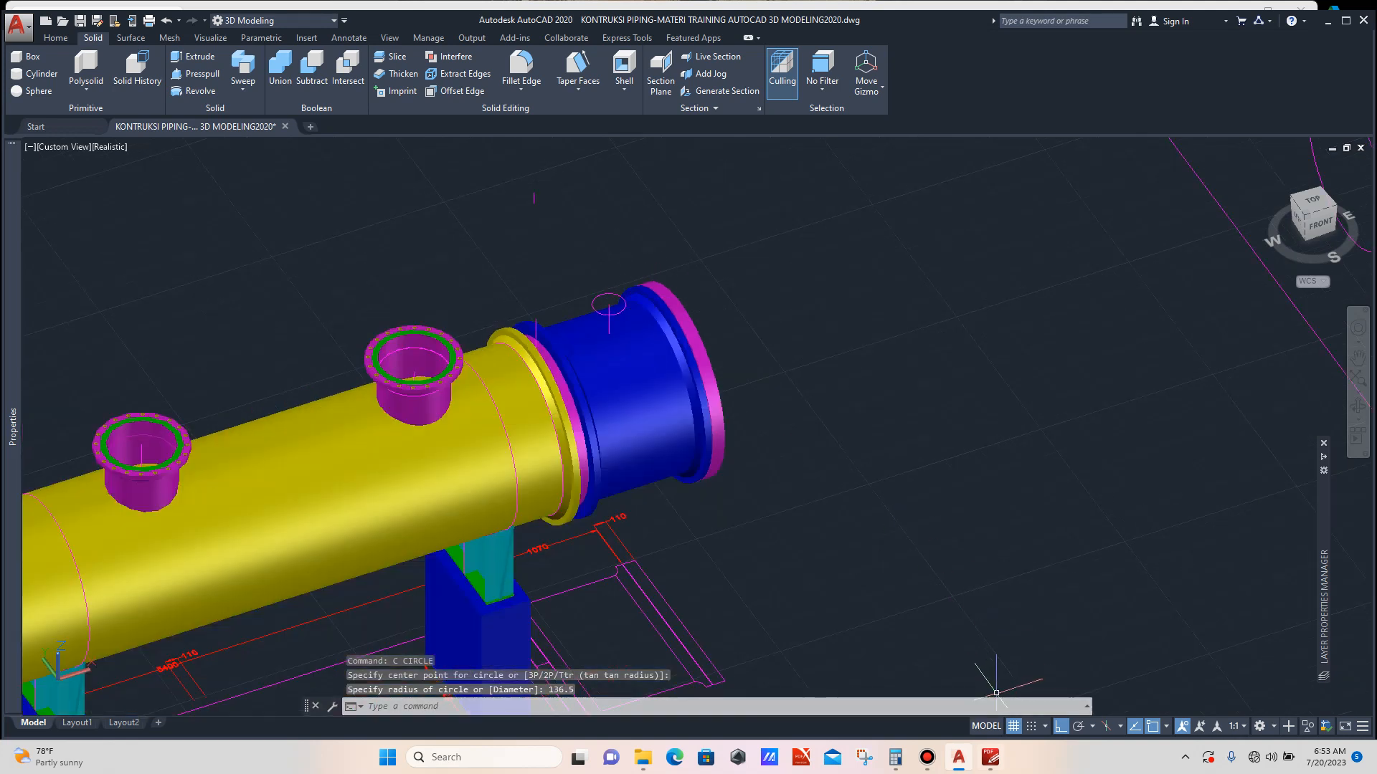
mouse_move(991, 757)
click(990, 671)
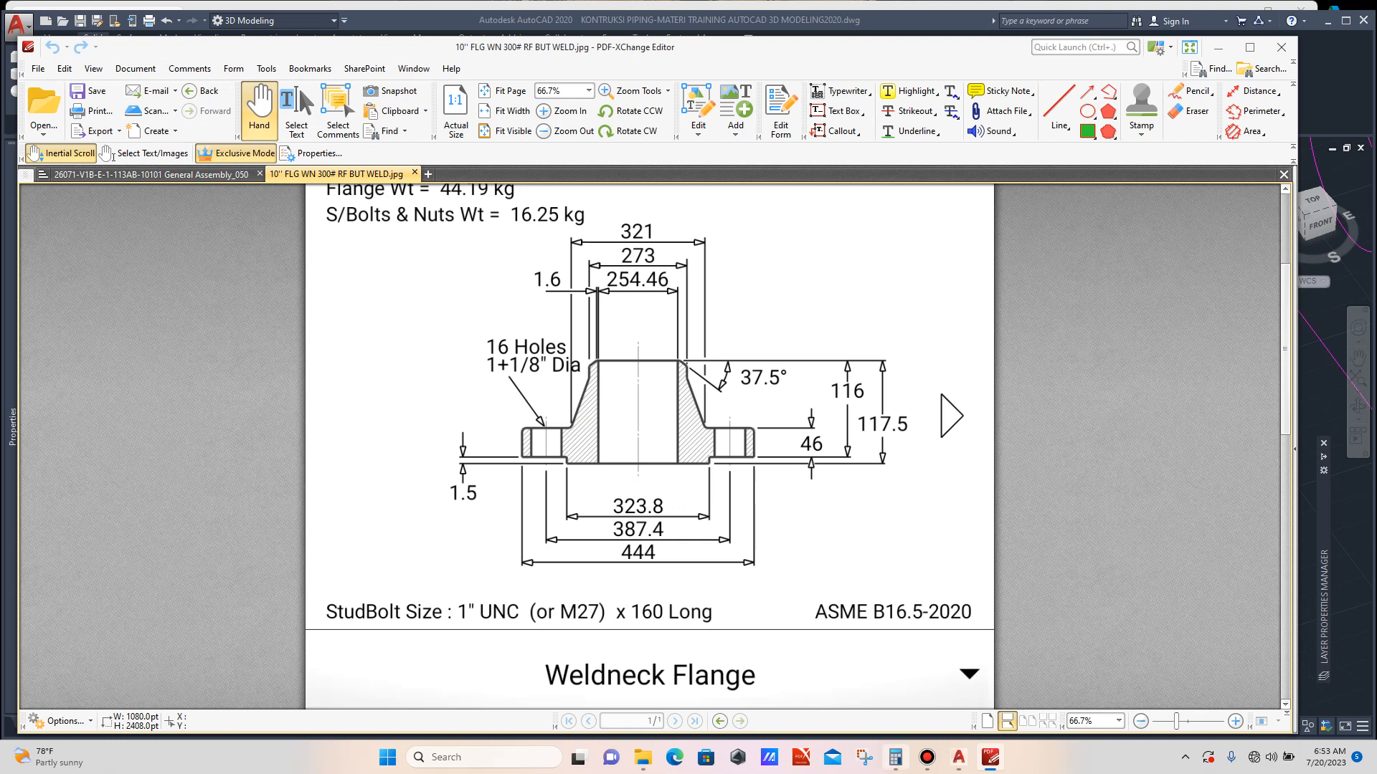
click(896, 757)
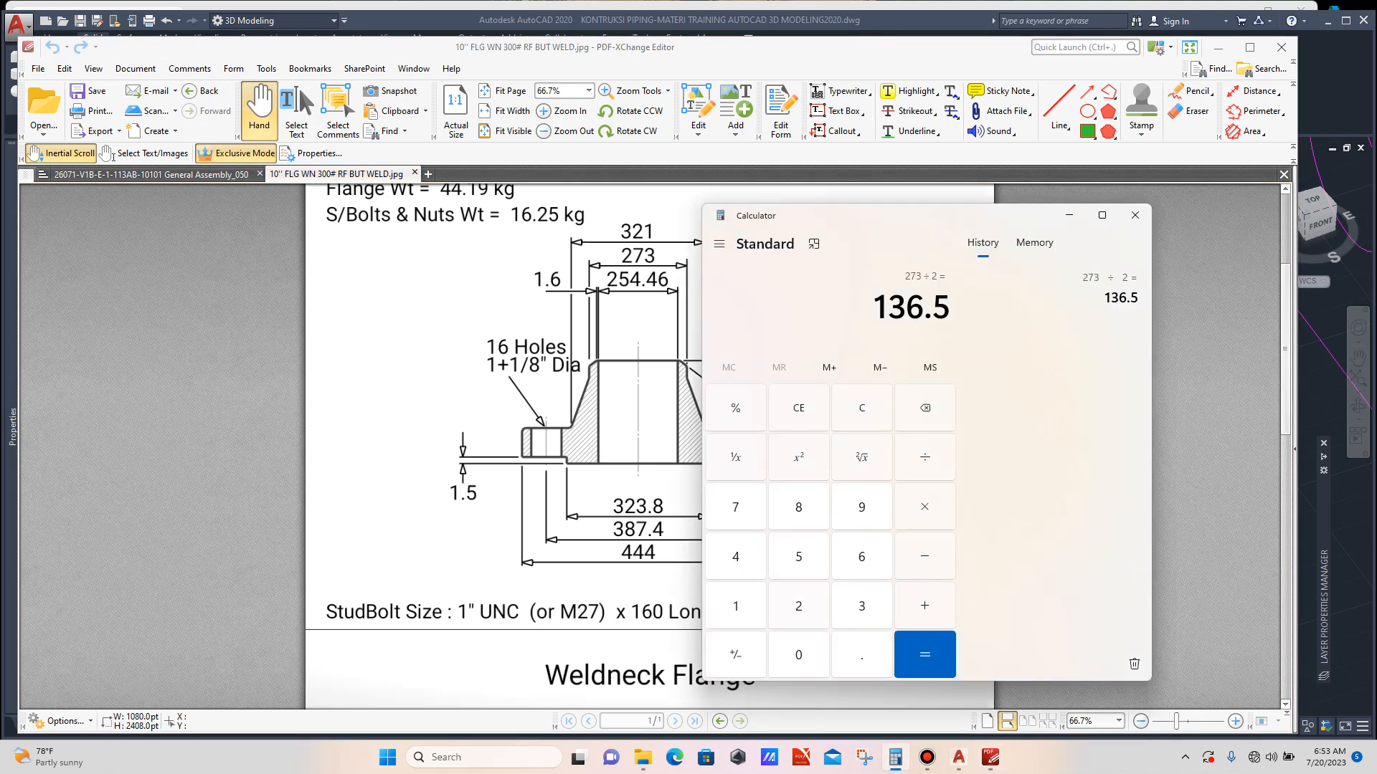
click(798, 606)
click(735, 556)
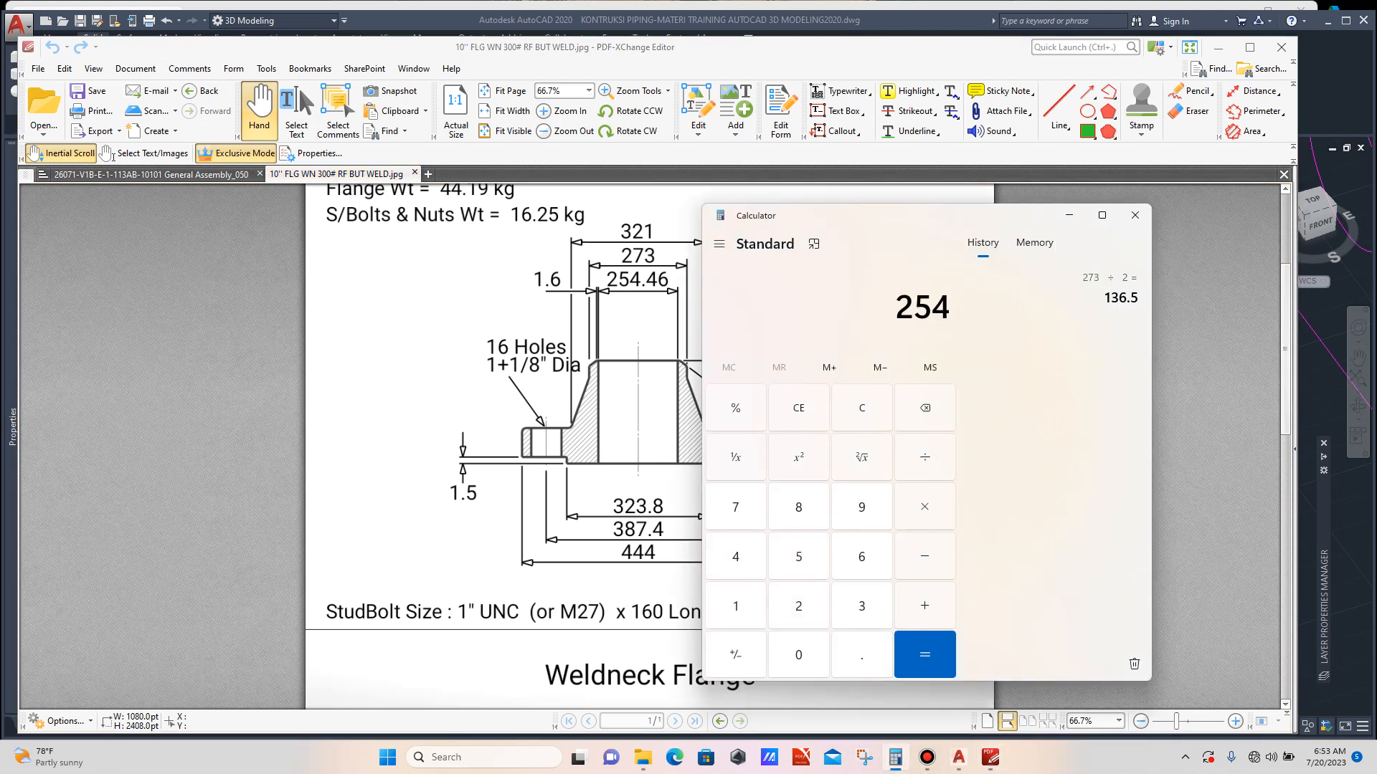
text(.46 ÷ )
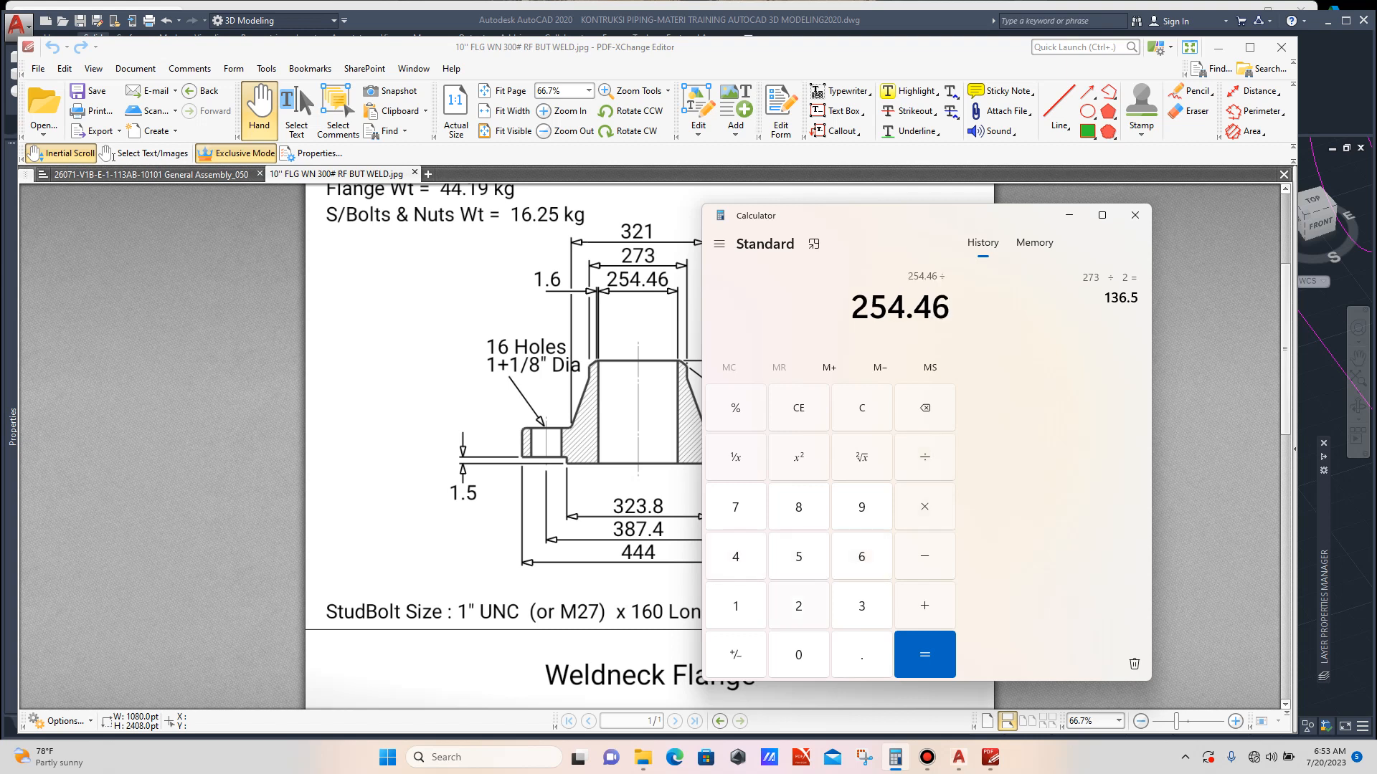
text(2)
key(Return)
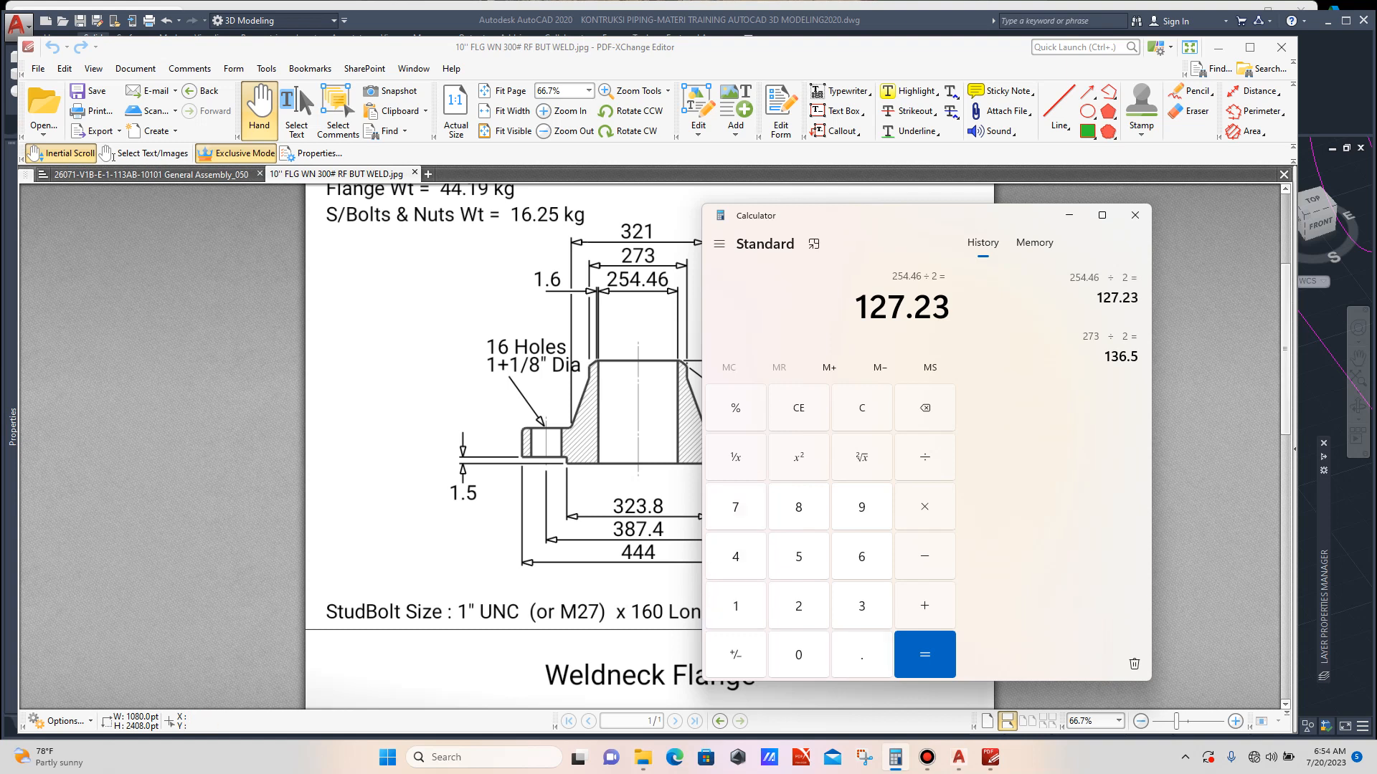
Back in AutoCAD, draw a concentric circle of radius 127.23 at the upper end of the nozzle centreline.
mouse_move(958, 757)
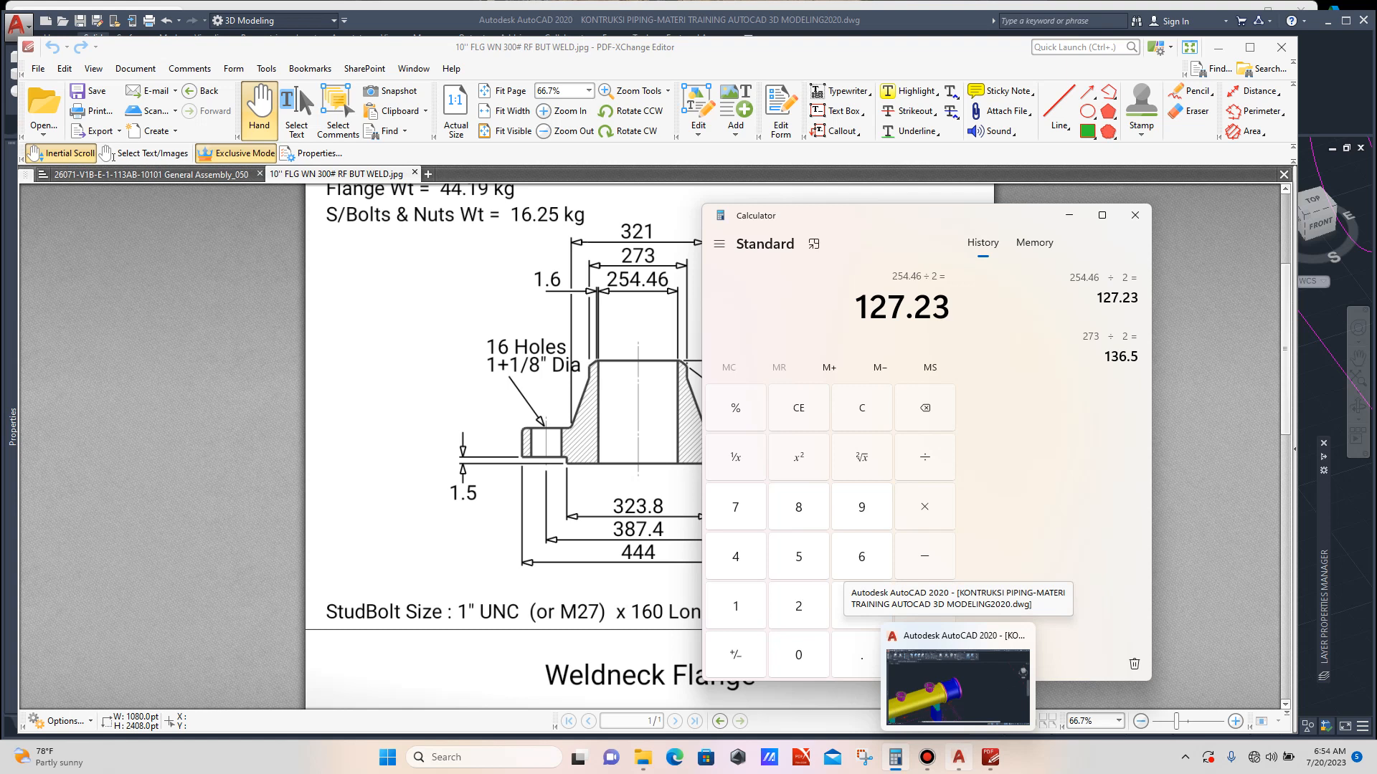
click(958, 687)
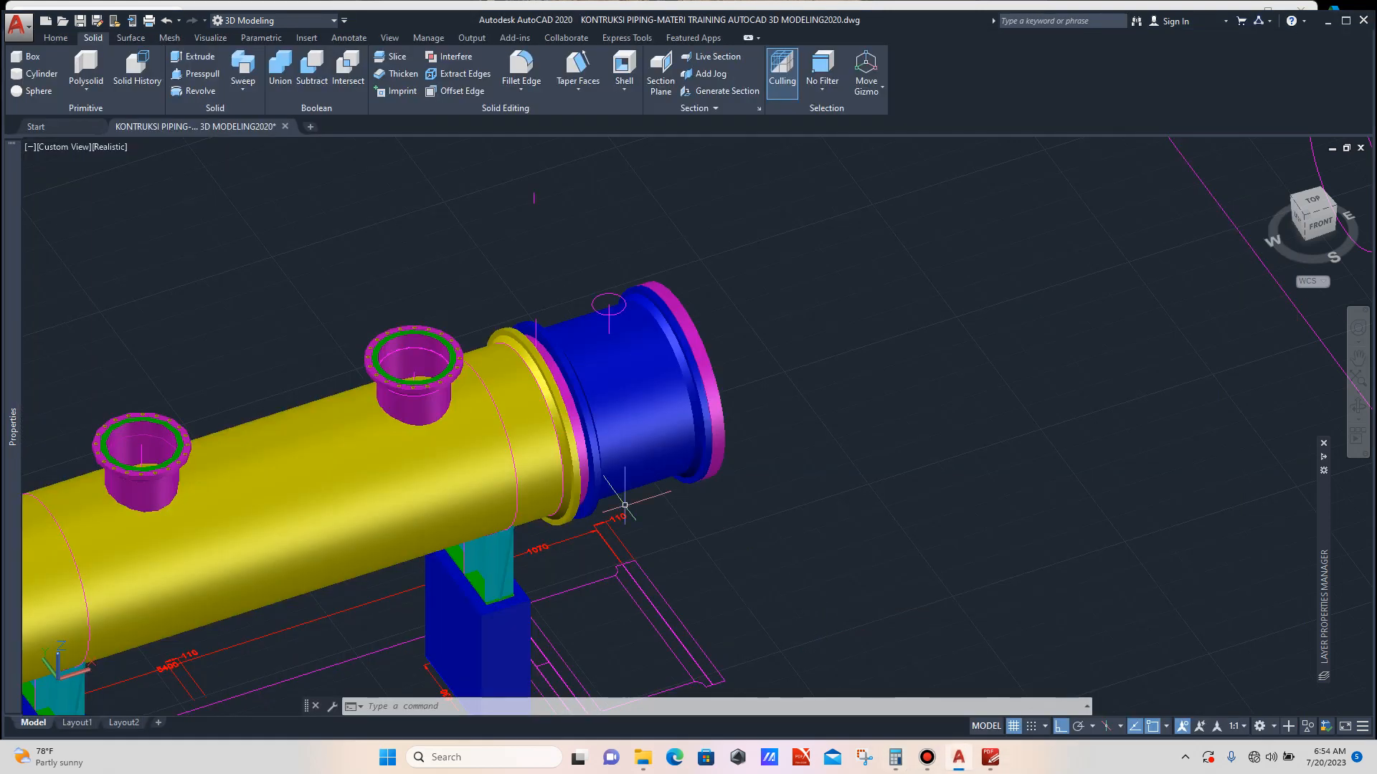
text(c)
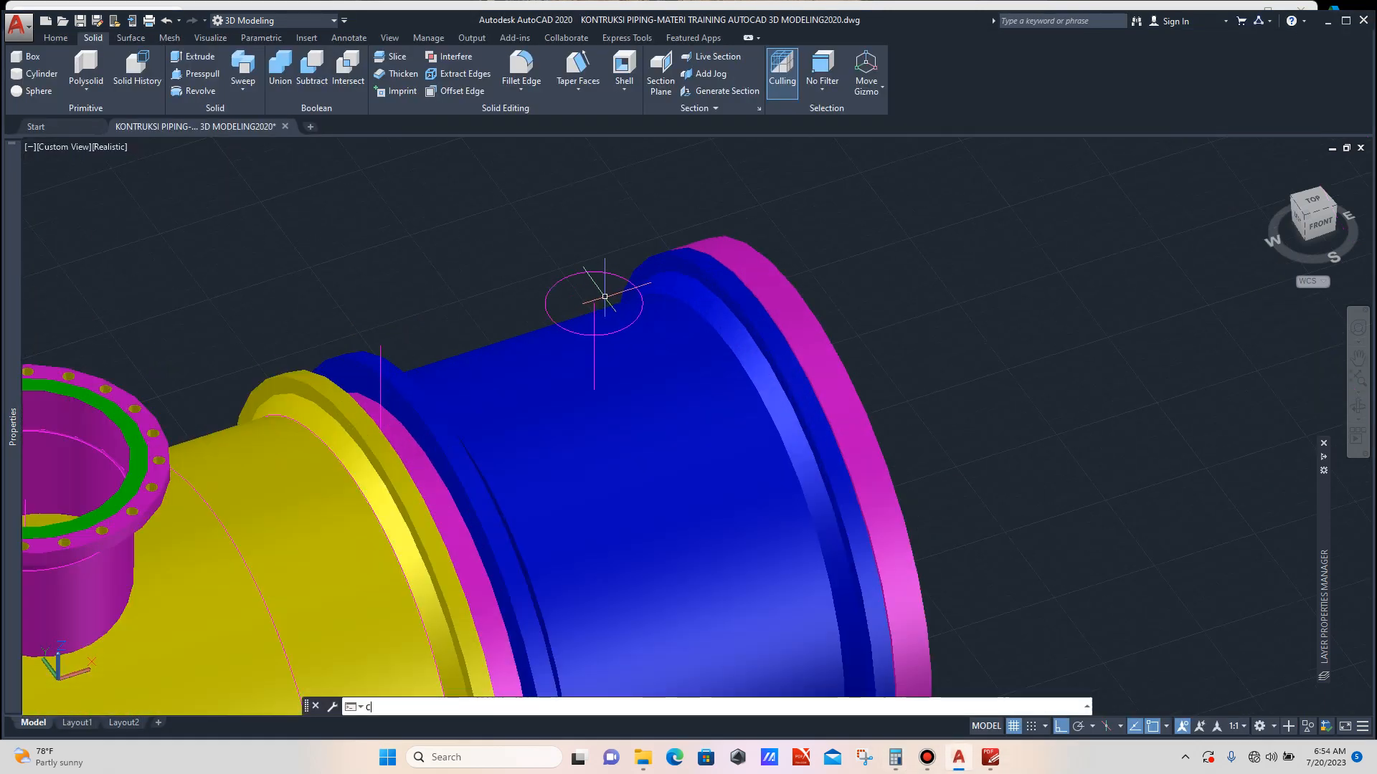
key(Return)
click(594, 304)
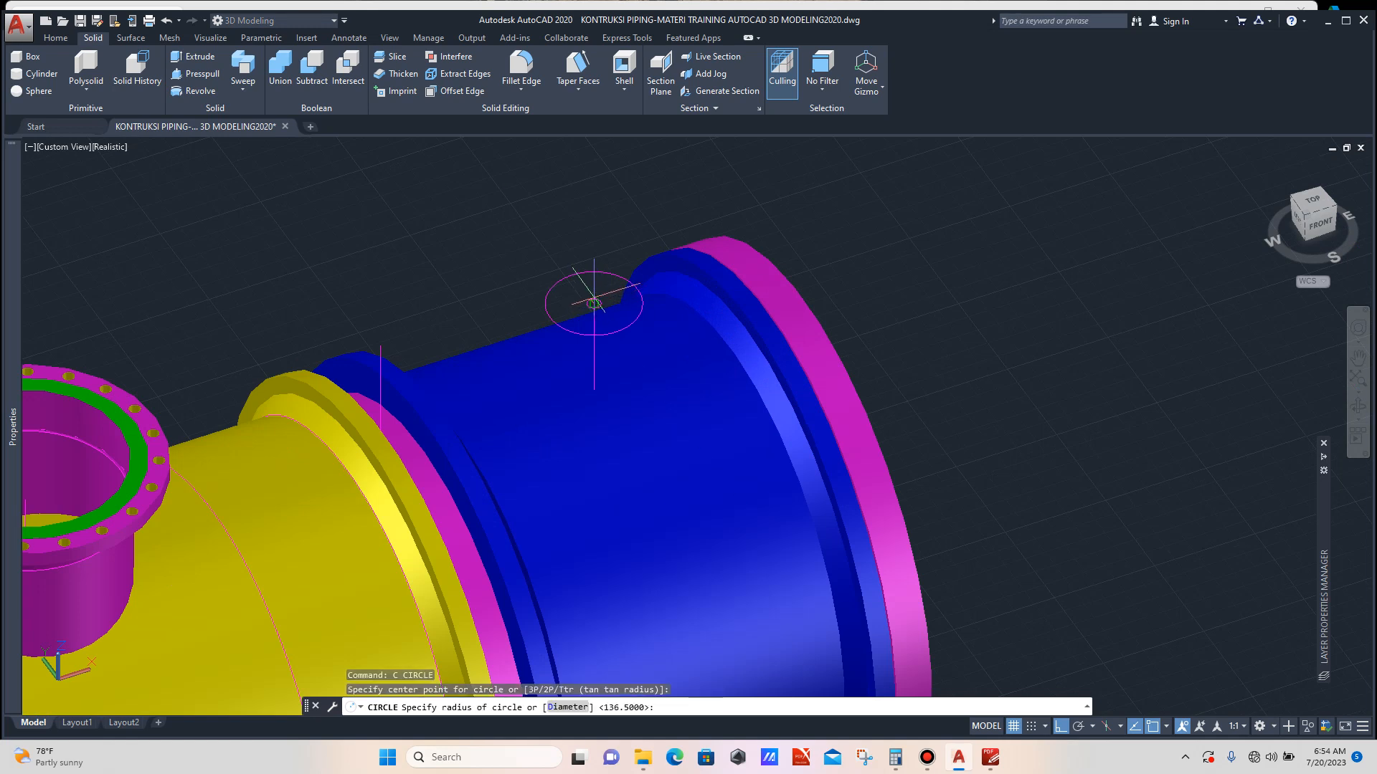
scroll(595, 301, up, 2)
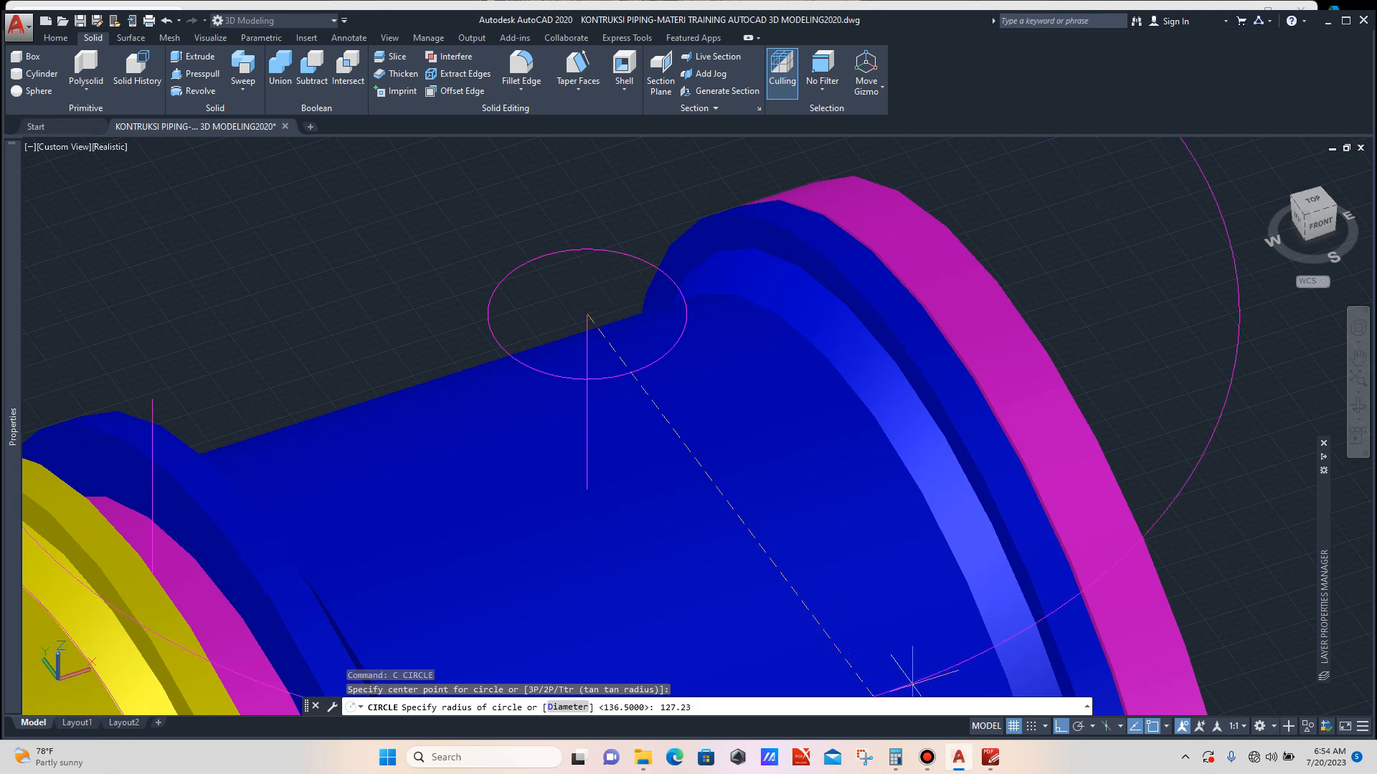
mouse_move(894, 759)
mouse_move(894, 690)
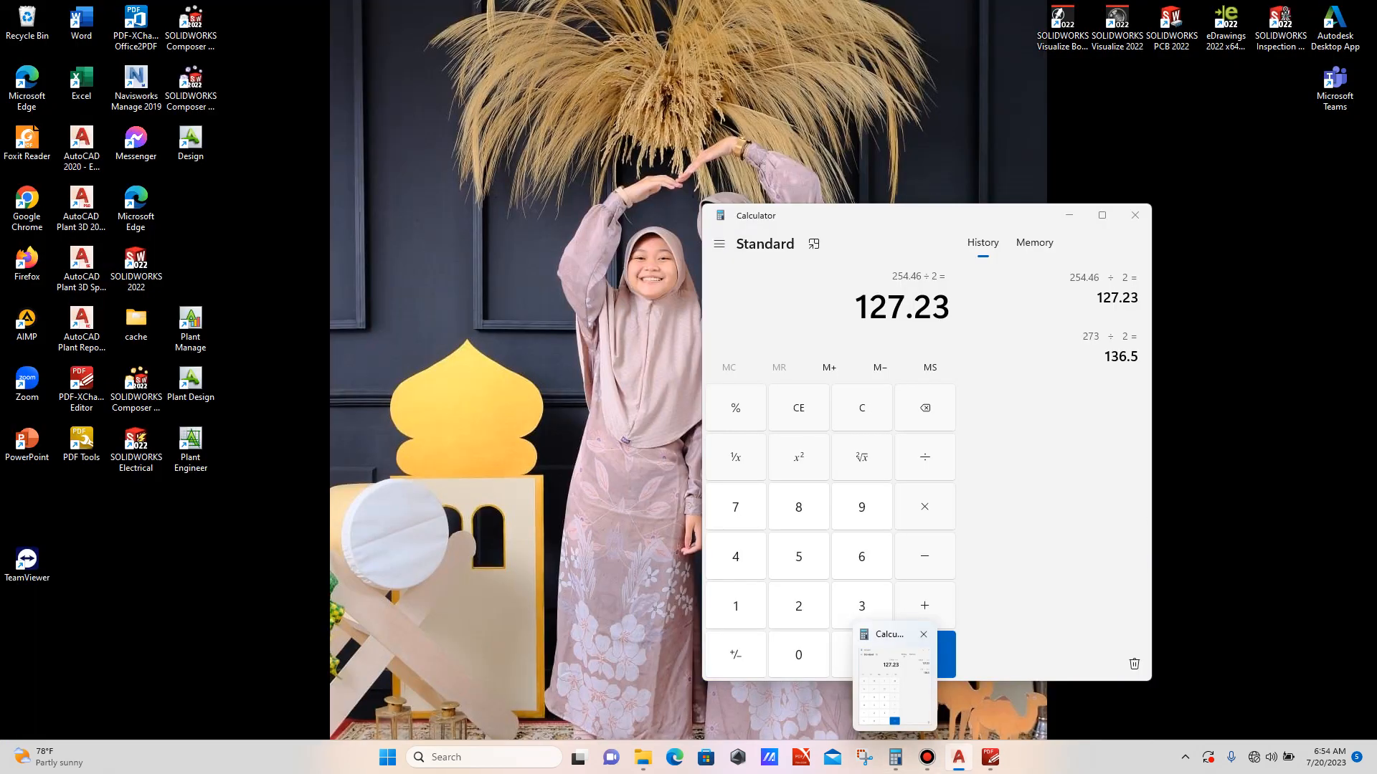
text(127.23)
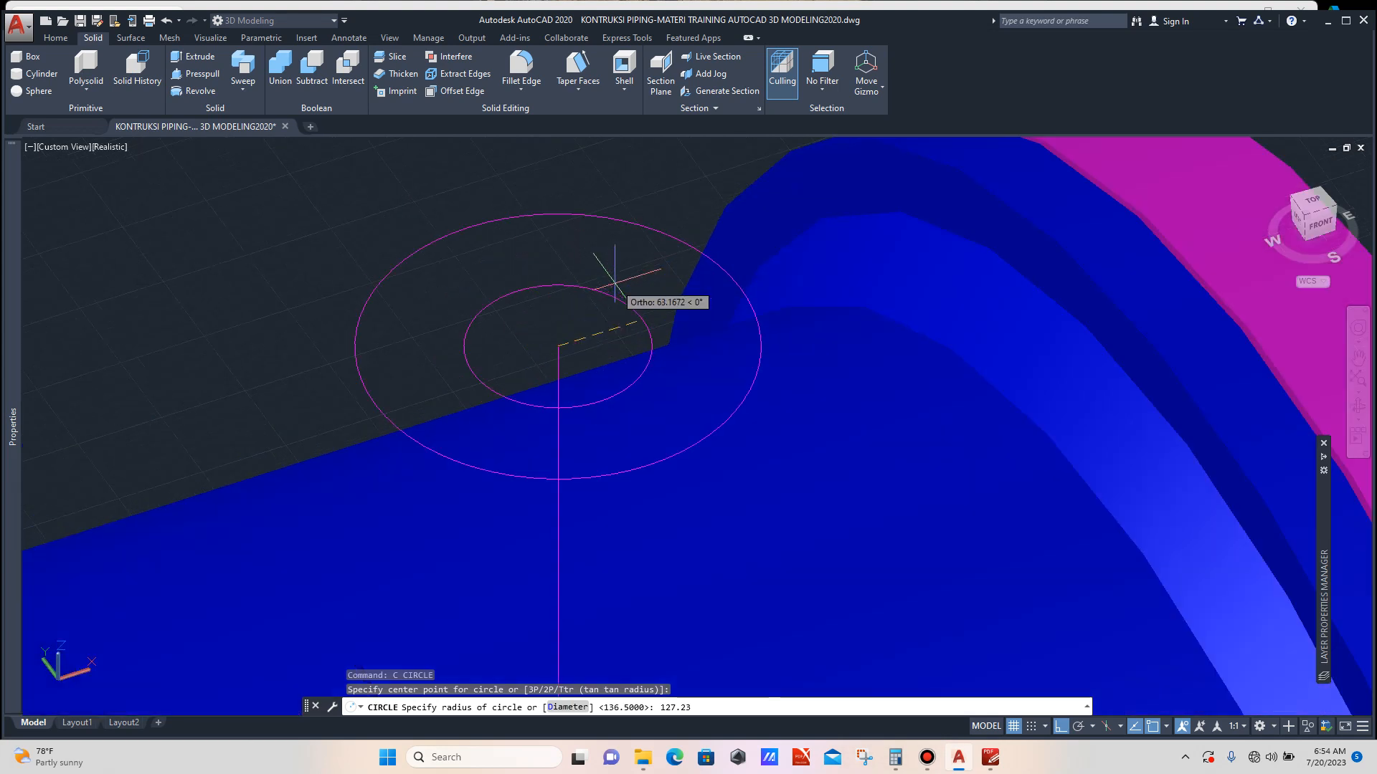
key(Return)
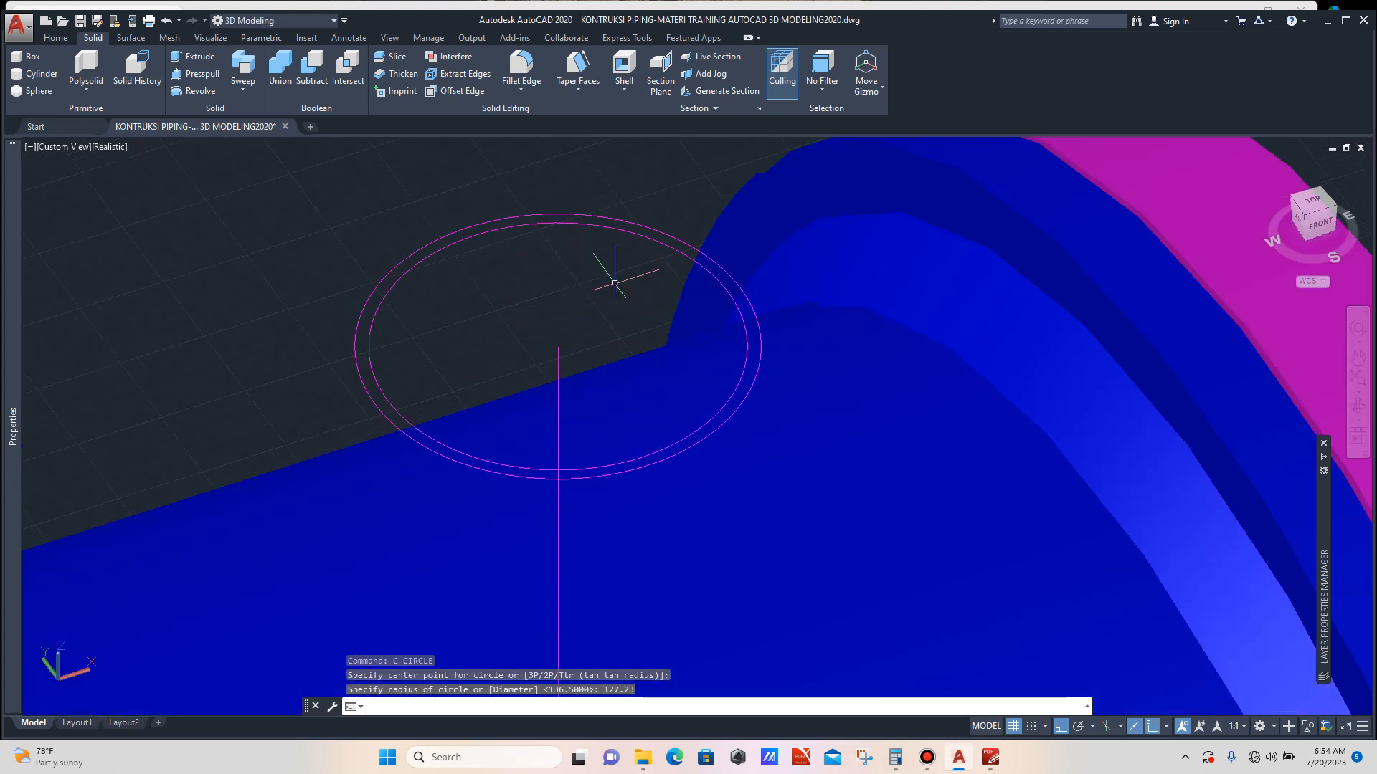
Create a planar surface from the outer 136.5-radius circle at the upper end of the nozzle centreline.
scroll(663, 258, up, 4)
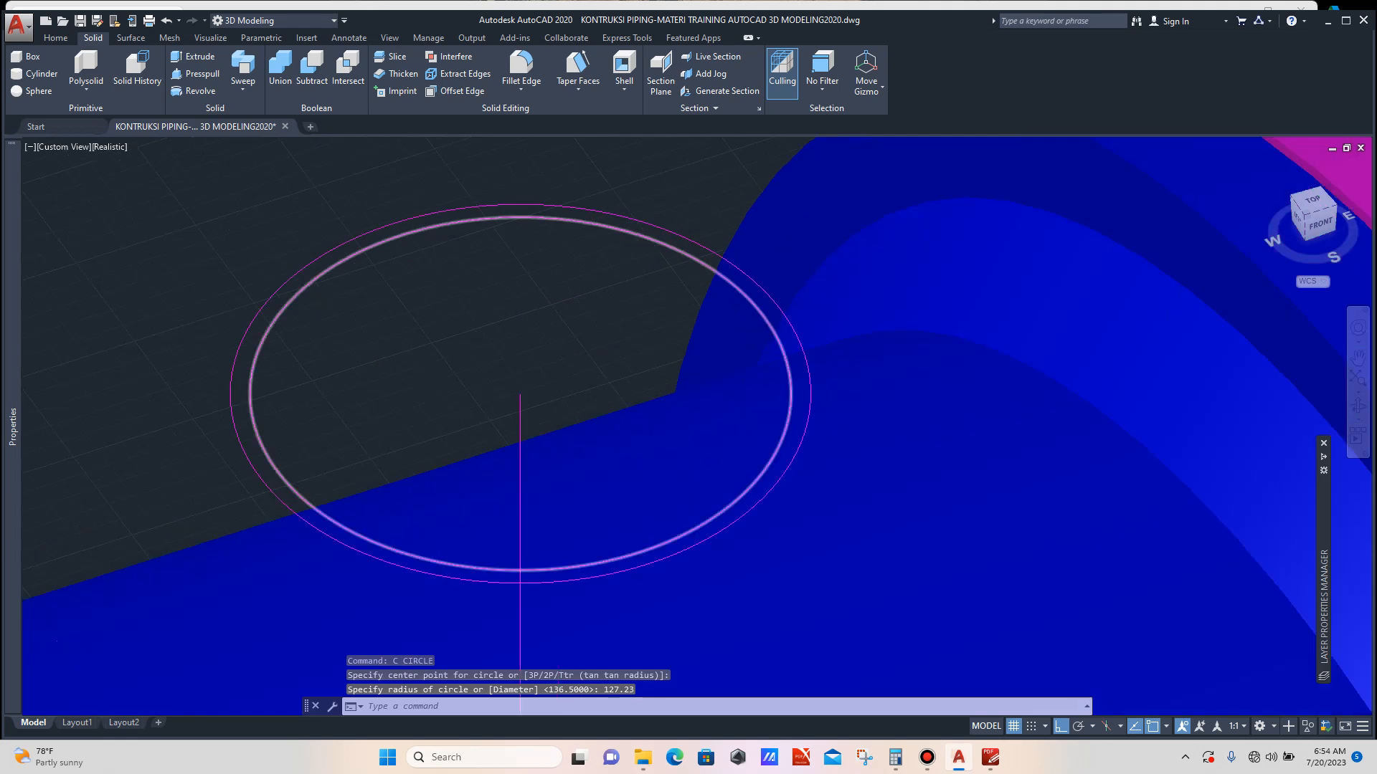
click(669, 224)
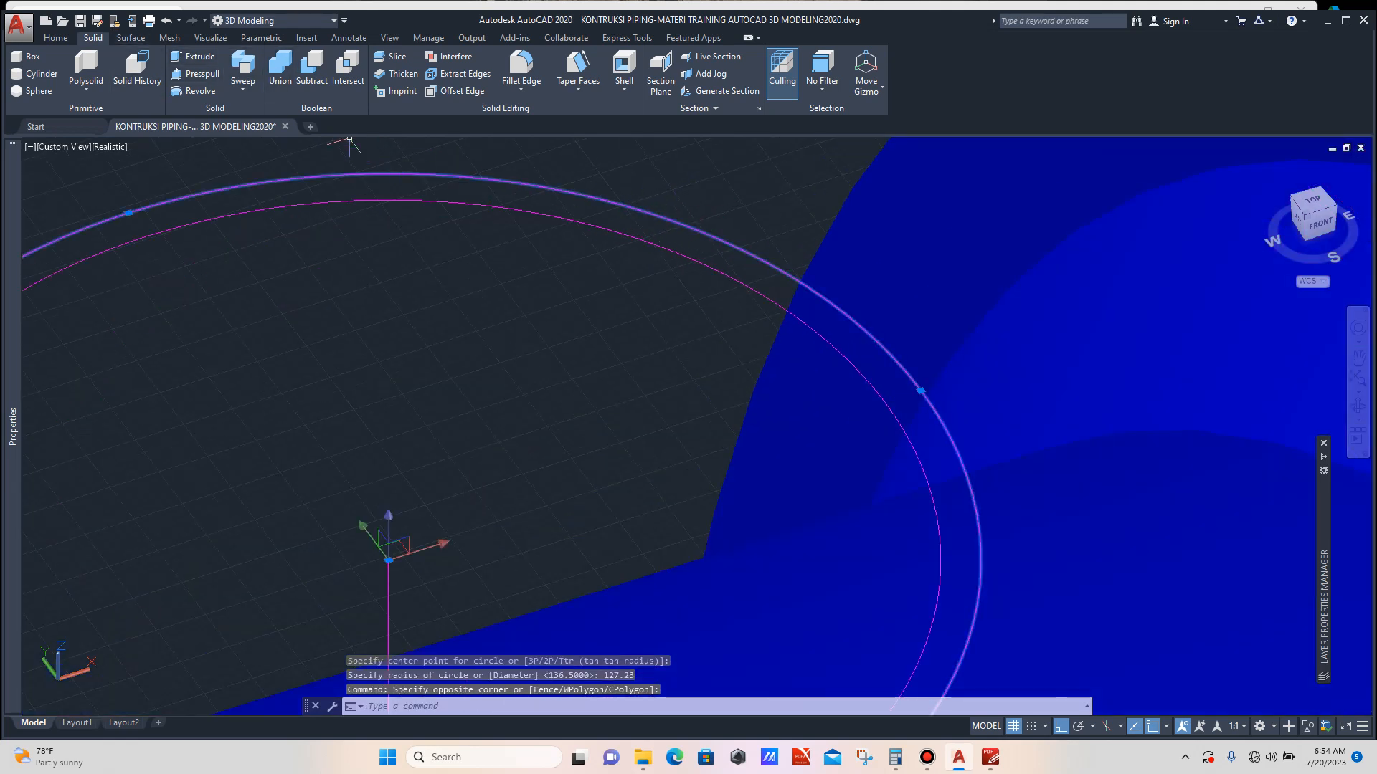
click(131, 37)
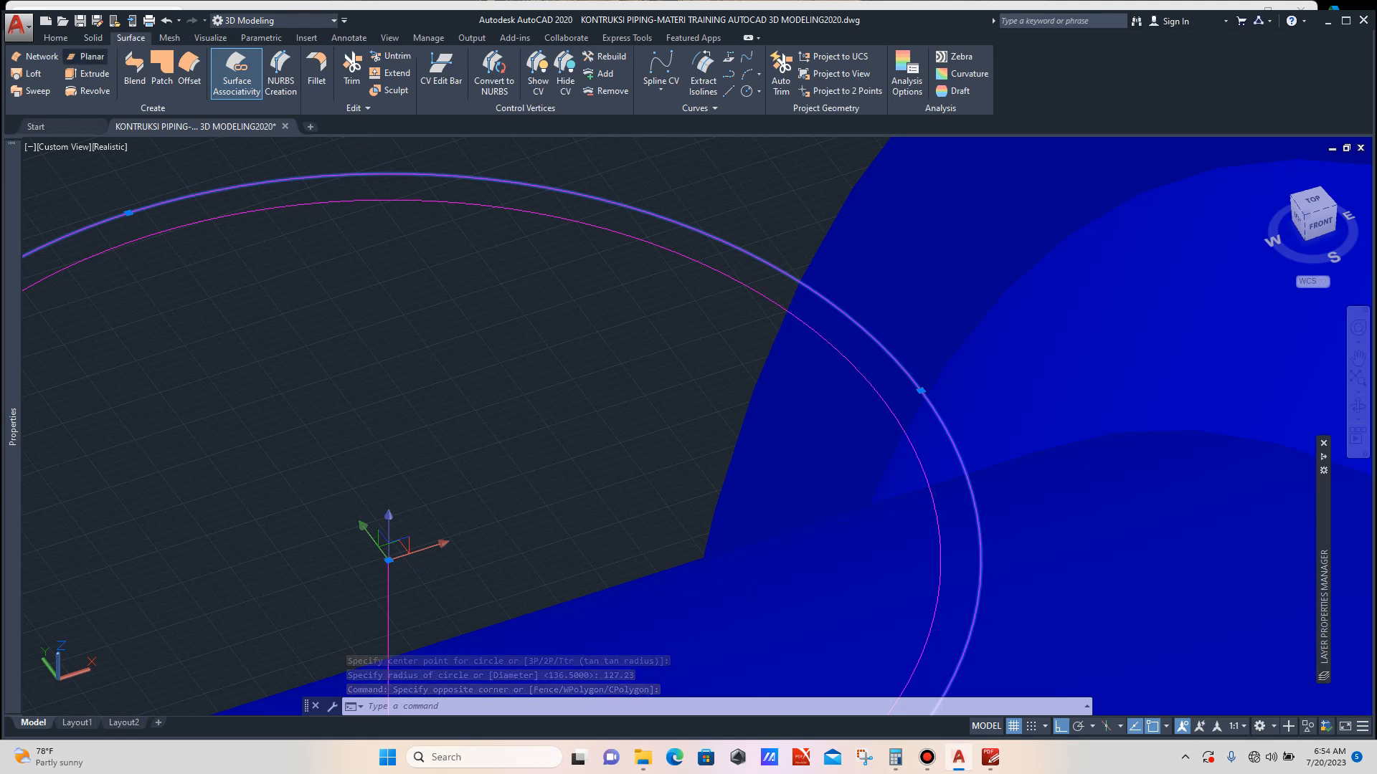
click(84, 56)
scroll(517, 280, down, 3)
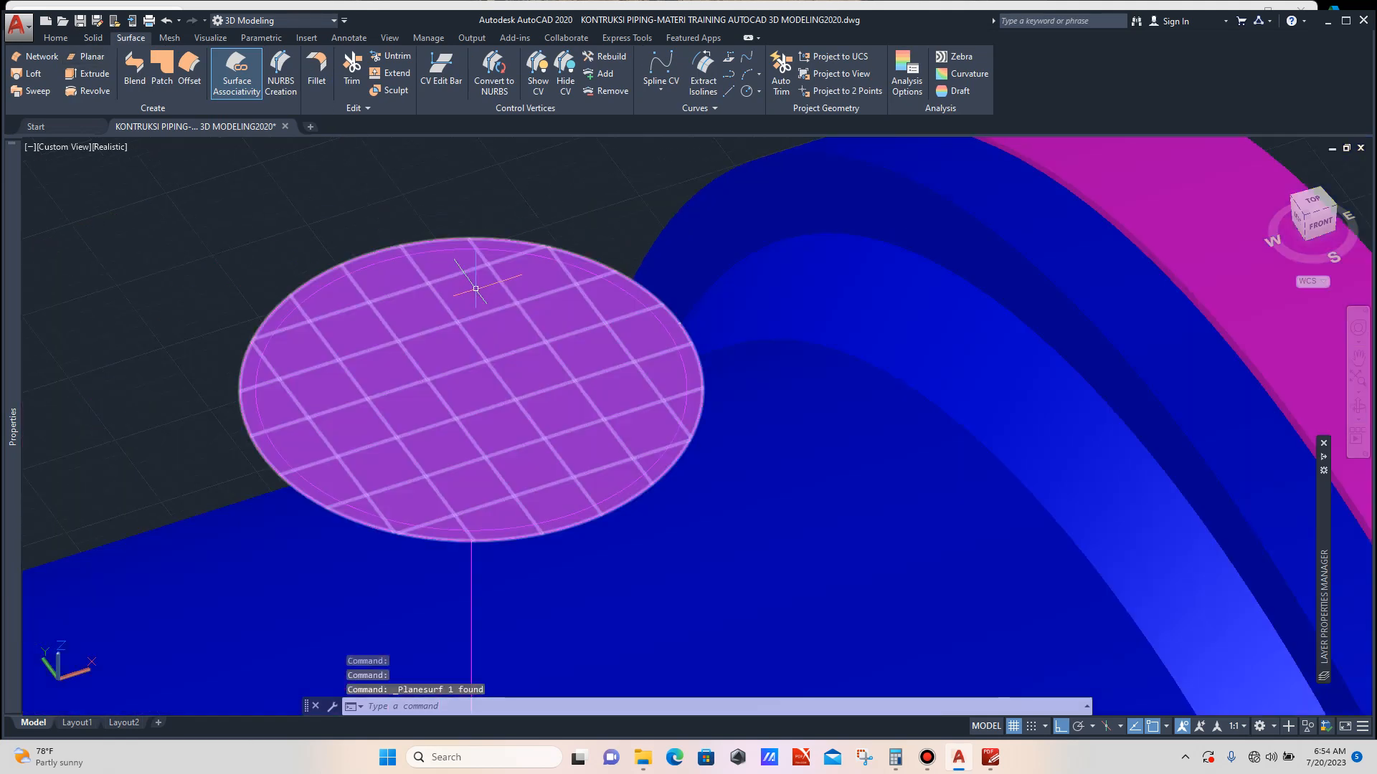
click(475, 288)
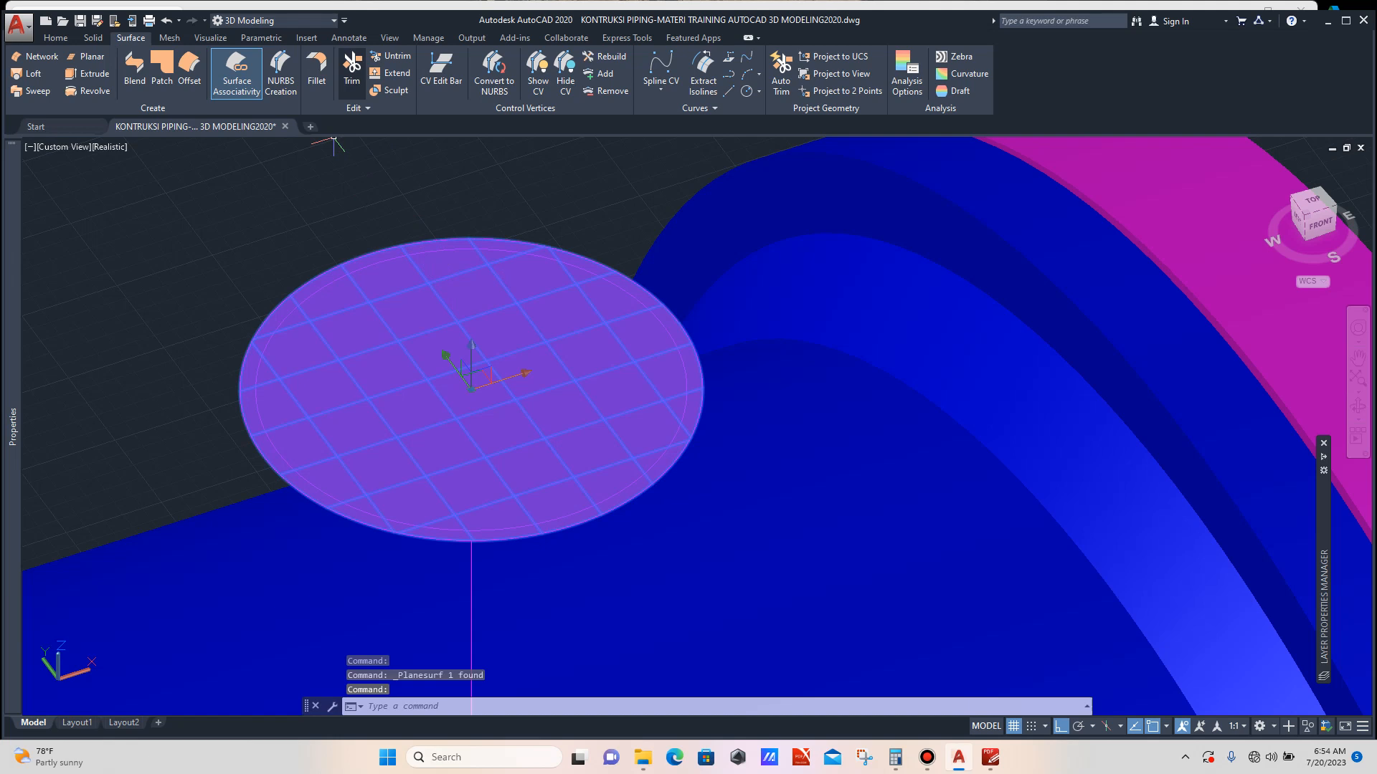
click(351, 68)
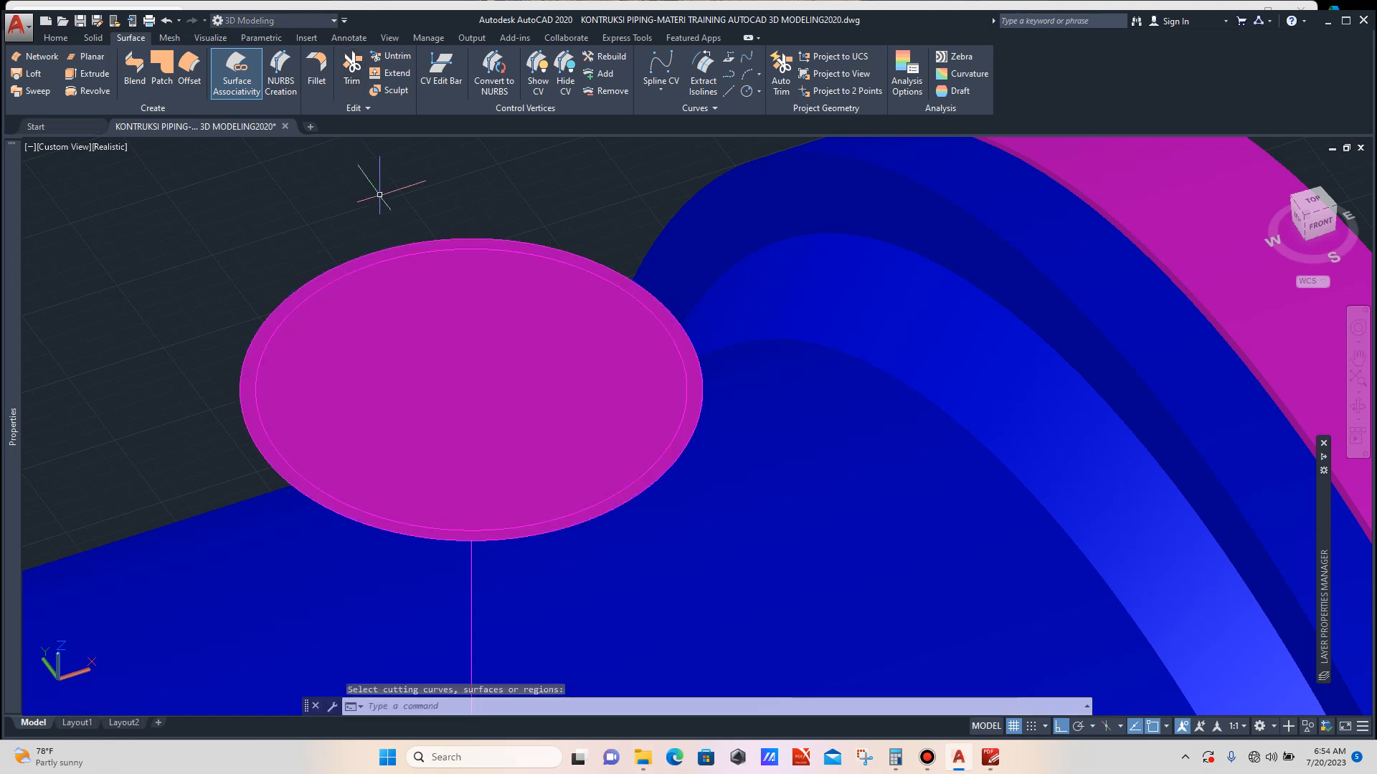
click(451, 247)
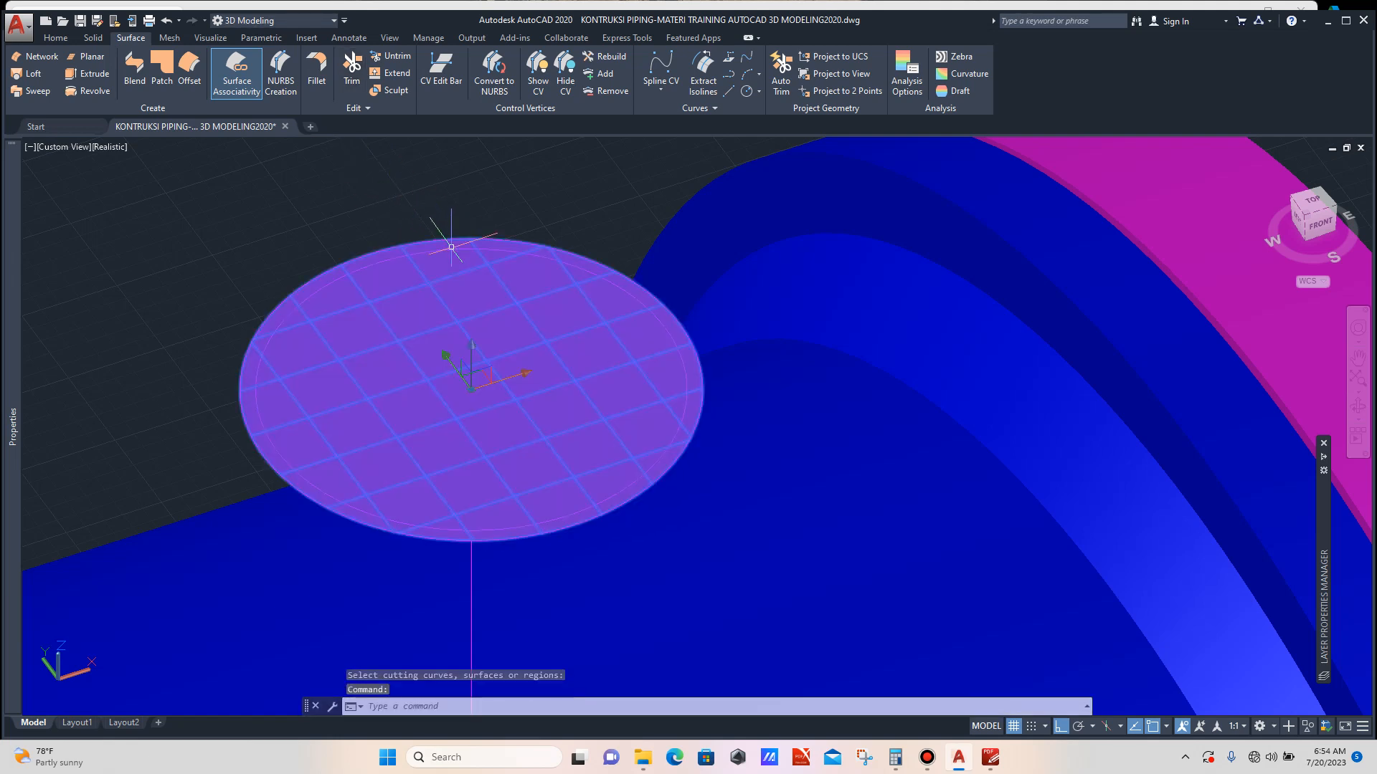
key(Return)
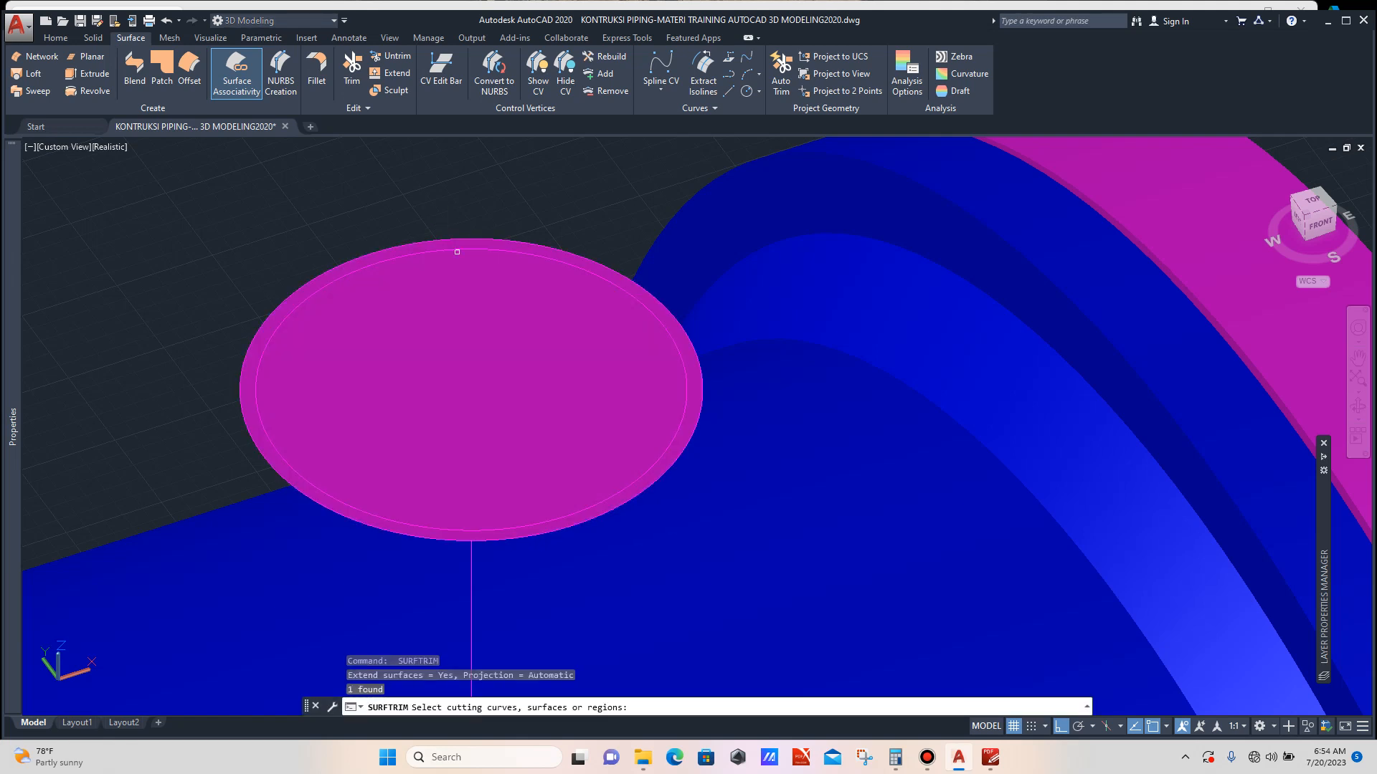
click(459, 279)
click(458, 279)
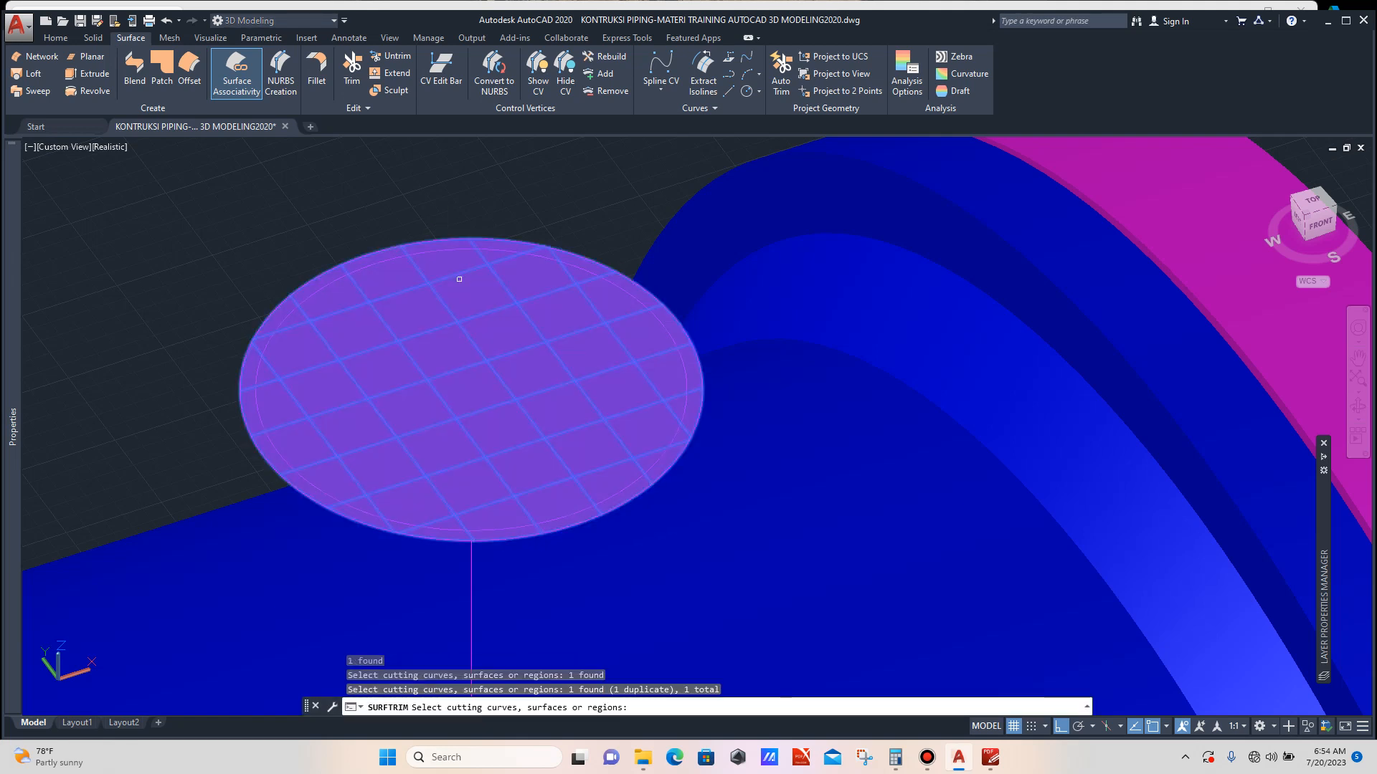
key(Escape)
Trim the inside area out of the planar surface using the inner circle as cutting curve, leaving a ring.
key(Return)
scroll(443, 287, up, 2)
click(443, 289)
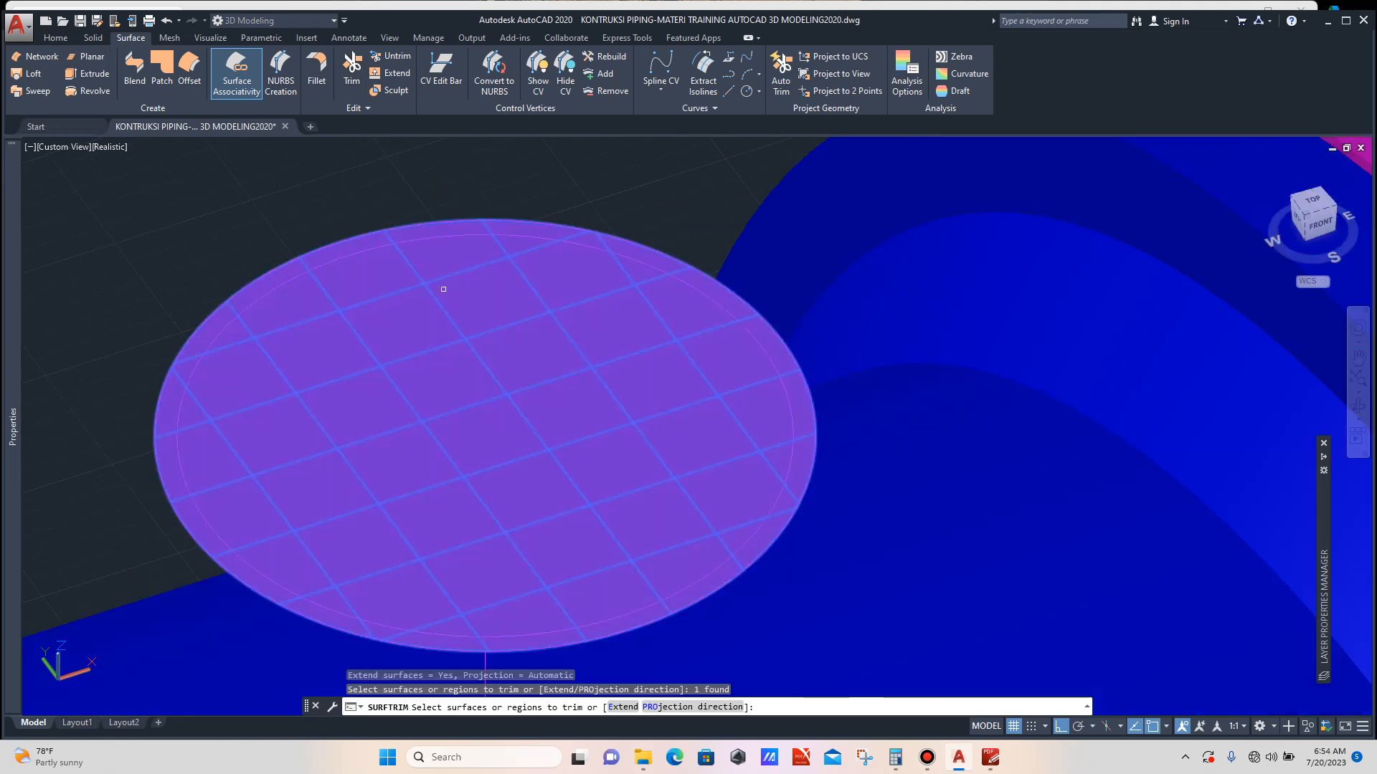
key(Return)
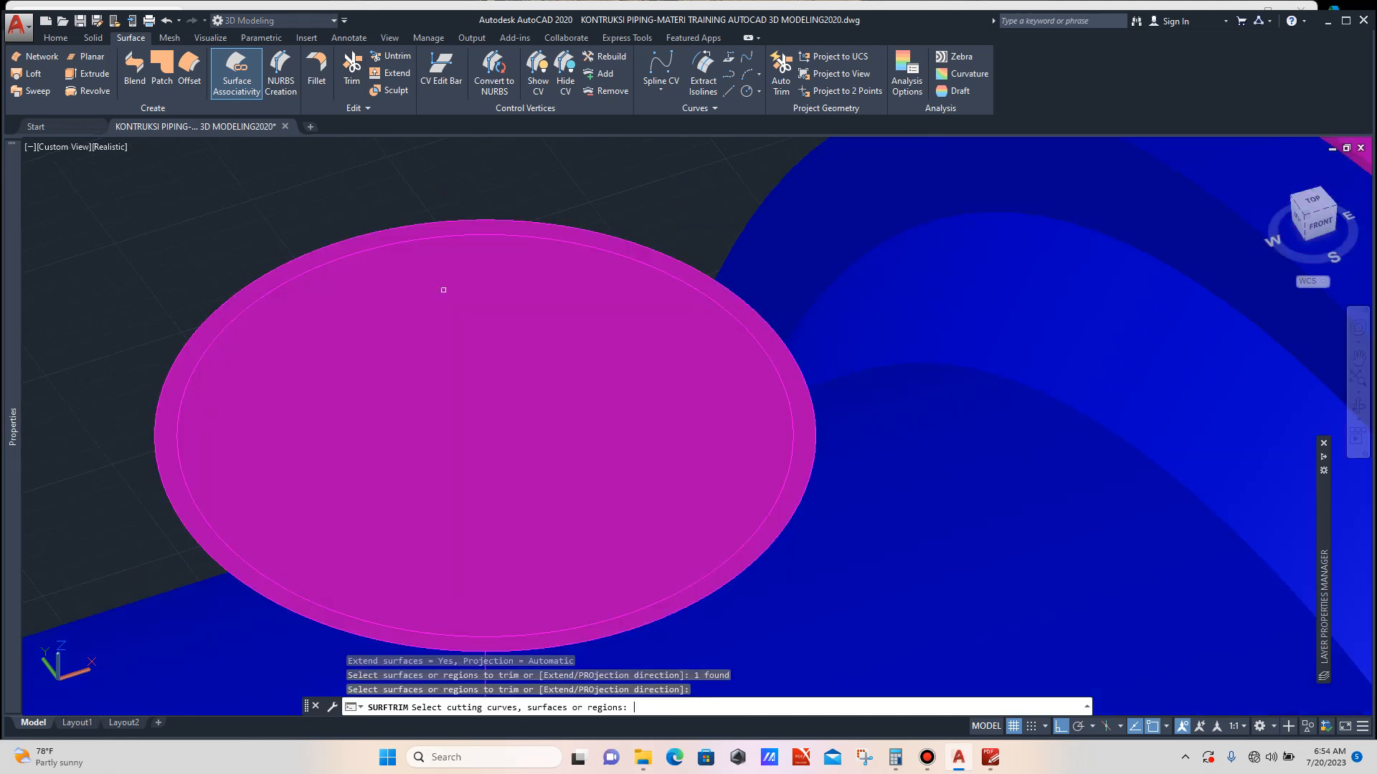
click(445, 236)
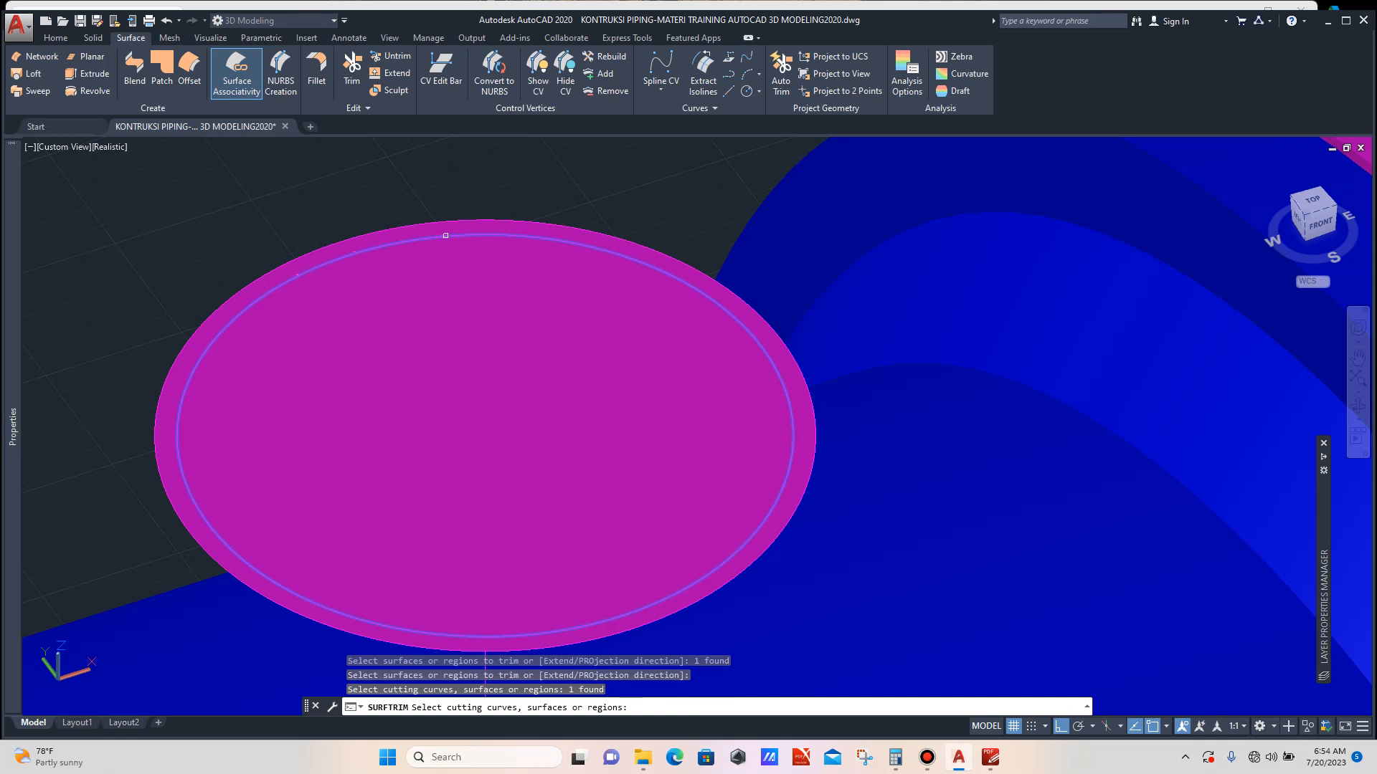
key(Return)
key(Escape)
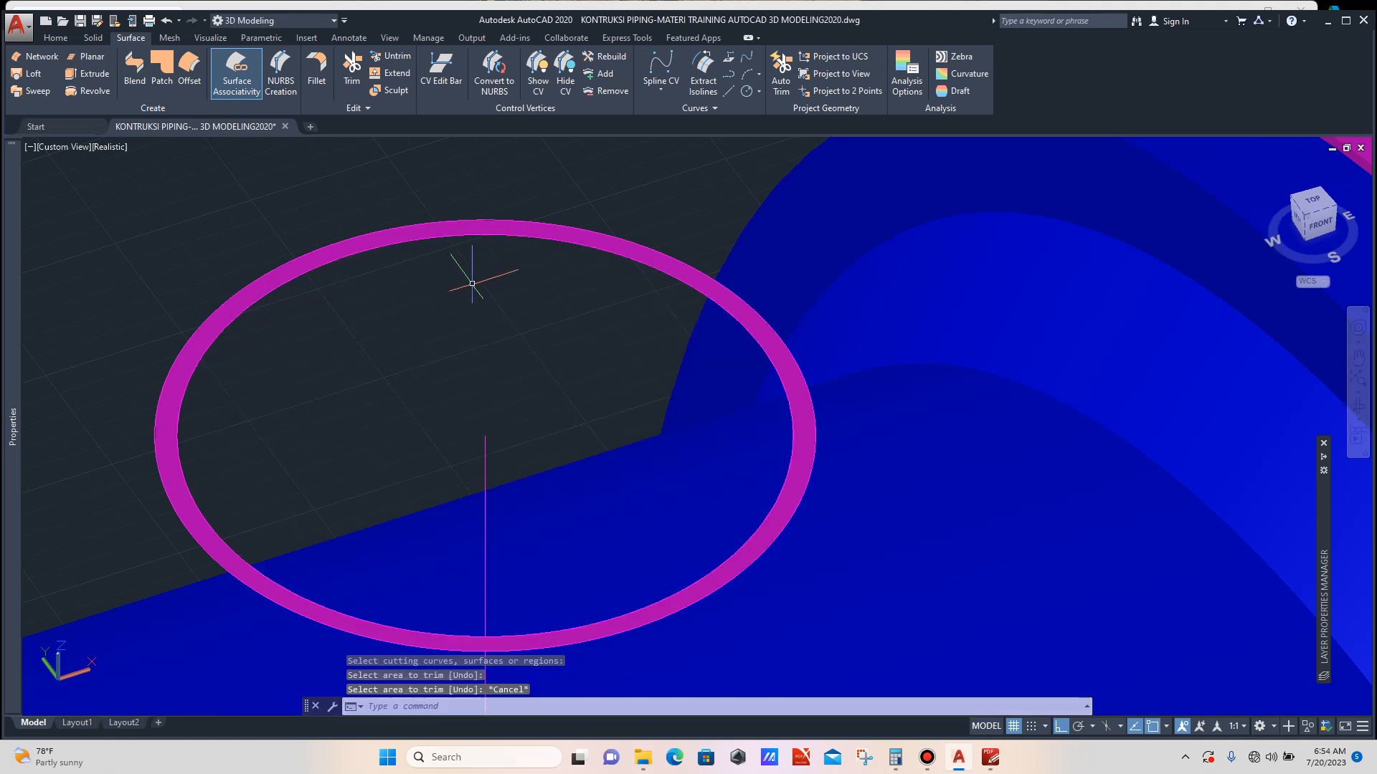
Extrude the ring surface as a solid by 700 to form the nozzle pipe.
scroll(495, 280, down, 3)
scroll(532, 261, up, 4)
click(564, 245)
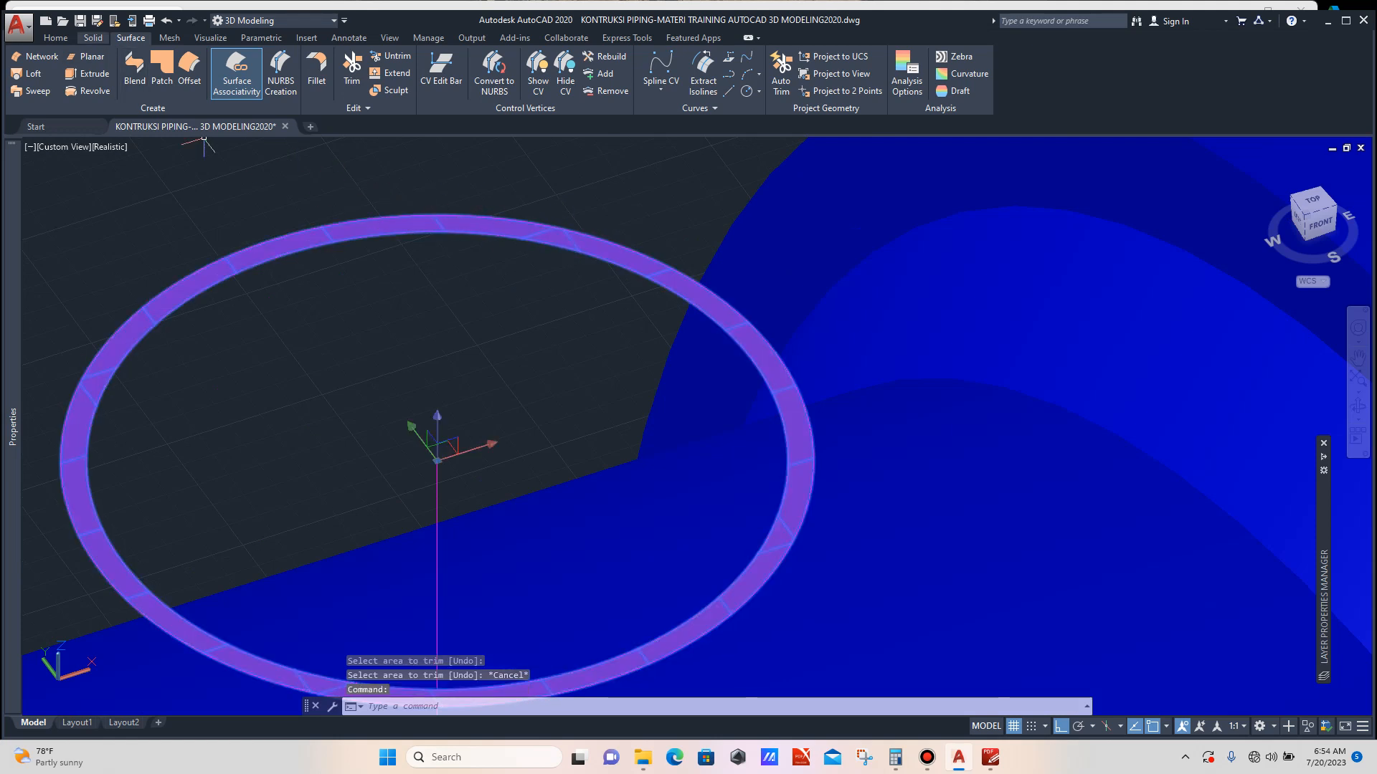
click(94, 38)
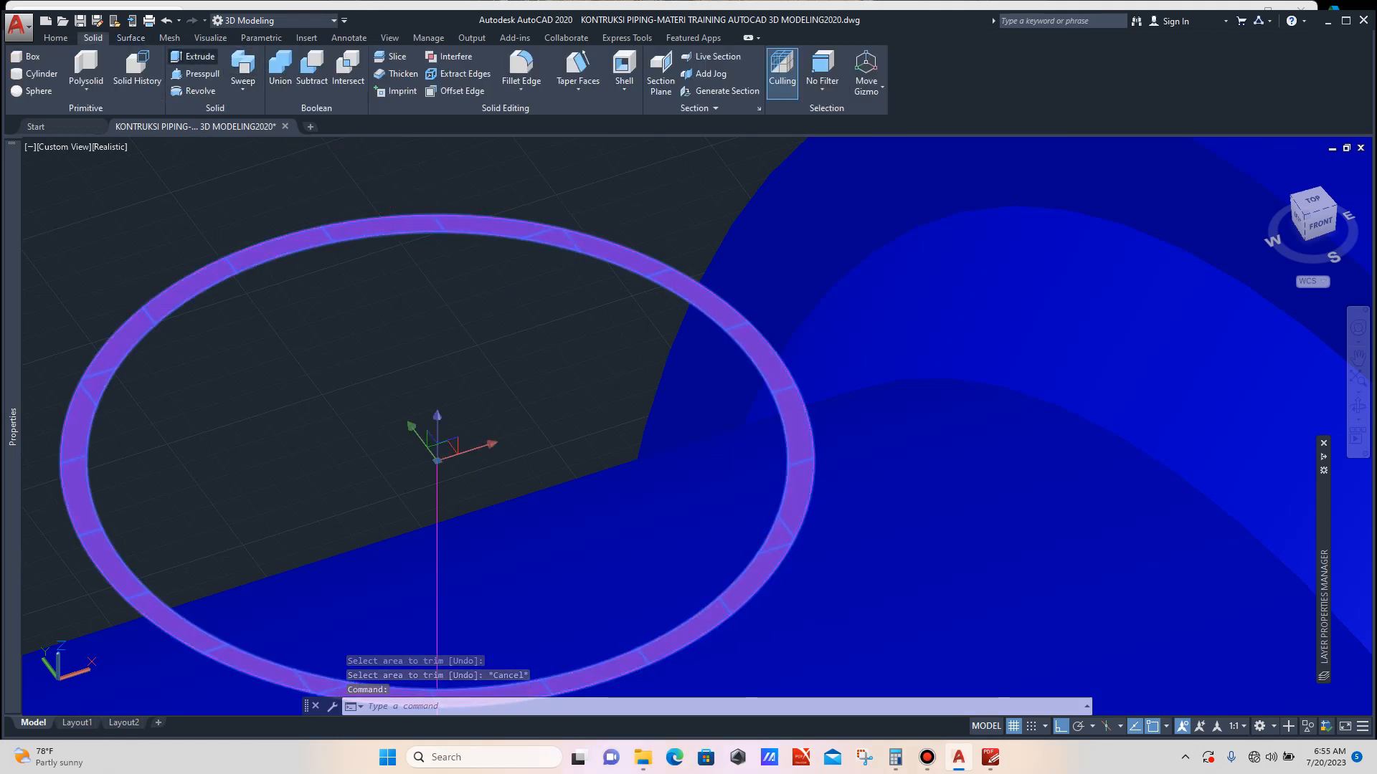
click(192, 58)
scroll(416, 307, down, 5)
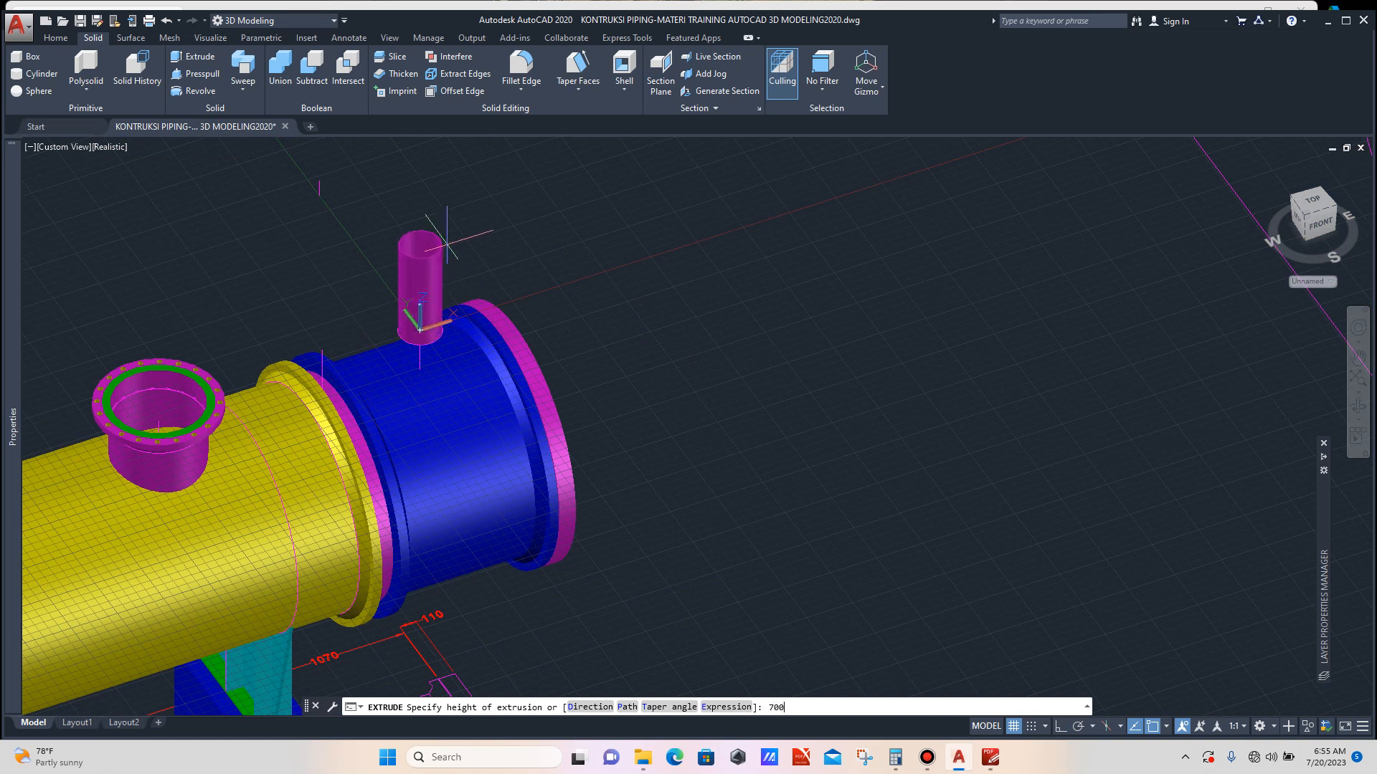
key(Return)
Move the nozzle pipe straight down from its top centre so that its top sits at the upper end of the nozzle centreline.
scroll(459, 244, down, 4)
scroll(516, 244, up, 5)
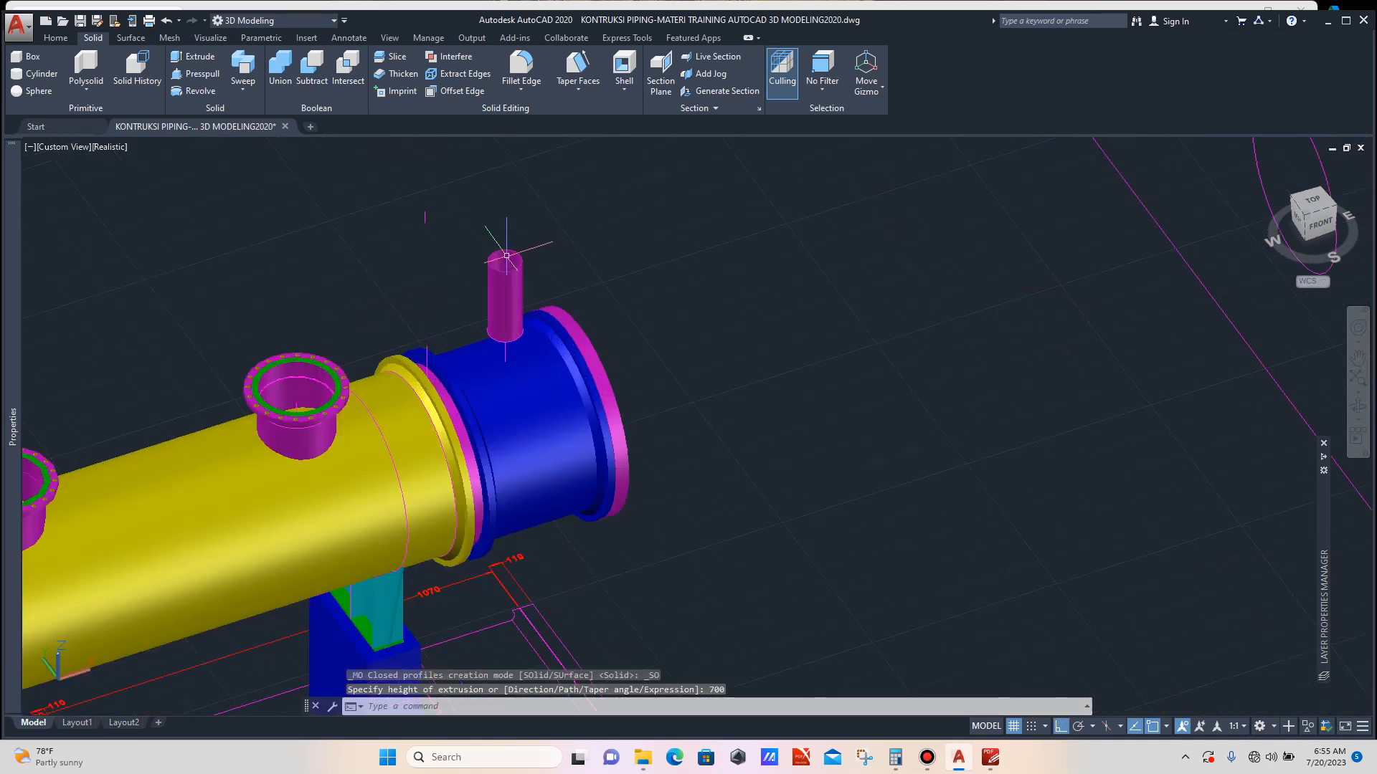
click(545, 240)
click(495, 270)
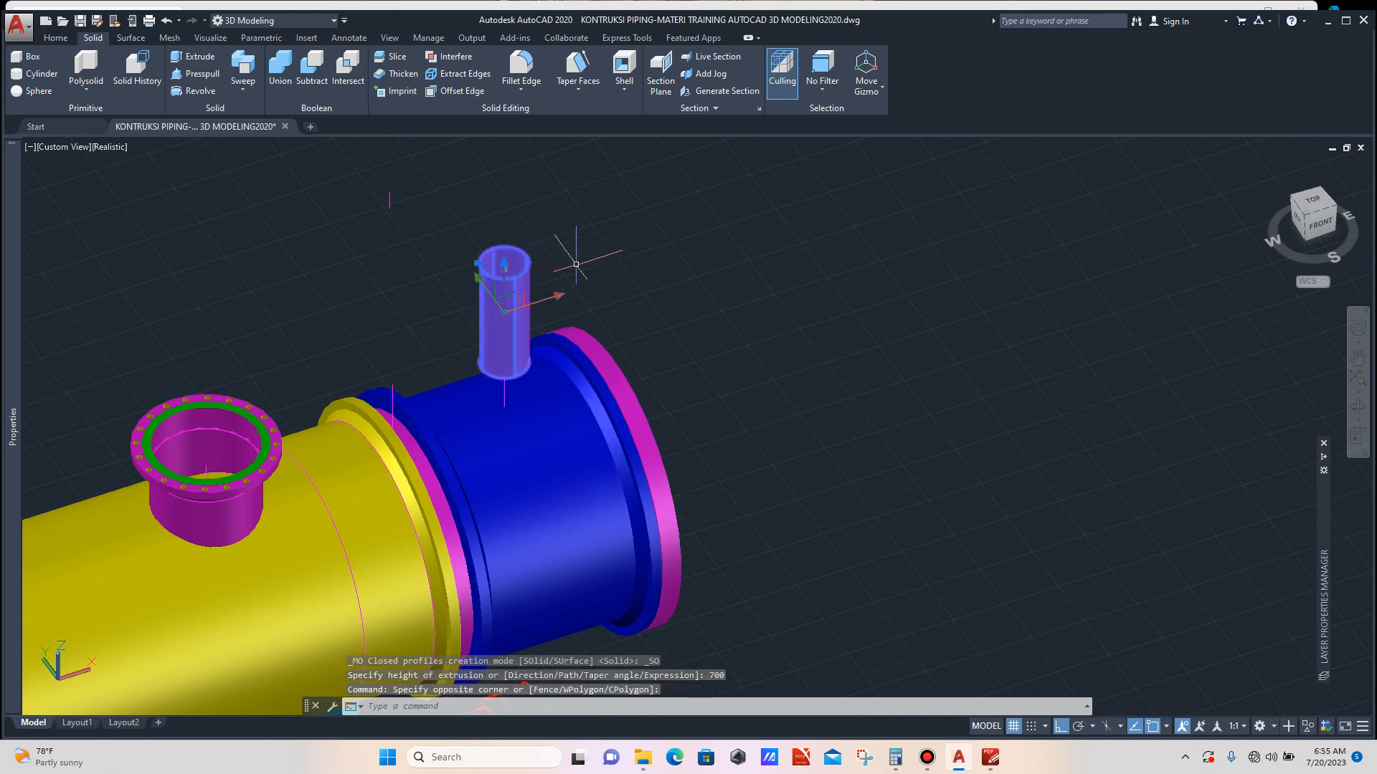
text(M)
key(Return)
scroll(516, 254, up, 2)
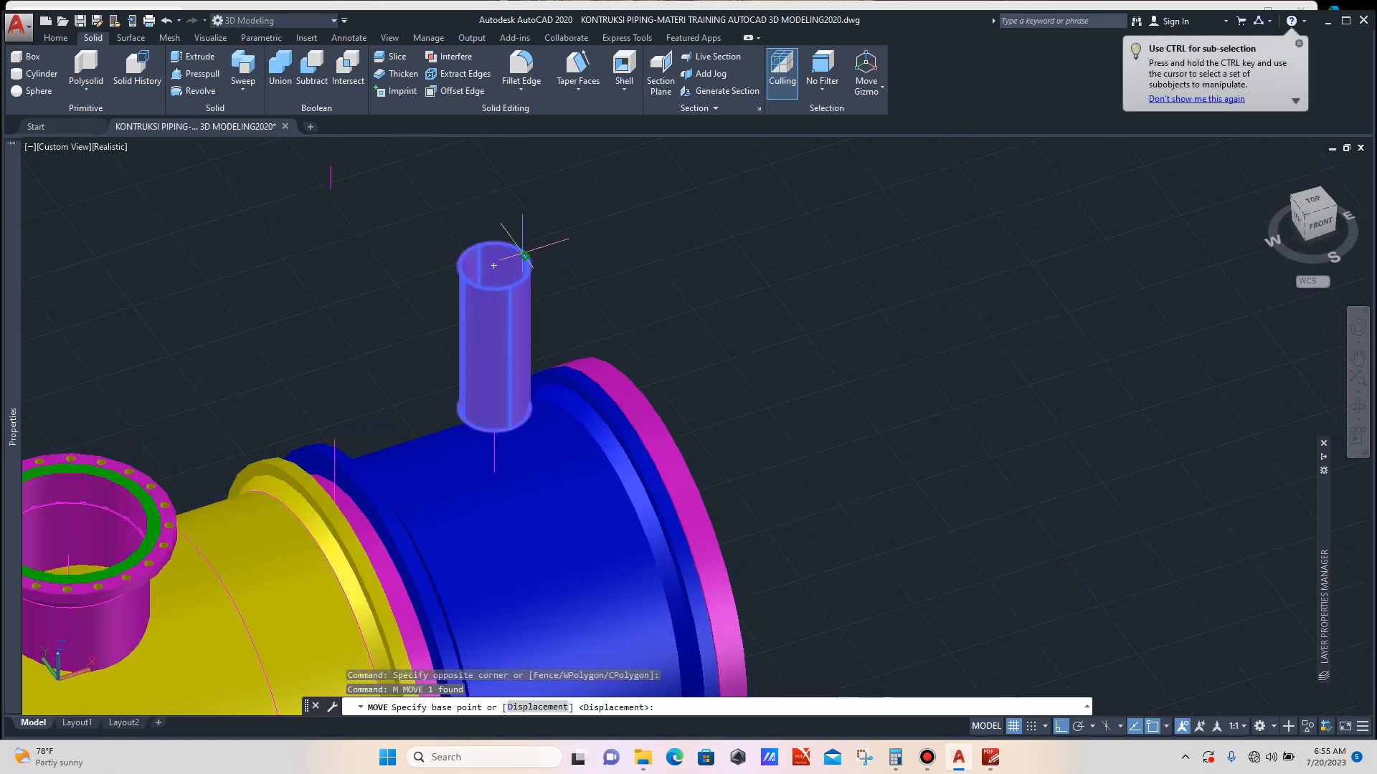
click(493, 266)
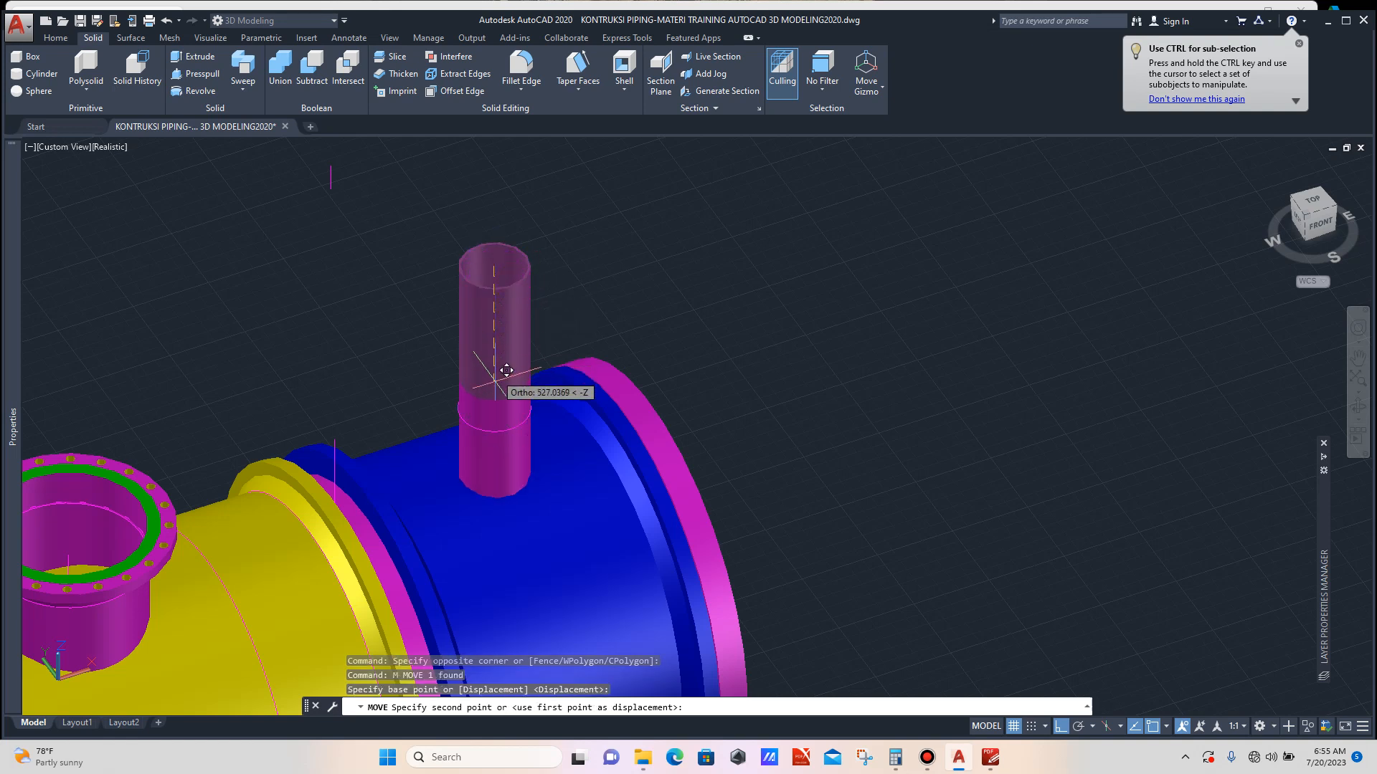
scroll(512, 419, up, 4)
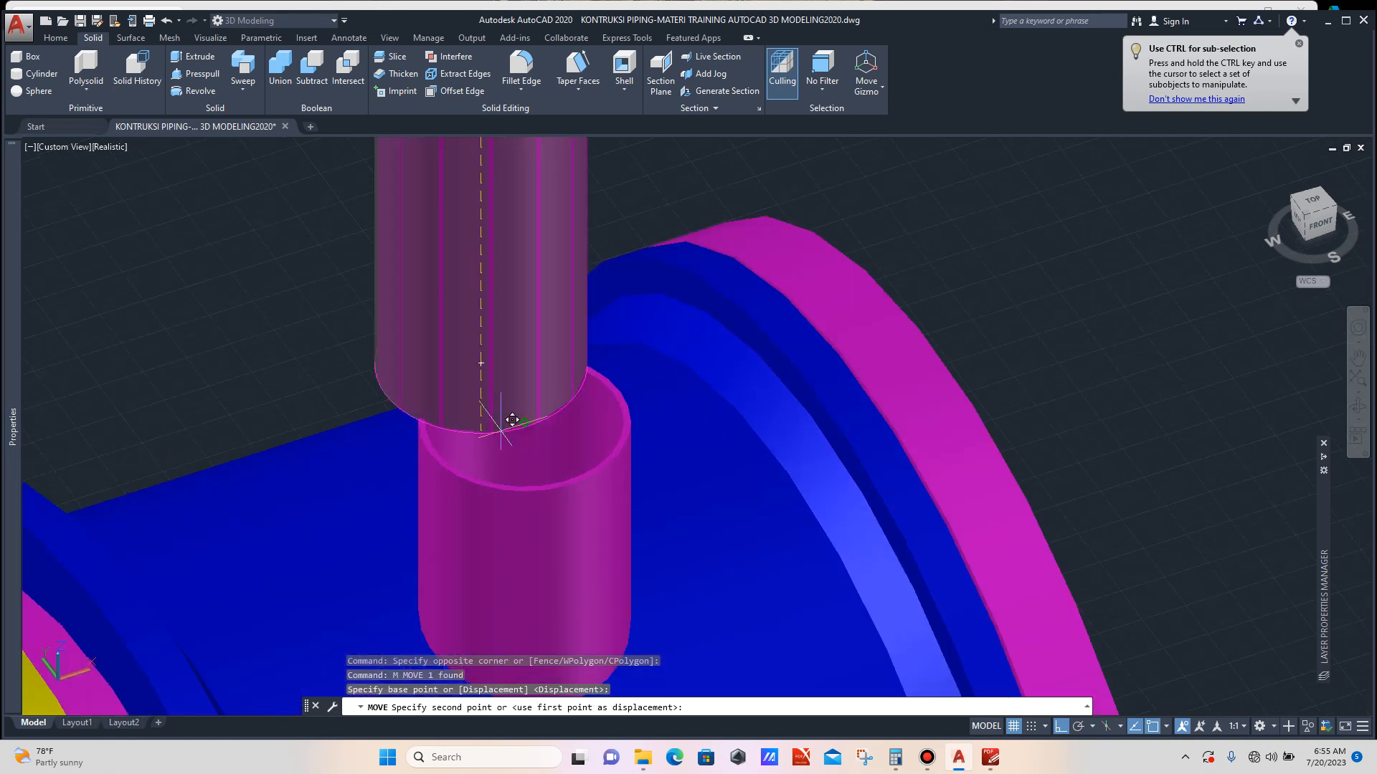
click(492, 353)
scroll(524, 319, down, 3)
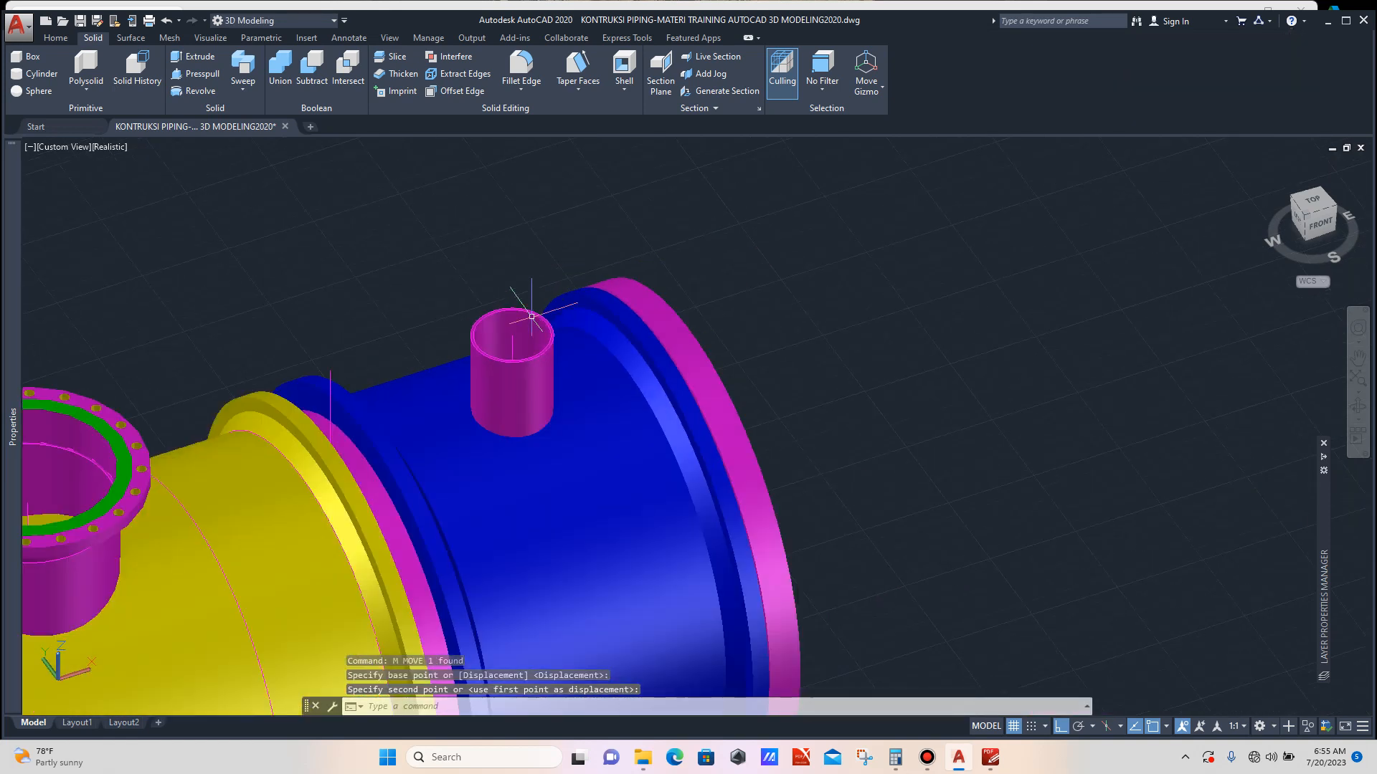
key(Escape)
scroll(532, 316, down, 3)
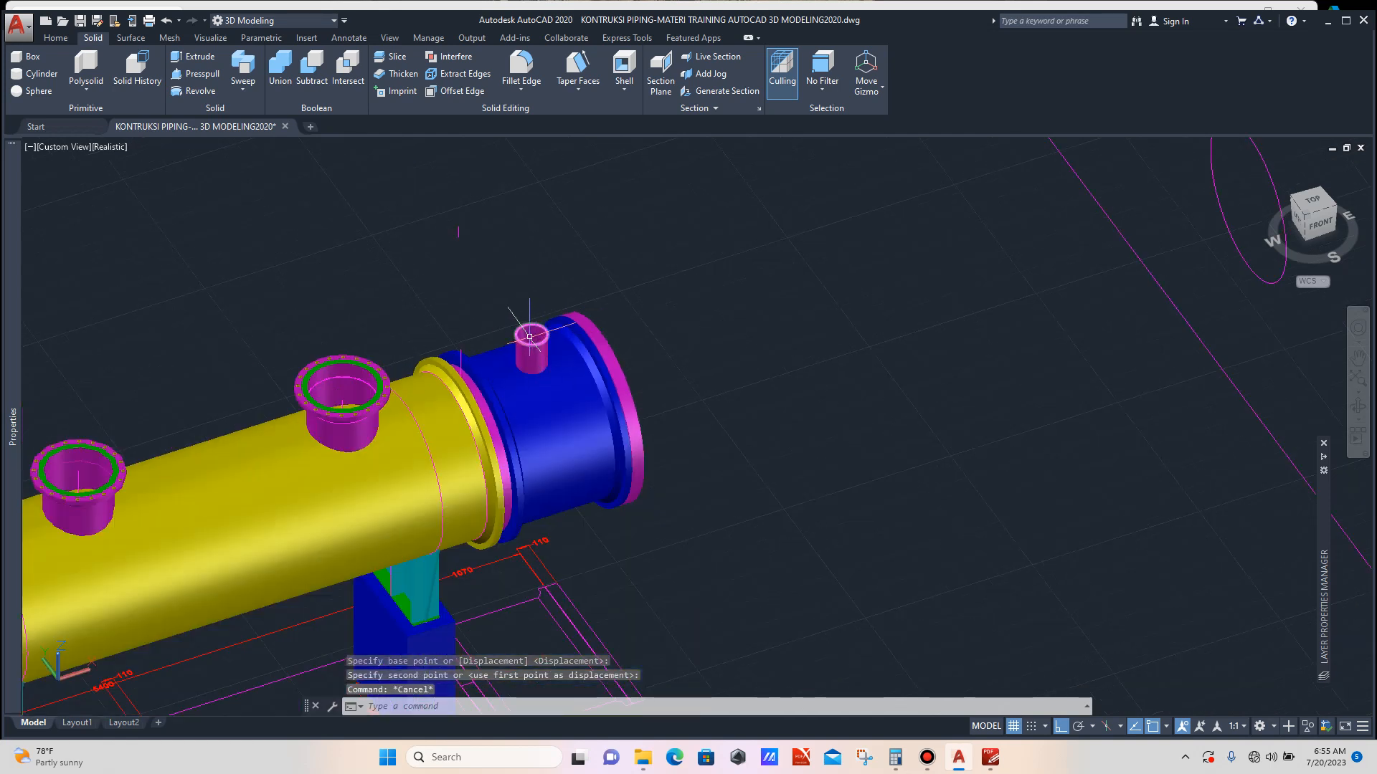
scroll(535, 317, up, 2)
scroll(534, 318, up, 6)
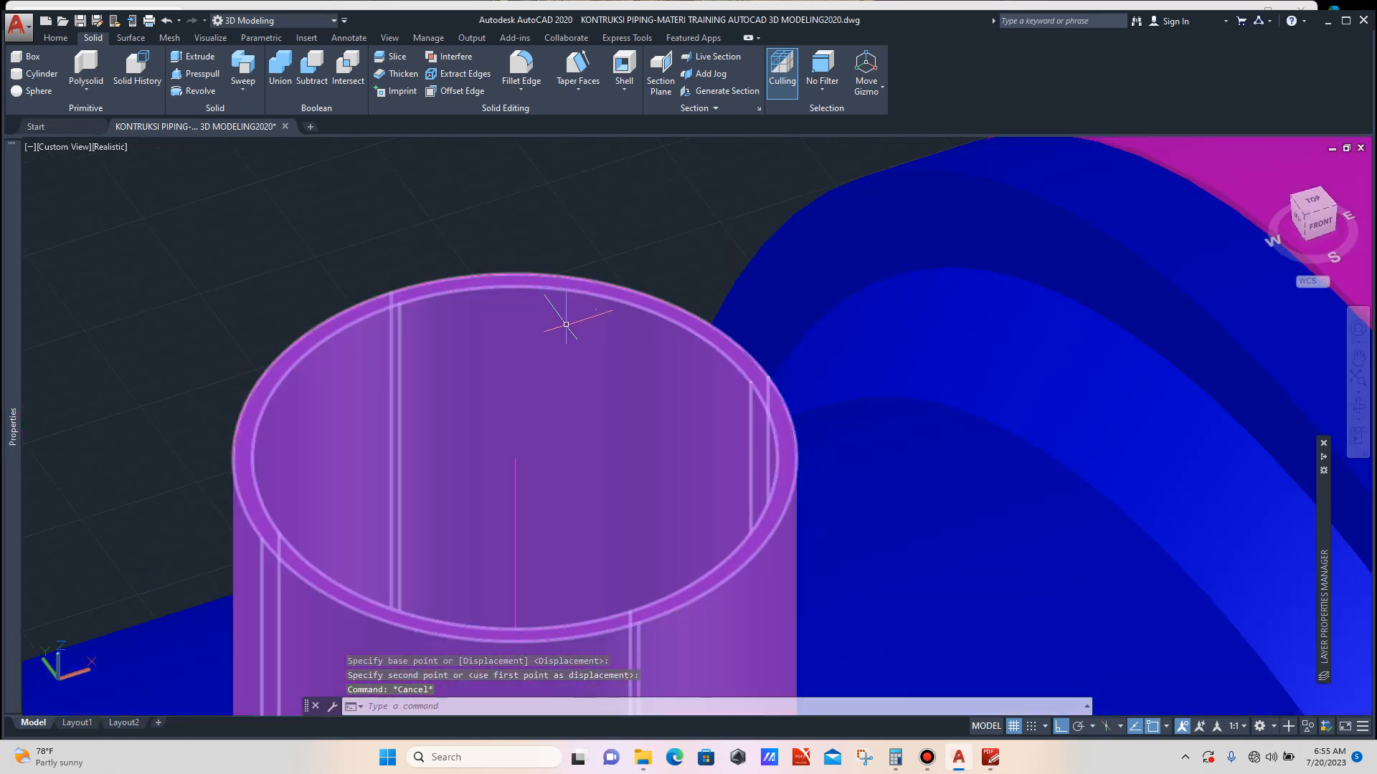
scroll(567, 345, down, 5)
scroll(574, 387, down, 4)
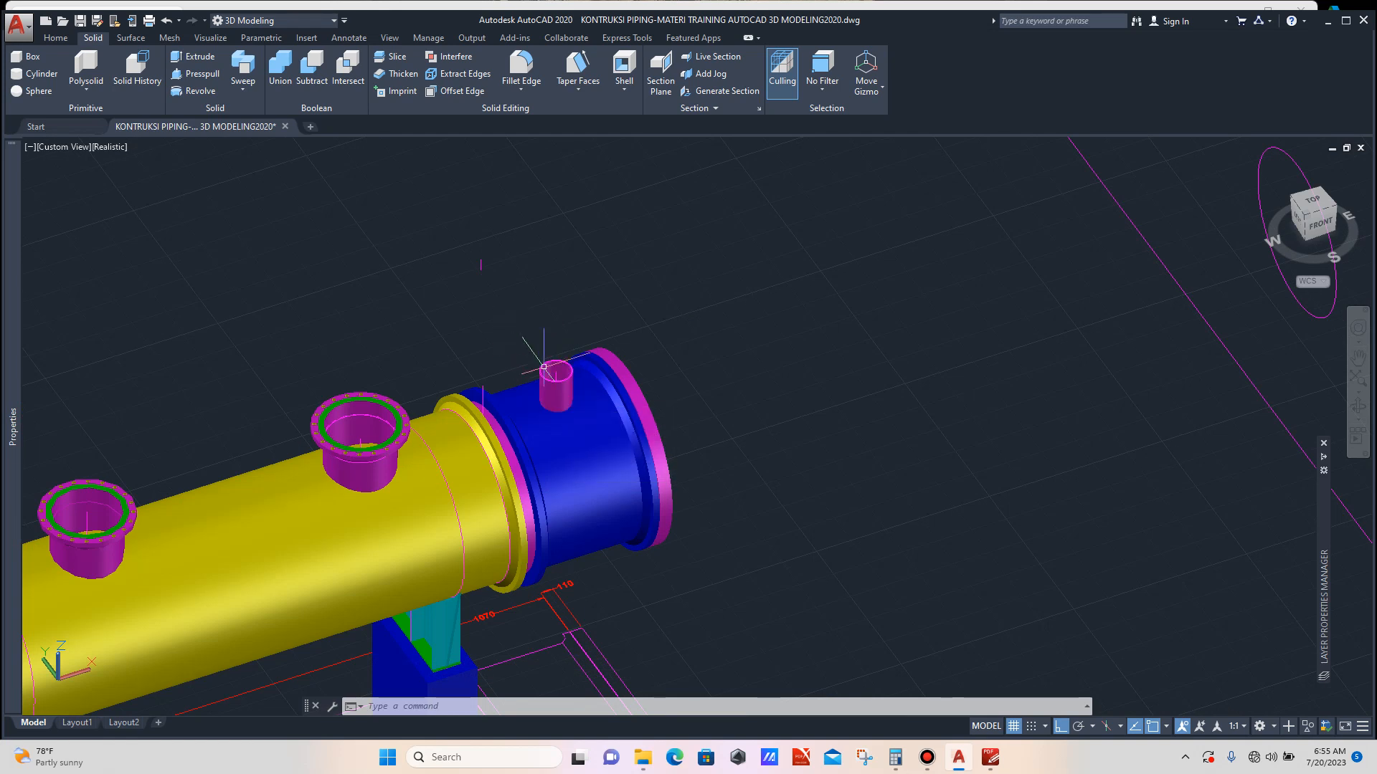
Copy the large vertical circle standing beyond the channel end, placing the copy closer to the exchanger along the X axis.
scroll(556, 388, up, 3)
scroll(556, 388, down, 4)
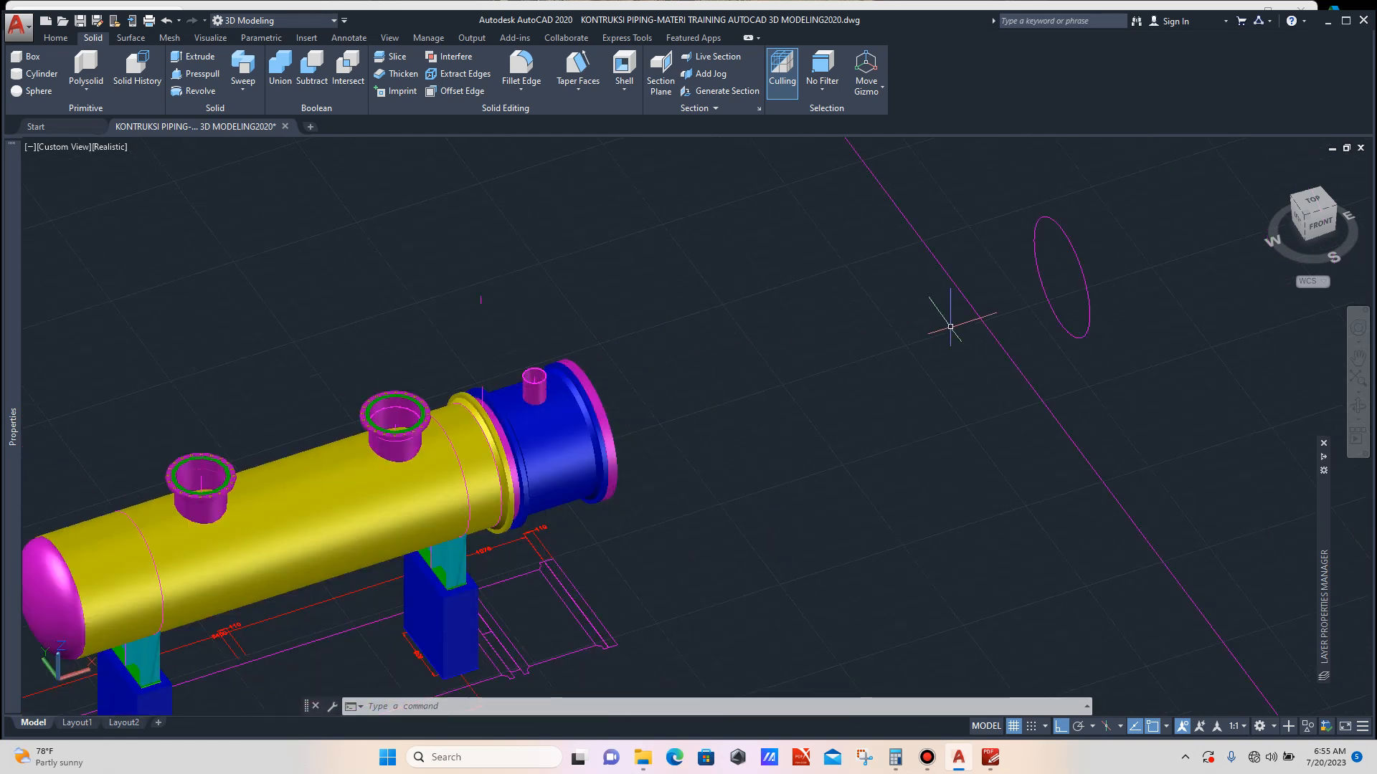
click(1091, 260)
click(954, 333)
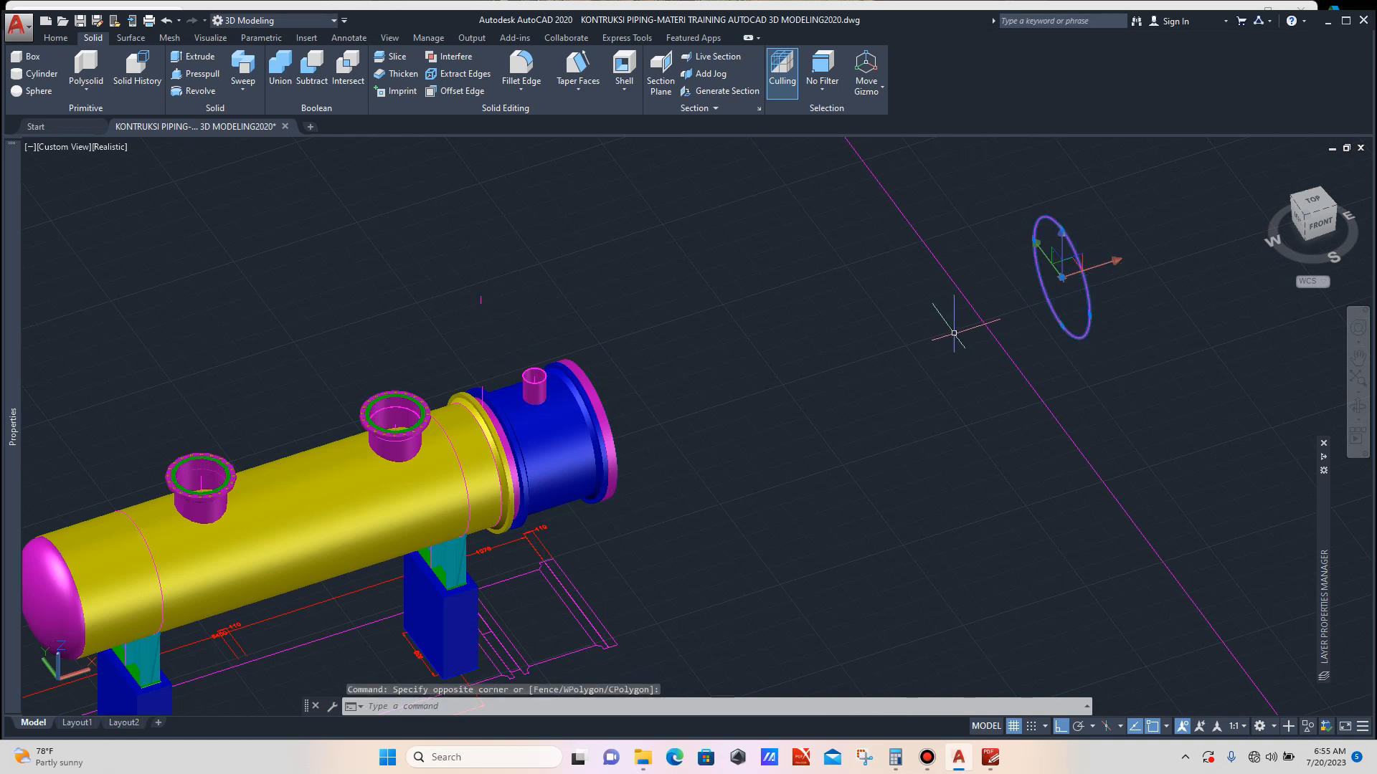
text(co)
key(Return)
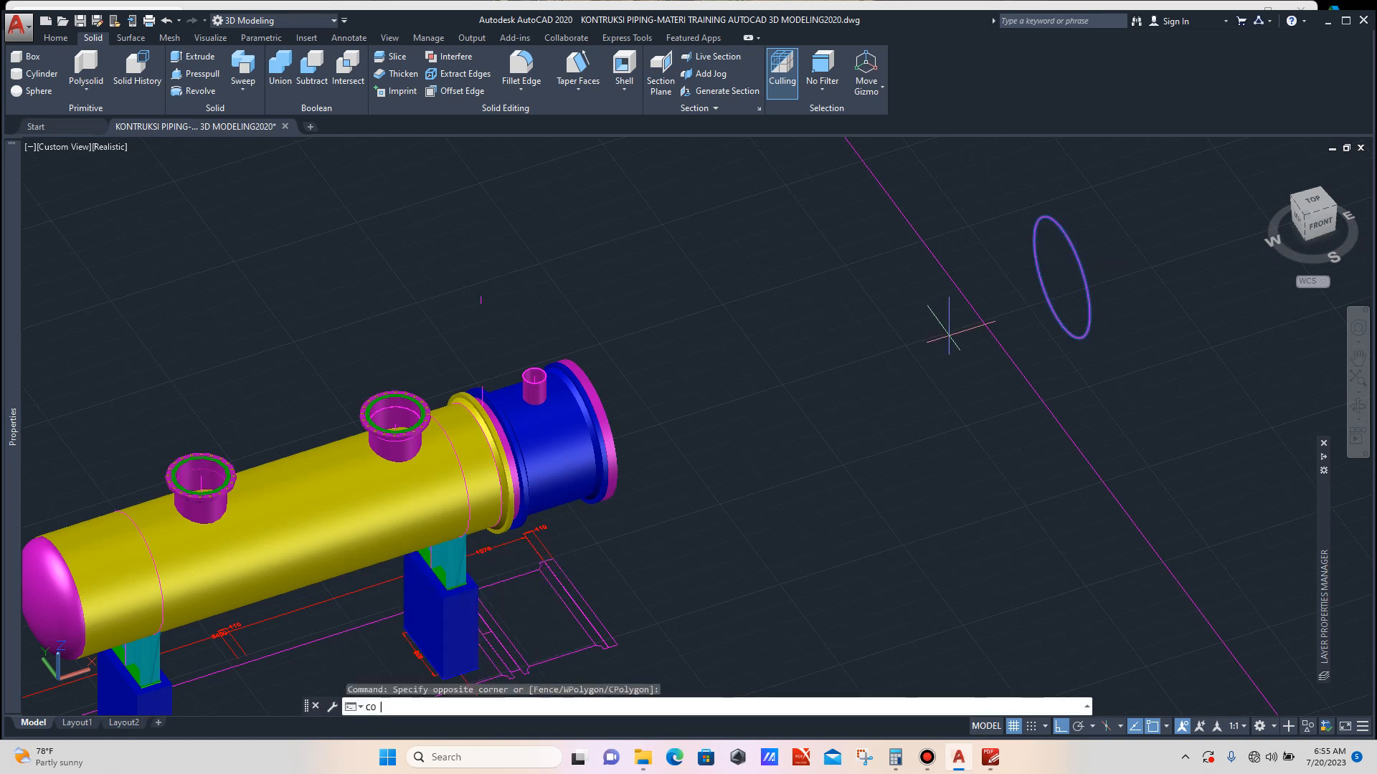
click(950, 362)
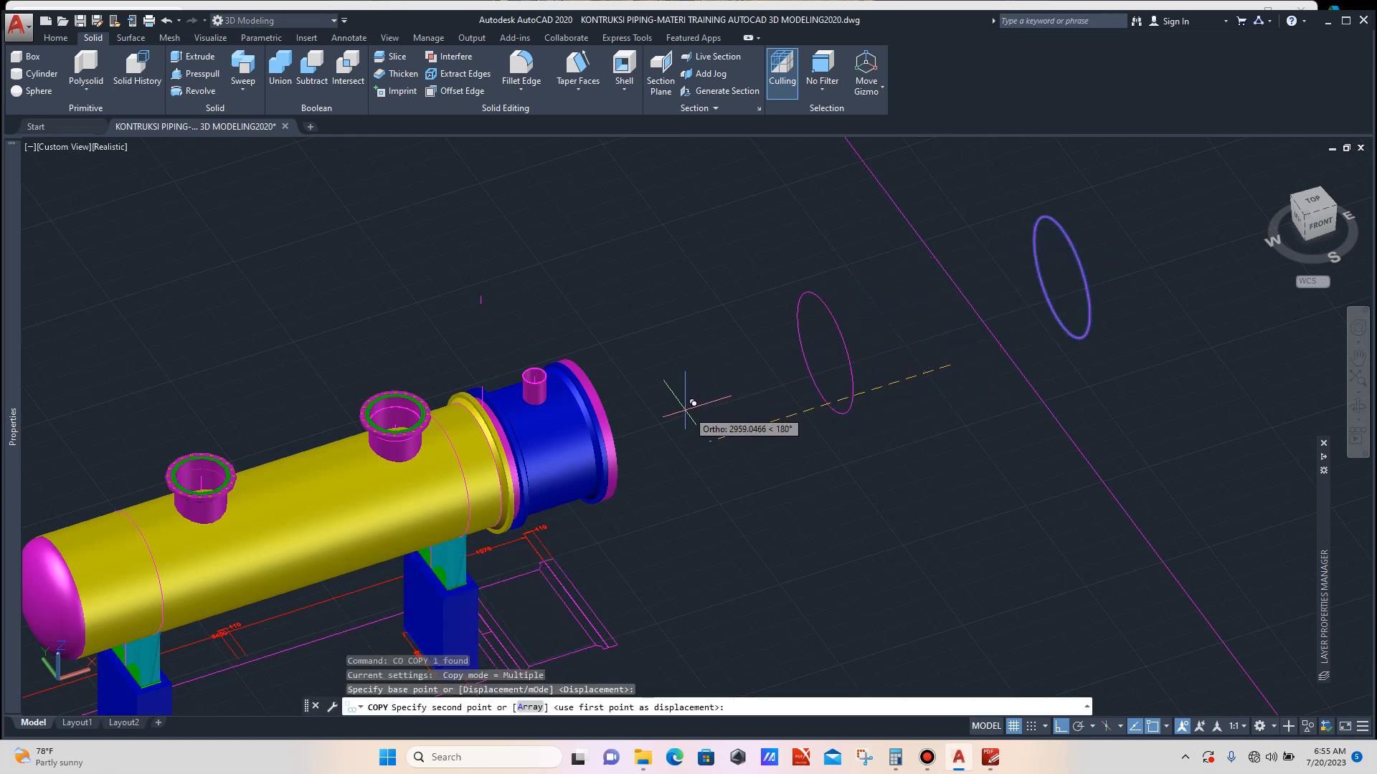
click(664, 405)
key(Escape)
Extrude the copied circle lengthwise through the whole exchanger, ending just past the domed head of the shell.
click(807, 347)
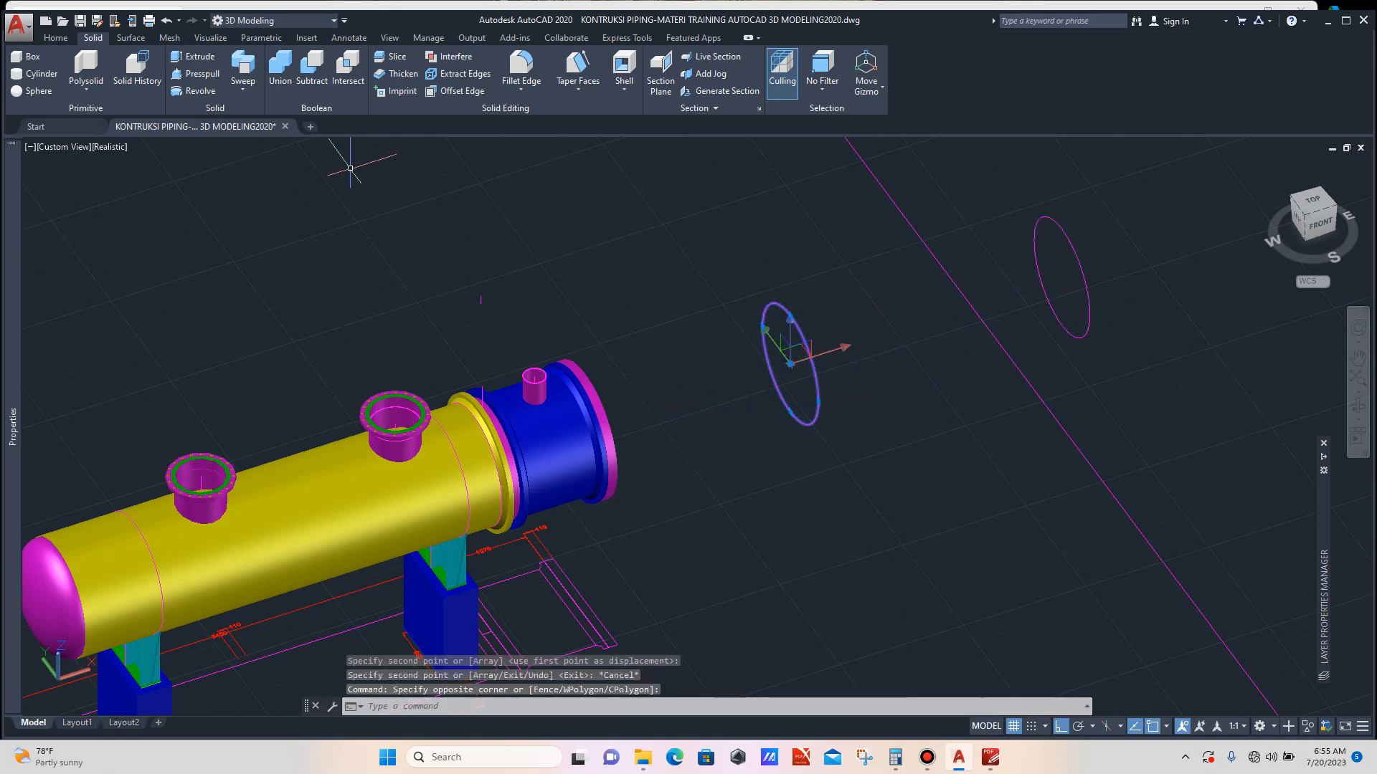
click(185, 57)
scroll(537, 208, down, 3)
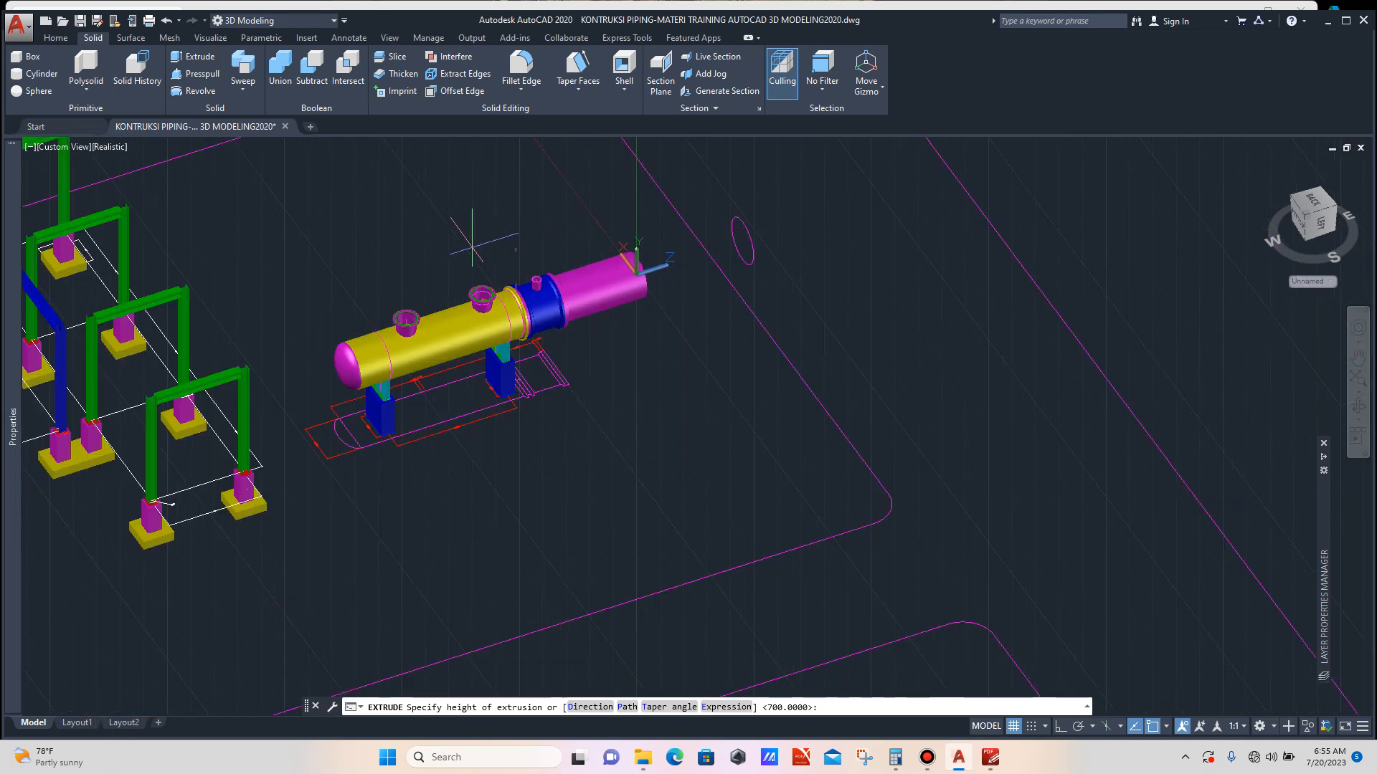
click(292, 326)
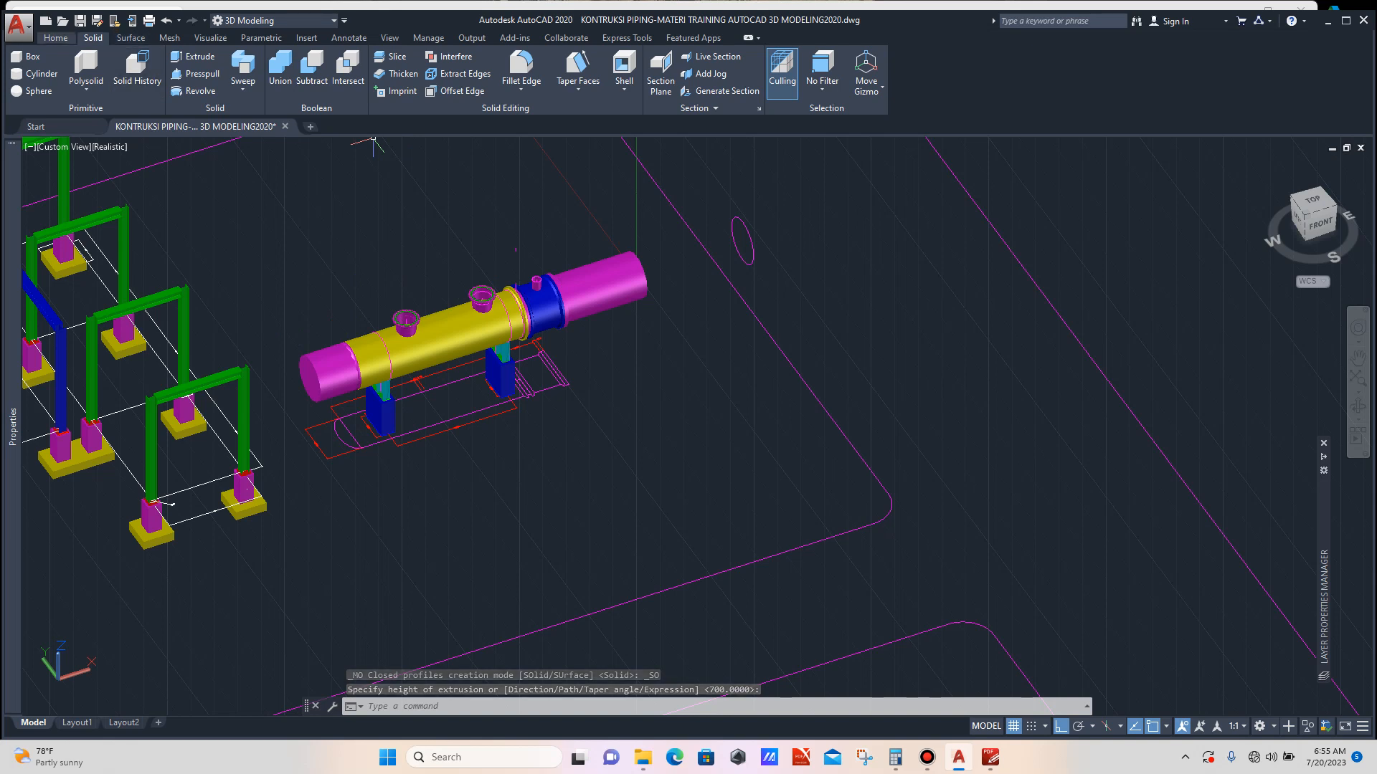
Subtract the long magenta cylinder running through the exchanger from the nozzle pipe on the channel.
click(55, 37)
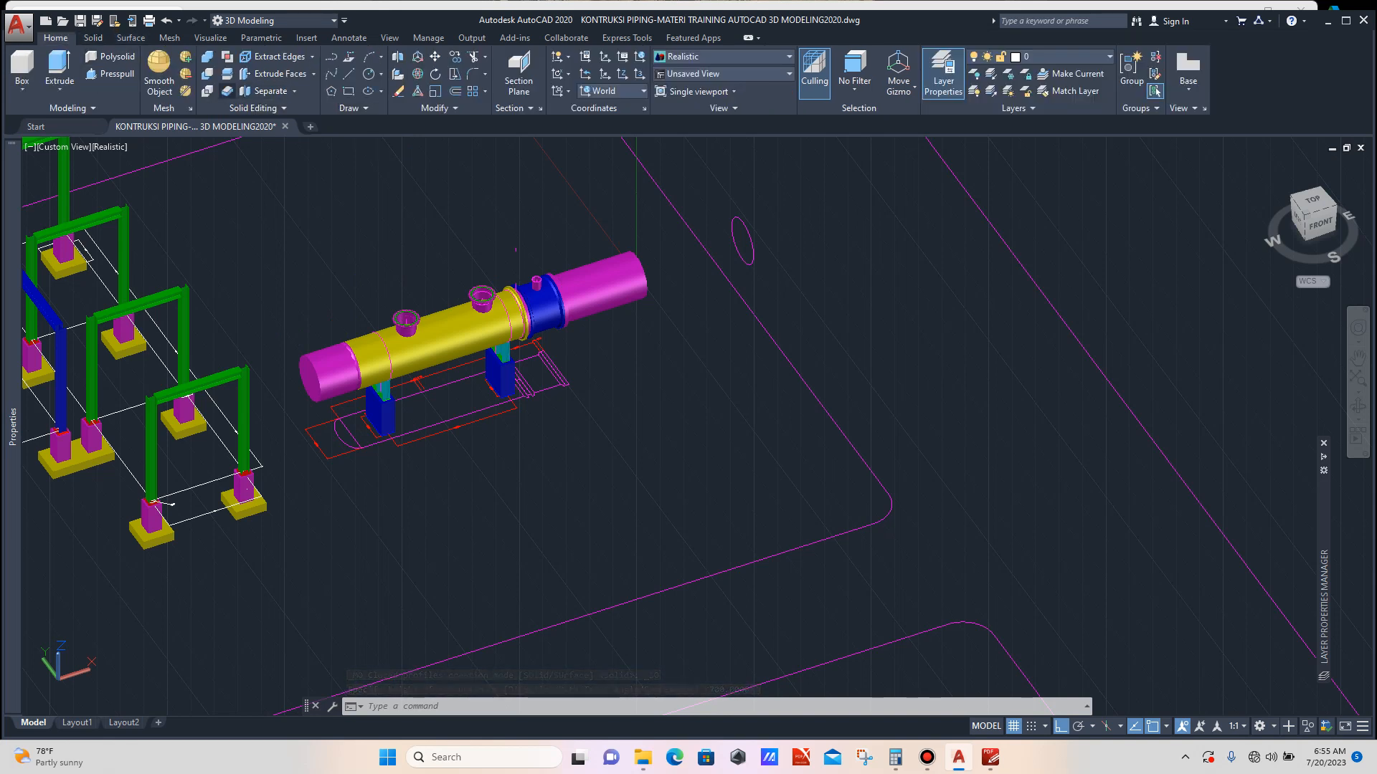
click(92, 38)
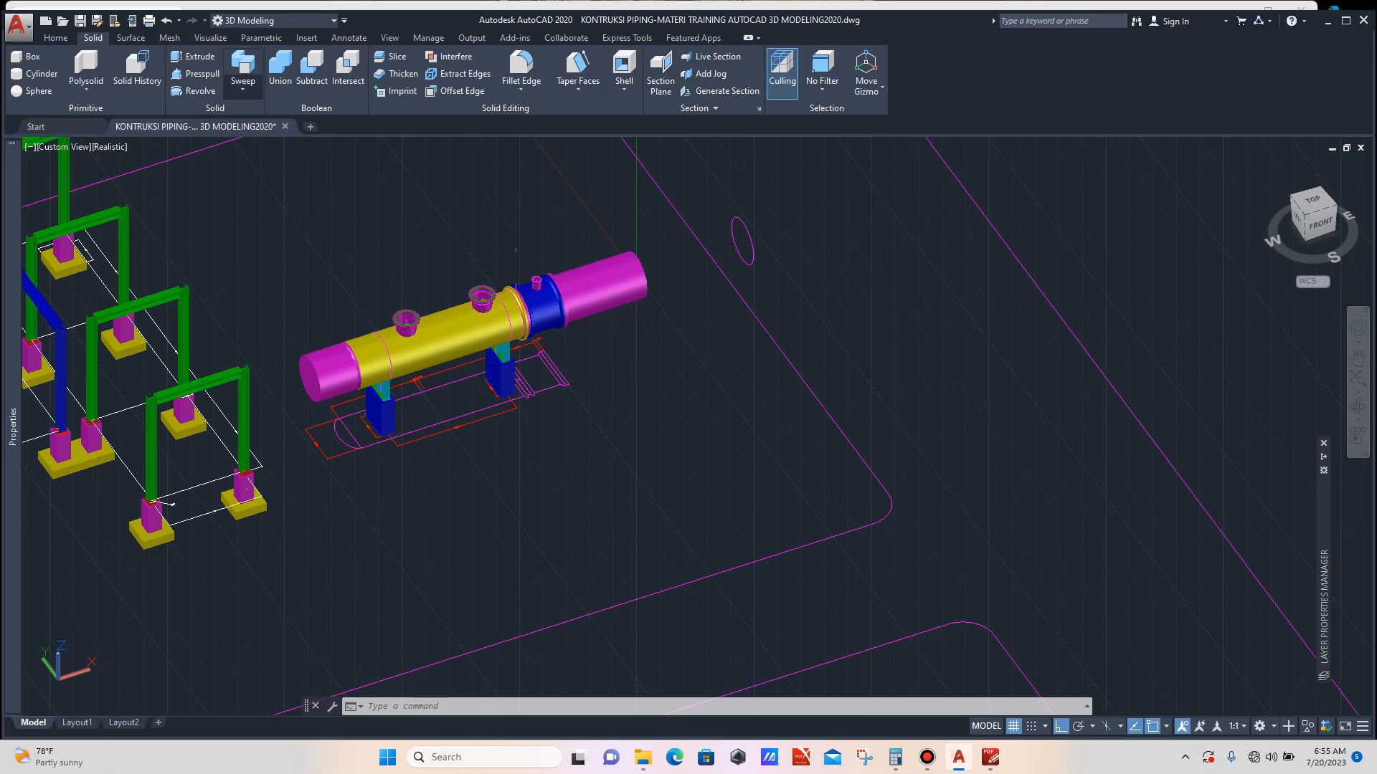
click(311, 68)
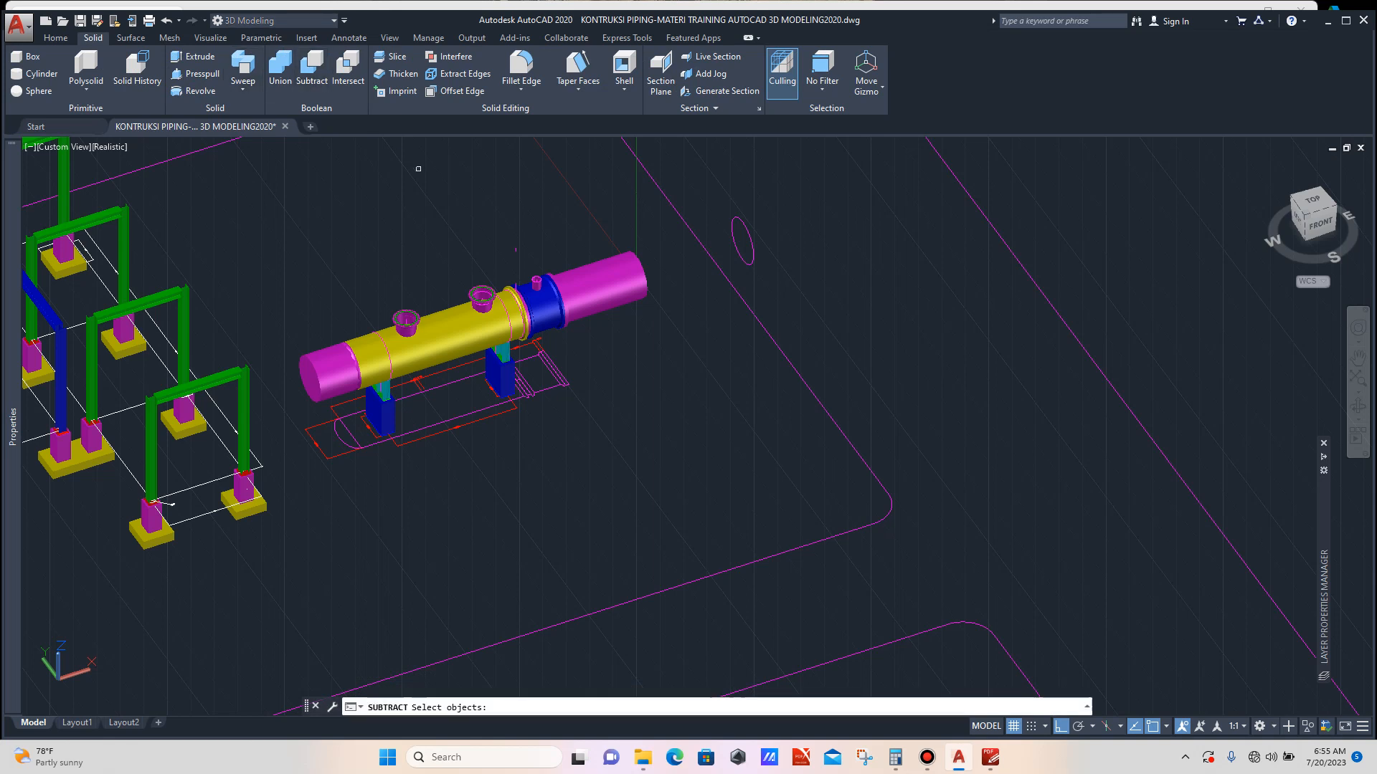
scroll(541, 258, up, 8)
click(541, 258)
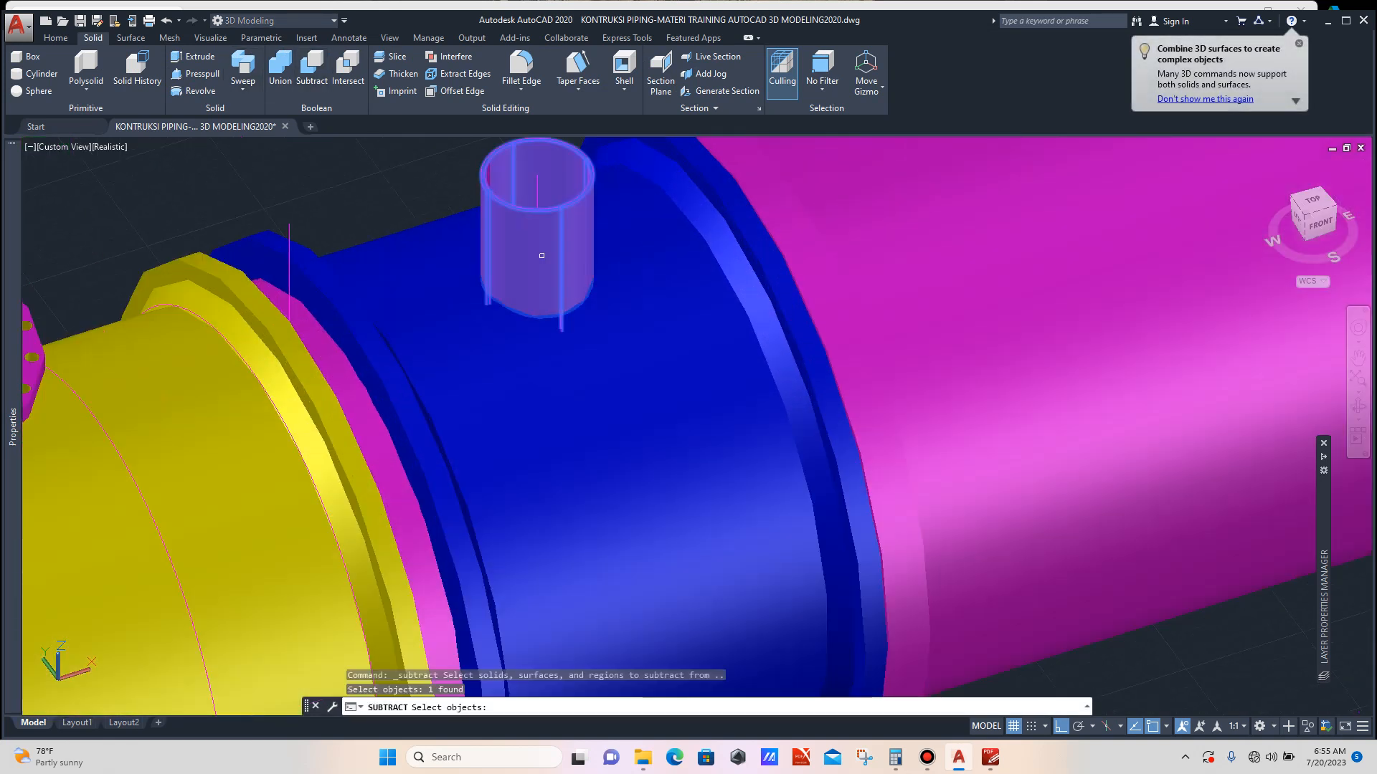
scroll(542, 259, down, 8)
key(Return)
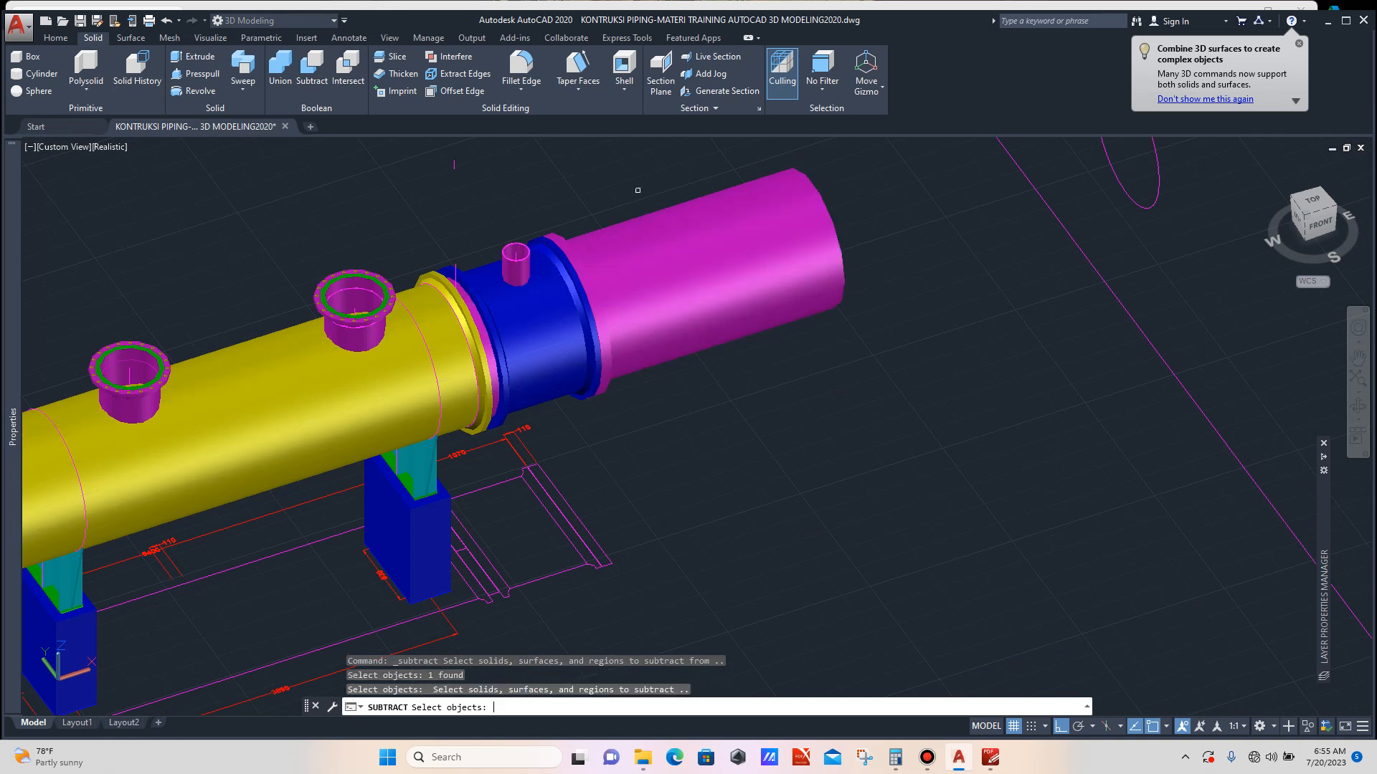
click(708, 255)
key(Return)
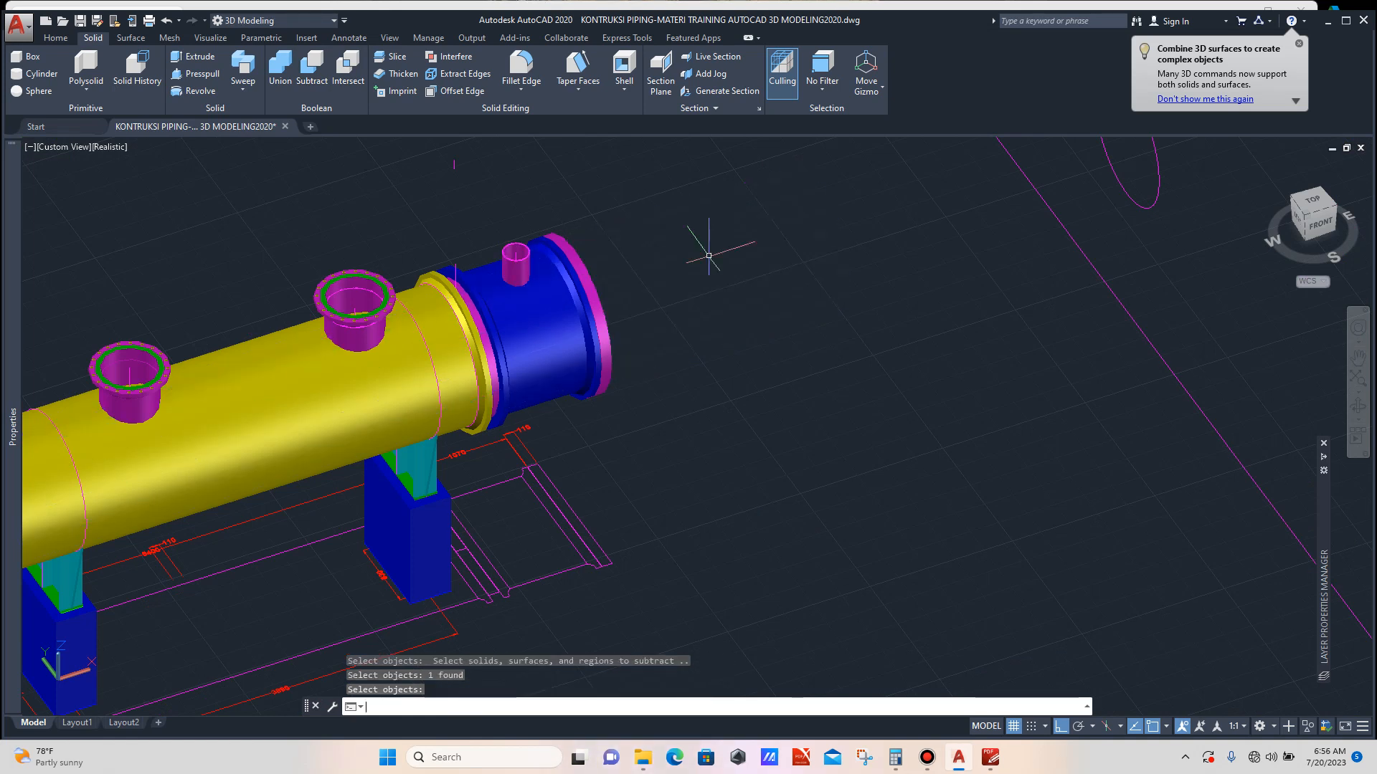
Copy the trimmed nozzle pipe along the X axis into the empty space beyond the channel end.
scroll(708, 256, down, 5)
scroll(385, 322, up, 10)
key(Return)
click(624, 276)
scroll(623, 276, down, 5)
text(m)
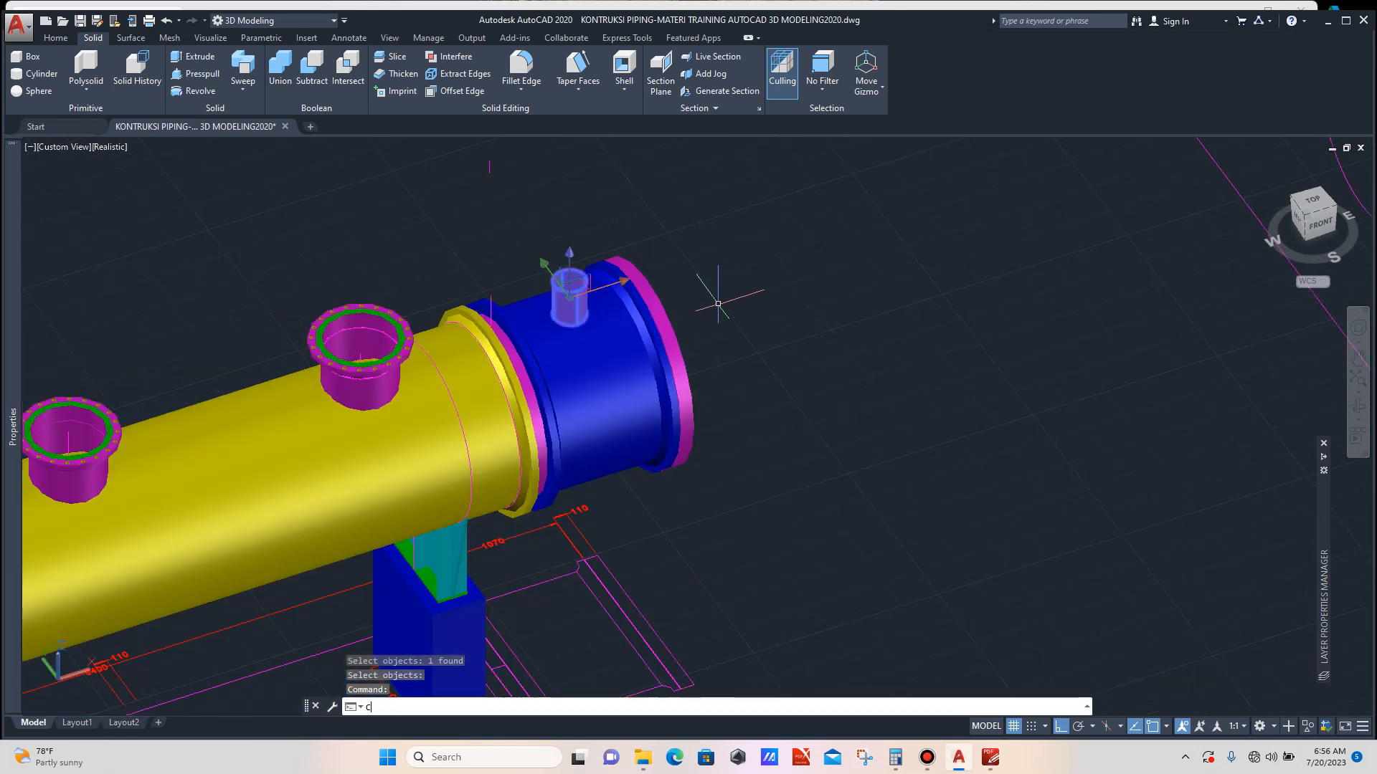
text(o)
key(Return)
scroll(718, 304, down, 5)
click(726, 312)
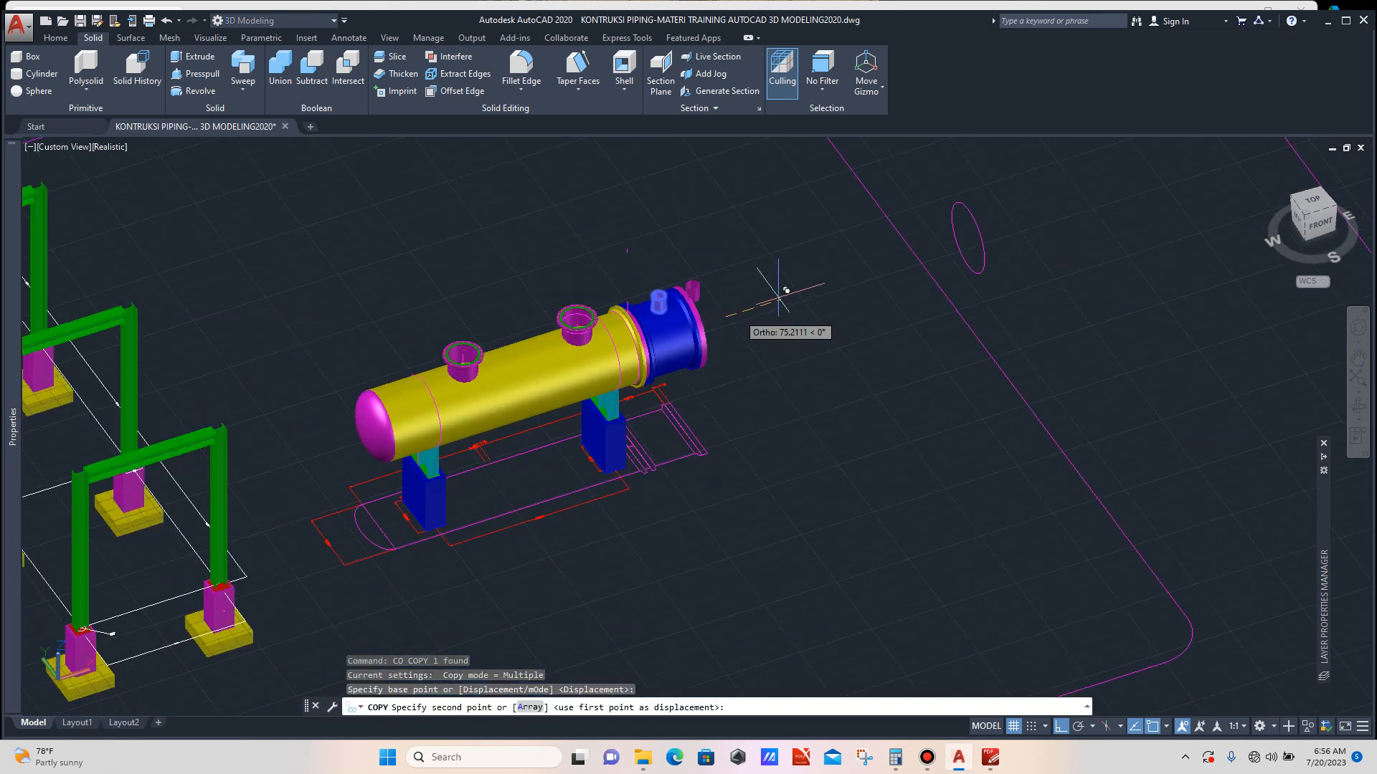
click(854, 274)
scroll(795, 259, up, 3)
key(Escape)
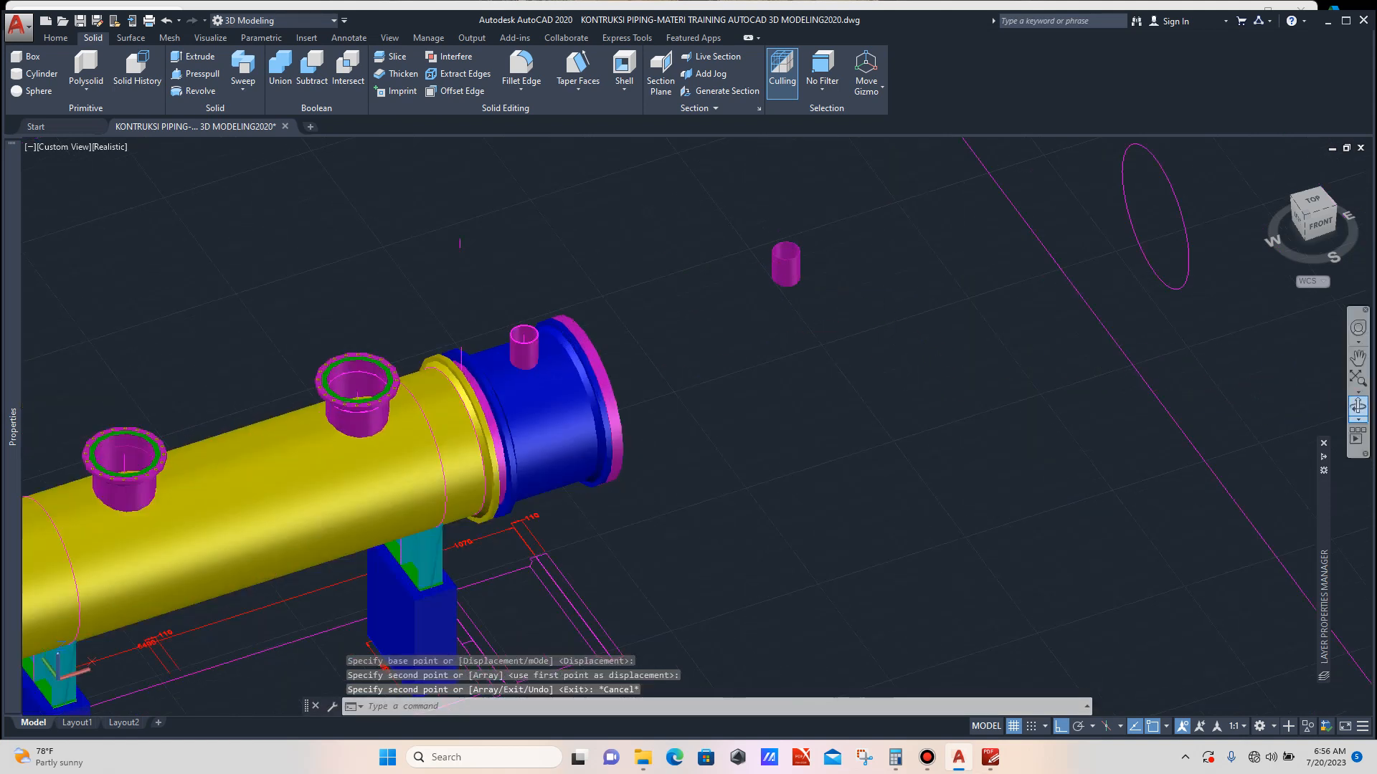
Examine the cut lower end of the copied nozzle pipe from below.
scroll(732, 208, up, 3)
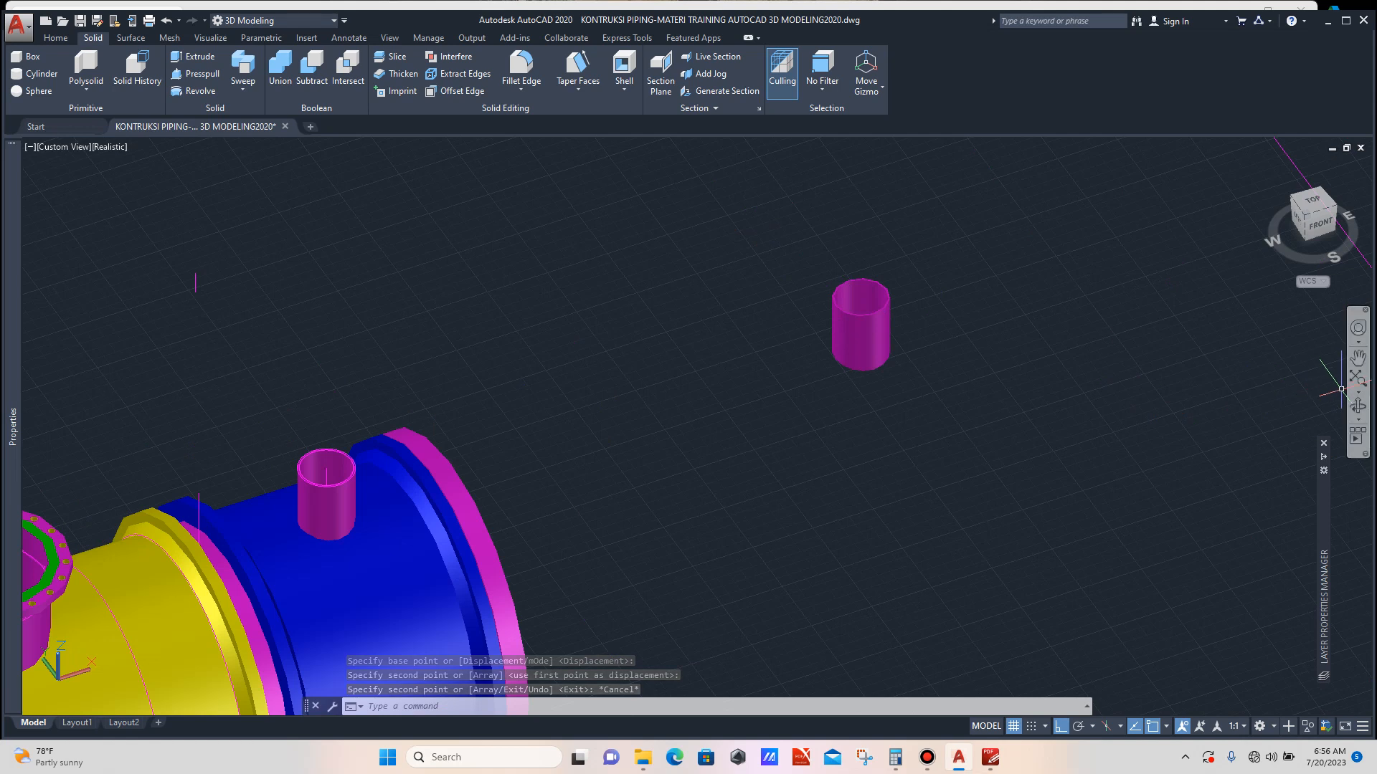
scroll(830, 305, up, 5)
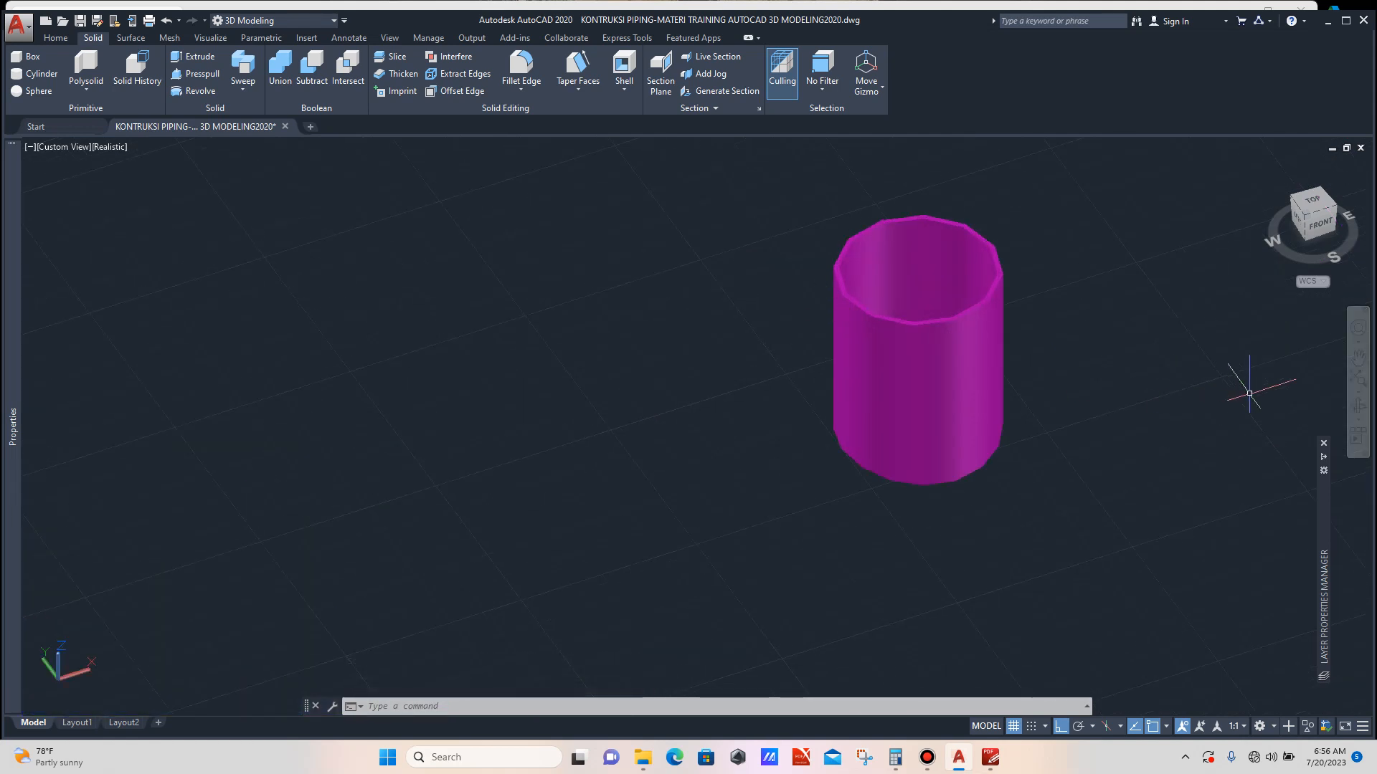
click(1358, 405)
drag(1176, 423, 1316, 274)
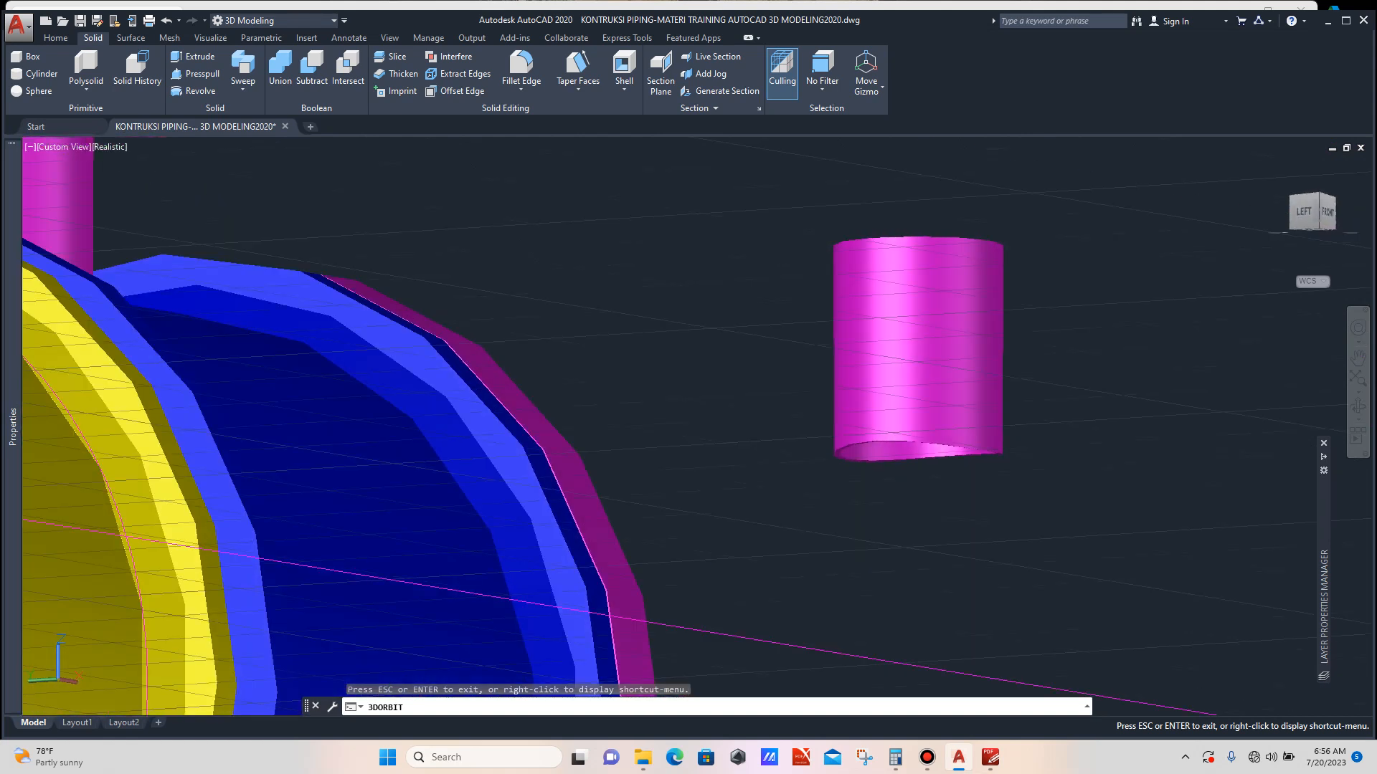
scroll(939, 459, up, 4)
scroll(839, 455, down, 7)
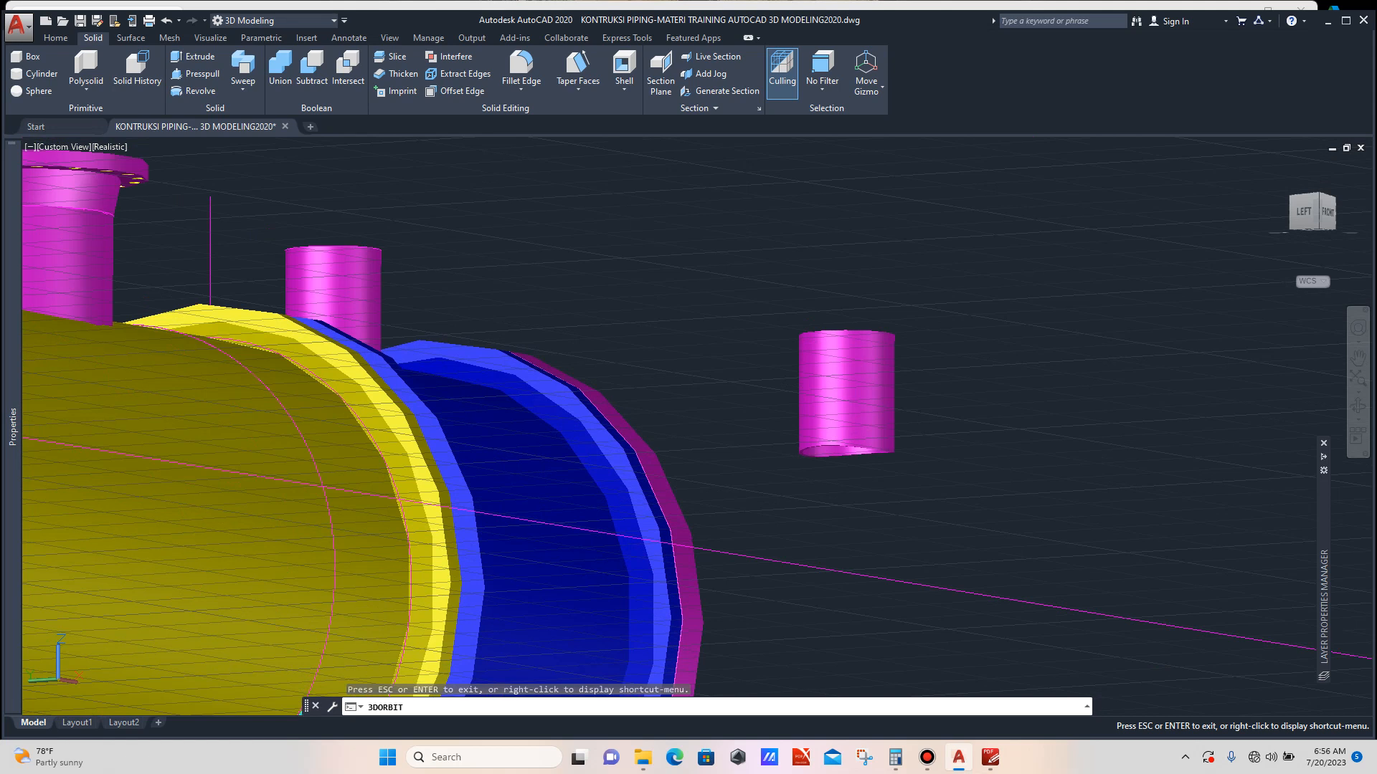
scroll(810, 452, down, 3)
drag(810, 452, 753, 575)
scroll(767, 342, down, 4)
key(Escape)
Erase the copied nozzle pipe beyond the channel end.
scroll(789, 359, up, 3)
click(842, 326)
click(752, 434)
key(Delete)
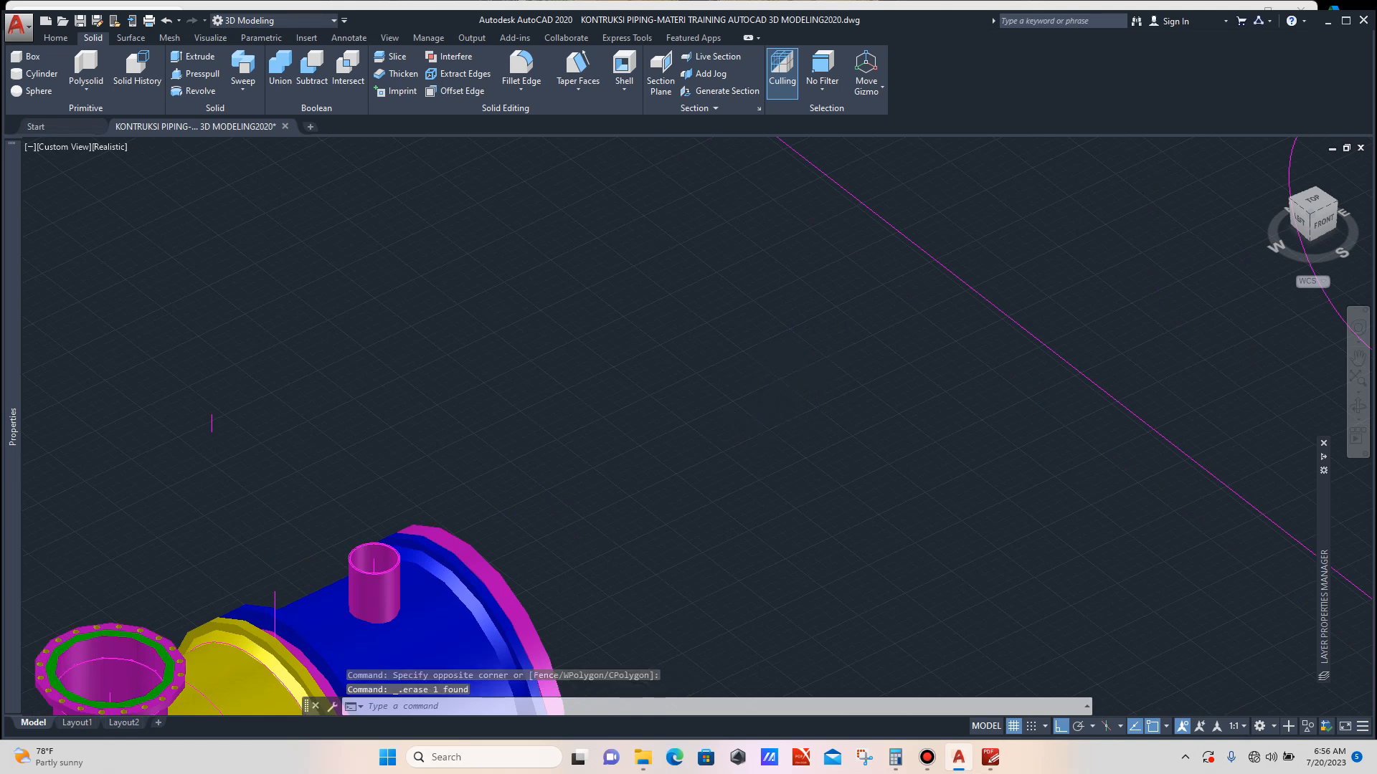
scroll(753, 369, down, 3)
scroll(651, 423, up, 4)
scroll(601, 456, up, 5)
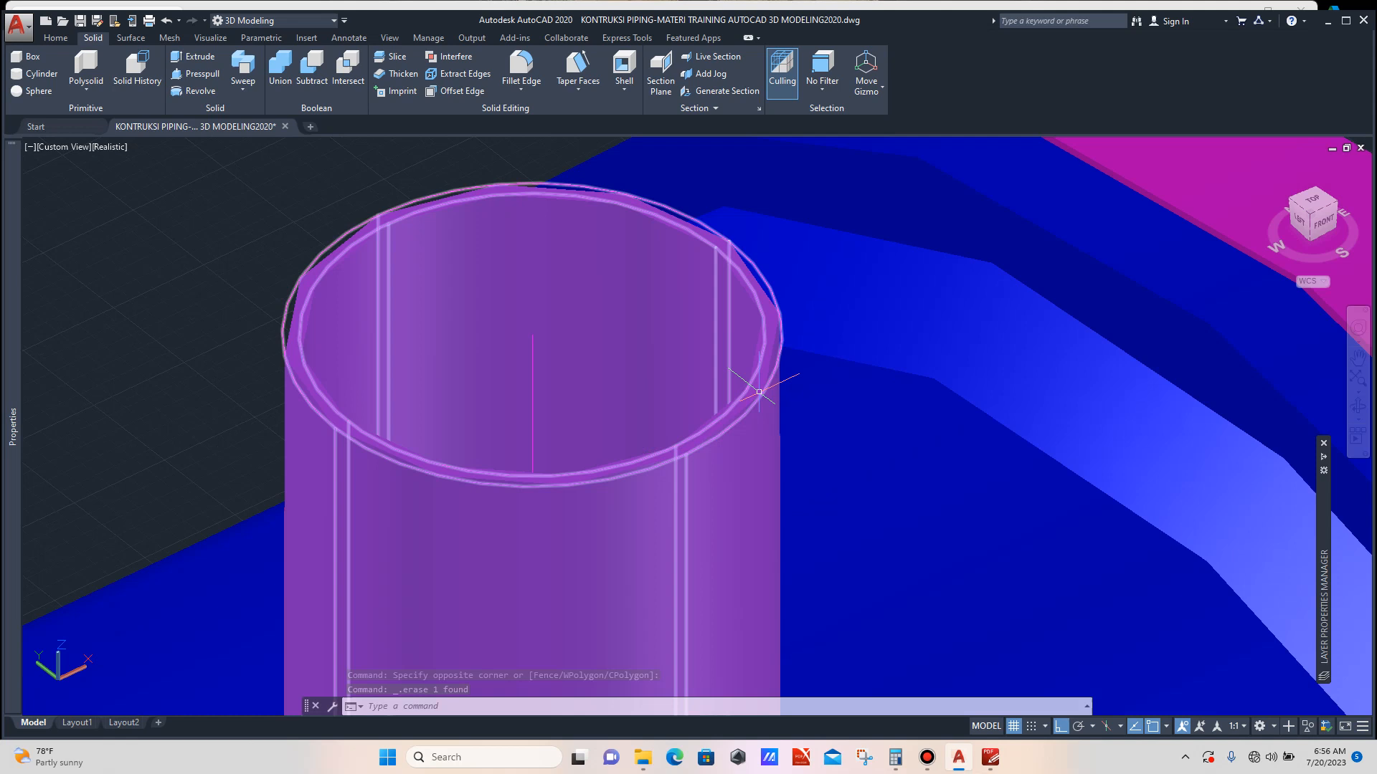
click(760, 398)
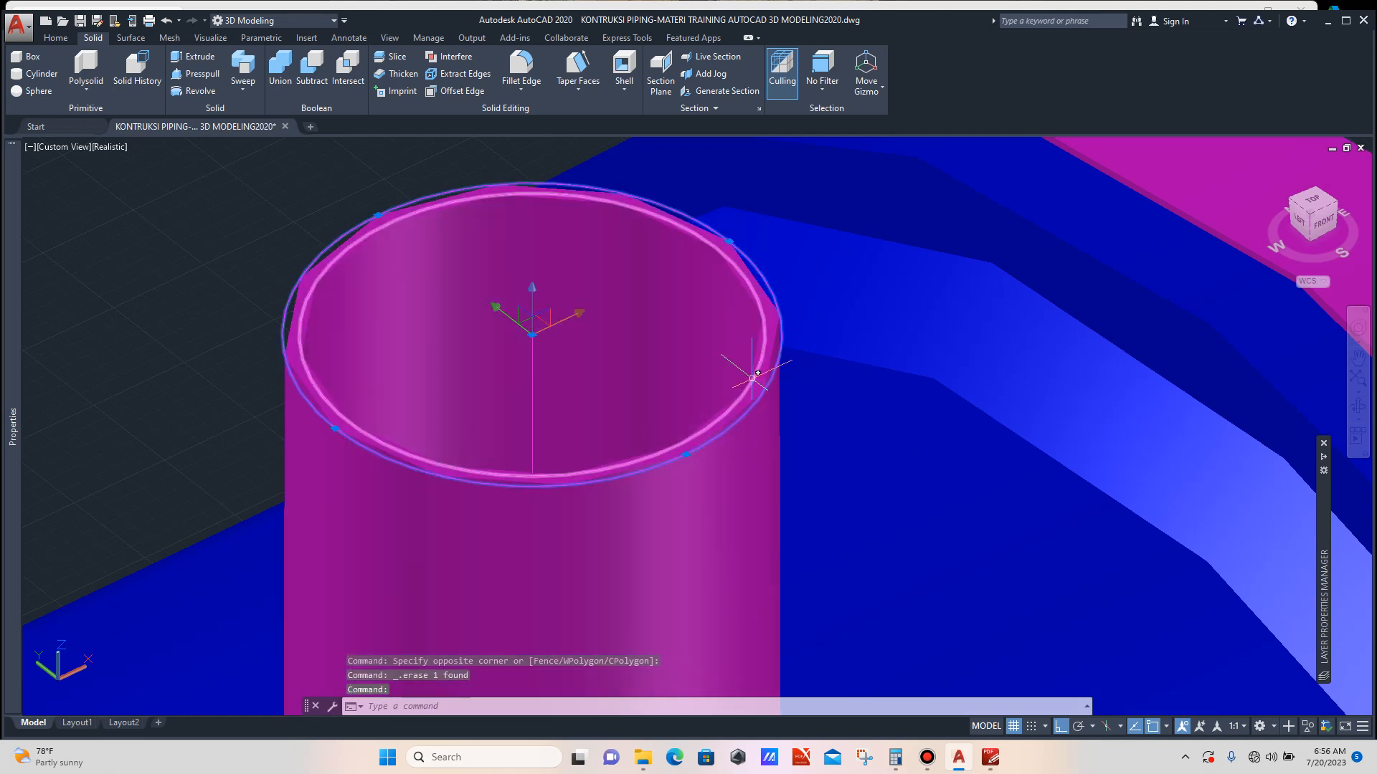
click(746, 380)
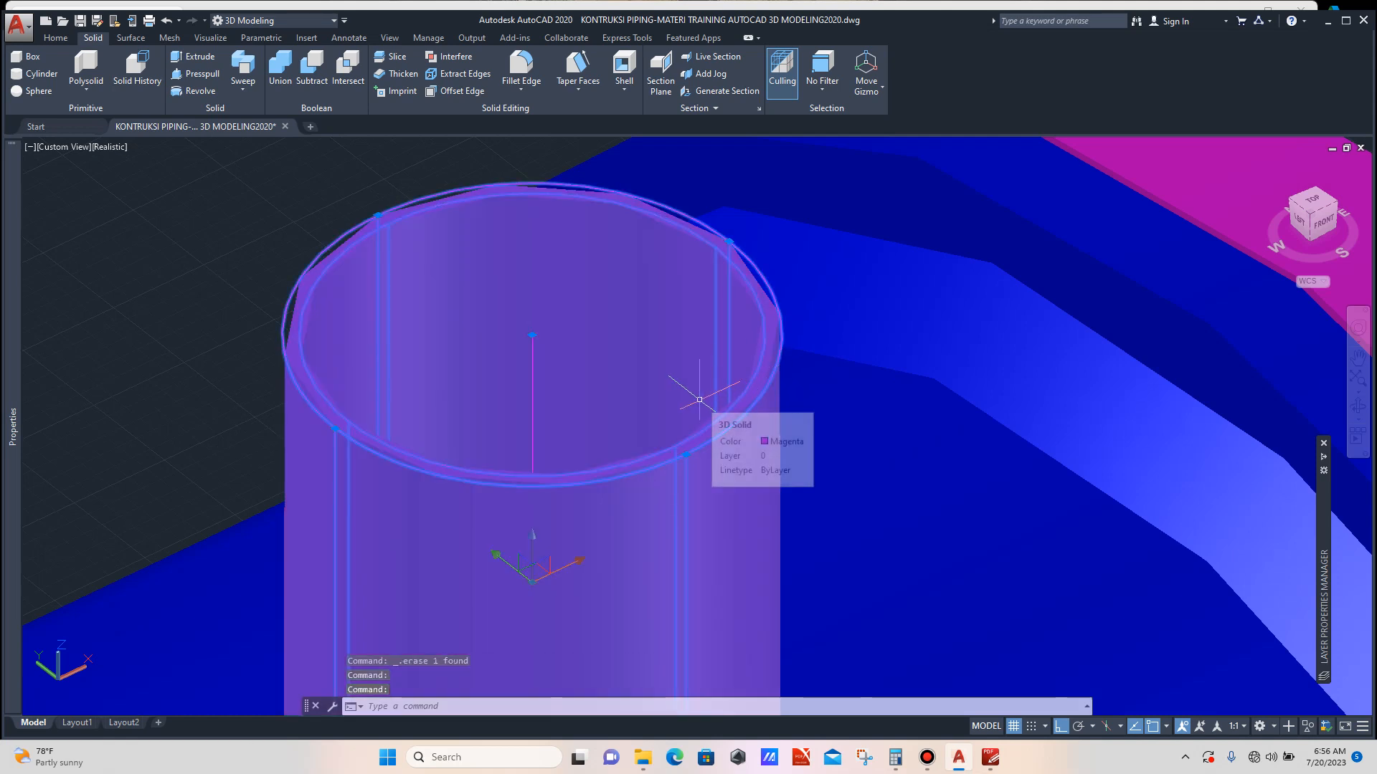
key(Escape)
scroll(338, 259, up, 3)
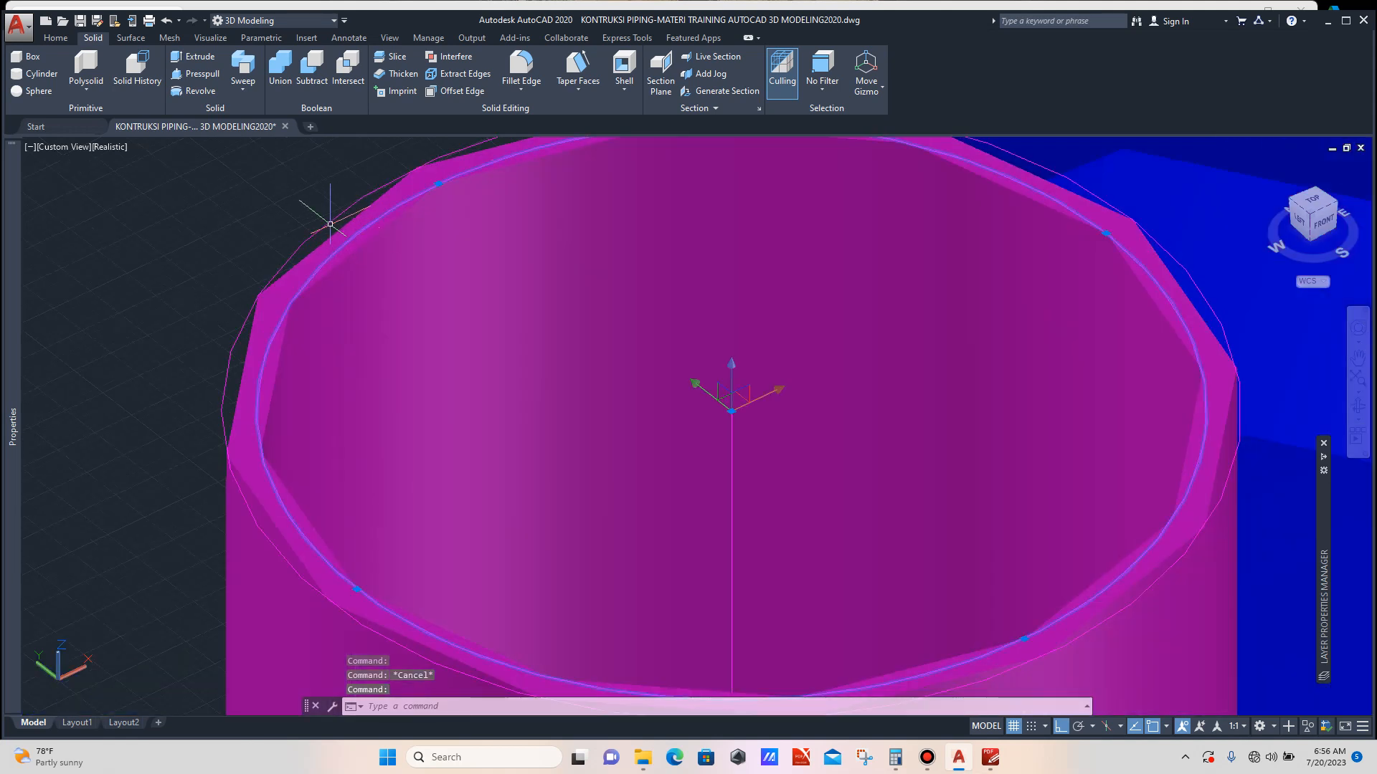
click(330, 222)
scroll(329, 221, down, 5)
key(Escape)
scroll(428, 338, up, 3)
key(Escape)
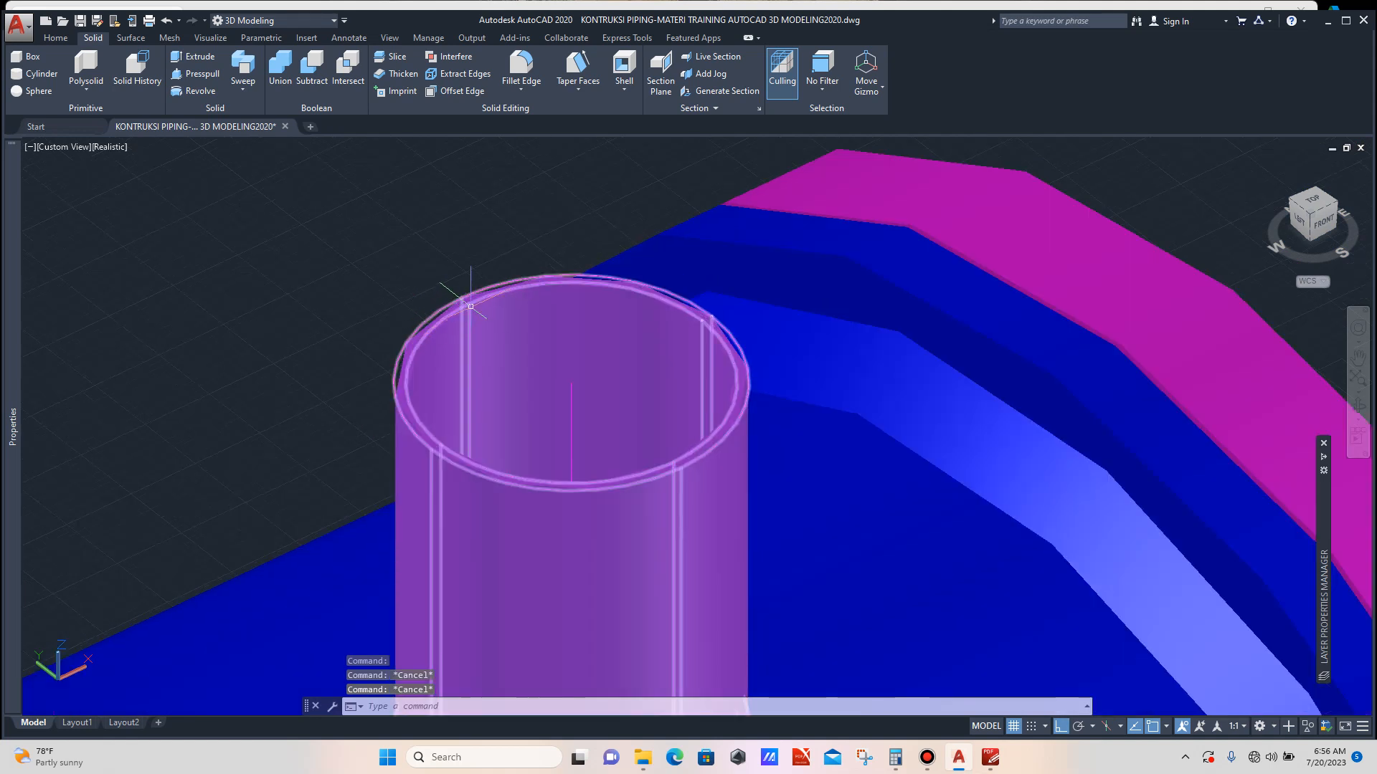
click(508, 256)
scroll(496, 304, down, 4)
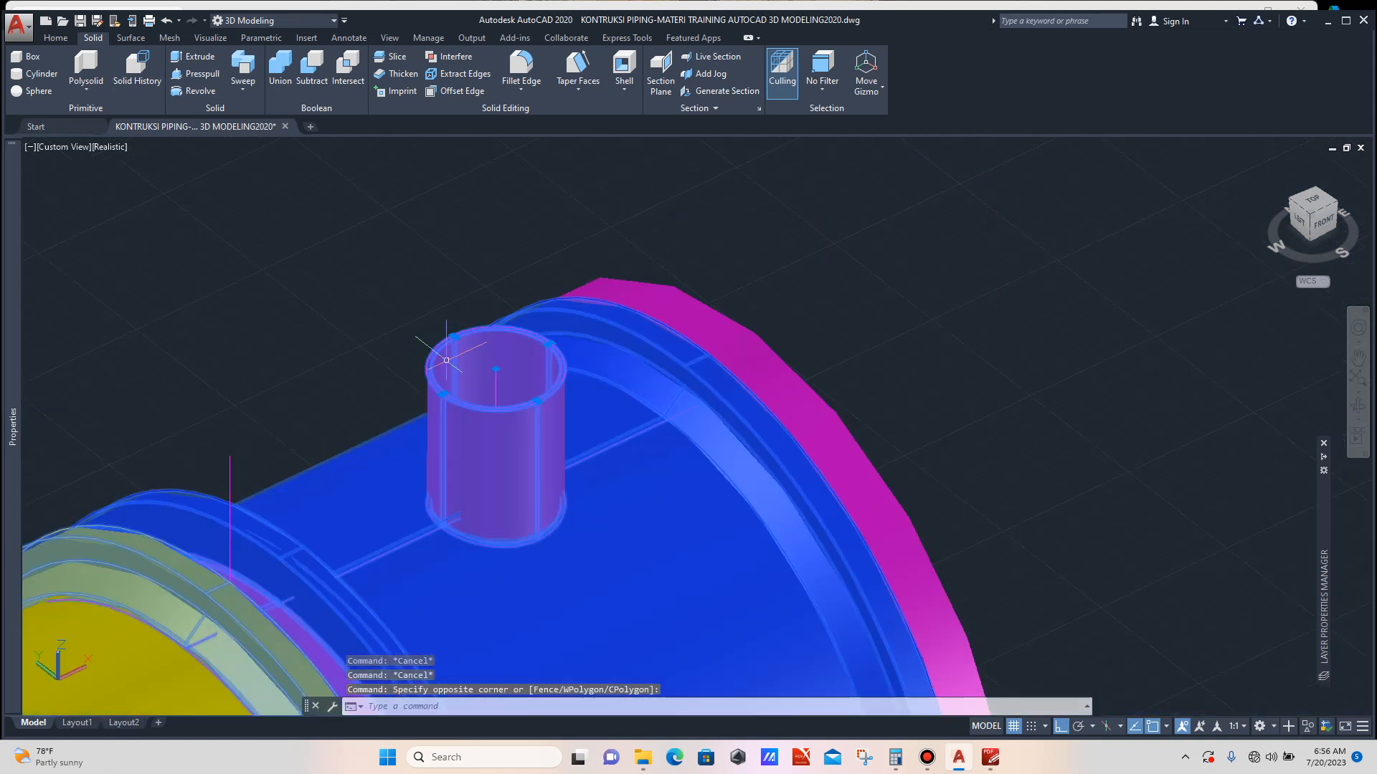
key(Escape)
Copy the channel nozzle pipe with its two rim circles along the Y axis, from the rim centre to the lower end of the separate vertical line.
scroll(440, 338, up, 4)
click(452, 299)
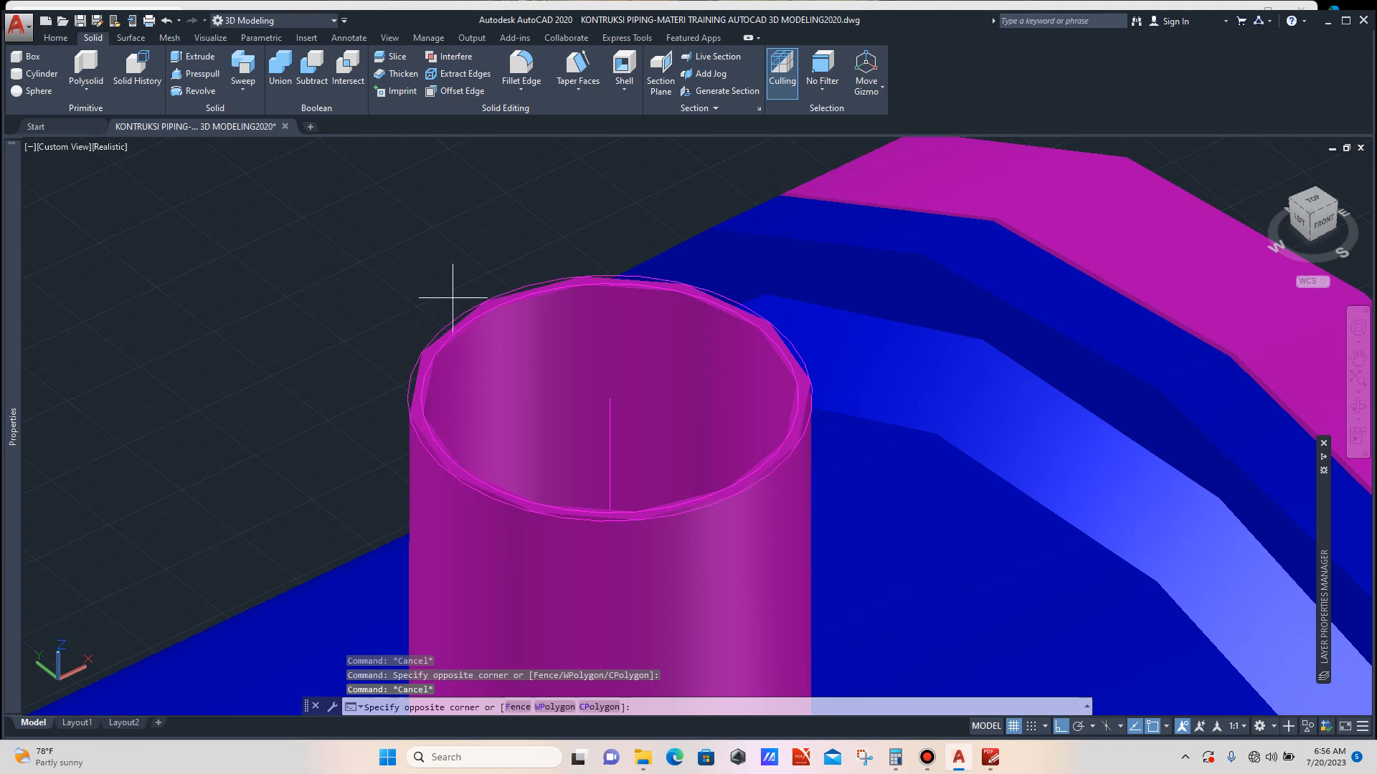
click(434, 350)
scroll(422, 424, down, 3)
scroll(440, 323, down, 3)
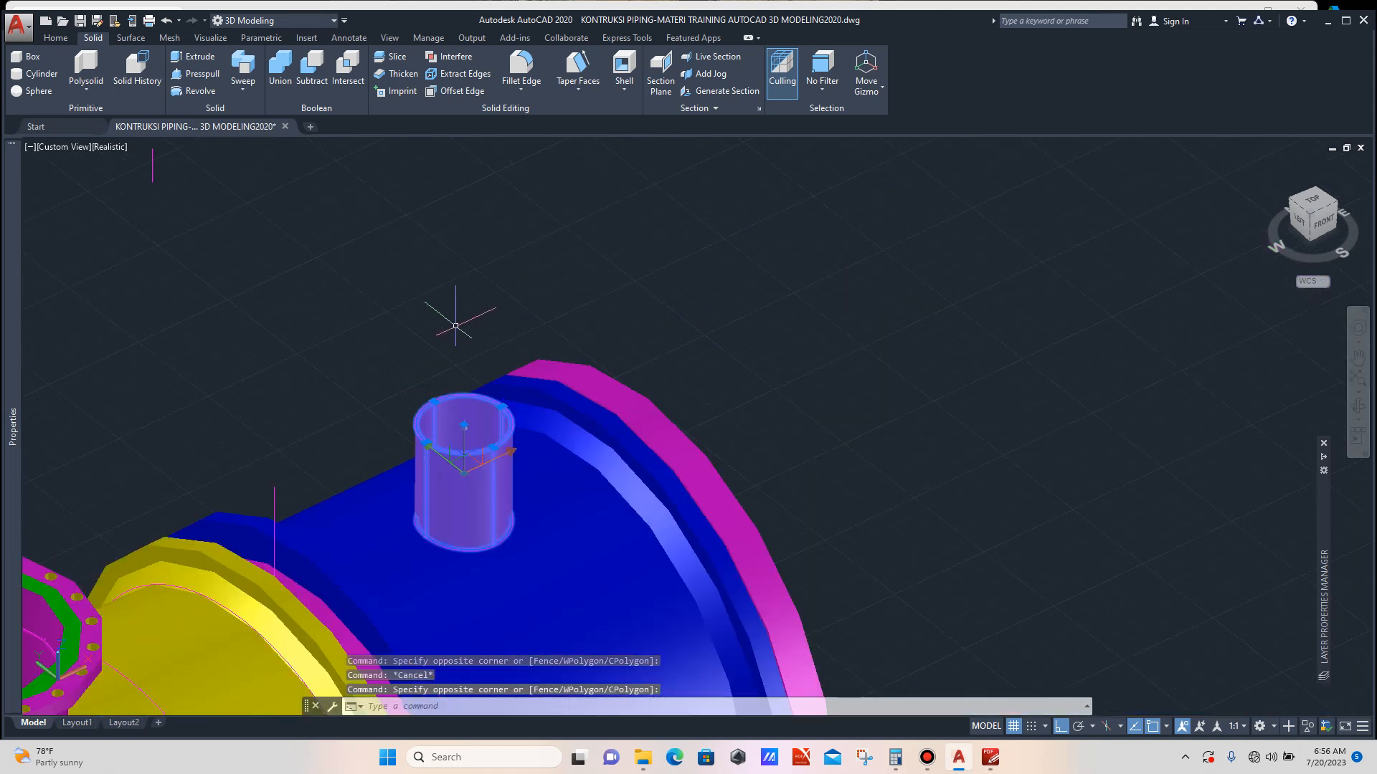
text(co)
key(Return)
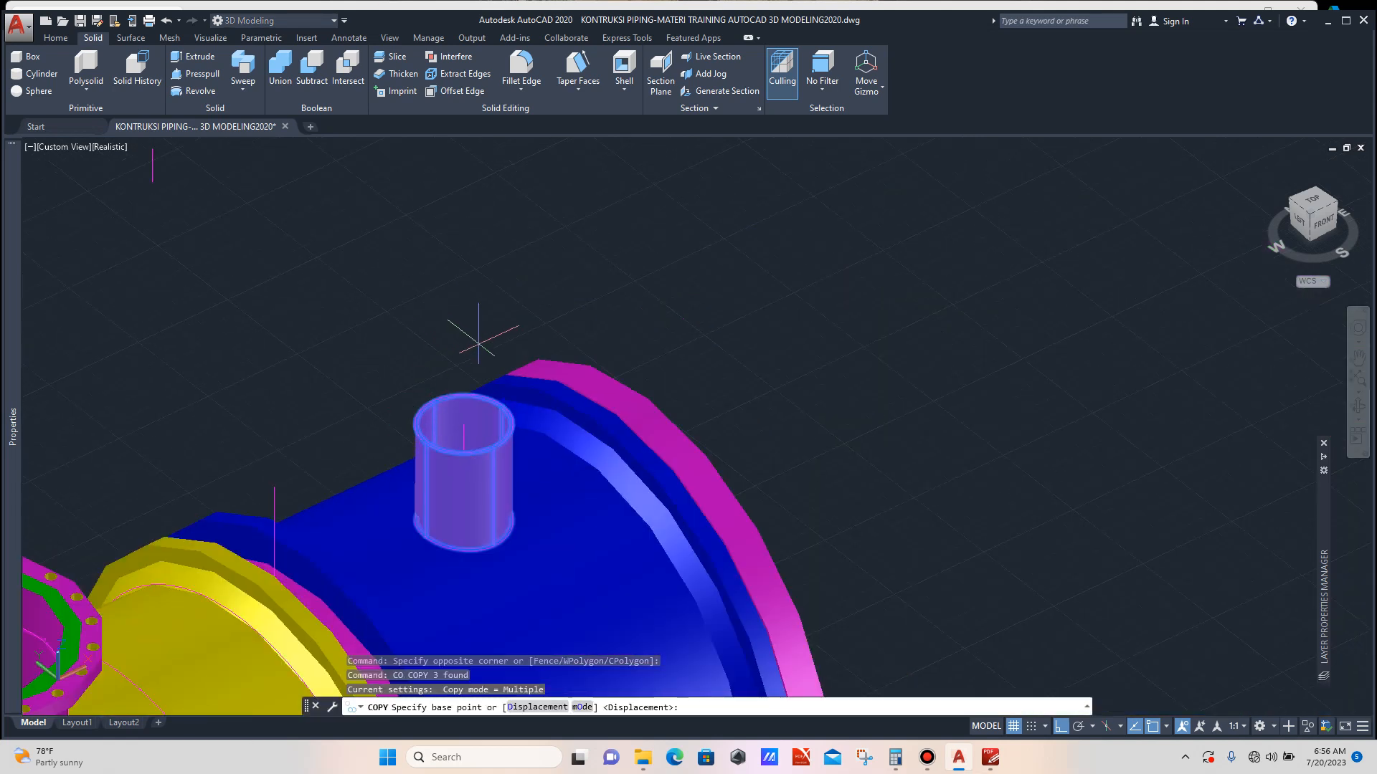
click(464, 414)
scroll(444, 389, down, 4)
scroll(399, 375, up, 2)
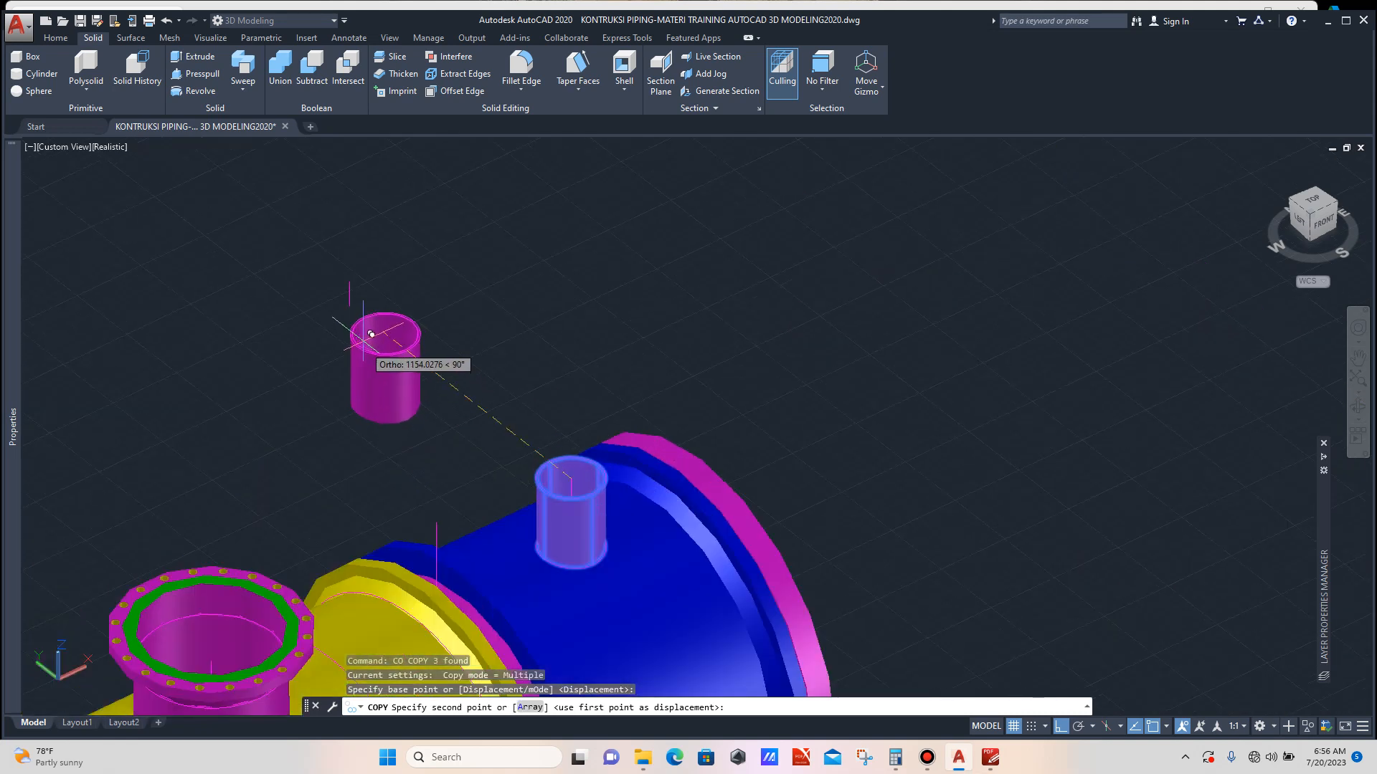
click(357, 299)
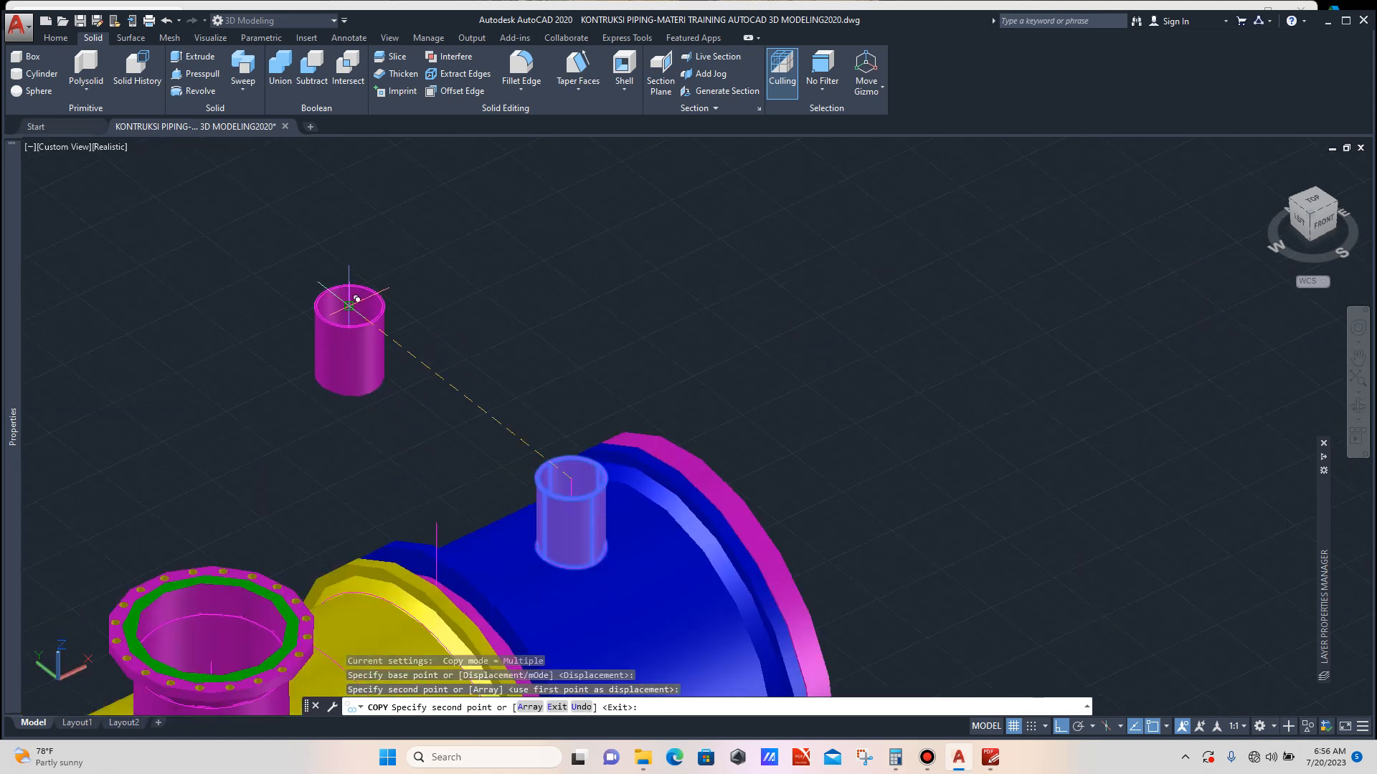
key(Escape)
Erase the solid pipe from the new copy, keeping its two circles around the vertical line.
scroll(360, 337, up, 2)
click(466, 360)
click(363, 428)
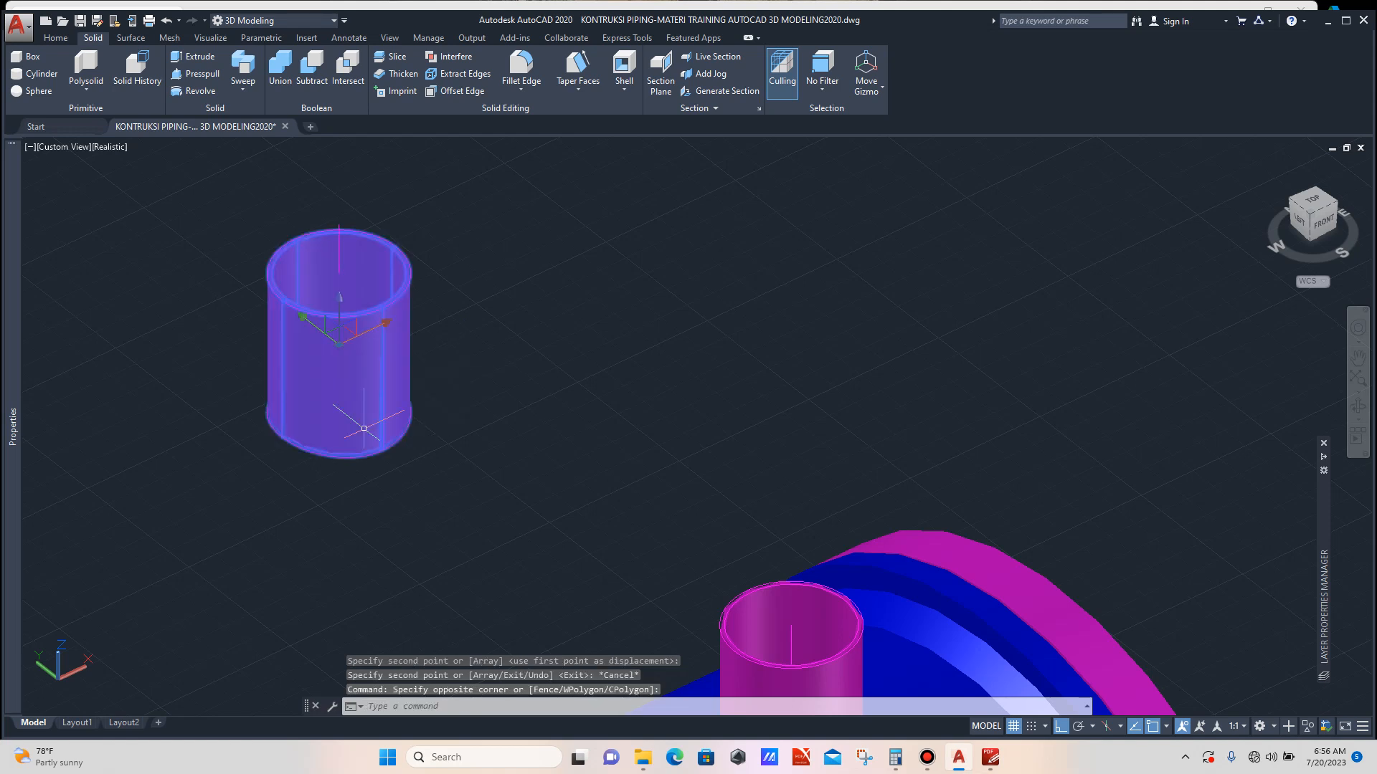
key(Delete)
scroll(439, 406, down, 2)
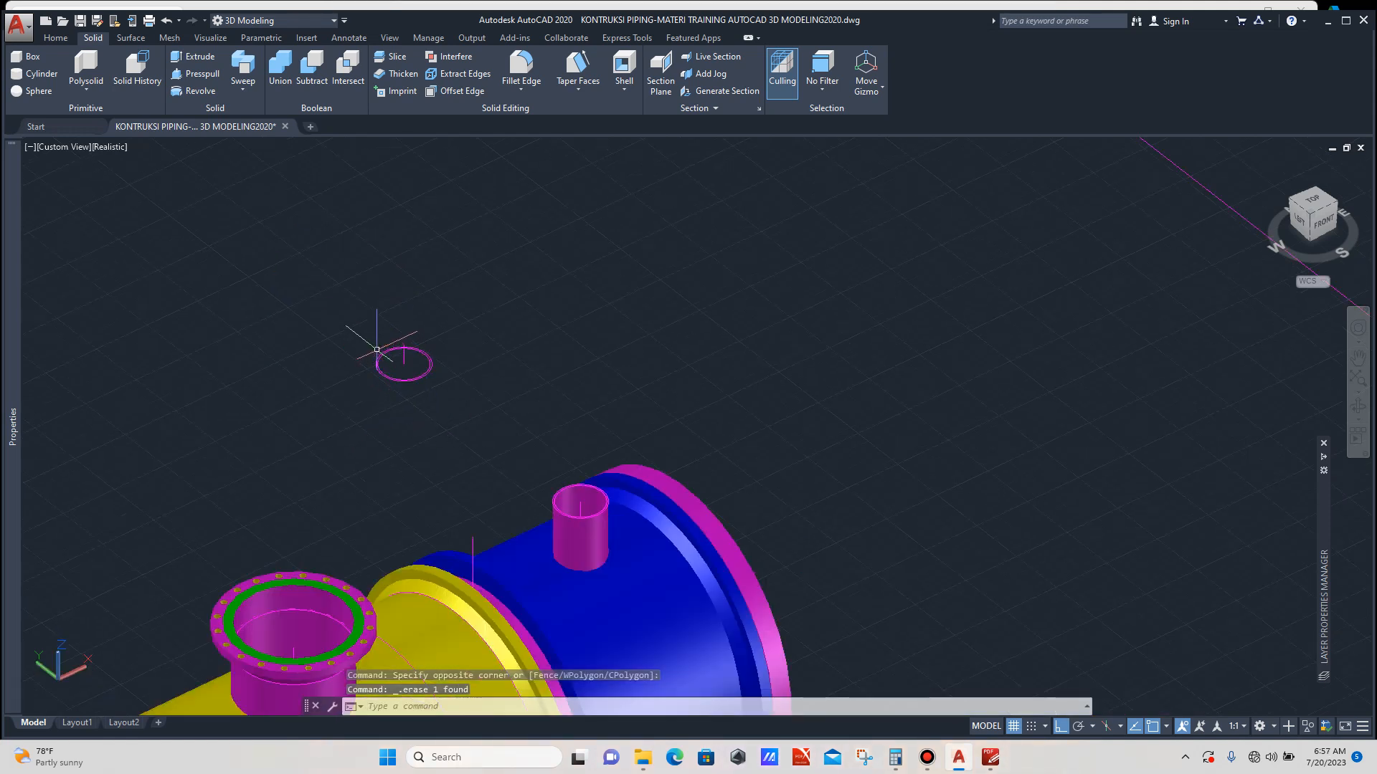
scroll(375, 333, up, 2)
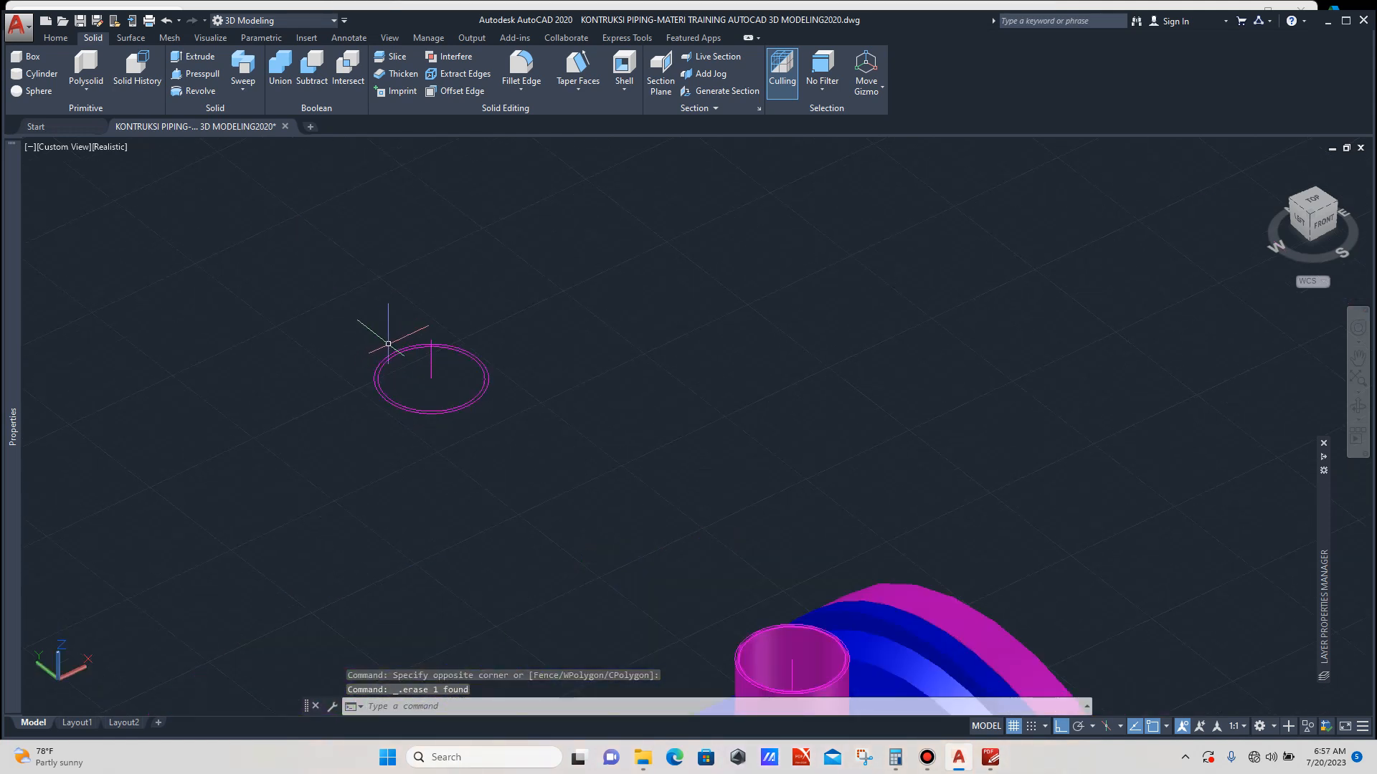
scroll(439, 347, up, 2)
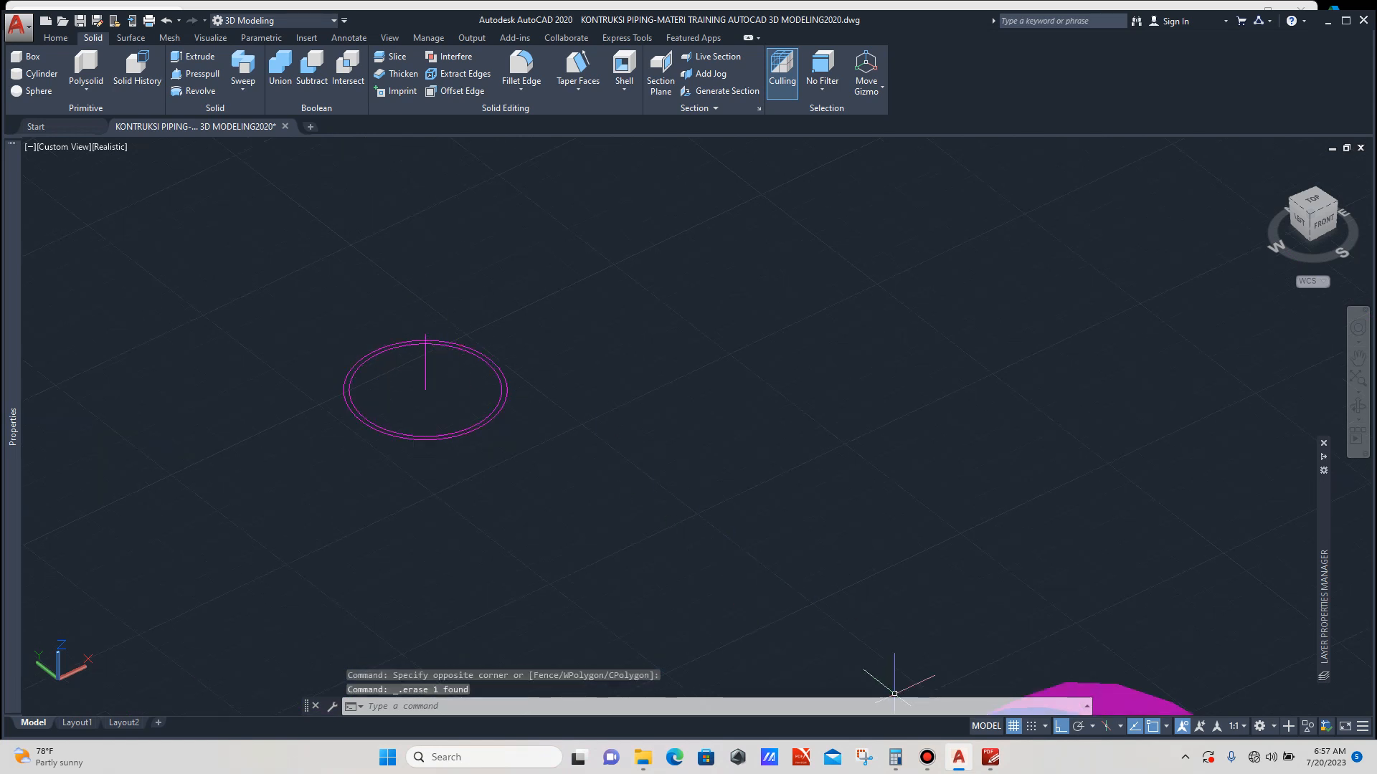
Check the flange outside diameter on the 10-inch weld neck flange sheet and divide 444 by 2 in Calculator.
click(990, 757)
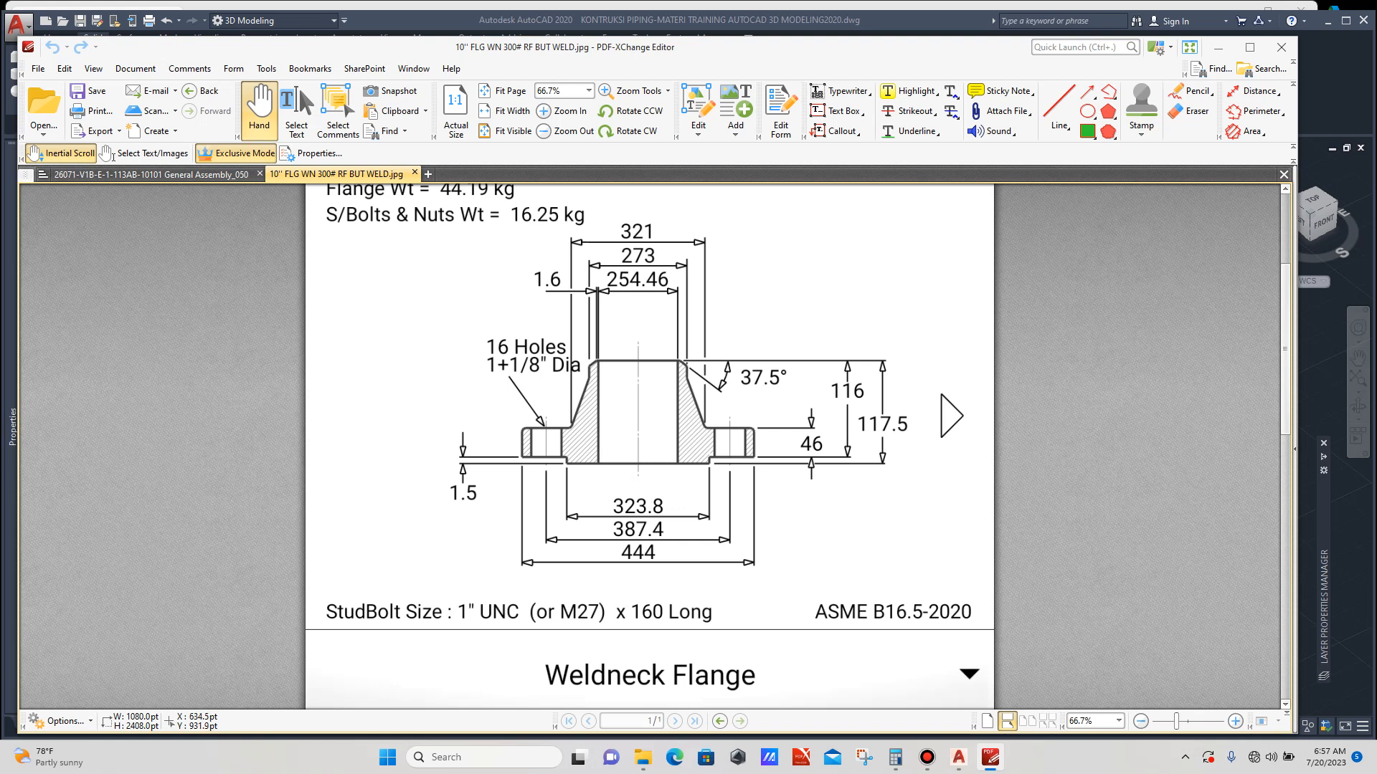
click(895, 757)
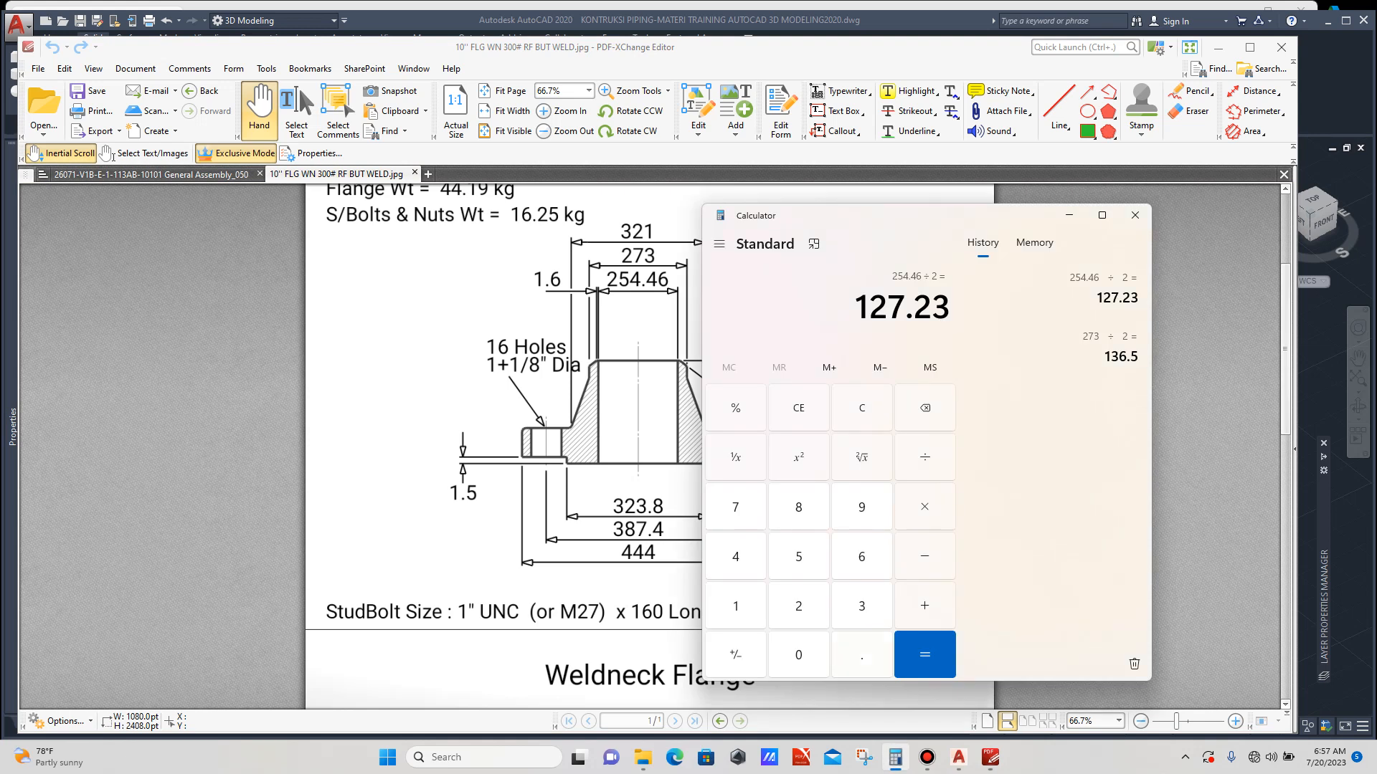
text(4 ÷ )
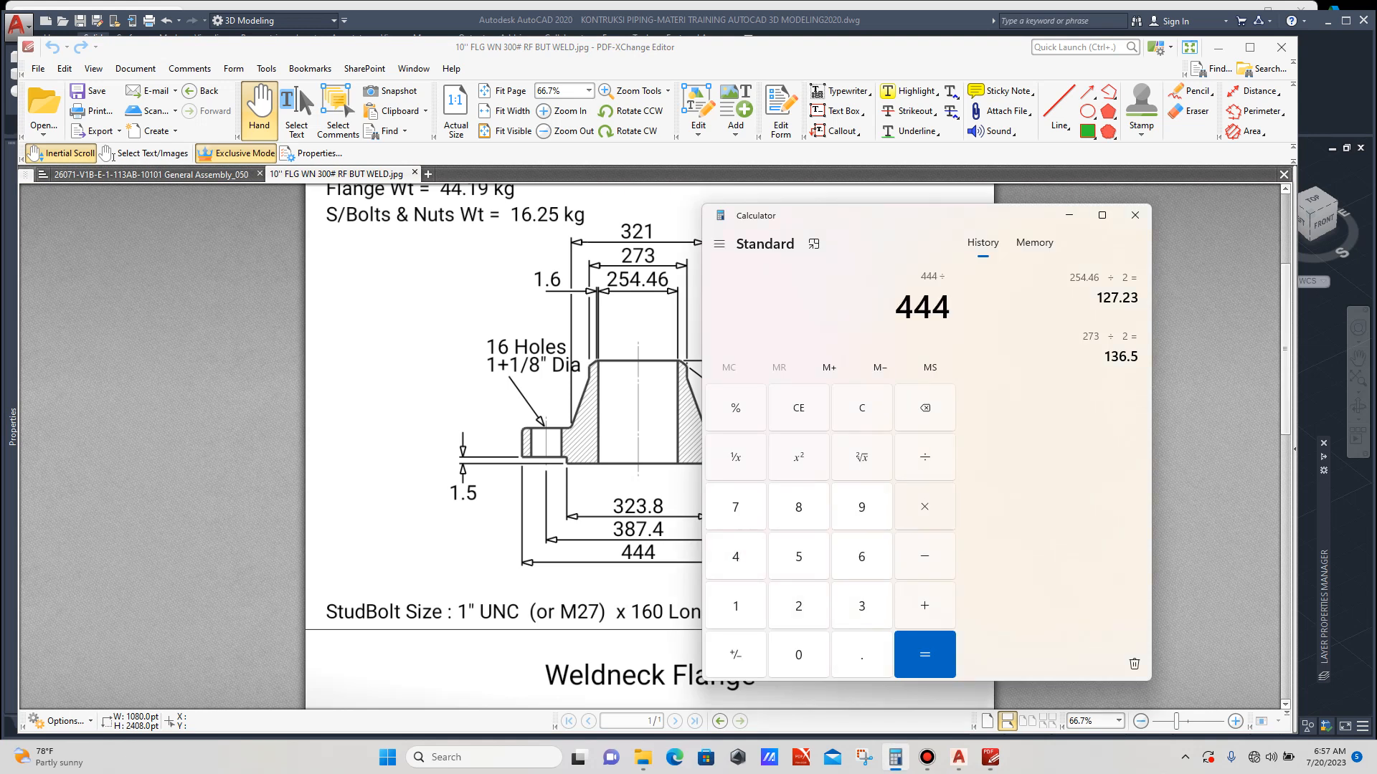
text(2)
key(Return)
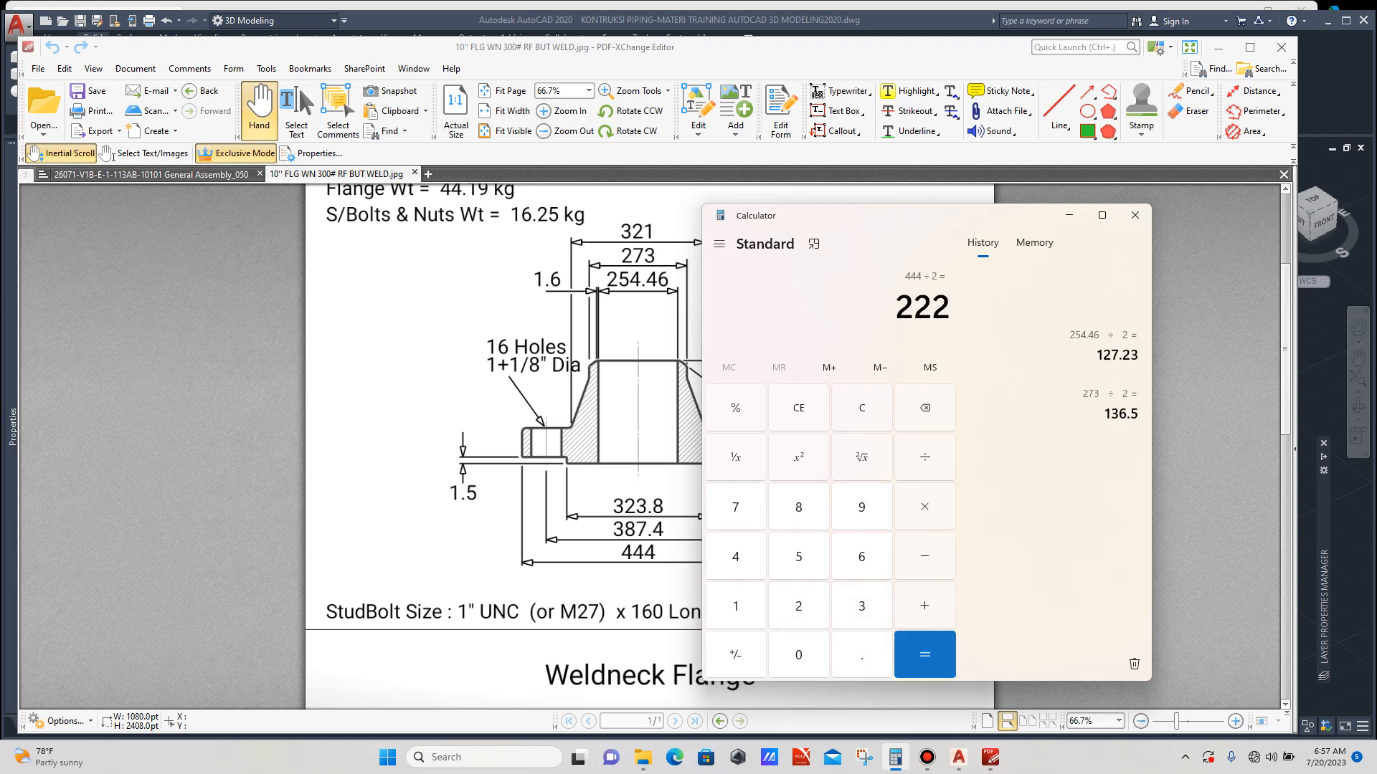
In AutoCAD, draw a circle of radius 222 centred on the upper end of the vertical line above the two pipe circles.
click(959, 757)
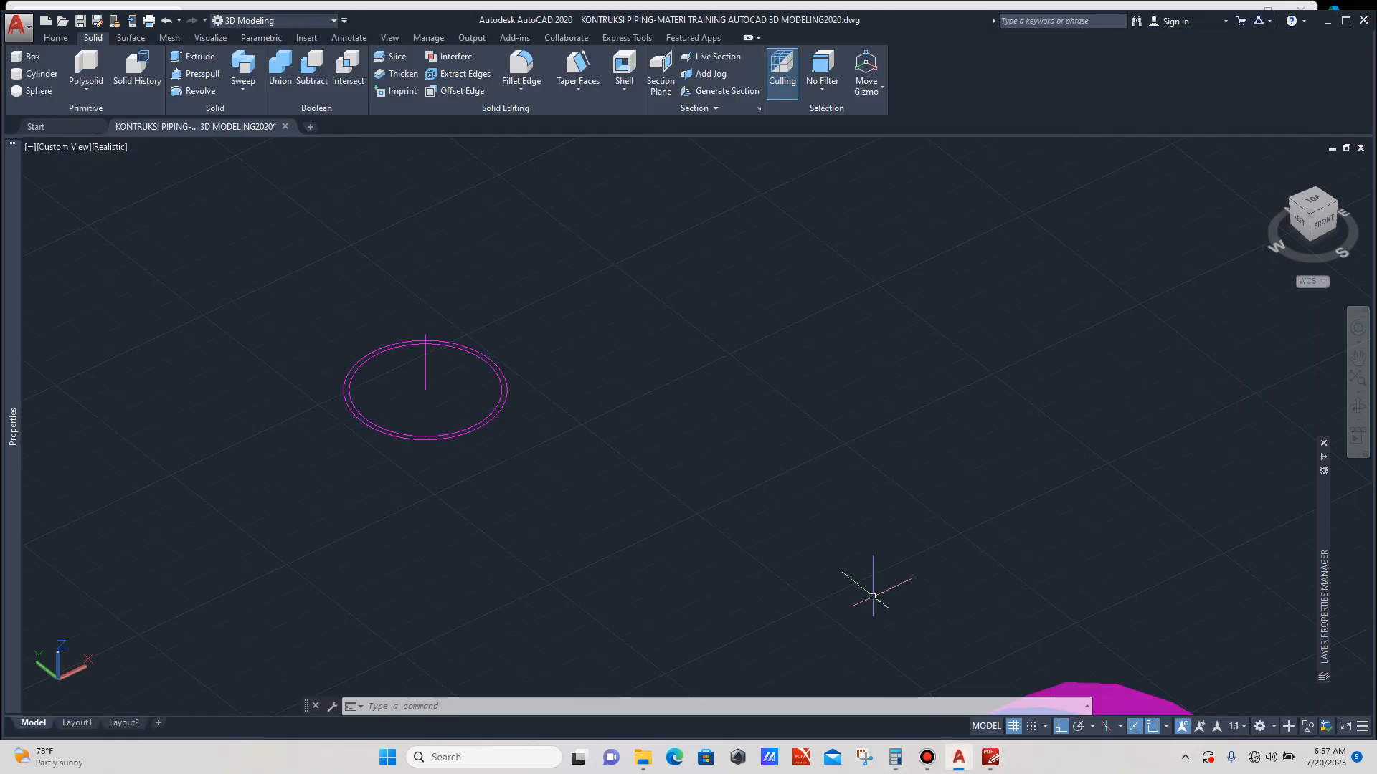
text(c)
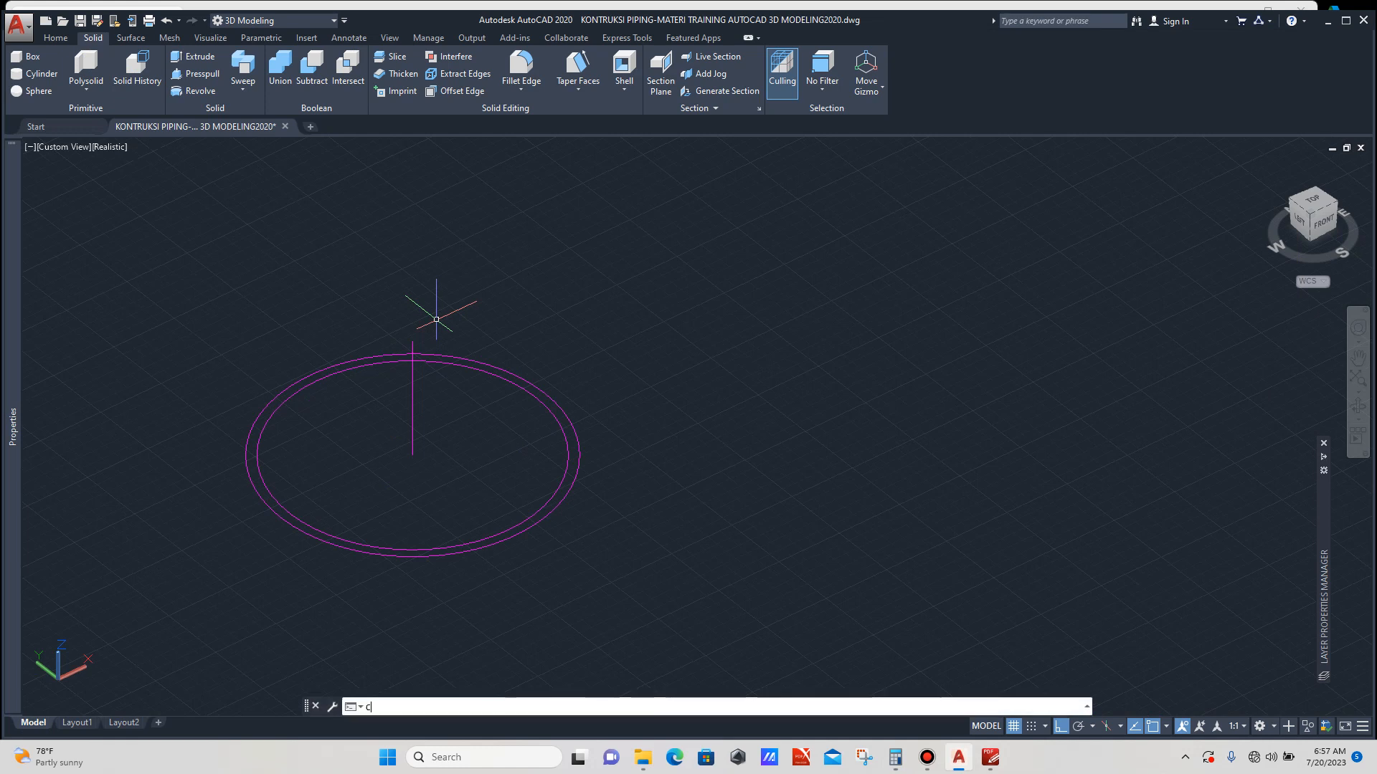
key(Return)
click(411, 341)
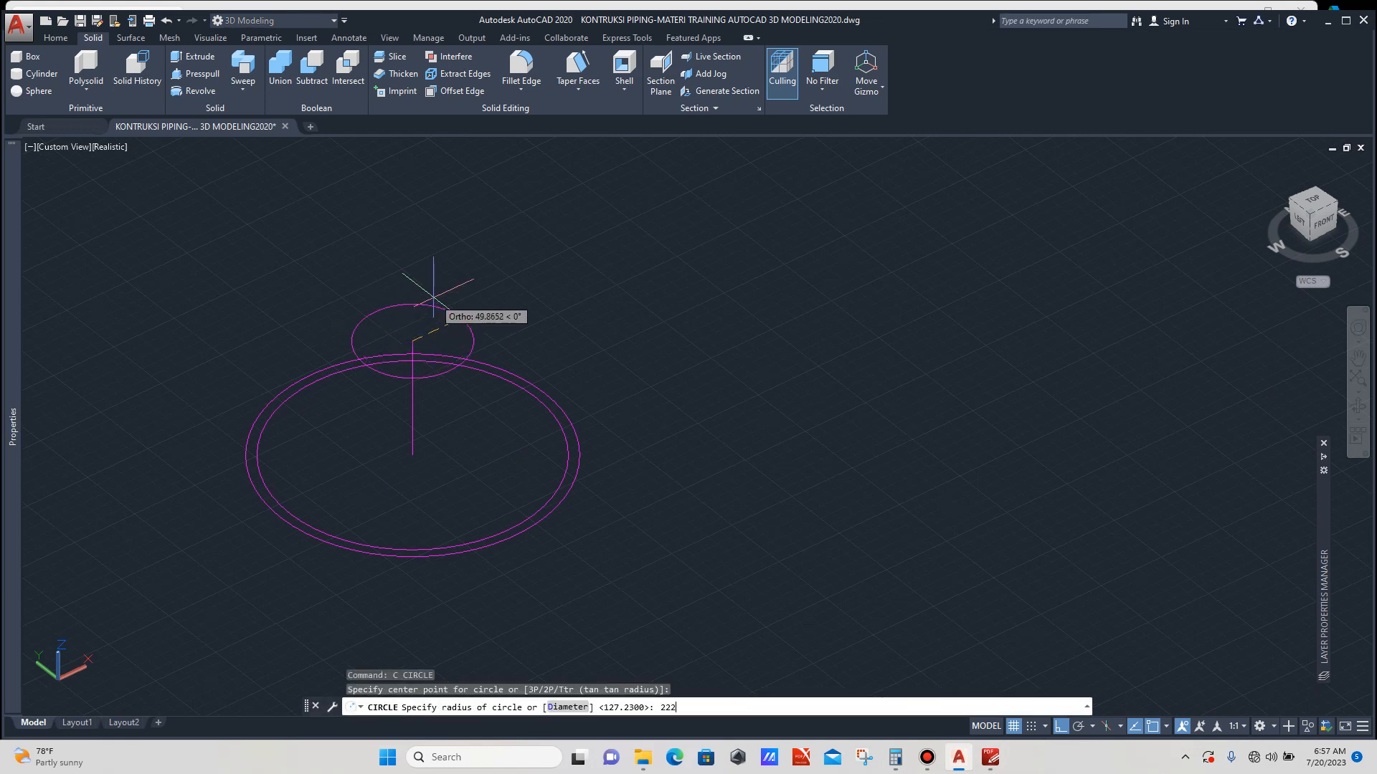
text(222)
key(Return)
Check the flange thickness on the dimension sheet and copy the radius 222 circle 46 straight down along Z in AutoCAD.
scroll(557, 301, down, 2)
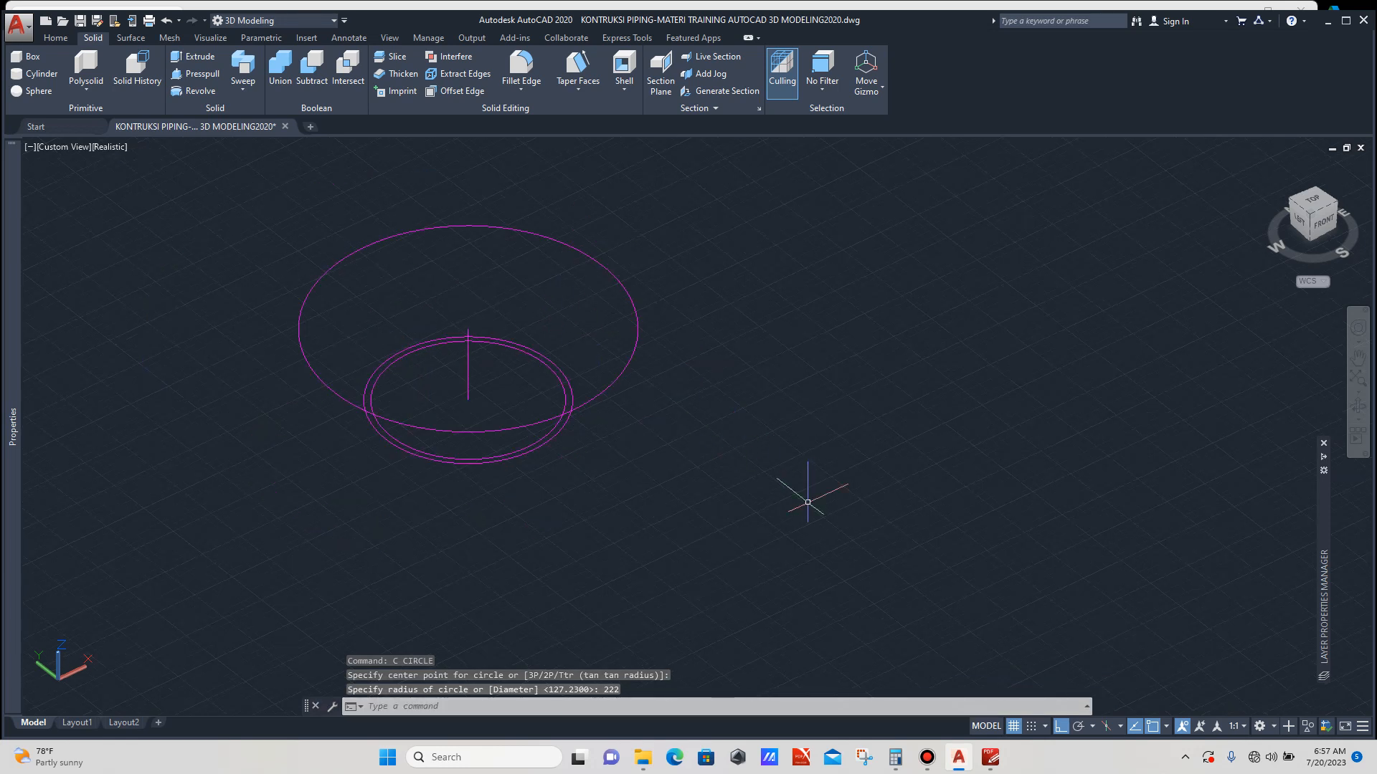
click(991, 757)
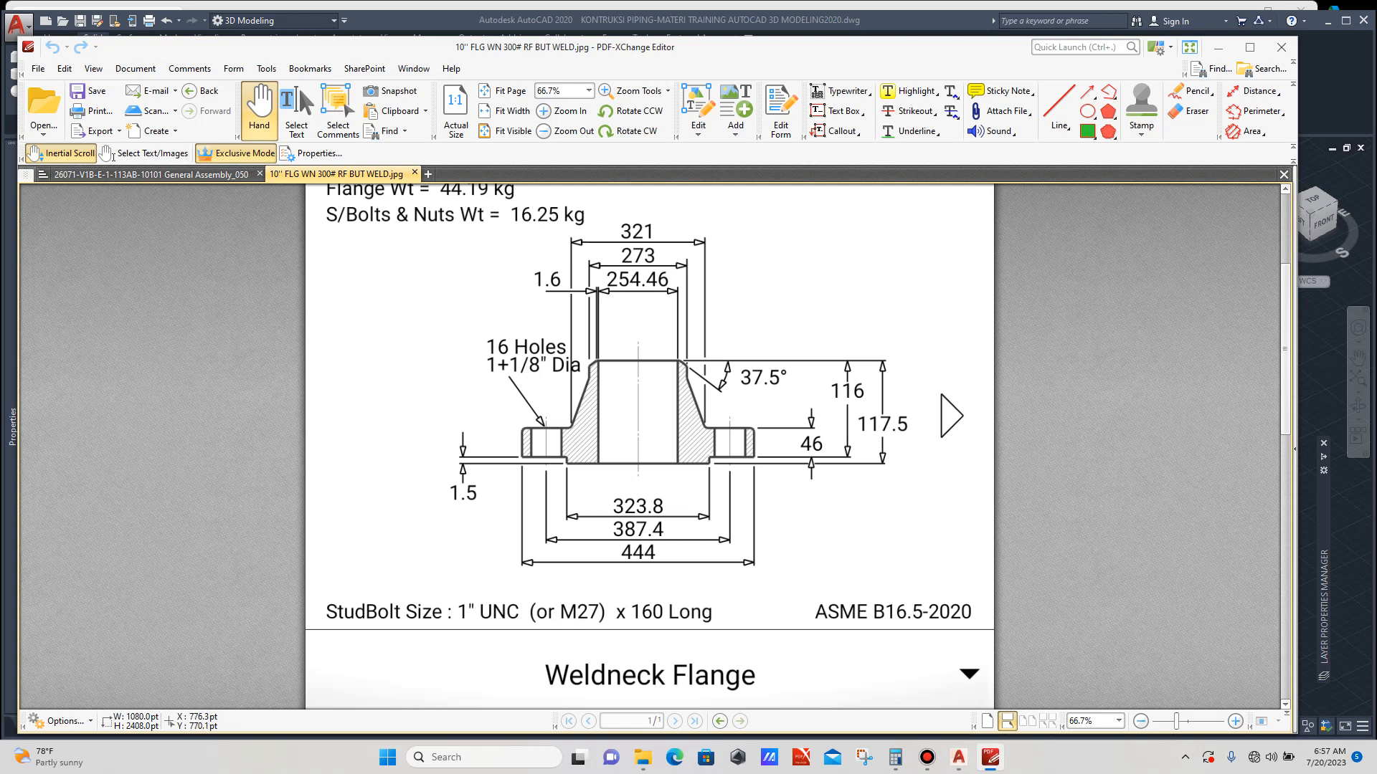
key(alt+Tab)
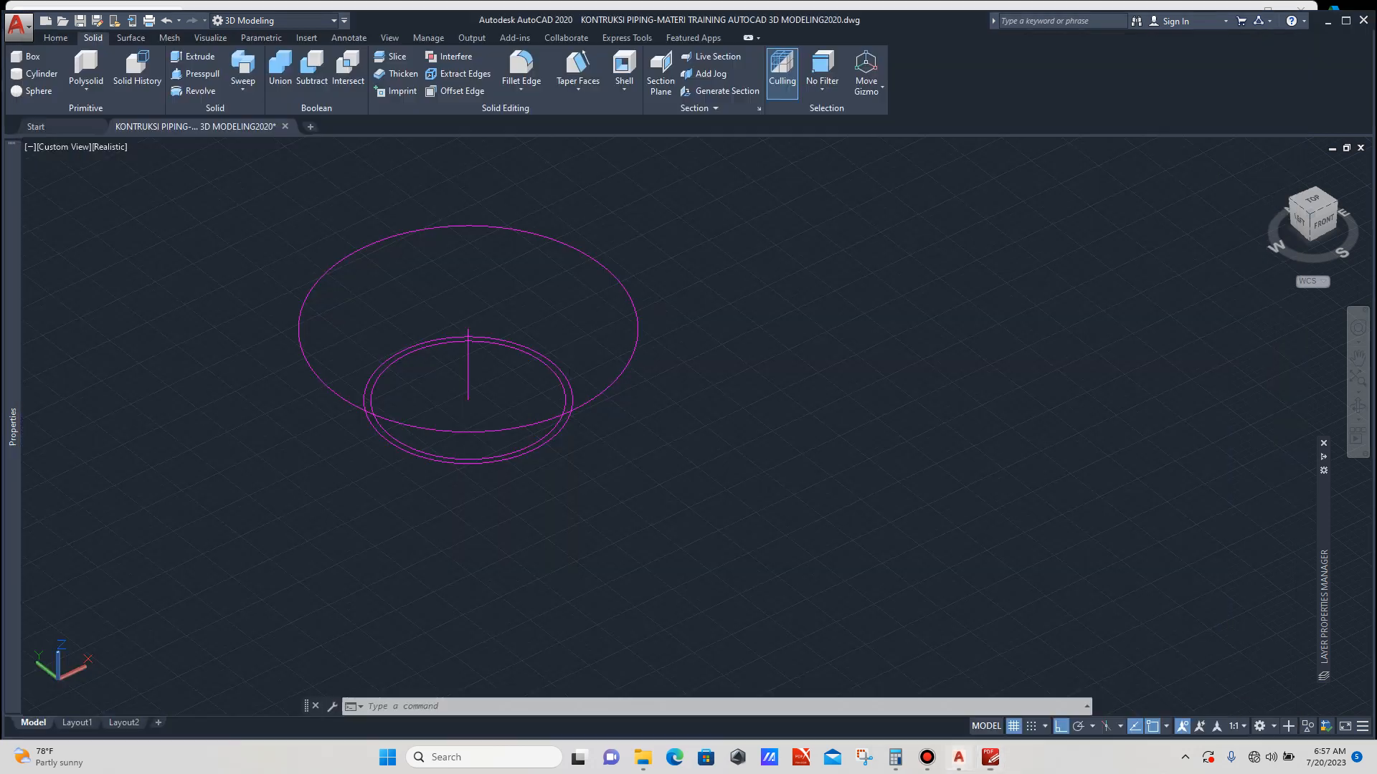
click(631, 333)
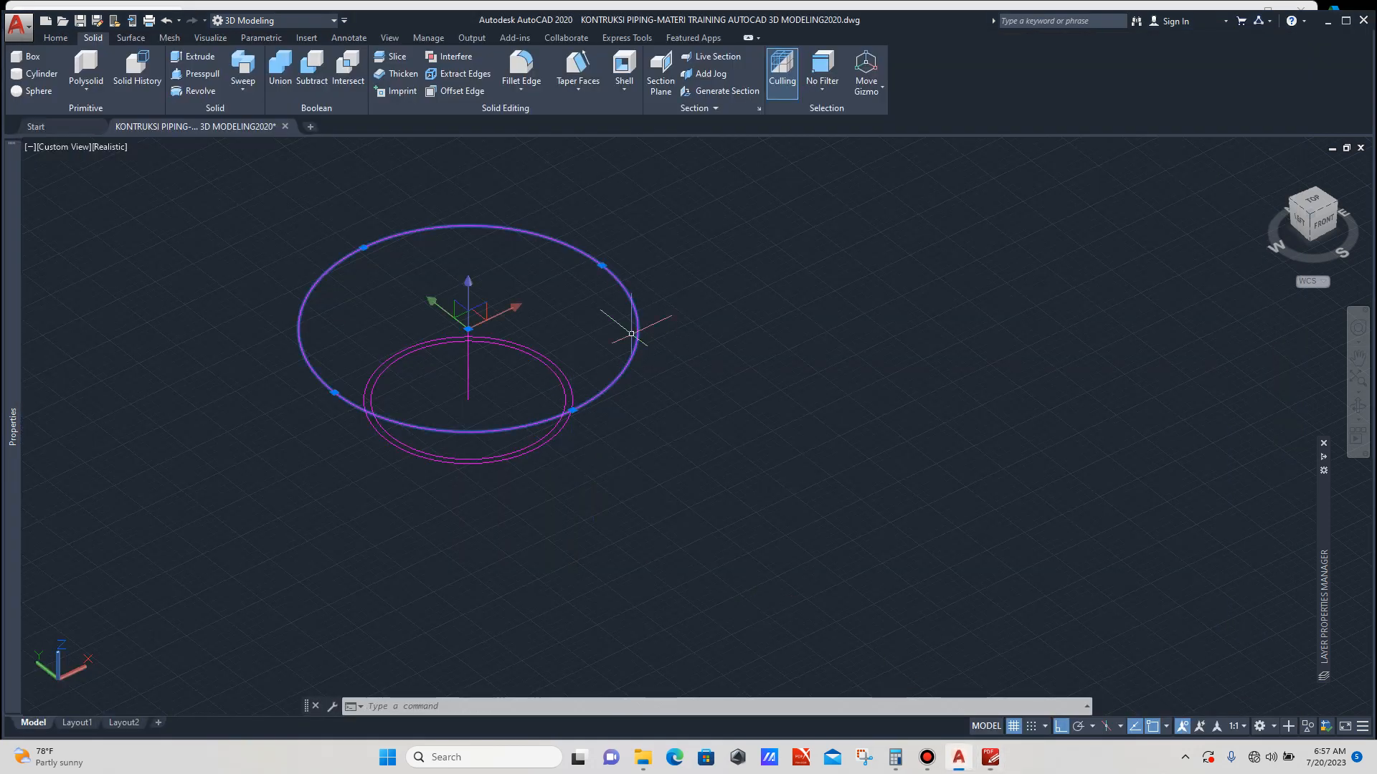
text(co)
key(Return)
click(723, 348)
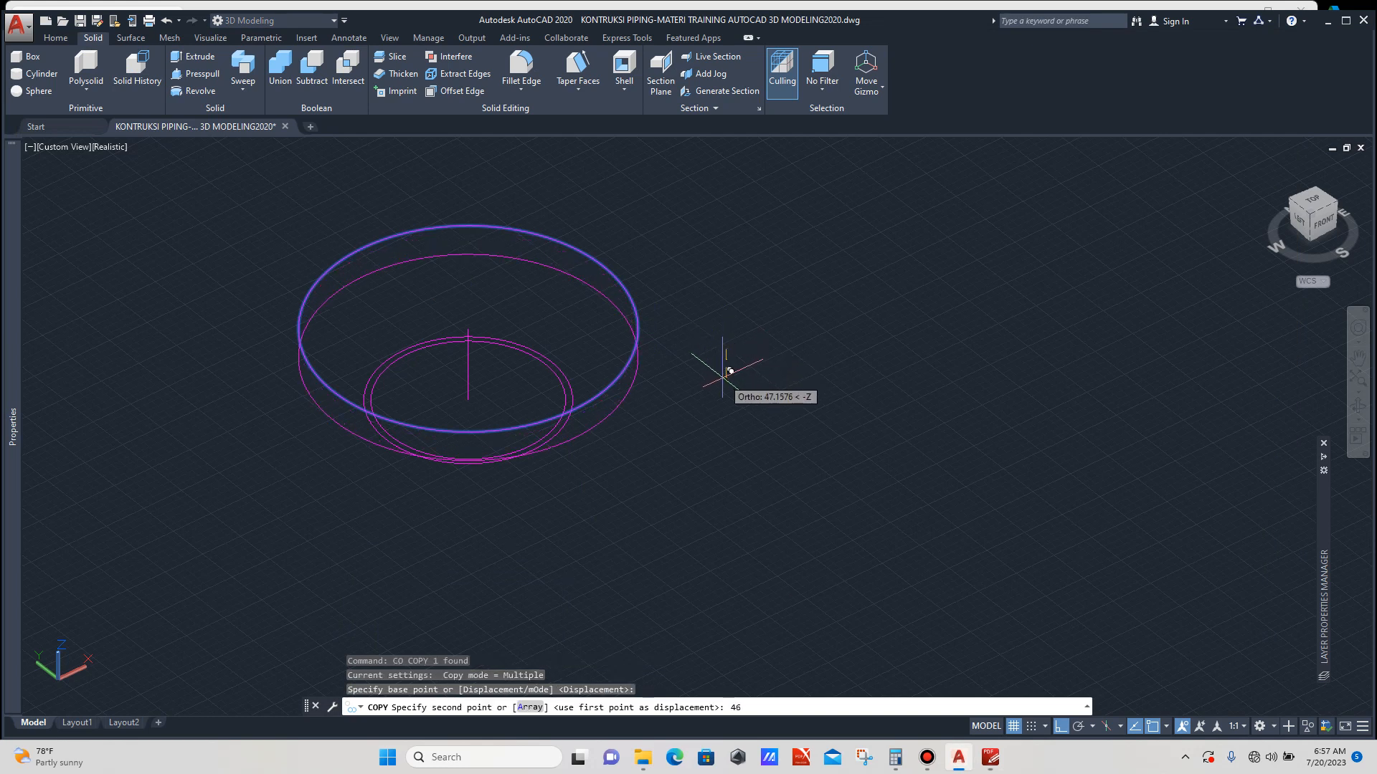
text(46)
key(Return)
key(Escape)
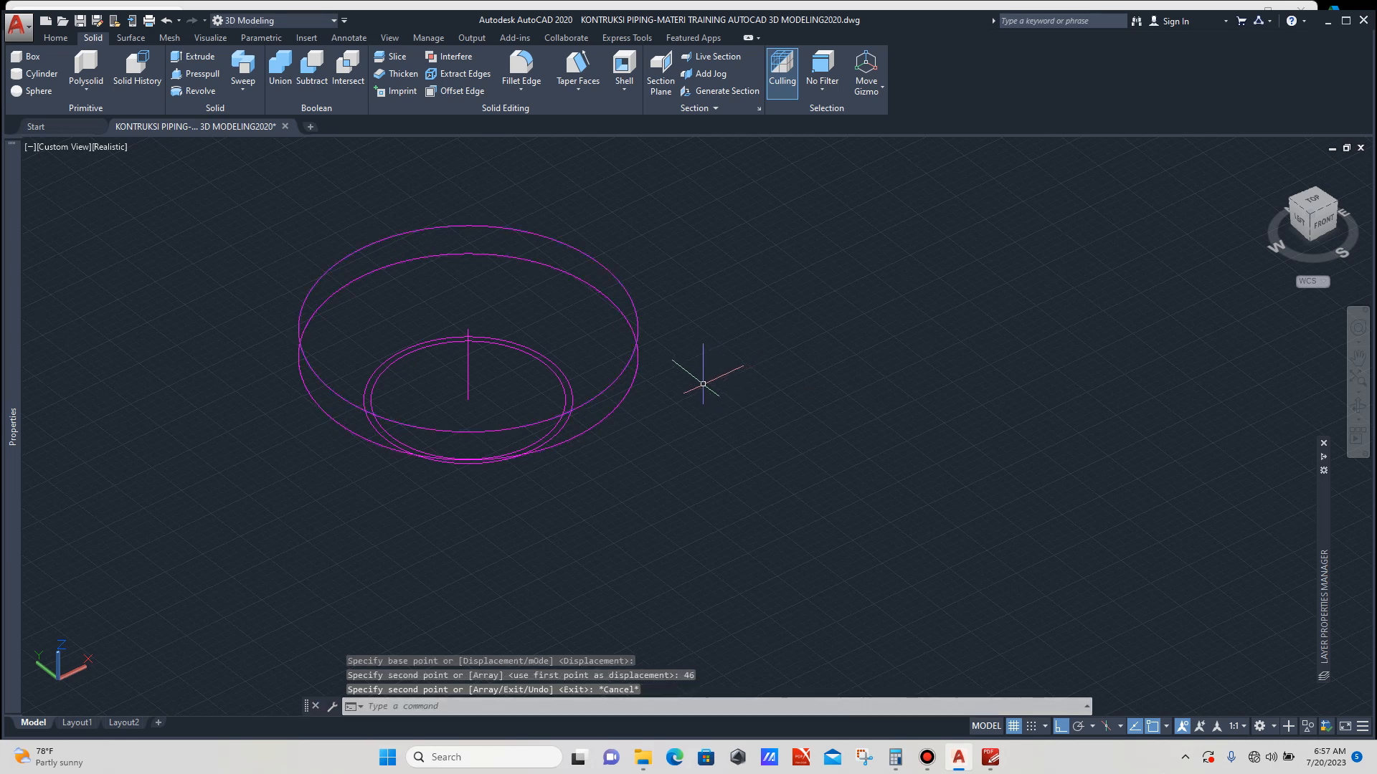
Check the raised face height on the dimension sheet and move both large flange circles 1.5 down along Z in AutoCAD.
scroll(703, 384, down, 2)
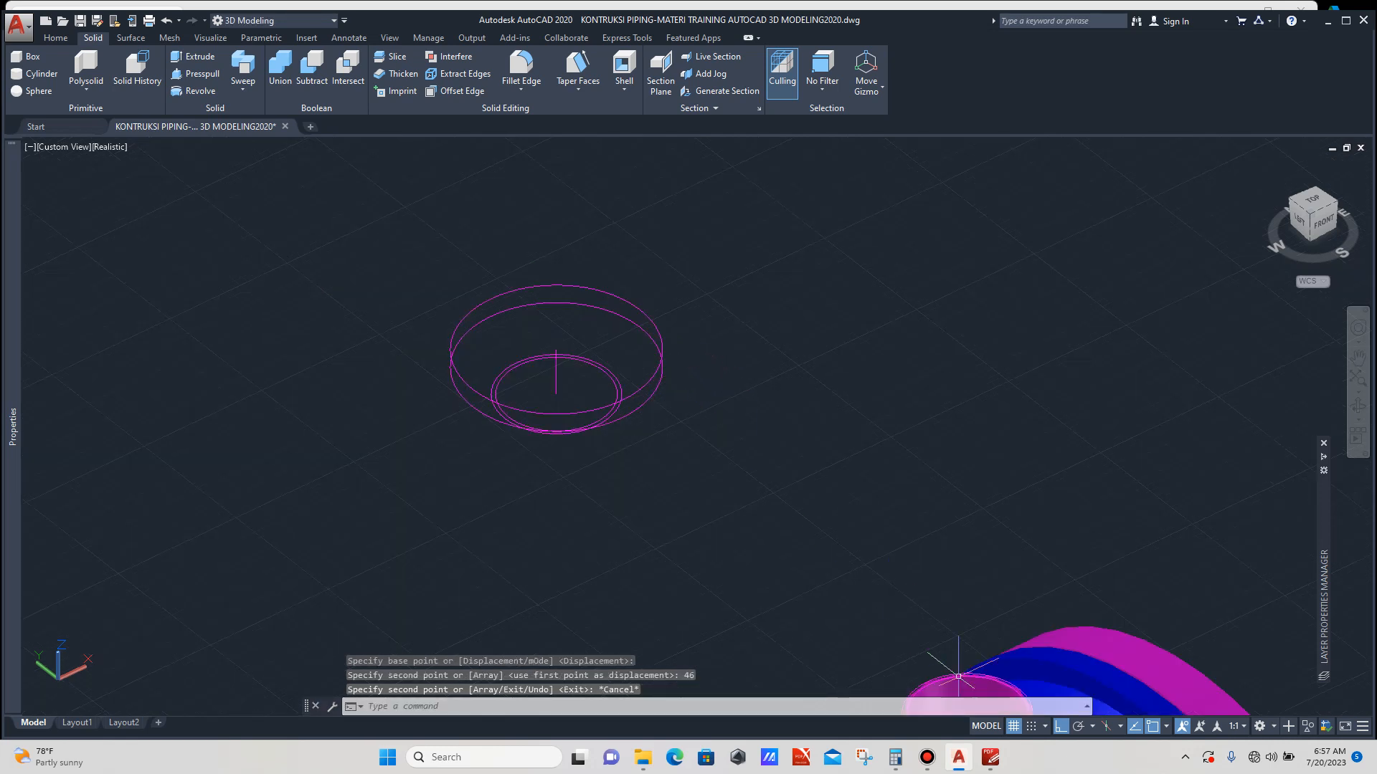
click(990, 757)
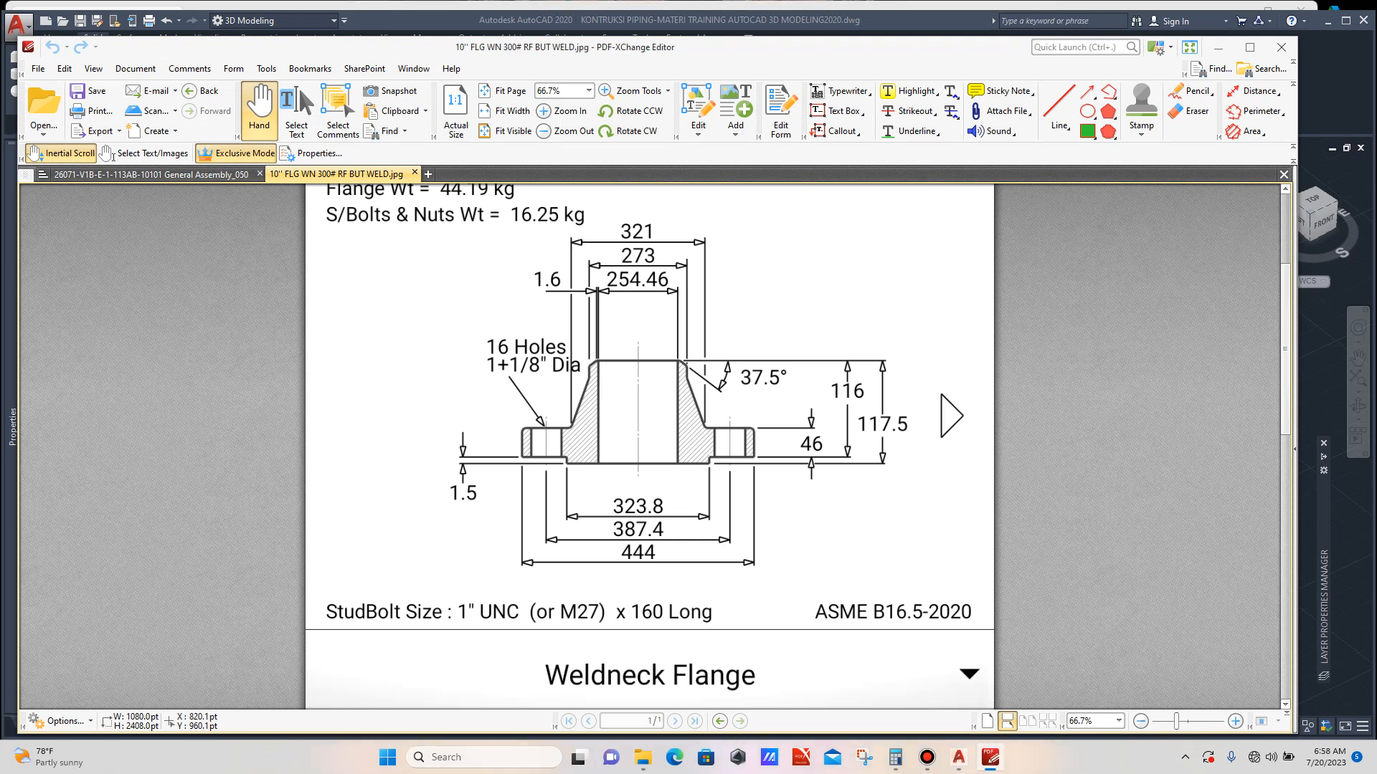
click(958, 757)
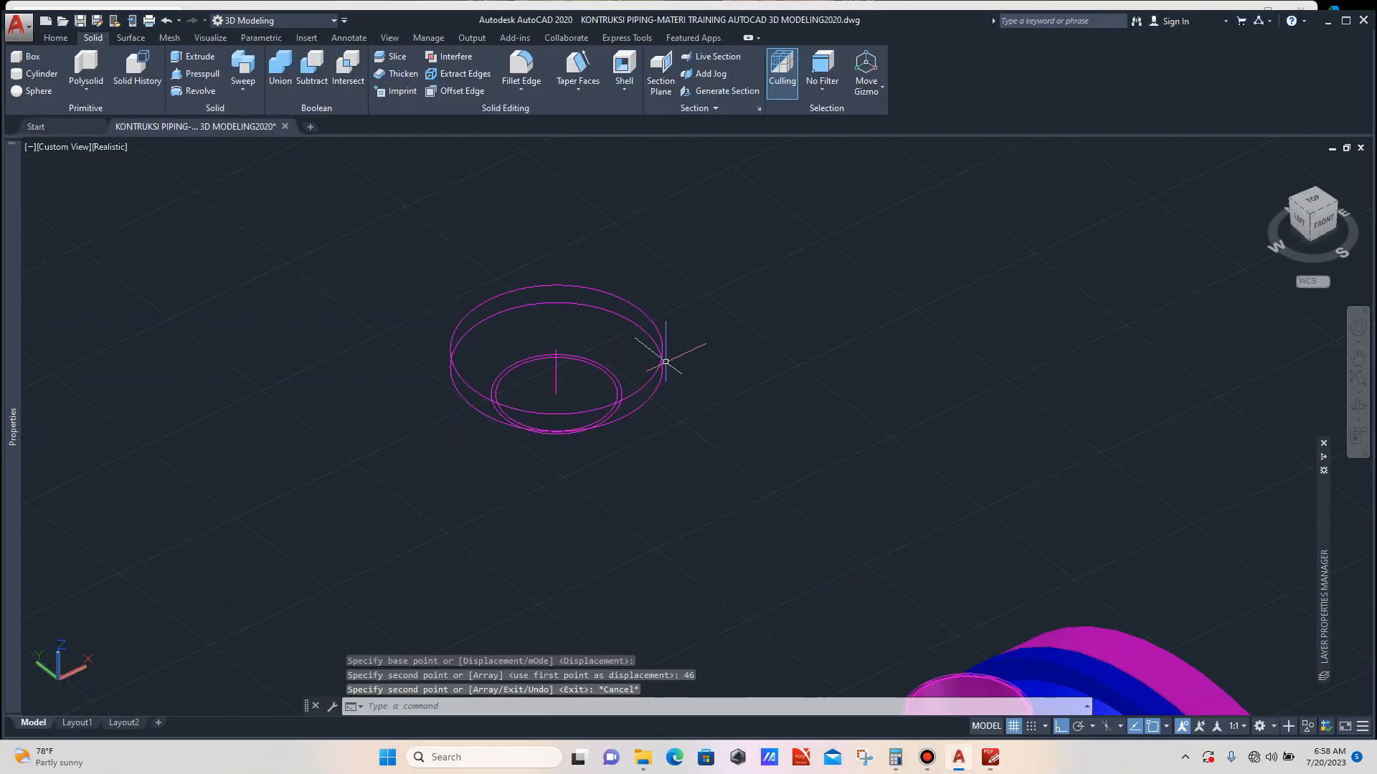
scroll(667, 364, up, 2)
click(683, 335)
click(668, 343)
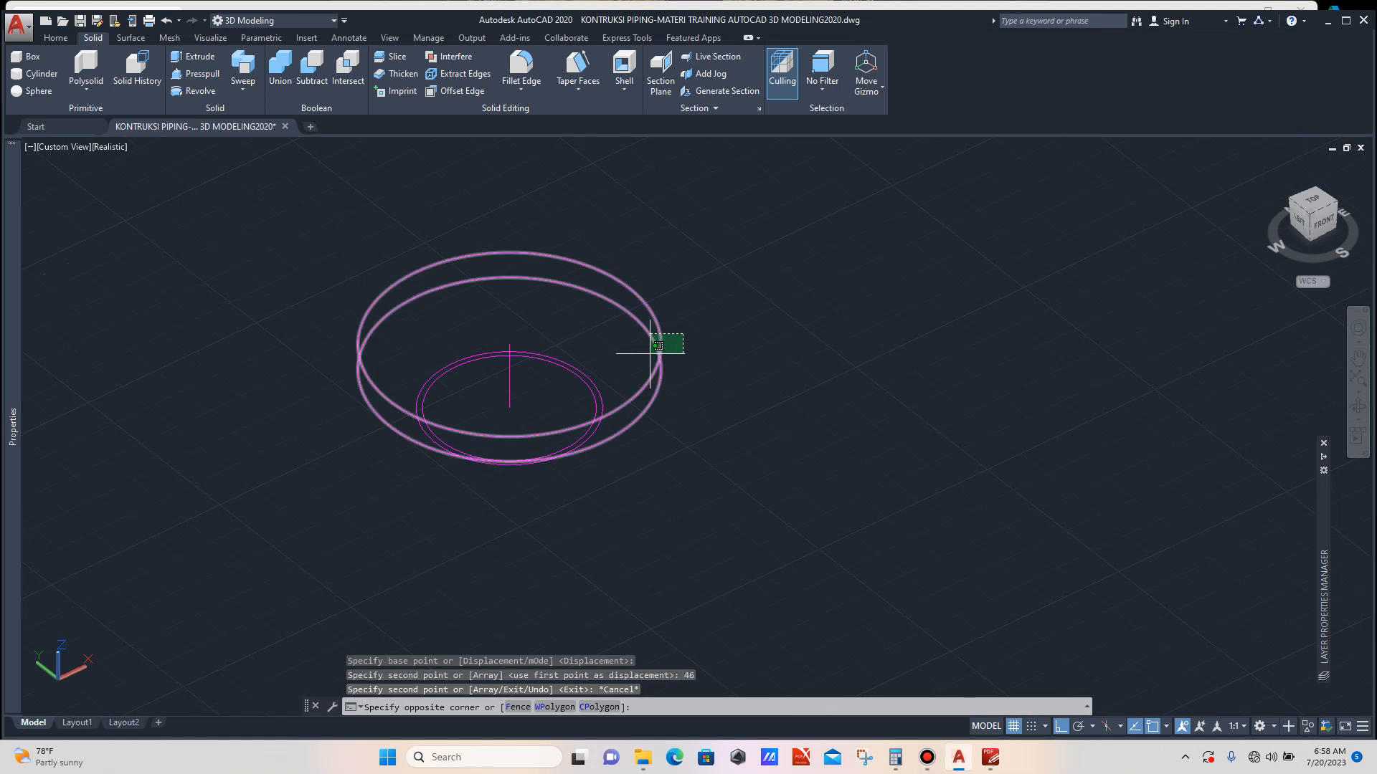
text(m)
key(Return)
click(713, 358)
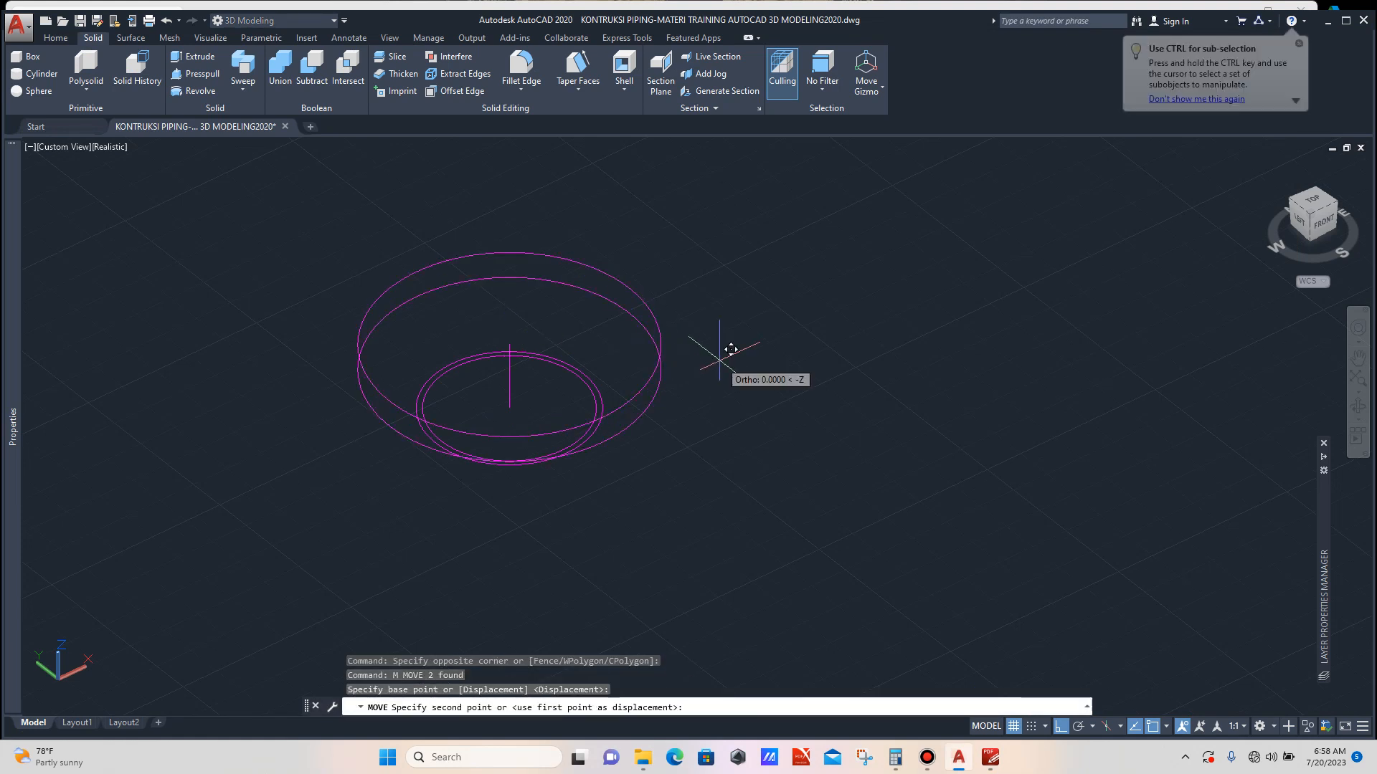
text(1.5)
key(Return)
Draw a diameter line along the Y axis between opposite quadrants of the lower flange circle.
scroll(689, 344, down, 2)
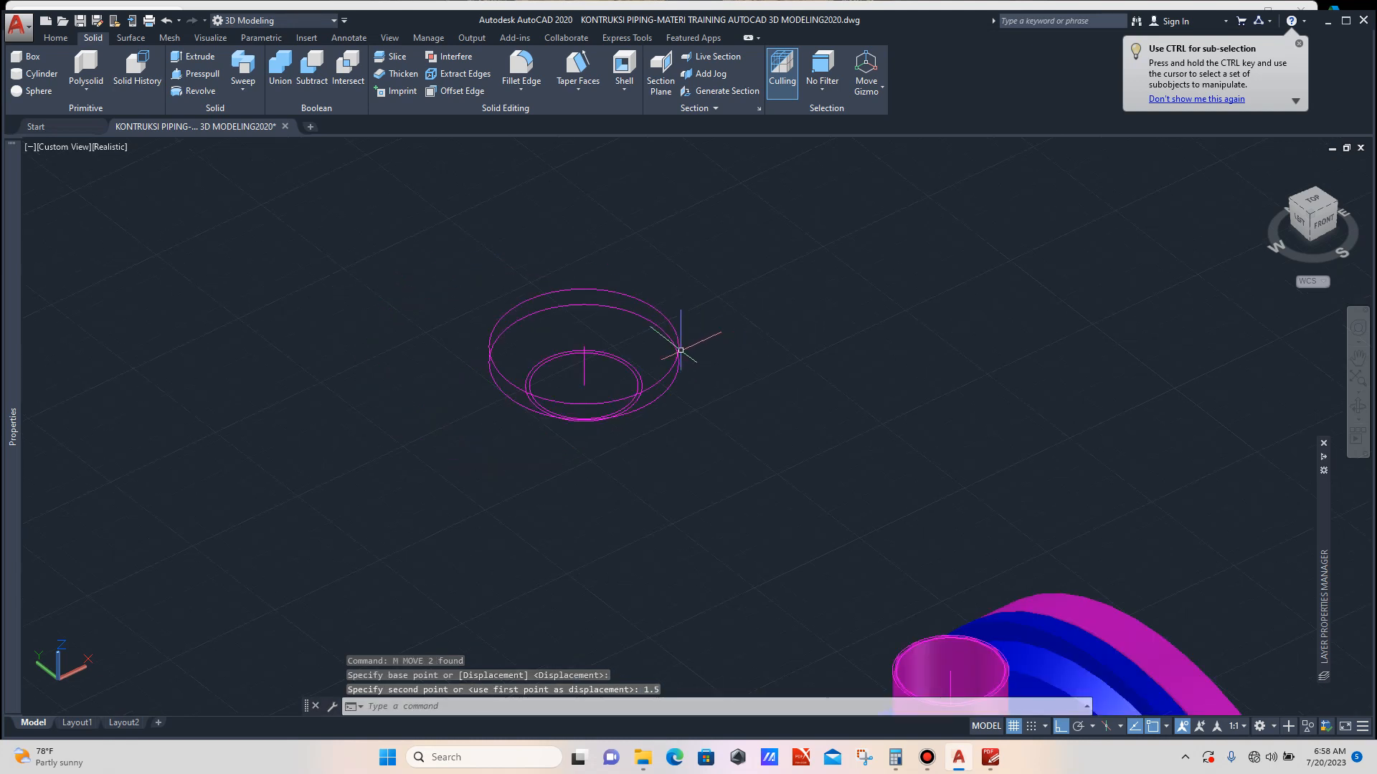
scroll(695, 340, up, 2)
text(l)
key(Return)
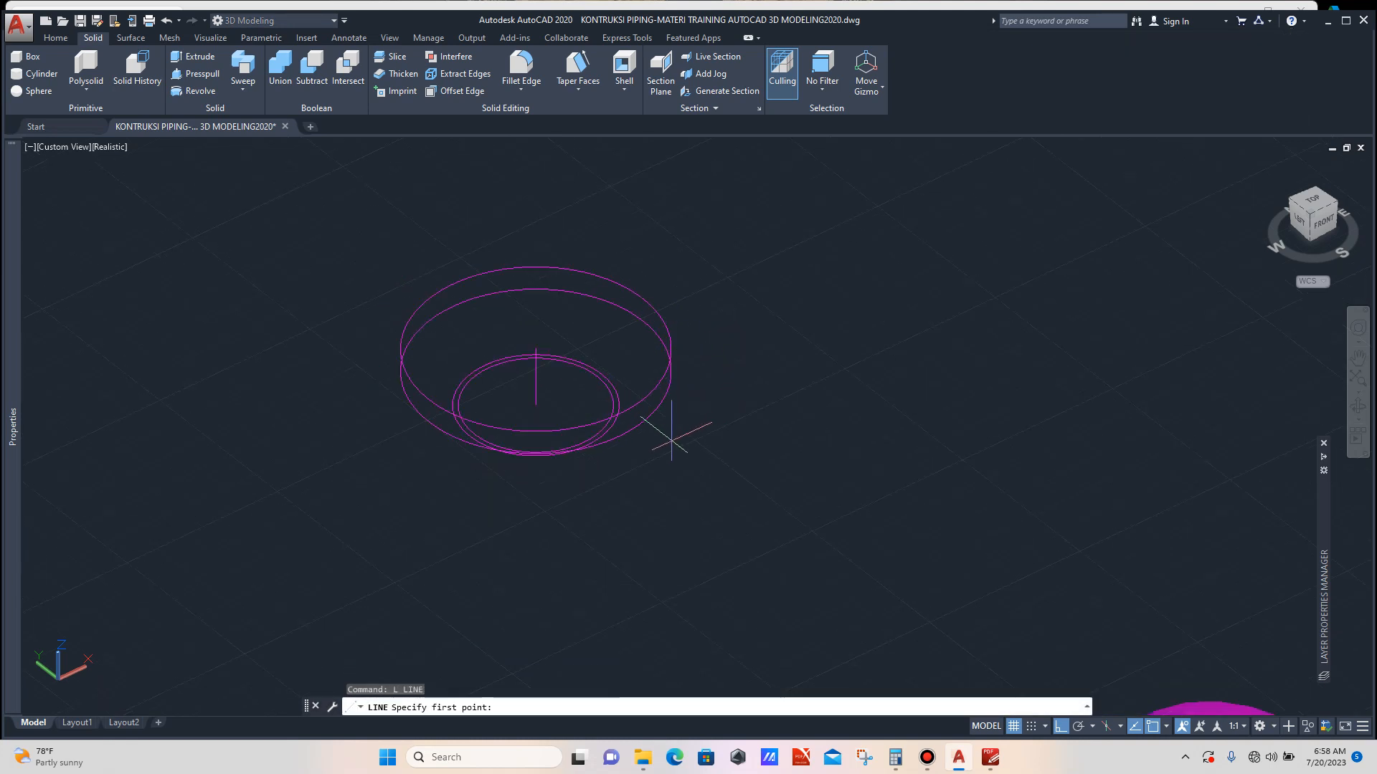
click(619, 435)
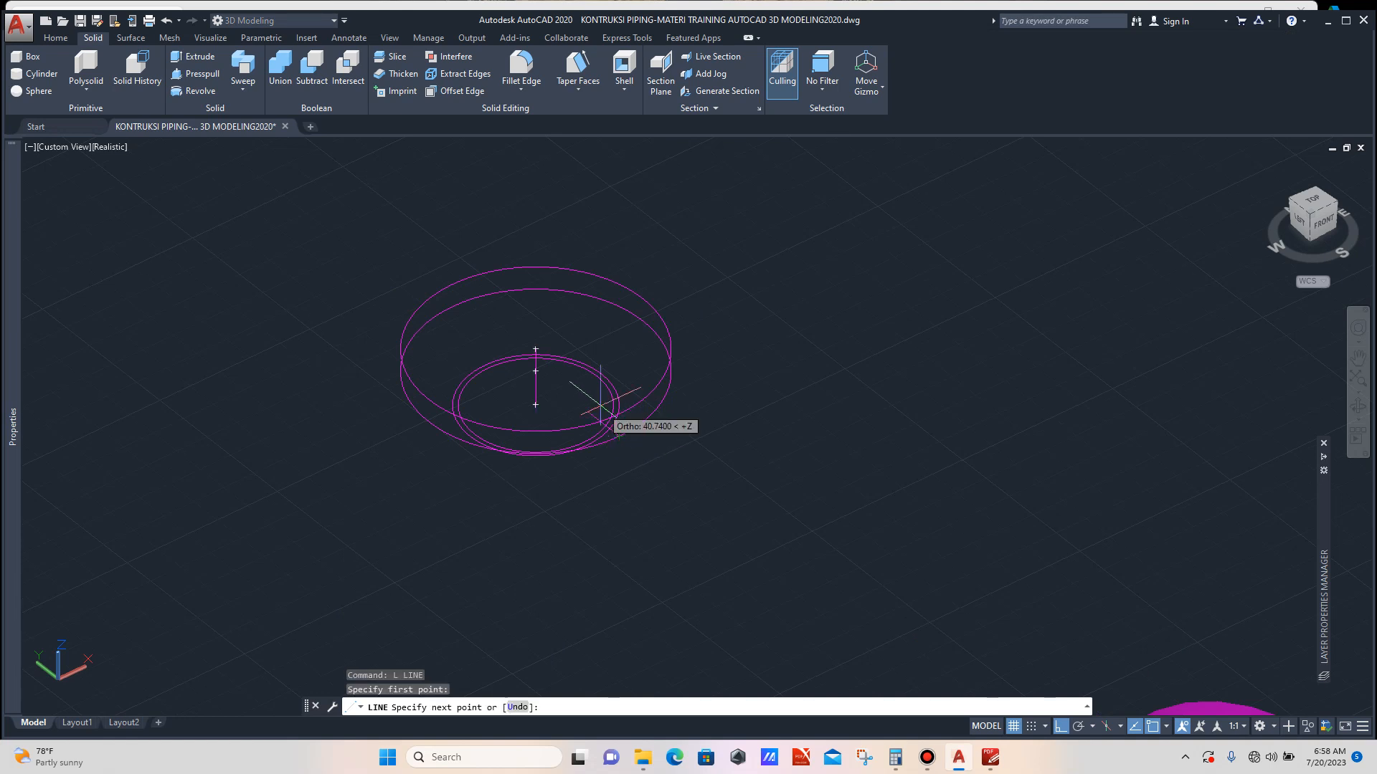
click(453, 307)
key(Escape)
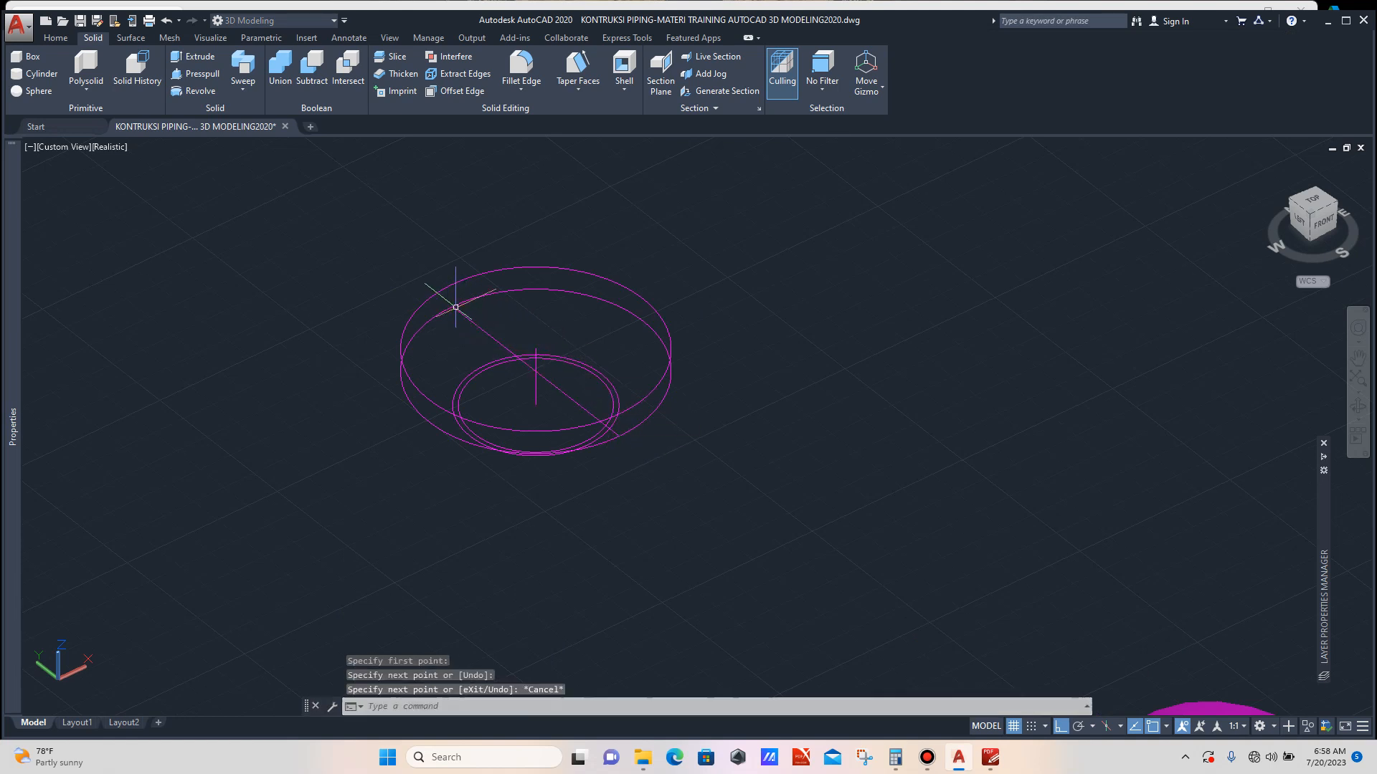
Draw a vertical line from the rear Y-axis quadrant of the outer pipe circle up to the diameter line.
scroll(469, 327, up, 3)
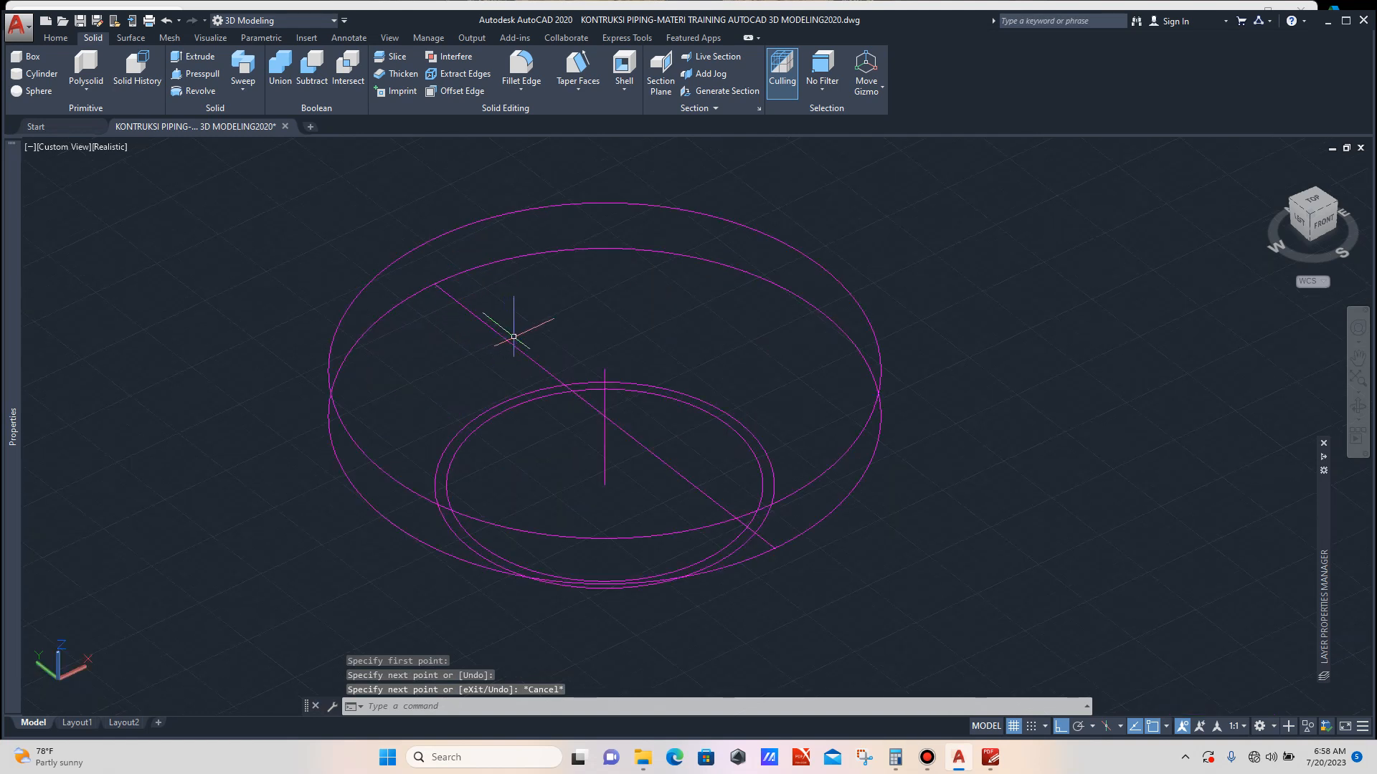
scroll(531, 328, up, 2)
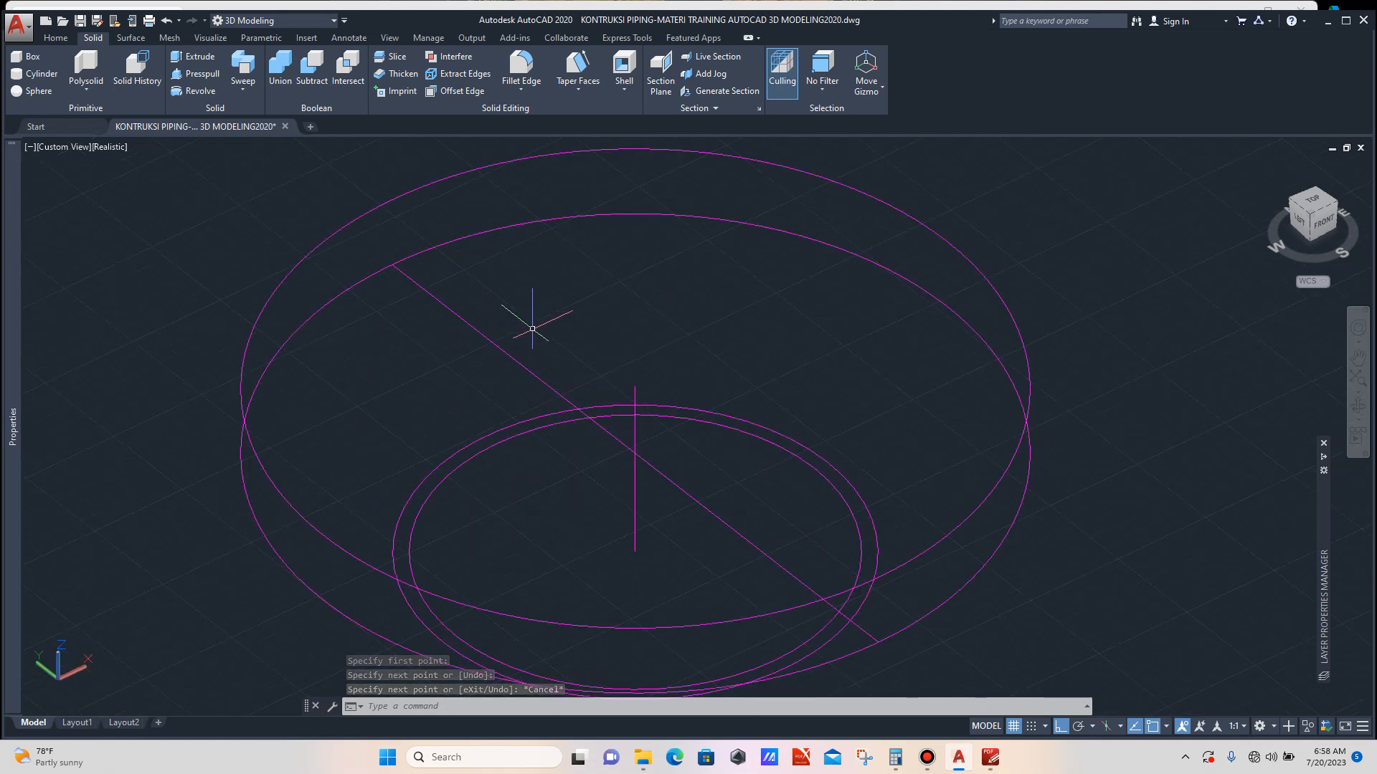
text(l)
key(Return)
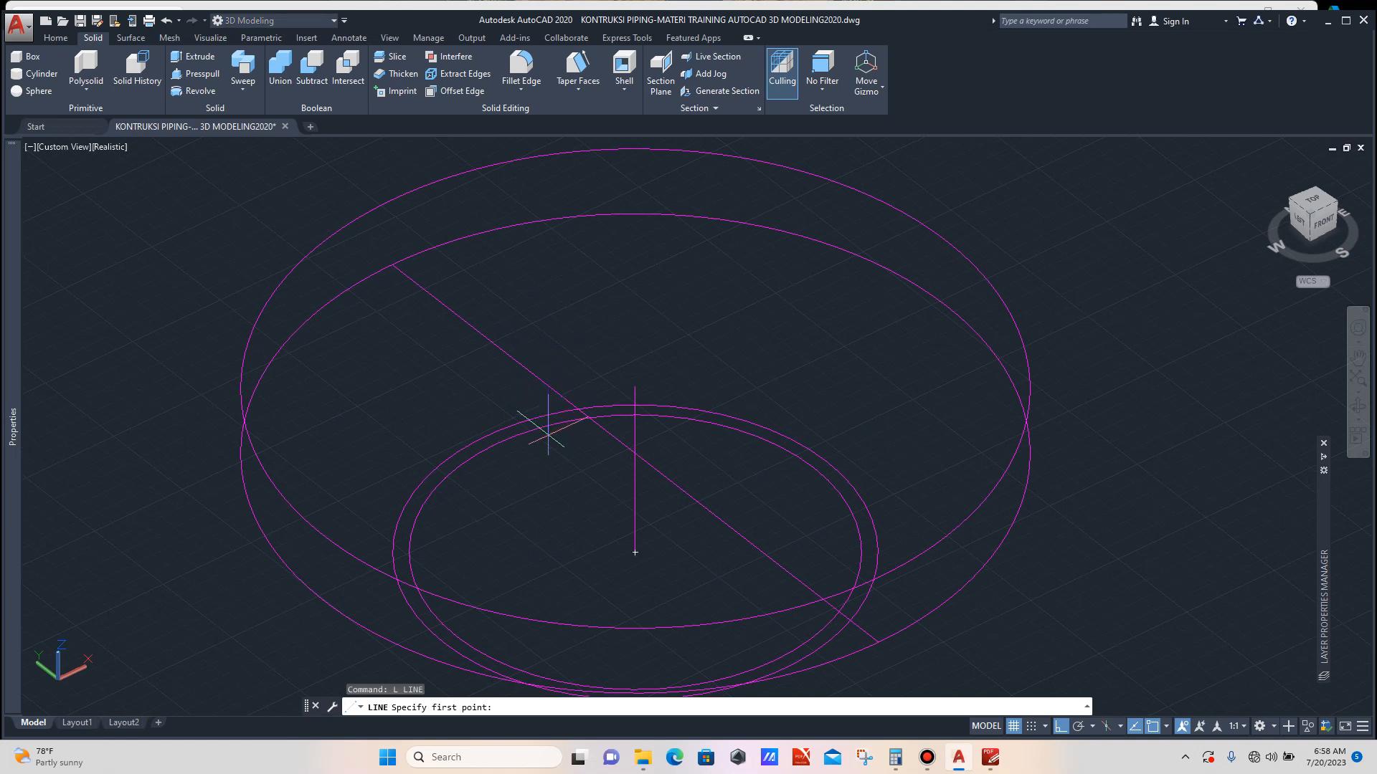
click(485, 436)
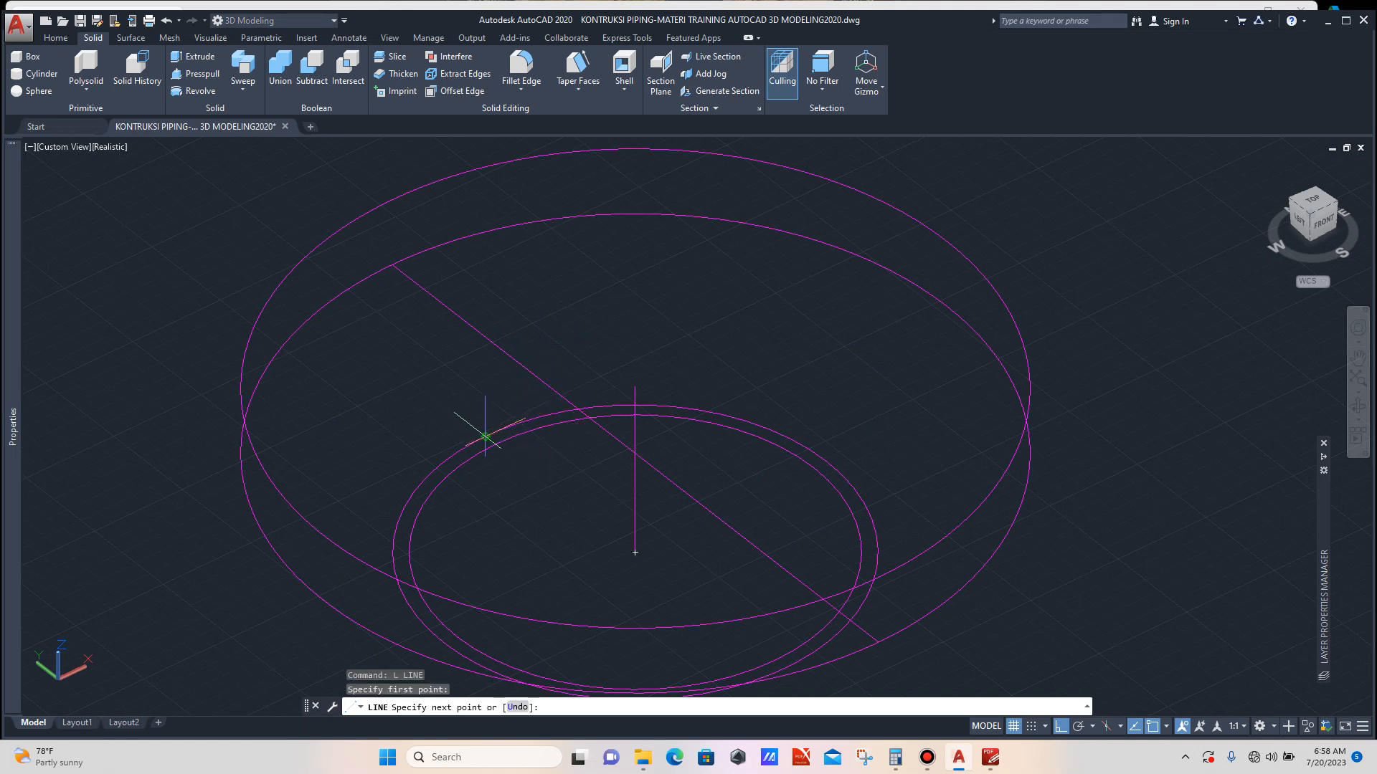
click(486, 339)
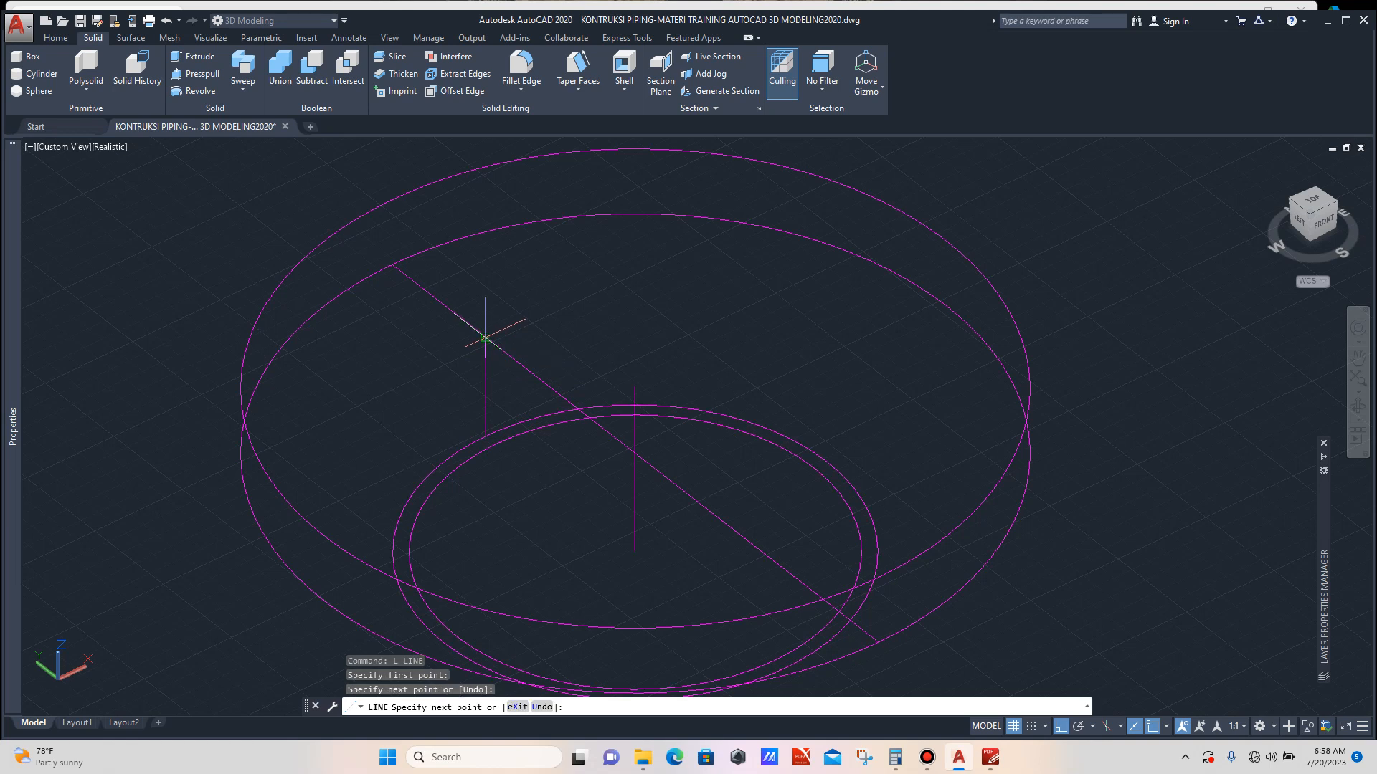
key(Escape)
Check the hub base diameter on the flange dimension sheet and divide 321 by 2 in Calculator.
scroll(527, 319, down, 2)
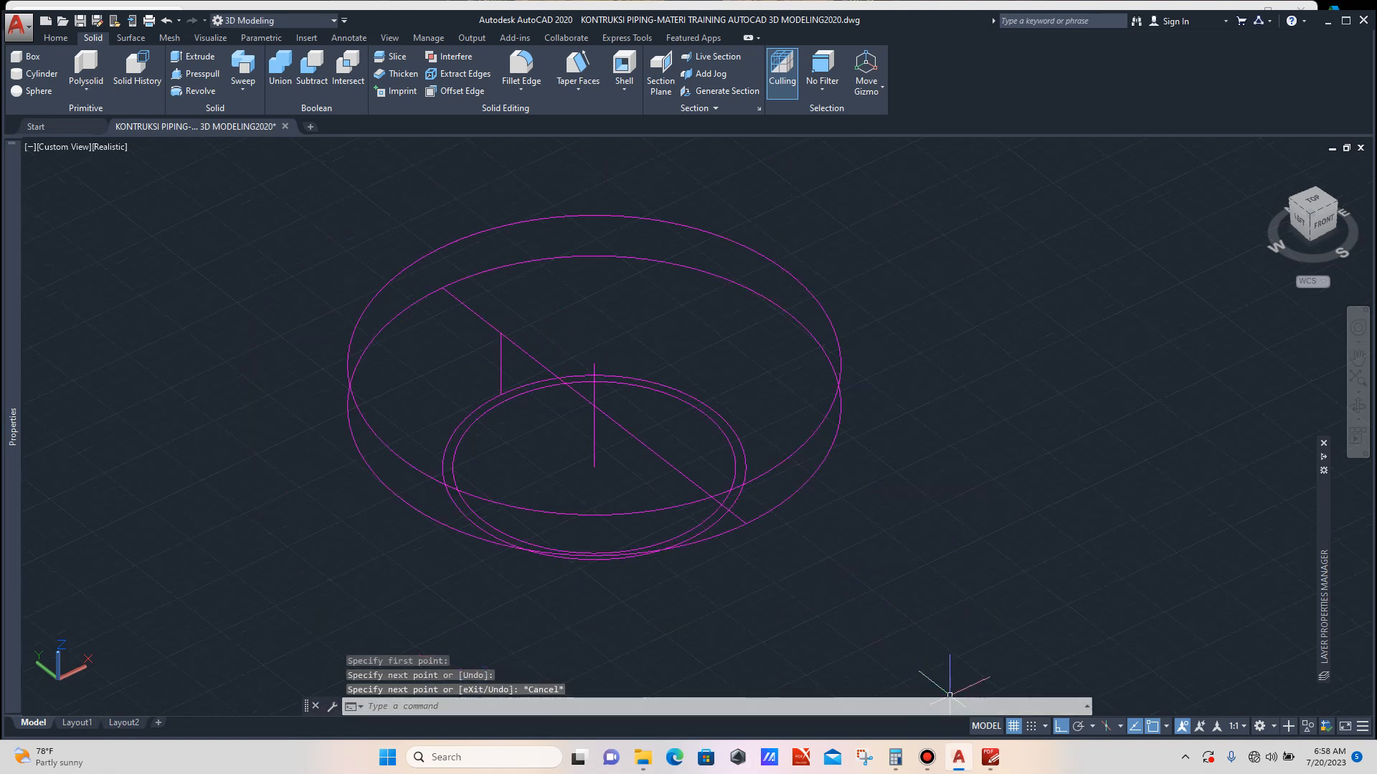
click(991, 758)
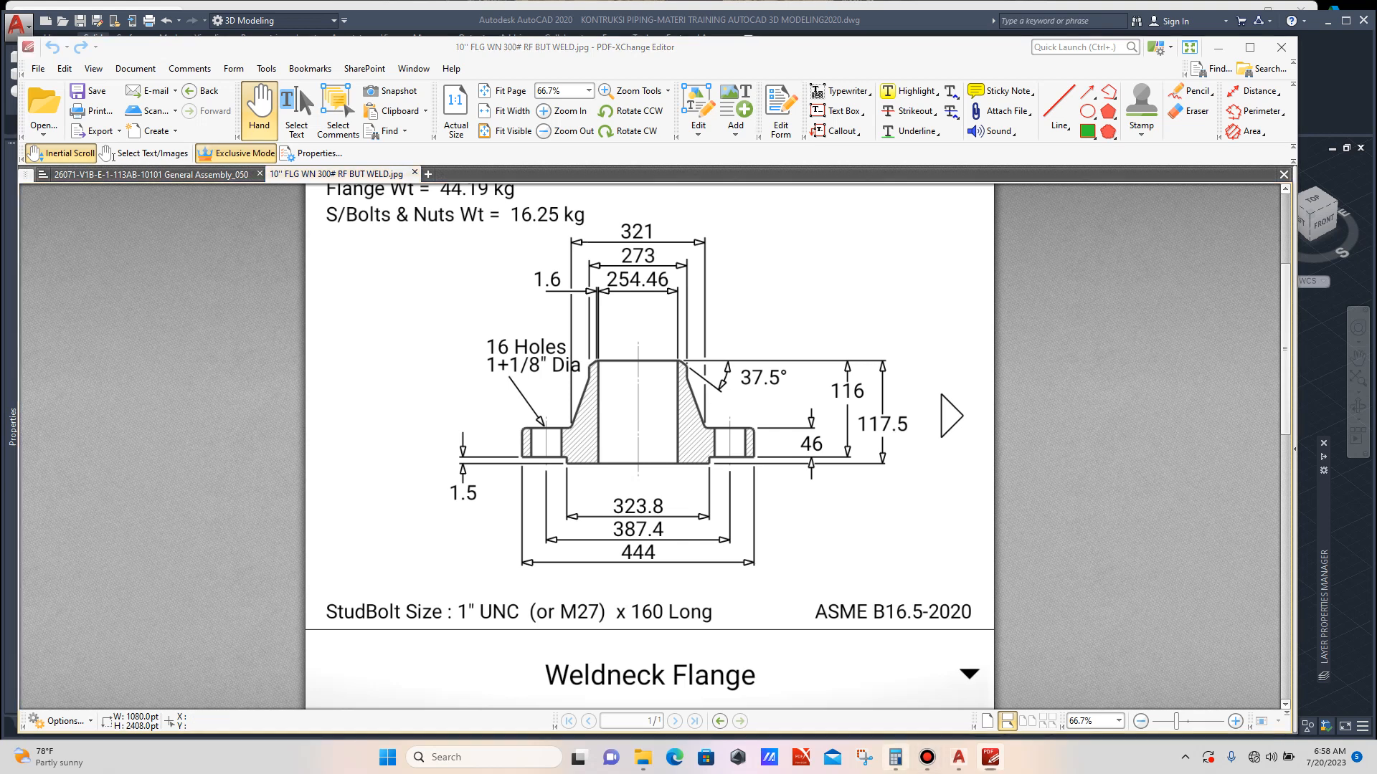
click(895, 757)
text(3)
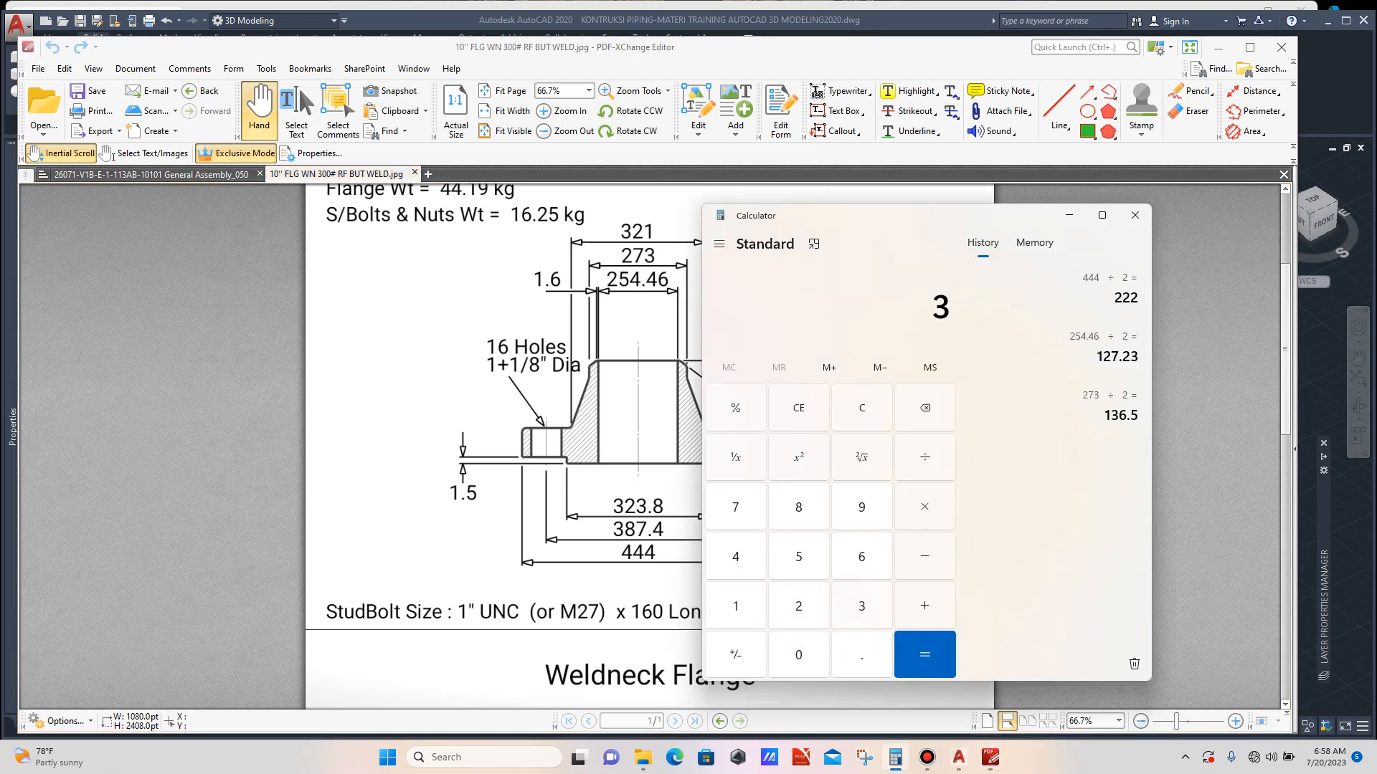
text(21 ÷ 2)
key(Return)
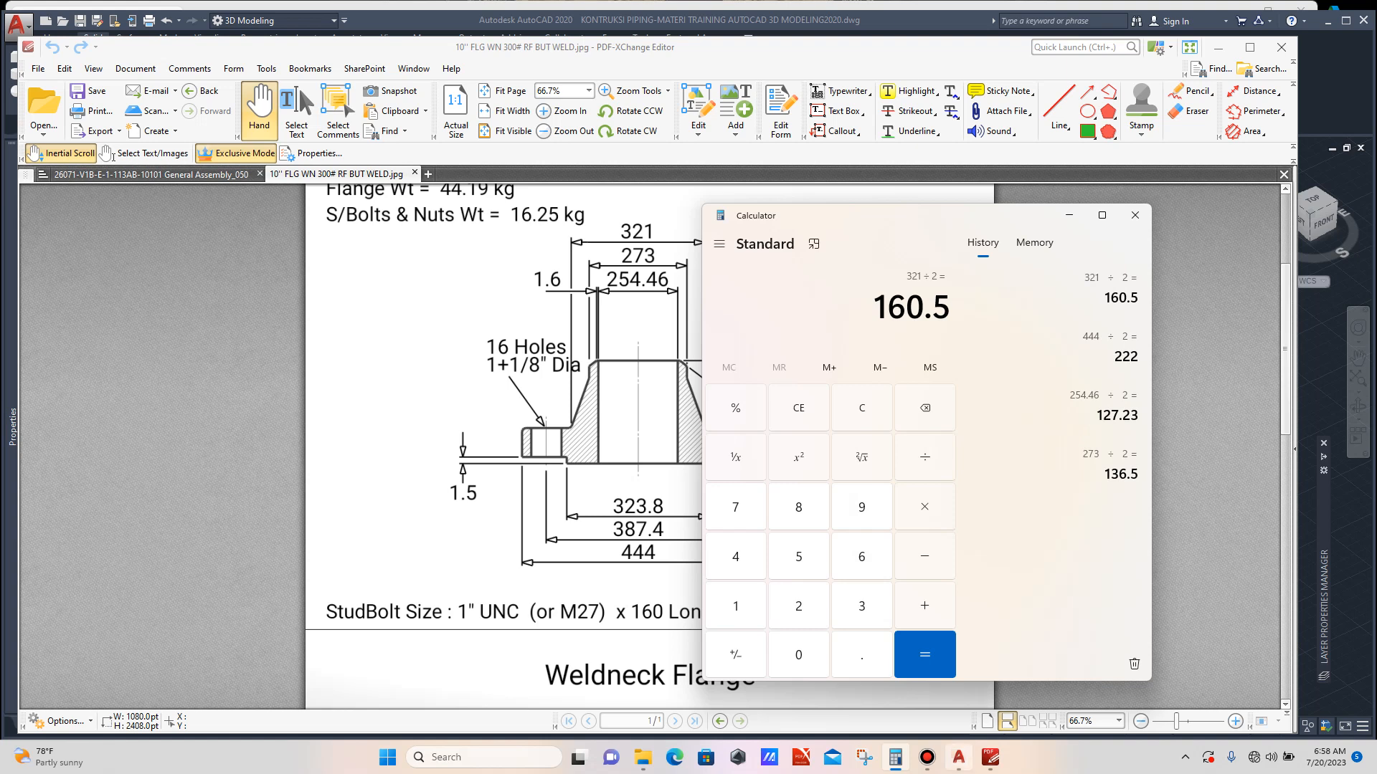
In AutoCAD, draw a circle of radius 160.5 centred where the diameter line crosses the vertical centre line.
click(959, 757)
scroll(577, 359, up, 2)
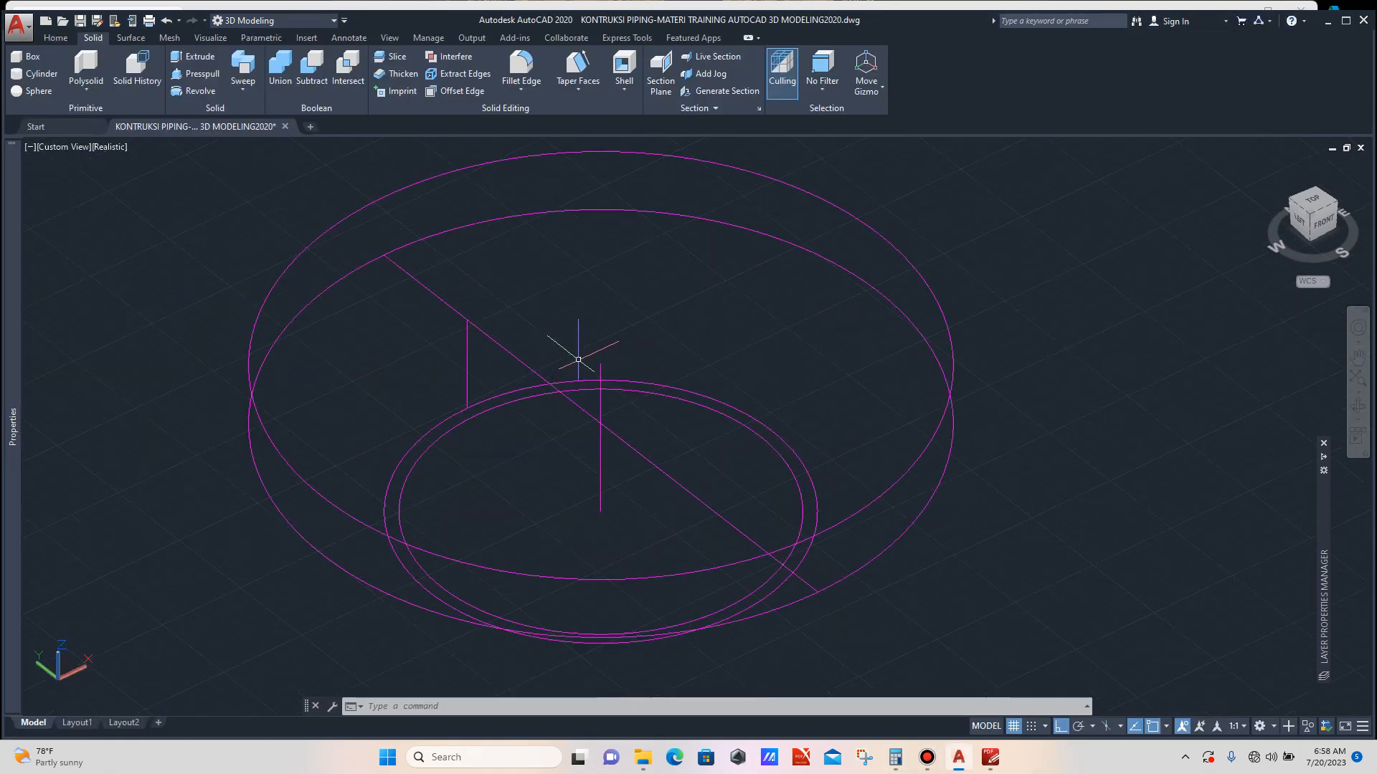
text(c)
key(Return)
click(600, 424)
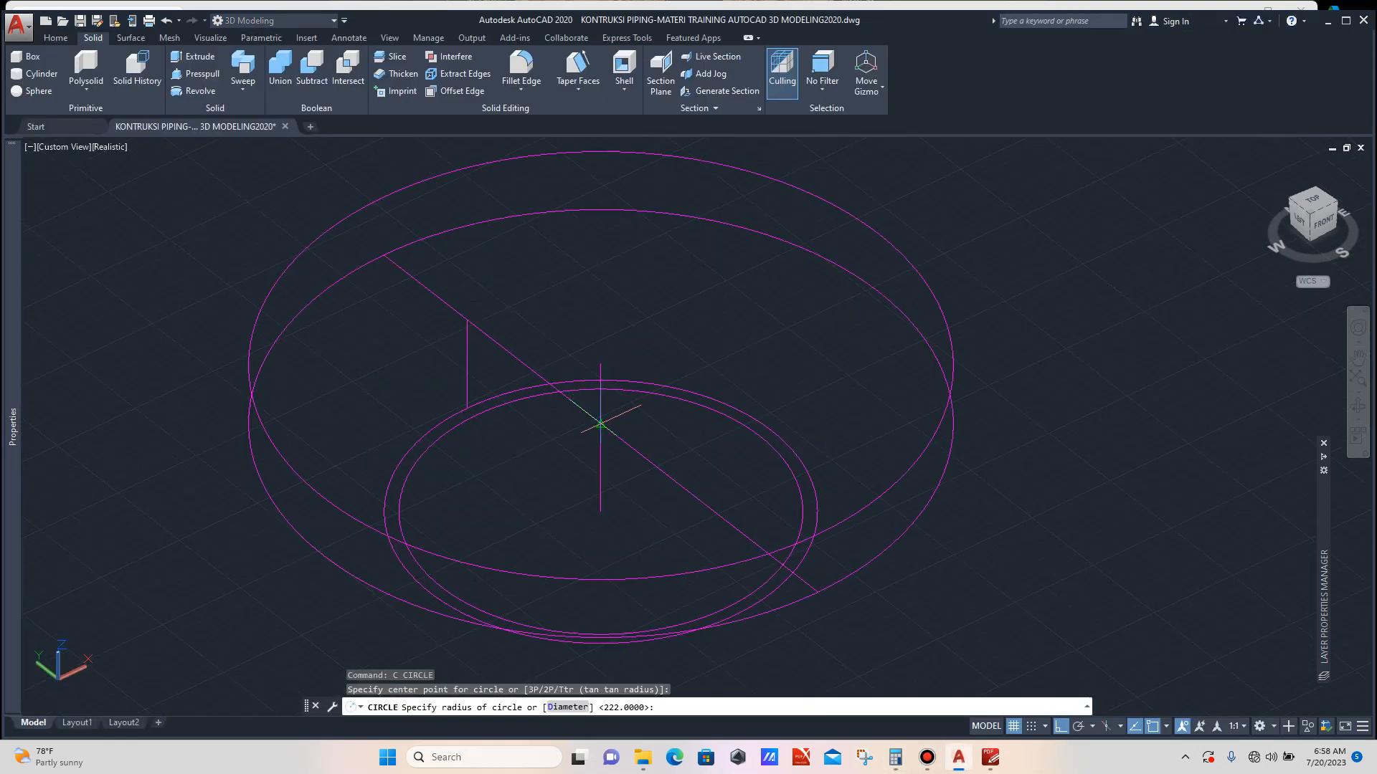
text(160.5)
key(Return)
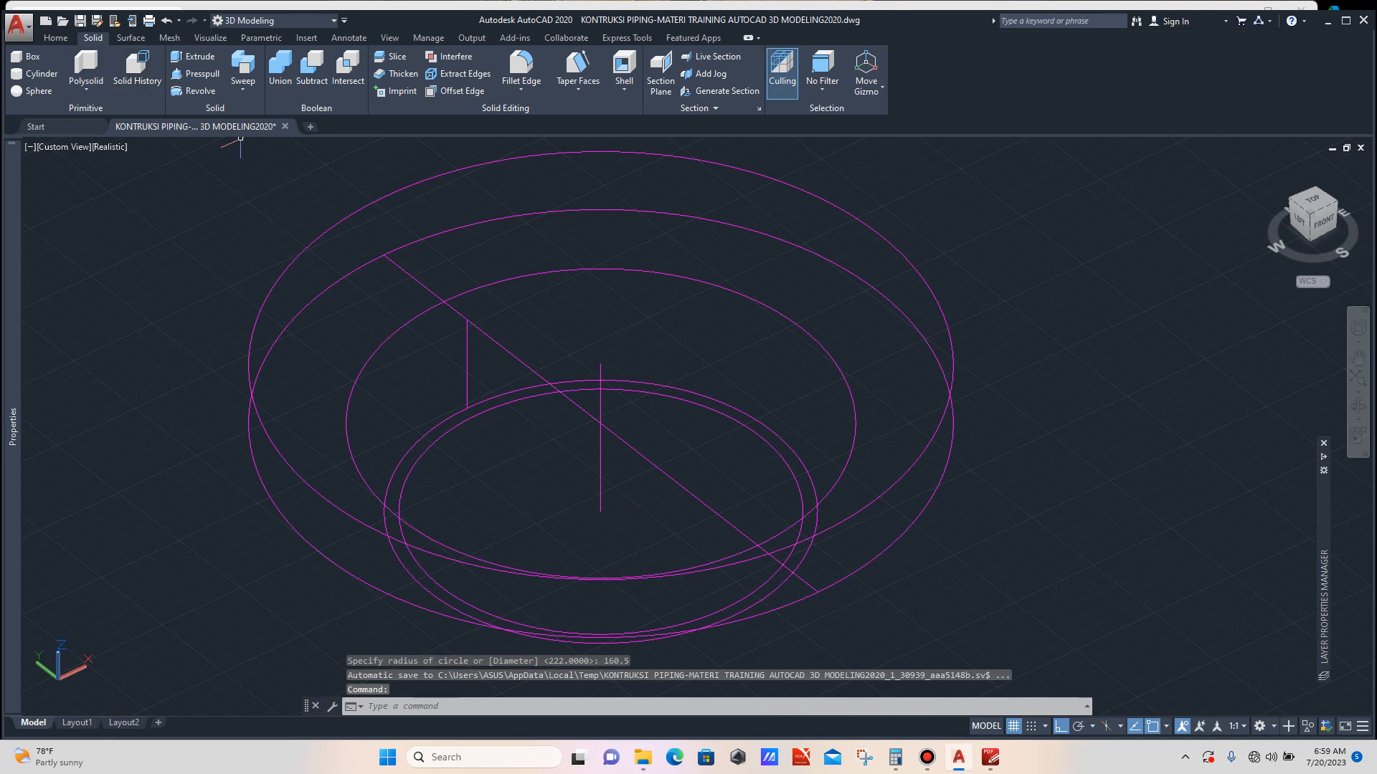
click(55, 38)
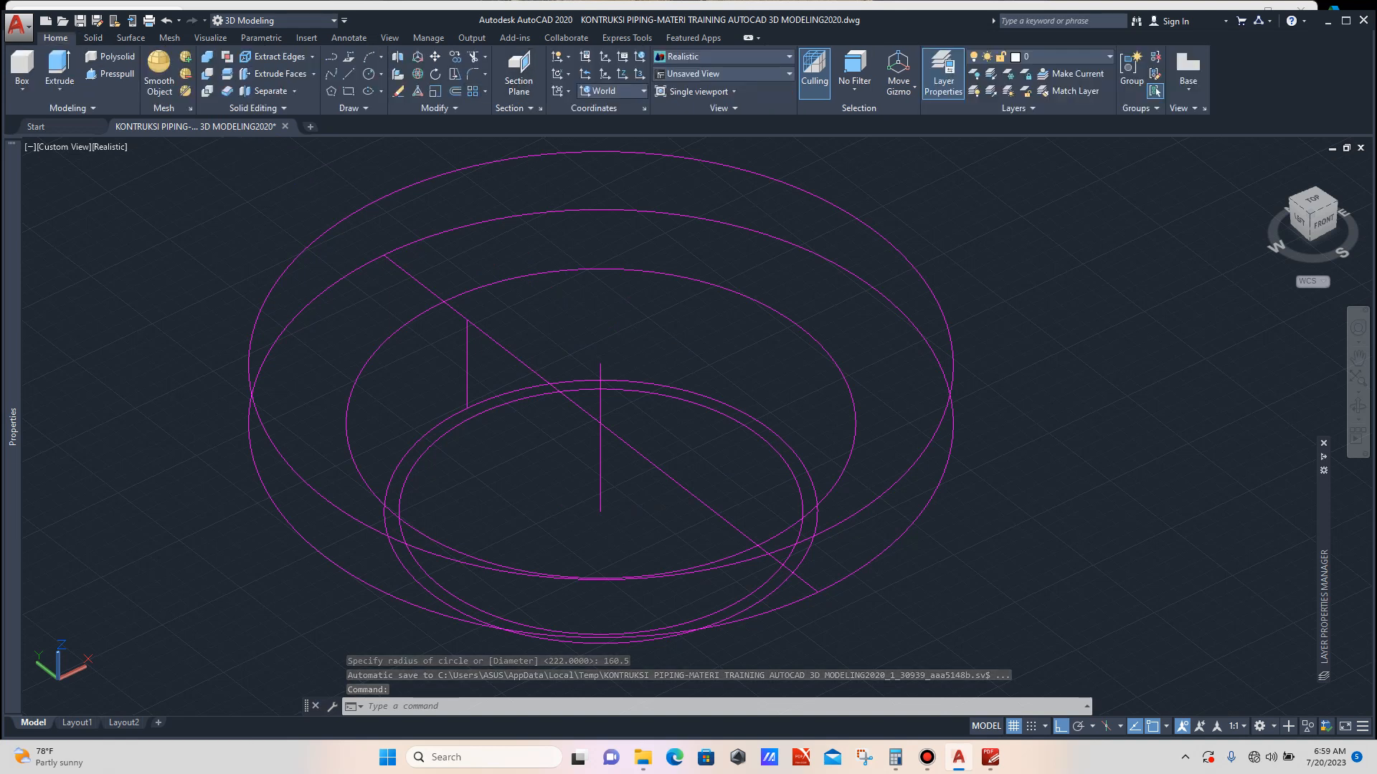
click(643, 91)
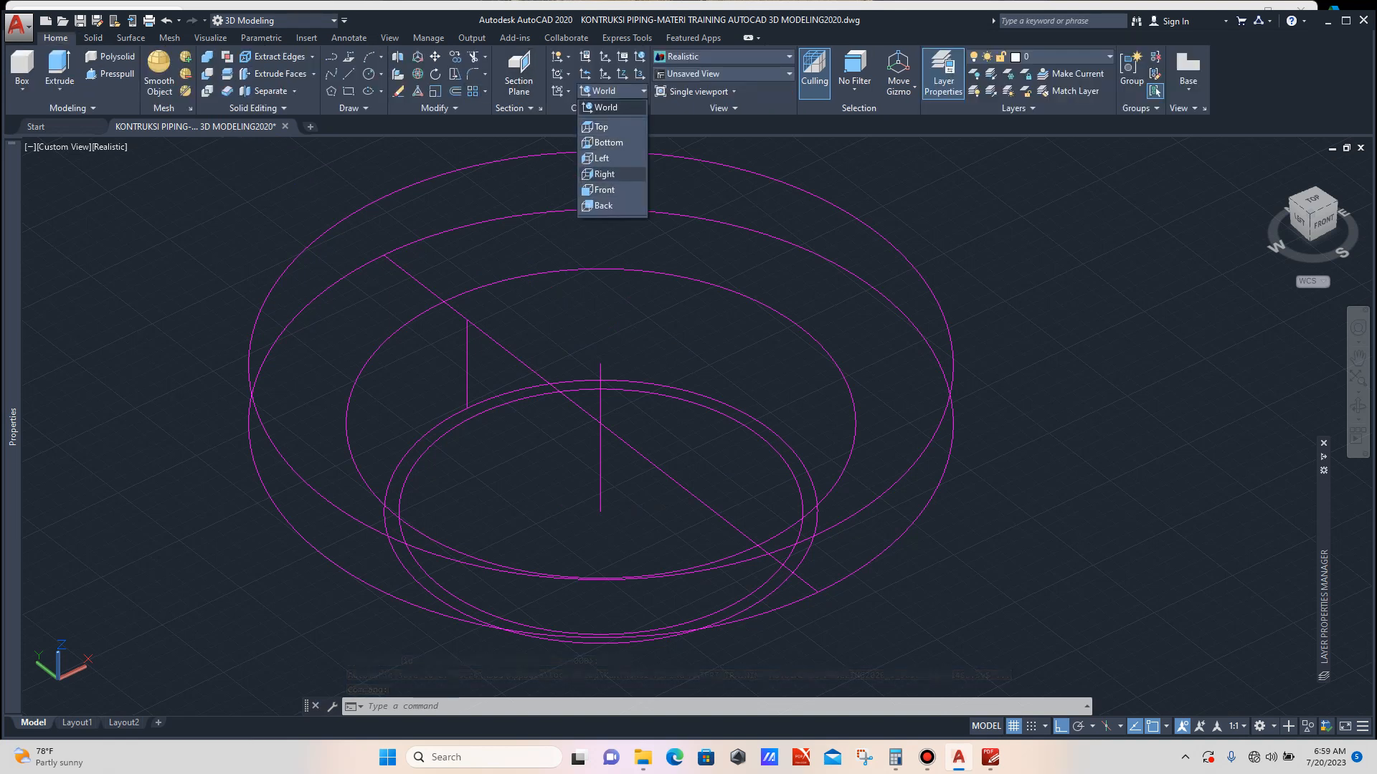
click(609, 173)
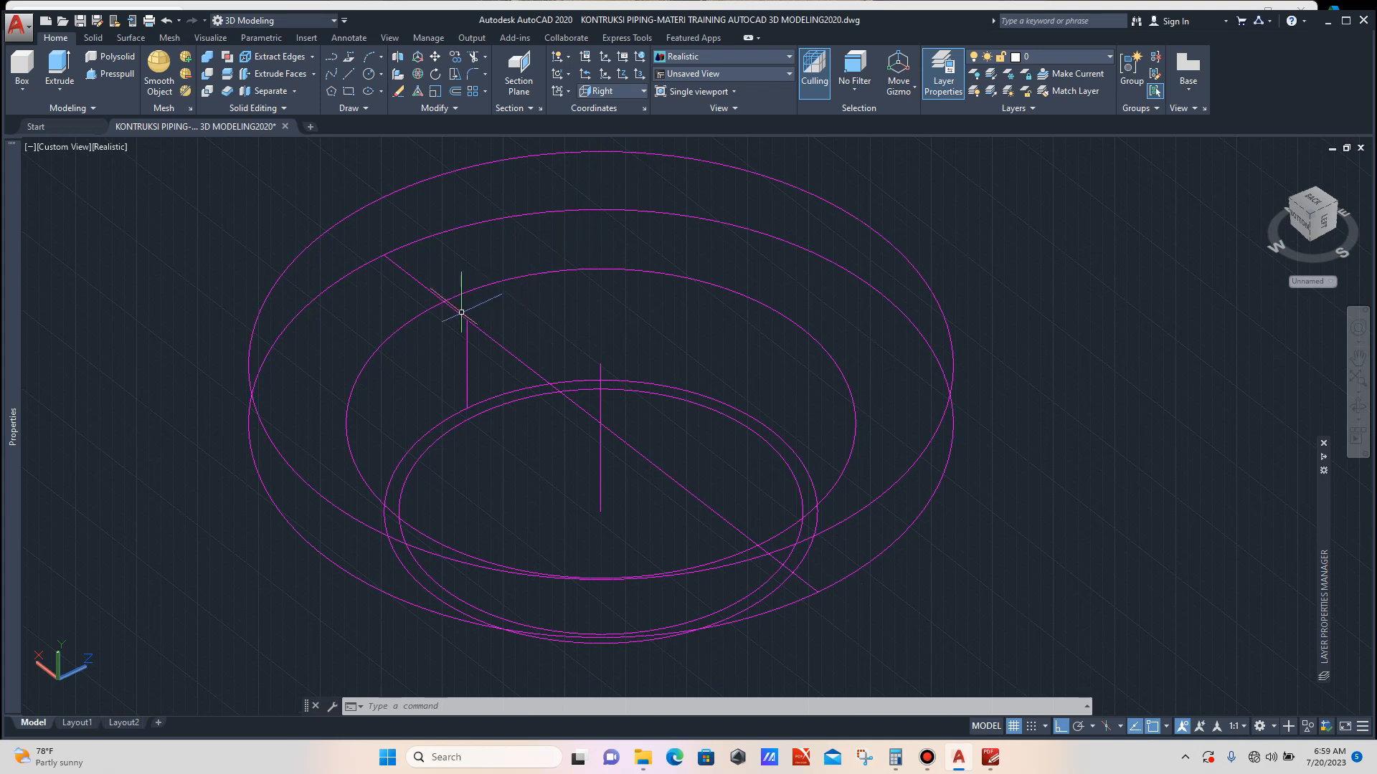
scroll(461, 312, up, 2)
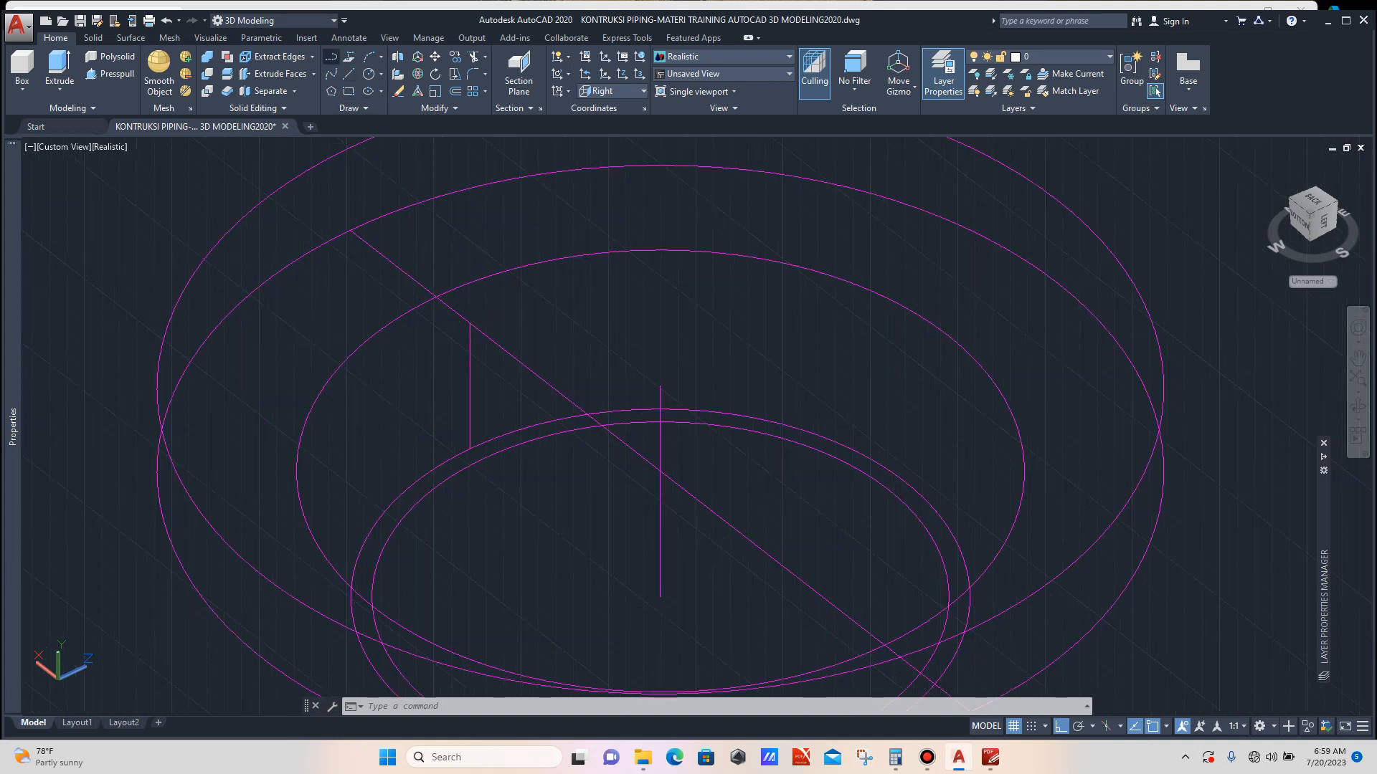
click(331, 57)
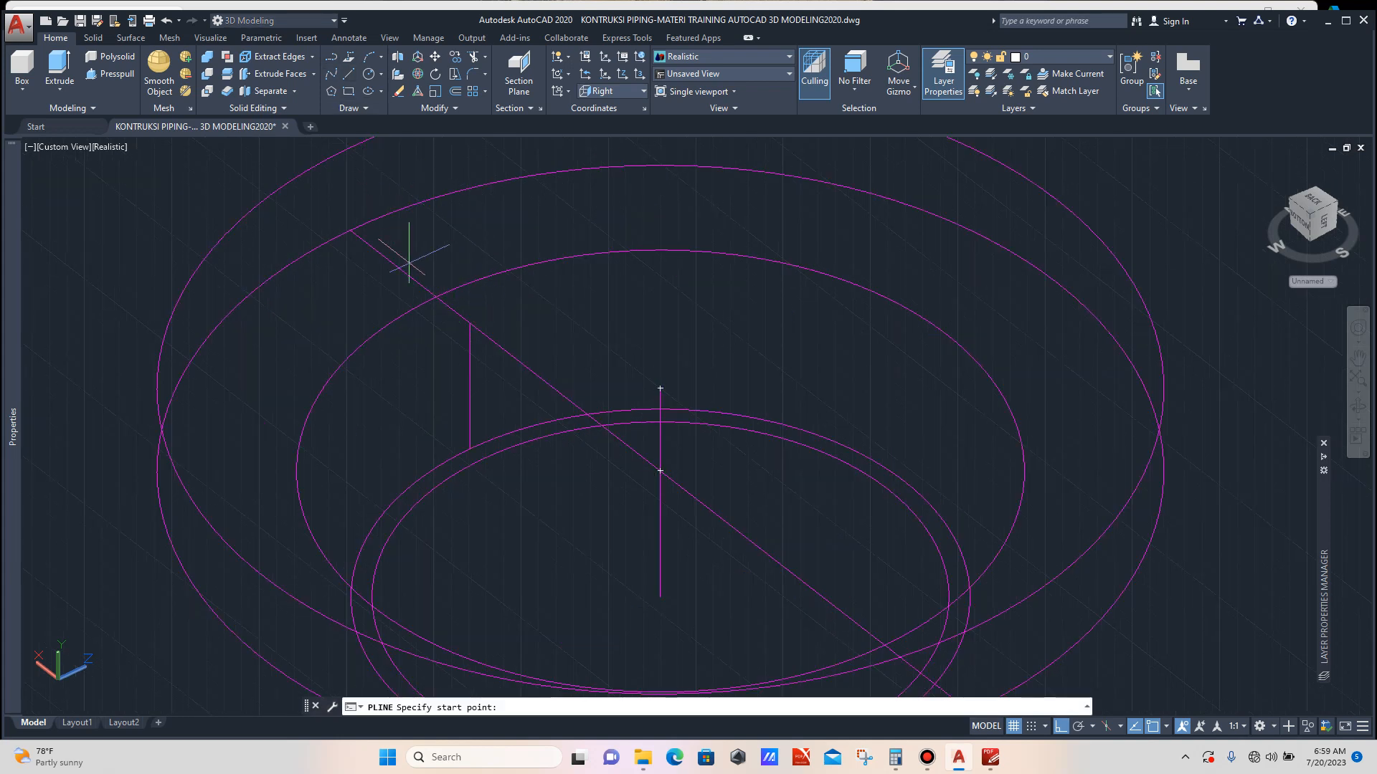
click(469, 450)
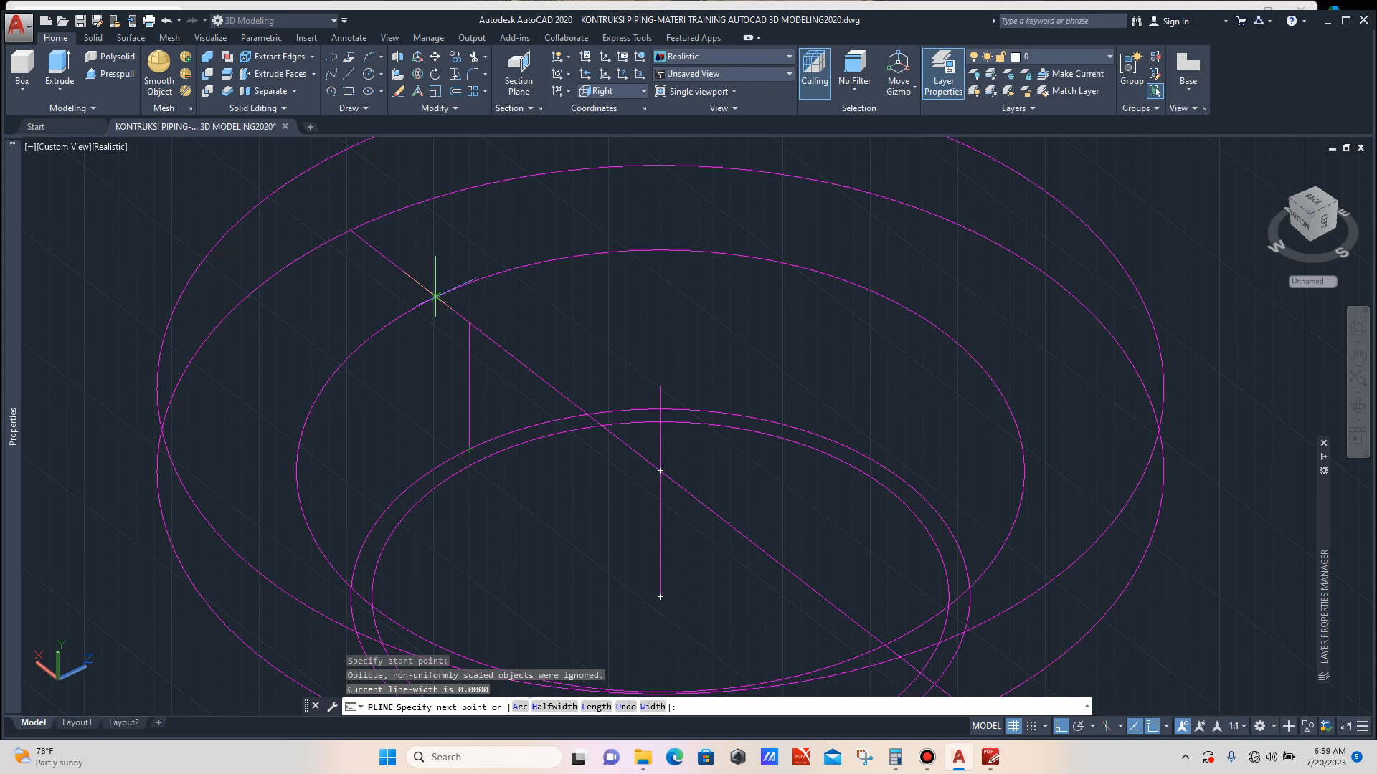
key(Escape)
scroll(456, 355, down, 1)
scroll(476, 396, down, 1)
scroll(485, 402, up, 2)
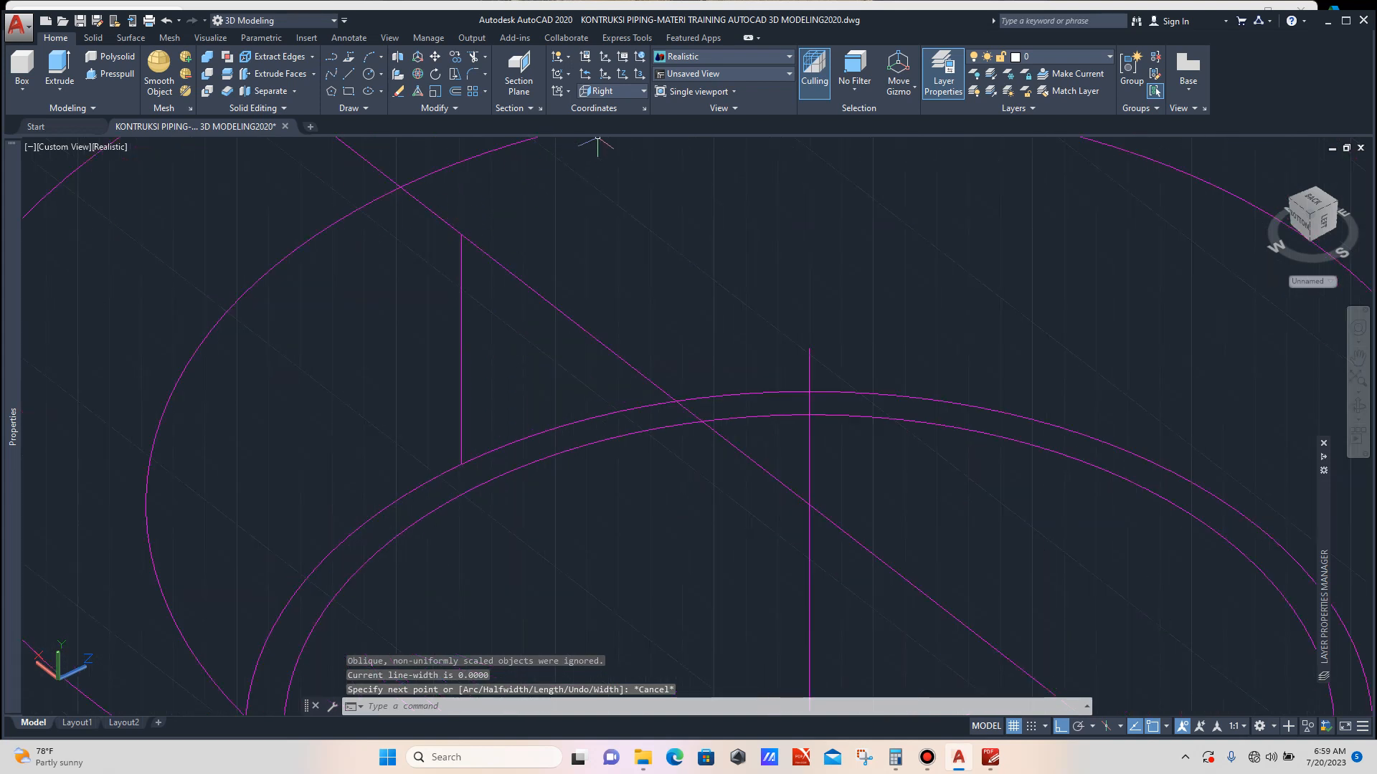
Set the UCS to World and draw a vertical line from the inner pipe circle's rear Y-axis quadrant up to the diameter line.
click(613, 92)
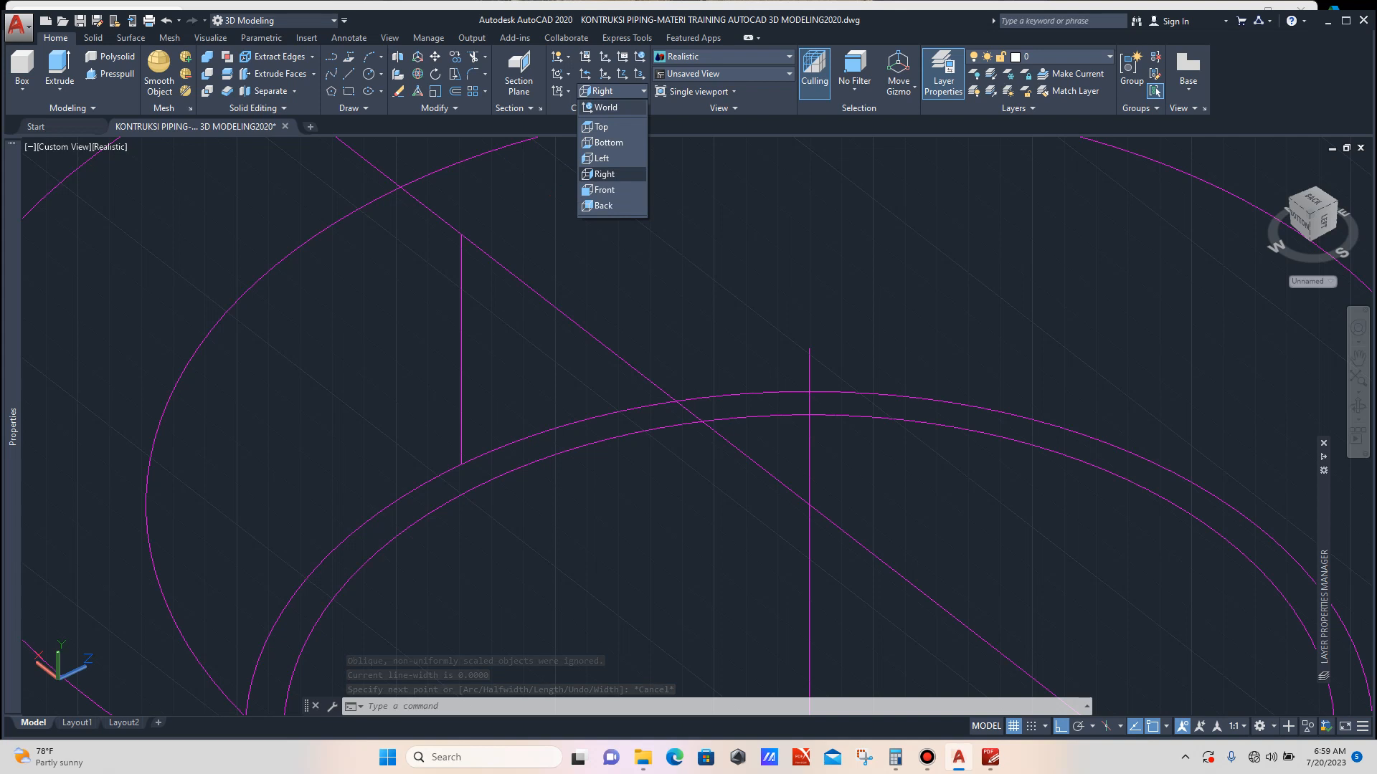
click(603, 105)
scroll(557, 286, down, 3)
scroll(535, 307, up, 1)
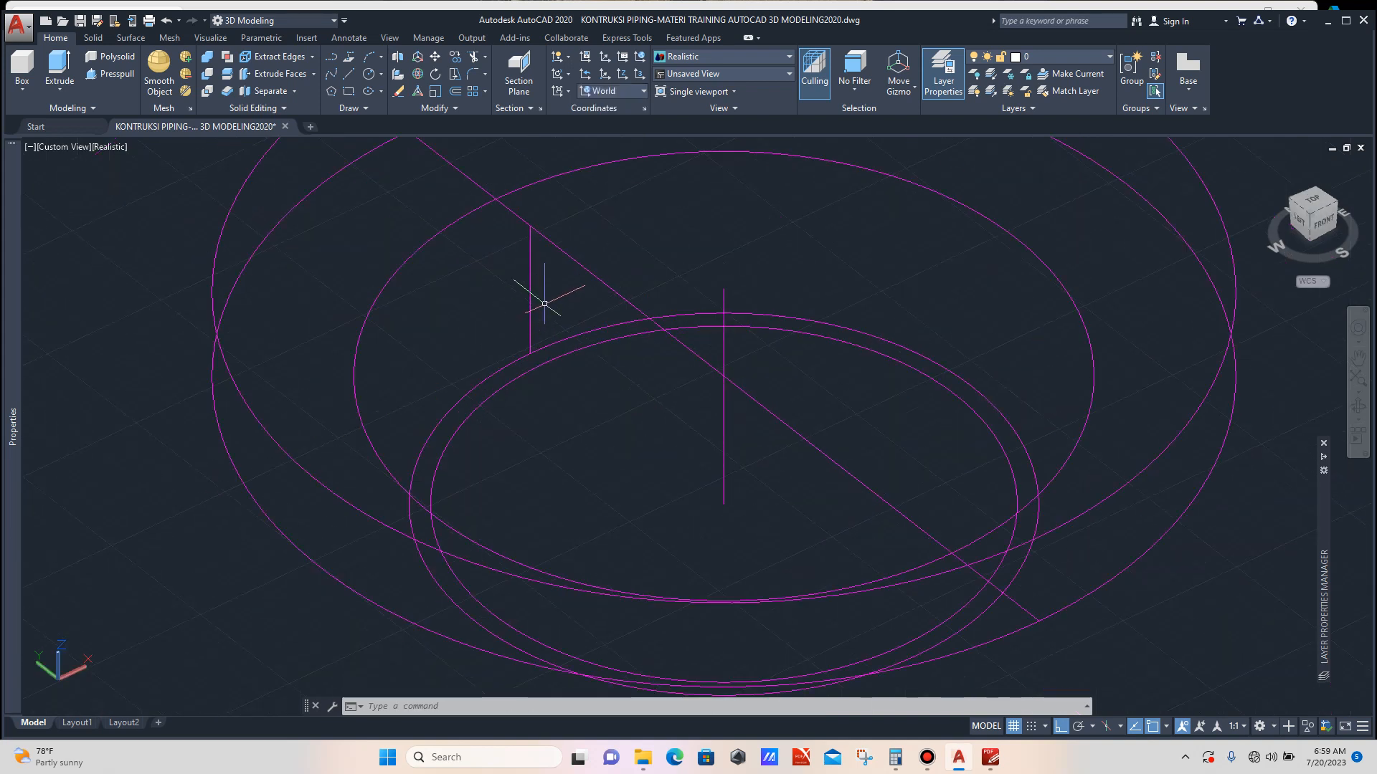
text(l)
key(Return)
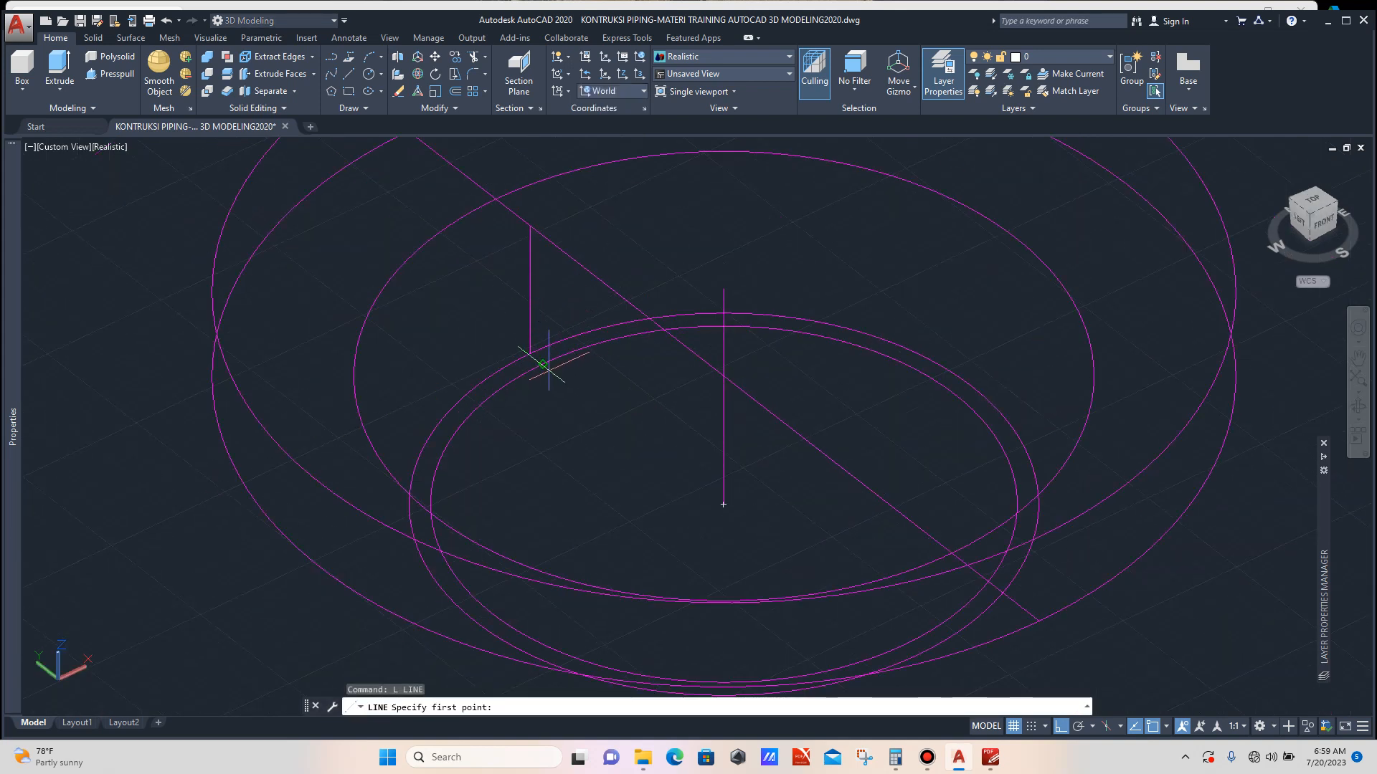
click(543, 363)
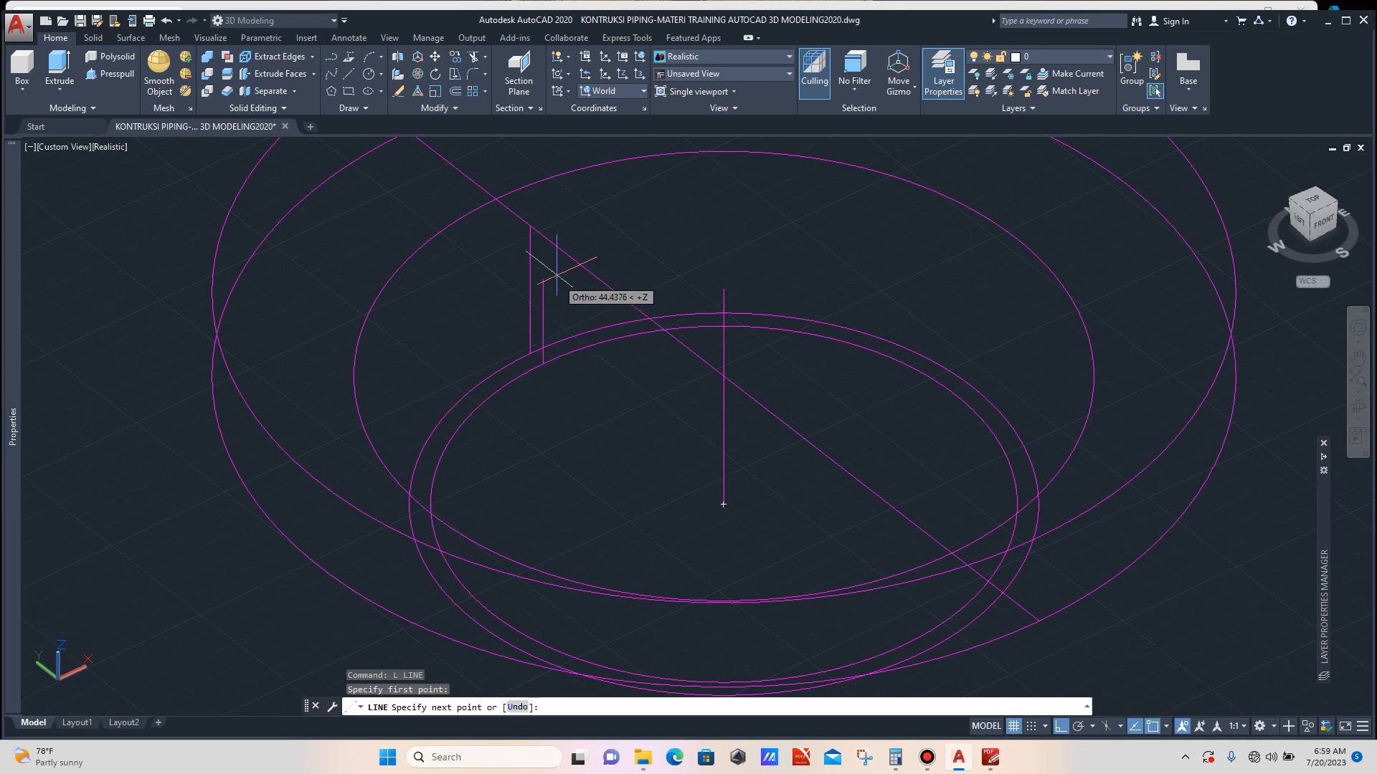
click(542, 237)
key(Escape)
Erase the vertical line that rises from the outer pipe circle's rear quadrant.
scroll(530, 274, up, 2)
click(525, 274)
click(517, 281)
key(Delete)
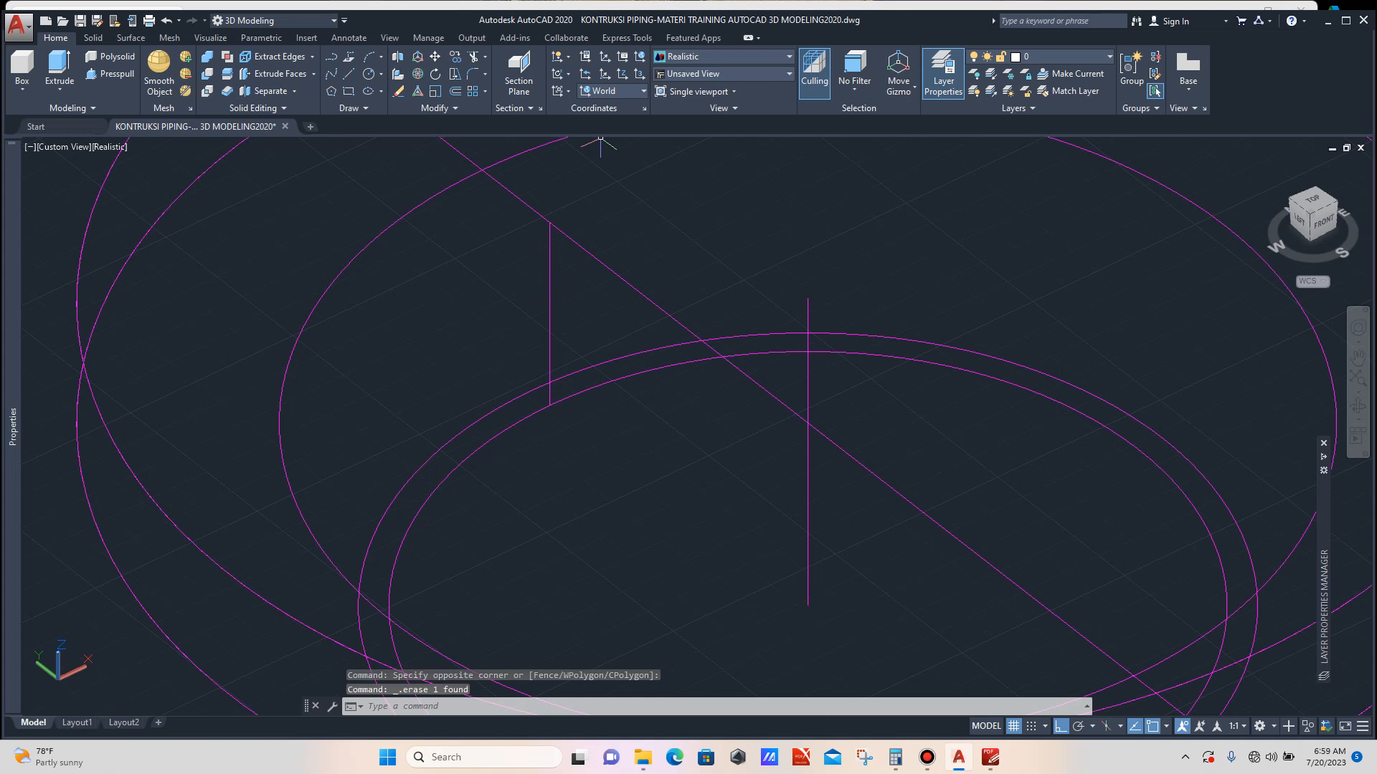
With the UCS set to Right, try a triangular polyline through the inner pipe quadrant, the vertical line's upper end and the hub circle.
click(613, 90)
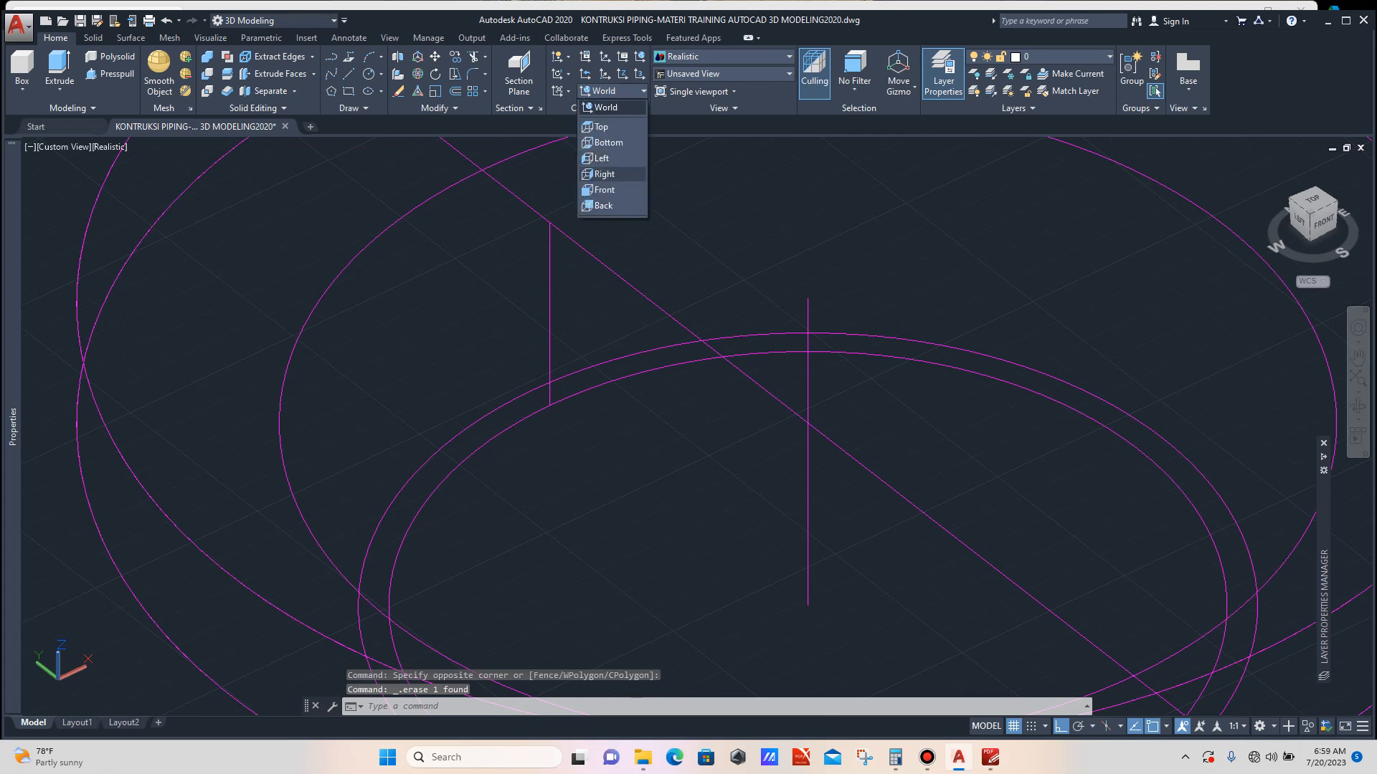
click(604, 174)
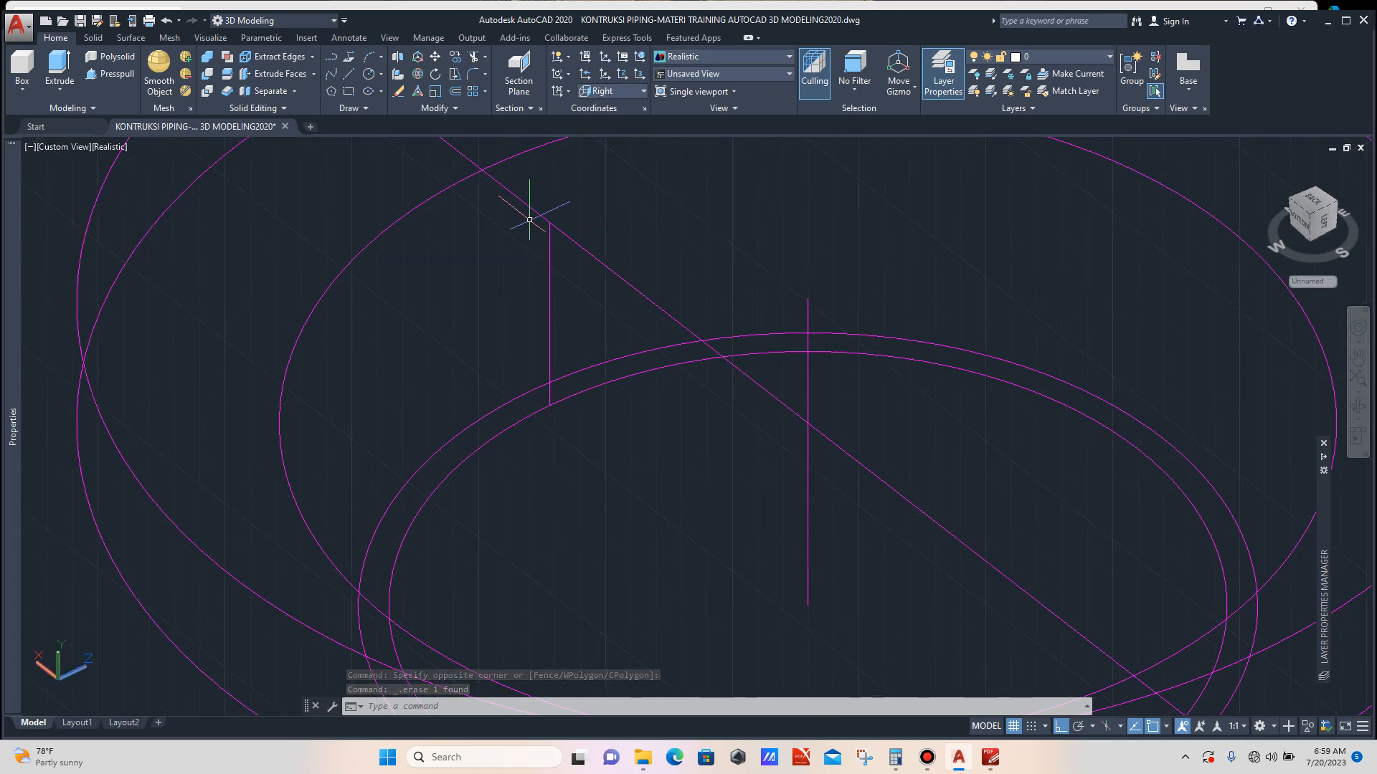
click(331, 57)
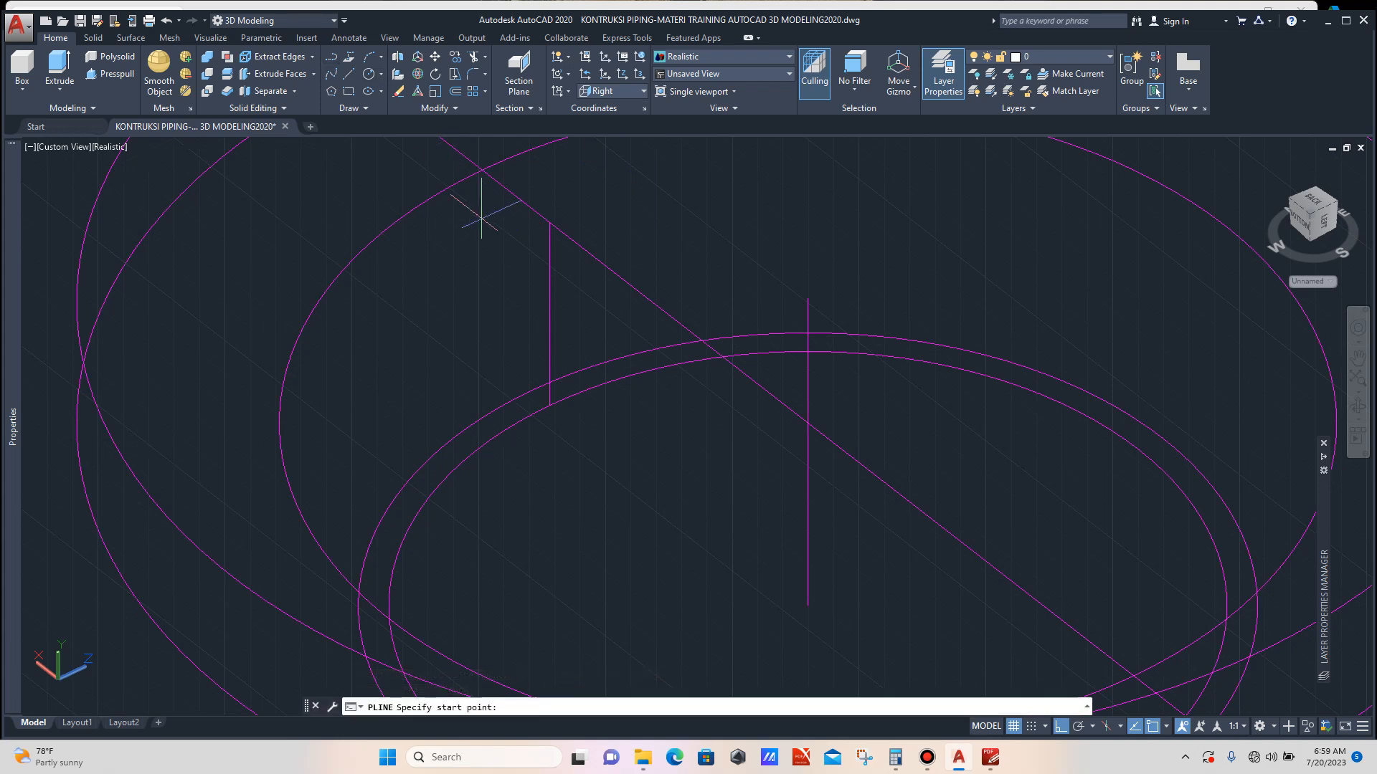
click(549, 405)
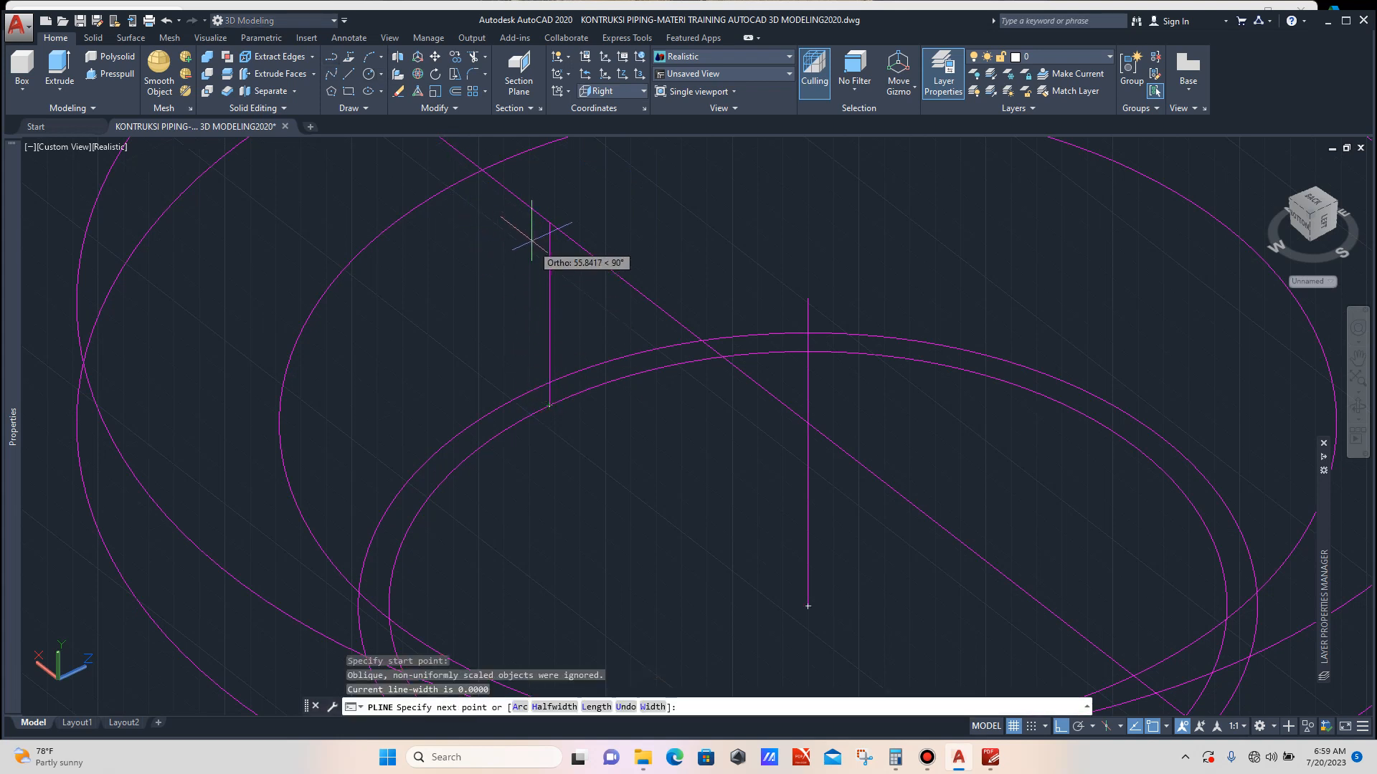
click(549, 222)
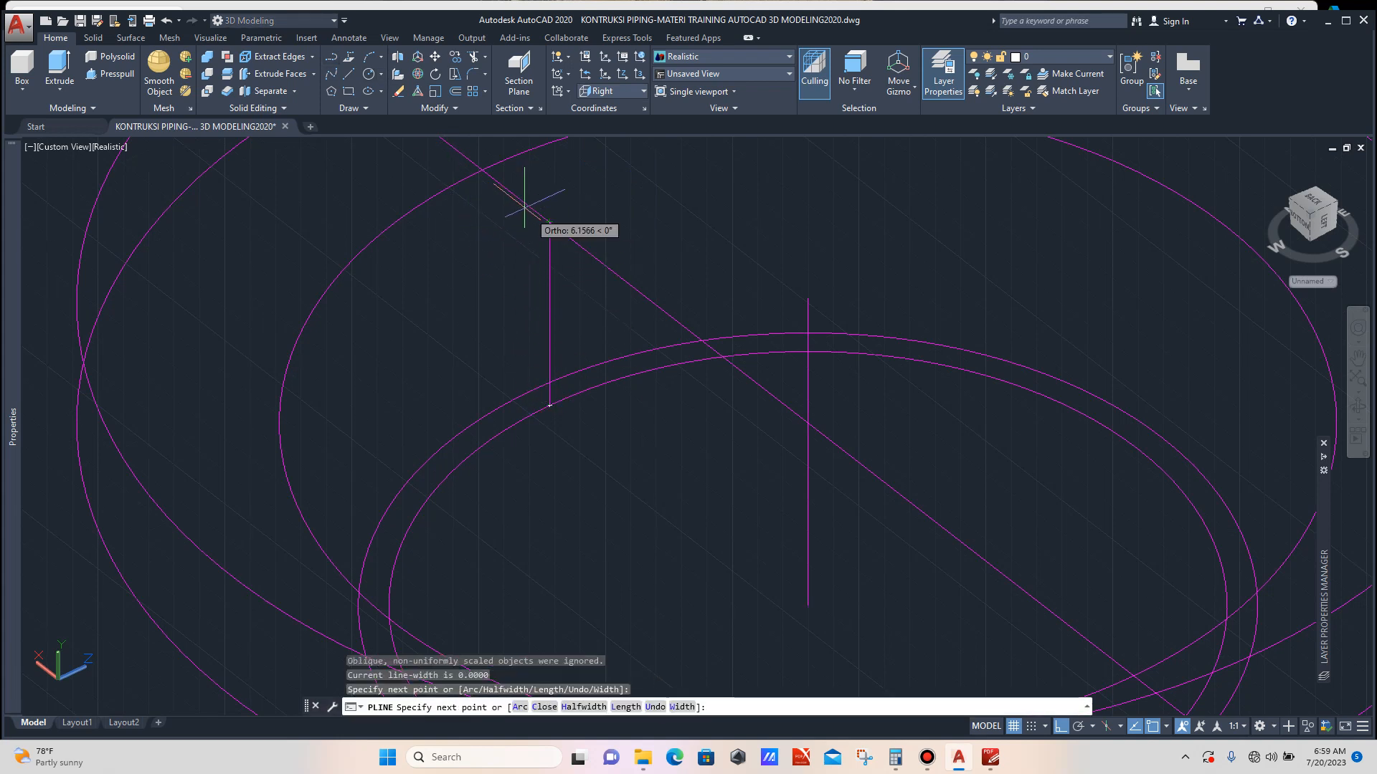
click(482, 169)
click(549, 405)
key(Escape)
Erase the triangular polyline between the inner pipe circle and the hub circle.
click(521, 268)
click(481, 301)
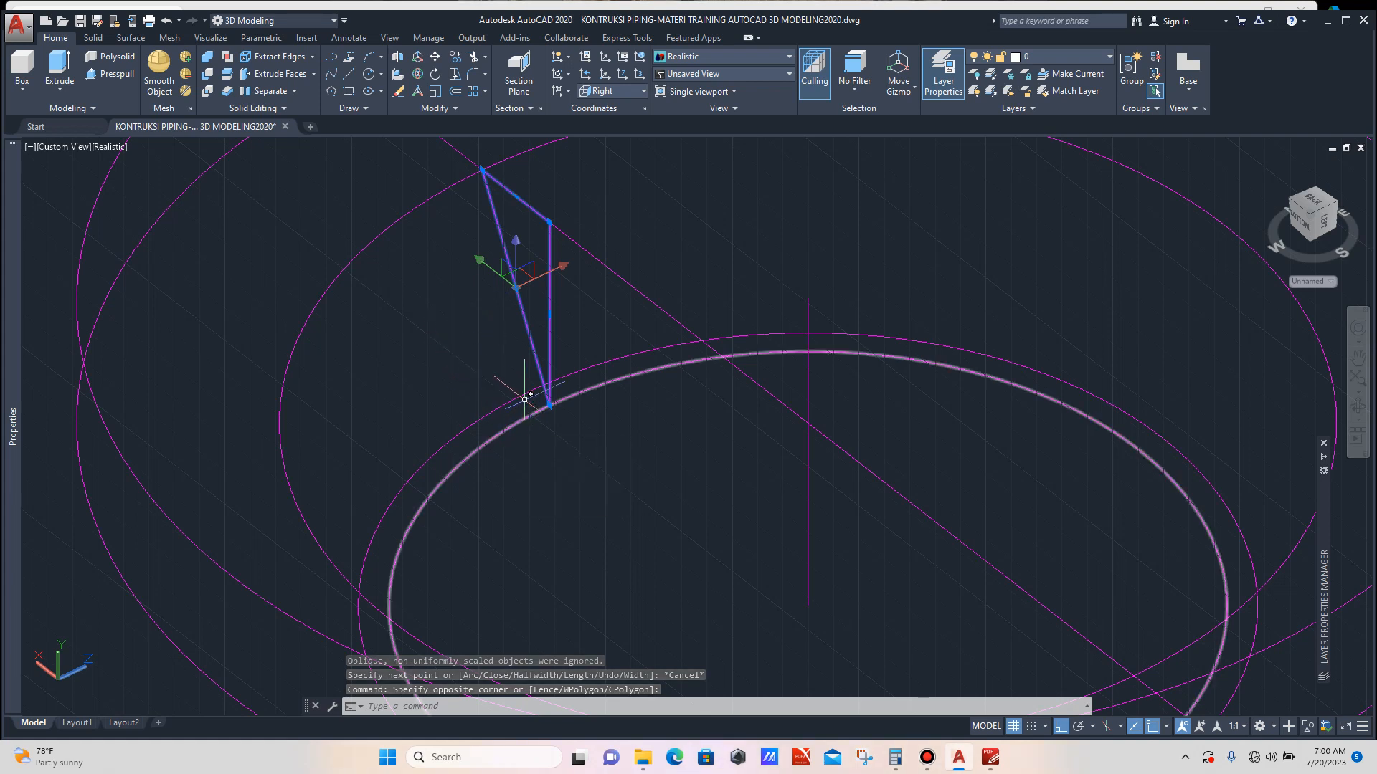
key(Escape)
click(530, 286)
click(499, 300)
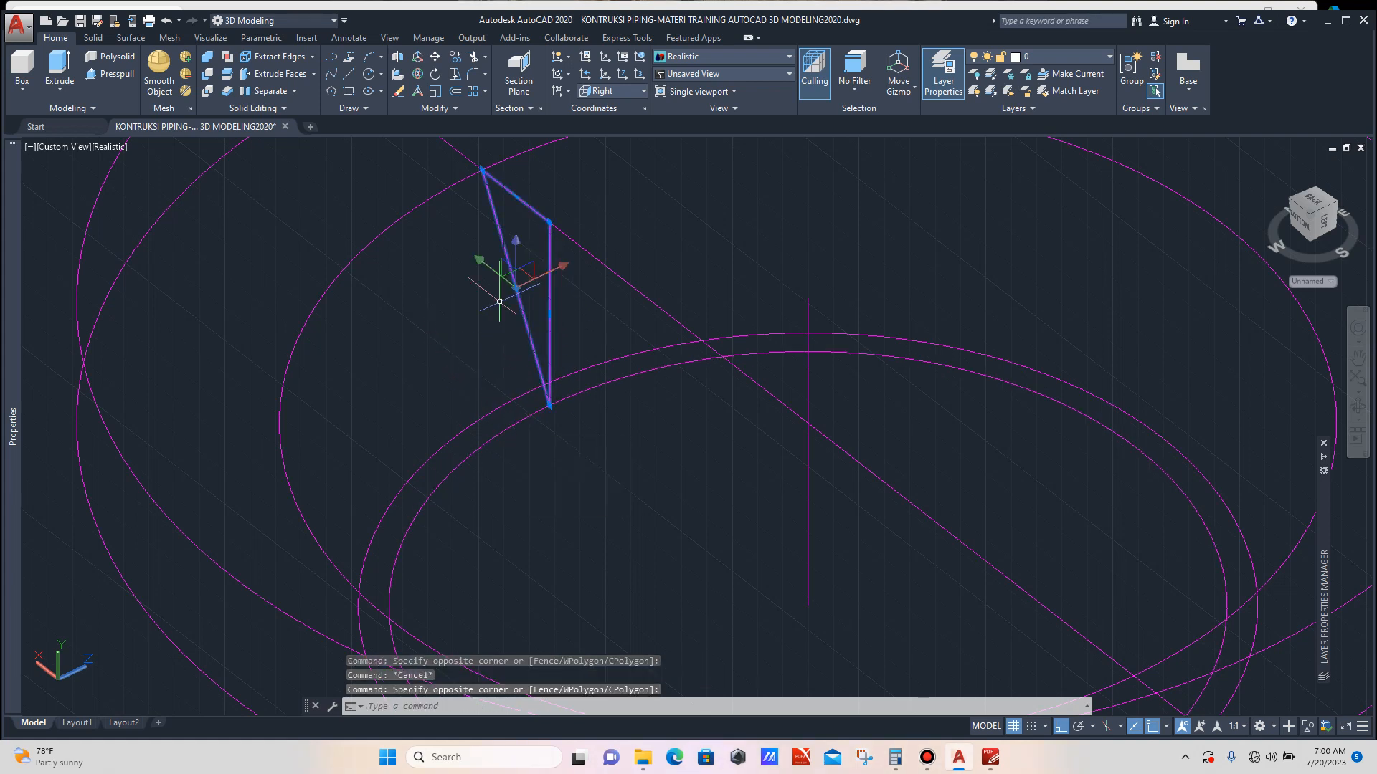
key(Delete)
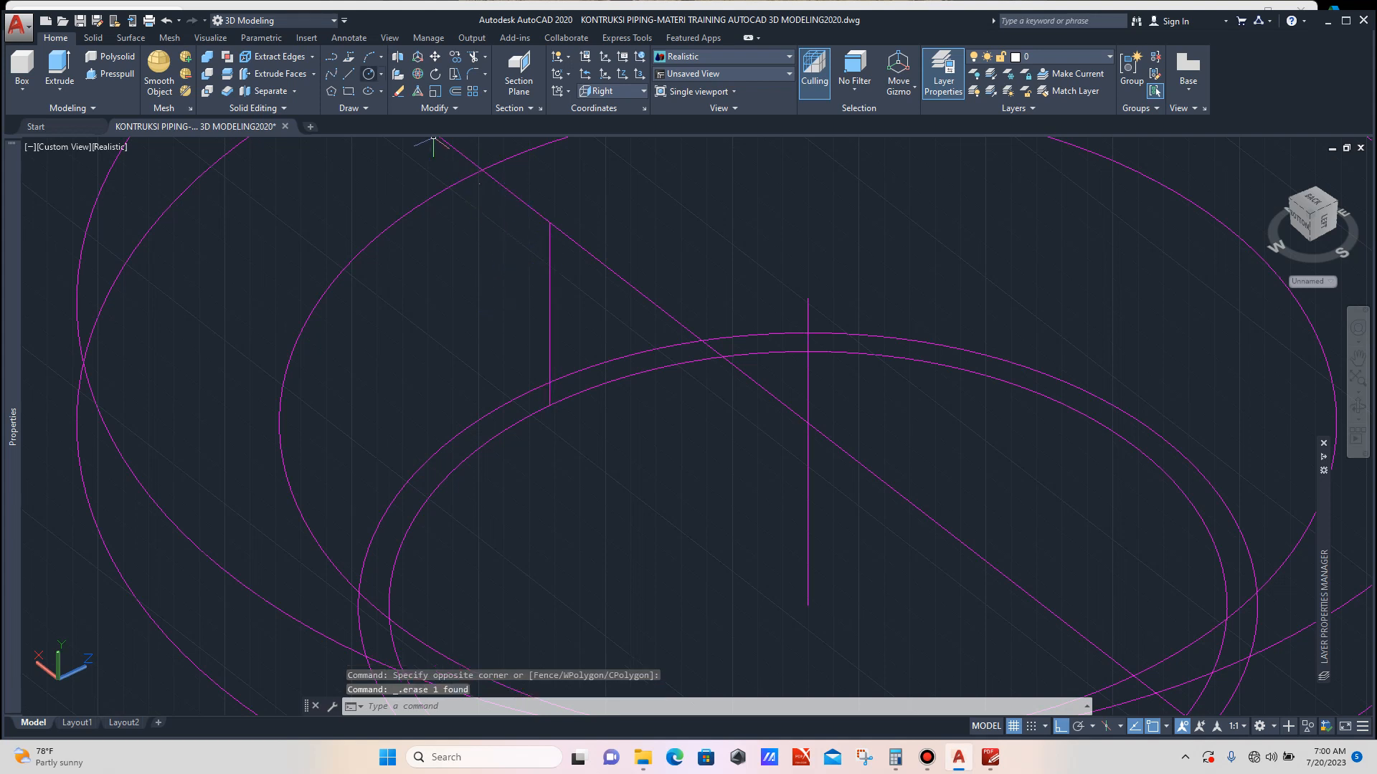
click(369, 56)
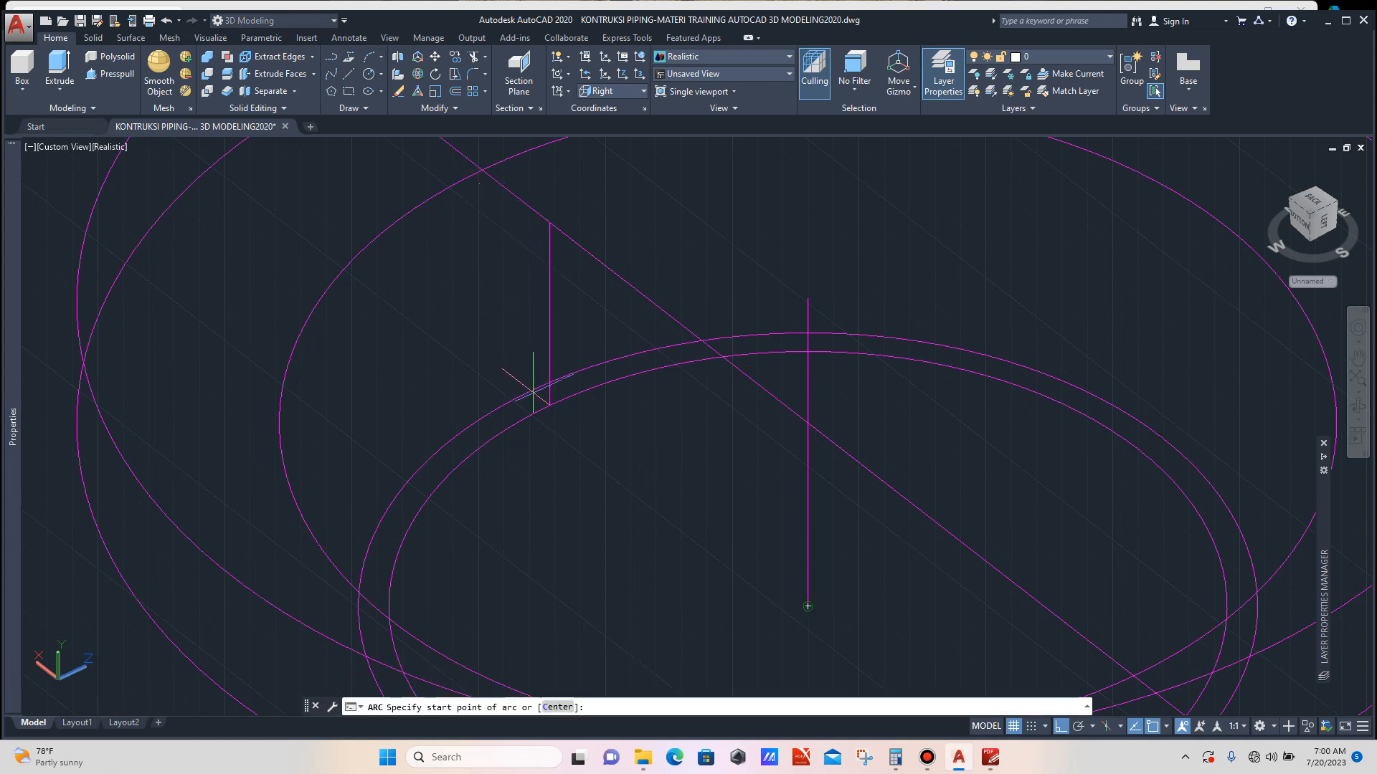
click(549, 406)
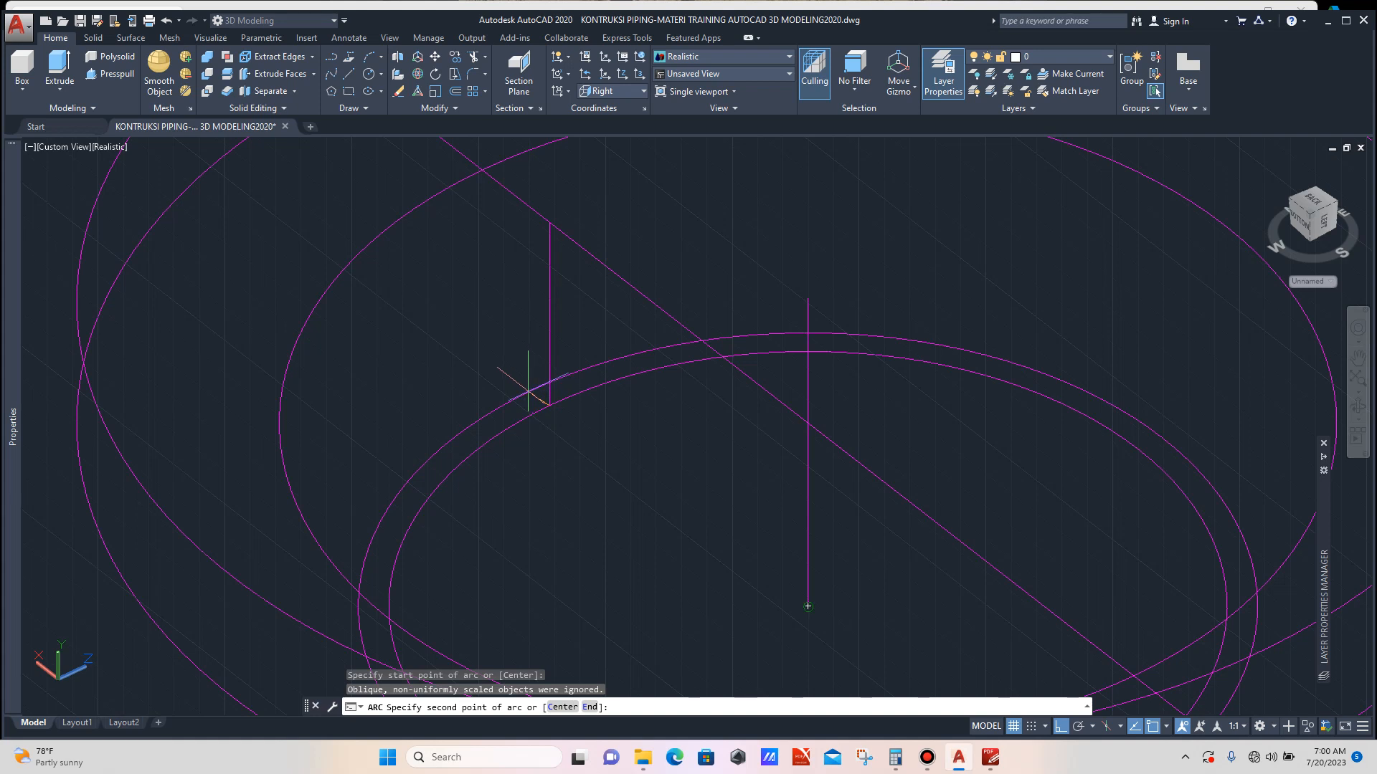
key(Escape)
Set the UCS to World and draw a short line joining the rear quadrants of the inner and outer pipe circles.
click(613, 91)
click(603, 104)
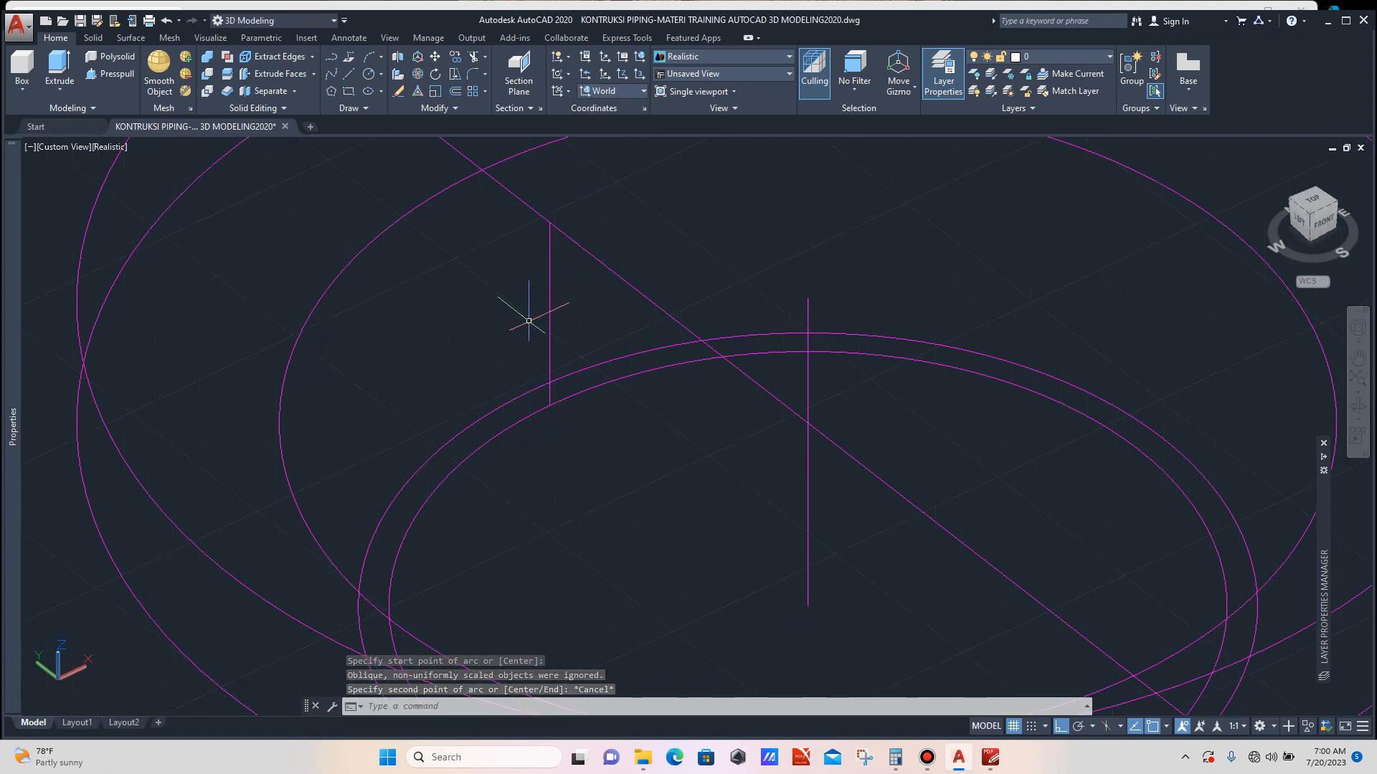
text(l)
key(Return)
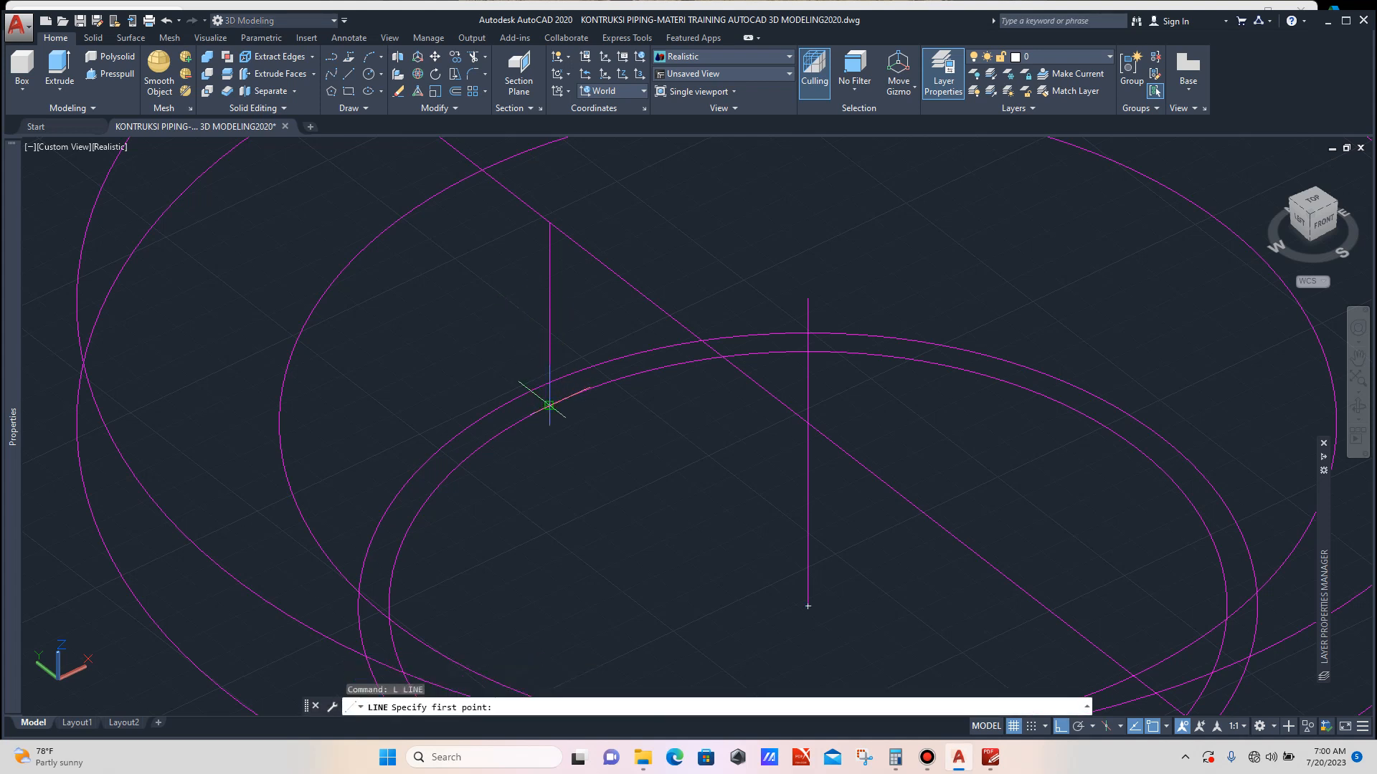
click(550, 405)
click(530, 391)
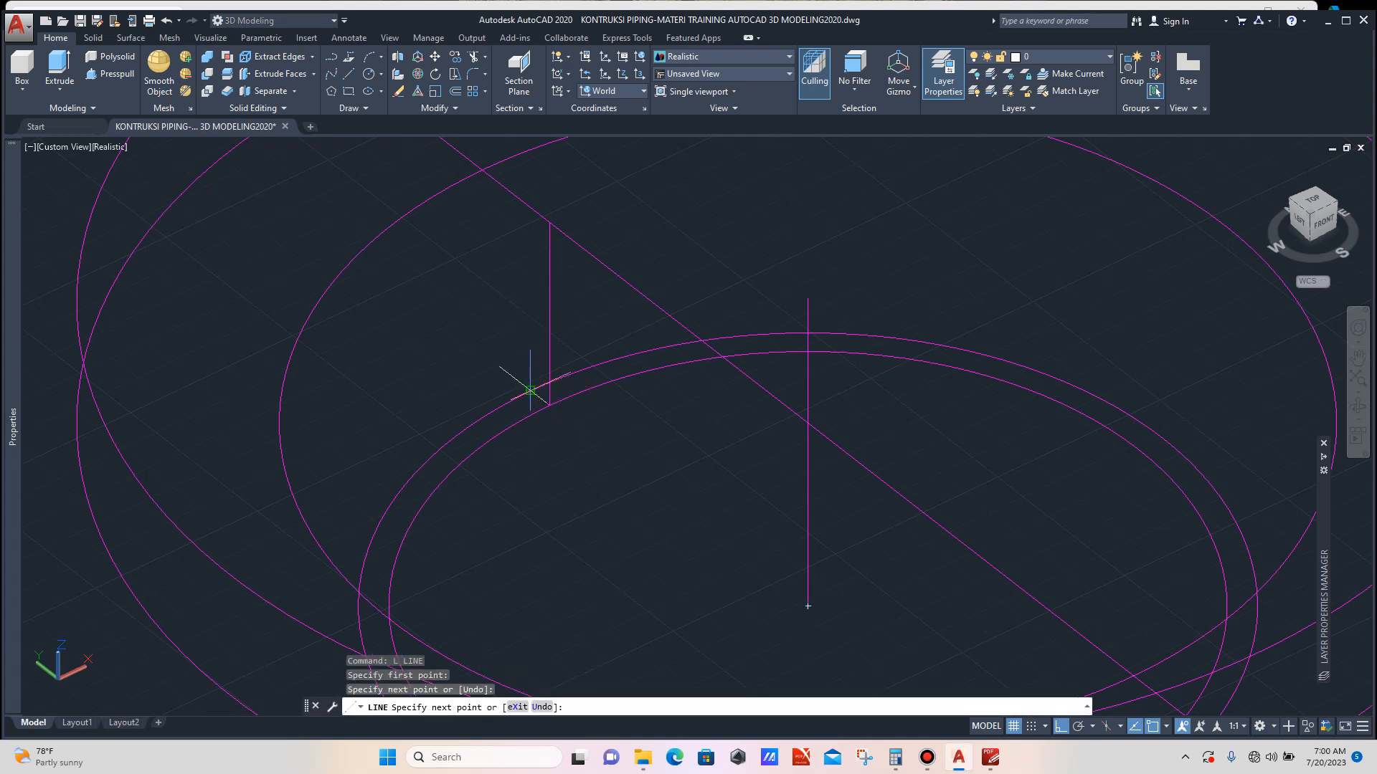
key(Escape)
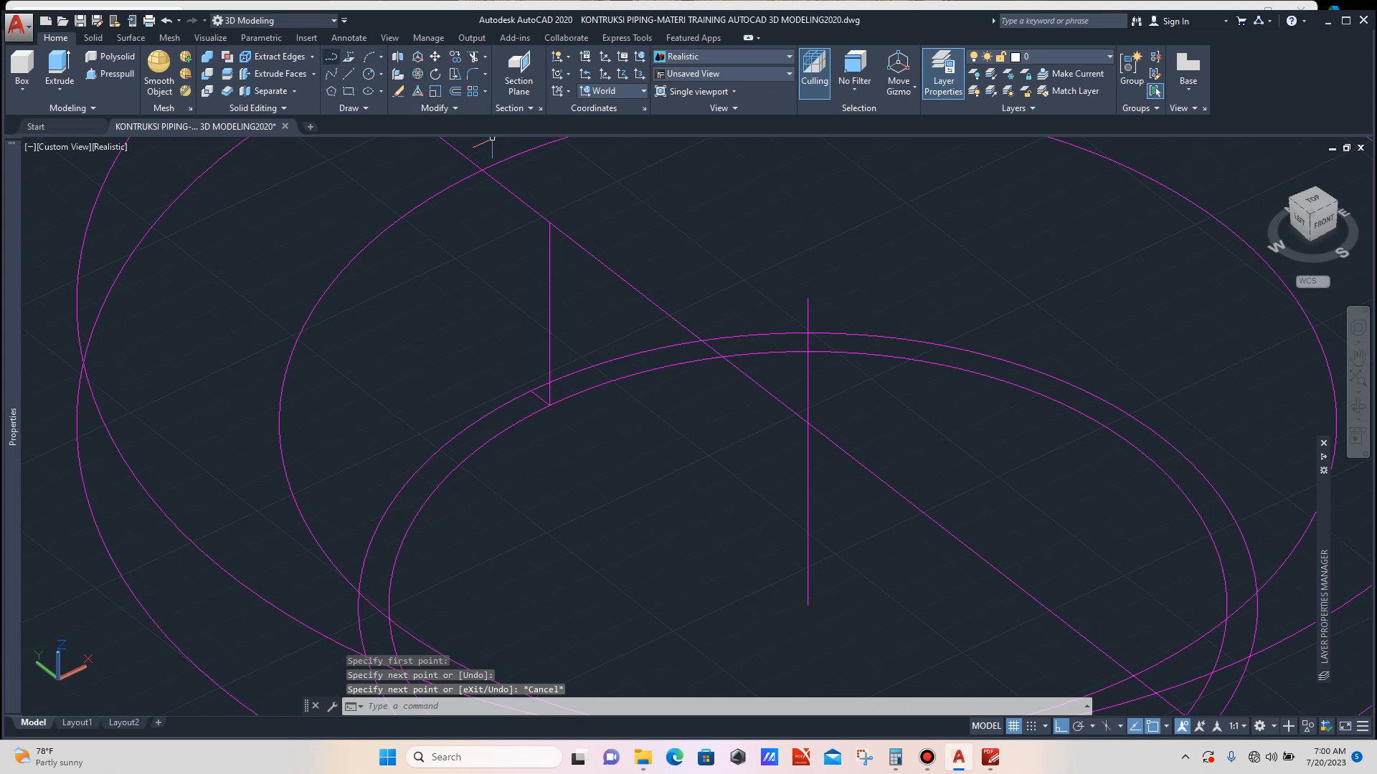
text(pl)
key(Return)
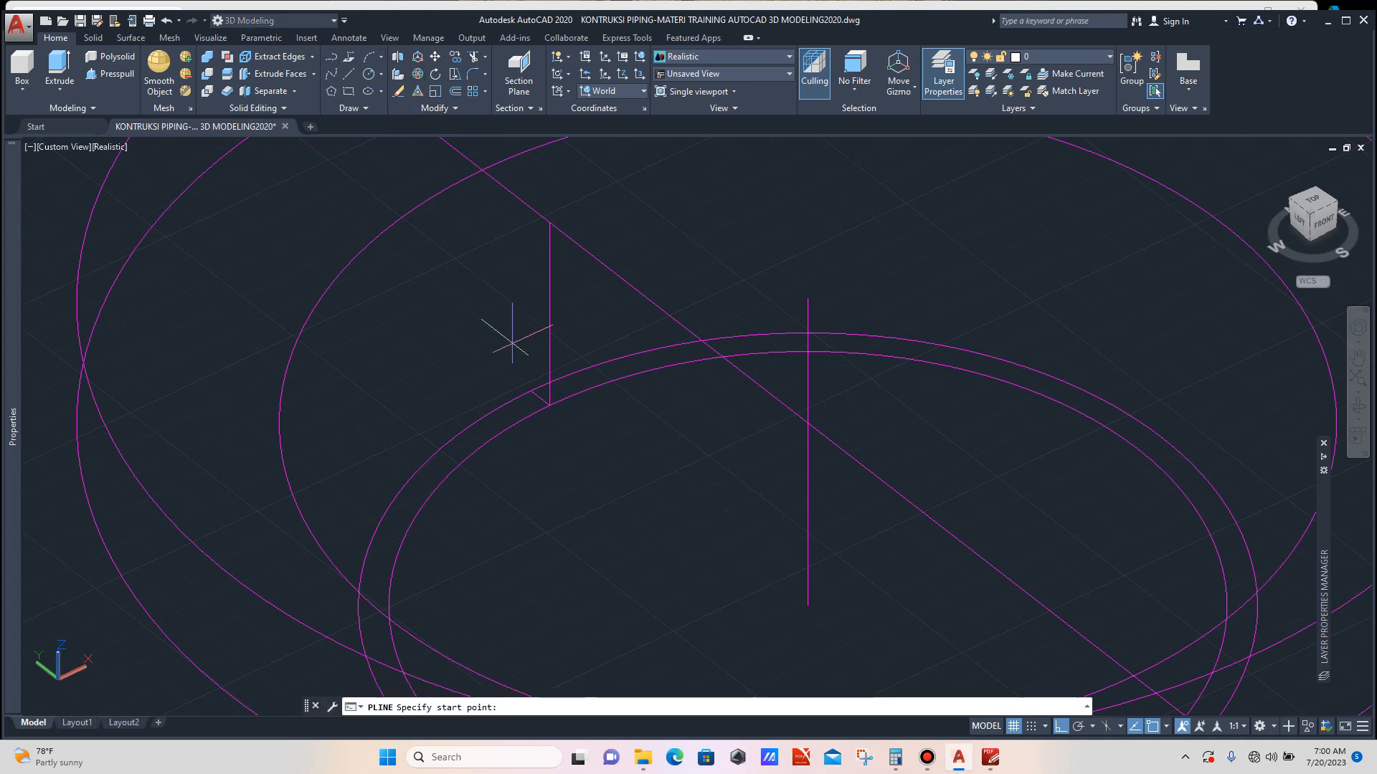
click(531, 391)
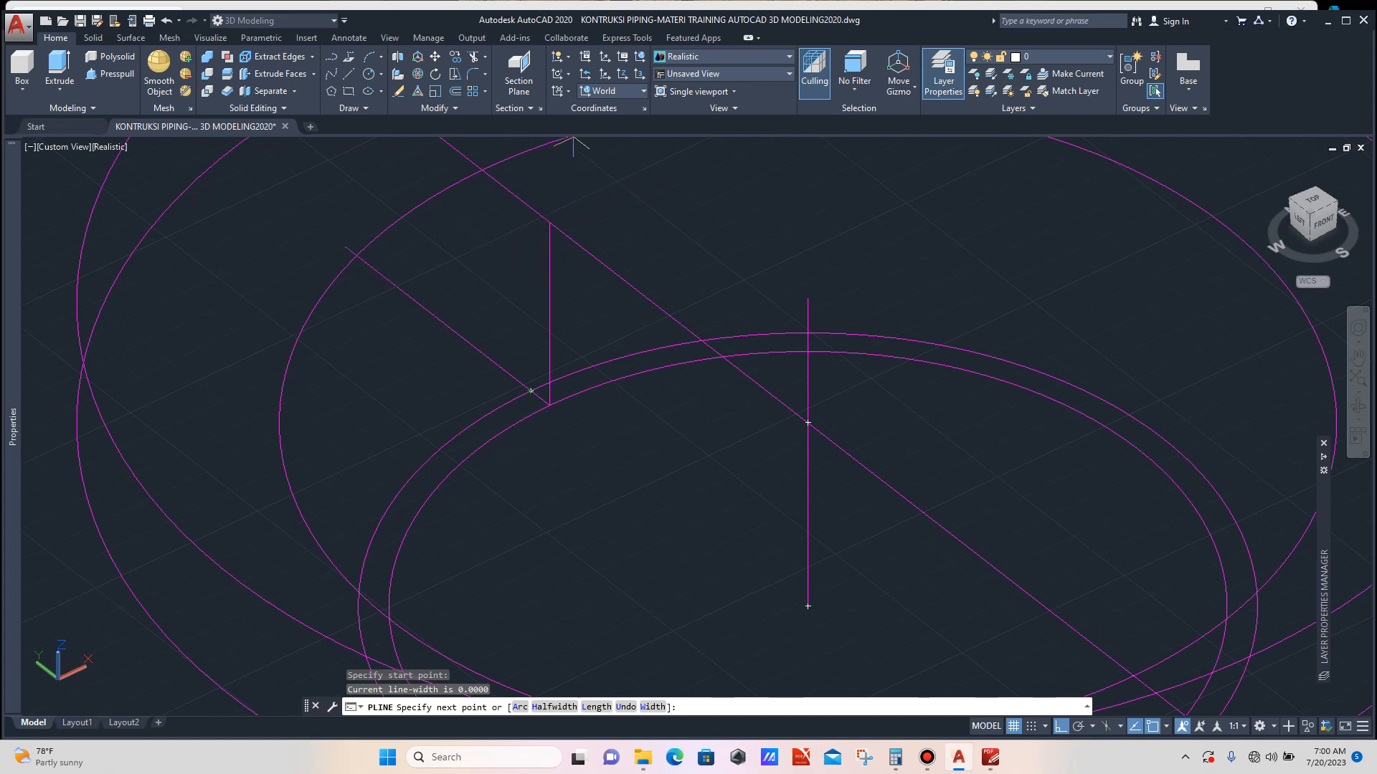
click(613, 91)
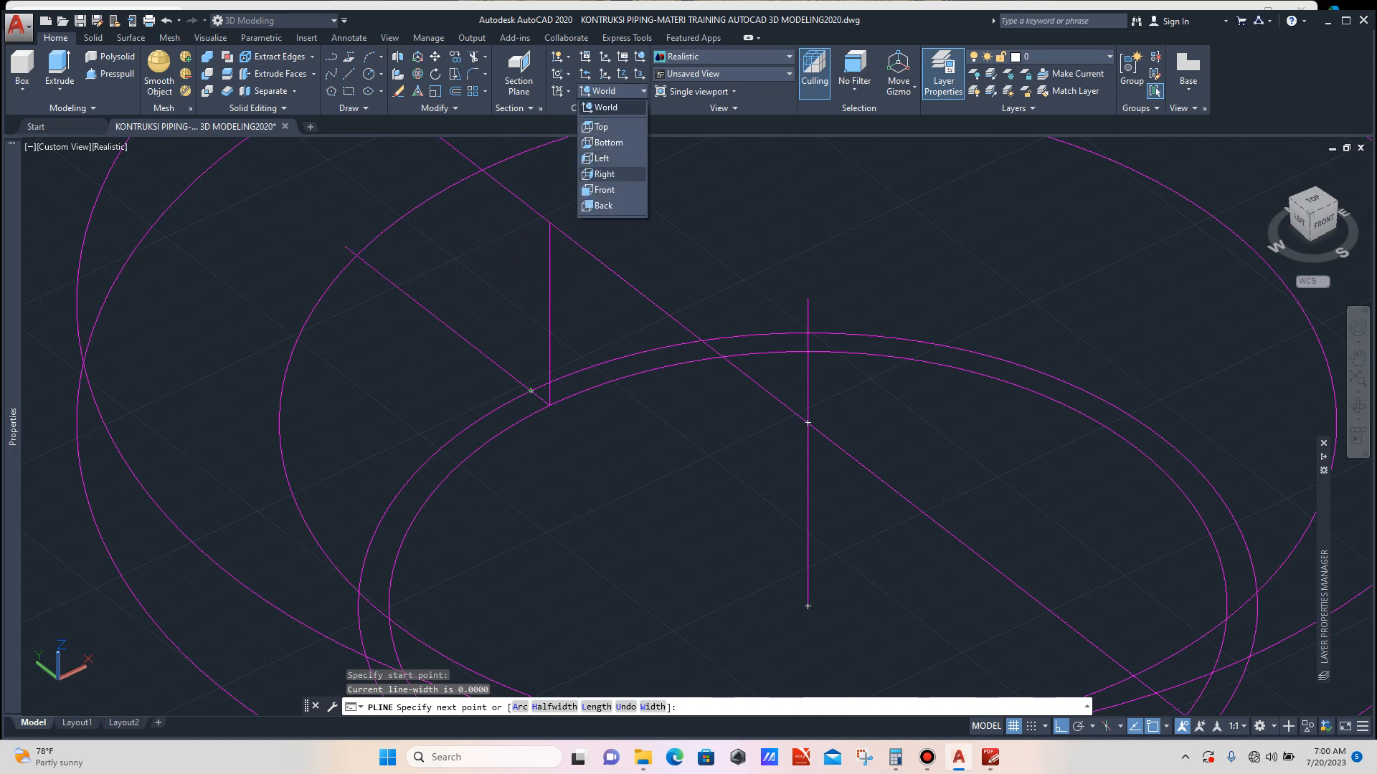
click(604, 174)
key(Escape)
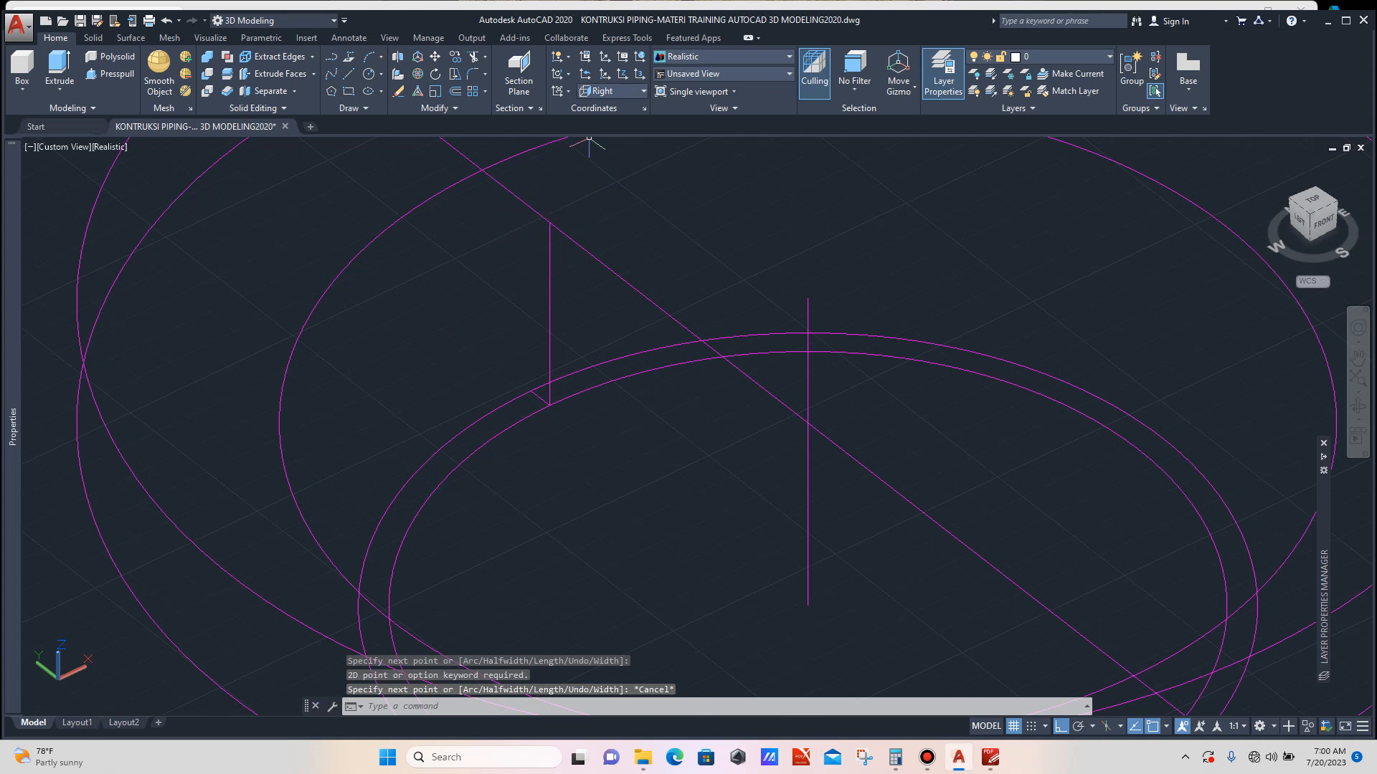
With the UCS set to Right, draw the hub profile polyline through the outer pipe quadrant, hub circle, vertical line's upper end and inner pipe quadrant.
click(614, 91)
click(605, 174)
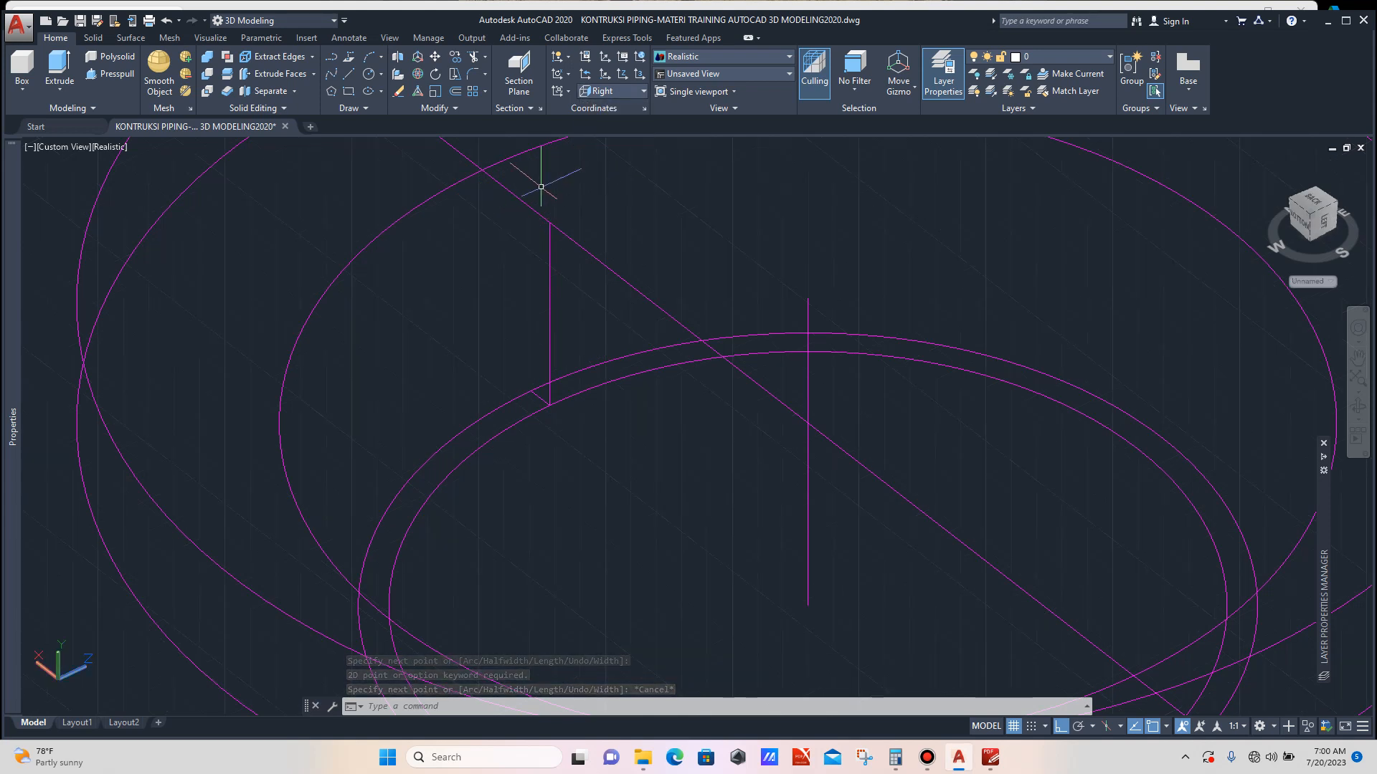
key(Return)
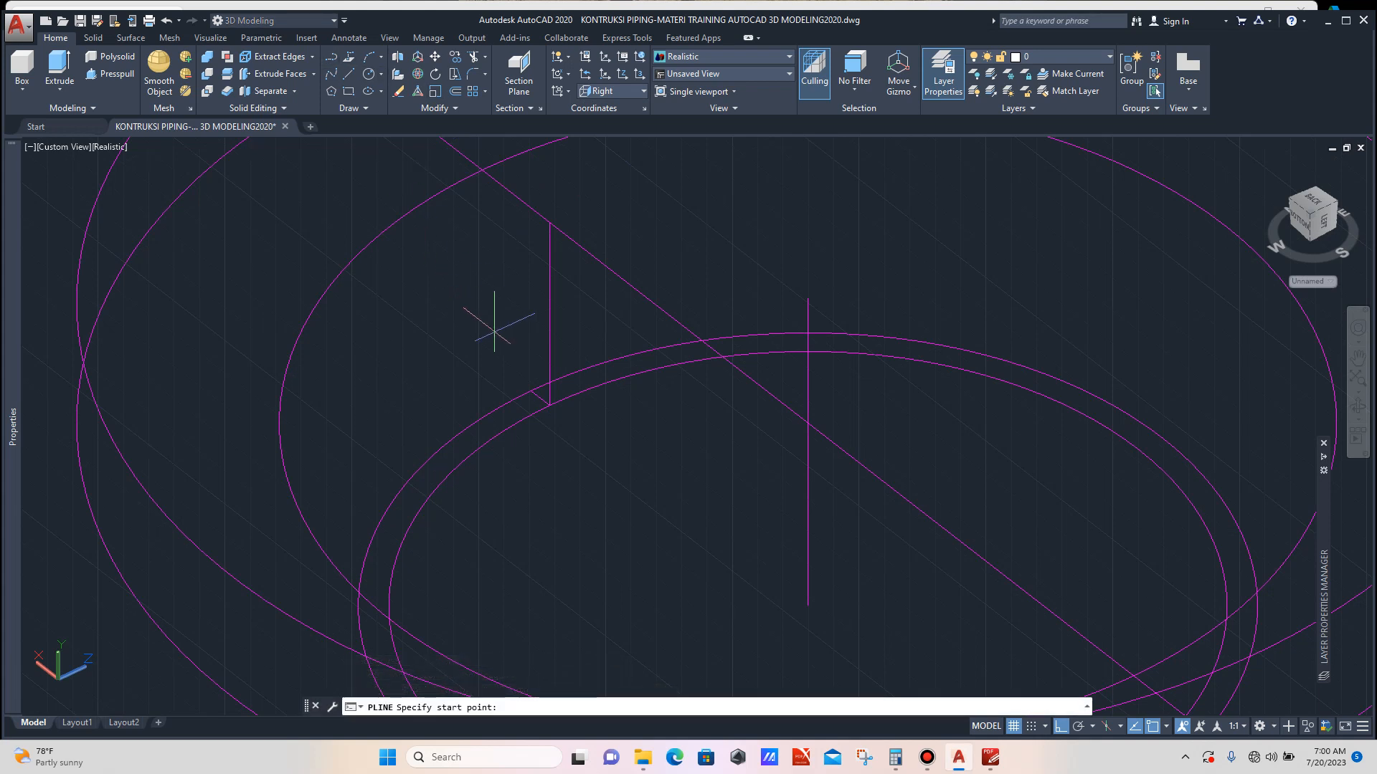
click(530, 391)
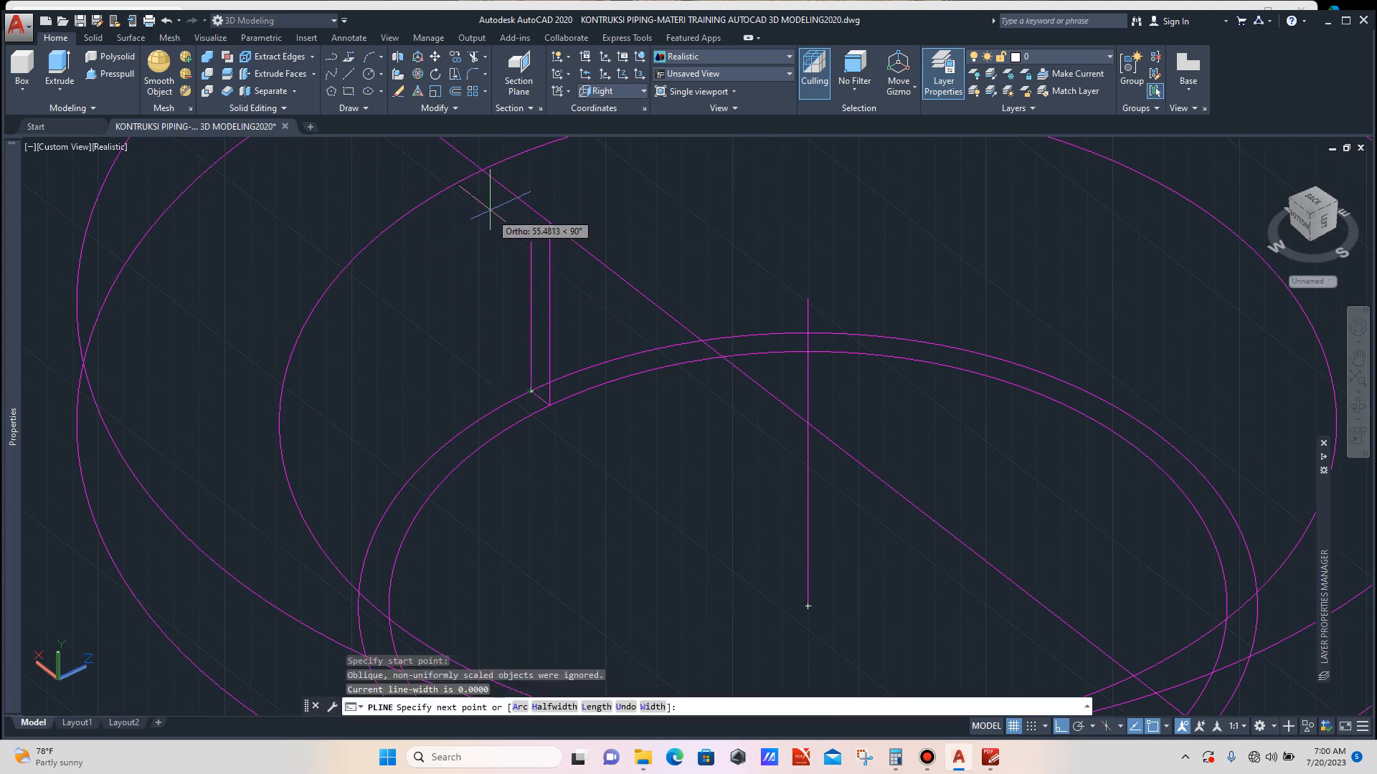
click(482, 170)
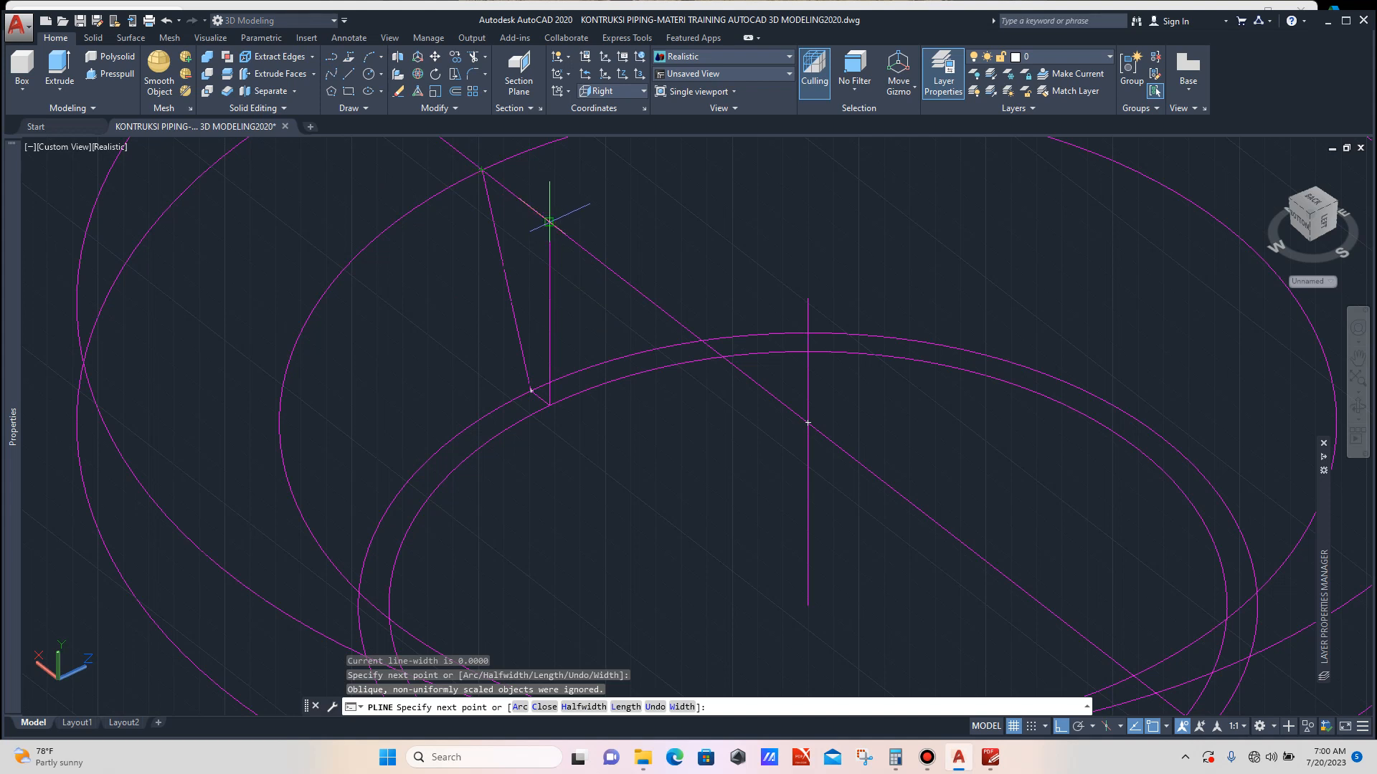
click(549, 222)
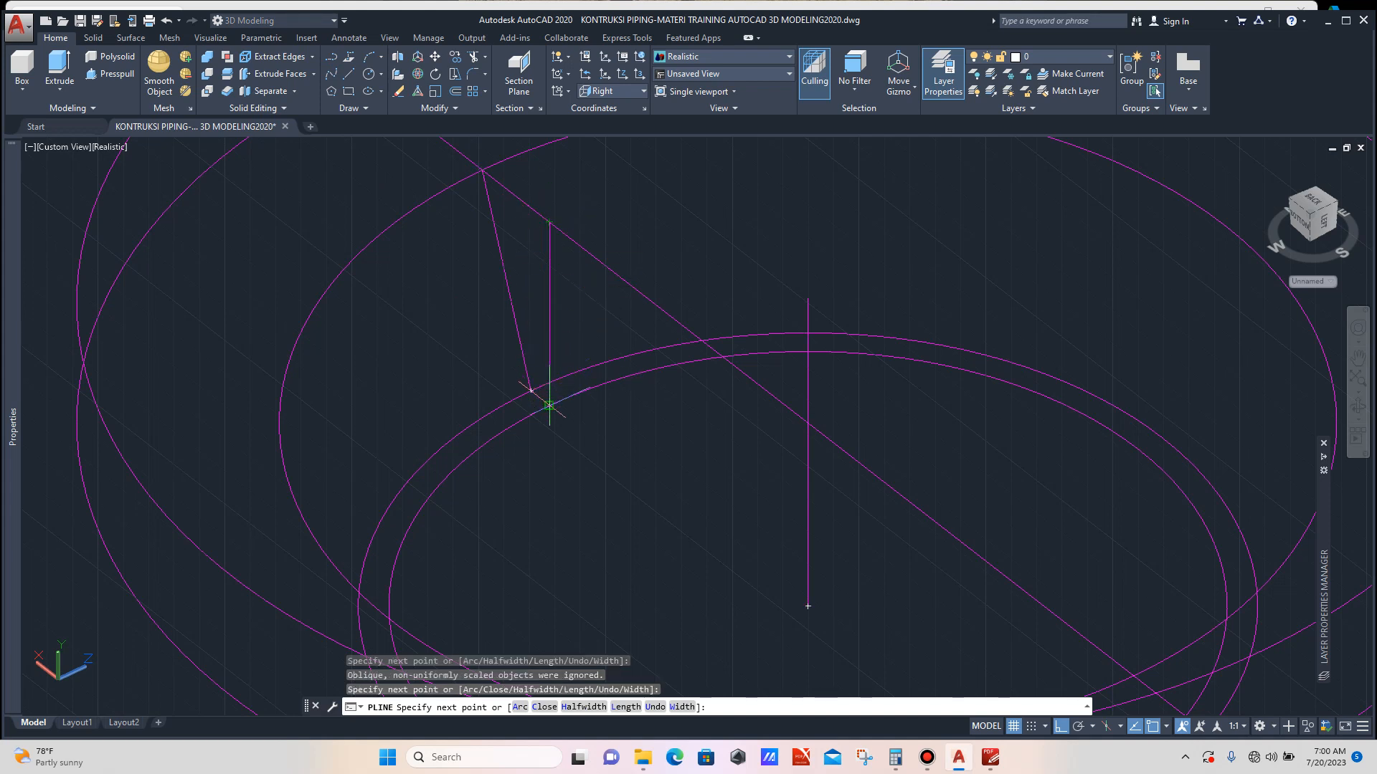
click(549, 405)
key(Escape)
Convert the four-sided hub profile polyline into a planar surface.
click(529, 298)
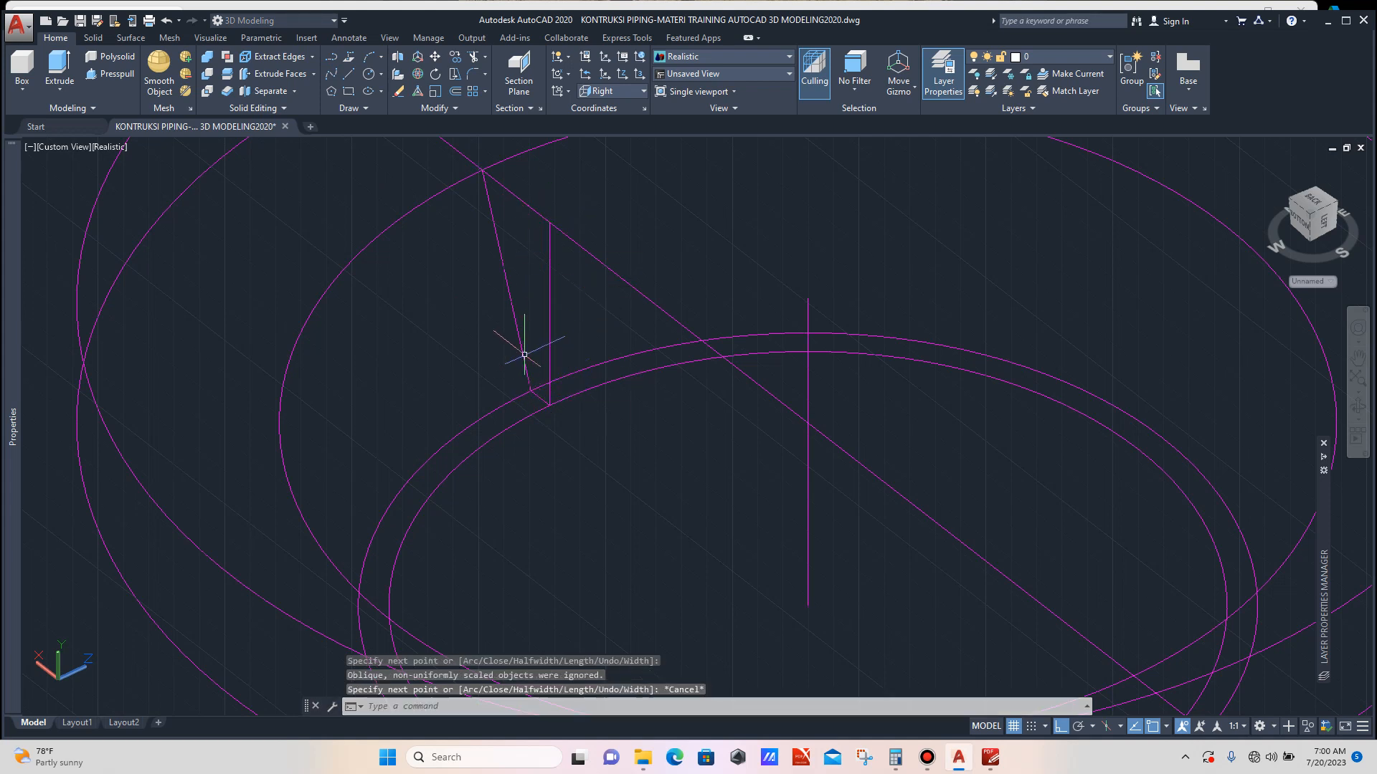
click(493, 316)
scroll(522, 283, down, 4)
scroll(527, 285, up, 3)
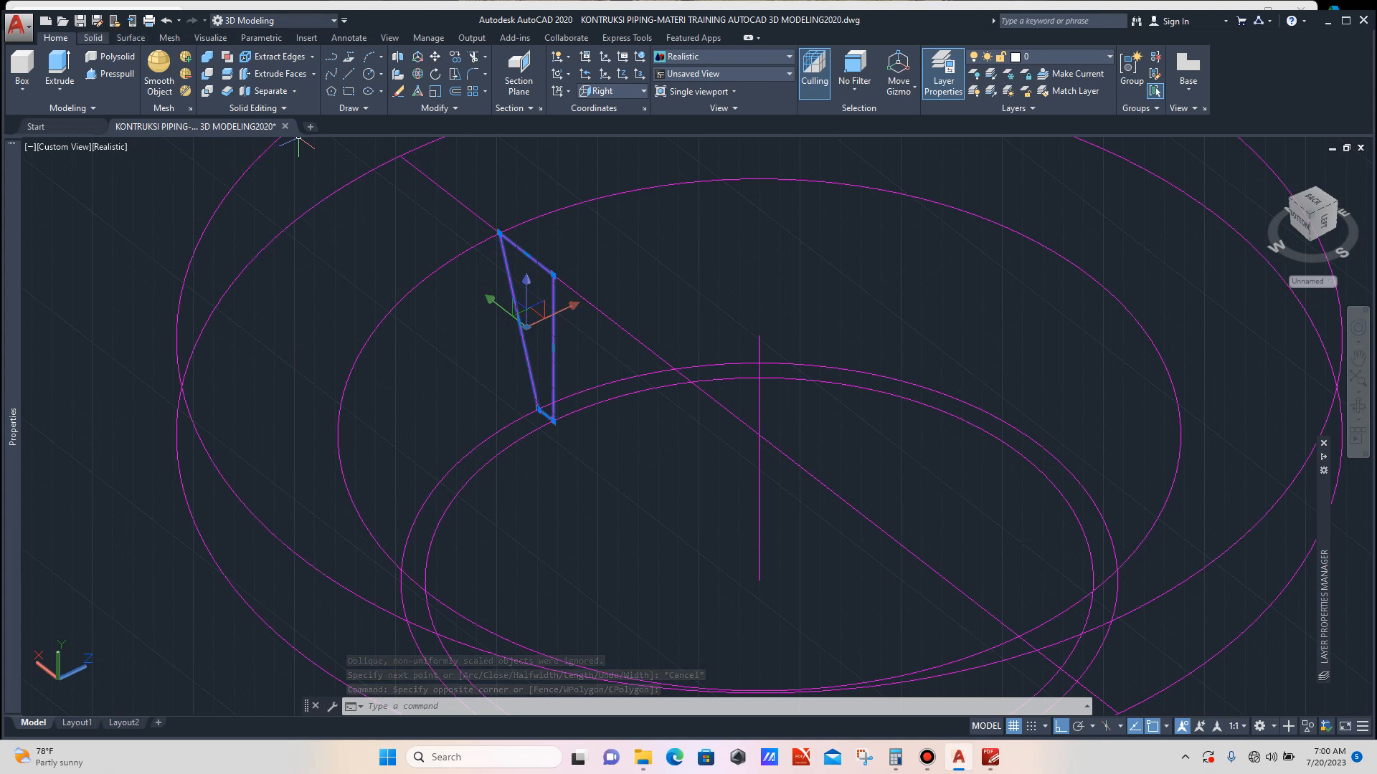
click(131, 37)
click(89, 57)
scroll(453, 305, up, 2)
click(549, 314)
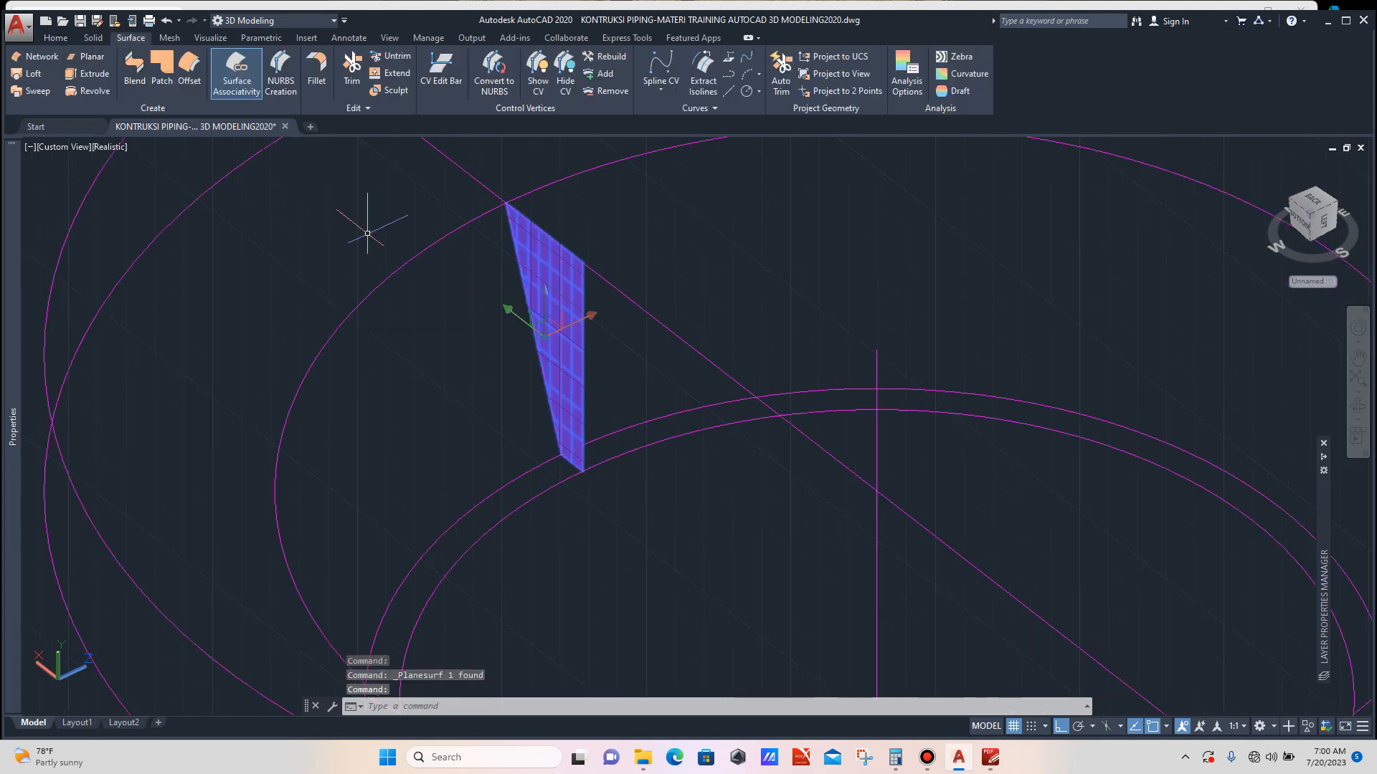
Revolve the hub profile surface 360 degrees about the vertical centre line of the flange.
click(93, 37)
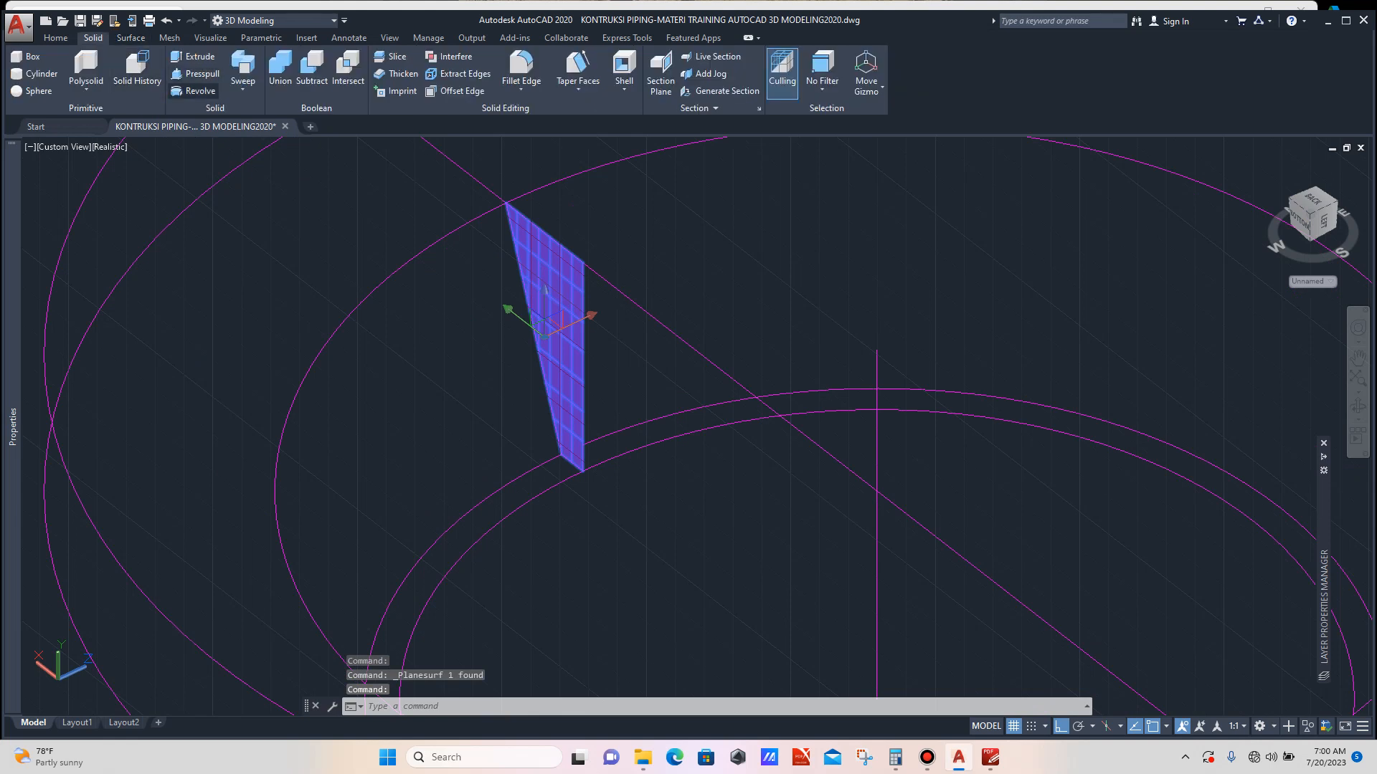
click(194, 91)
scroll(564, 345, down, 3)
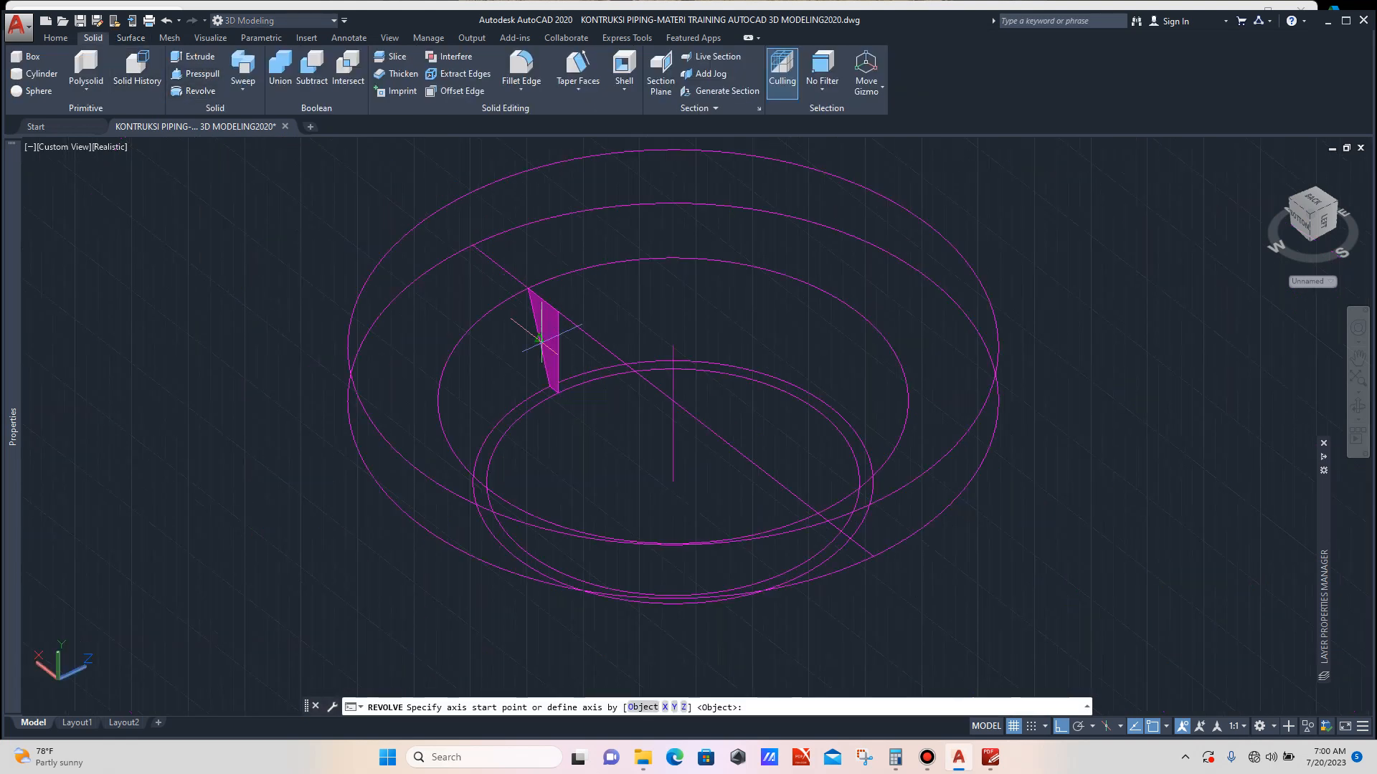
click(673, 345)
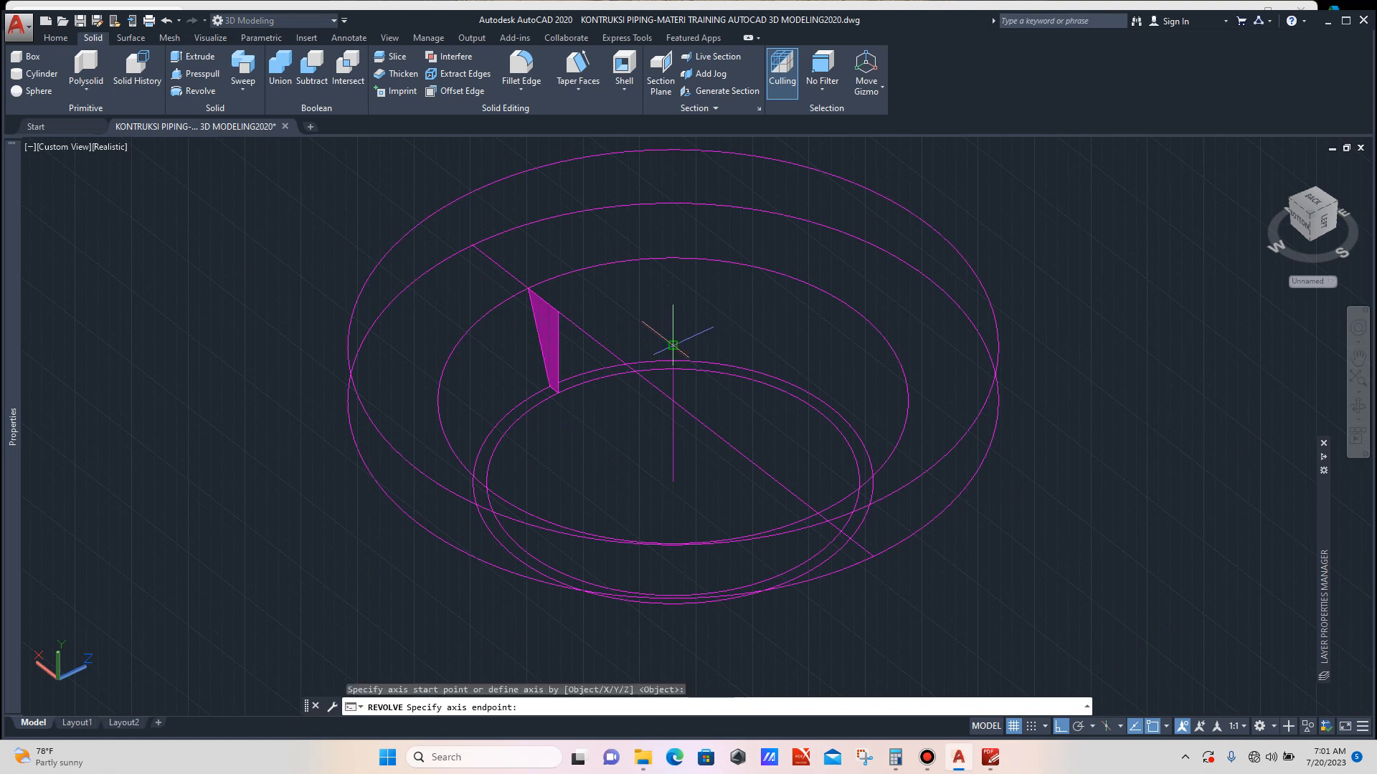
click(671, 309)
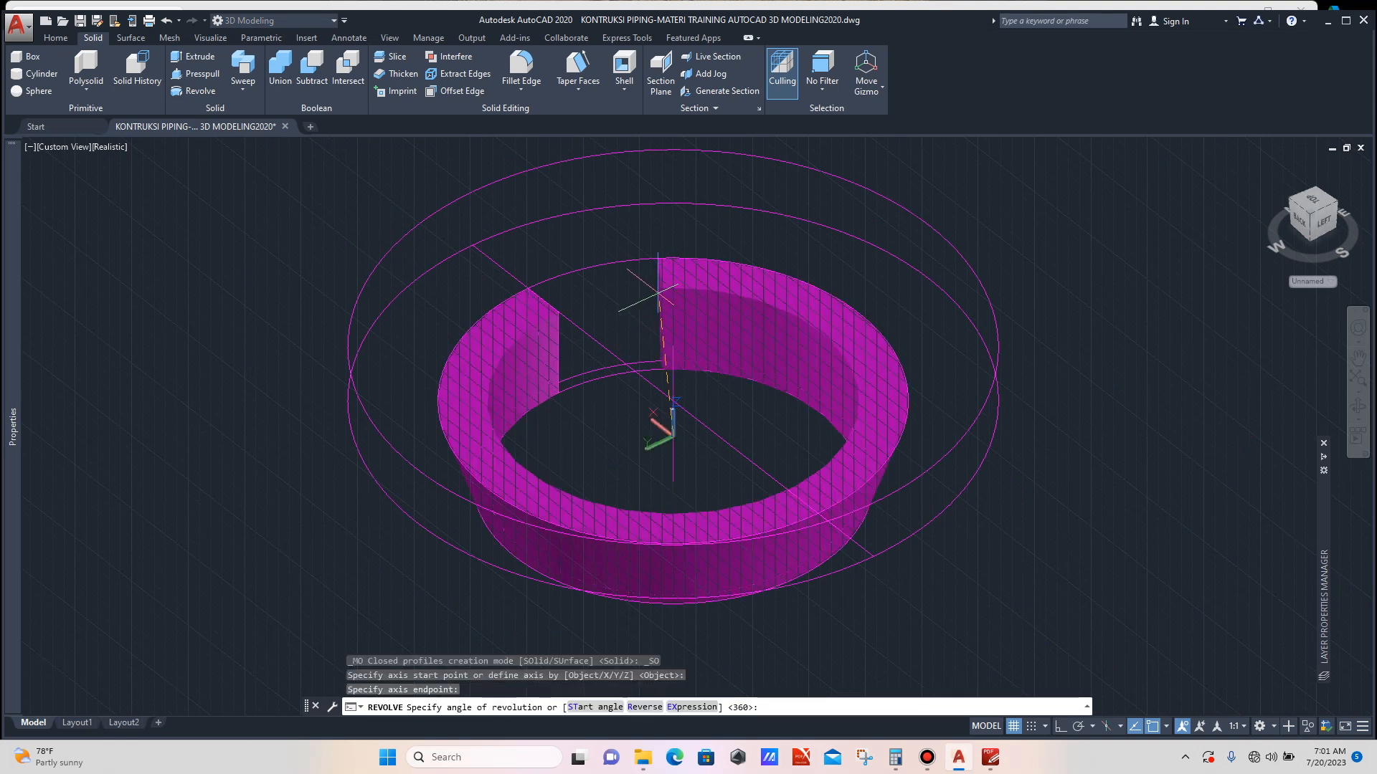
key(Return)
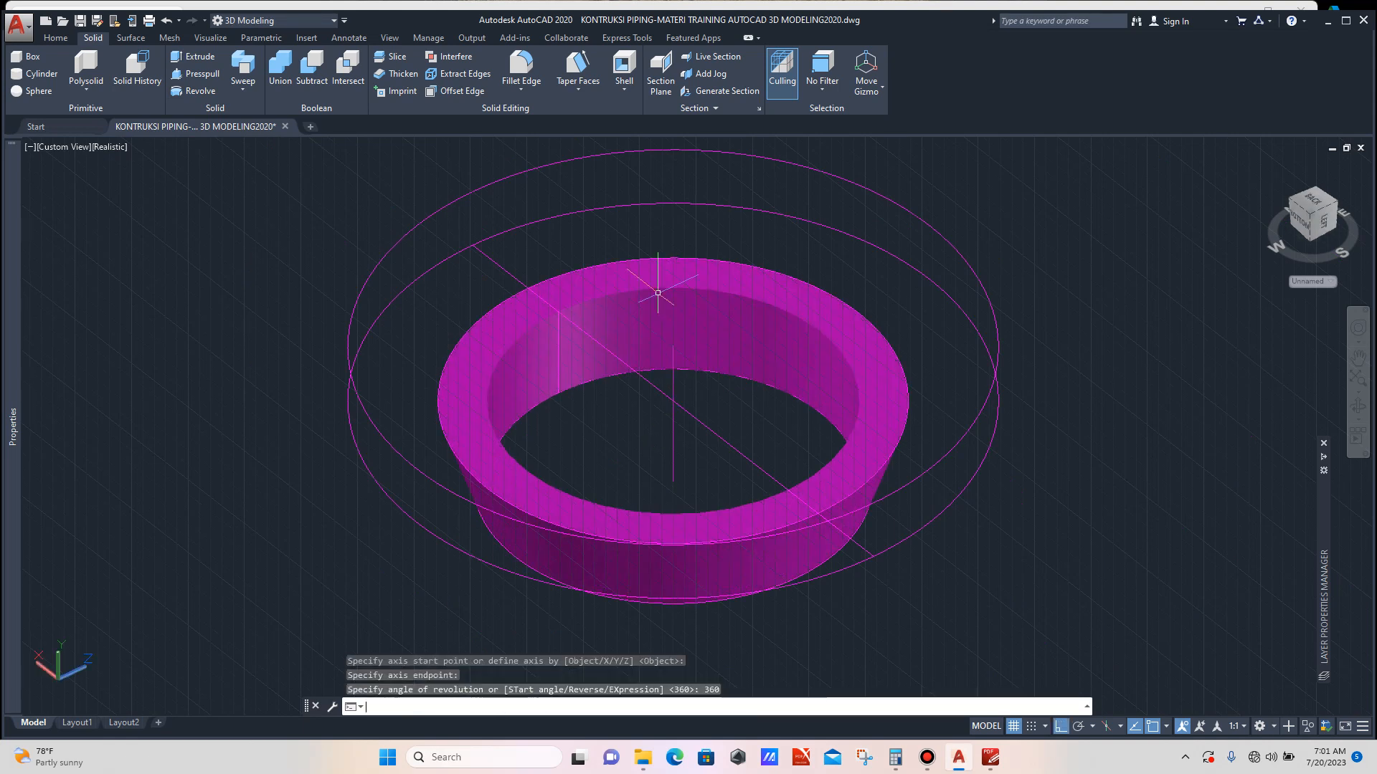
Set the UCS to World and extrude the lower flange outer circle up to the front quadrant of the upper outer circle.
scroll(678, 402, down, 2)
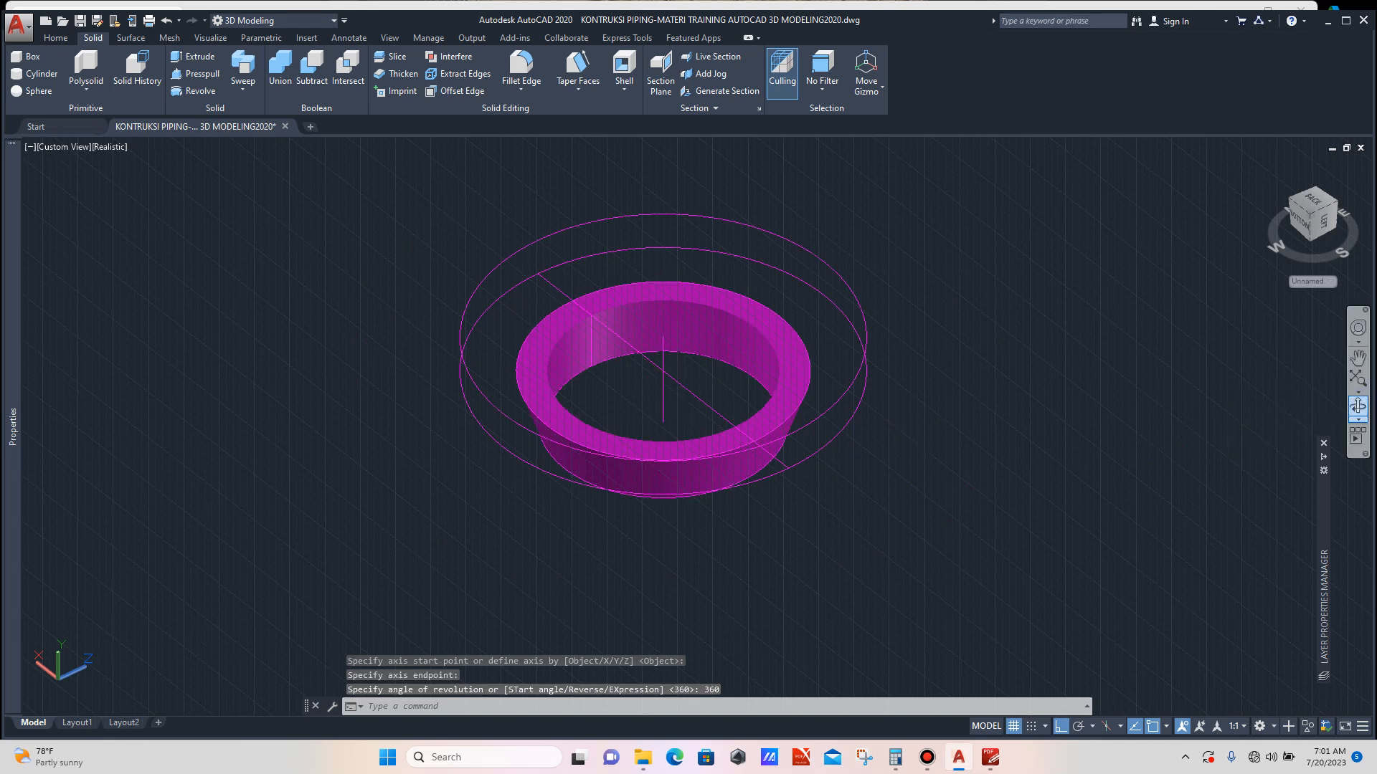
click(1357, 406)
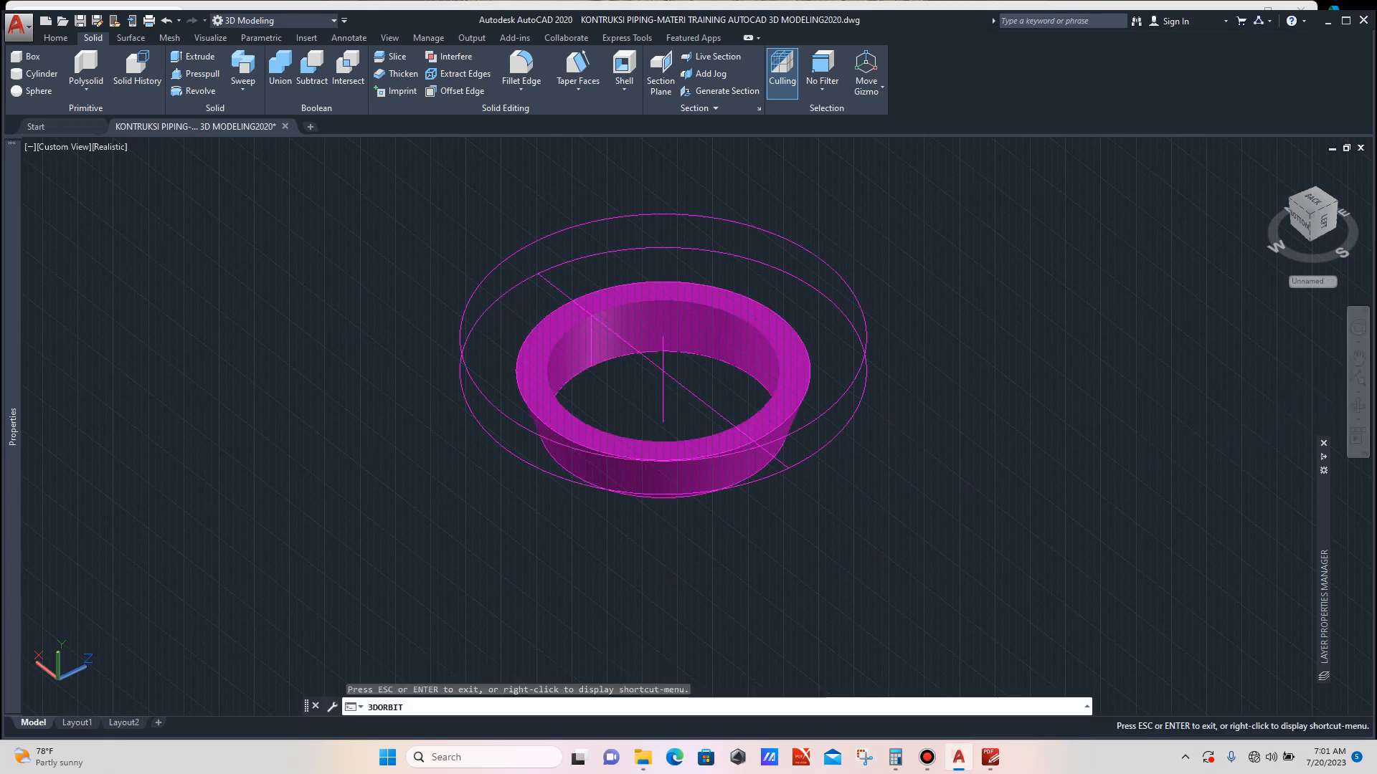
mouse_move(642, 373)
mouse_down()
mouse_move(667, 298)
mouse_move(710, 248)
mouse_move(677, 269)
mouse_move(617, 261)
mouse_move(573, 298)
mouse_move(541, 280)
mouse_move(552, 362)
mouse_move(591, 423)
mouse_move(616, 425)
mouse_move(643, 371)
mouse_up()
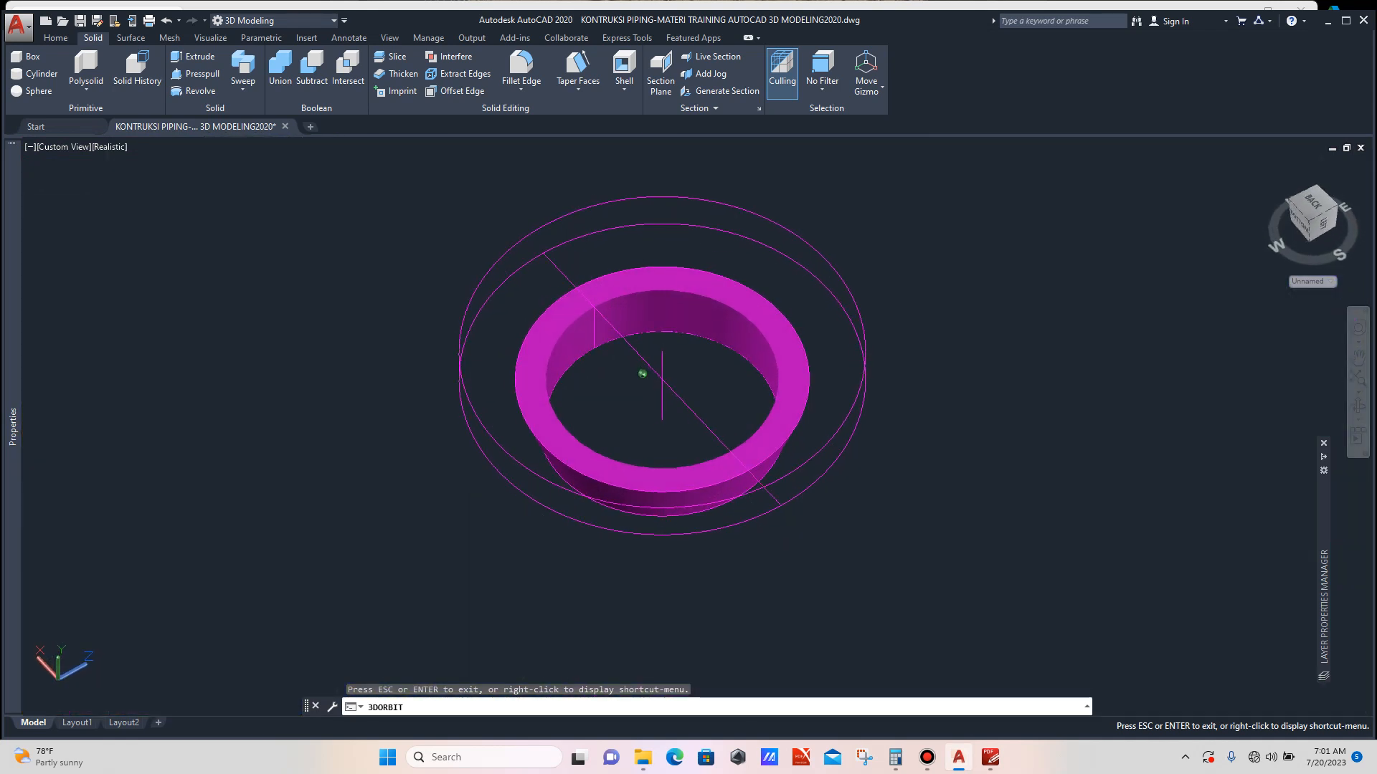
key(Escape)
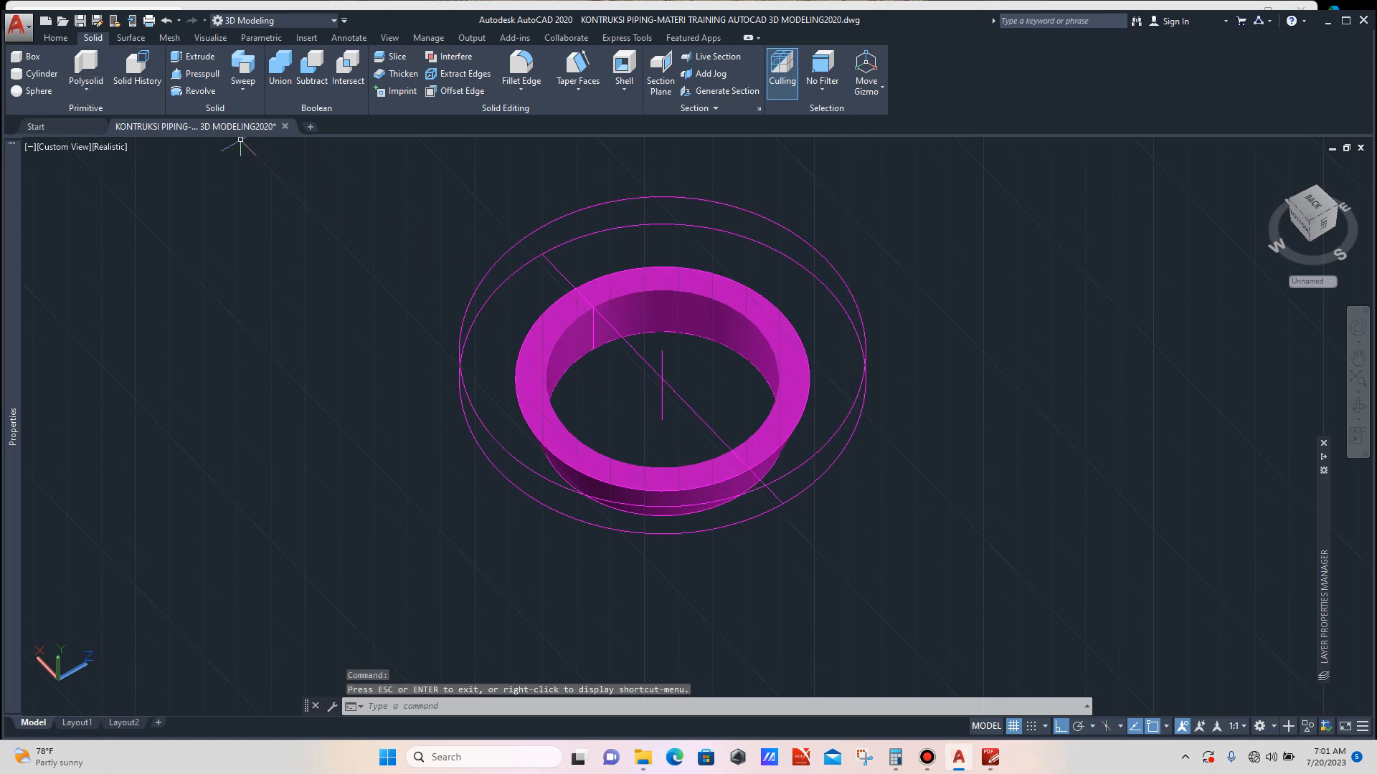
click(56, 38)
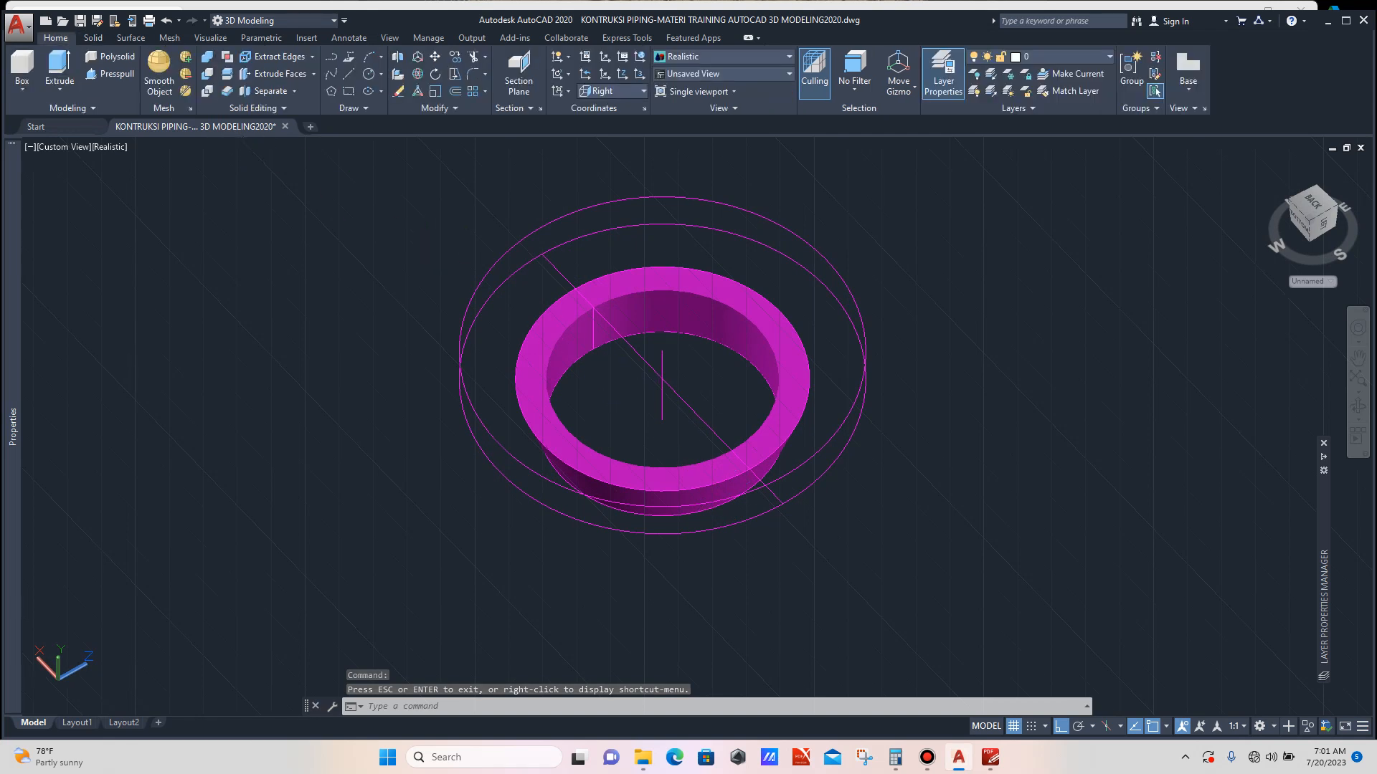
click(609, 91)
click(602, 123)
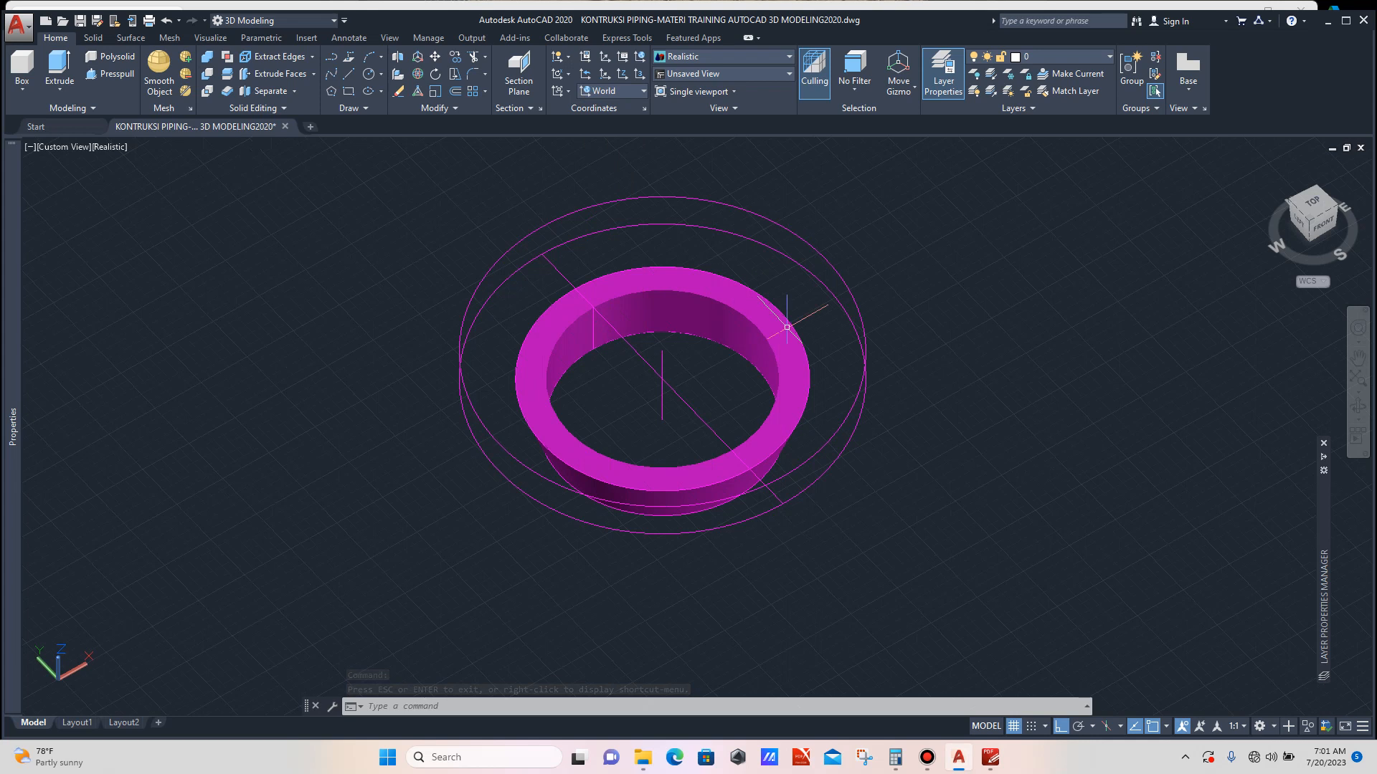
scroll(846, 421, up, 2)
click(845, 449)
click(845, 449)
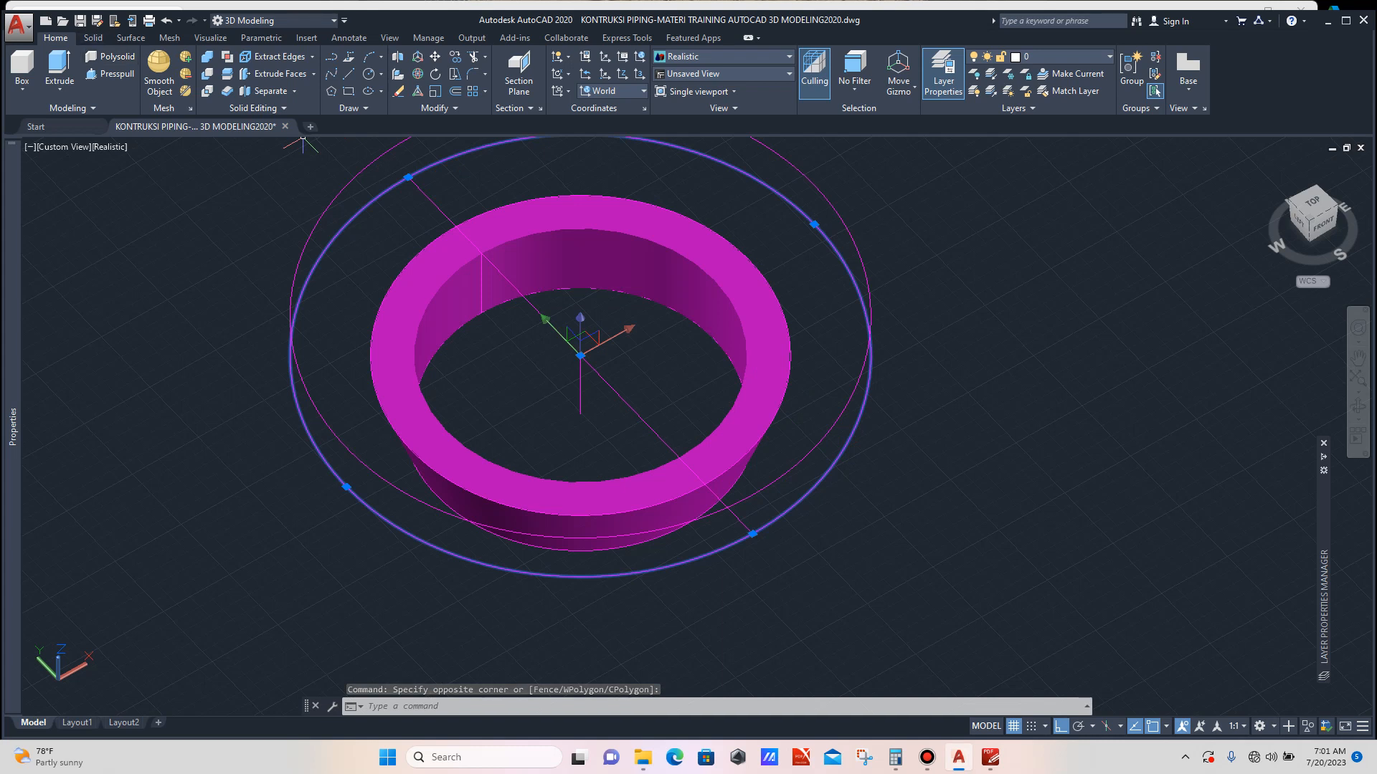
click(92, 38)
click(192, 56)
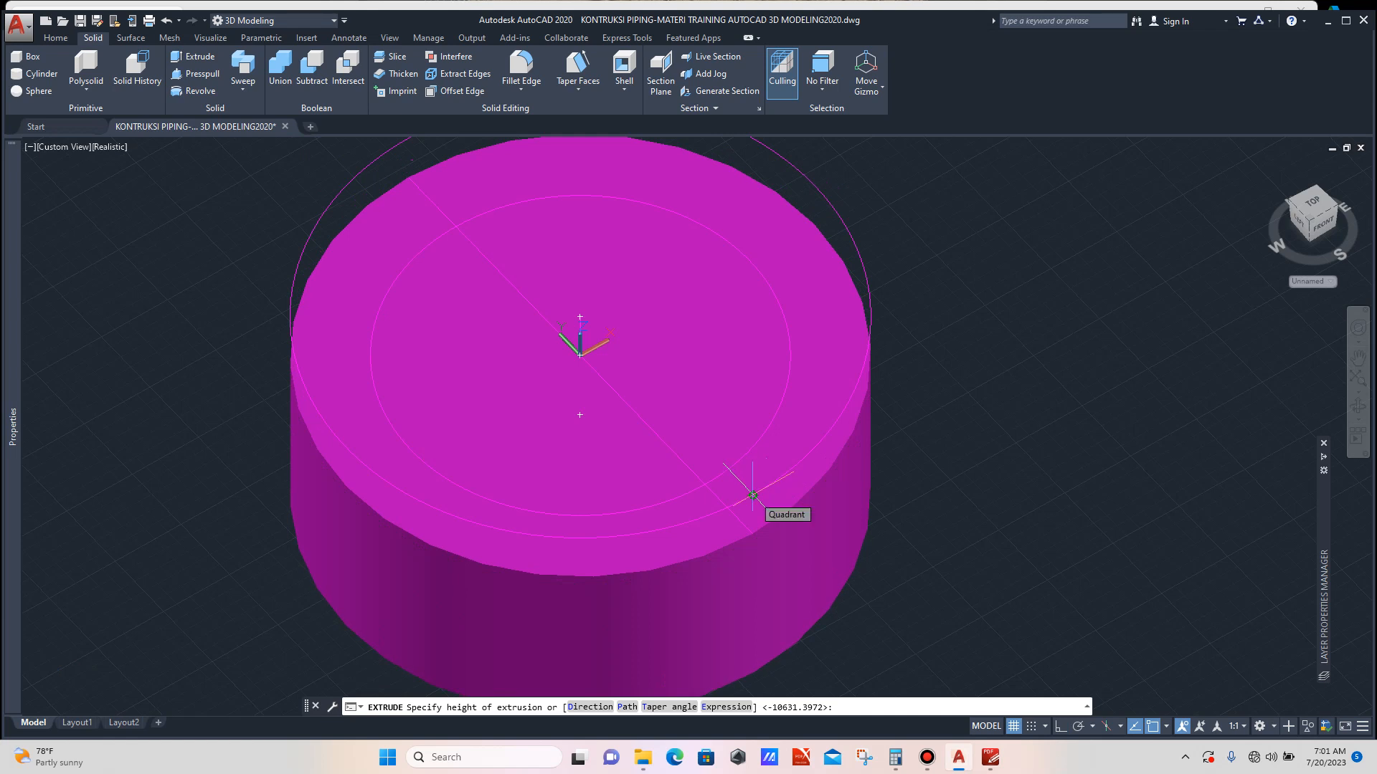
click(755, 493)
Examine the flange disc and hub from the side and in relation to the nozzle on the exchanger.
scroll(860, 459, down, 4)
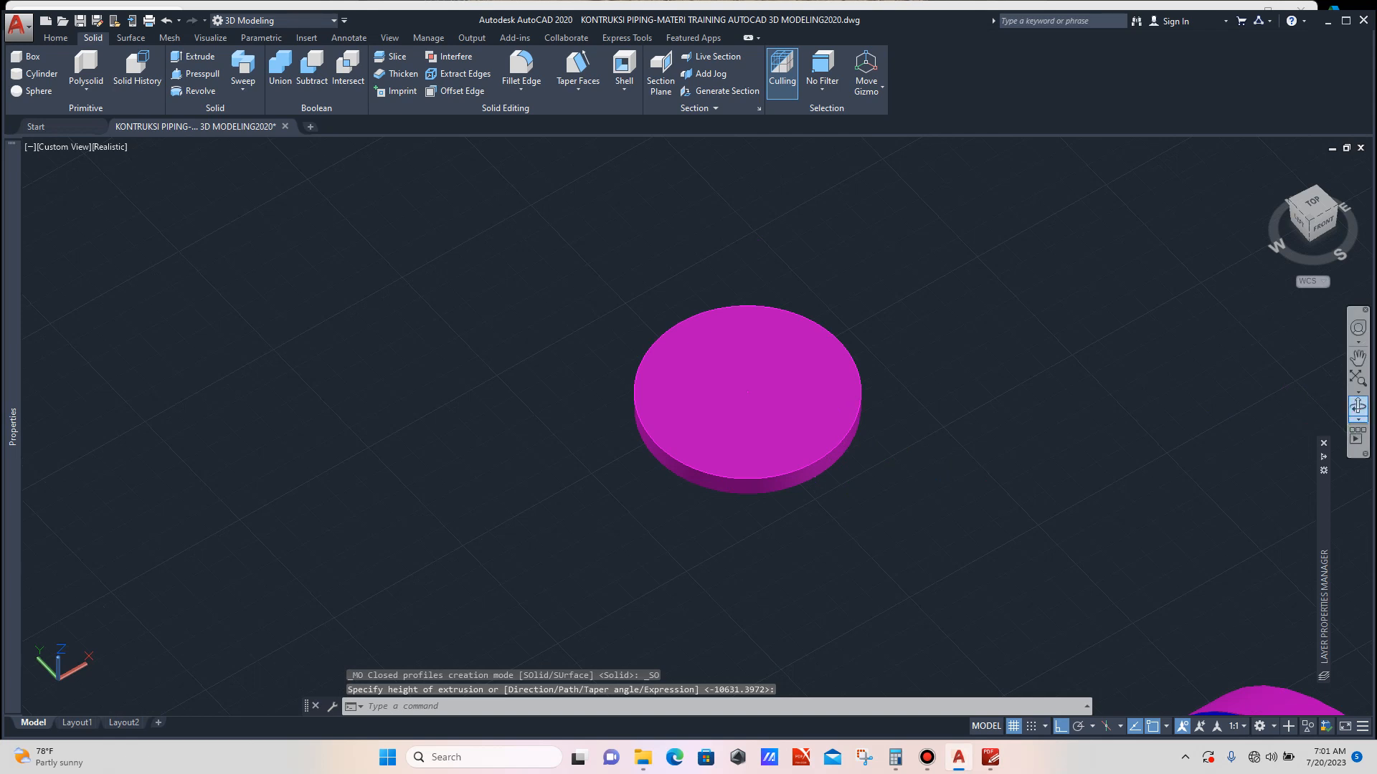
click(1357, 407)
drag(880, 515, 887, 439)
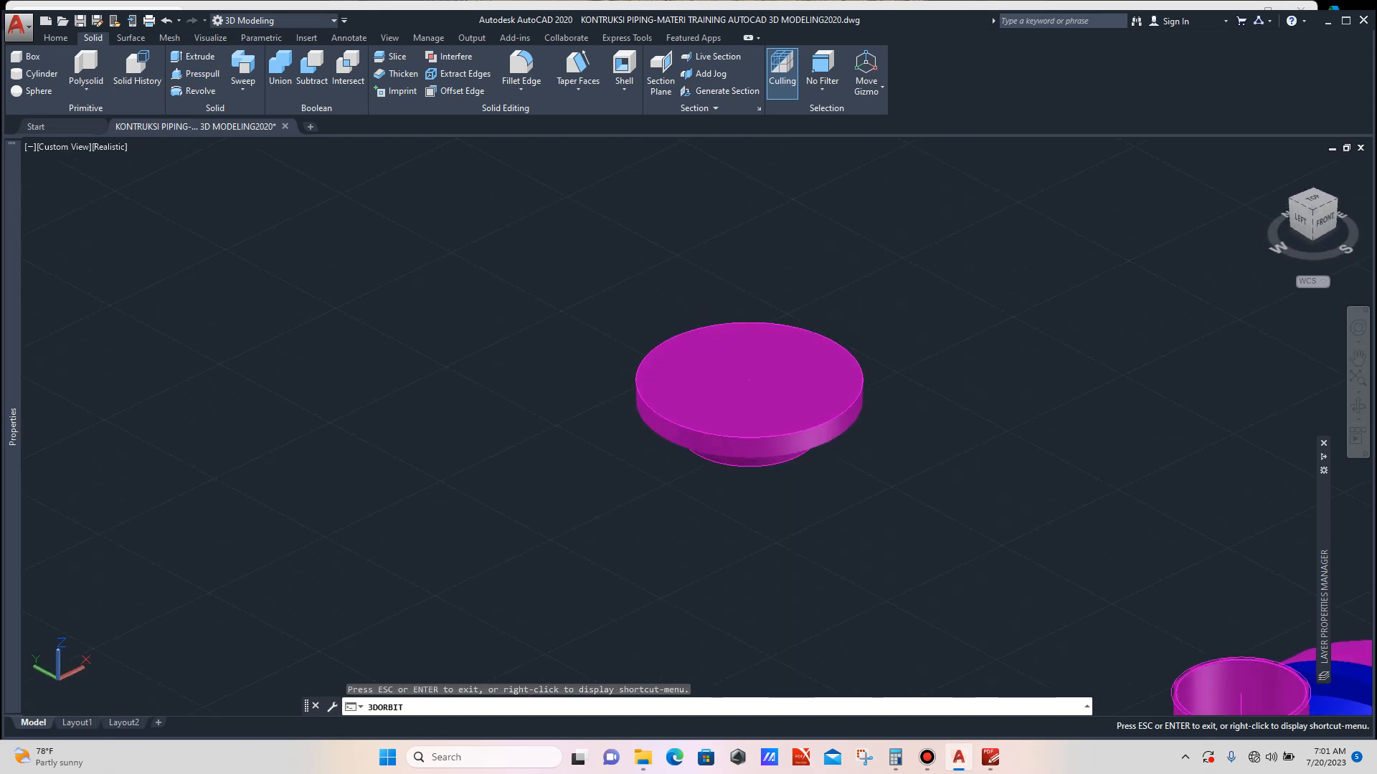
scroll(617, 353, down, 2)
drag(615, 353, 610, 387)
scroll(574, 380, down, 1)
scroll(572, 369, down, 2)
scroll(772, 430, up, 3)
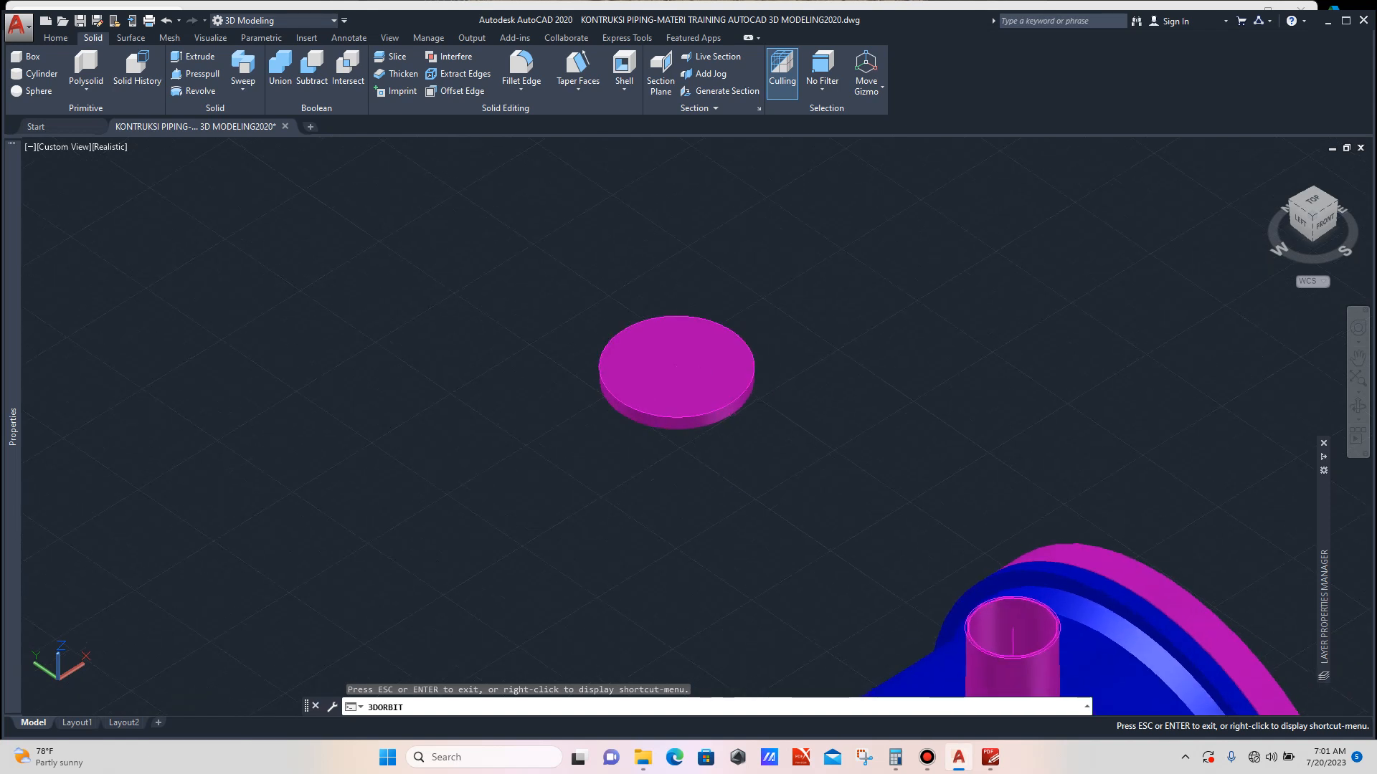
key(Escape)
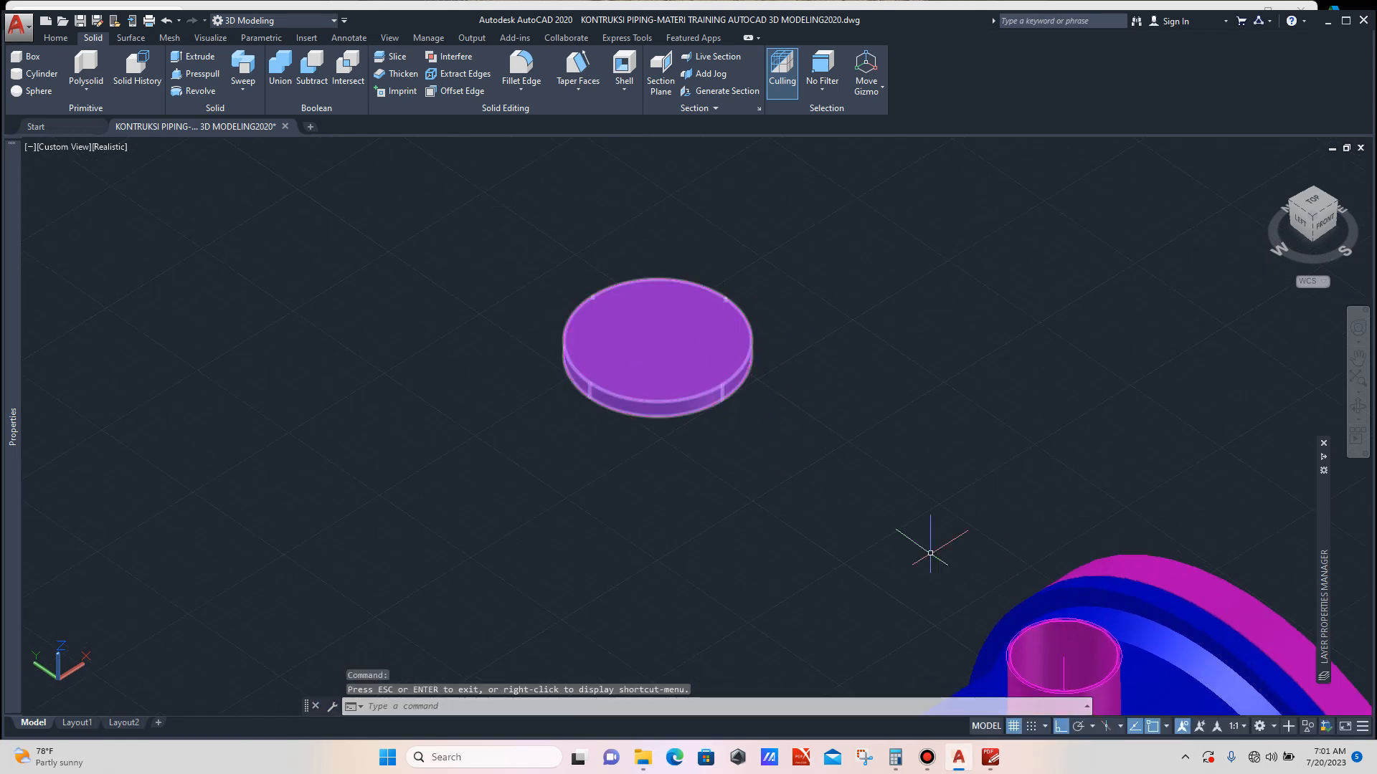
Copy the inner pipe circle at the nozzle's upper end about 640 units along the Y axis into free space.
scroll(981, 625, up, 4)
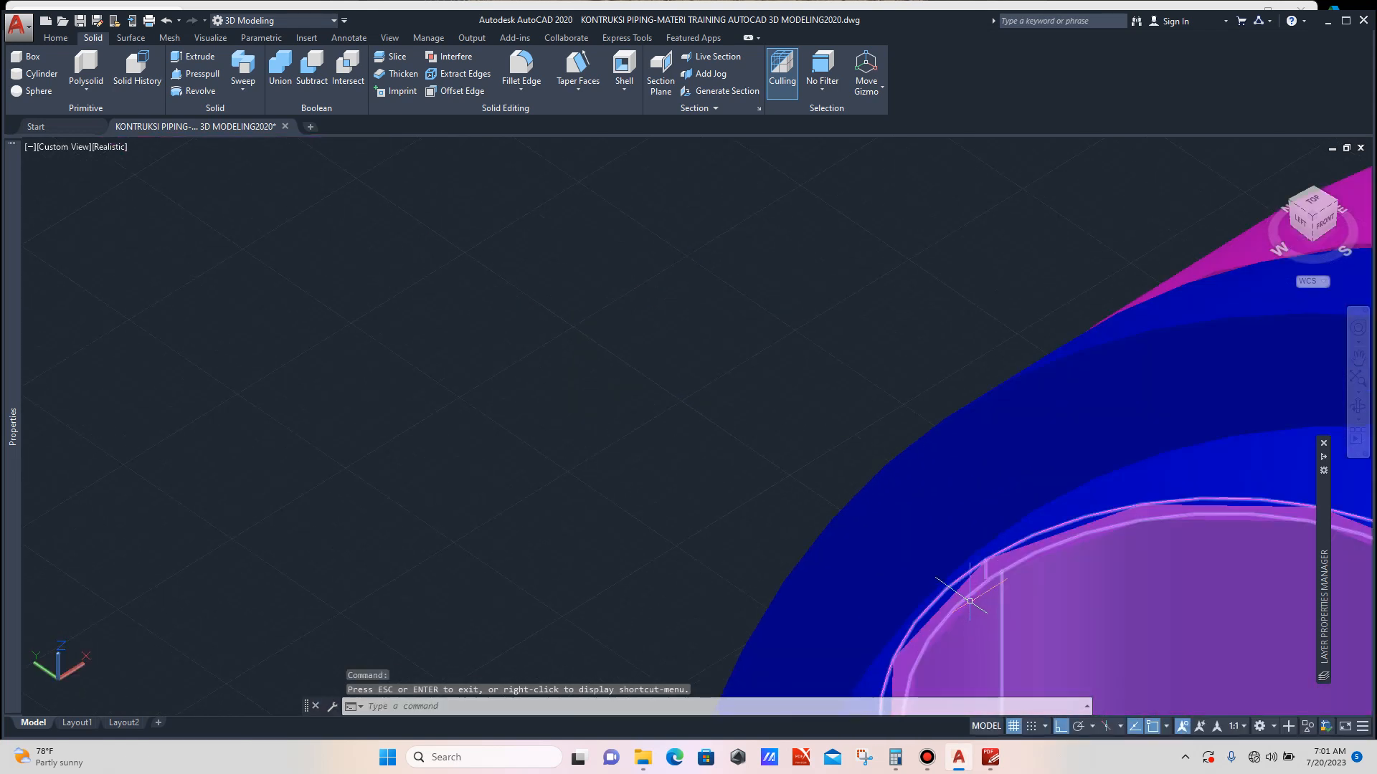
click(968, 593)
scroll(968, 593, down, 5)
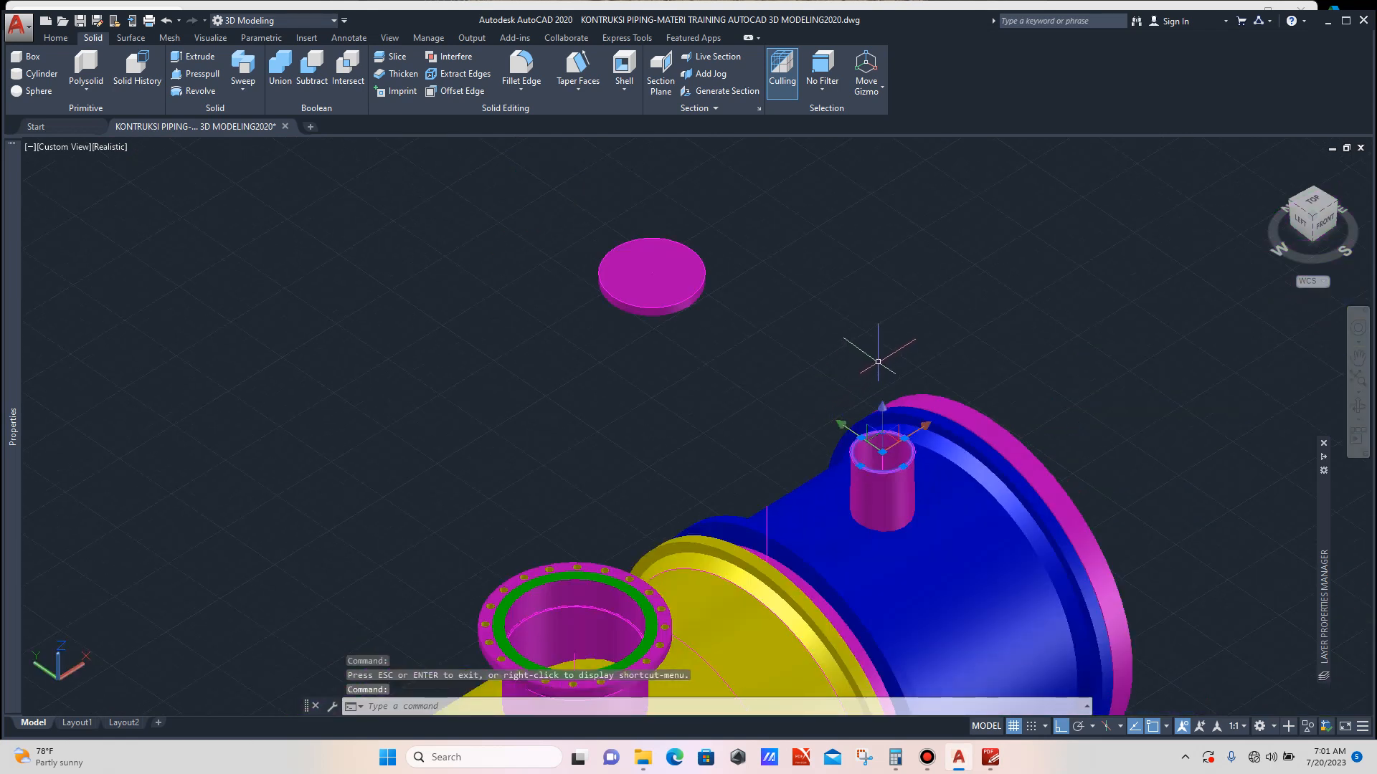
text(co)
key(Return)
click(1018, 391)
click(922, 313)
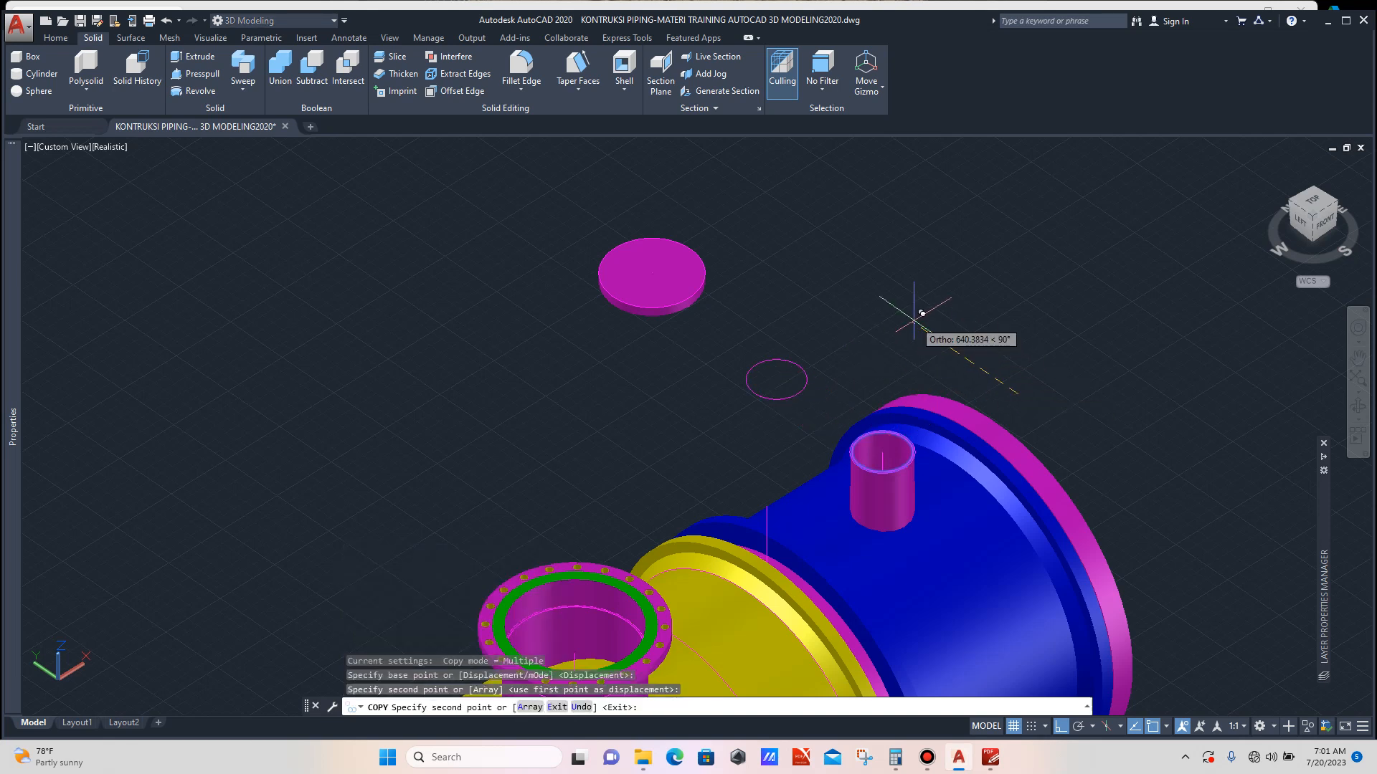
Finish the copy command and move the copied circle from its centre onto the centre of the loose flange disc's upper face.
key(Escape)
scroll(805, 376, up, 3)
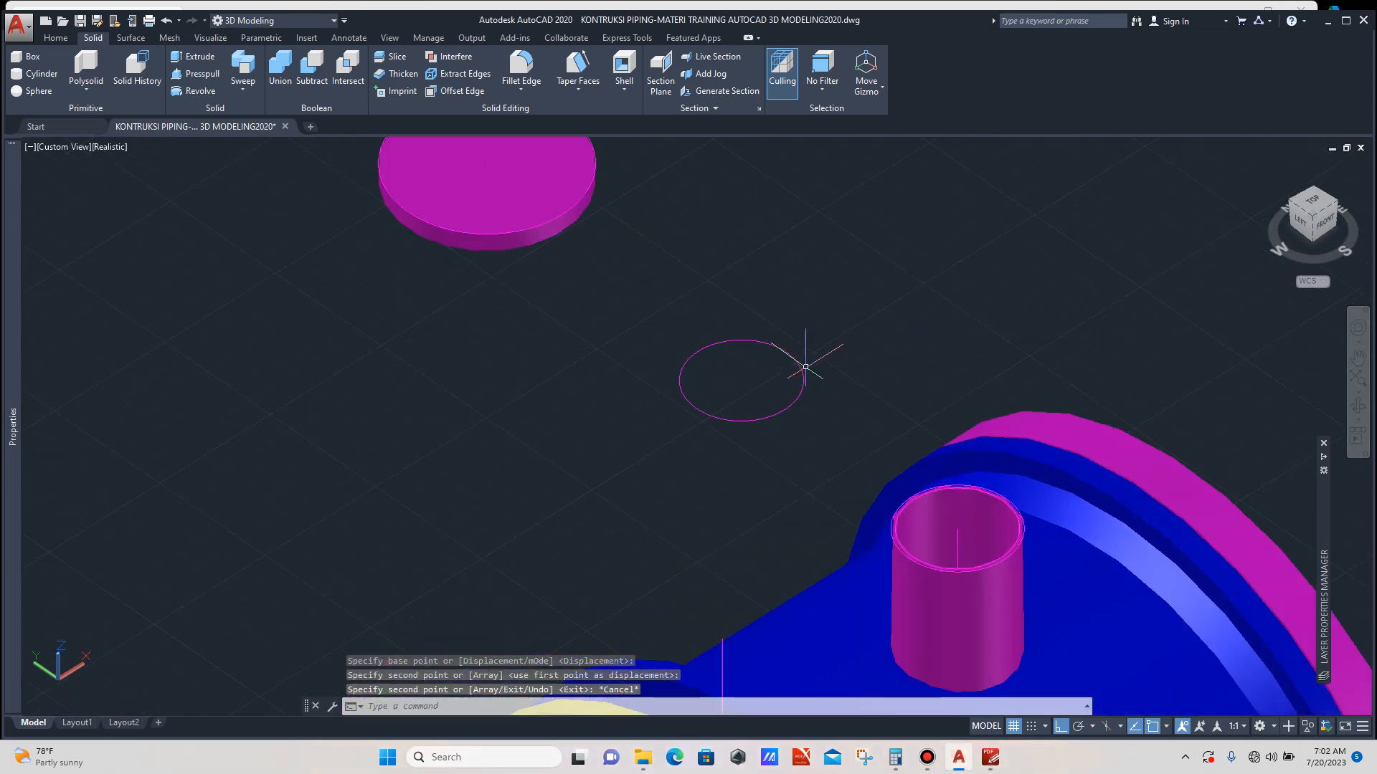
click(811, 329)
click(768, 363)
scroll(779, 373, down, 2)
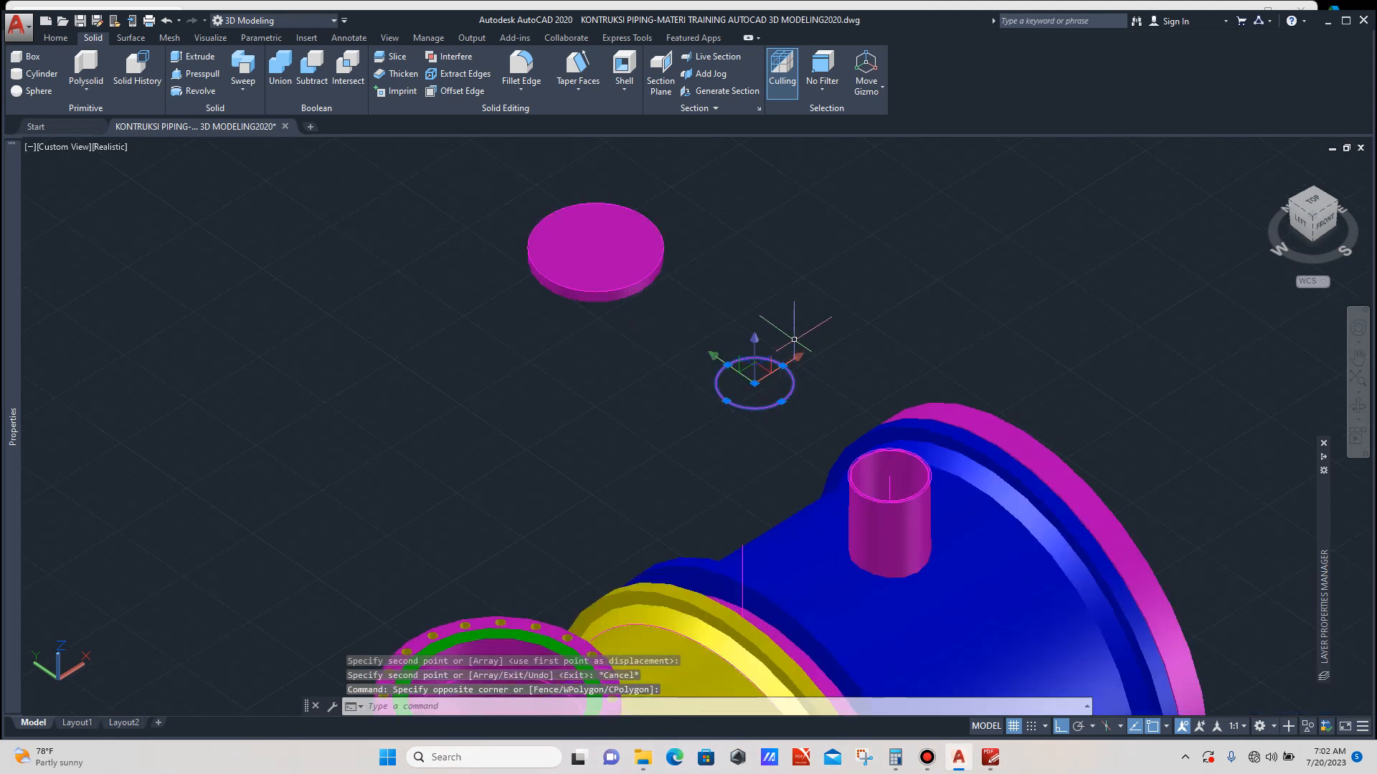
text(m)
key(Return)
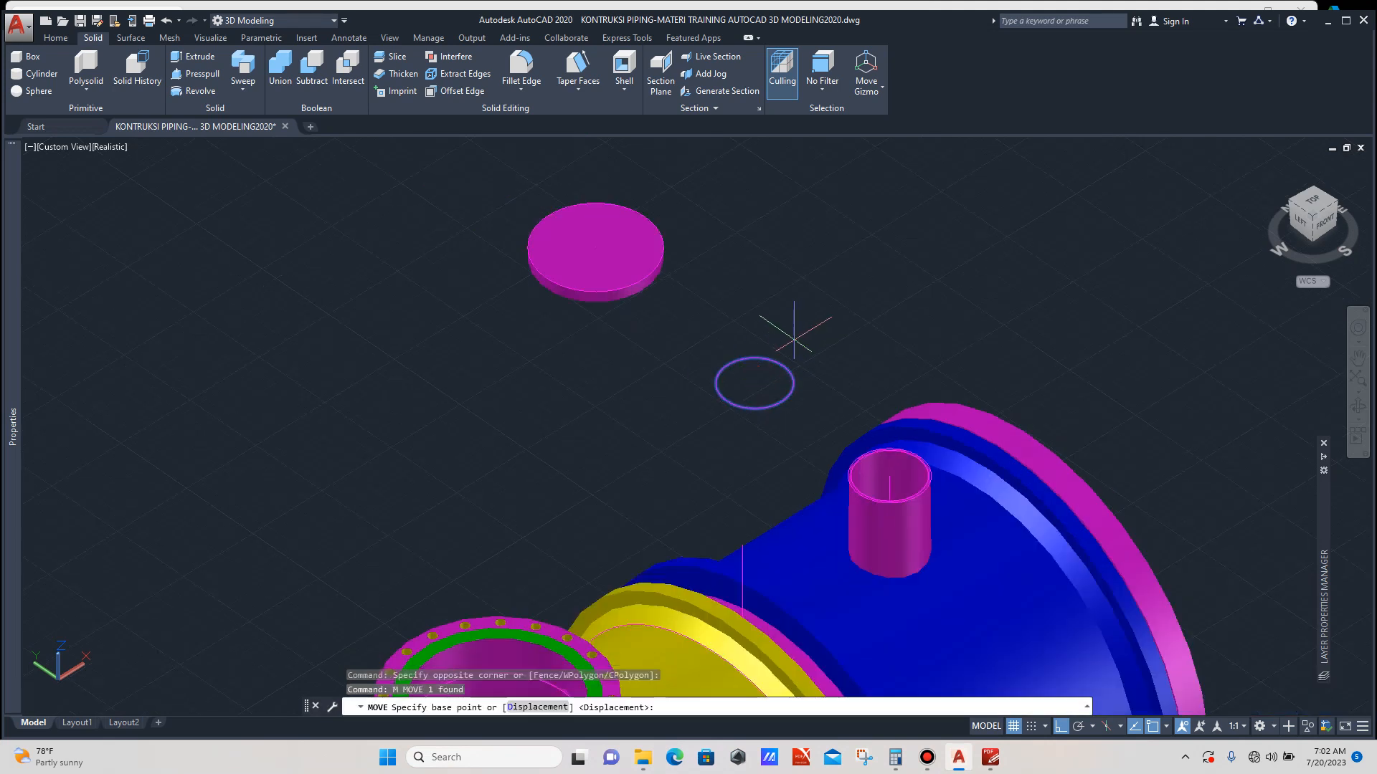
click(754, 383)
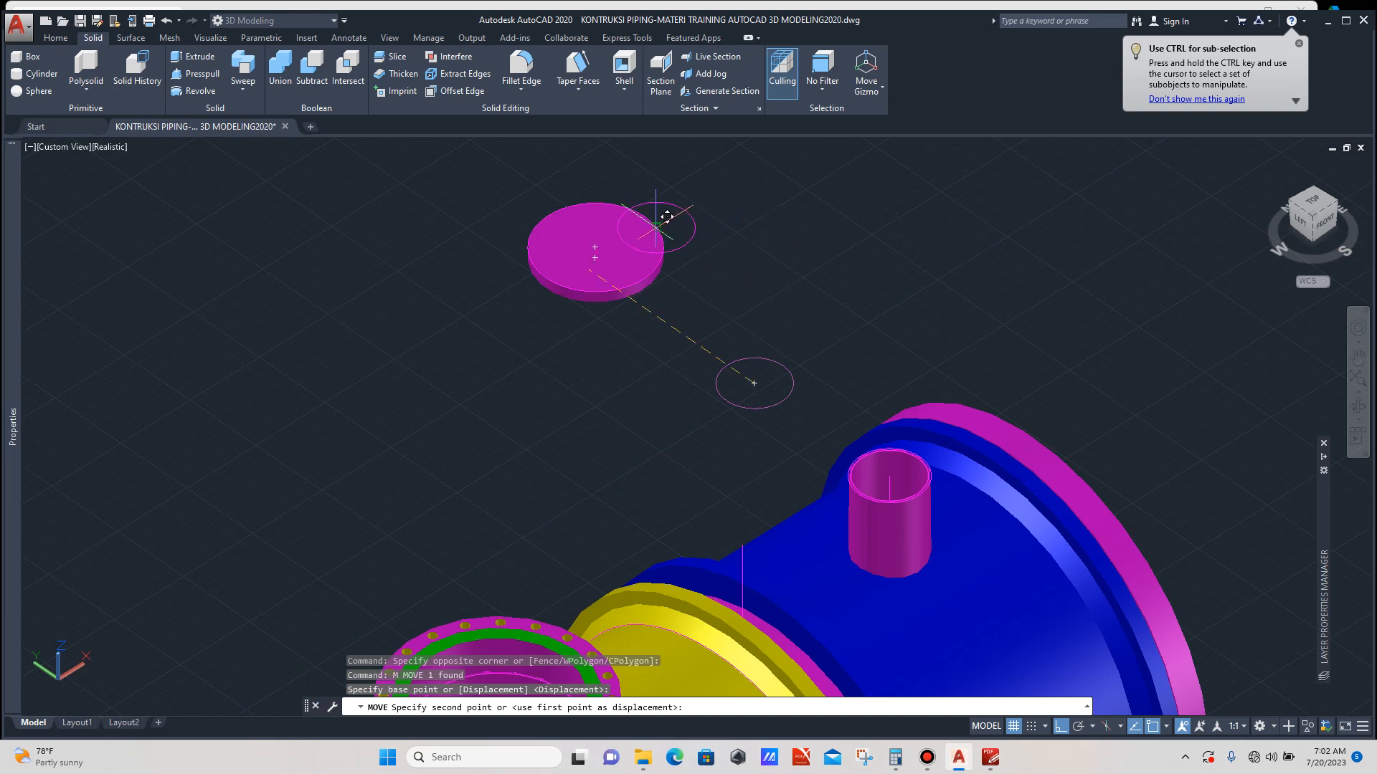
click(595, 244)
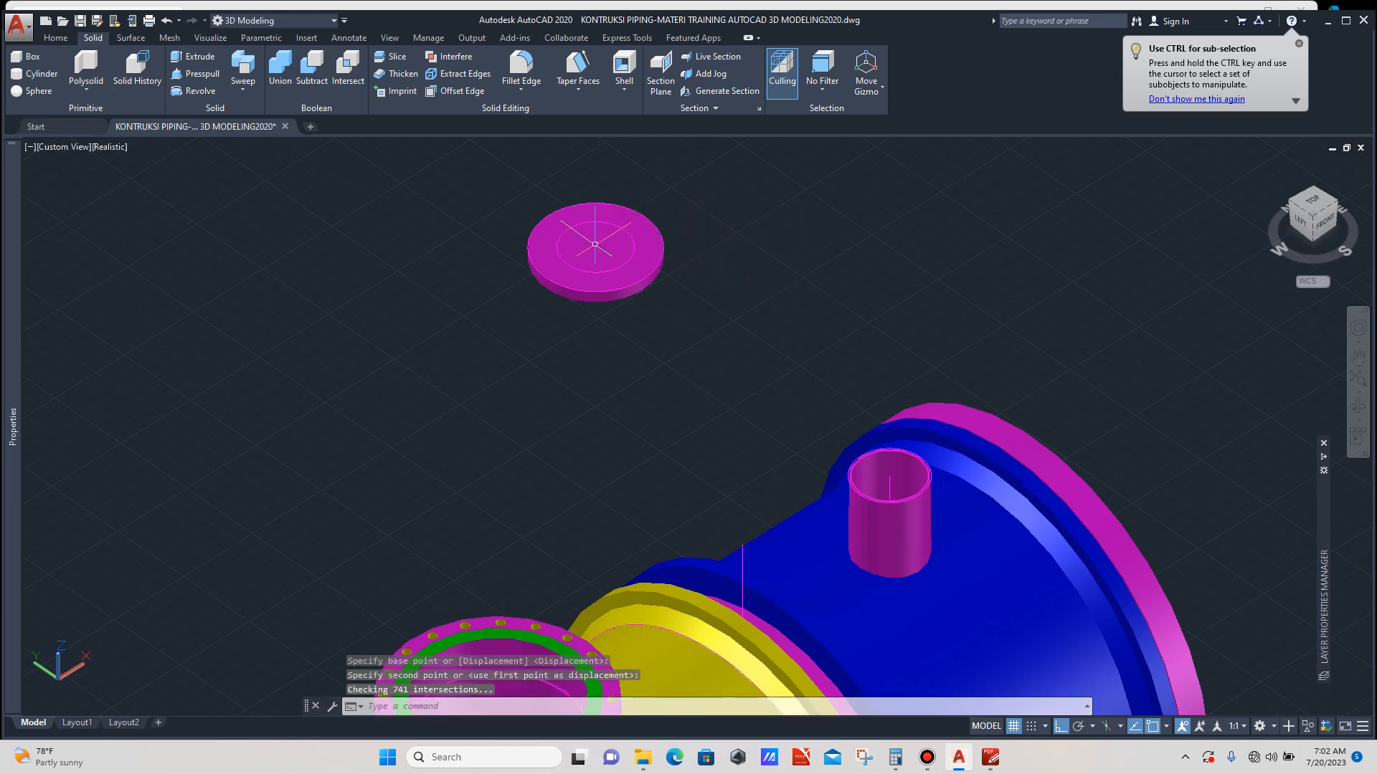
key(Escape)
Extrude the circle about 270 mm downward through the flange disc.
scroll(596, 244, up, 2)
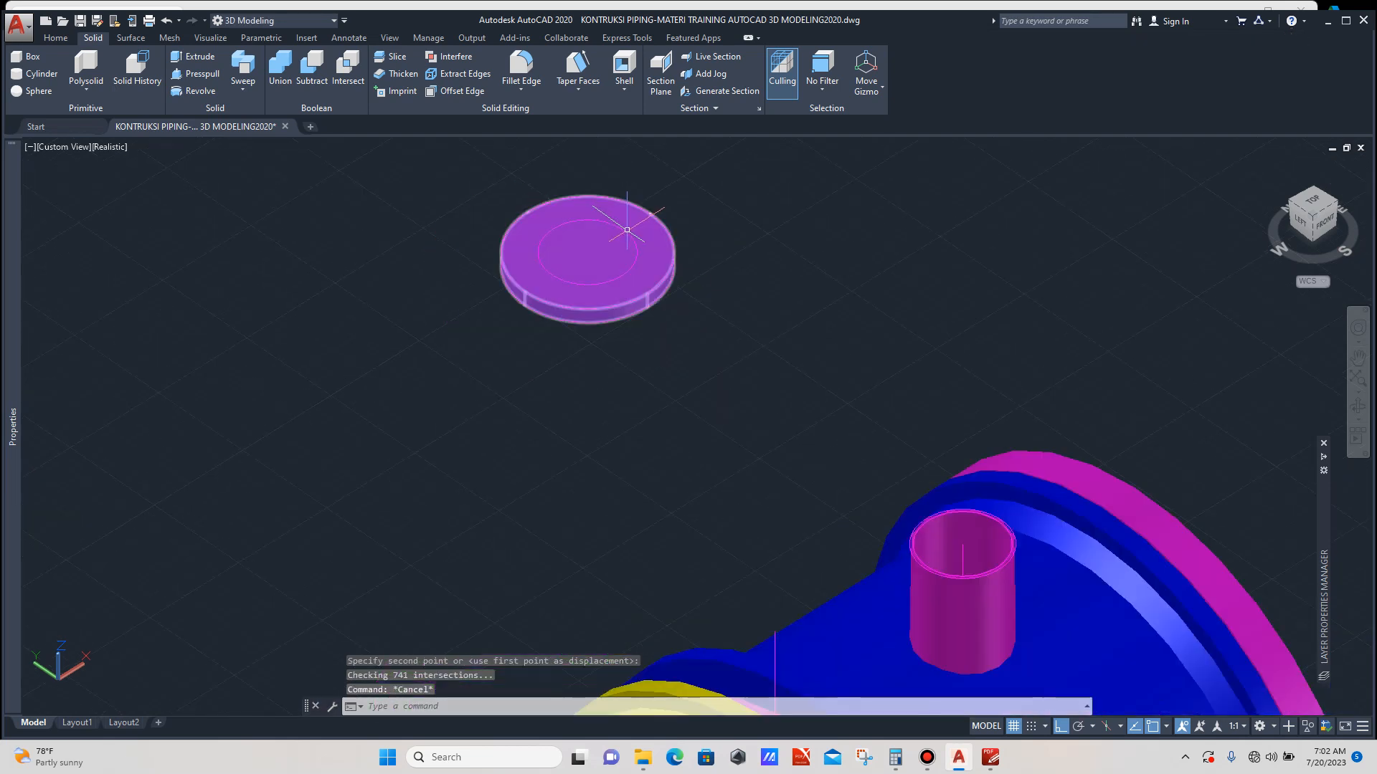
click(628, 231)
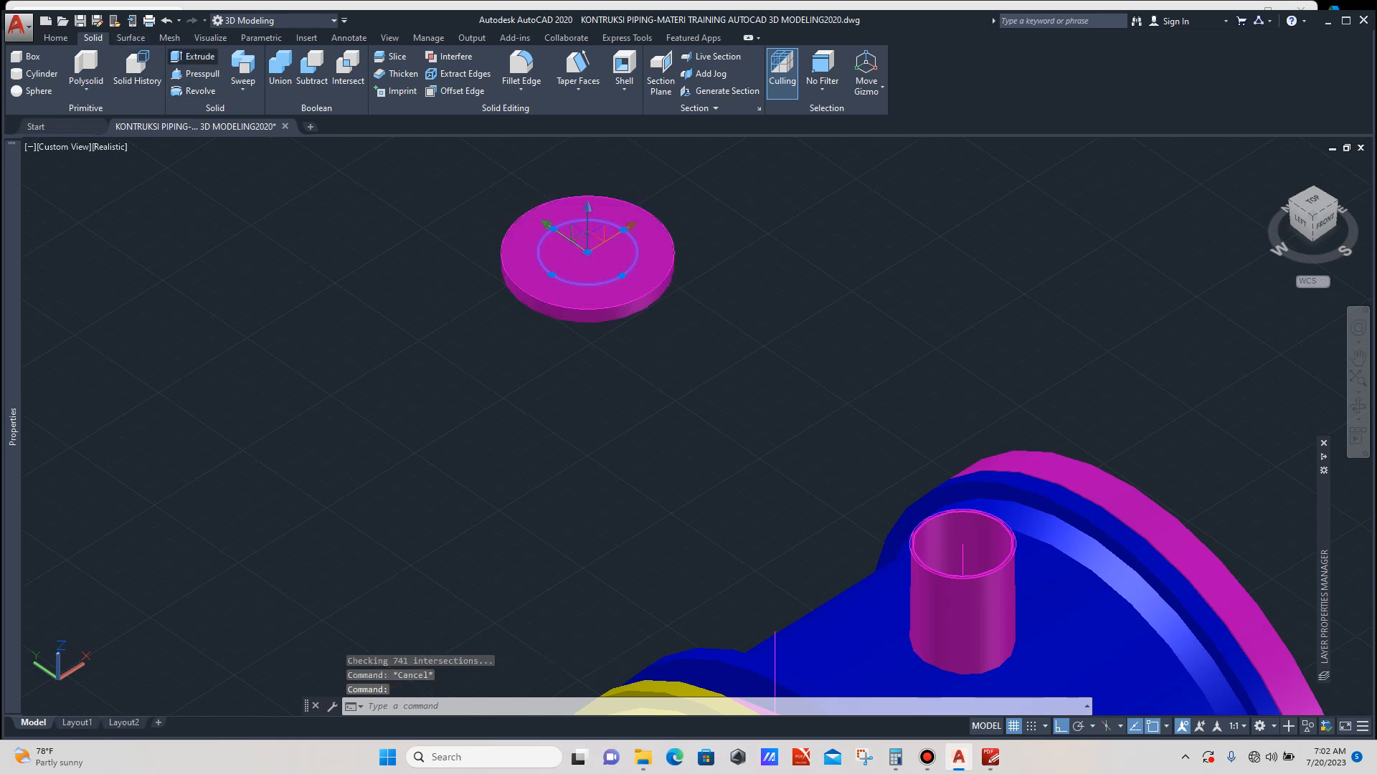
click(194, 56)
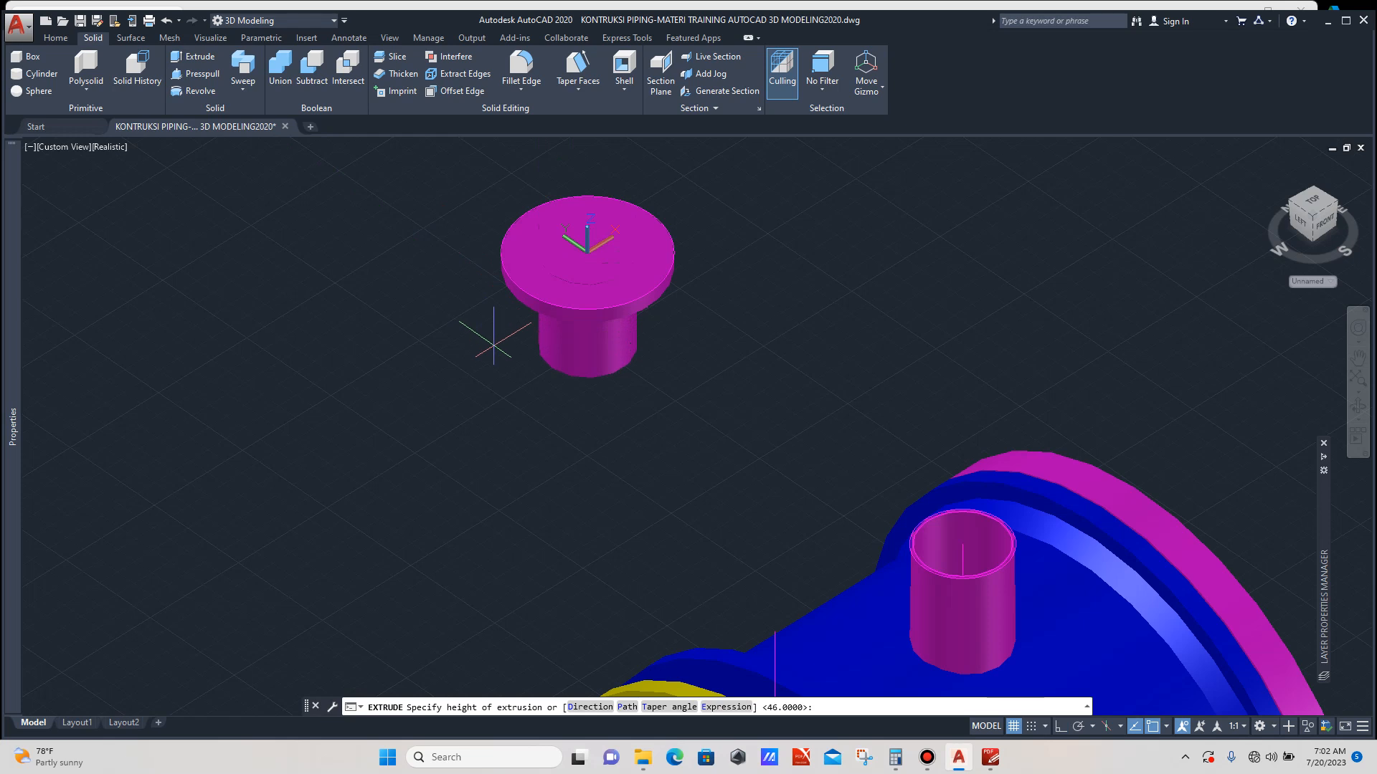
click(467, 317)
Move the extruded cylinder vertically upward so it protrudes above and below the flange.
scroll(567, 361, up, 2)
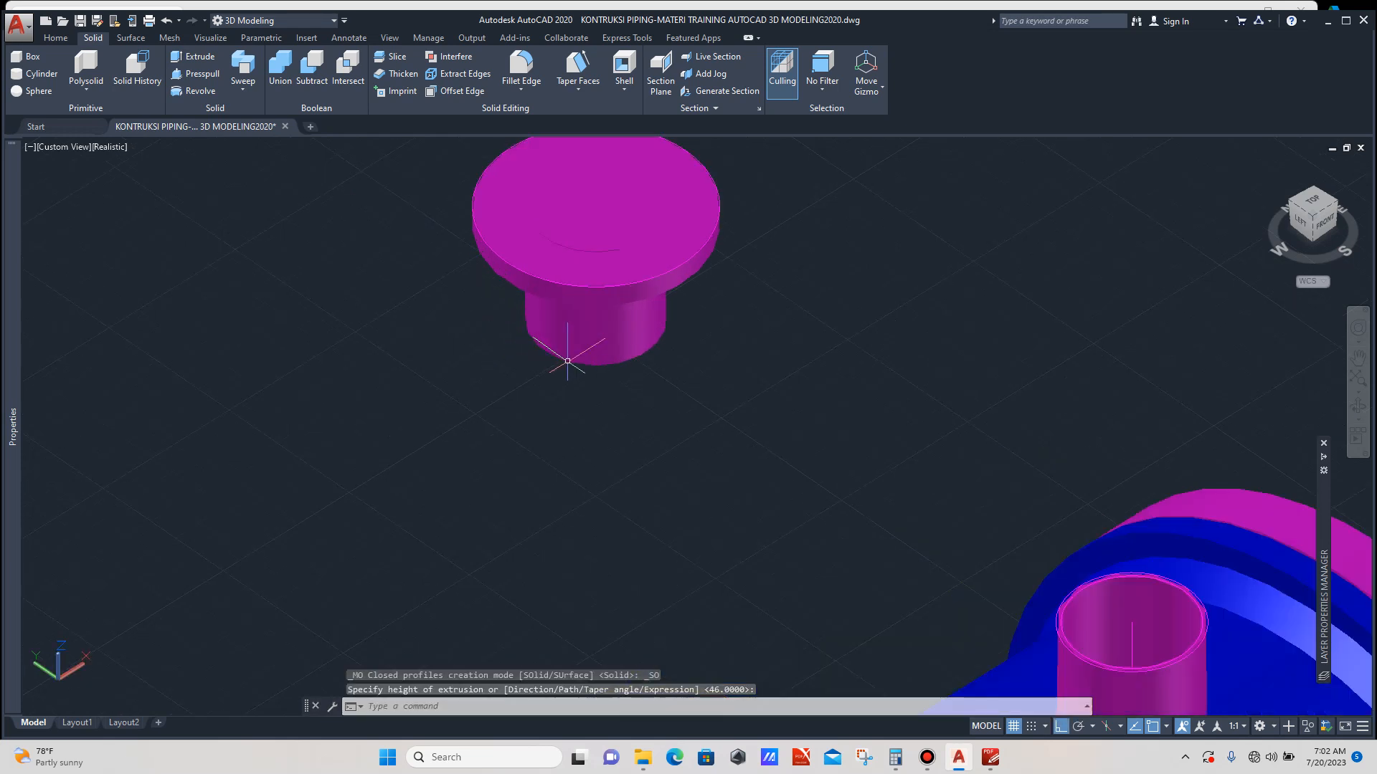
click(567, 360)
text(m)
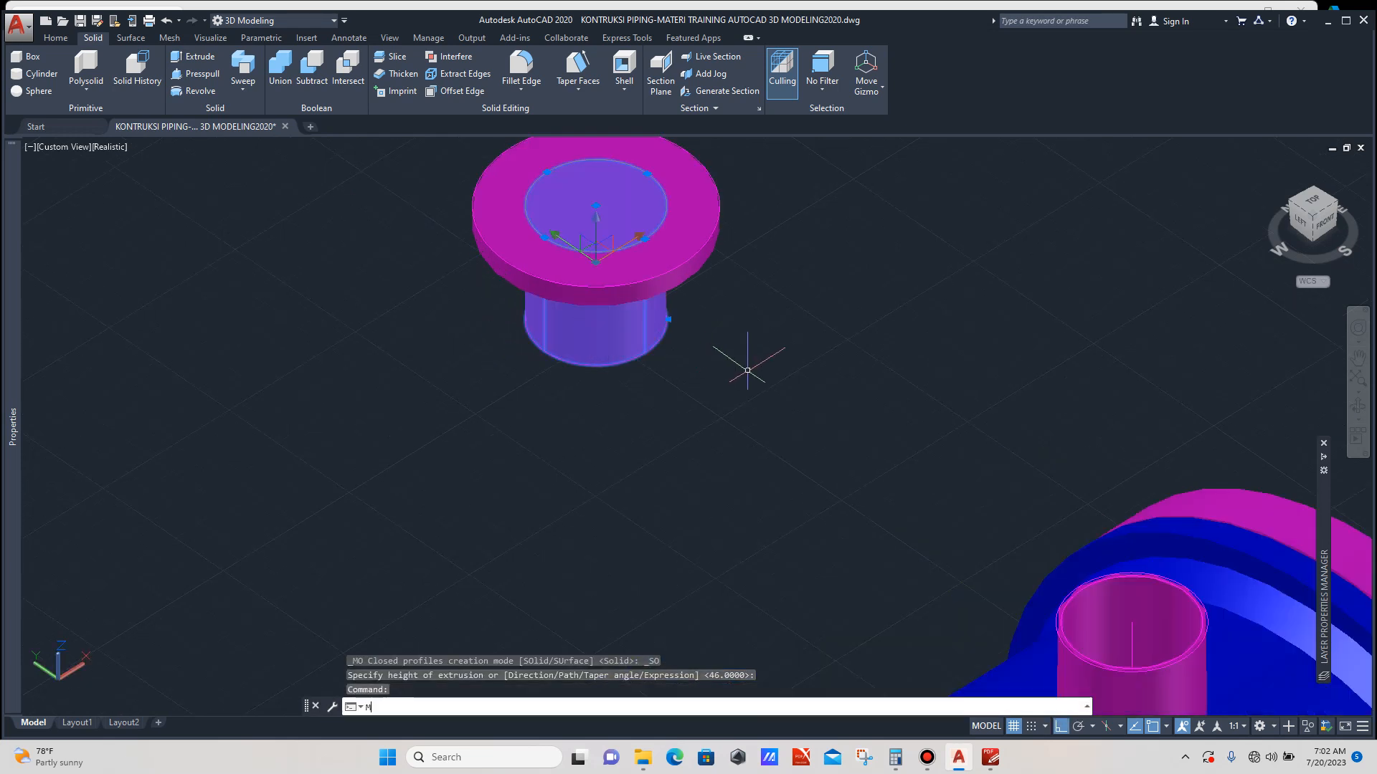
key(Return)
click(749, 371)
click(763, 375)
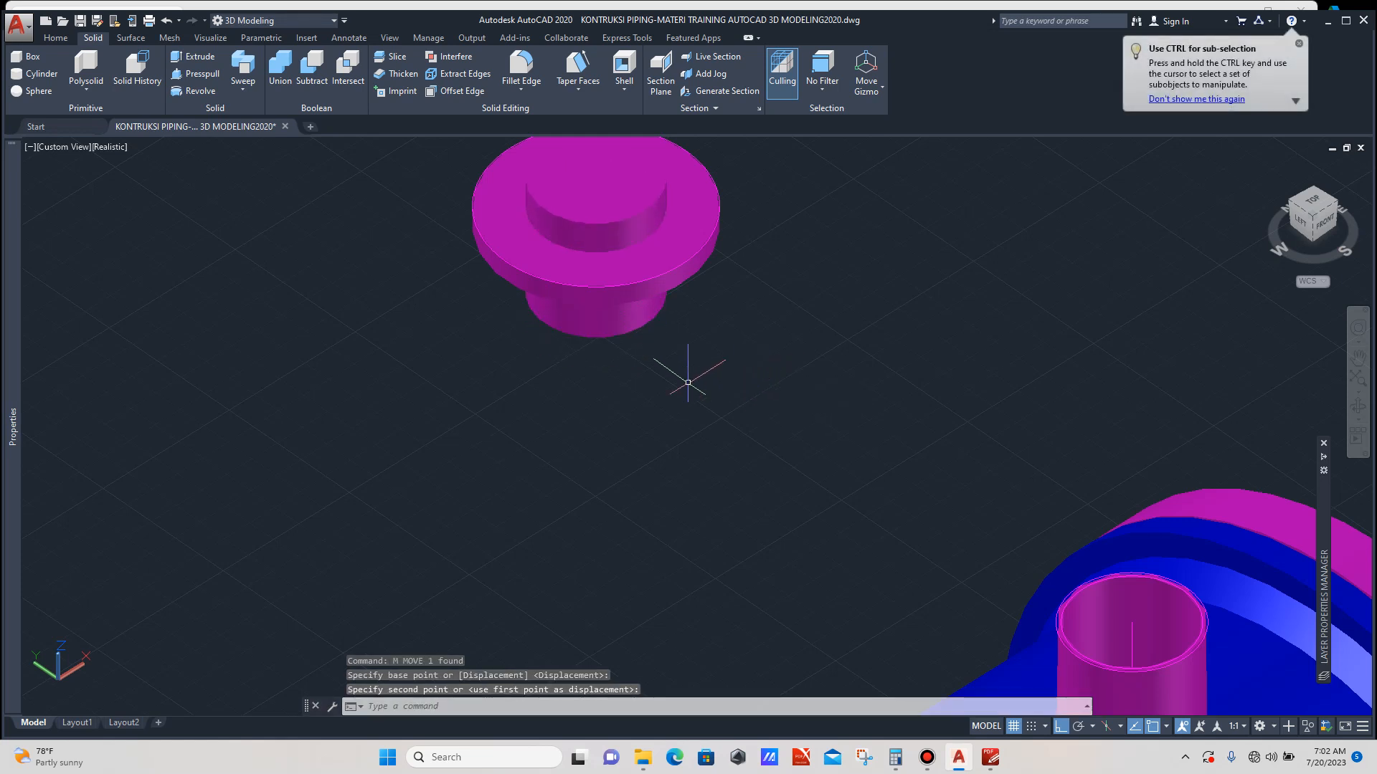
Change the extruded cylinder's color to Green.
scroll(681, 376, down, 4)
scroll(653, 326, up, 3)
click(658, 296)
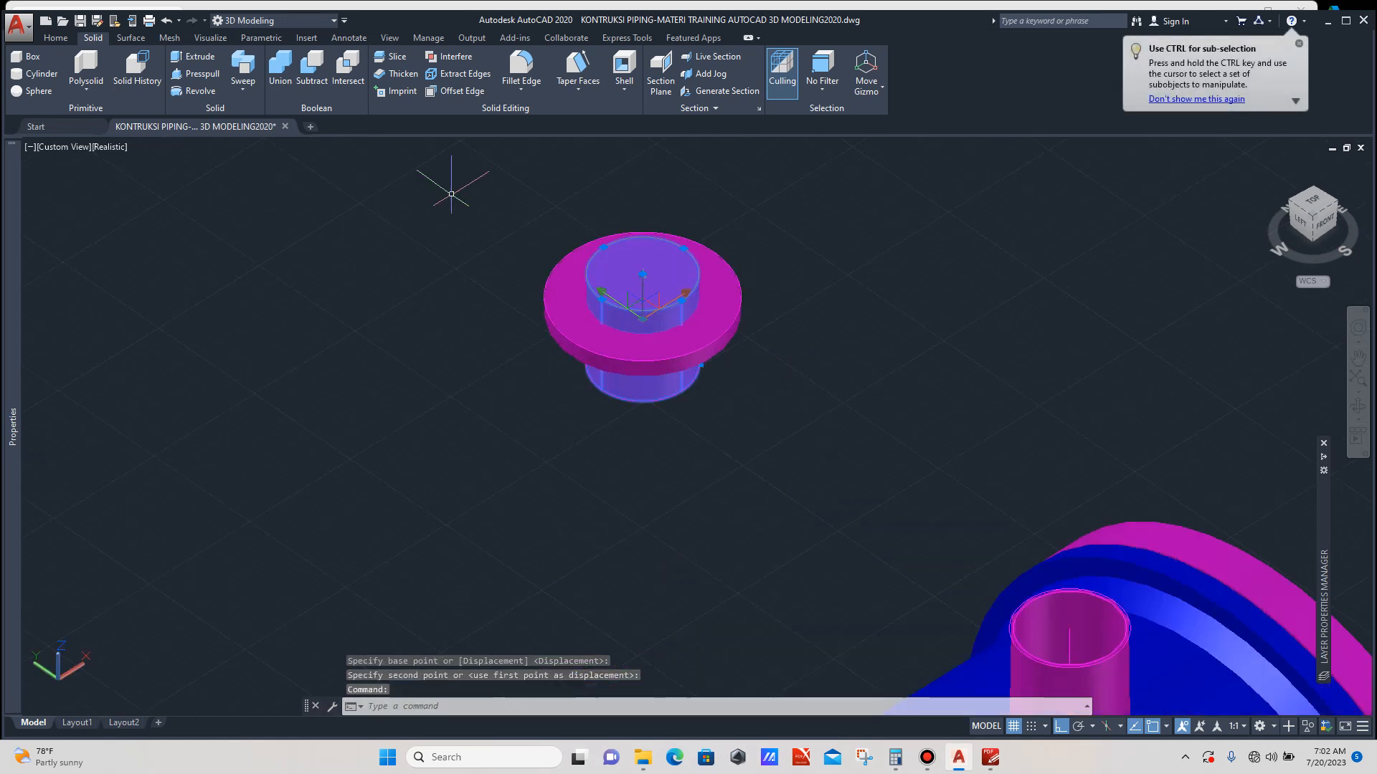
mouse_move(13, 201)
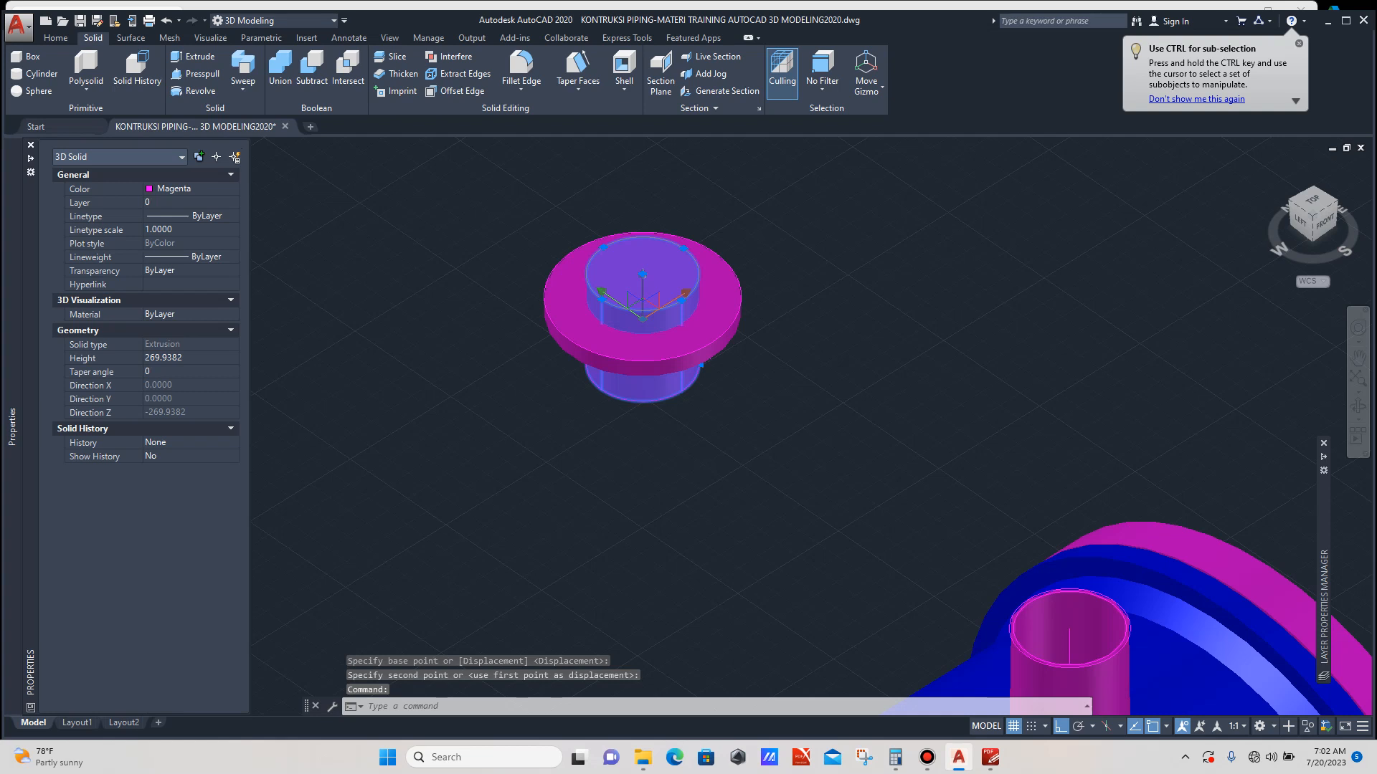
click(190, 189)
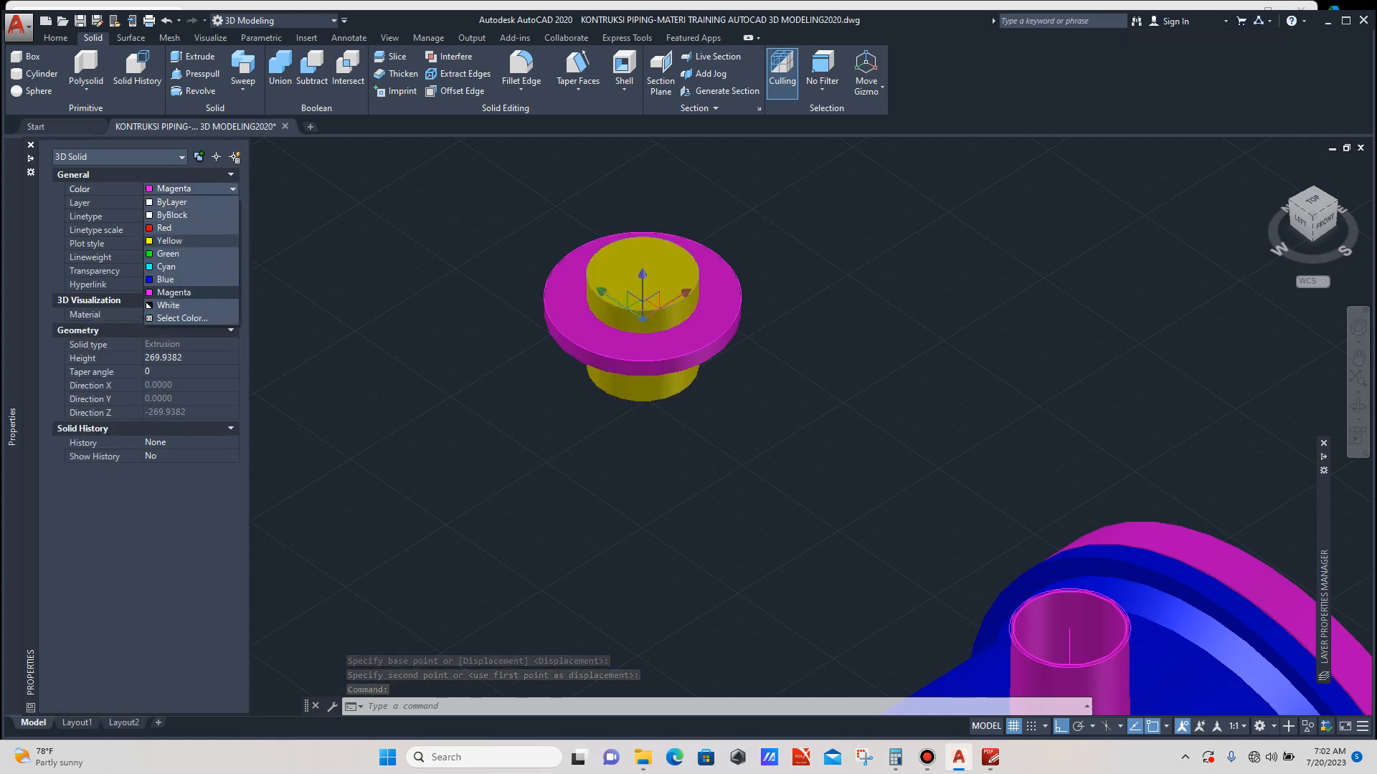
click(168, 254)
key(Escape)
key(ctrl+1)
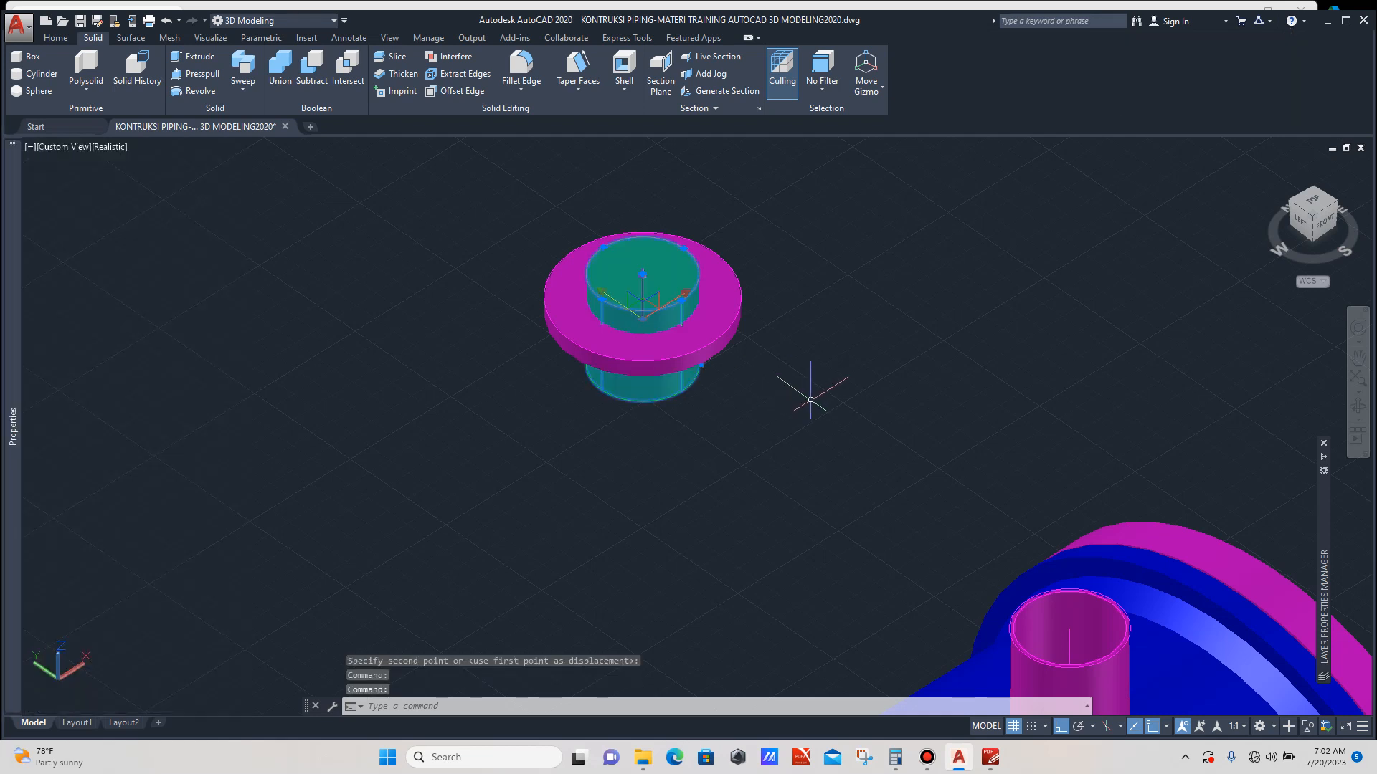
Subtract the green cylinder from both the flange disc and its tapered neck to cut the bore.
scroll(717, 362, up, 2)
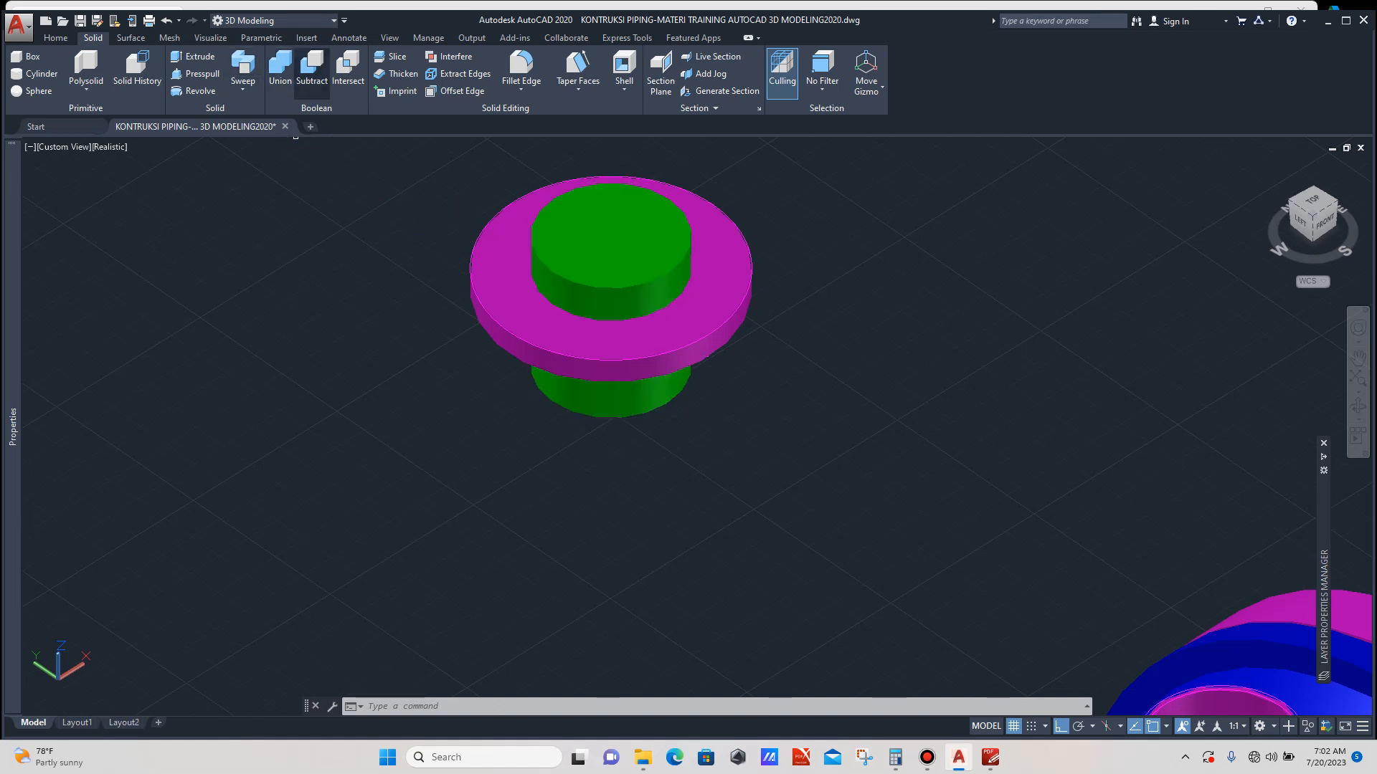
click(311, 72)
scroll(685, 330, up, 3)
click(709, 334)
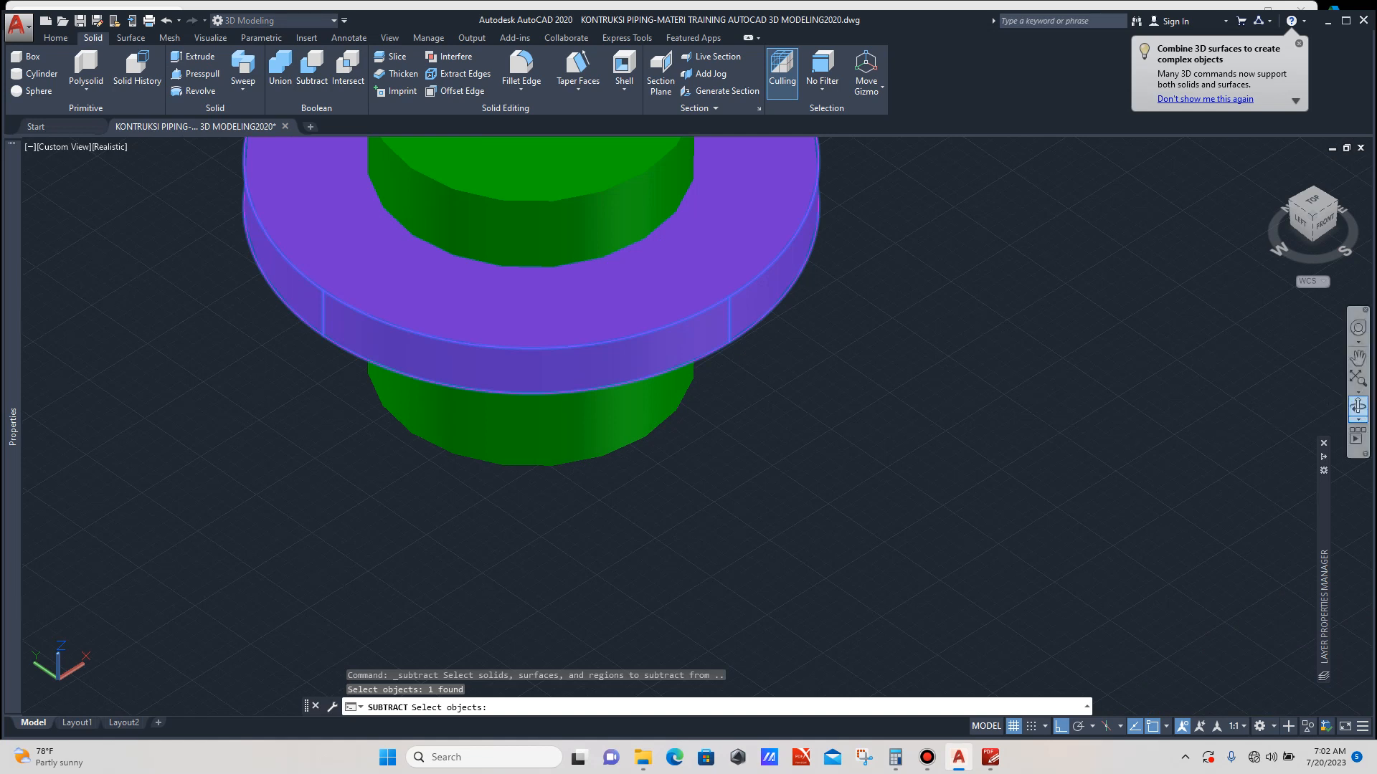
click(1357, 407)
drag(486, 264, 474, 212)
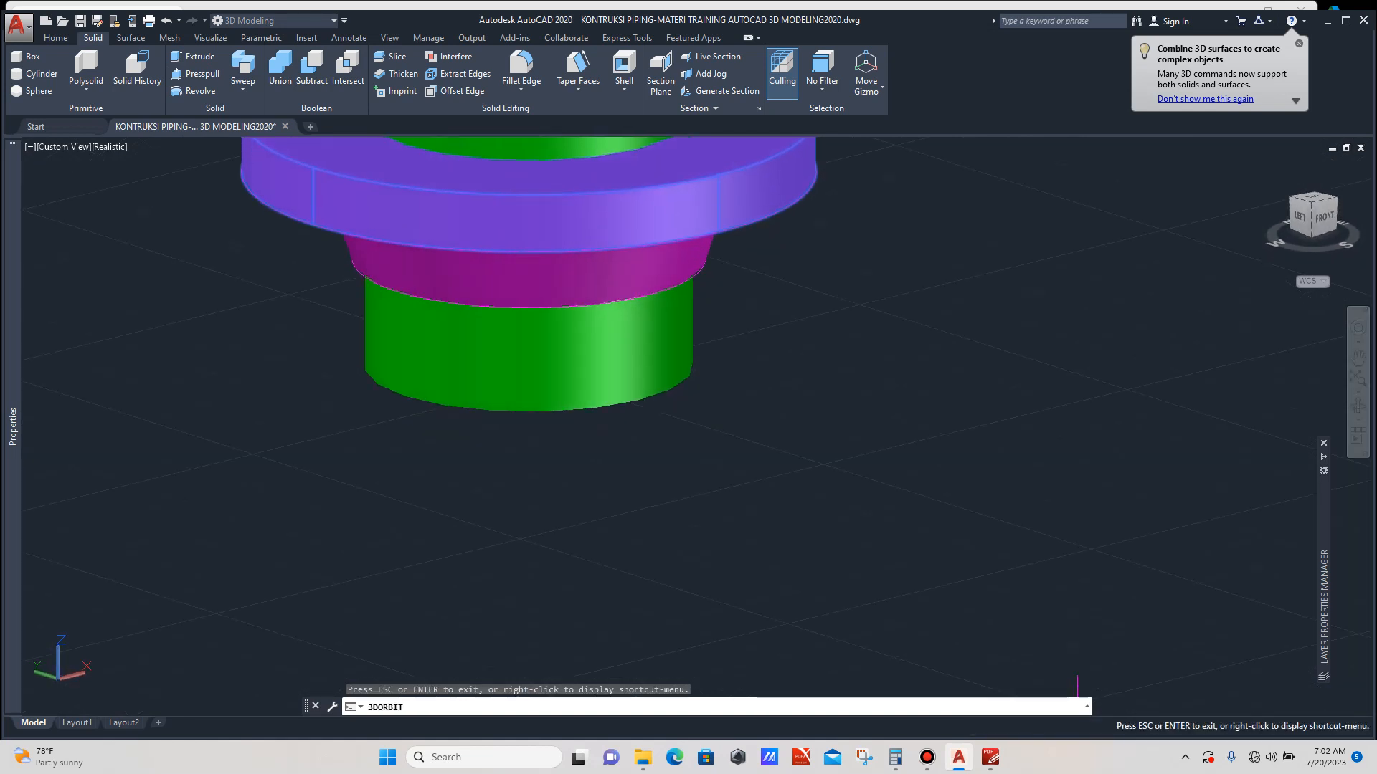
key(Escape)
click(624, 291)
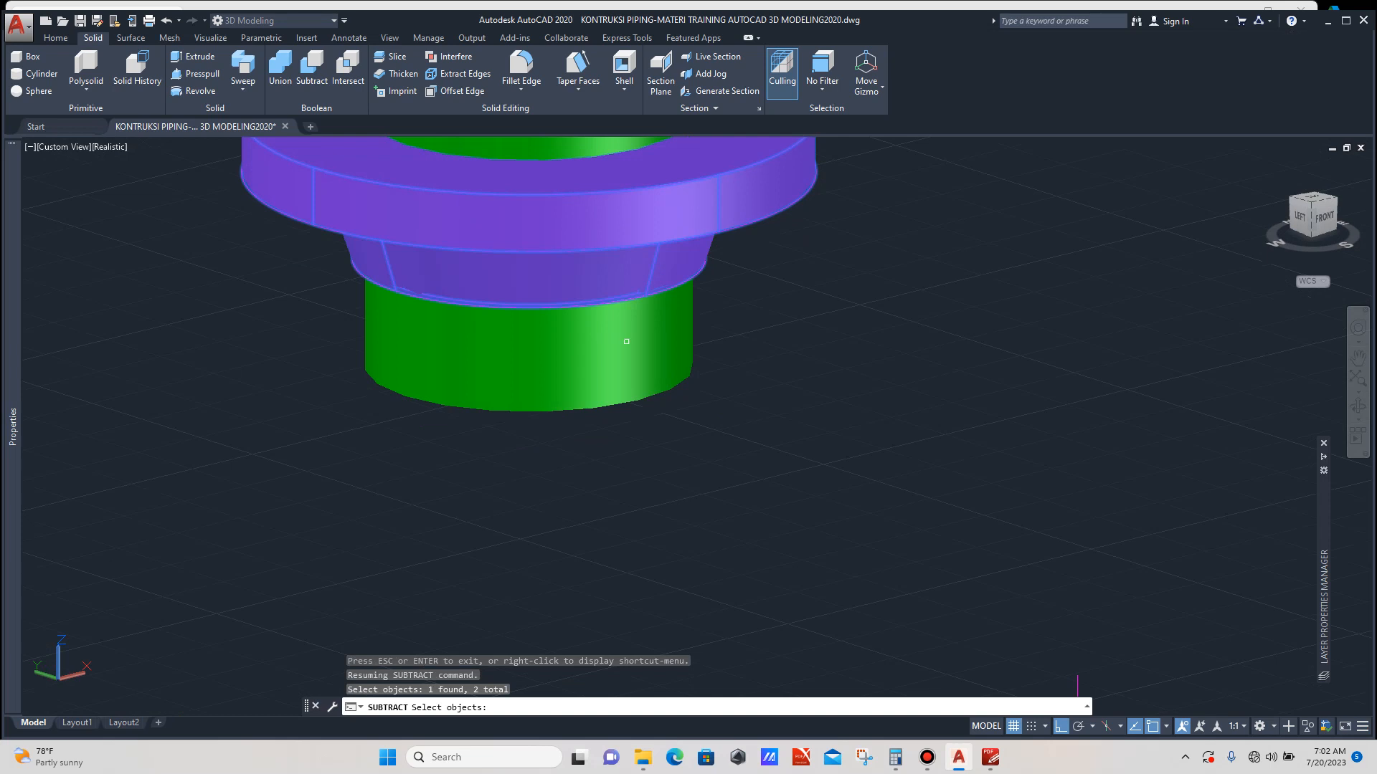
scroll(617, 358, down, 6)
key(Return)
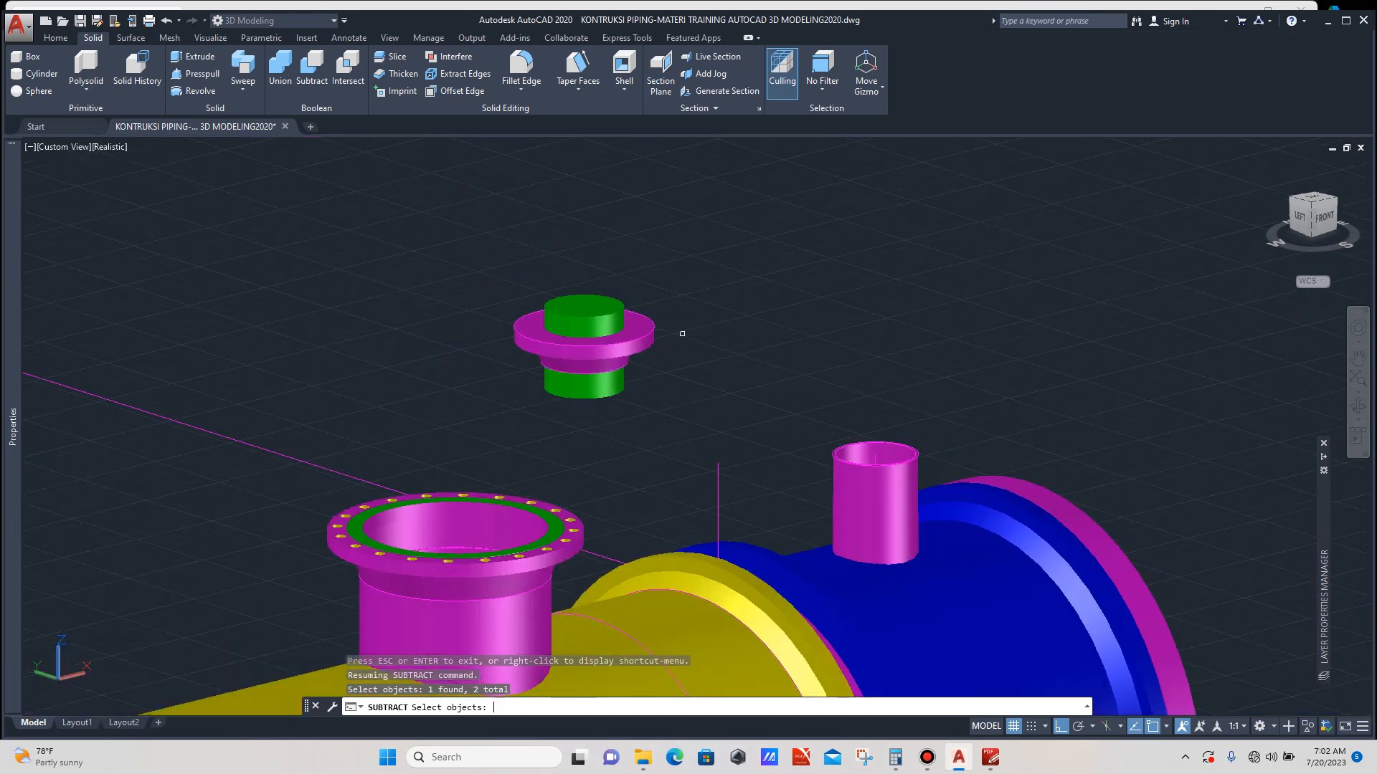
scroll(616, 300, up, 4)
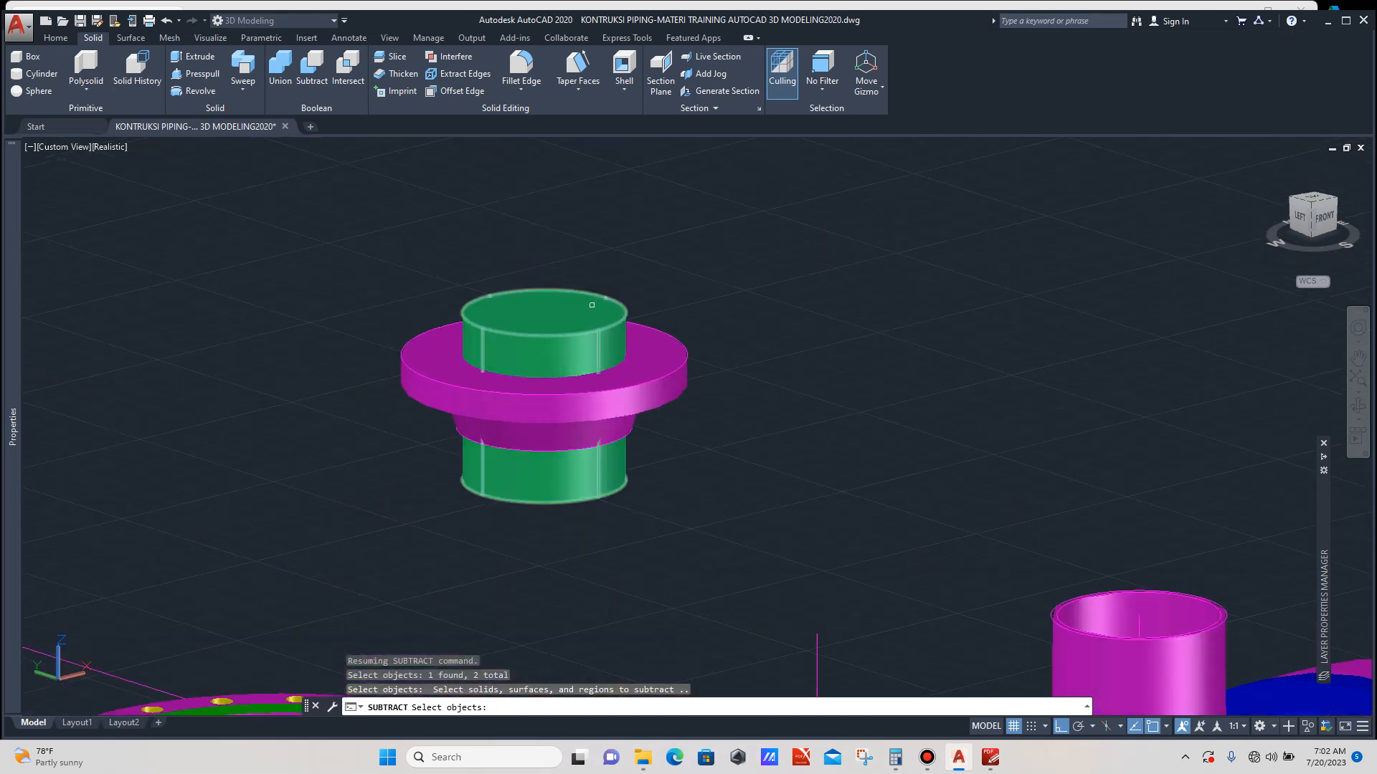
click(592, 305)
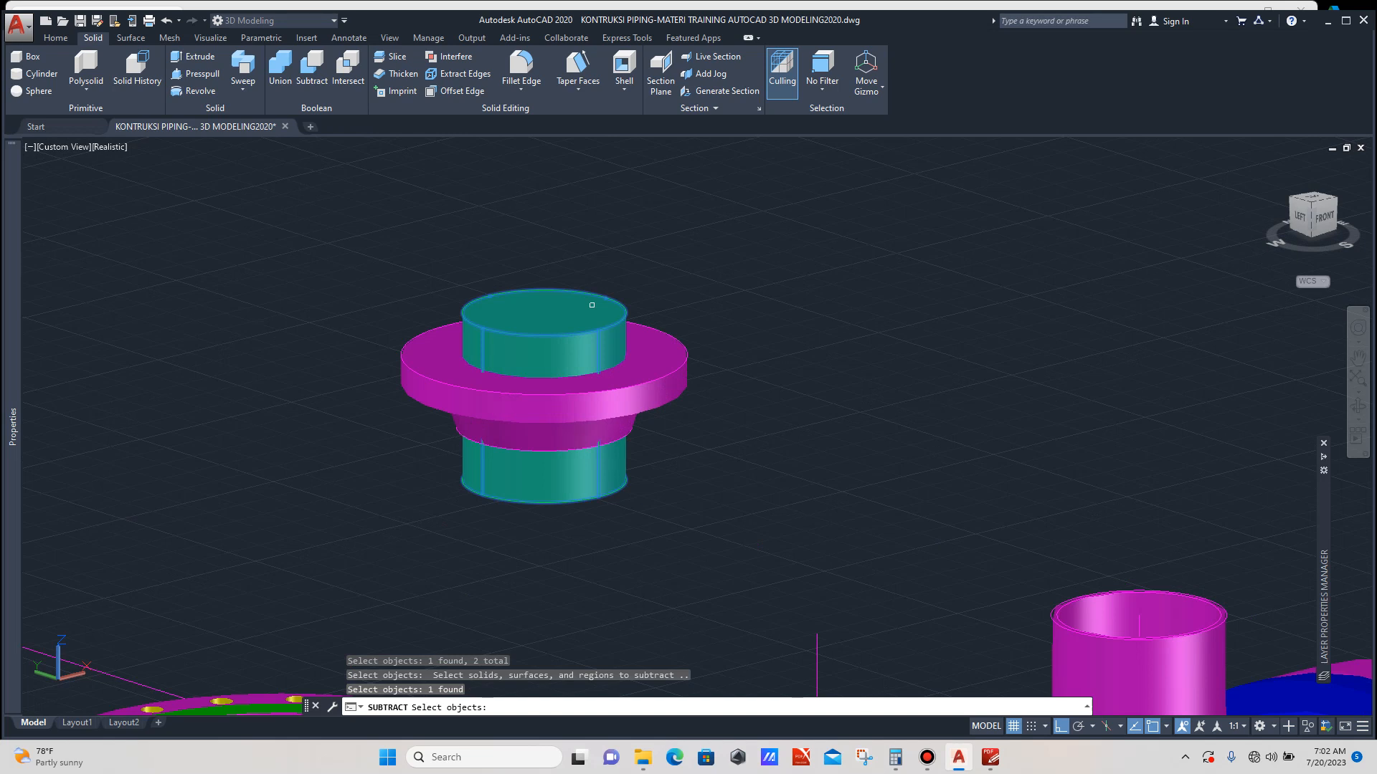
key(Return)
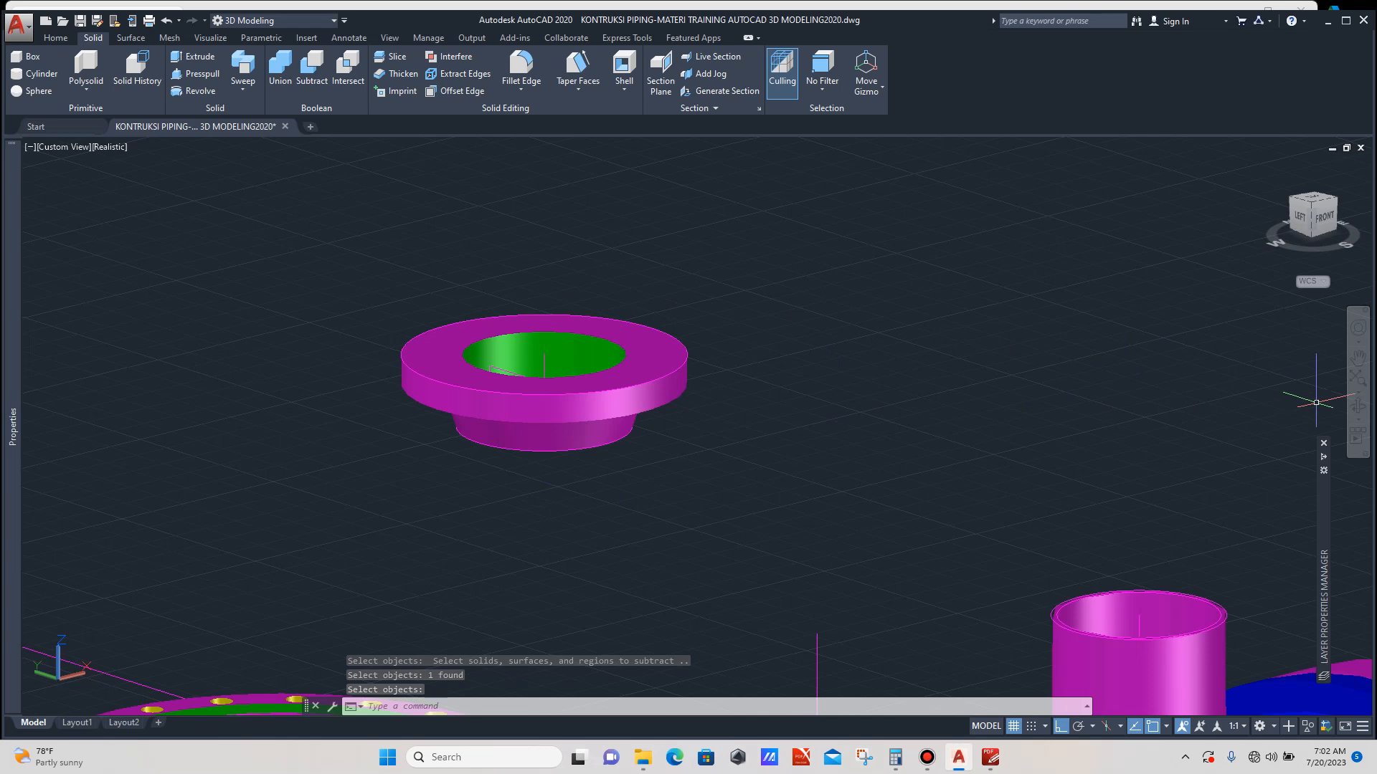
Draw a centre line across the flange's upper face between two opposite outer quadrants, along the Y axis.
click(1357, 406)
drag(646, 459, 634, 419)
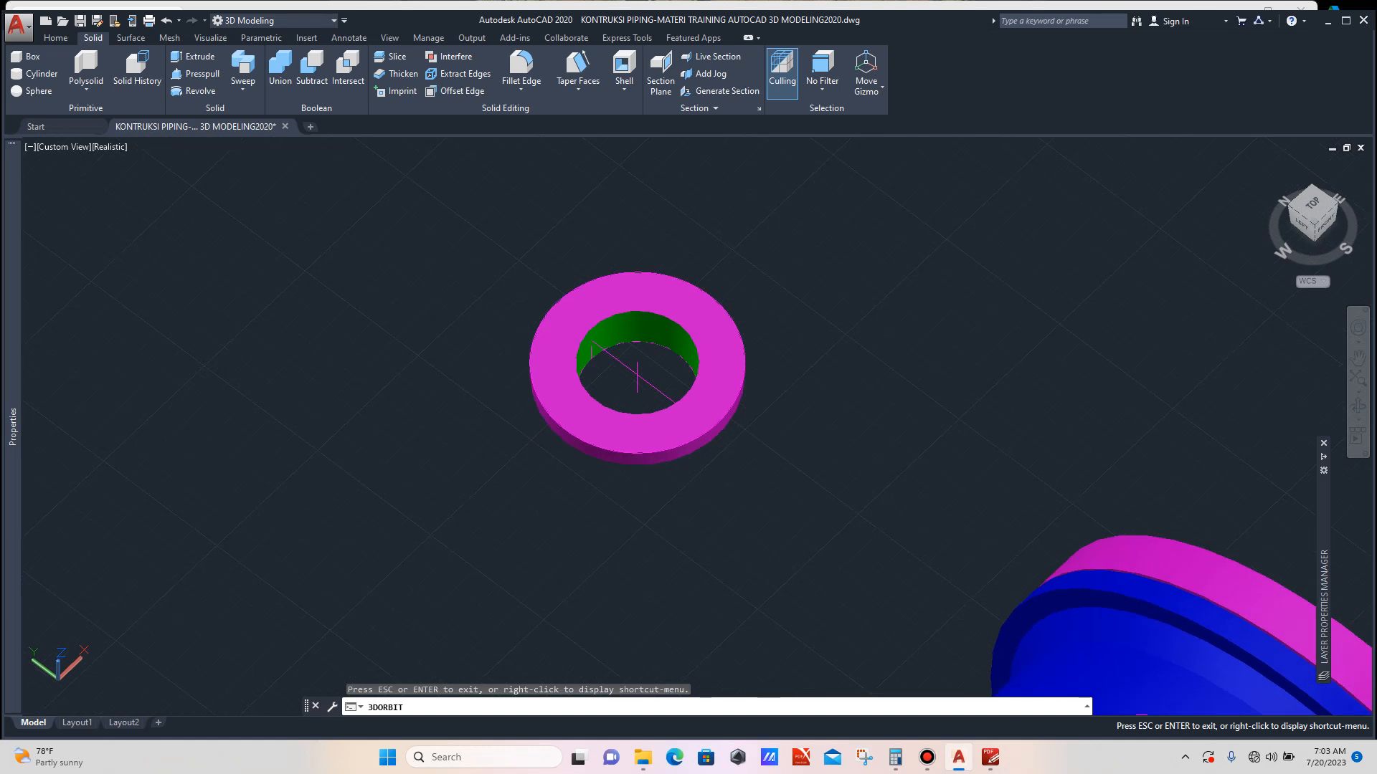
key(Escape)
scroll(664, 387, up, 5)
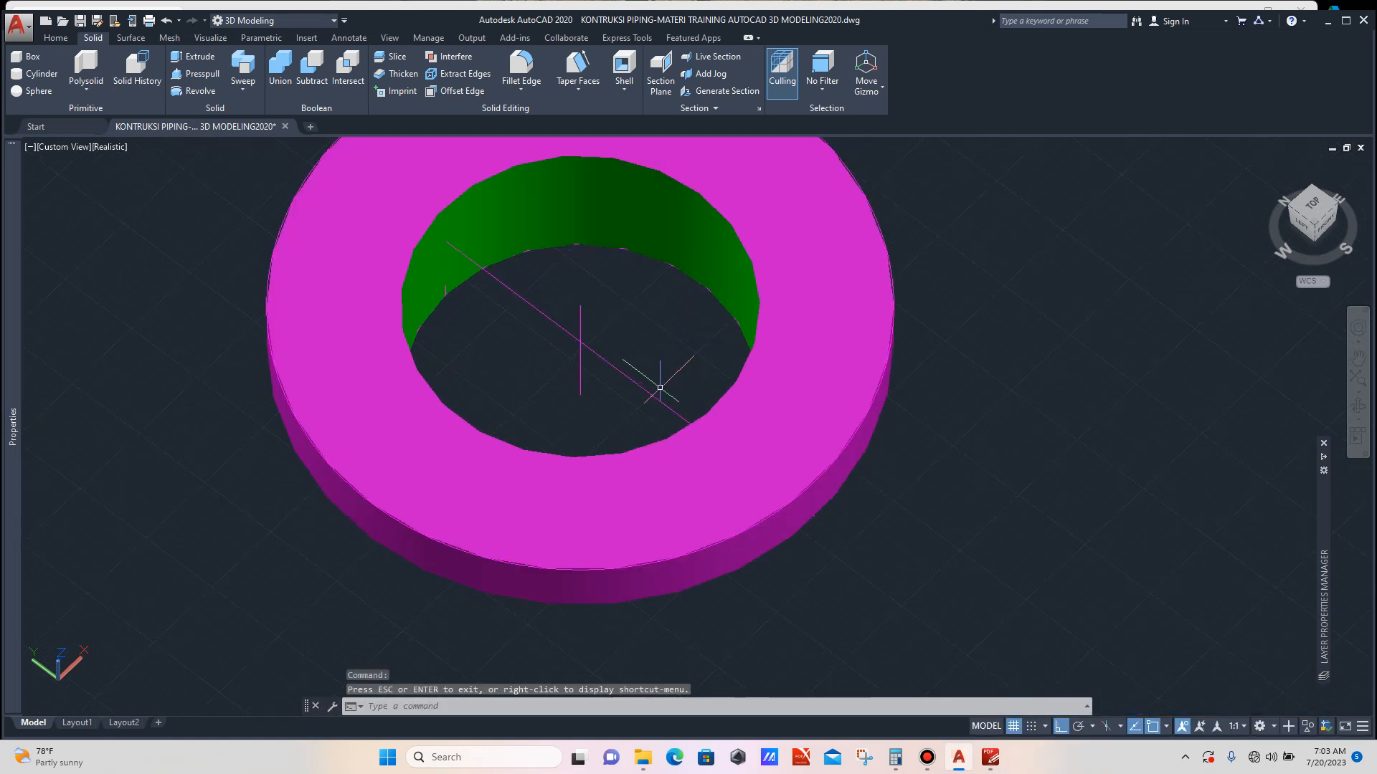
scroll(659, 387, down, 4)
text(l)
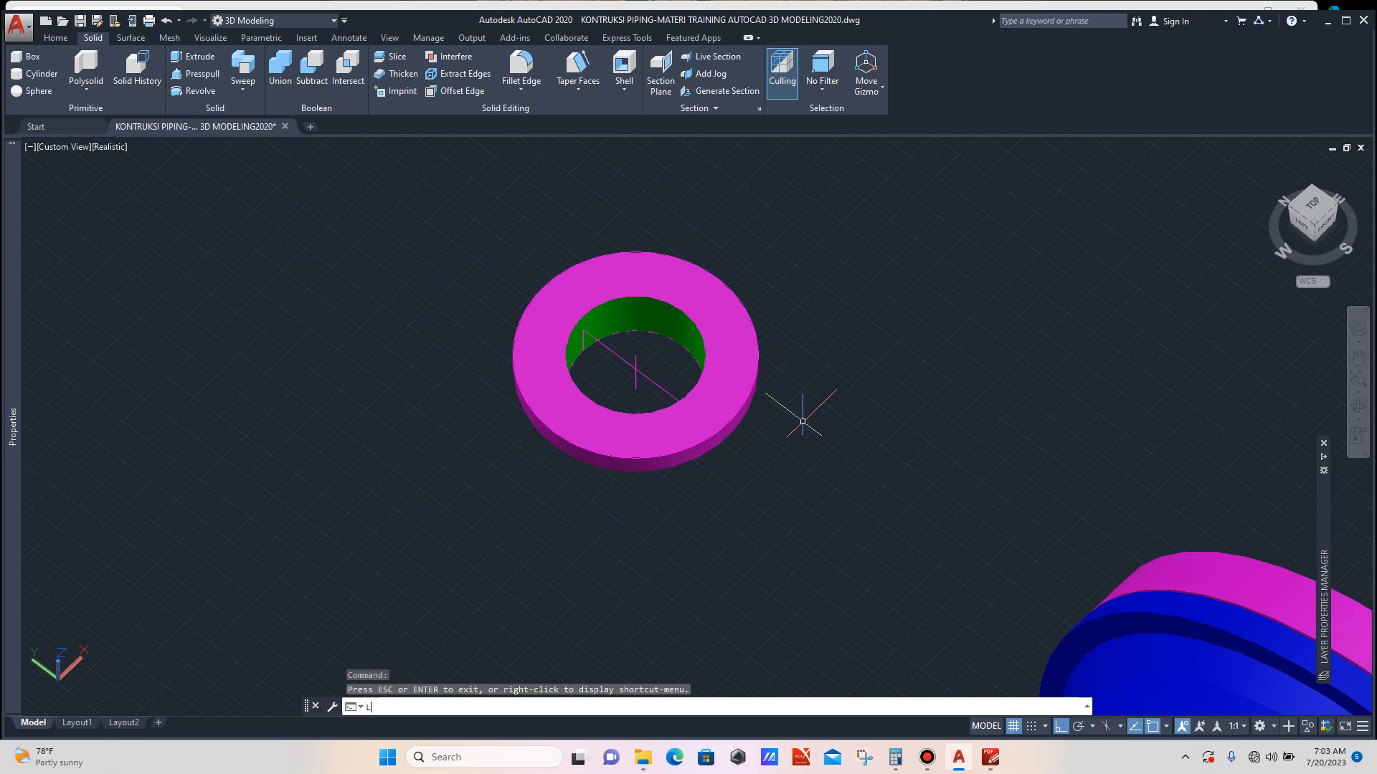
key(Return)
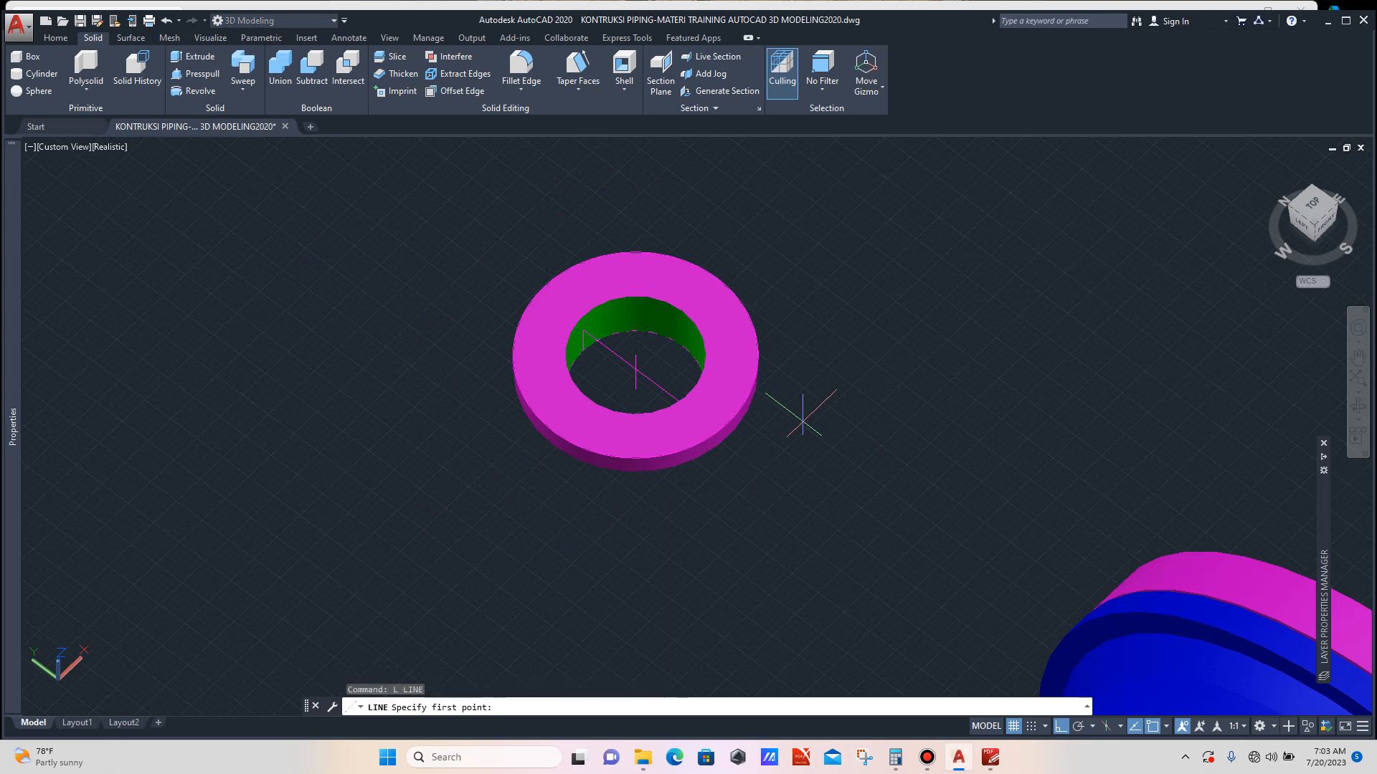
click(726, 423)
scroll(556, 305, up, 2)
scroll(556, 303, up, 2)
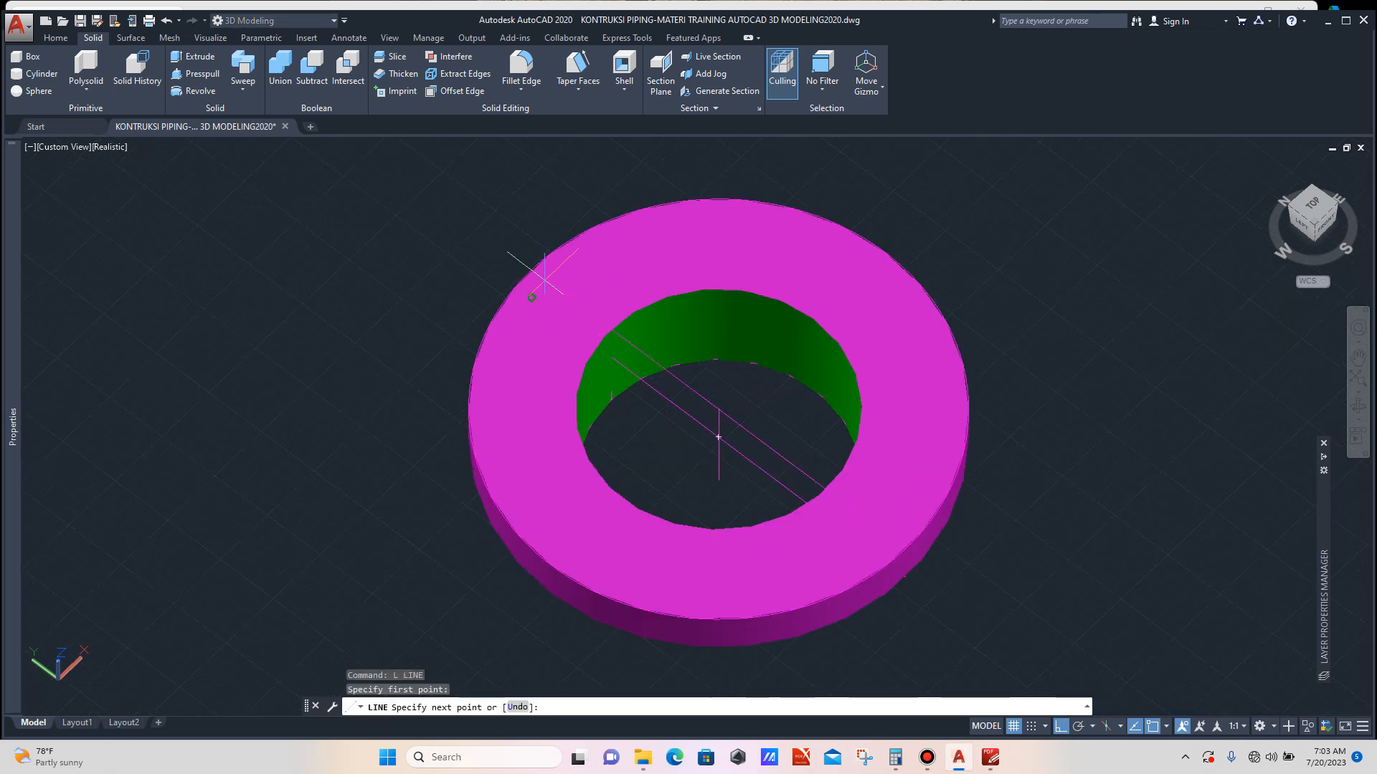
click(531, 269)
key(Escape)
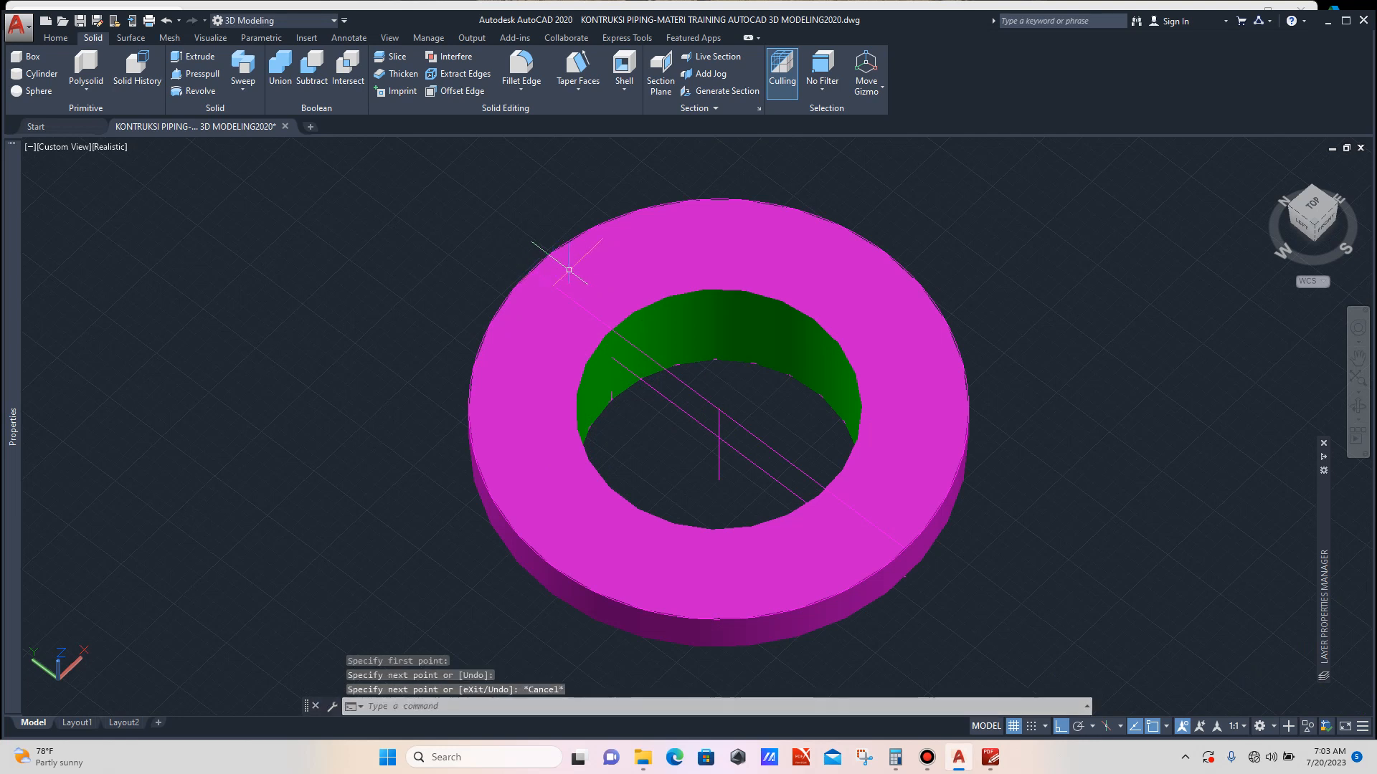
Draw a second centre line along the X axis, perpendicular to the first, between the flange face's other two outer quadrants.
text(l)
key(Return)
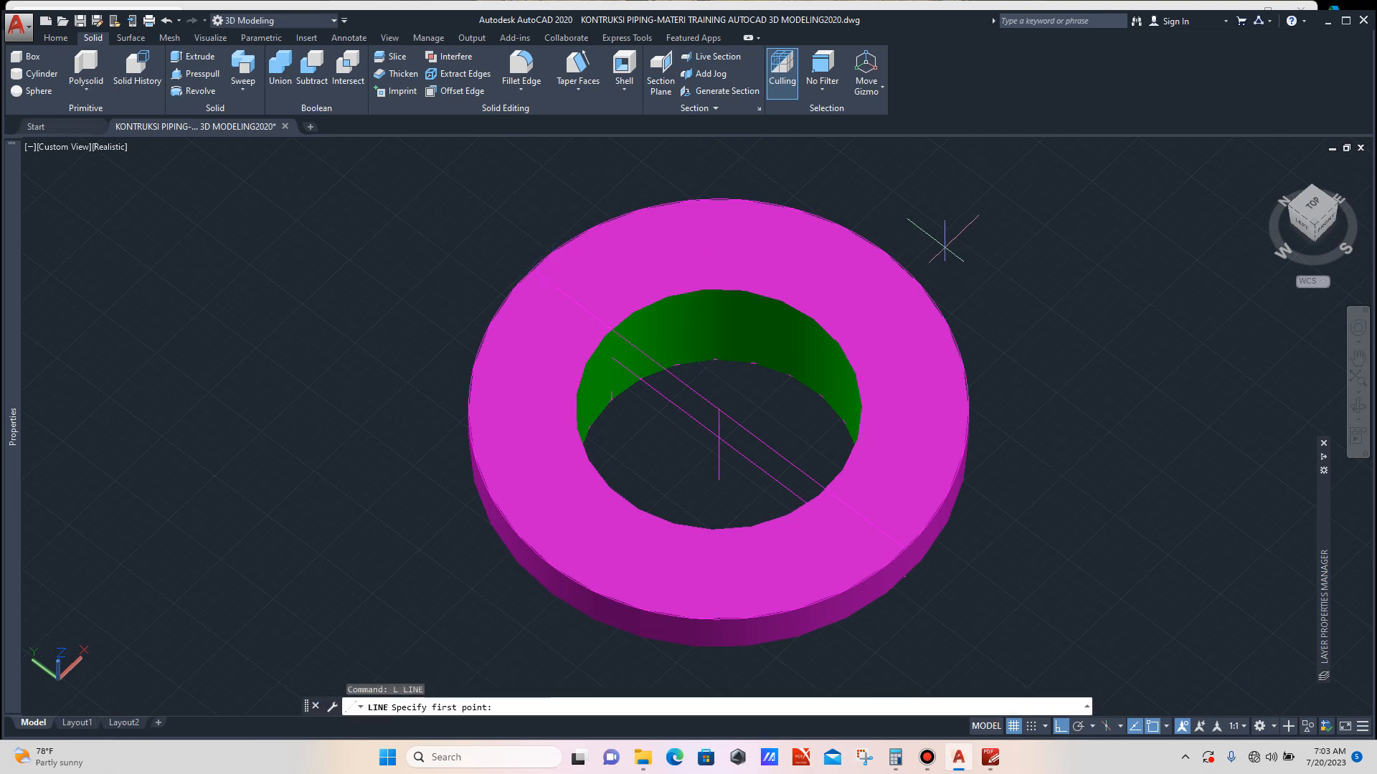
click(885, 252)
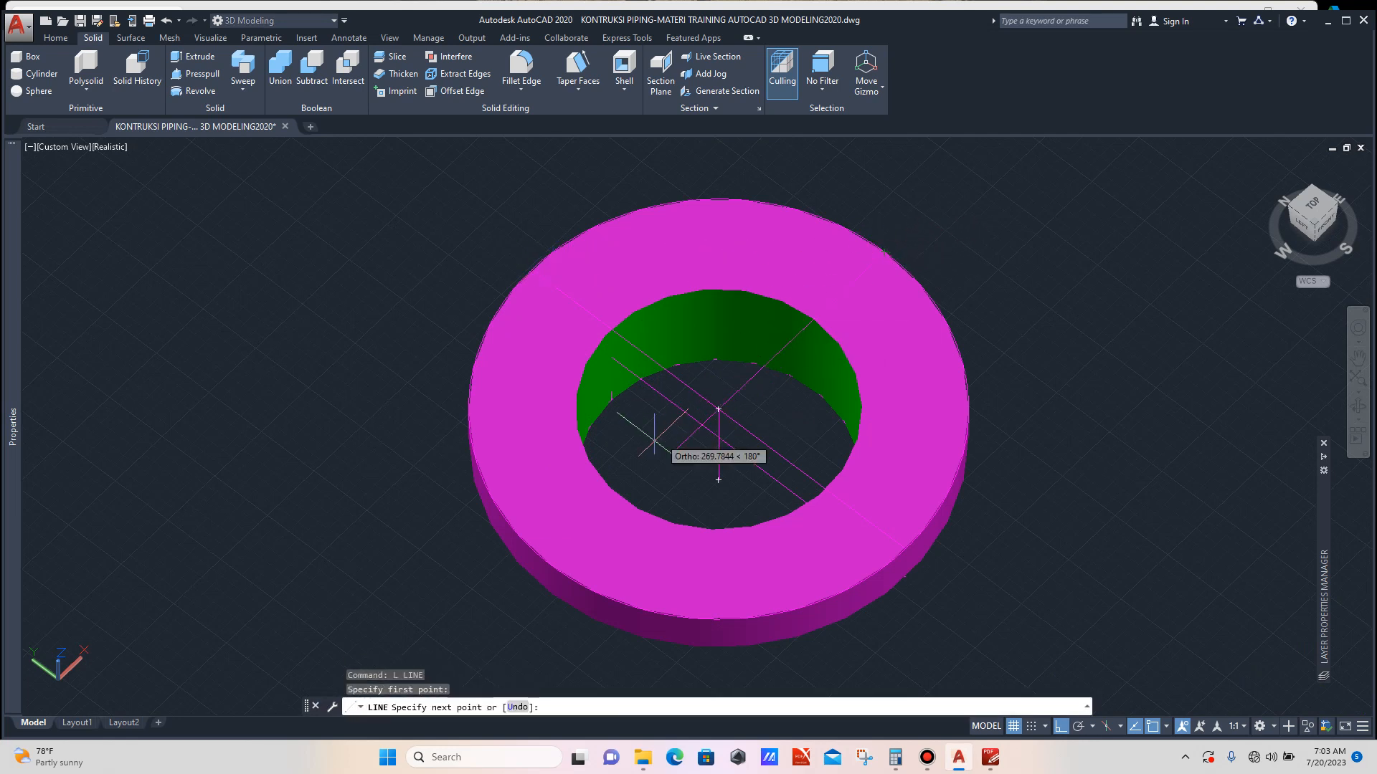
click(548, 560)
key(Escape)
scroll(705, 372, down, 3)
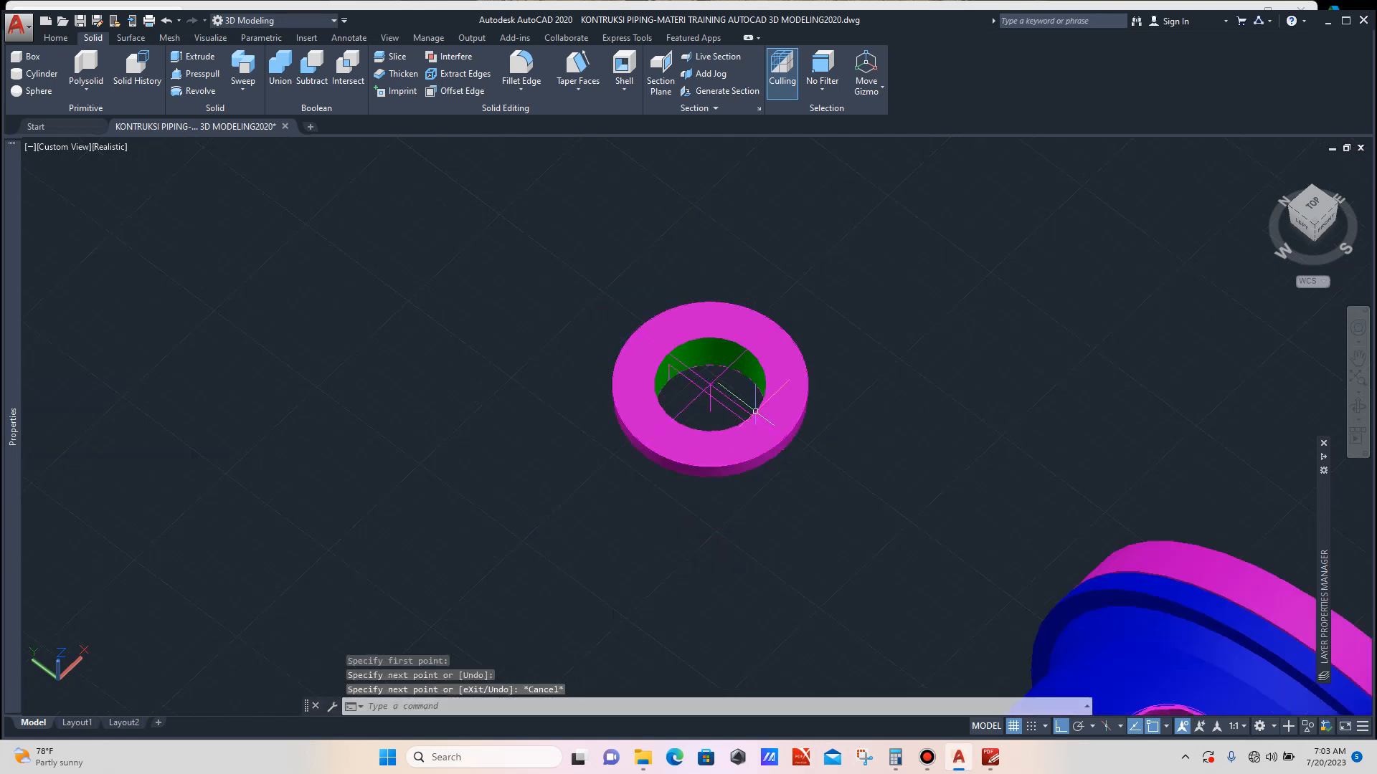
Calculate the bolt-hole spacing angle as 360 ÷ 16 in Calculator and review the bolt-hole dimensions in the PDF flange drawing.
click(990, 757)
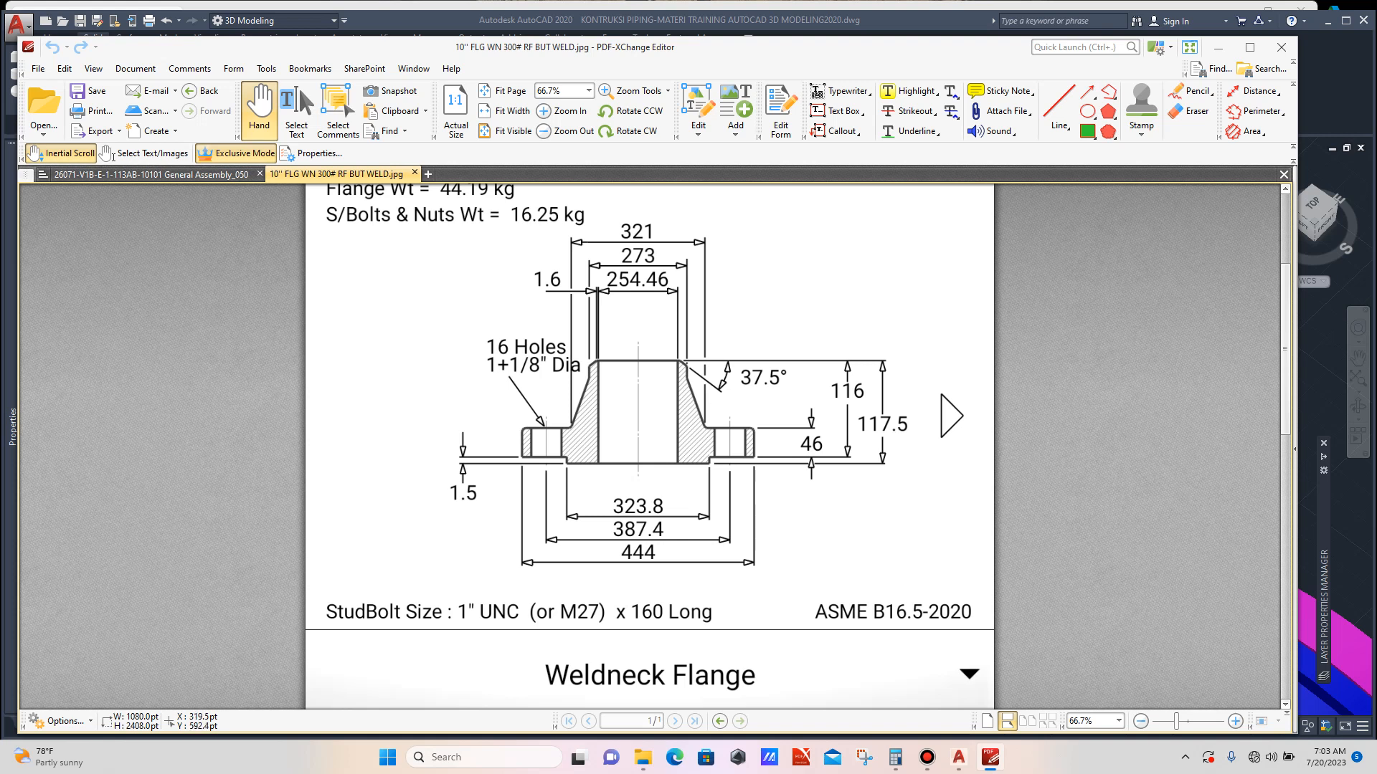
click(894, 757)
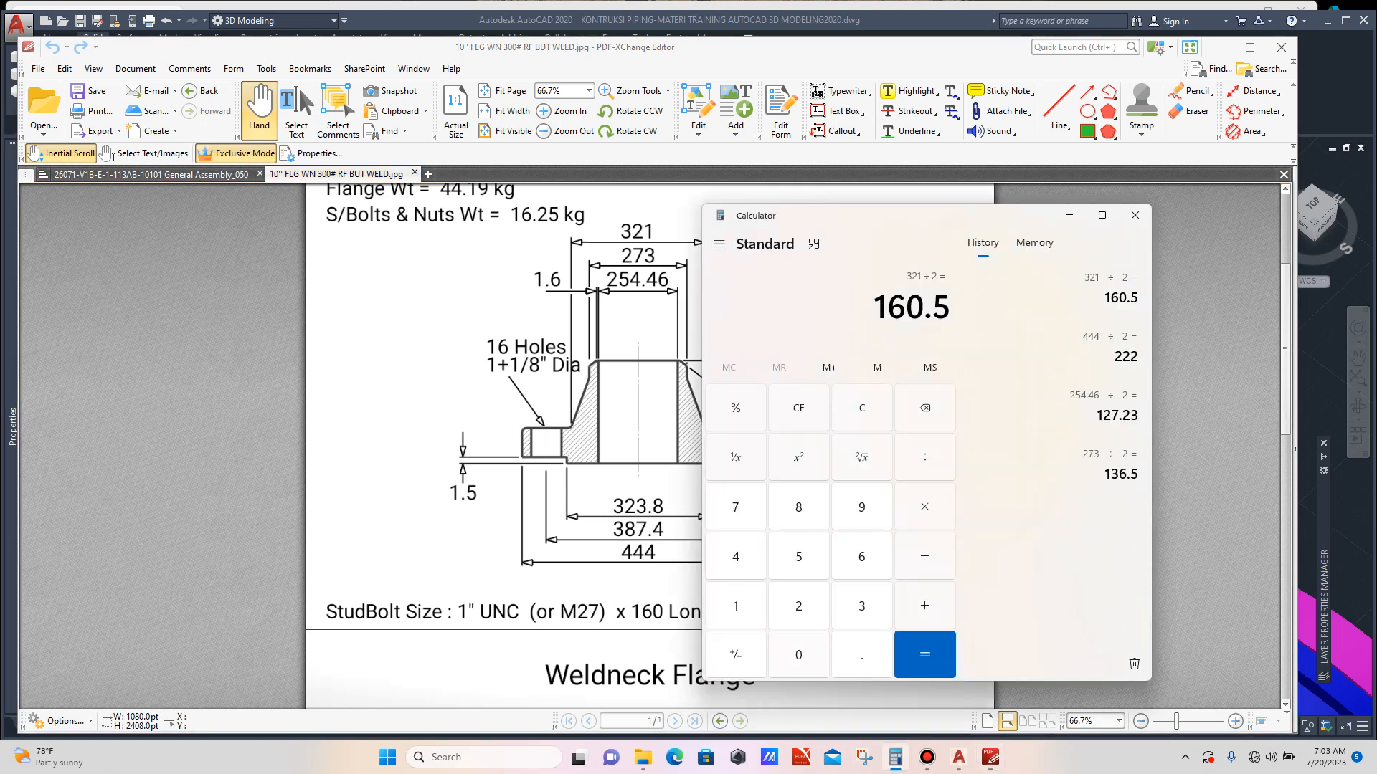
text(36)
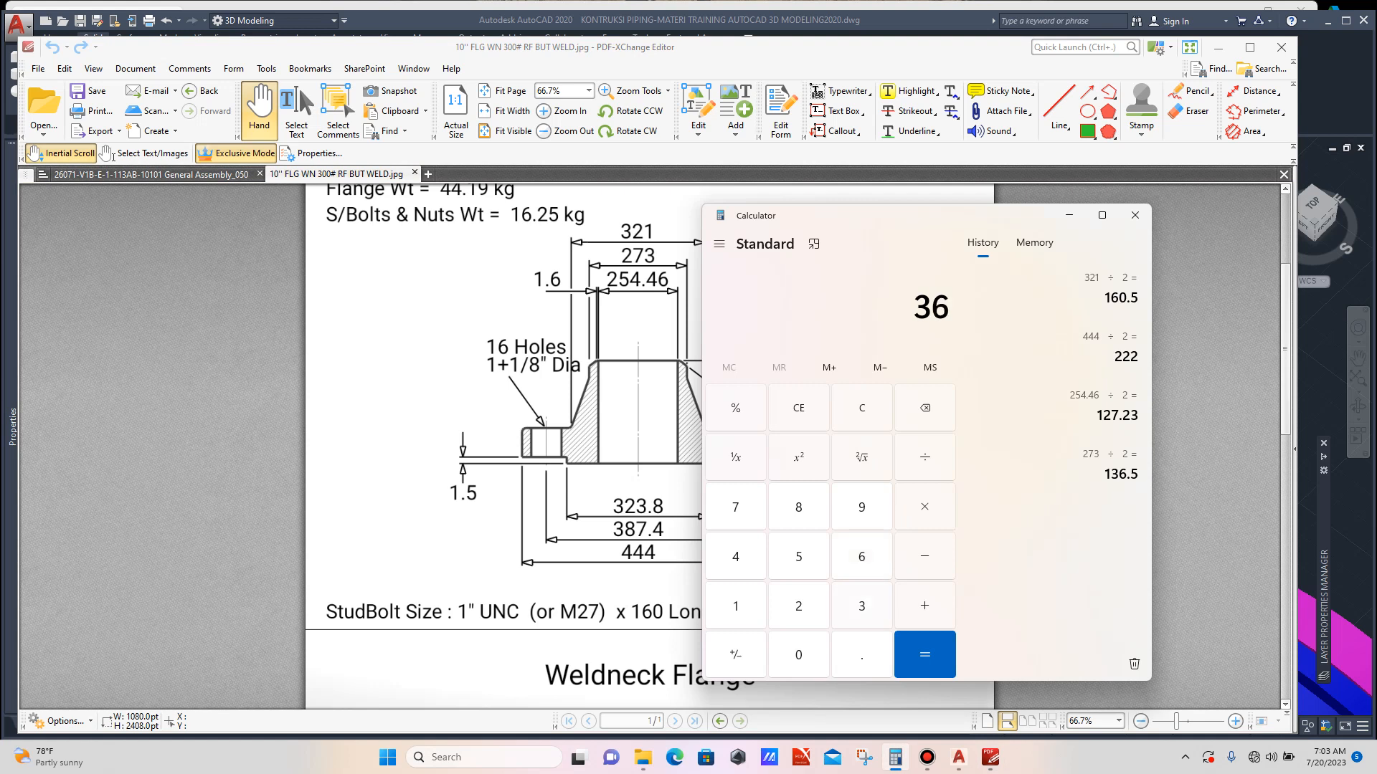
text(0 ÷ 16)
key(Return)
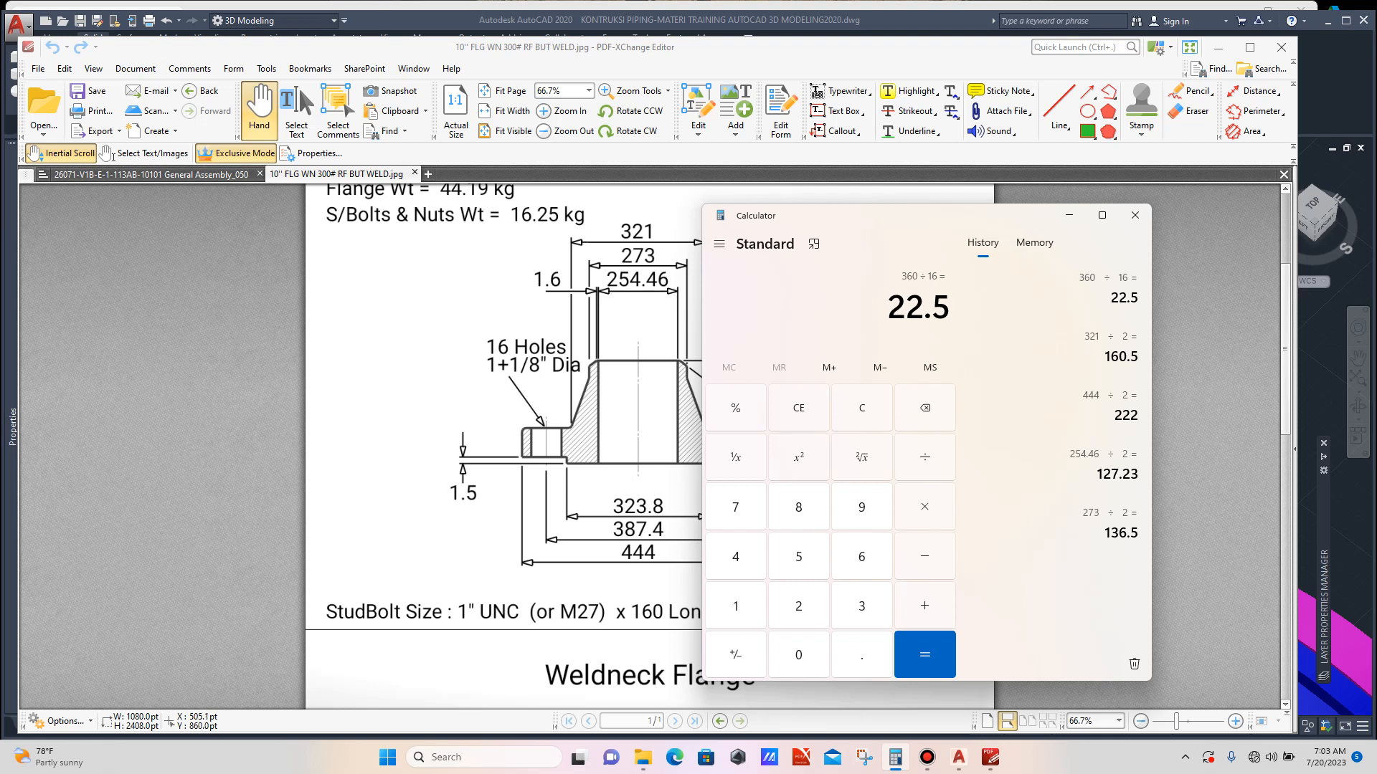
scroll(625, 516, down, 2)
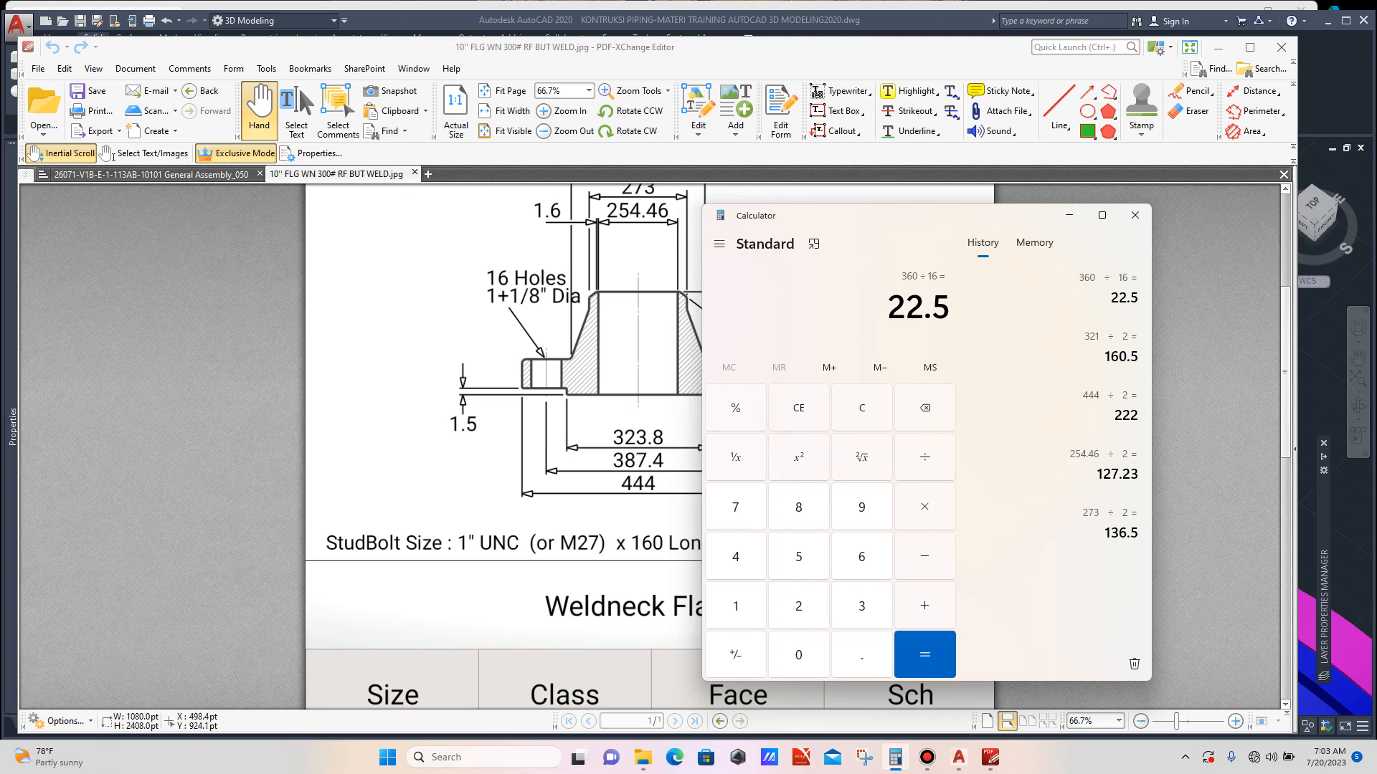
scroll(624, 516, down, 2)
click(598, 509)
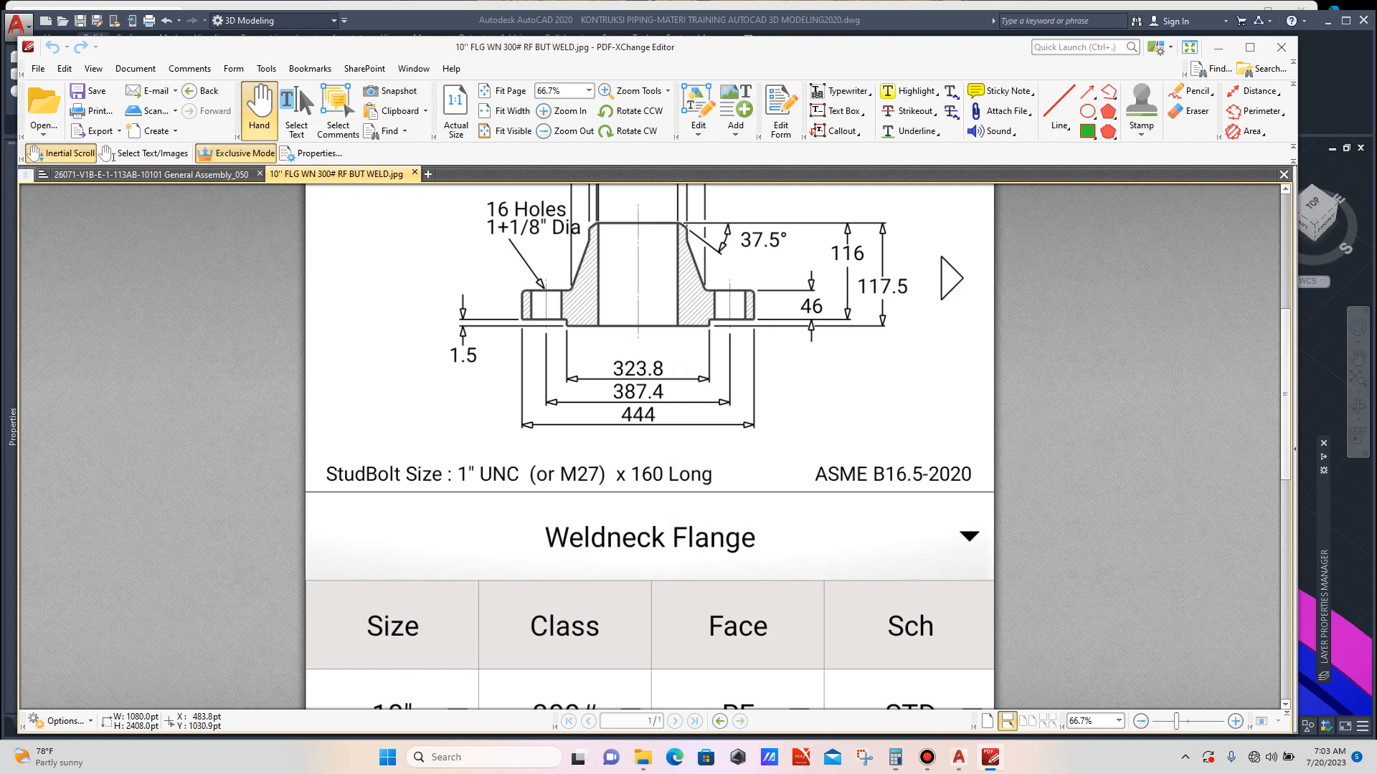
scroll(602, 502, up, 1)
scroll(602, 502, up, 1)
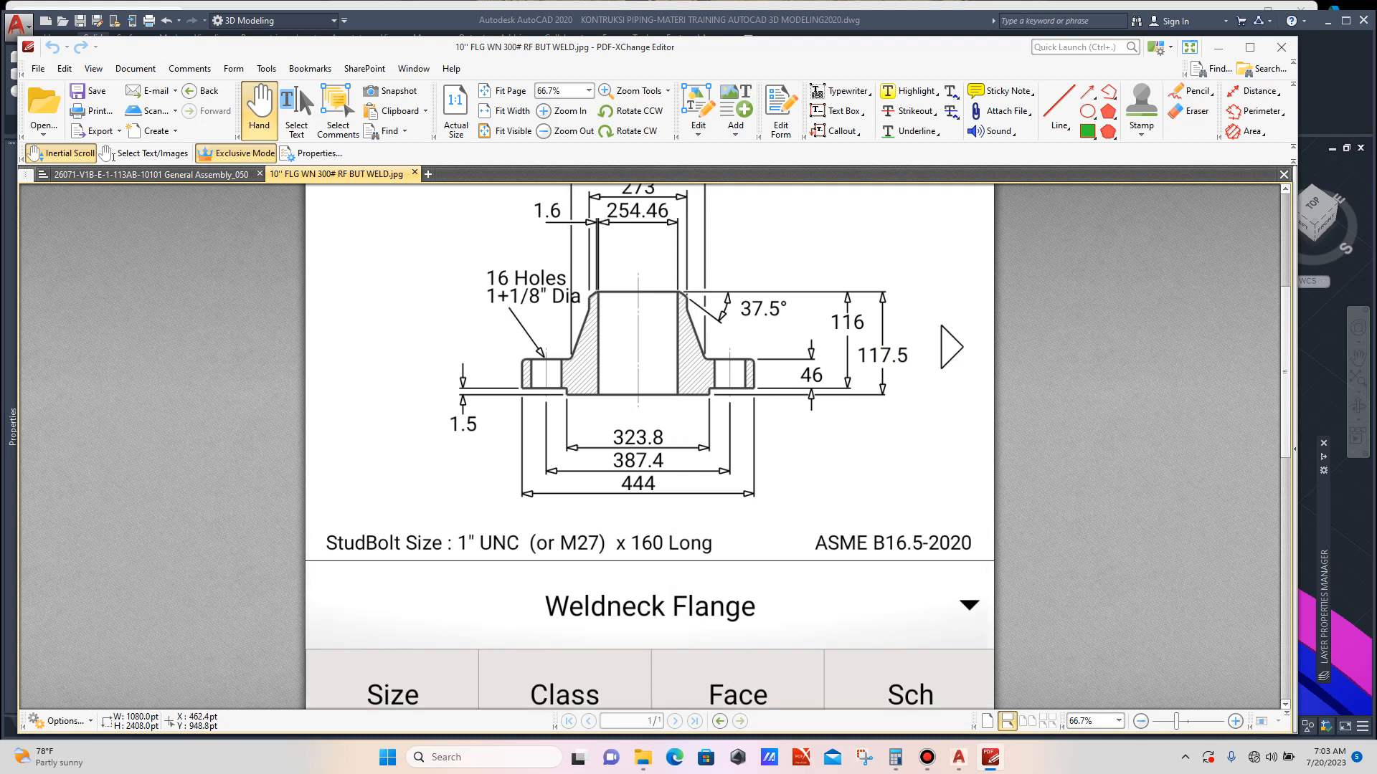
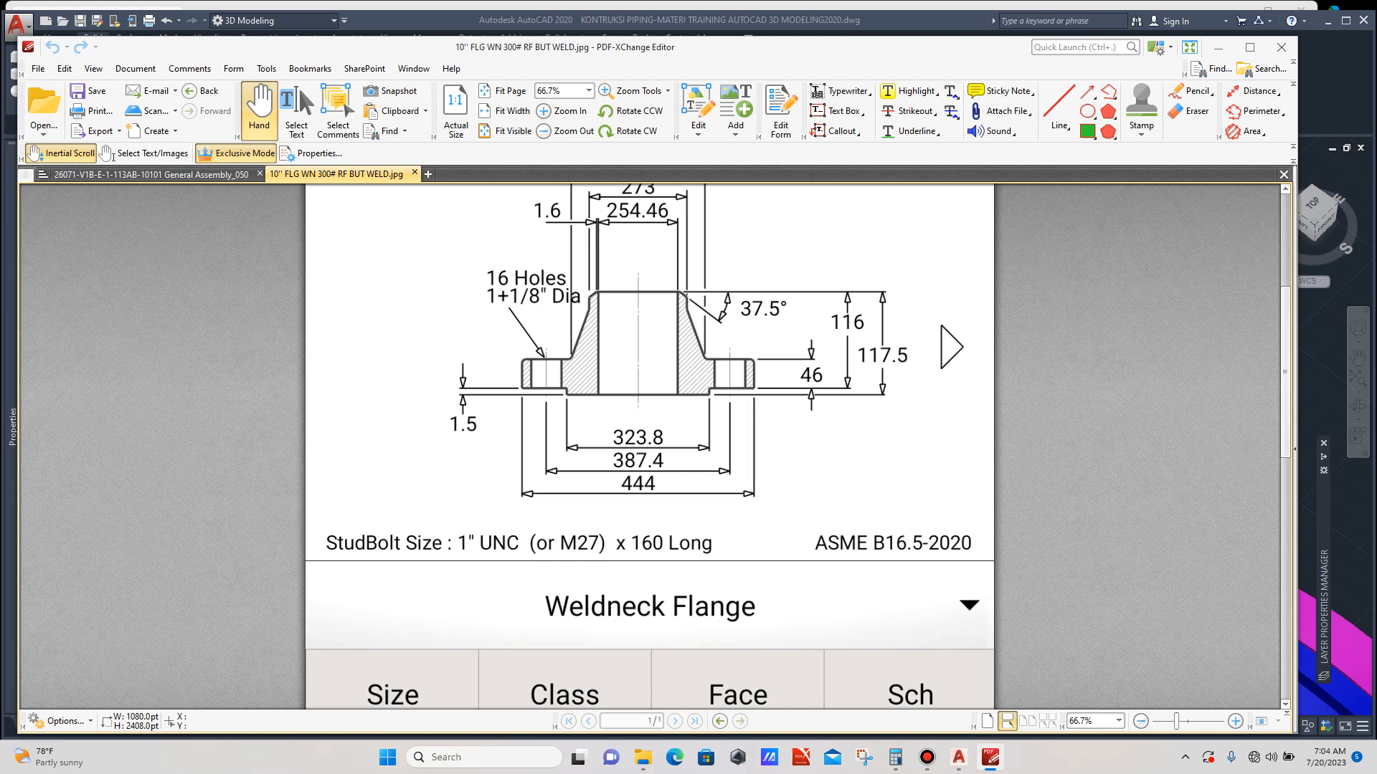
mouse_move(958, 757)
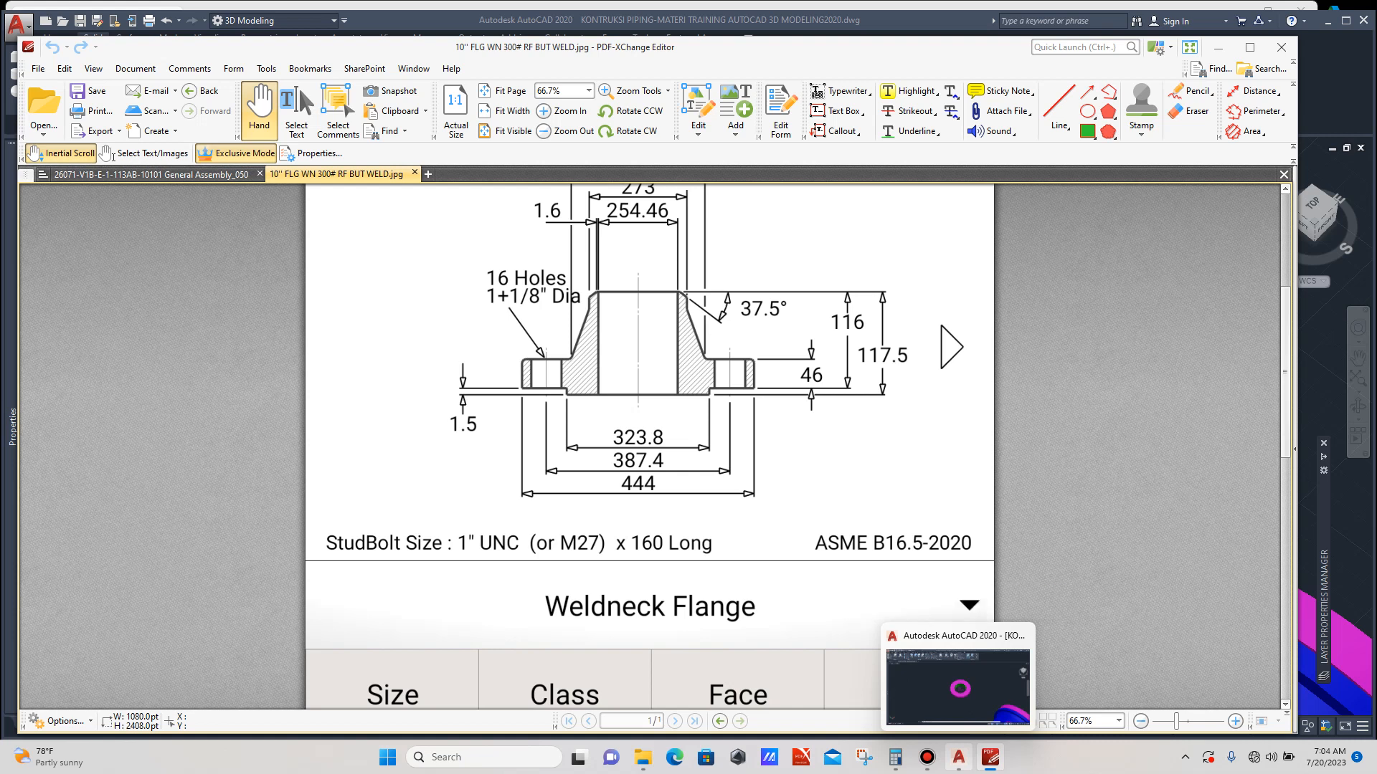
Switch to AutoCAD, draw a 15 mm radius circle at the outer end of the flange's Y-axis centre line, and check its properties.
click(959, 758)
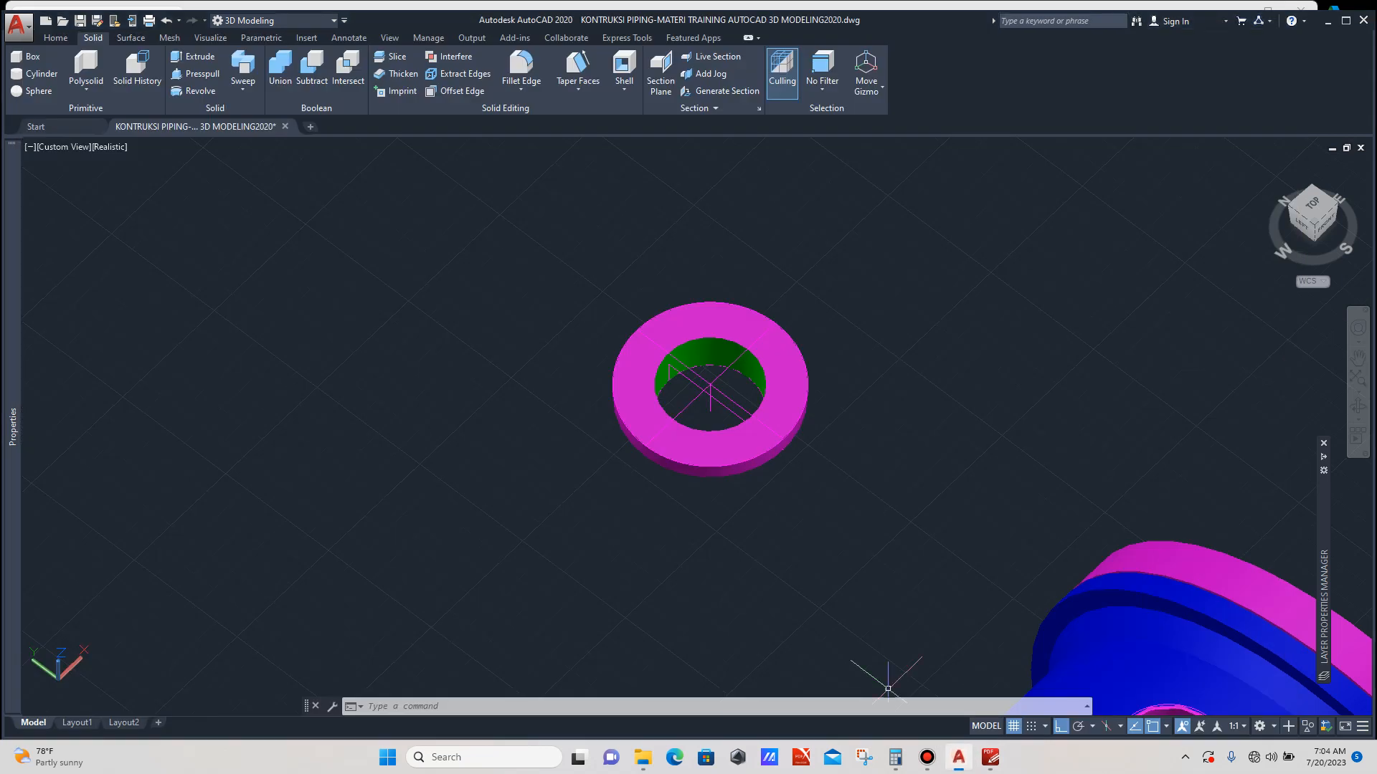
scroll(619, 317, up, 6)
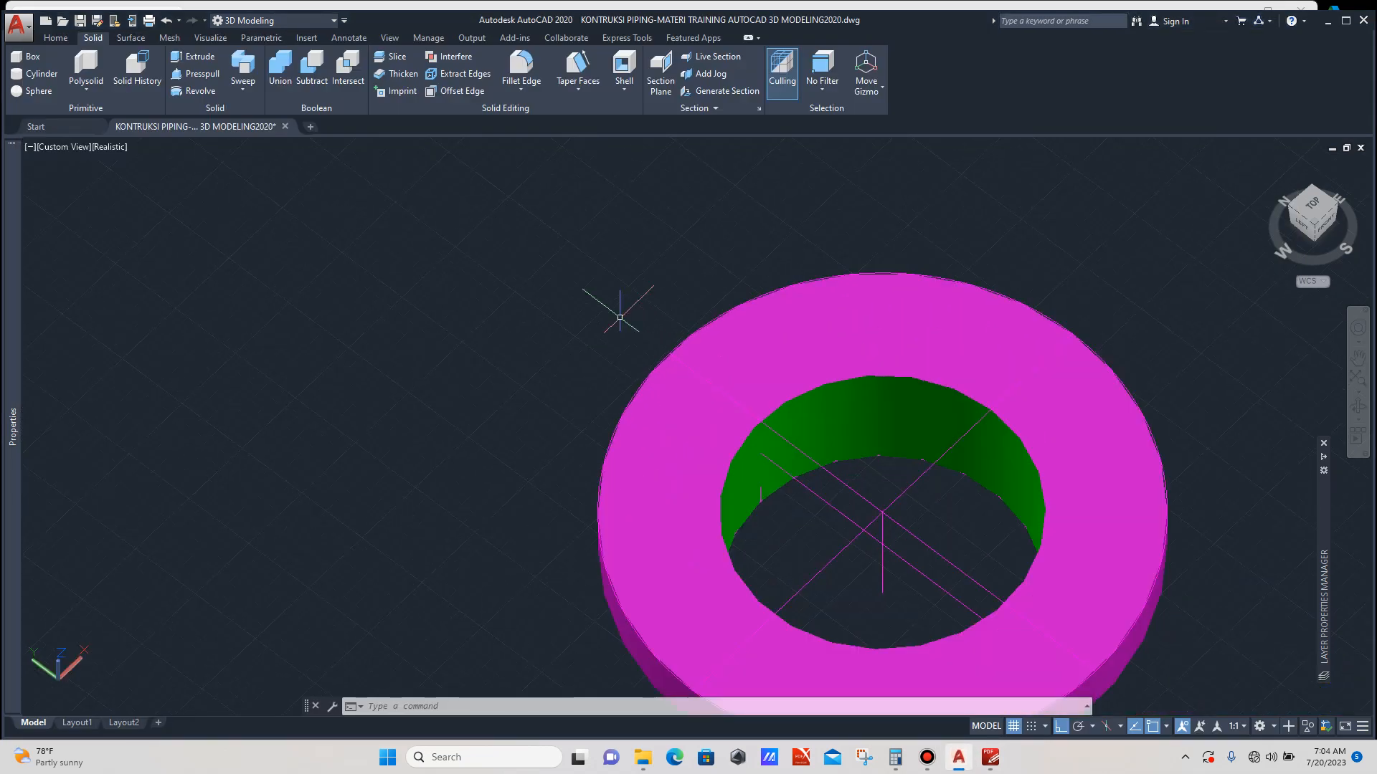
text(c)
key(Return)
click(669, 353)
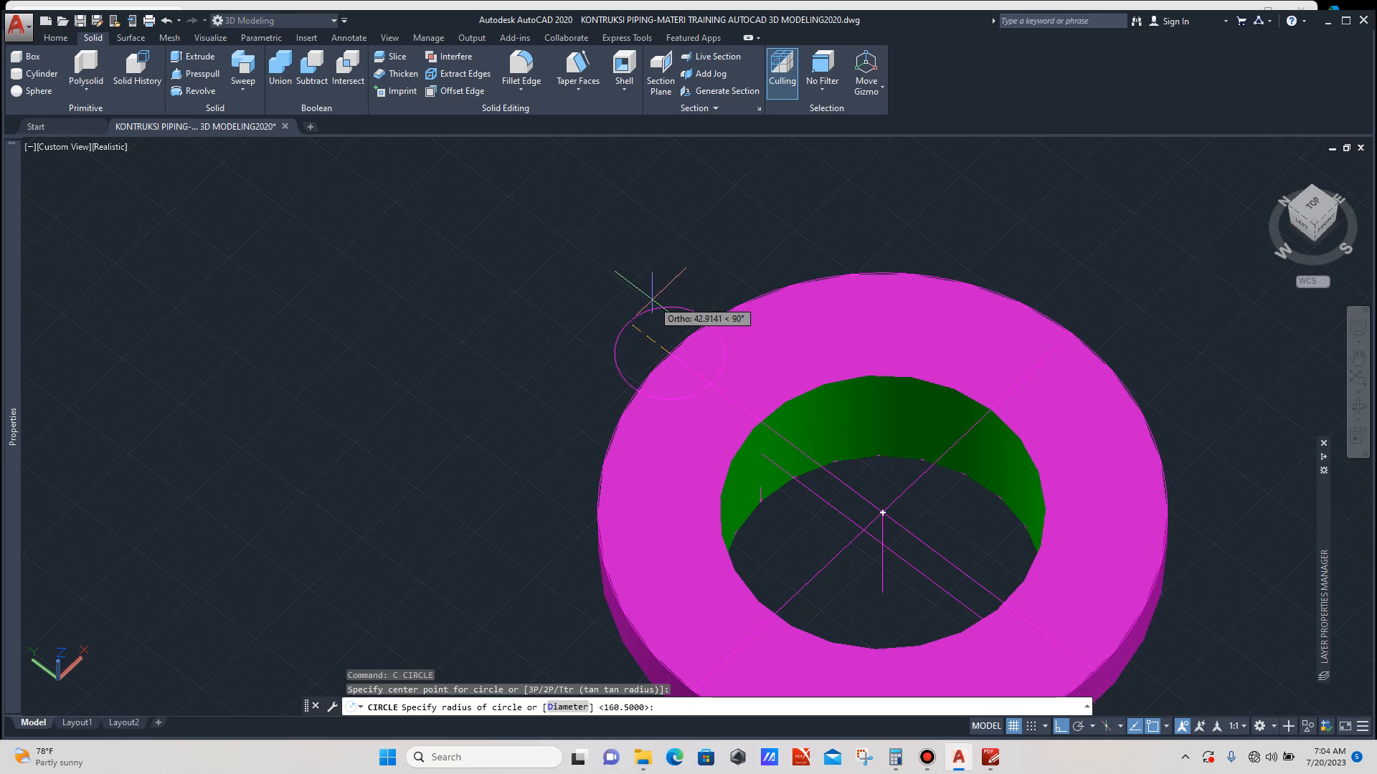
text(15)
key(Return)
scroll(663, 335, up, 5)
click(670, 320)
click(658, 352)
click(658, 351)
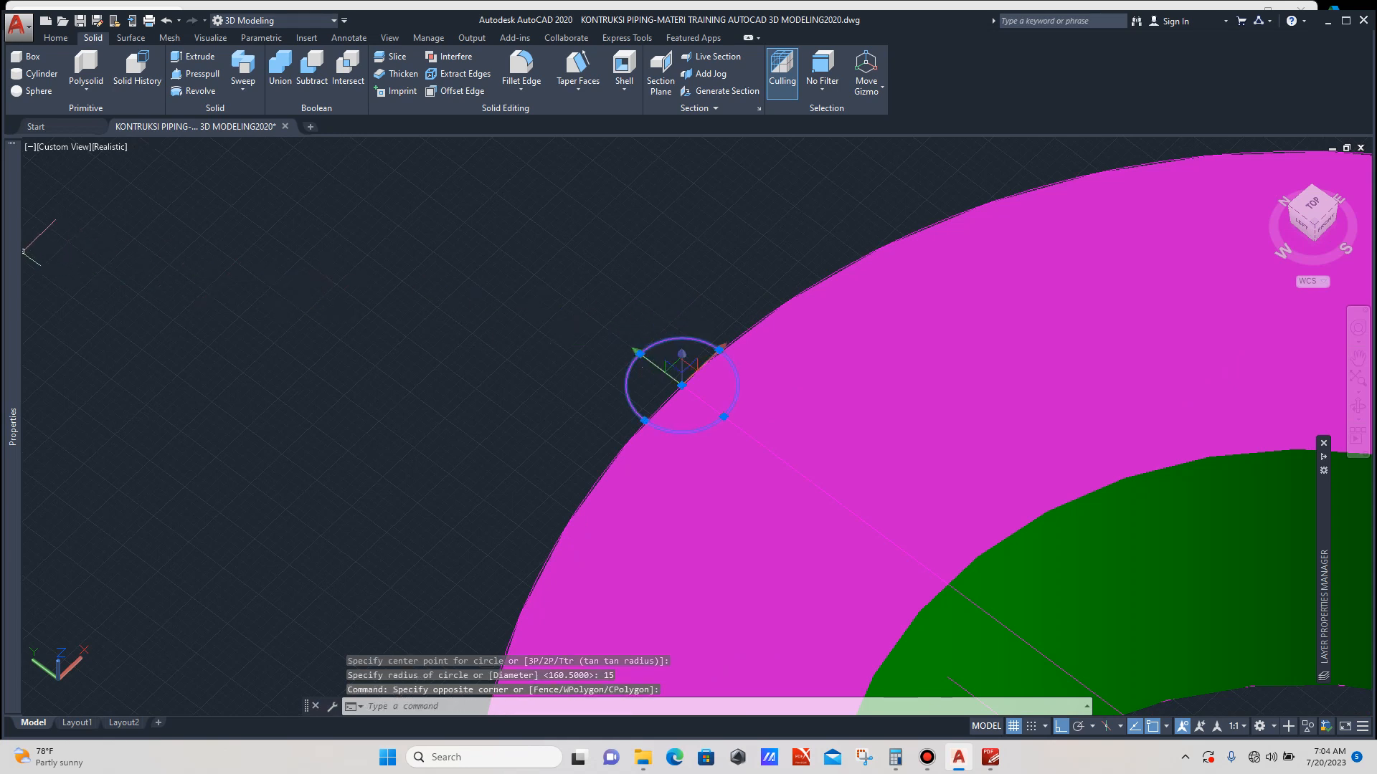
mouse_move(13, 258)
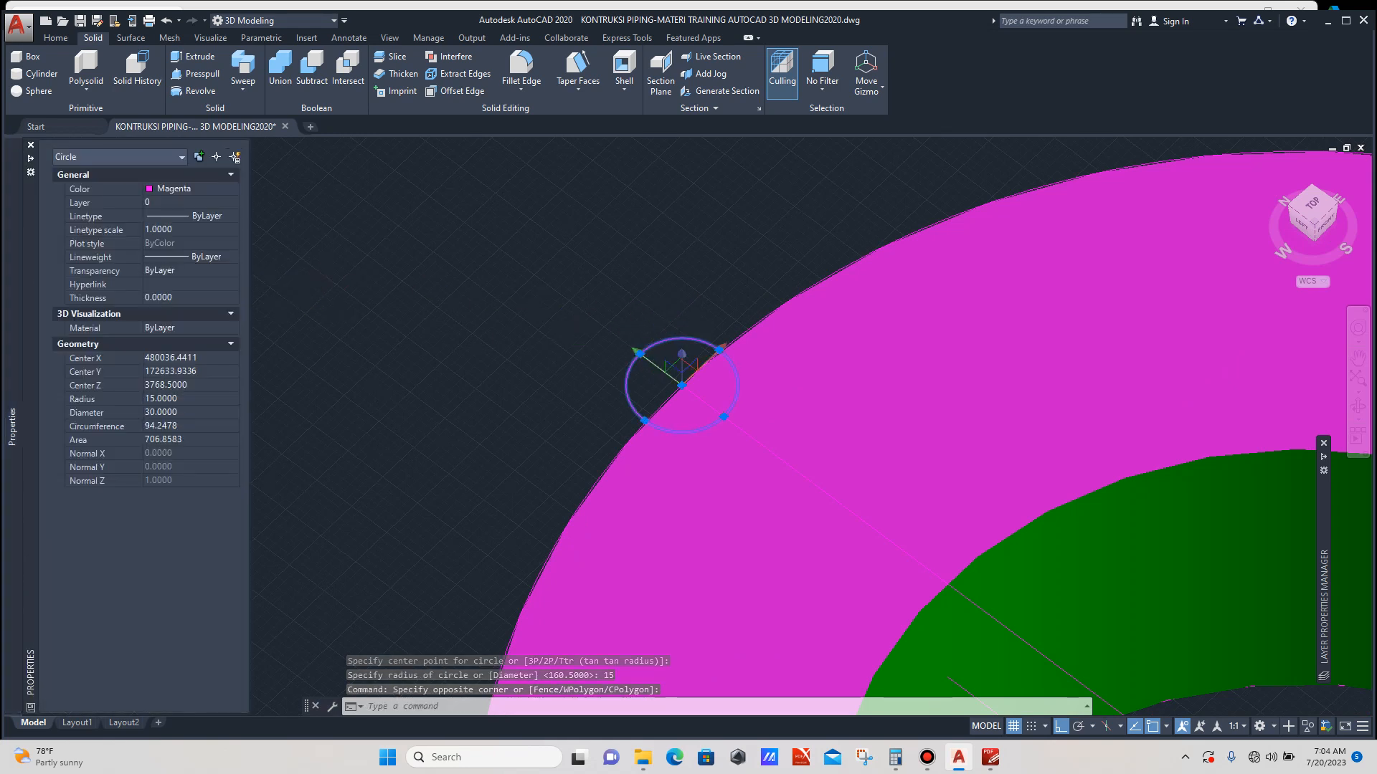
key(Escape)
Extrude the 15 mm radius circle on the flange's outer edge by 100 mm into a solid bolt-hole cylinder.
scroll(566, 315, down, 4)
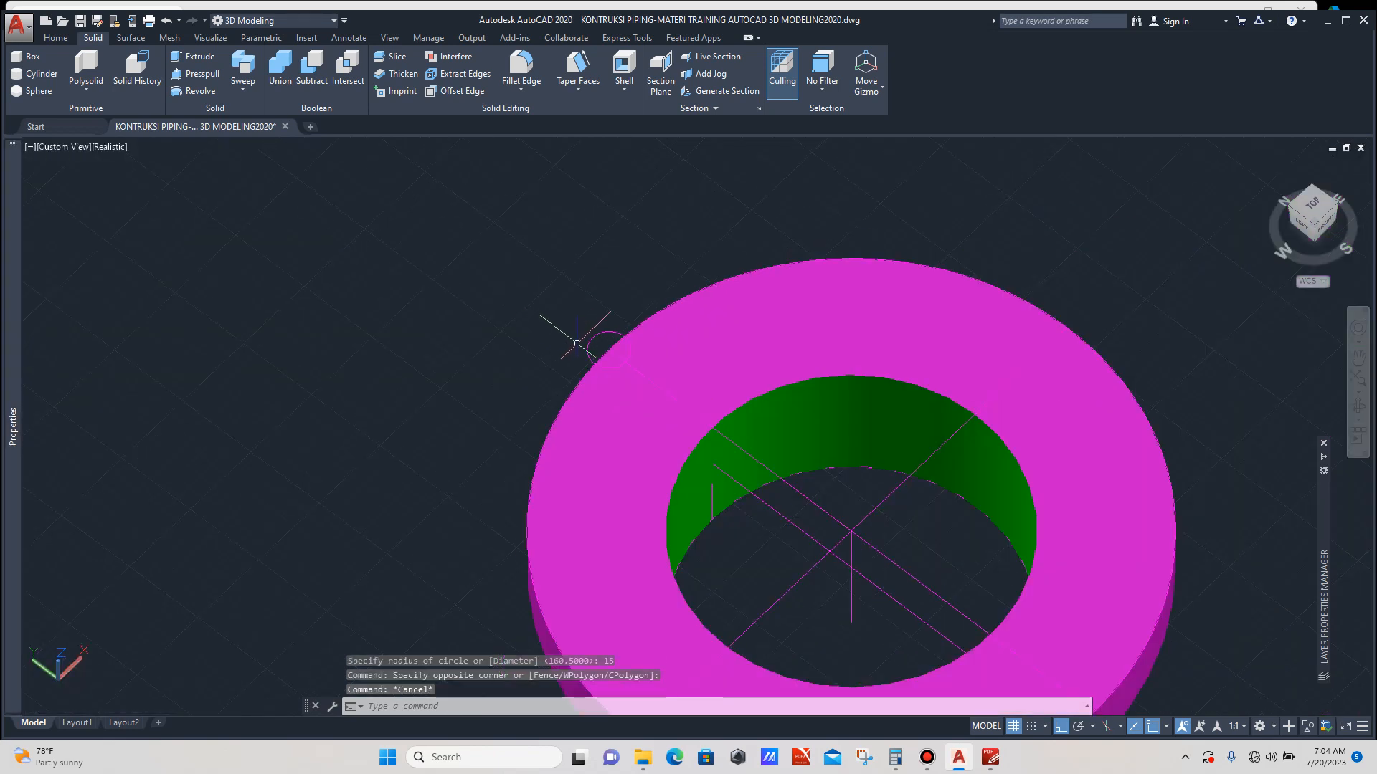
scroll(602, 324, up, 3)
click(620, 311)
click(594, 324)
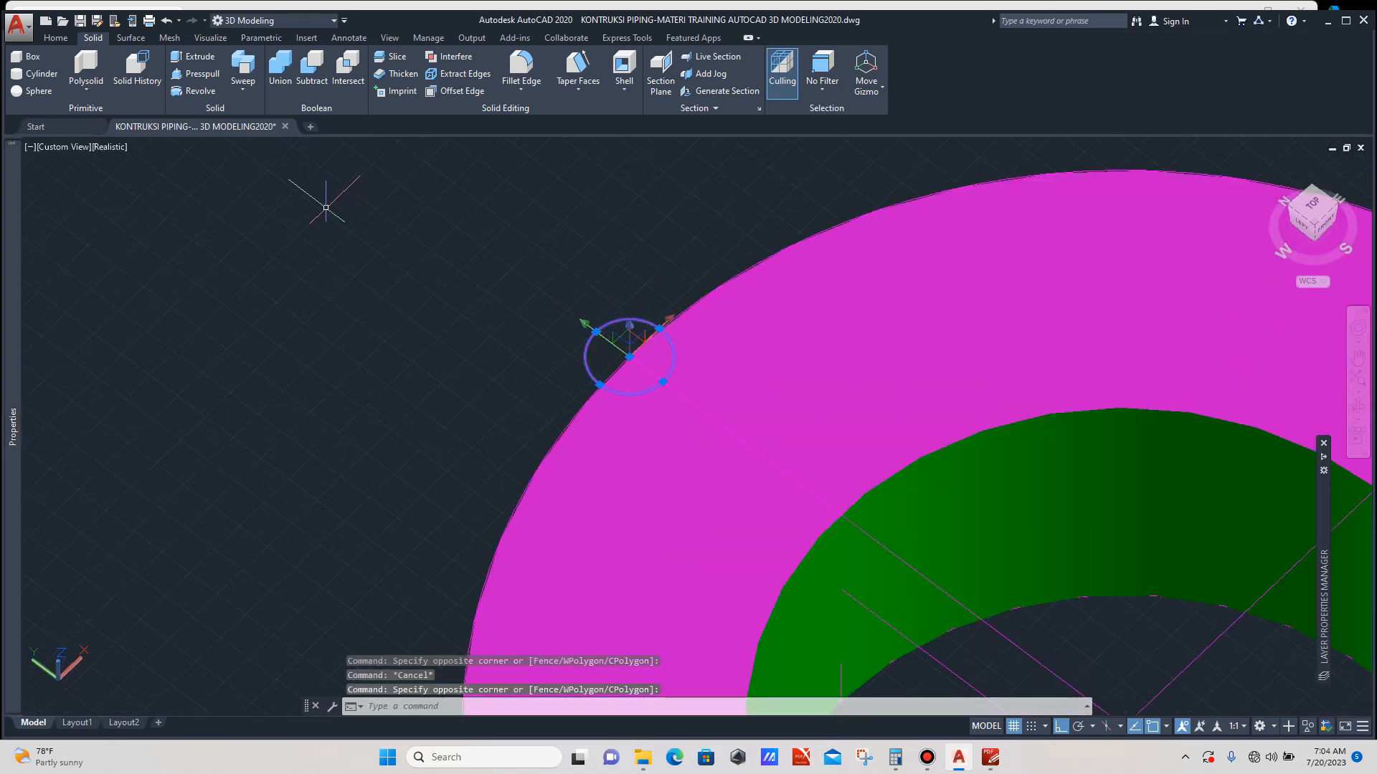
click(193, 56)
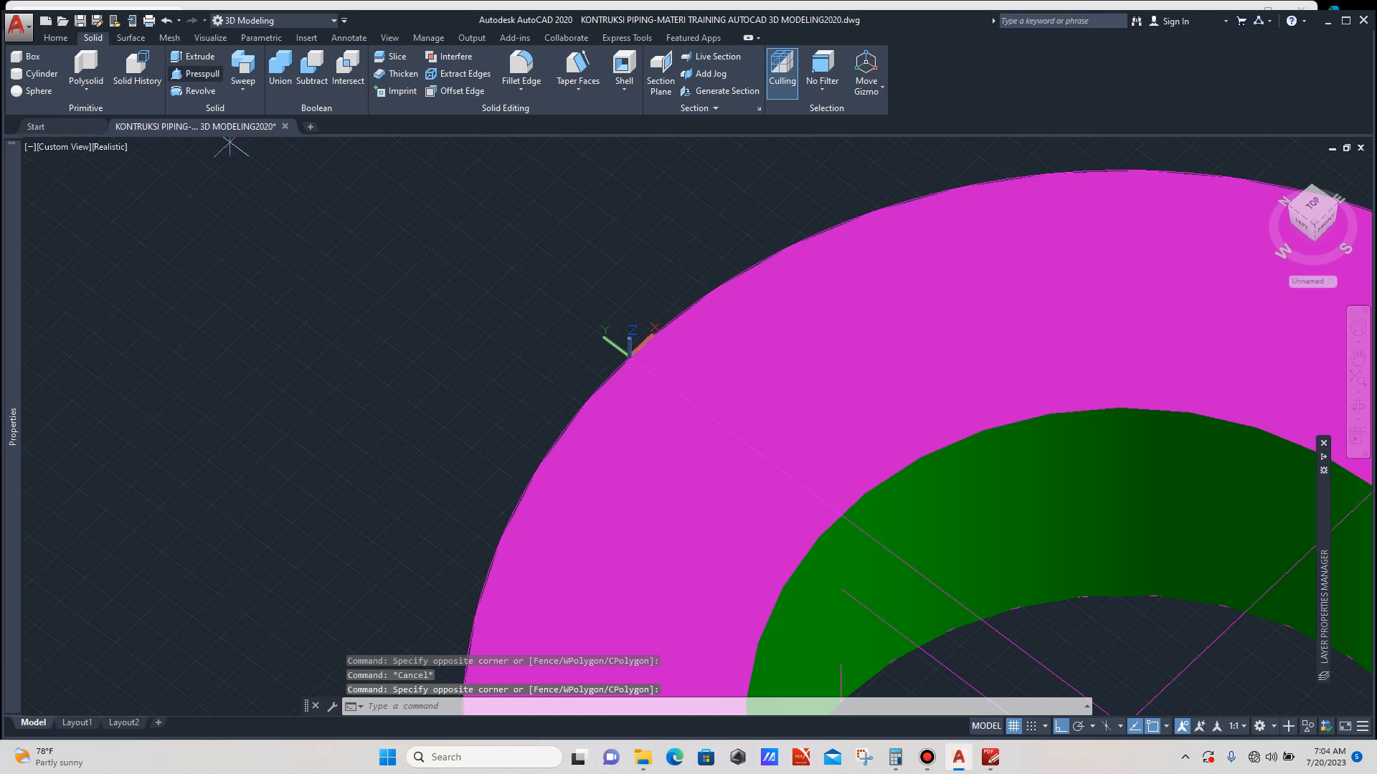
scroll(362, 224, down, 4)
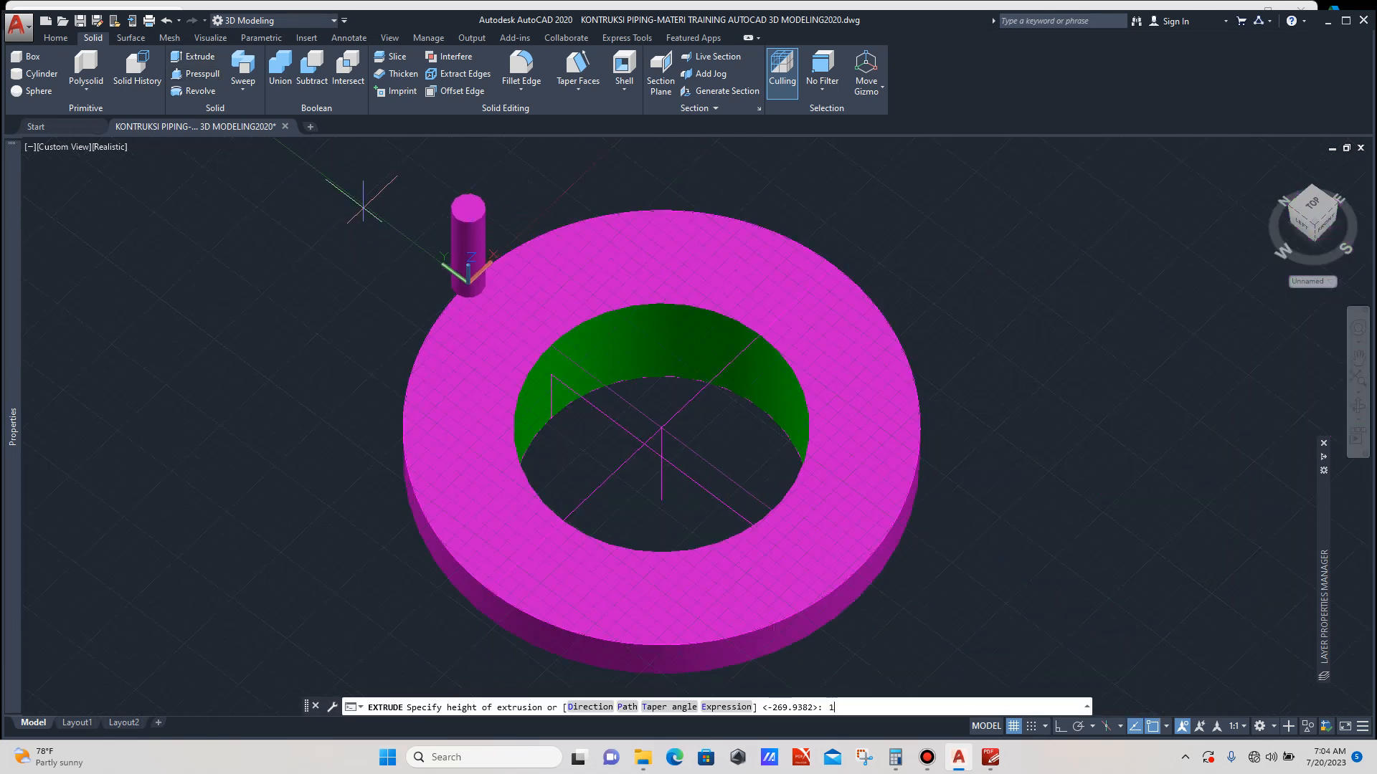
text(100)
key(Return)
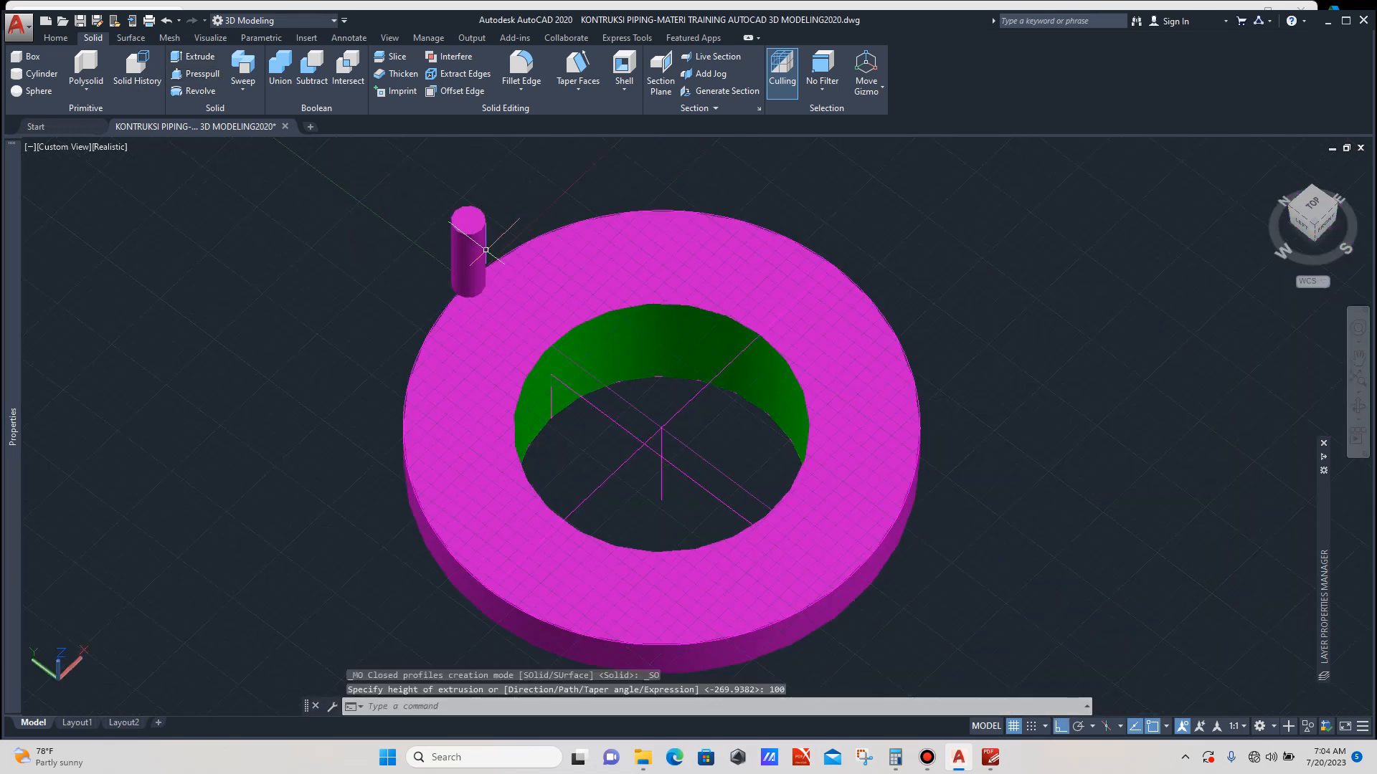
scroll(477, 244, down, 2)
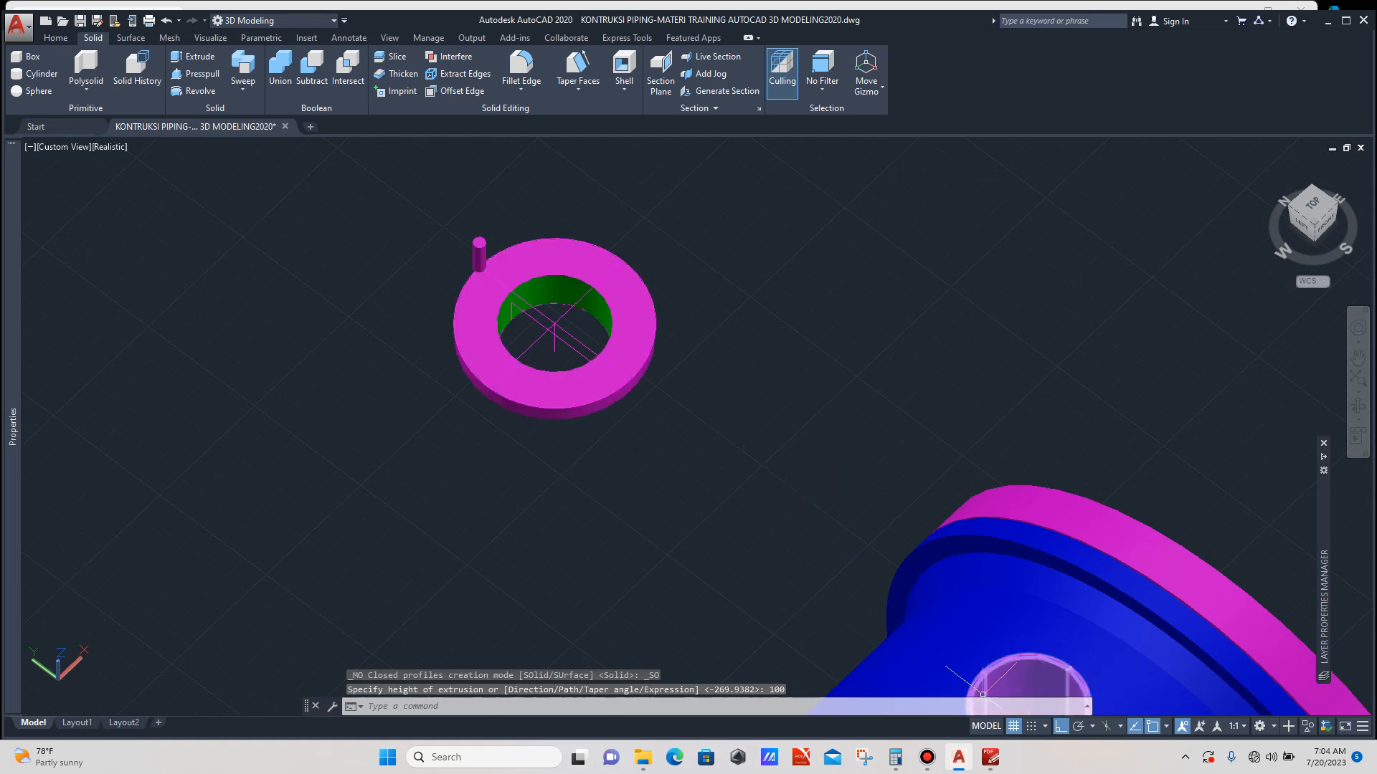
Consult the PDF flange drawing, calculate the bolt circle radius as 387.4 ÷ 2 in Calculator, and return to the flange in AutoCAD.
click(990, 757)
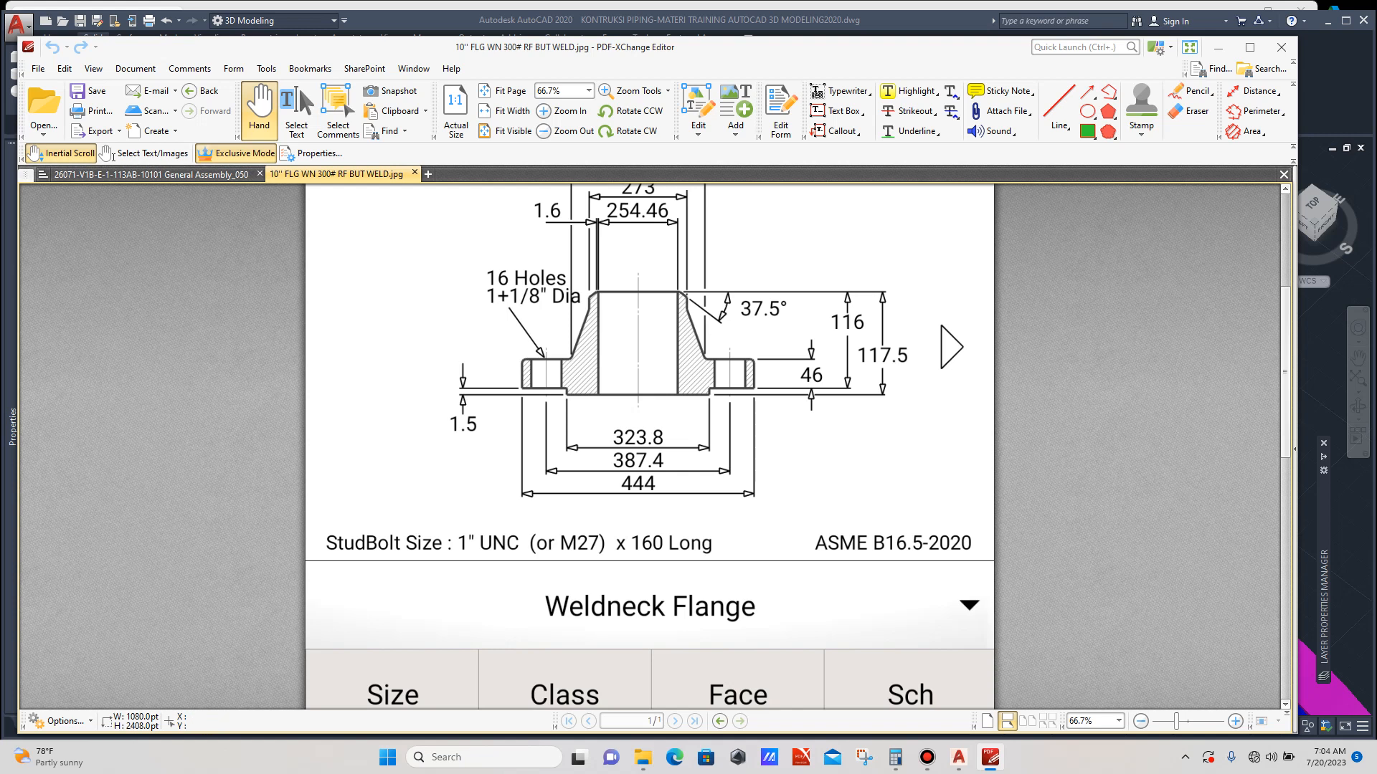
click(895, 757)
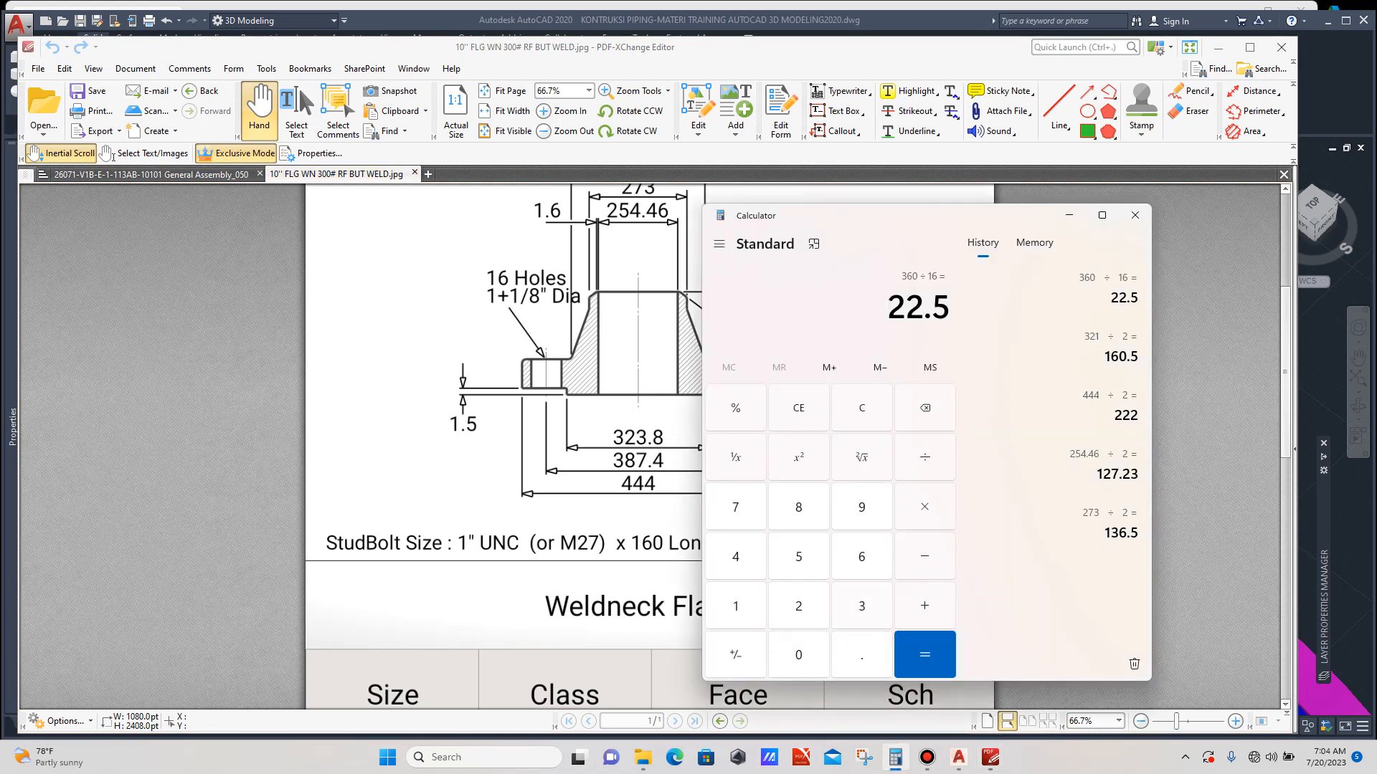
text(3)
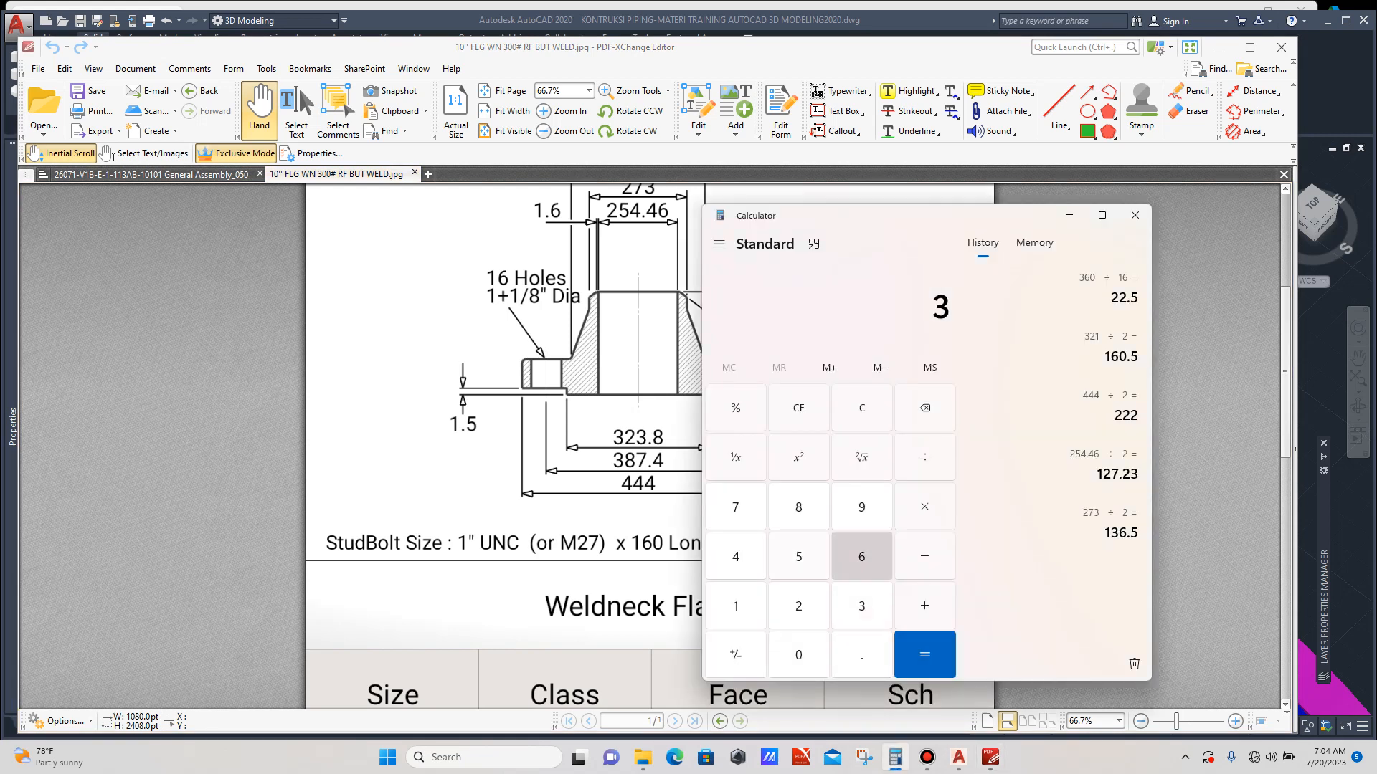
text(87)
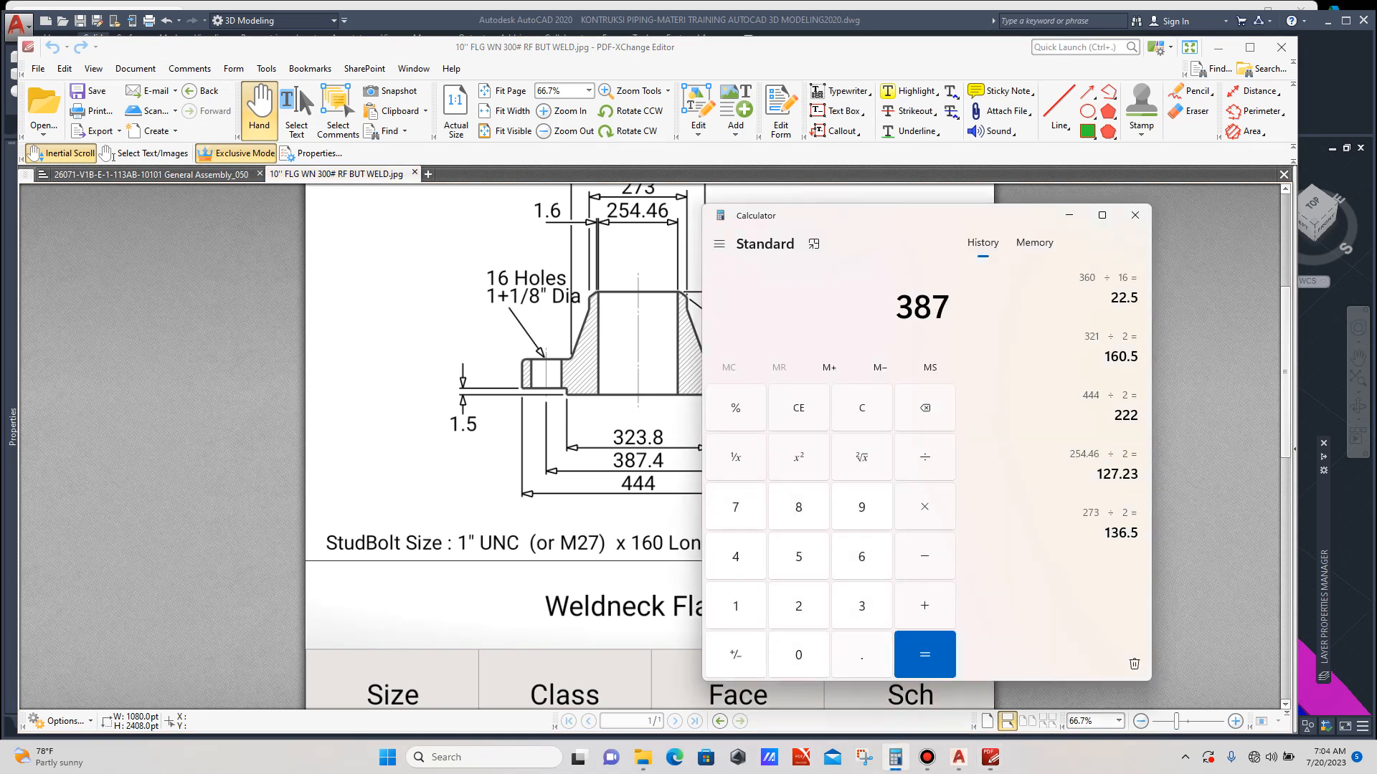
text(.4)
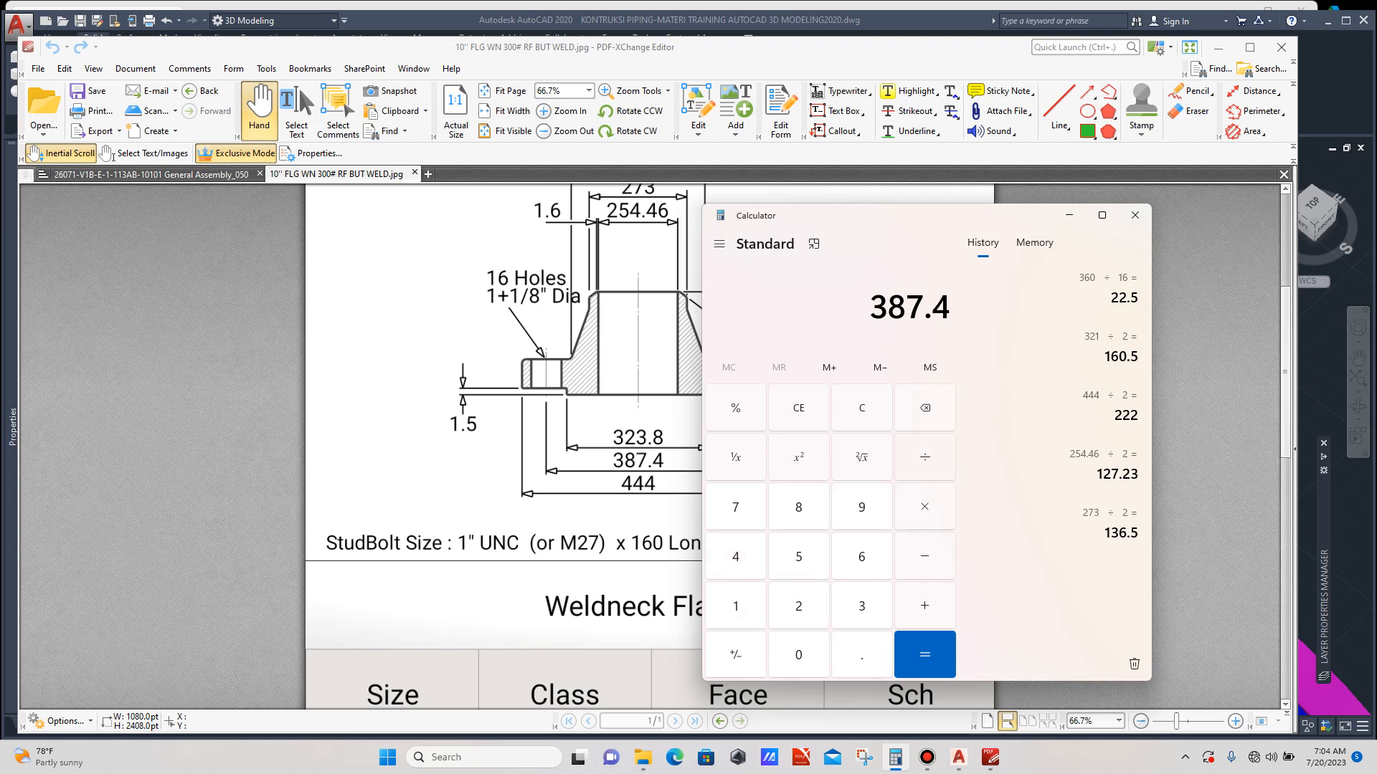
text( ÷ 2)
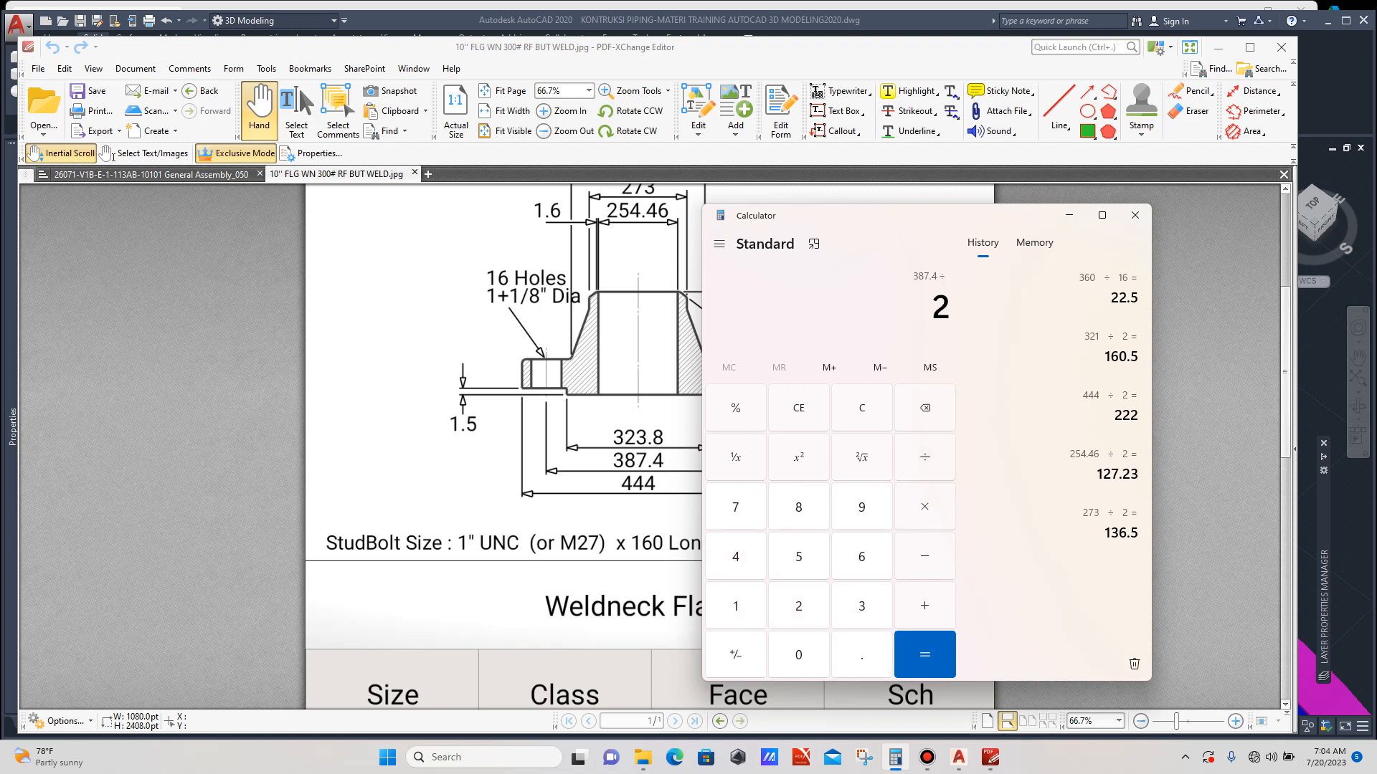
key(Return)
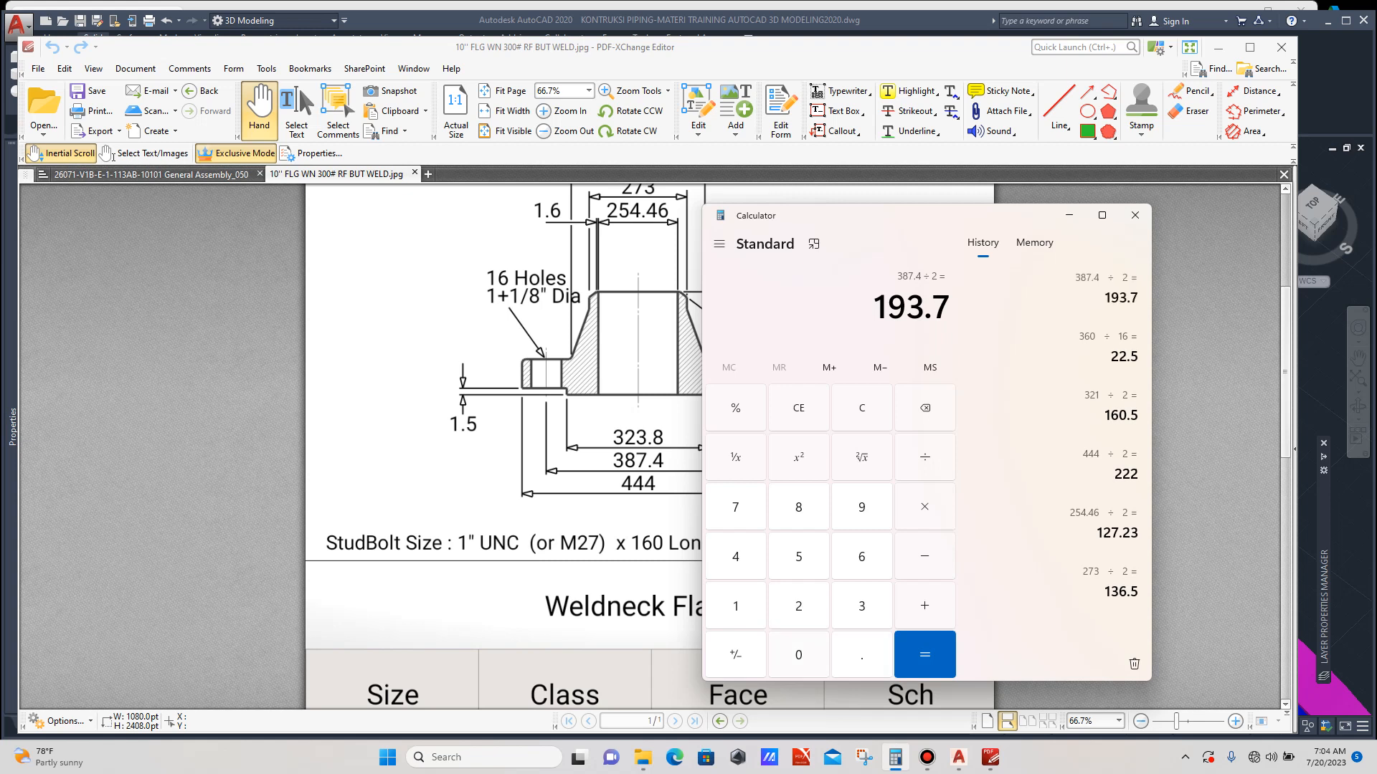
mouse_move(958, 757)
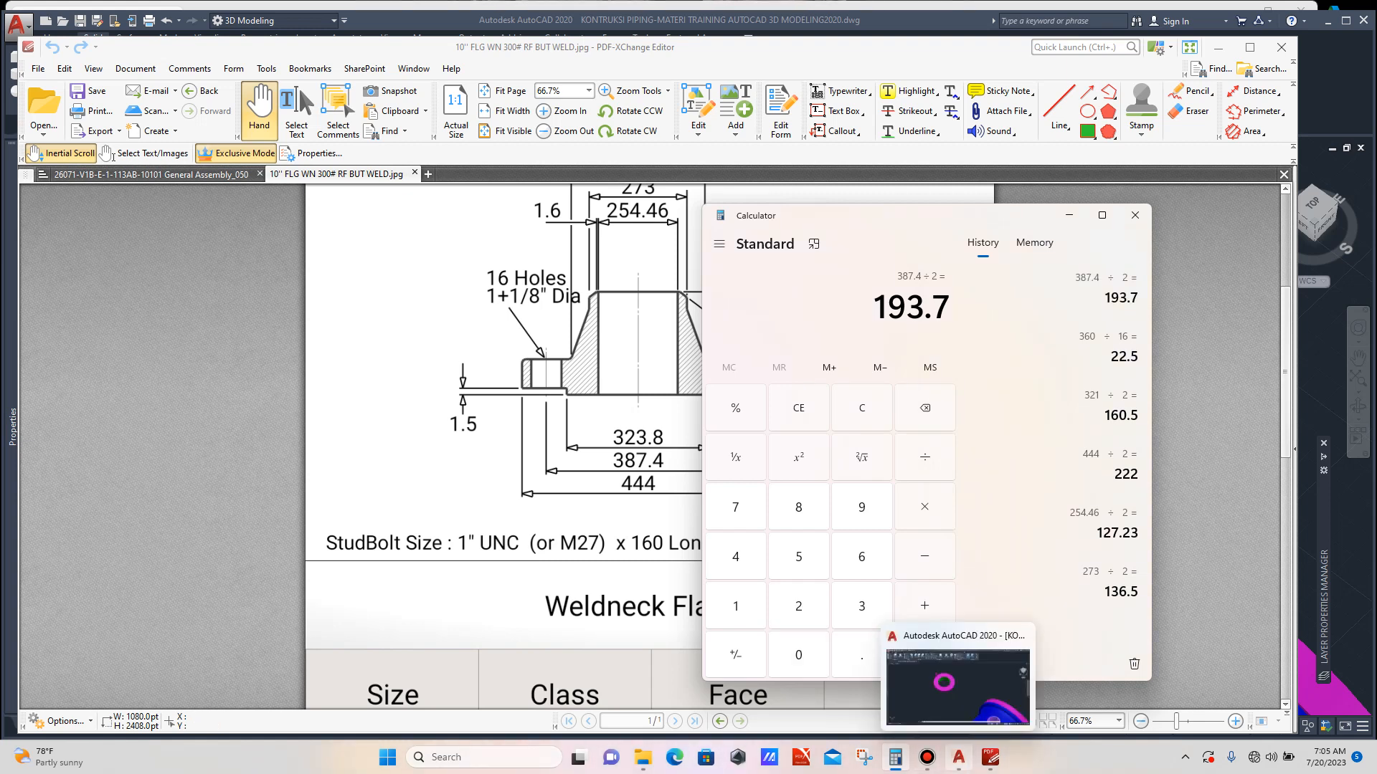
click(957, 681)
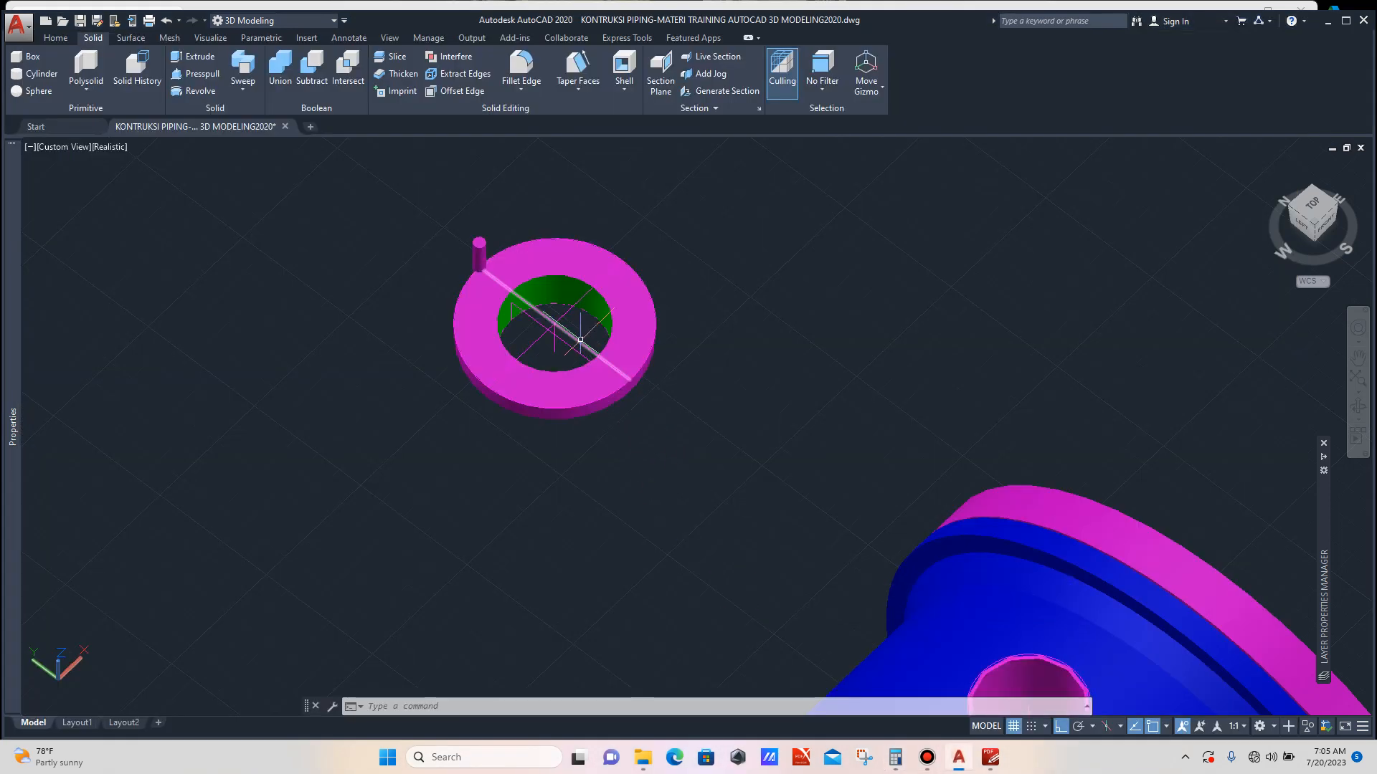
scroll(574, 327, up, 6)
text(c)
key(Return)
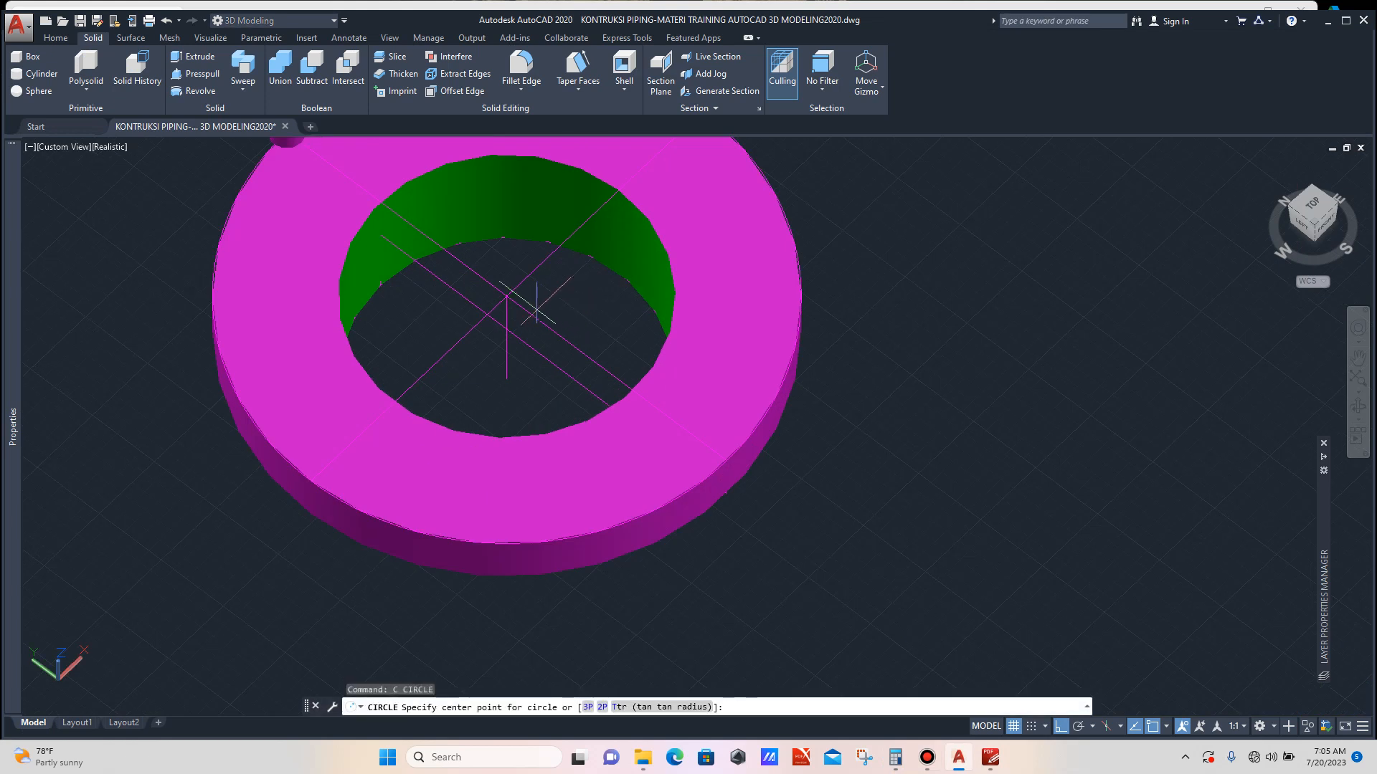
scroll(506, 295, up, 5)
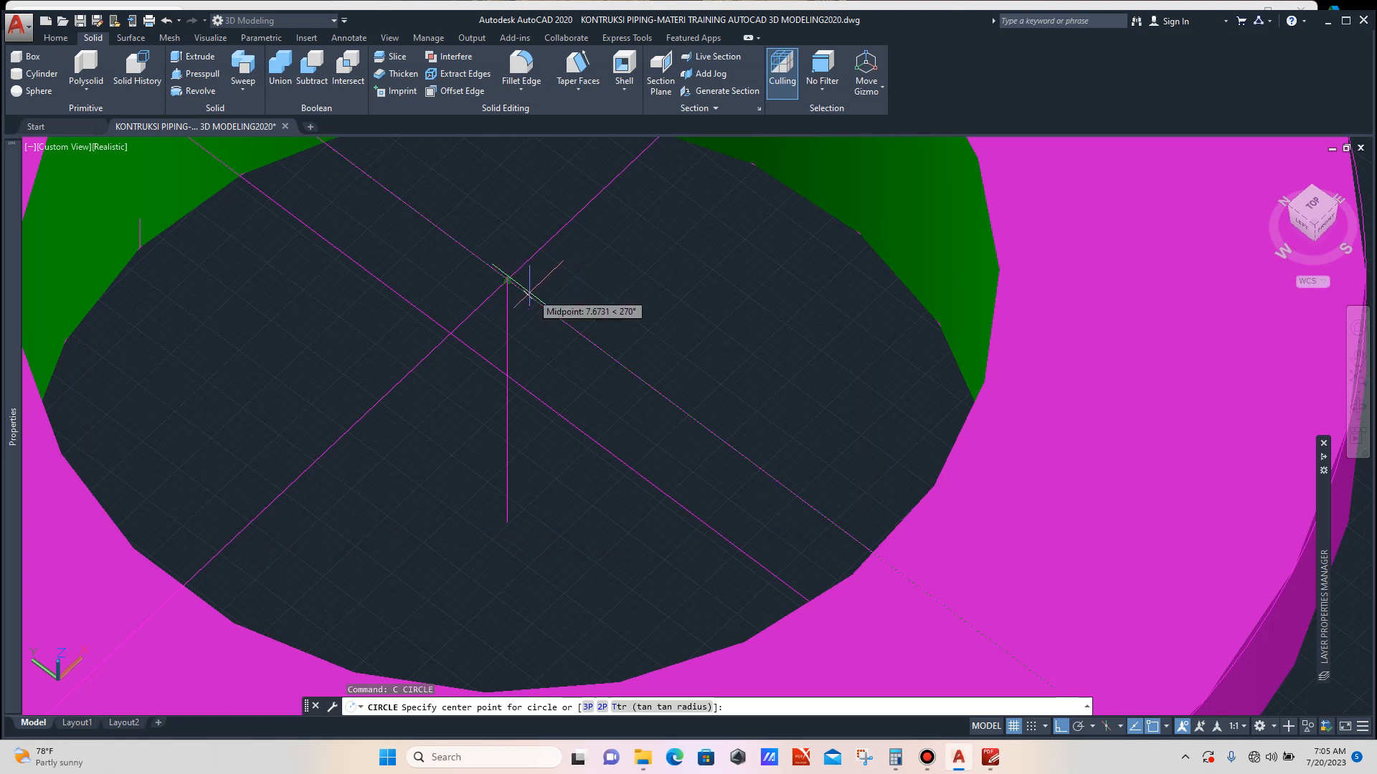
key(Escape)
Draw the bolt circle with a radius of 193.7 mm, centred on the intersection of the flange's two centre lines.
text(c)
key(Return)
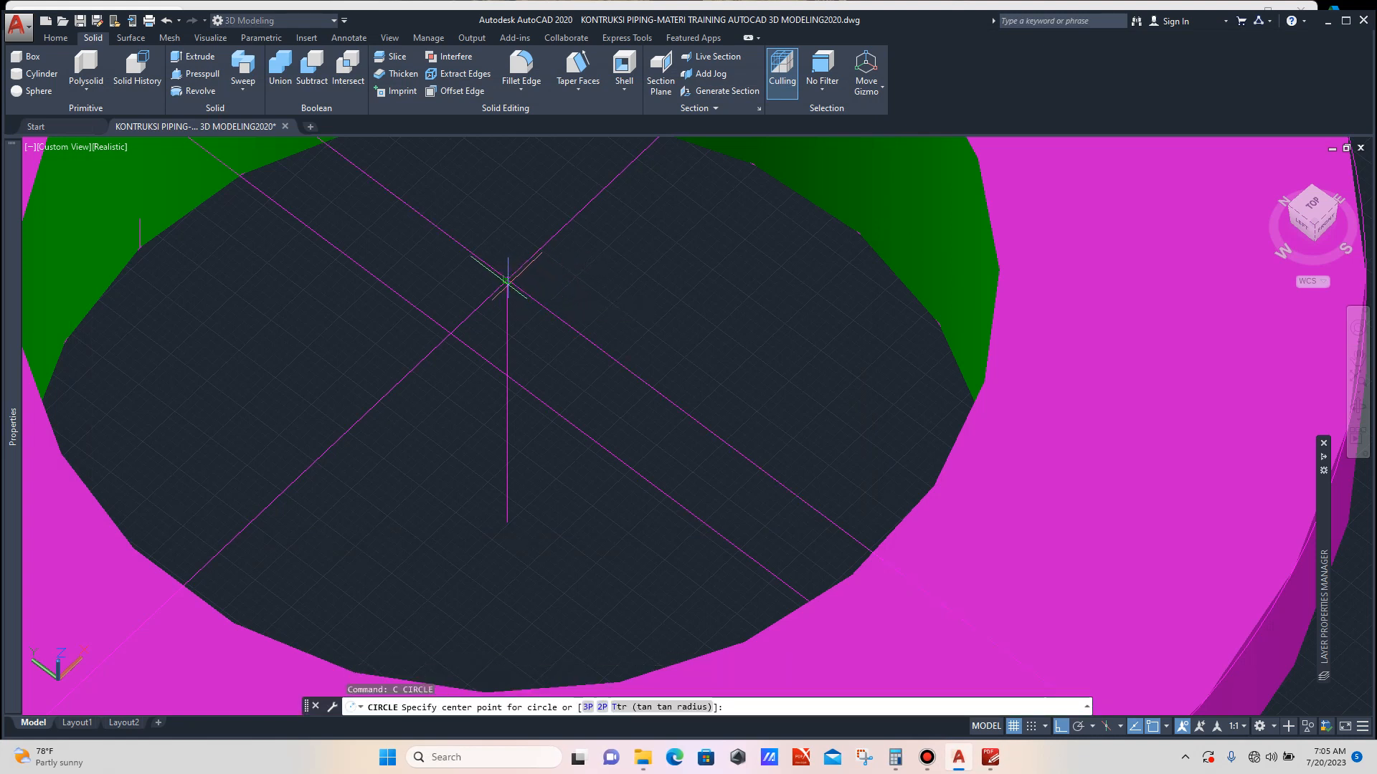
click(507, 280)
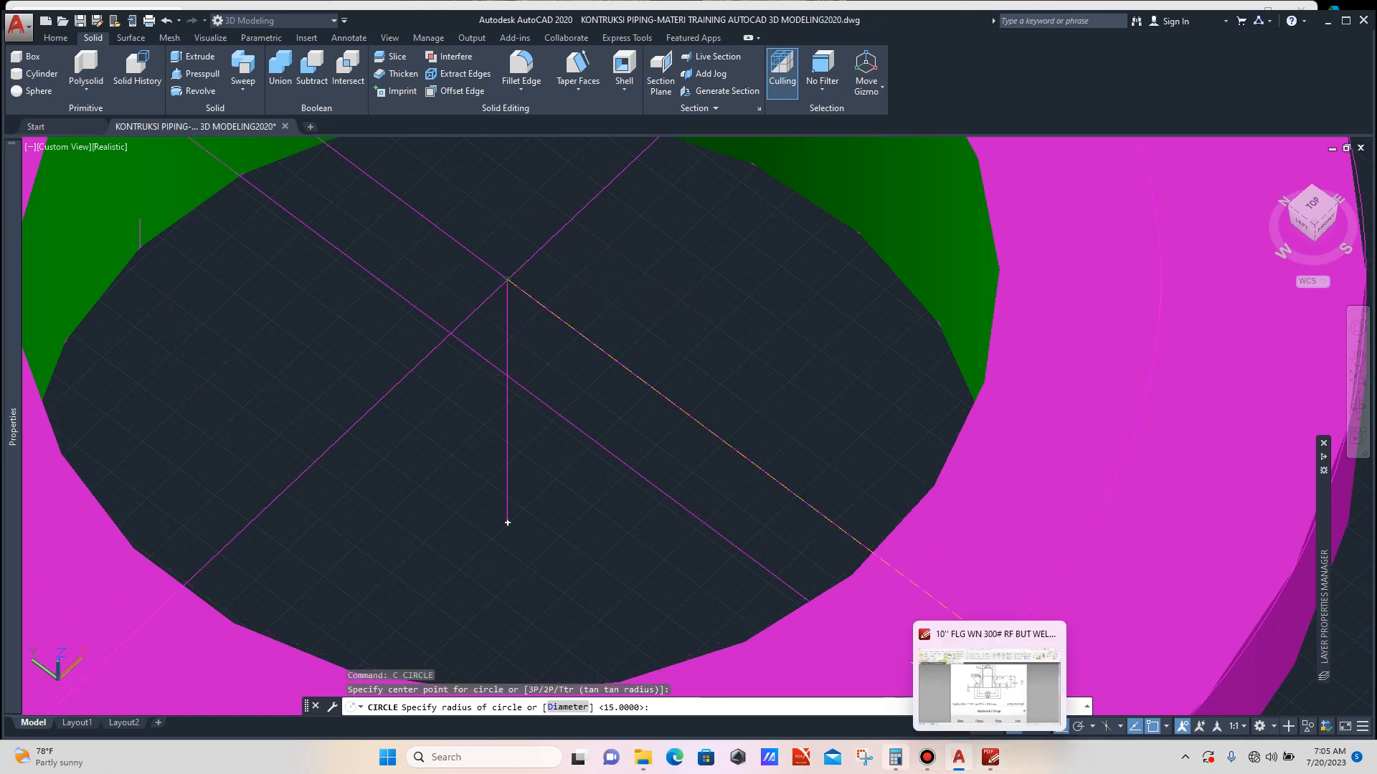
mouse_move(895, 757)
mouse_move(894, 682)
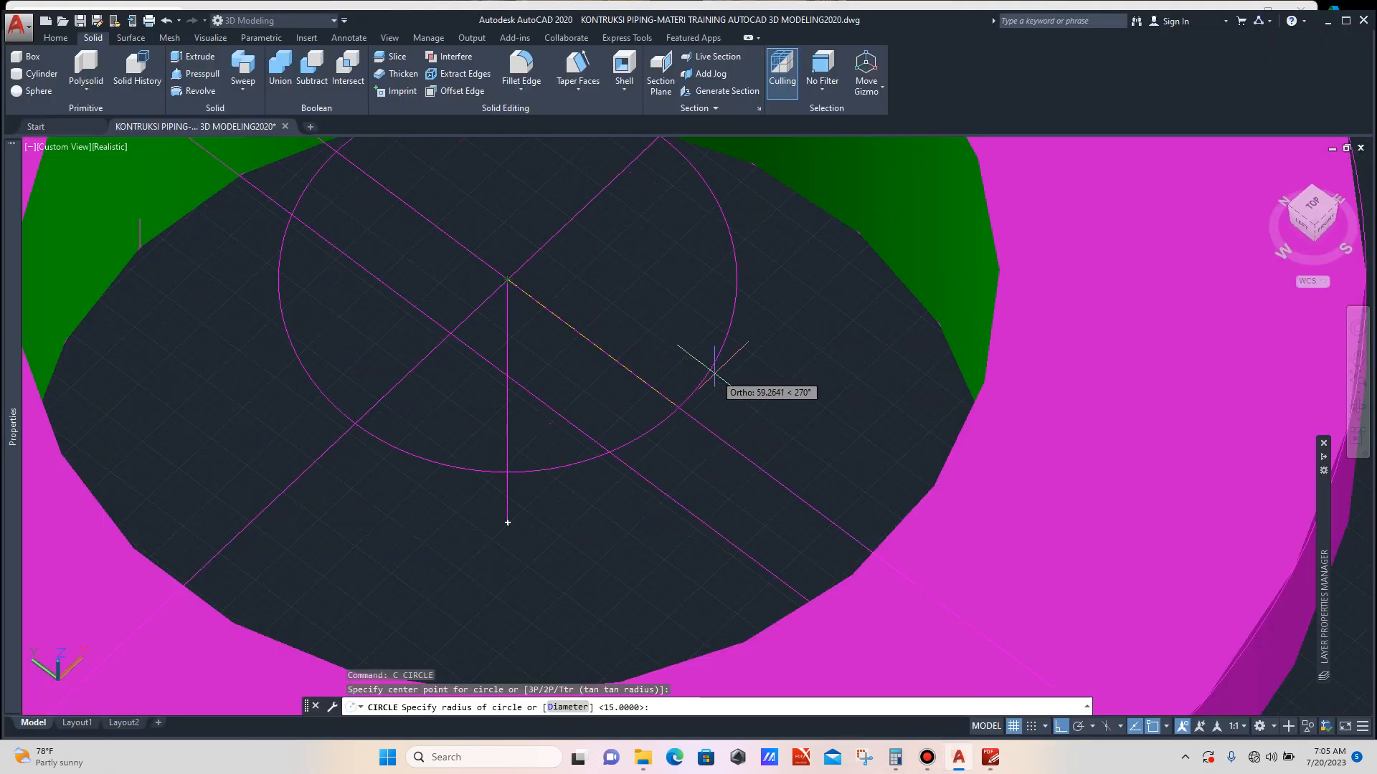
text(.7)
key(Return)
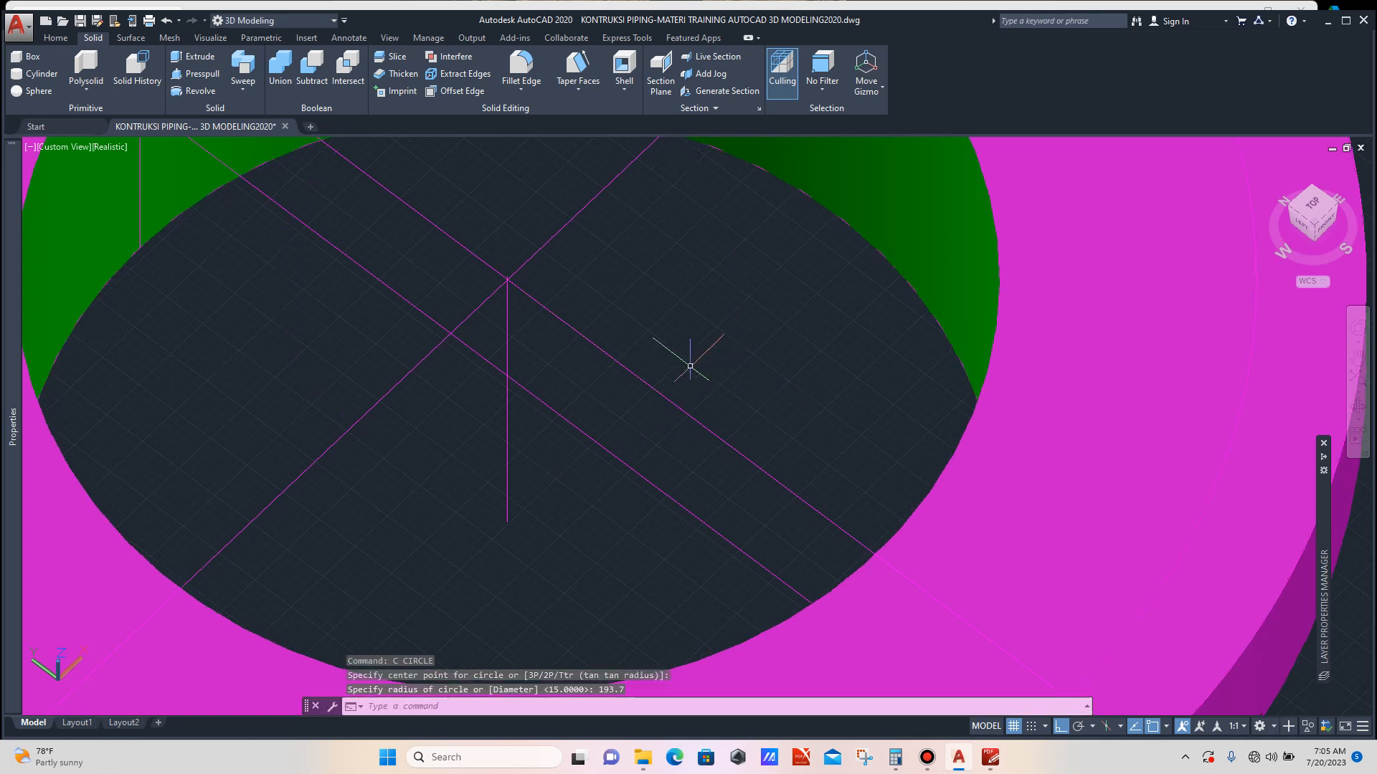
Move the bolt-hole cylinder from its base centre to where the bolt circle crosses the flange's Y-axis centre line.
scroll(655, 363, down, 5)
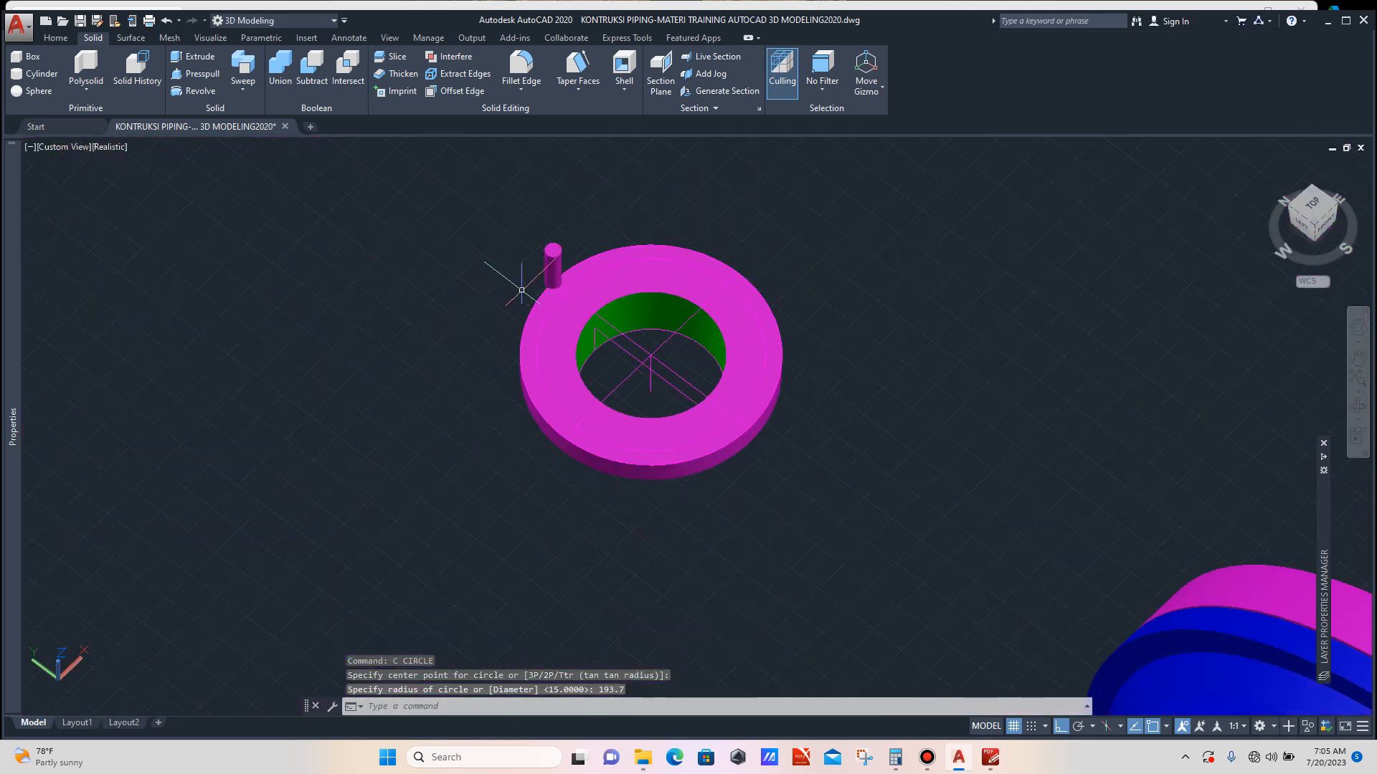
scroll(523, 288, up, 3)
click(585, 226)
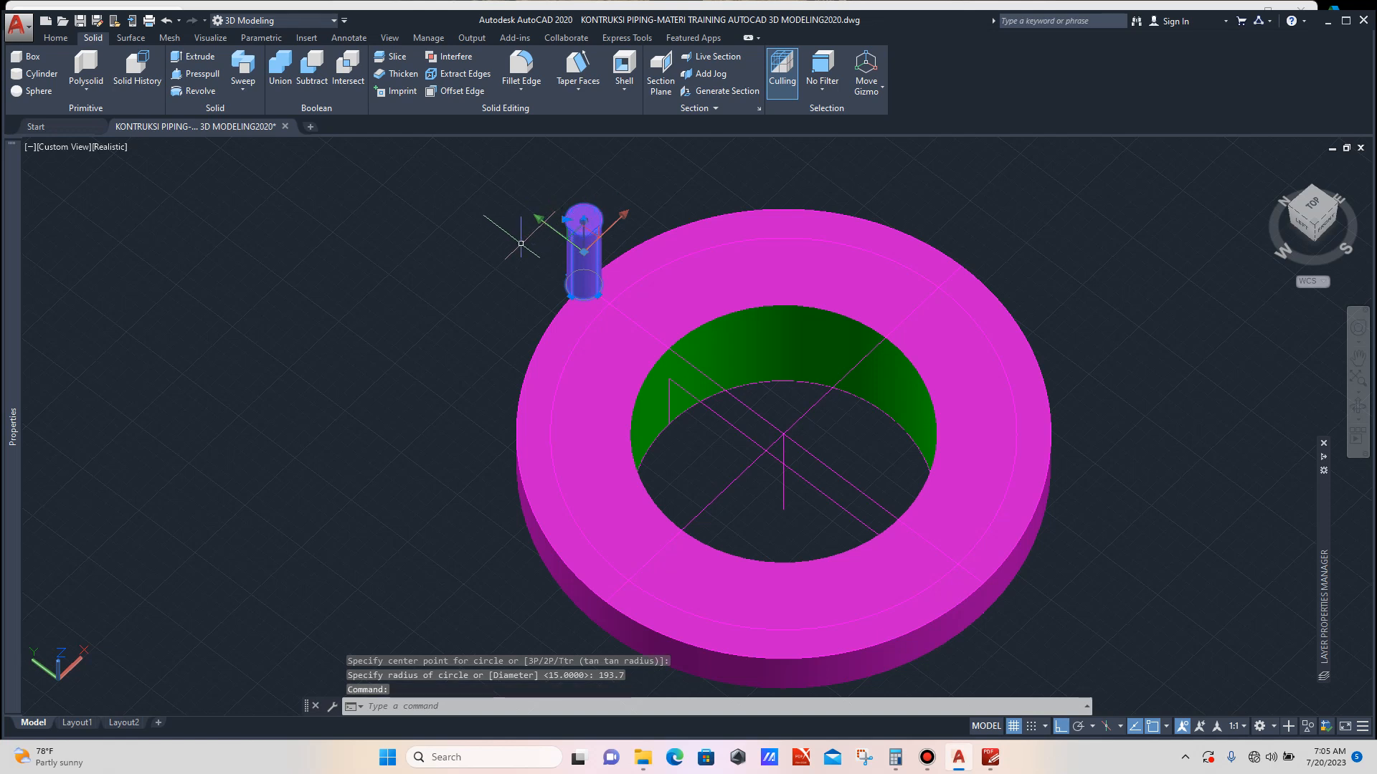
text(m)
key(Return)
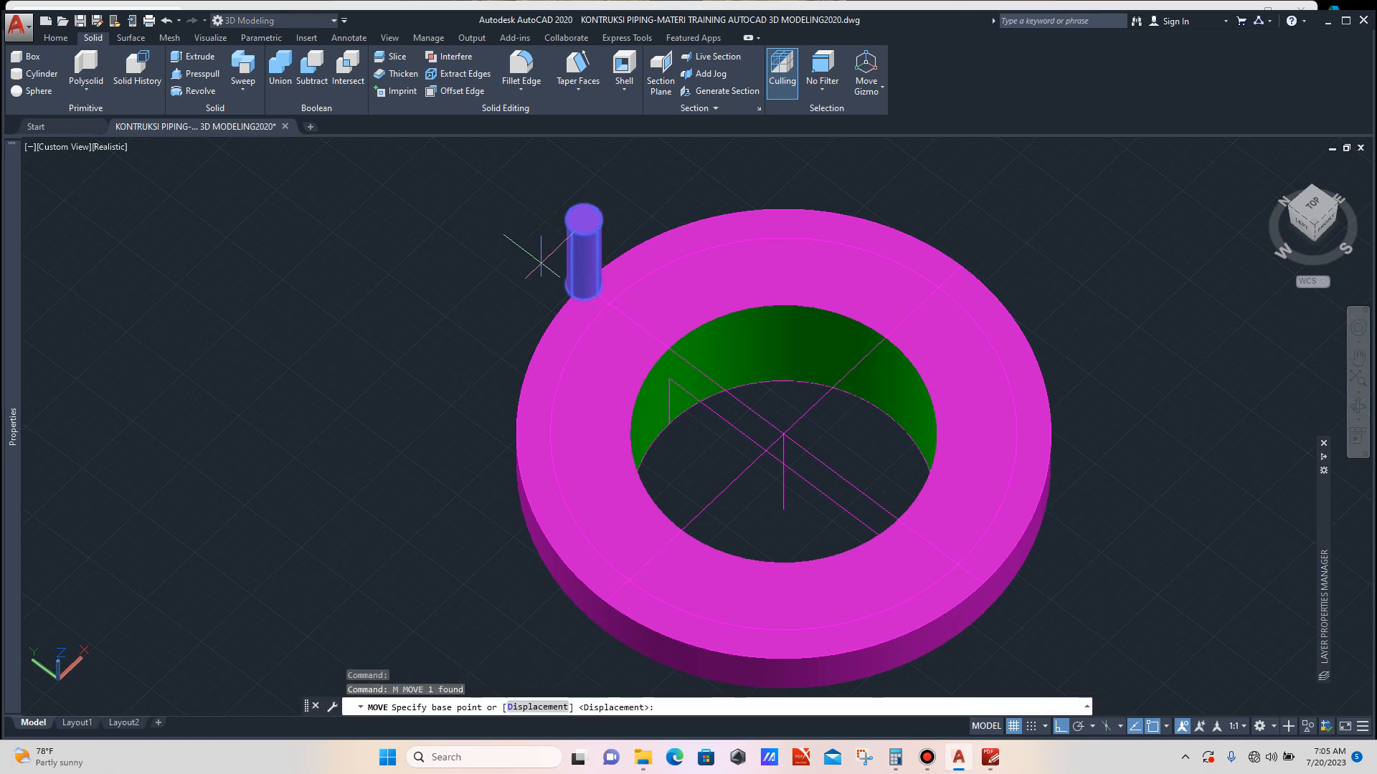
click(584, 284)
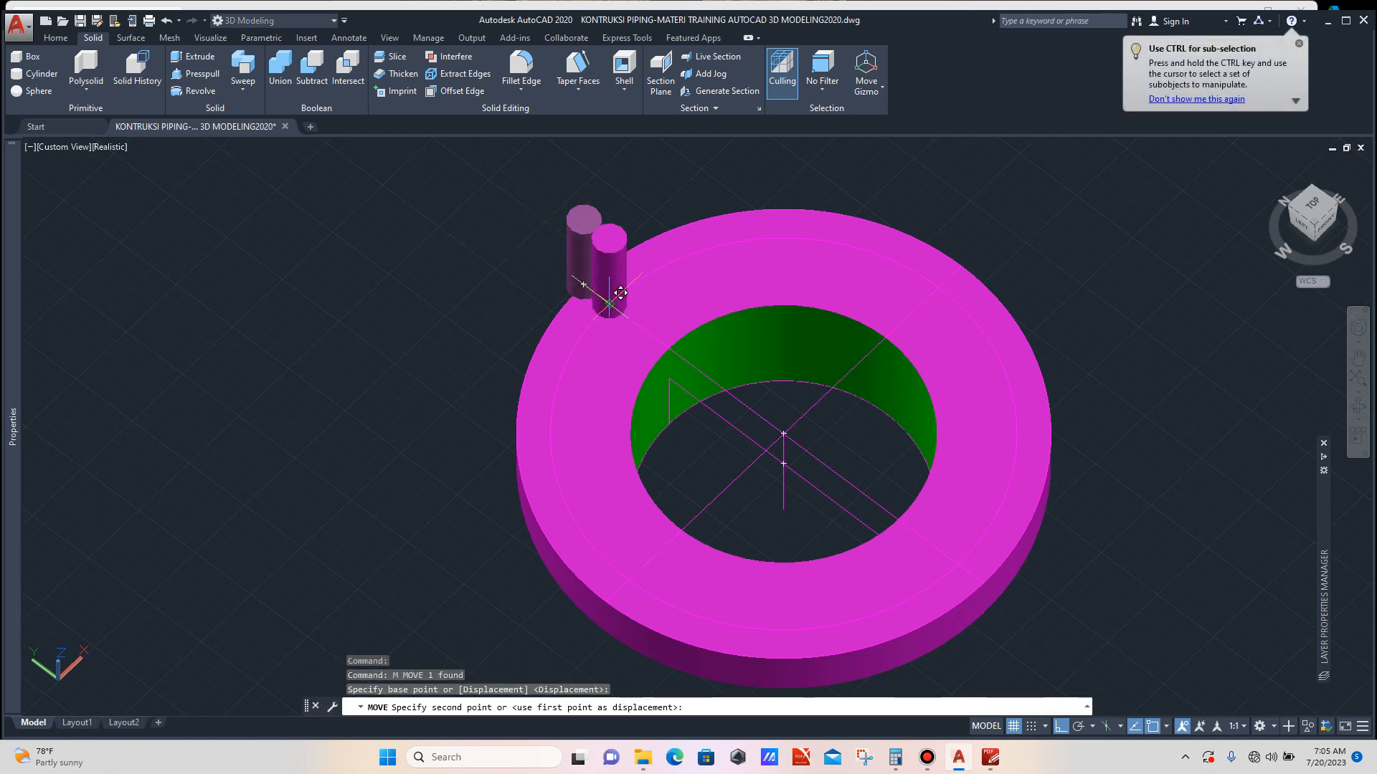
click(618, 291)
Rotate the bolt-hole cylinder by 11.25° about the flange's centre axis.
scroll(502, 276, down, 3)
scroll(516, 281, up, 1)
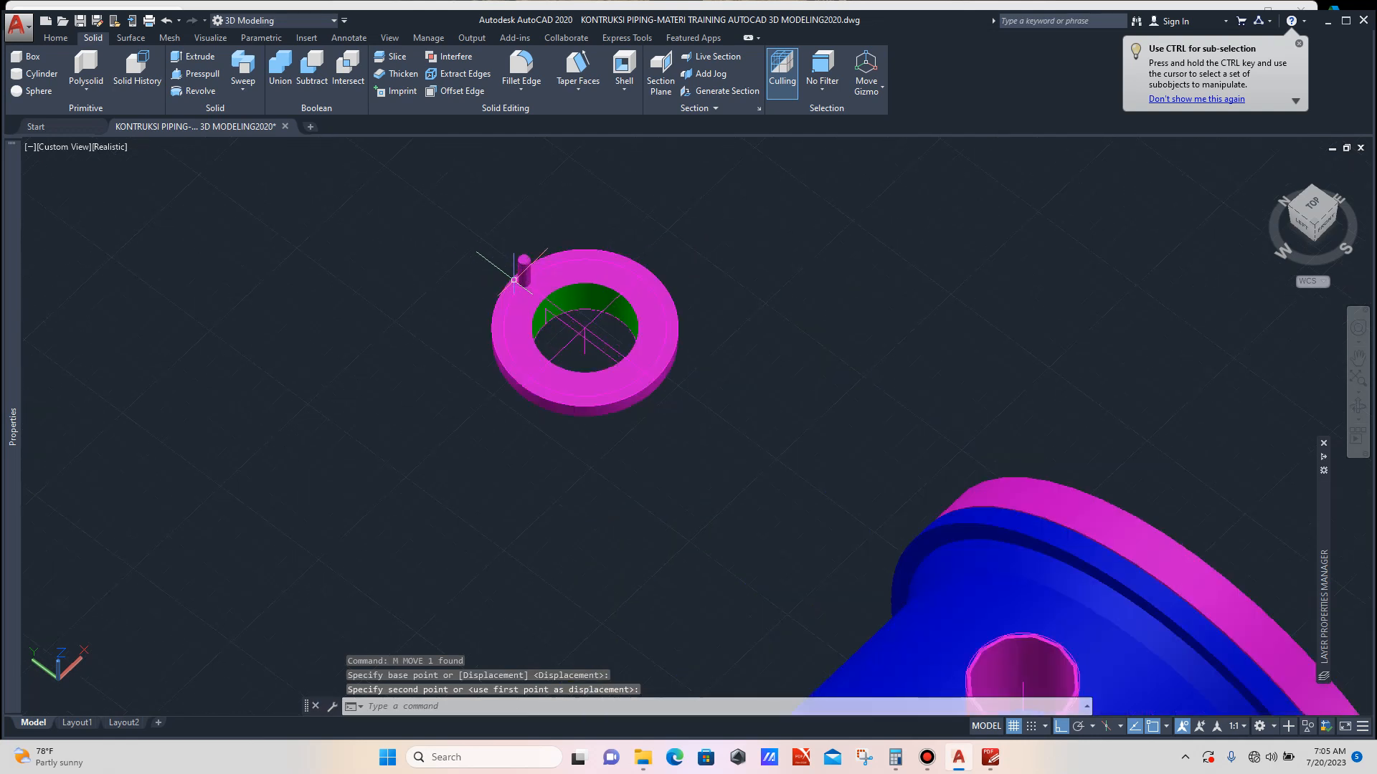
scroll(518, 255, up, 2)
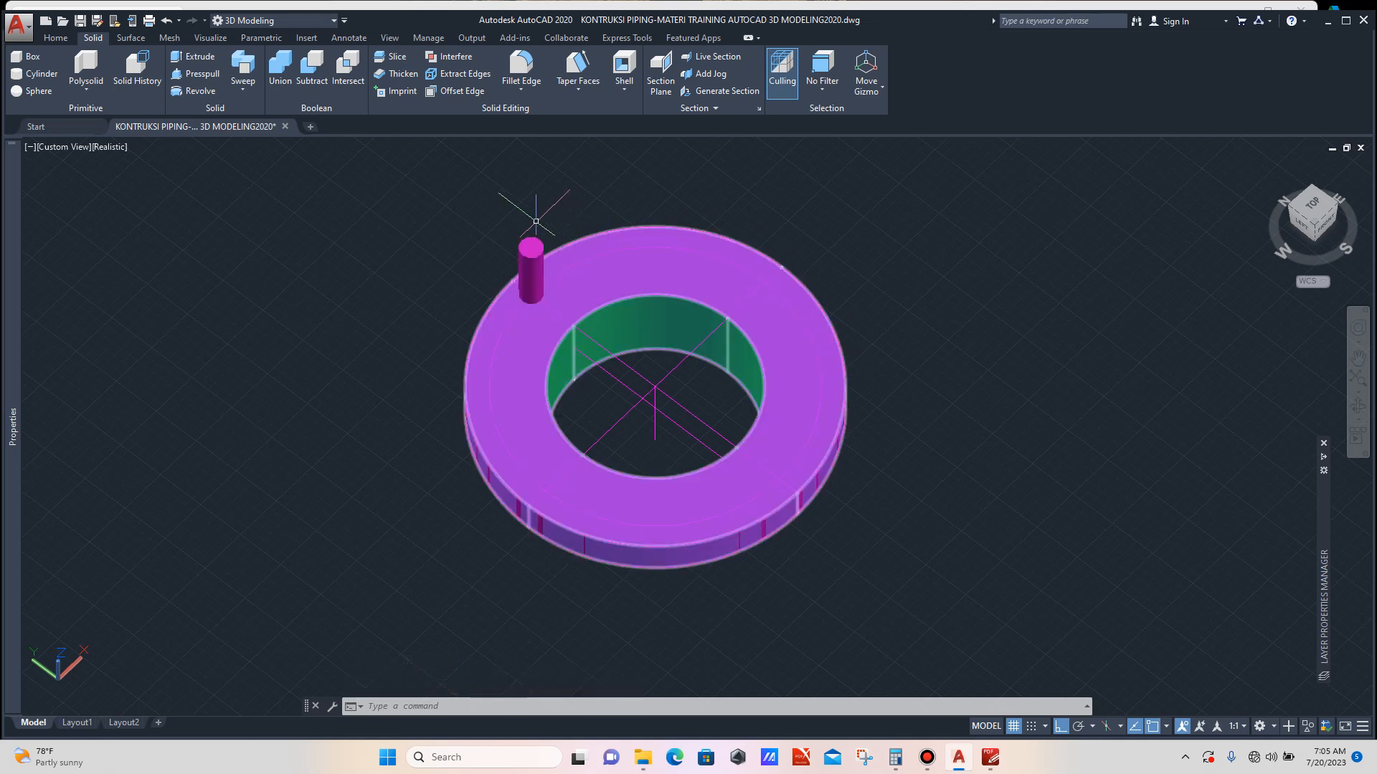
scroll(534, 230, up, 3)
click(532, 261)
scroll(502, 269, down, 4)
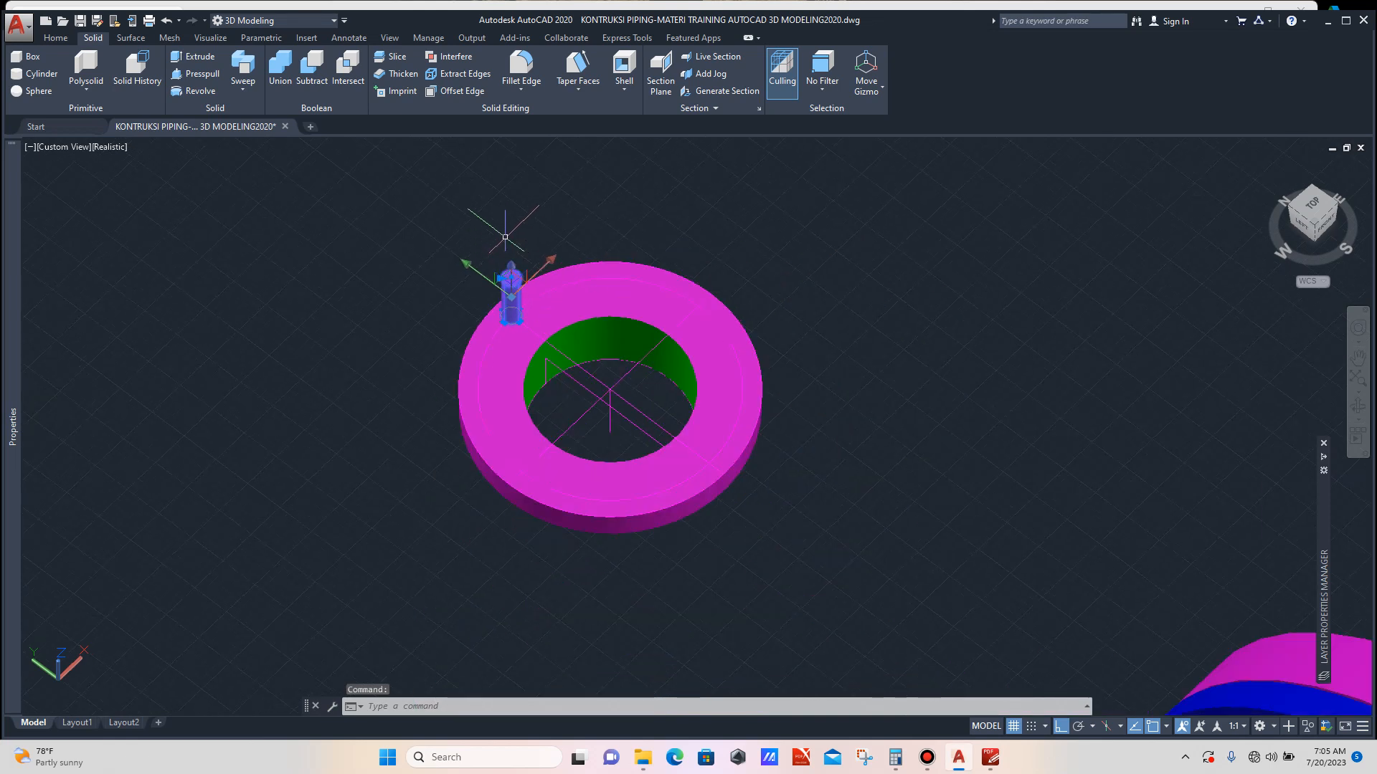
text(ro)
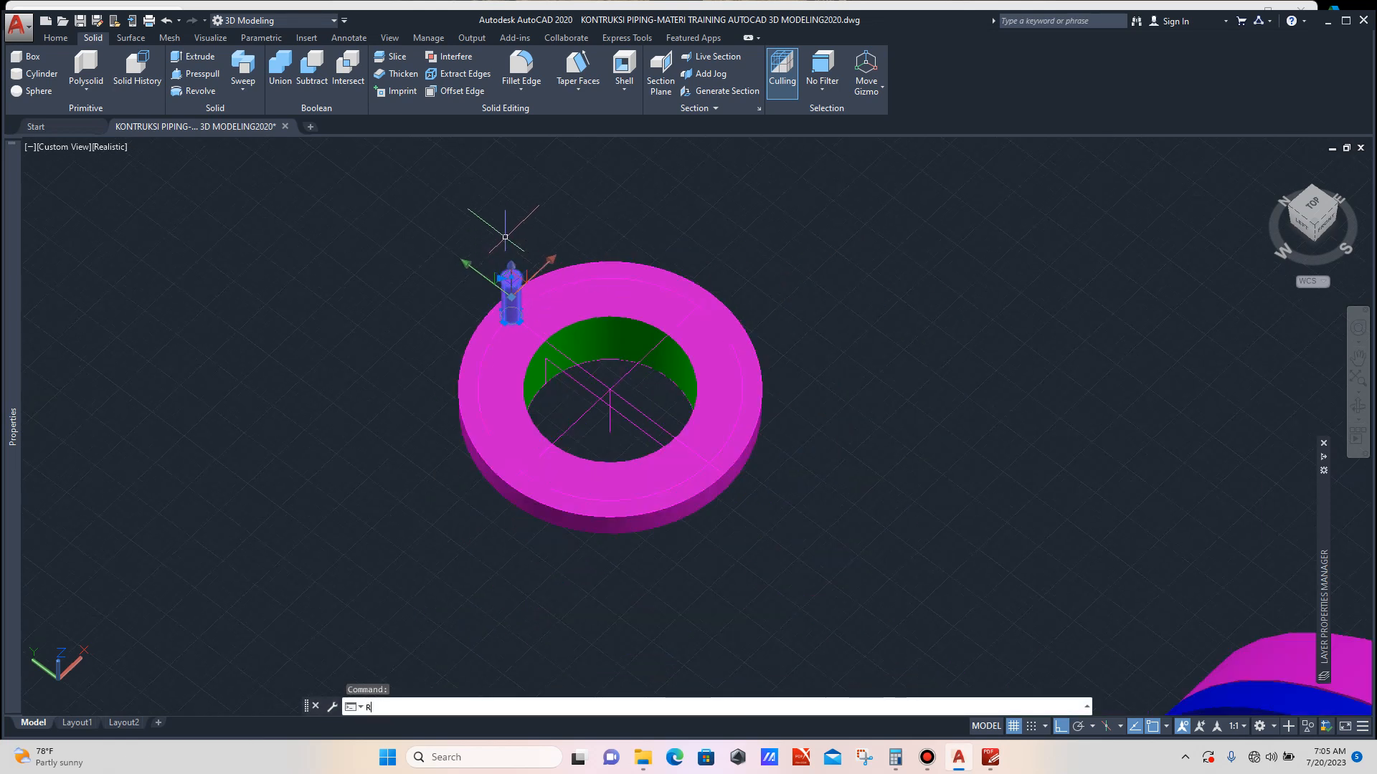
key(Return)
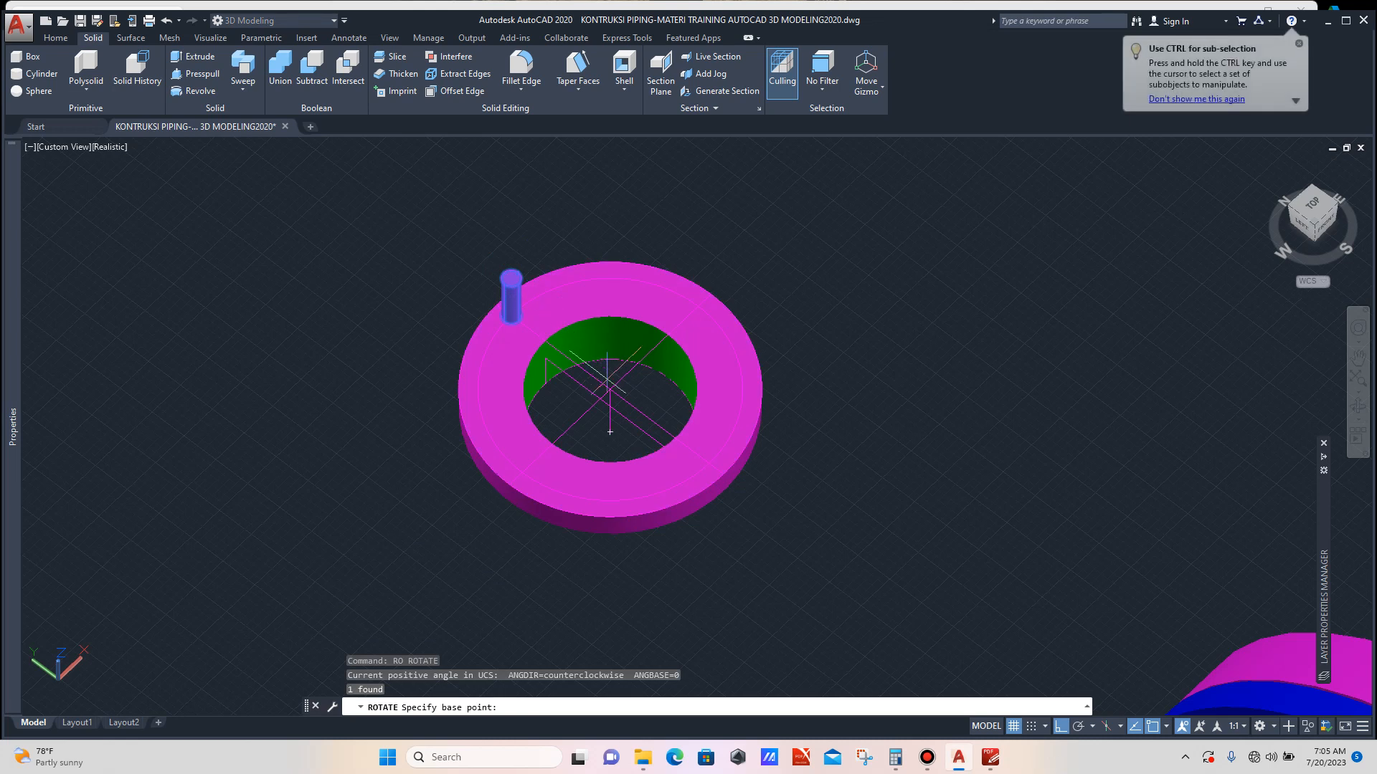
click(610, 432)
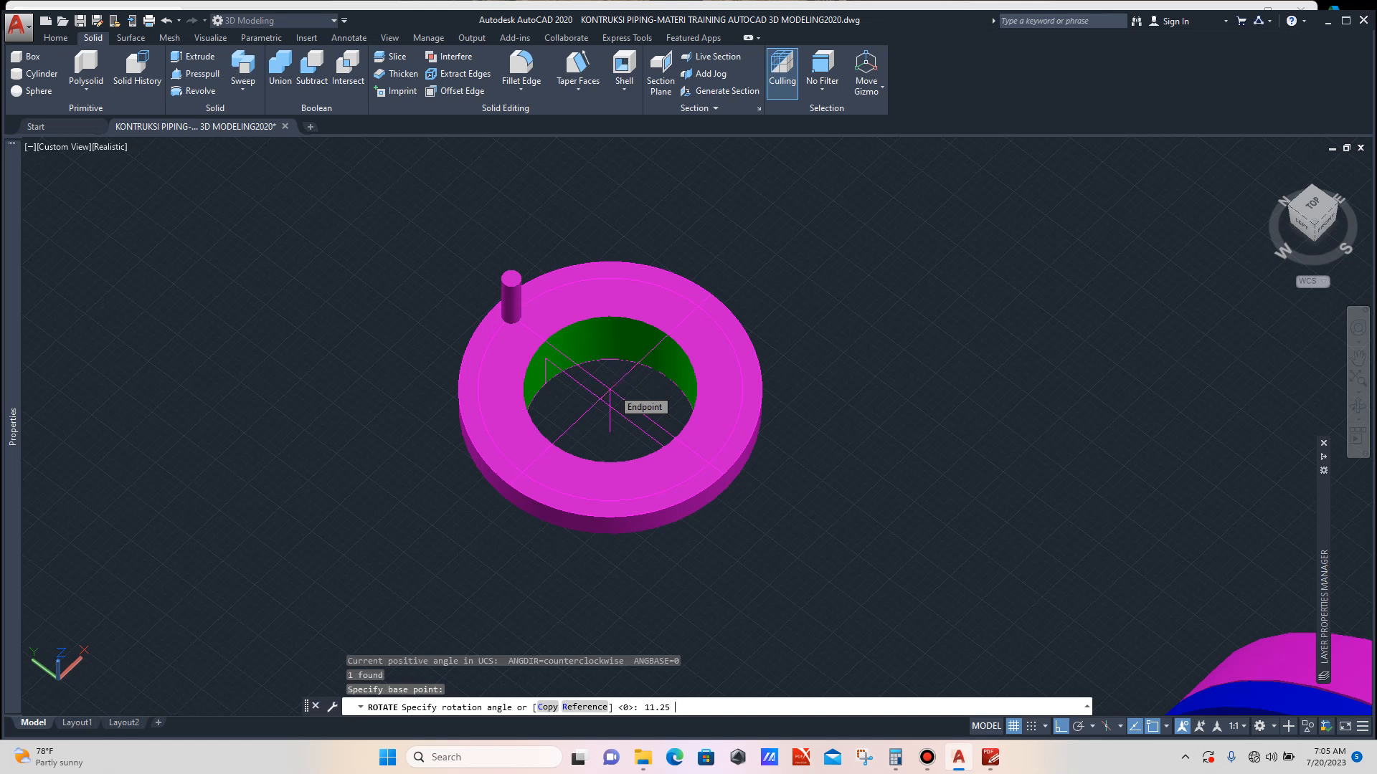
text(11.25)
key(Return)
scroll(504, 288, up, 5)
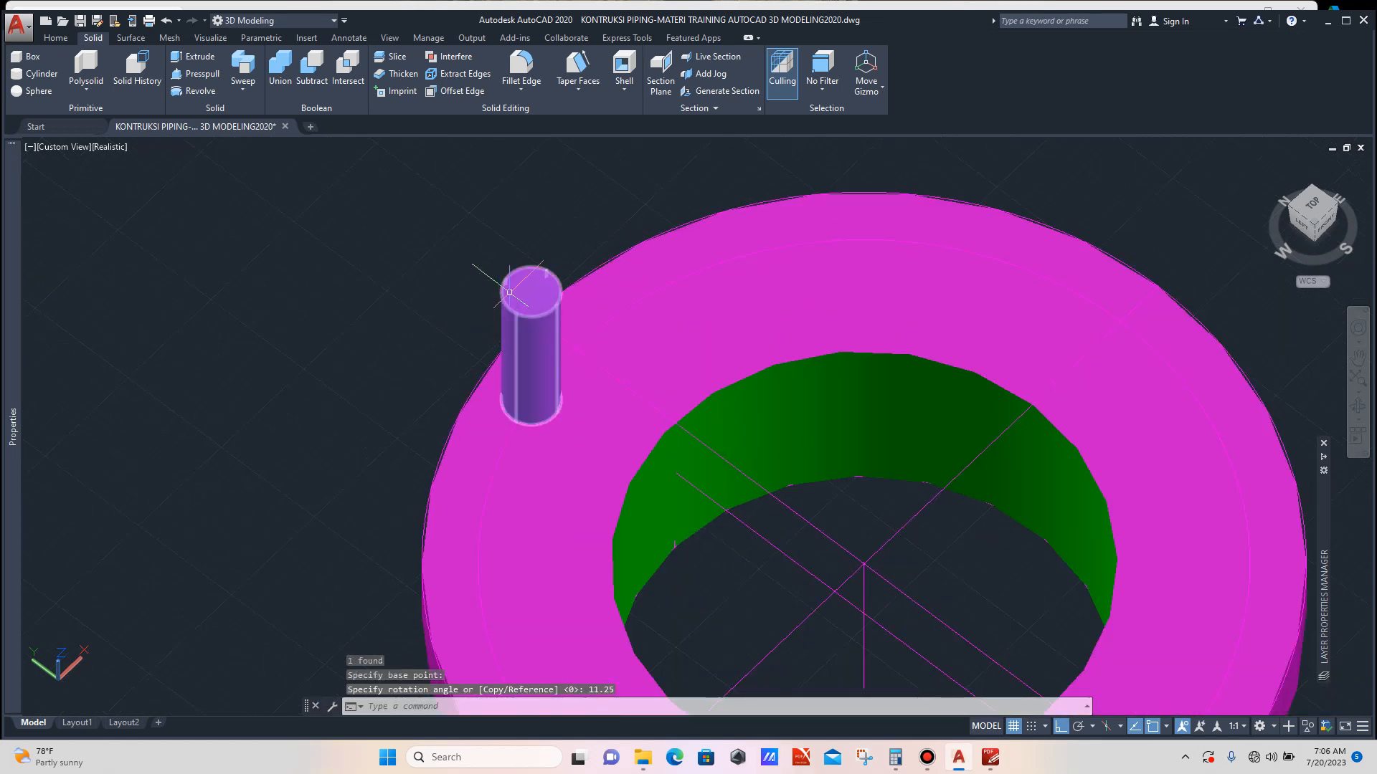
Move the bolt-hole cylinder straight down so it passes through the flange, leaving a short stub above the top face.
scroll(509, 292, down, 3)
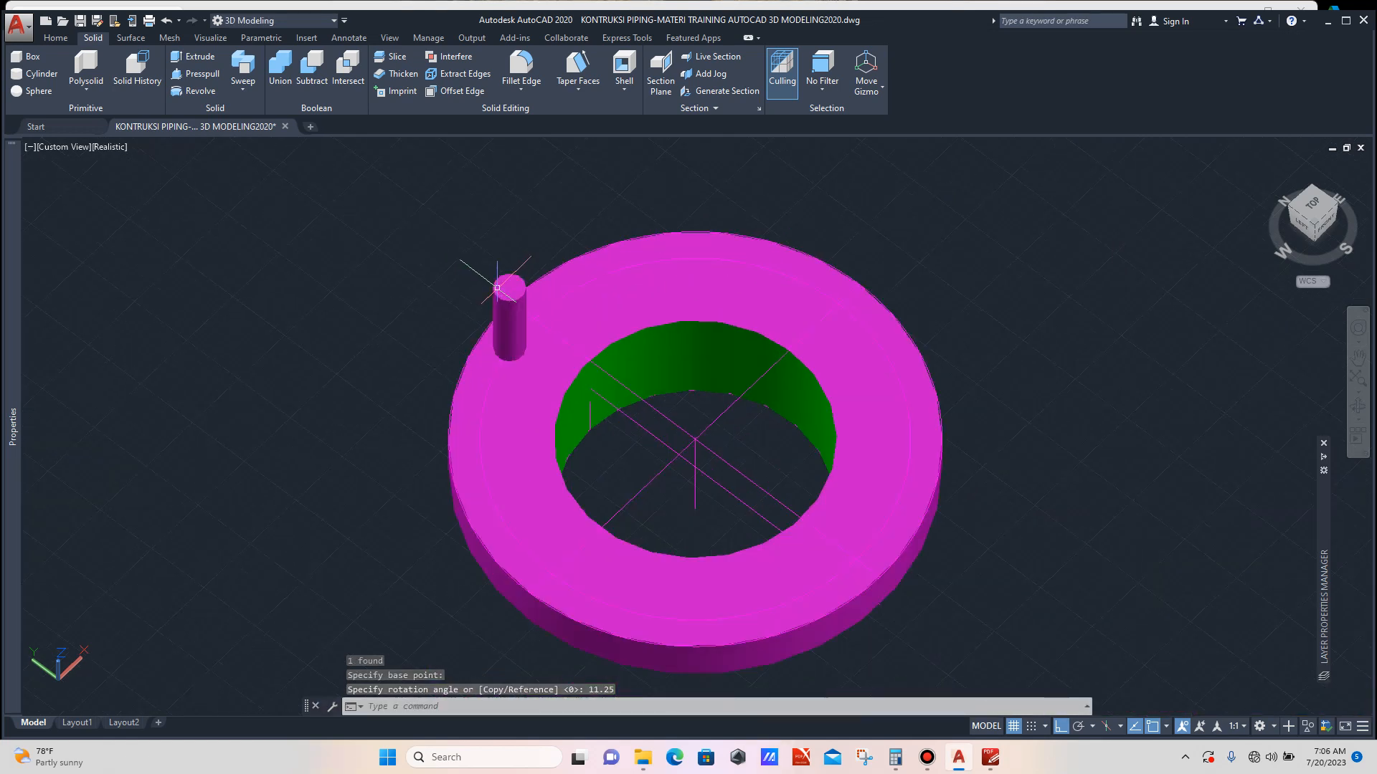
scroll(497, 288, up, 3)
click(495, 276)
scroll(450, 280, down, 4)
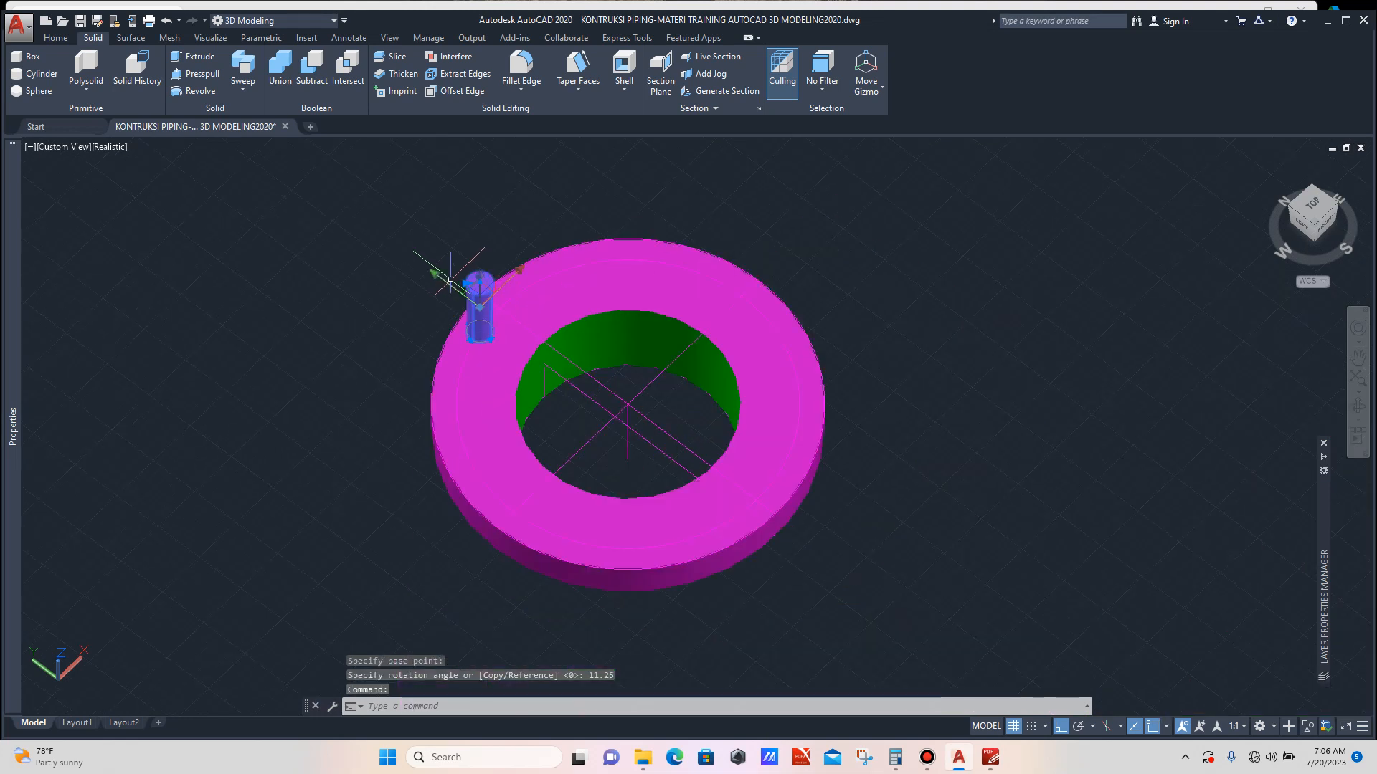
text(m)
key(Return)
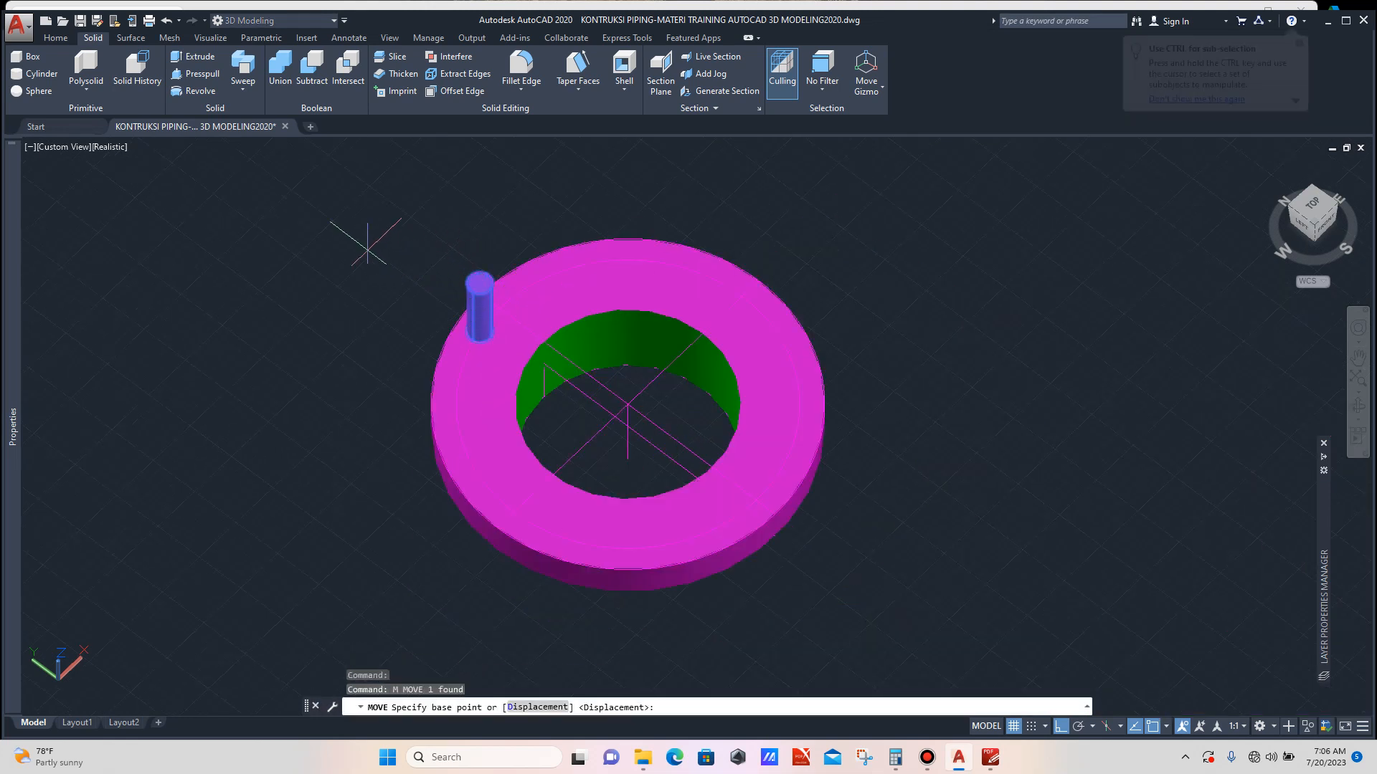
click(363, 231)
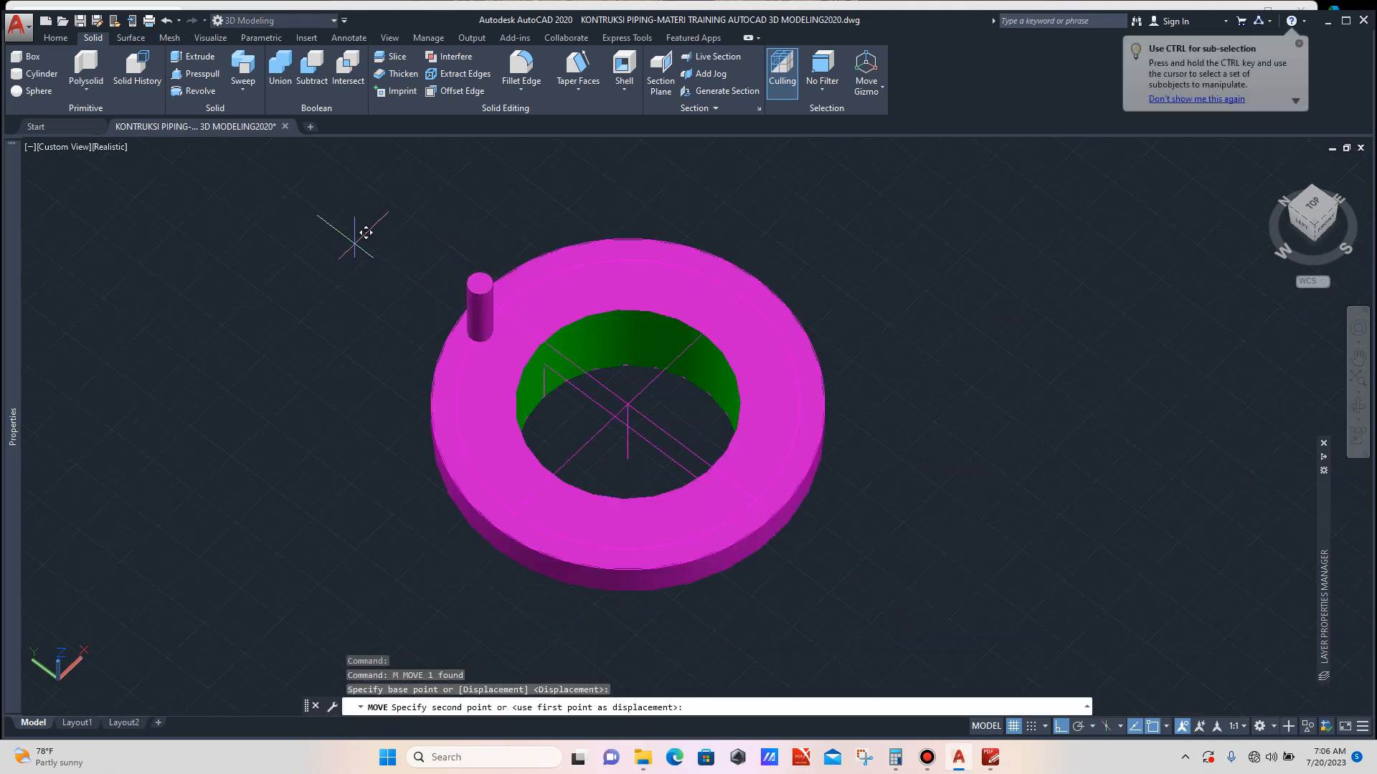
click(373, 271)
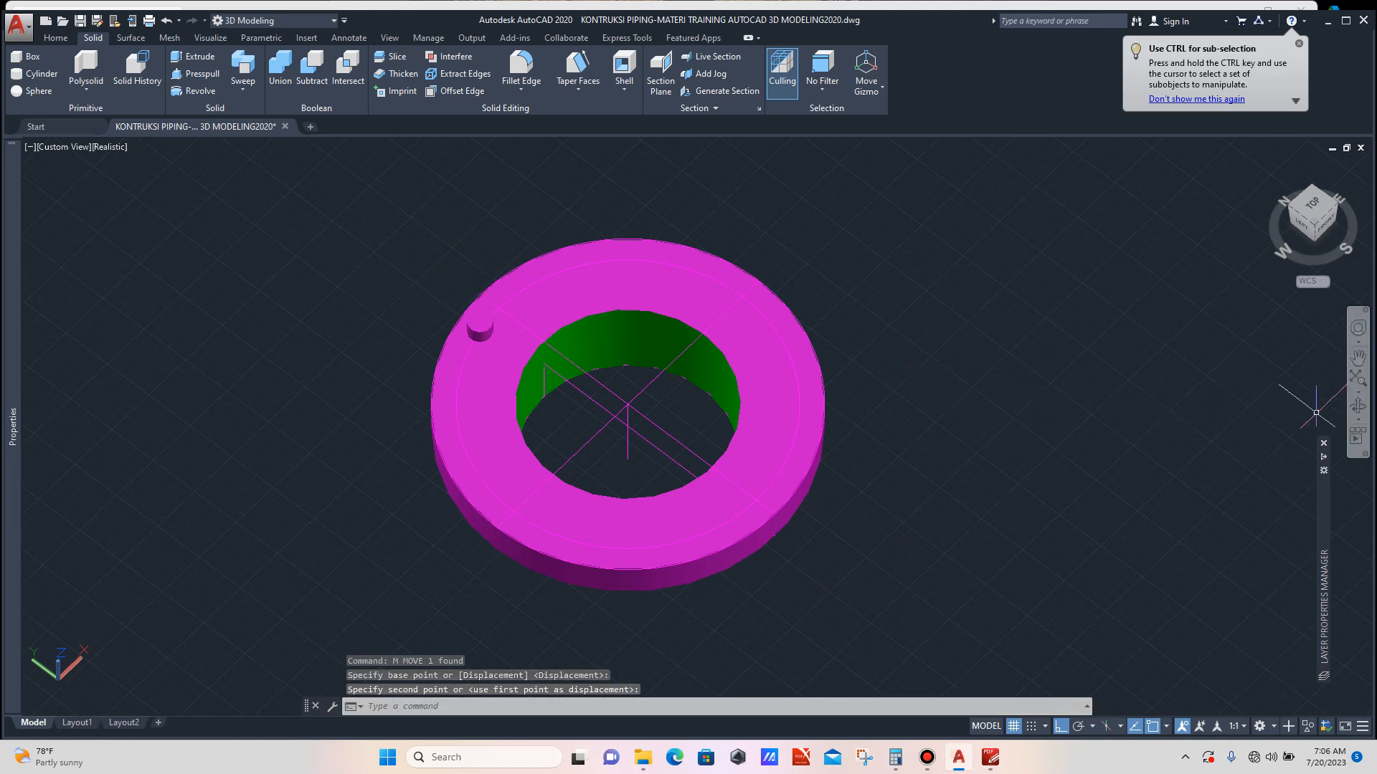
Copy the bolt-hole cylinder in place, using its top centre as both base point and destination.
click(1357, 405)
drag(598, 410, 694, 377)
scroll(401, 292, up, 2)
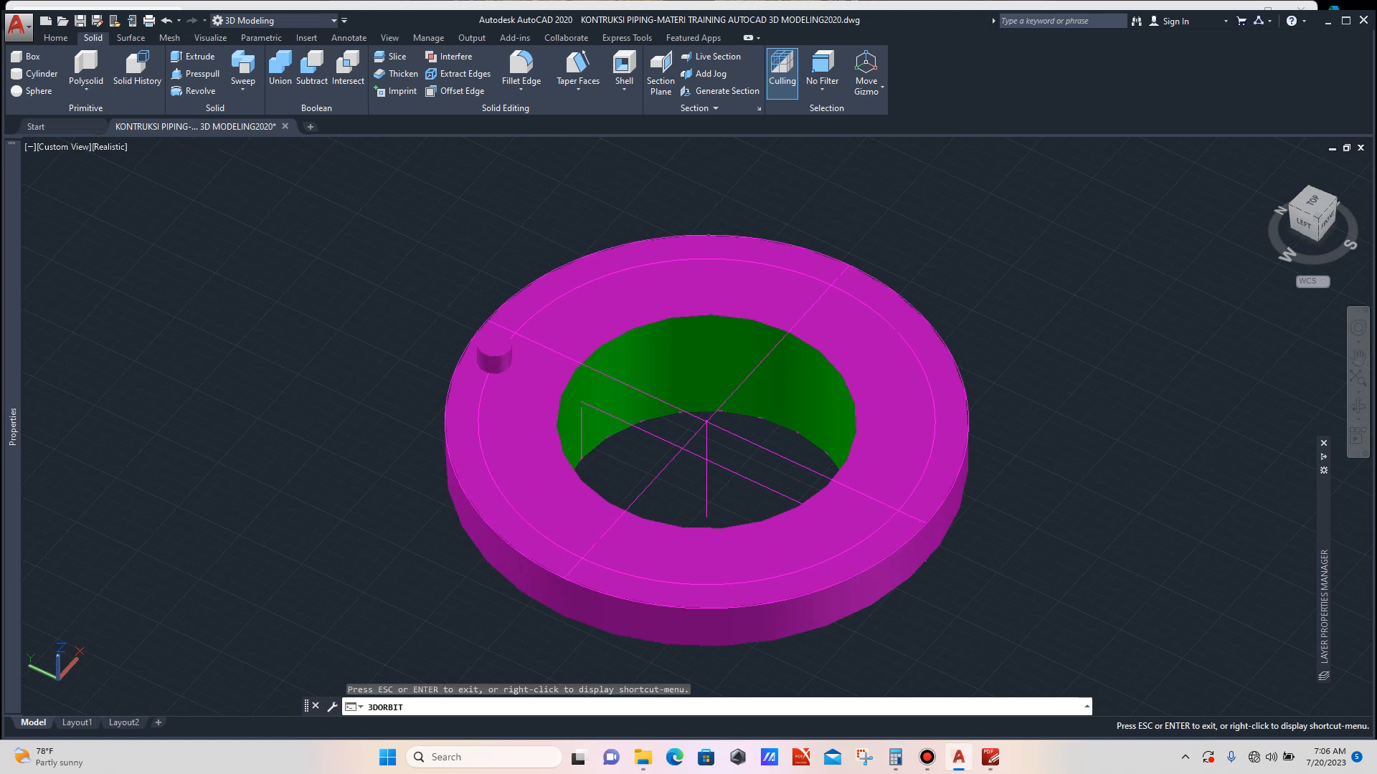
key(Escape)
scroll(488, 337, up, 3)
click(496, 362)
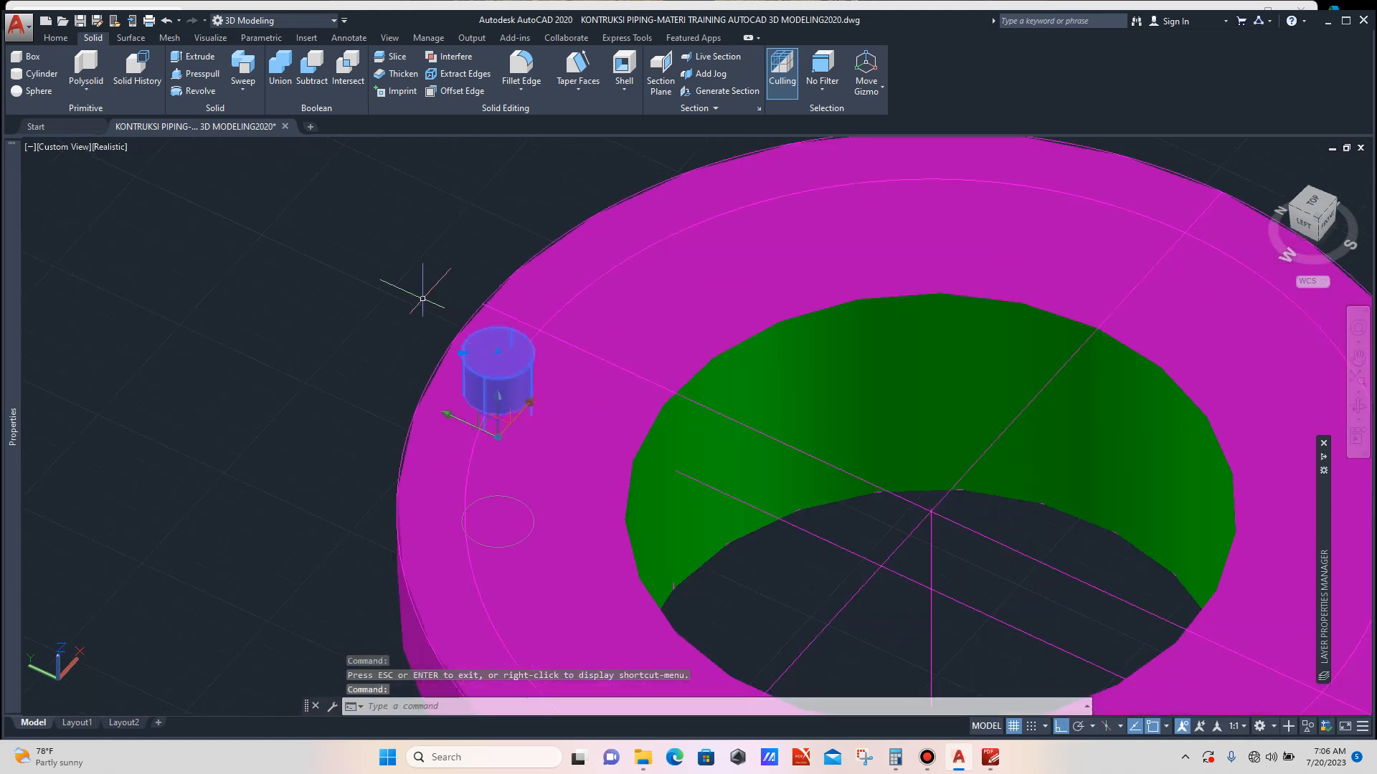
text(co)
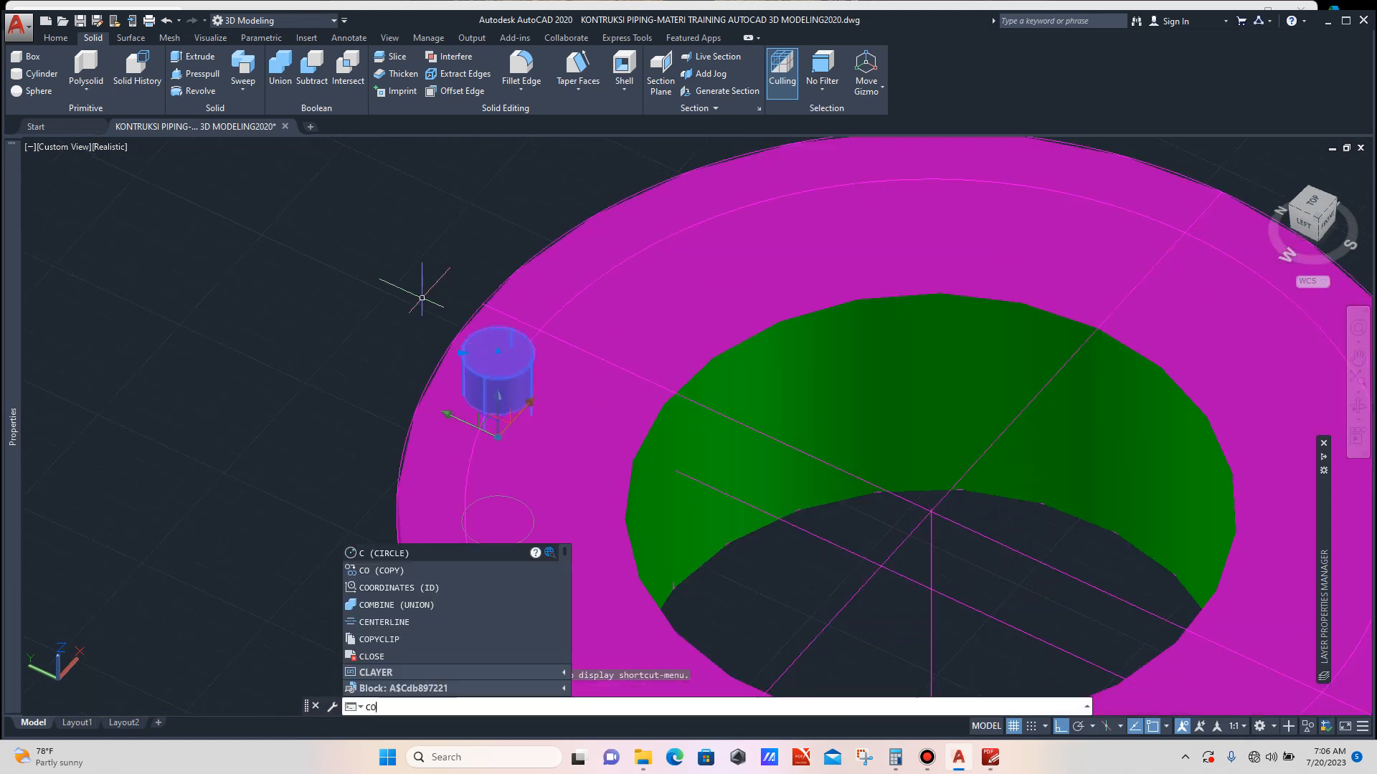
key(Return)
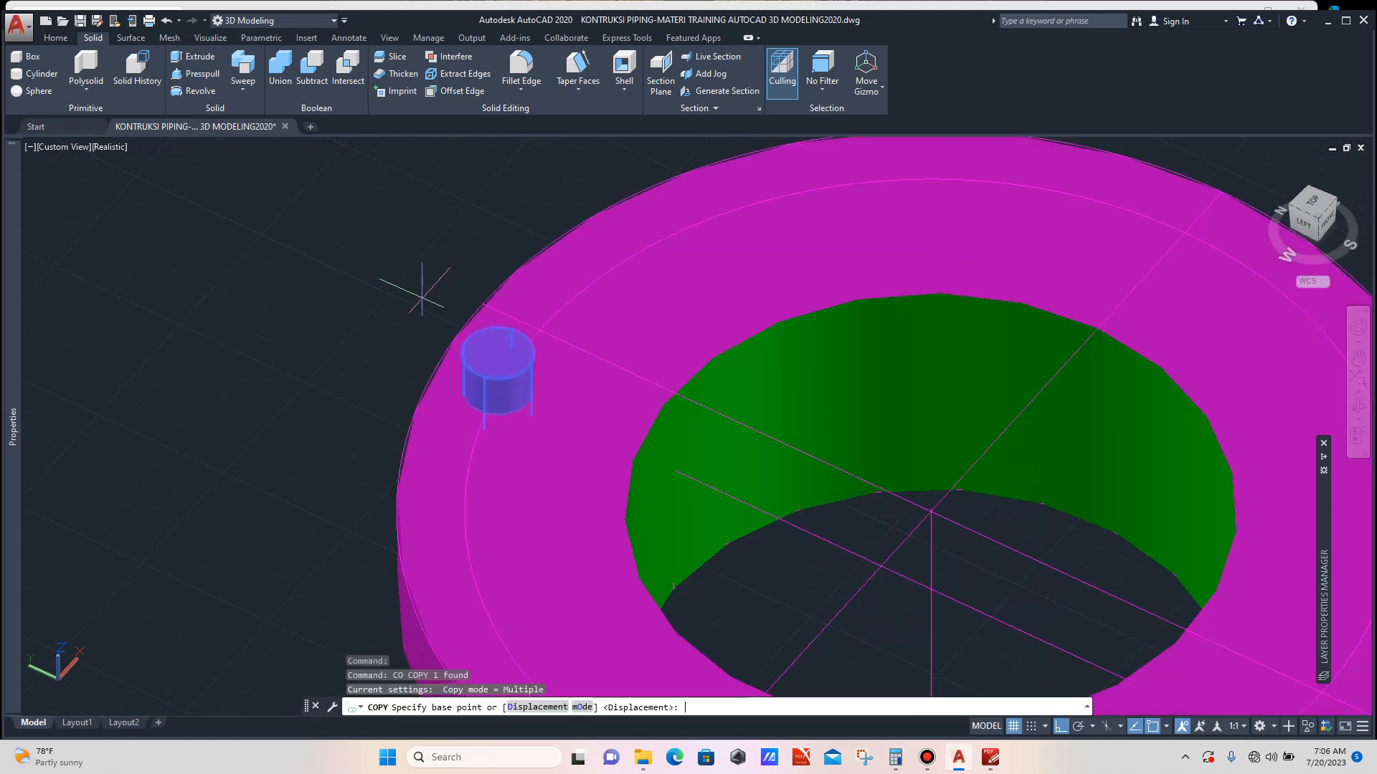
click(497, 352)
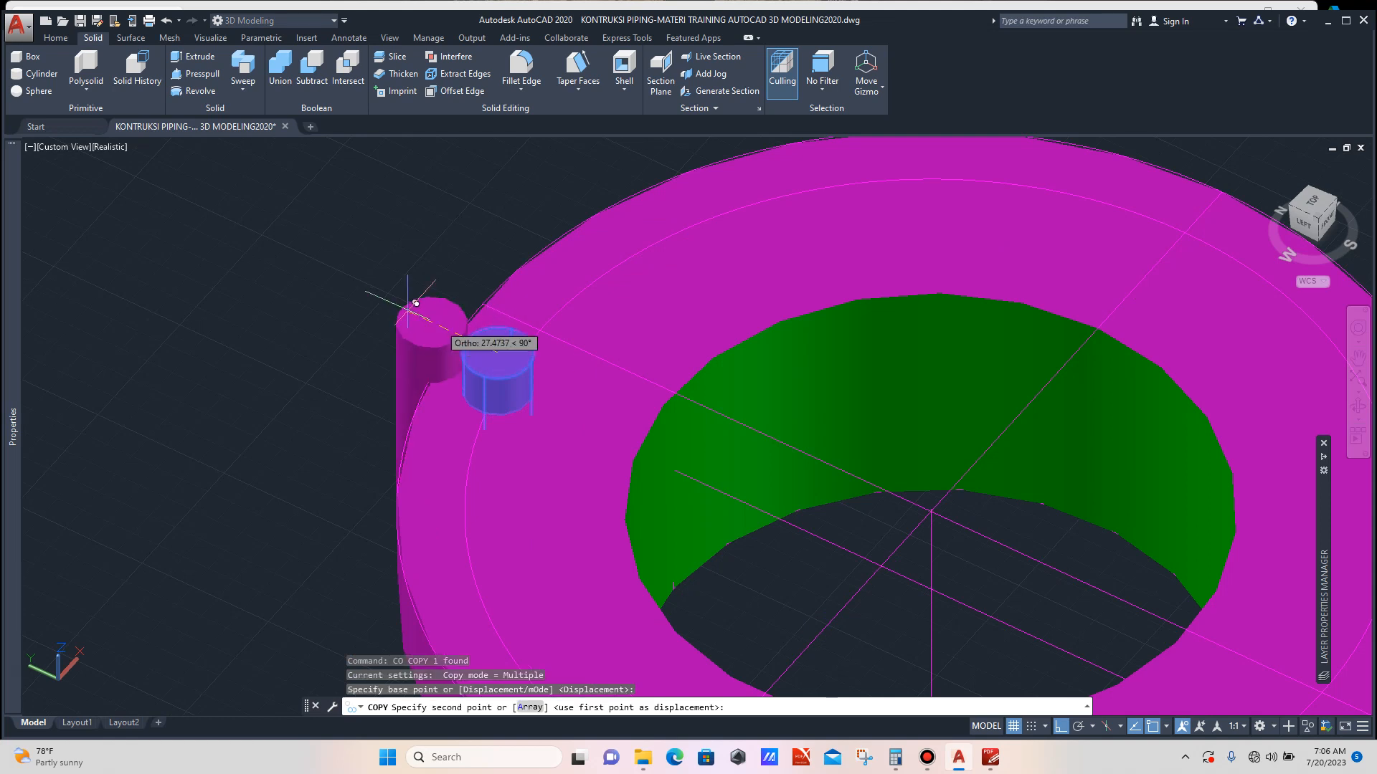
click(497, 352)
key(Escape)
Rotate one of the two coincident bolt-hole cylinders by 22.5° about the flange centre.
scroll(487, 341, down, 4)
text(ro)
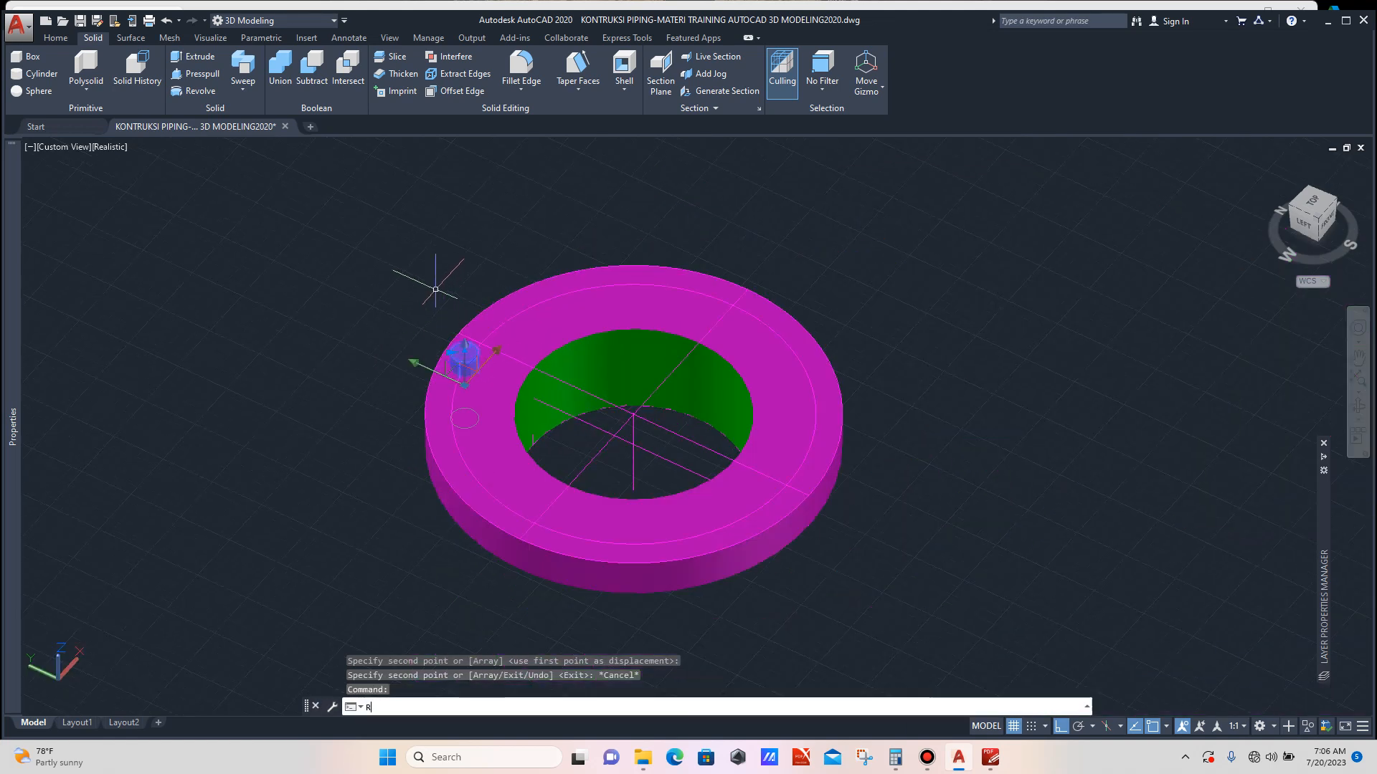
key(Return)
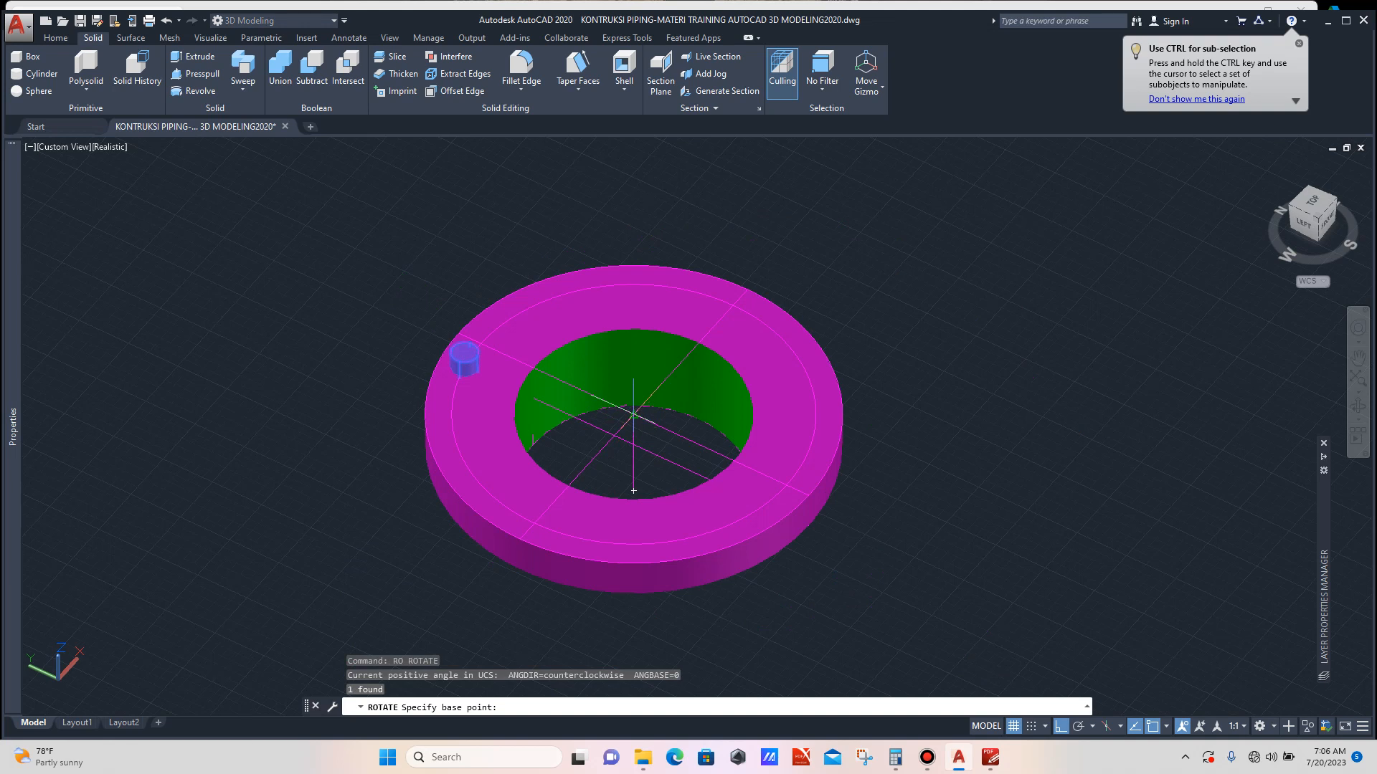
click(635, 414)
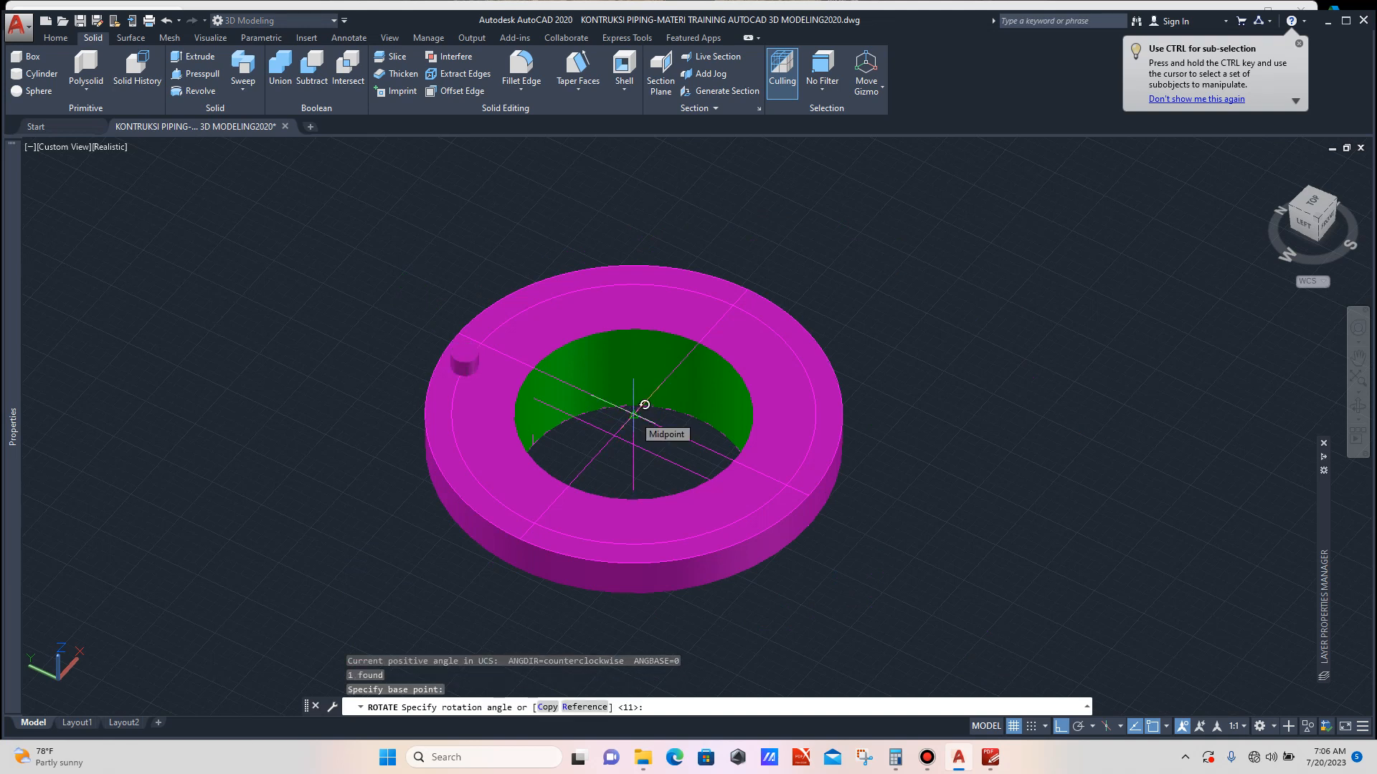
text(22)
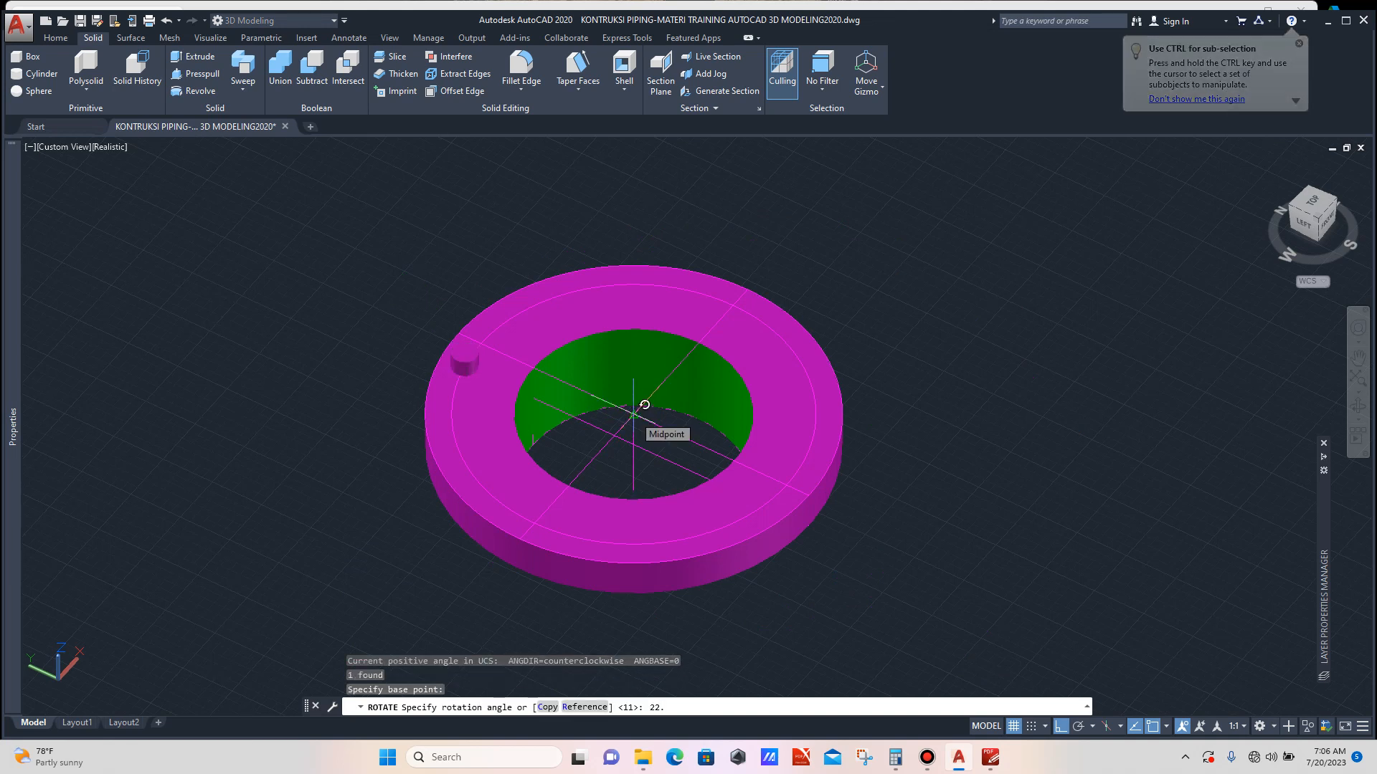
text(.5)
key(Return)
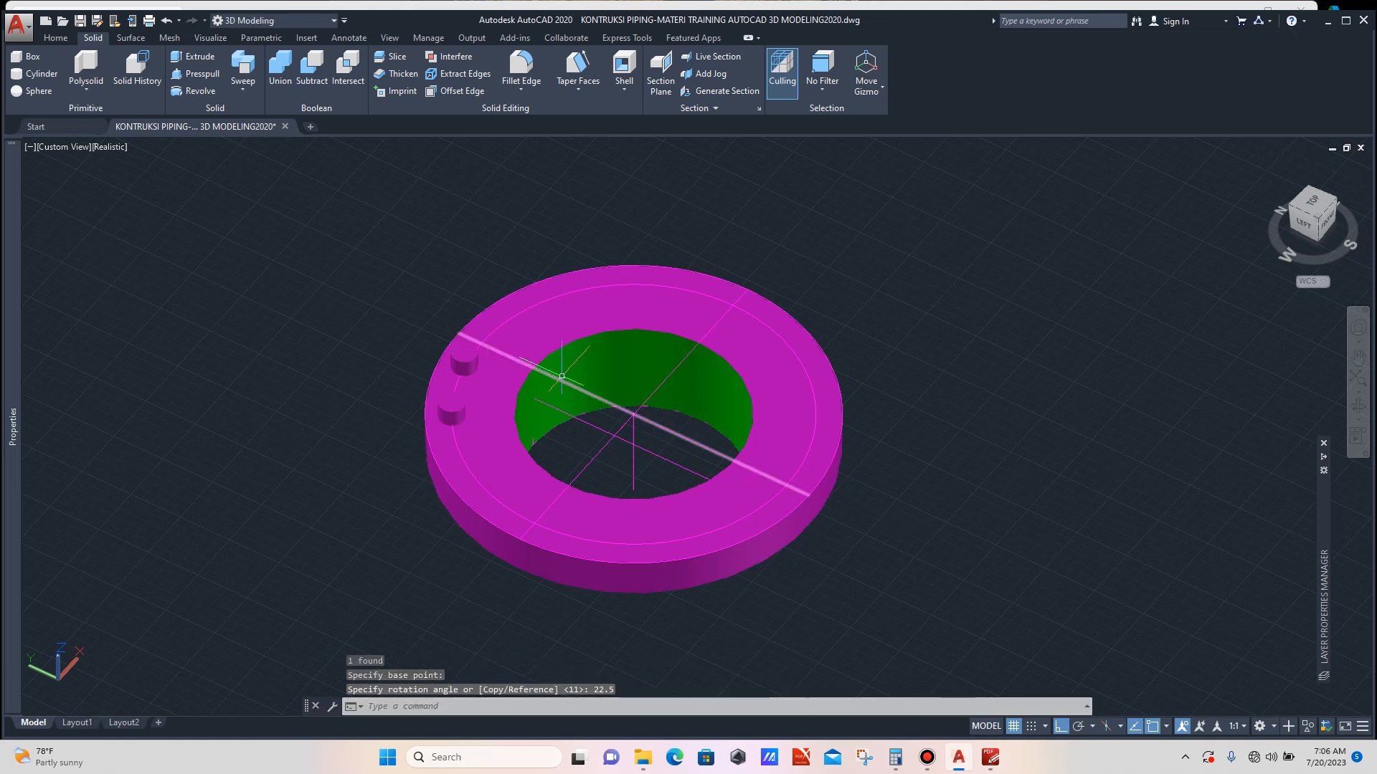
key(Escape)
Copy the second bolt-hole cylinder, the one farther from the Y-axis centre line, onto its own top centre.
scroll(558, 337, down, 2)
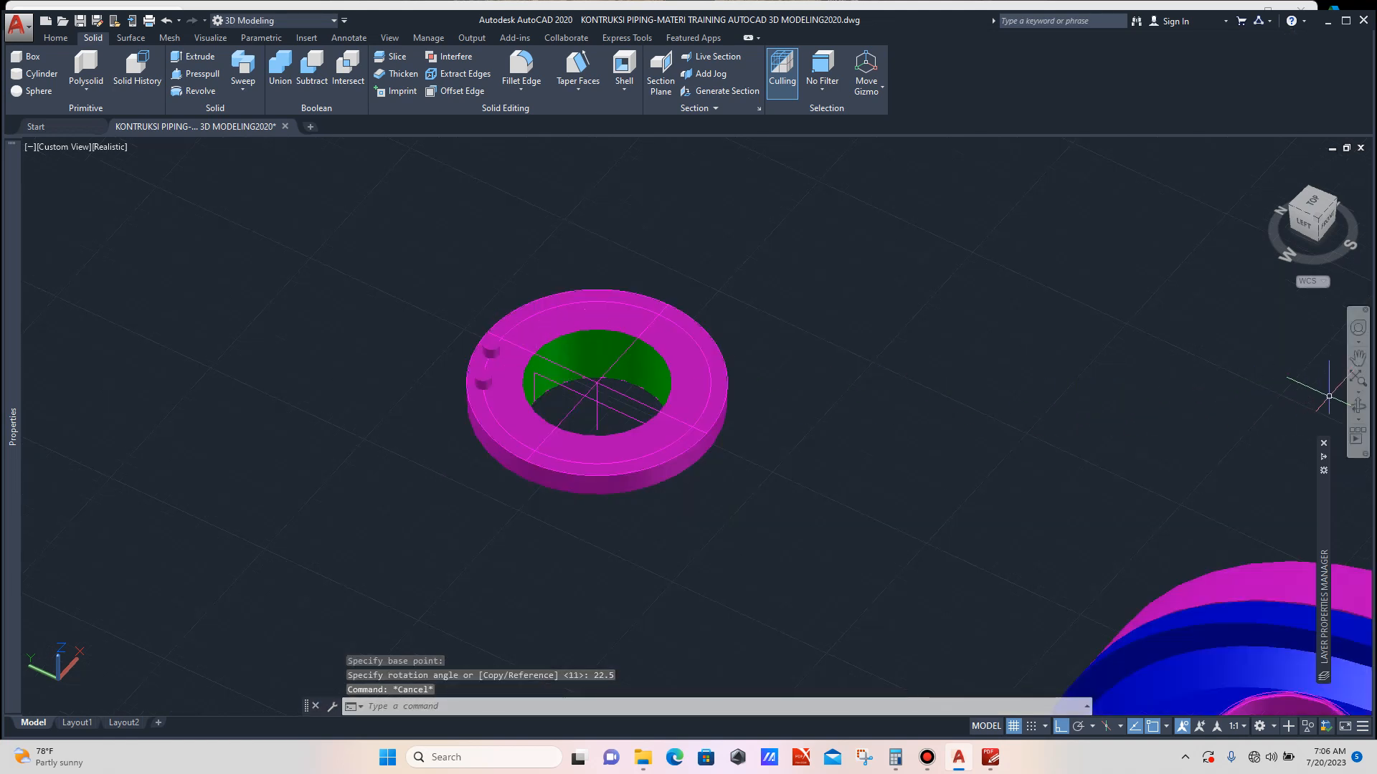
click(1357, 407)
drag(677, 373, 568, 396)
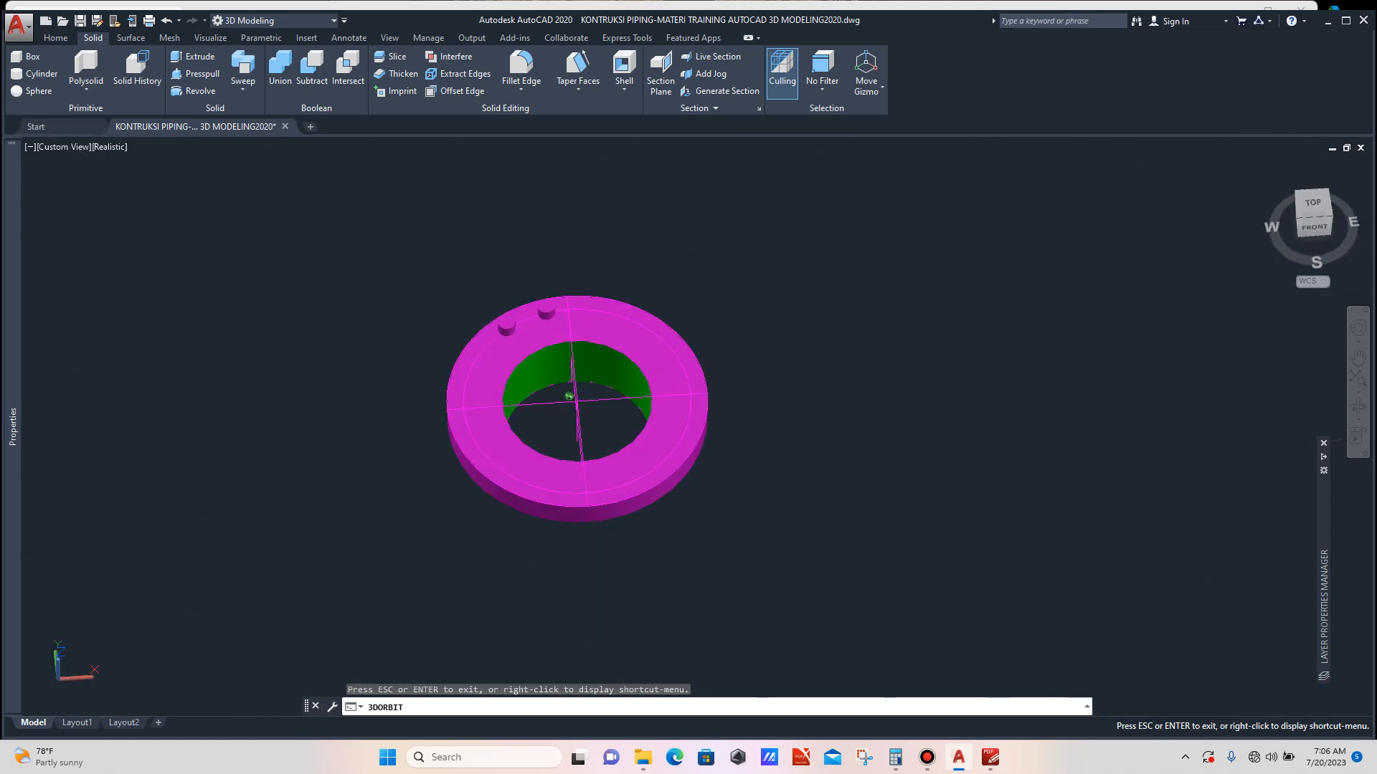
scroll(502, 342, up, 4)
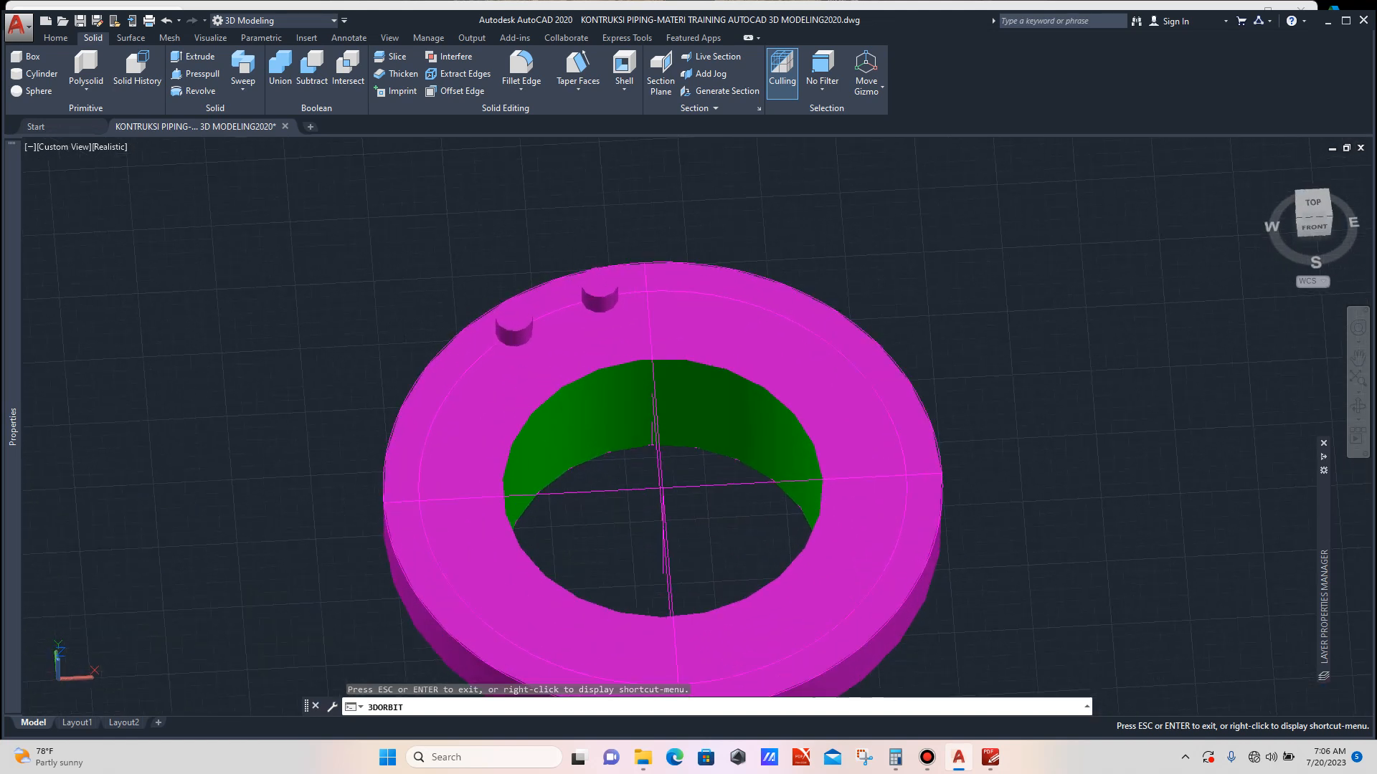
key(Escape)
click(513, 323)
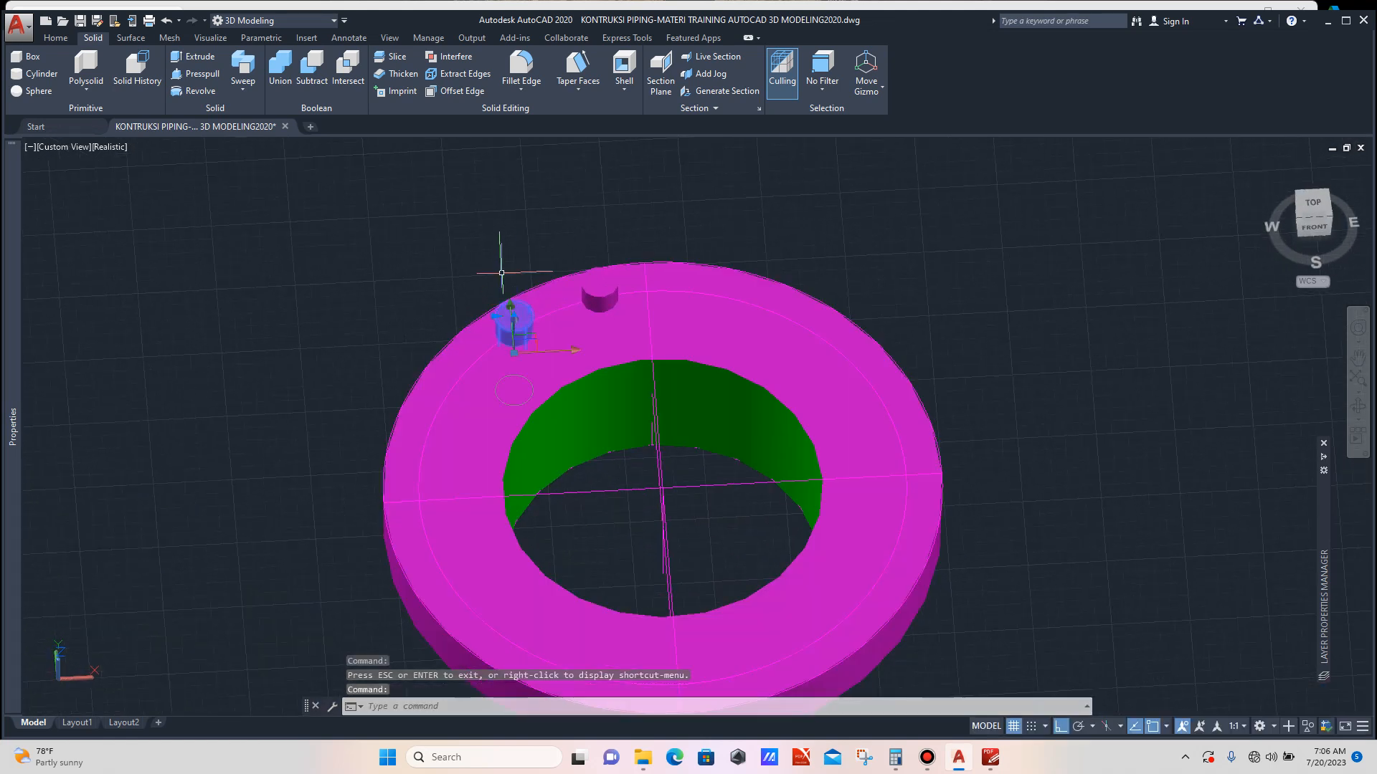
text(c)
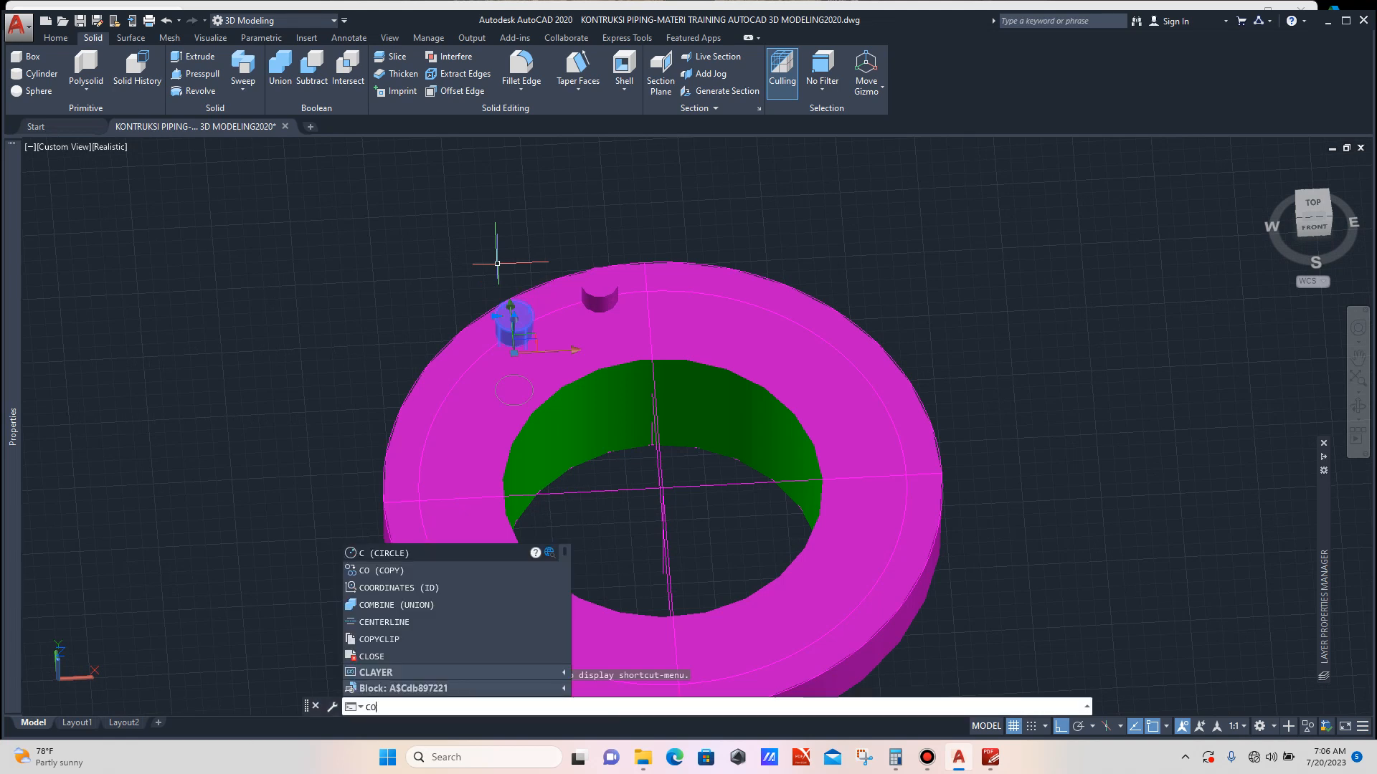
text(o)
key(Return)
click(512, 316)
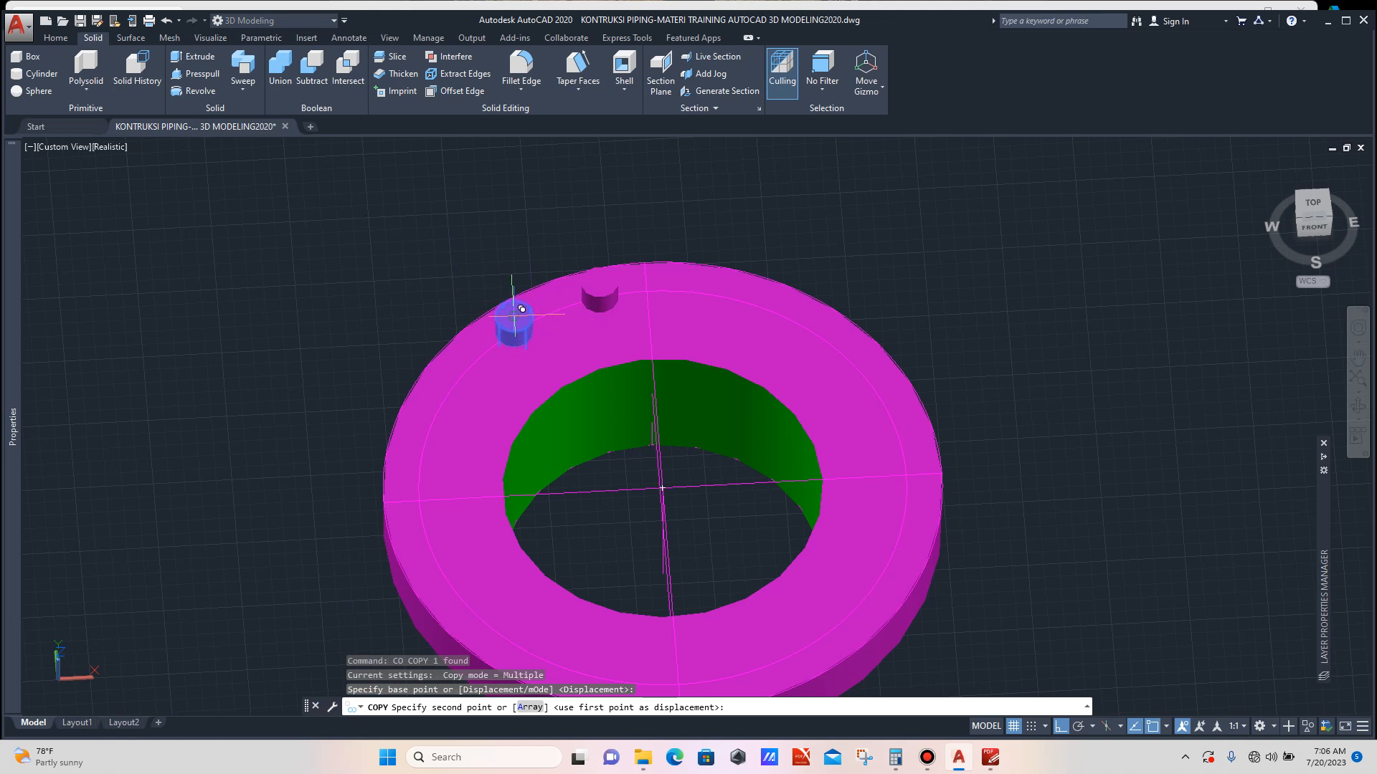
click(513, 315)
key(Escape)
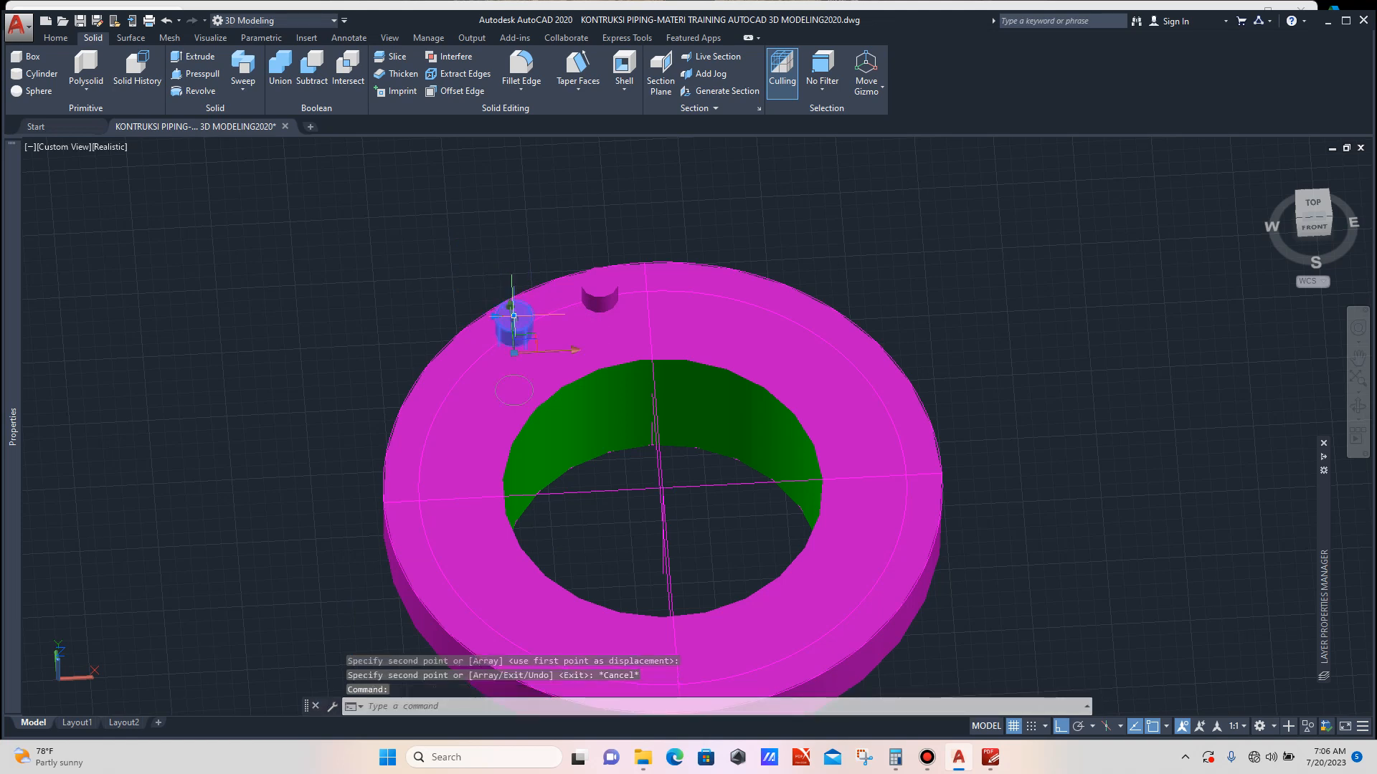
Rotate one of the two coincident cylinders at the second bolt-hole position by 22.5° about the flange centre.
text(ro)
key(Return)
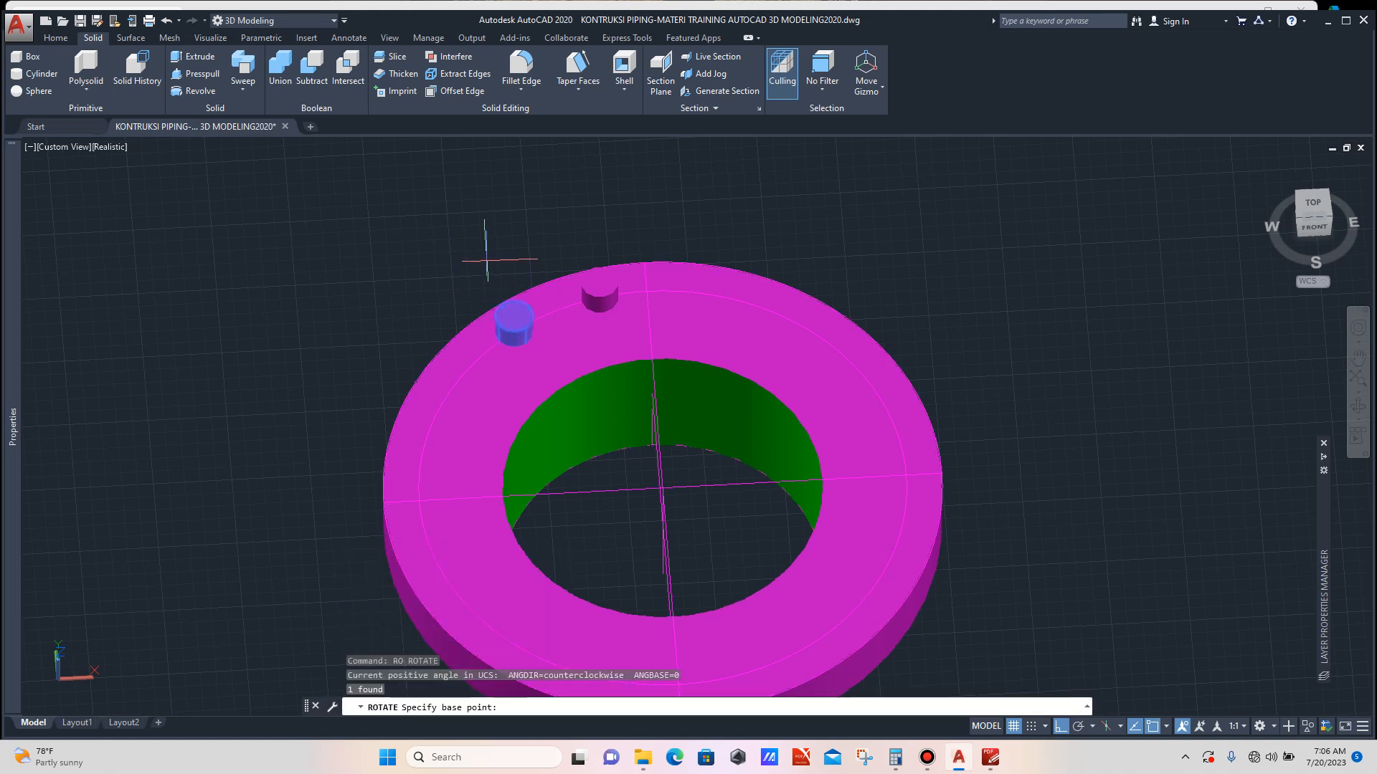
click(663, 489)
text(22.5)
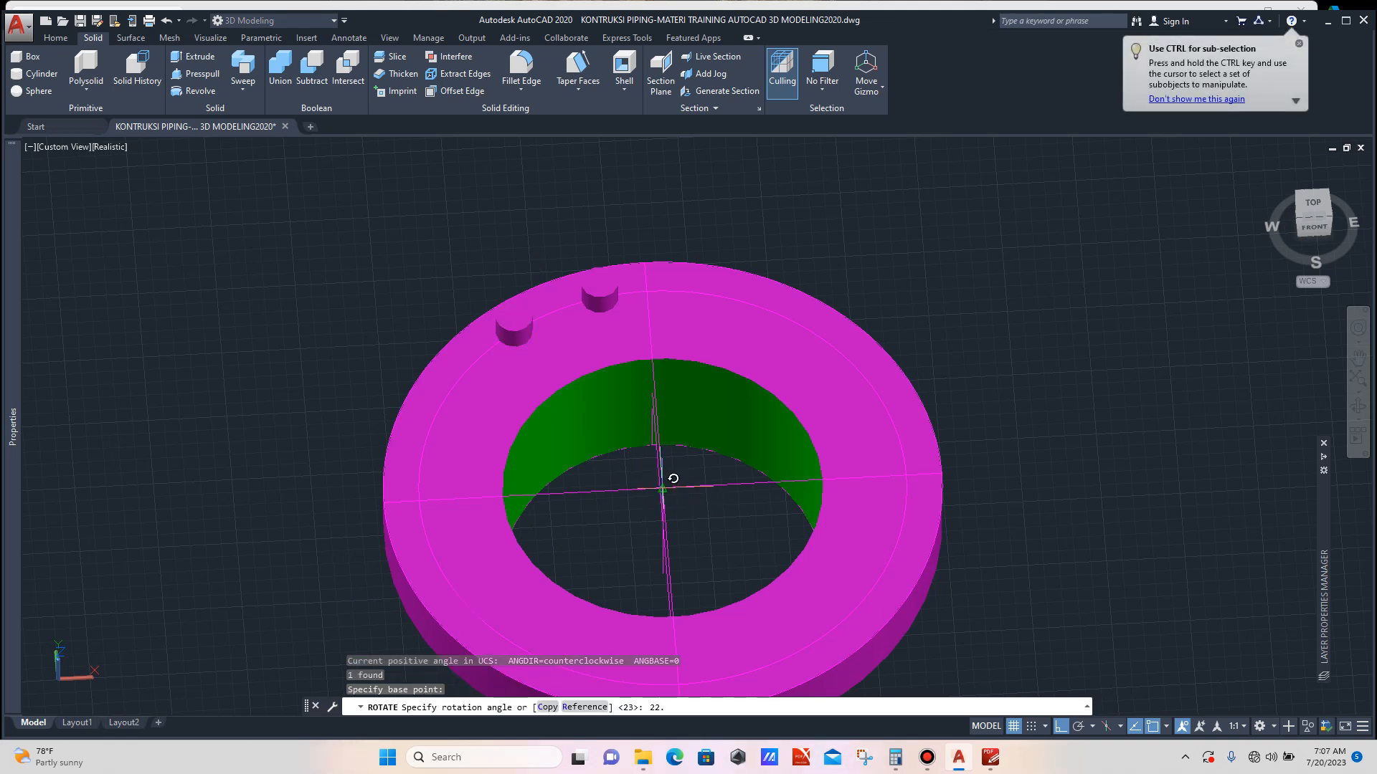
key(Return)
scroll(583, 352, down, 2)
scroll(582, 352, up, 2)
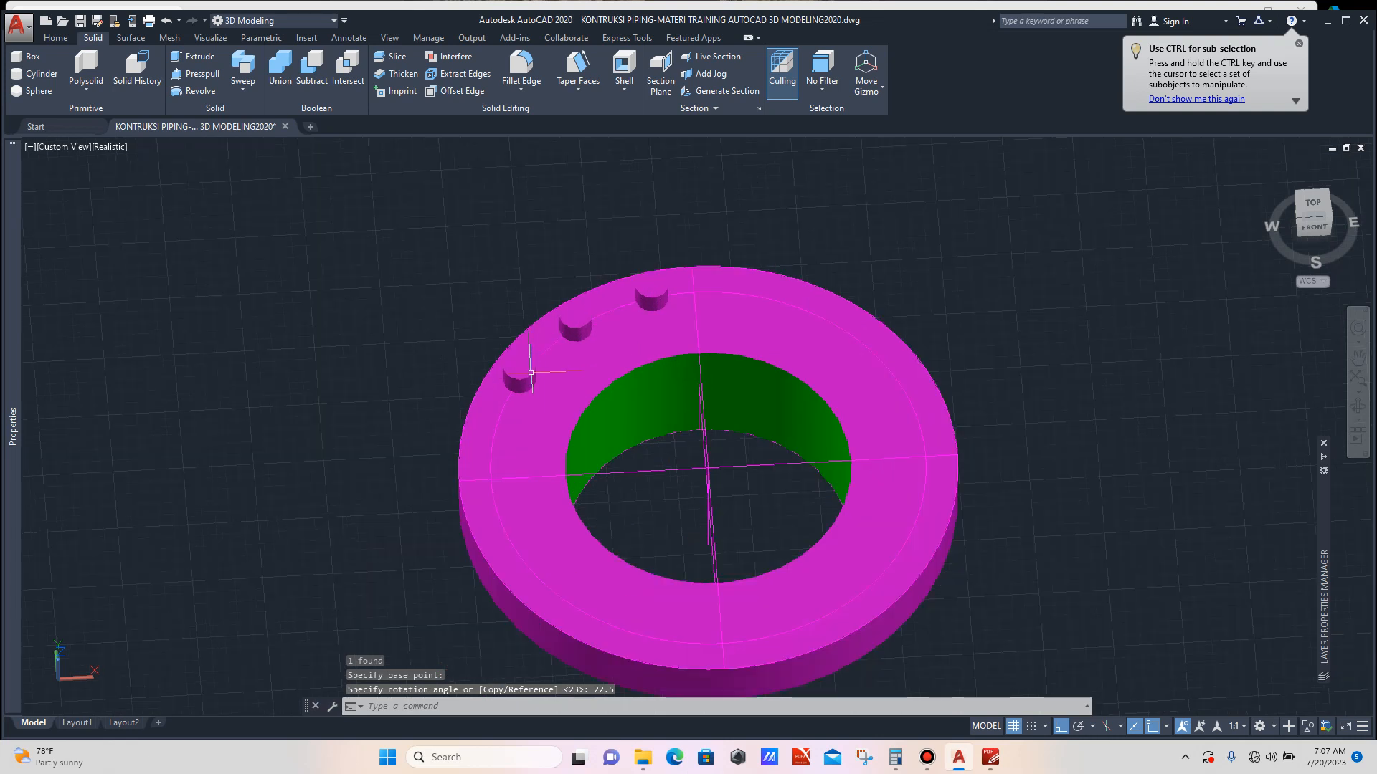
Copy the third bolt-hole cylinder in place, using its top centre as both base point and destination.
scroll(503, 355, up, 3)
click(511, 366)
text(co)
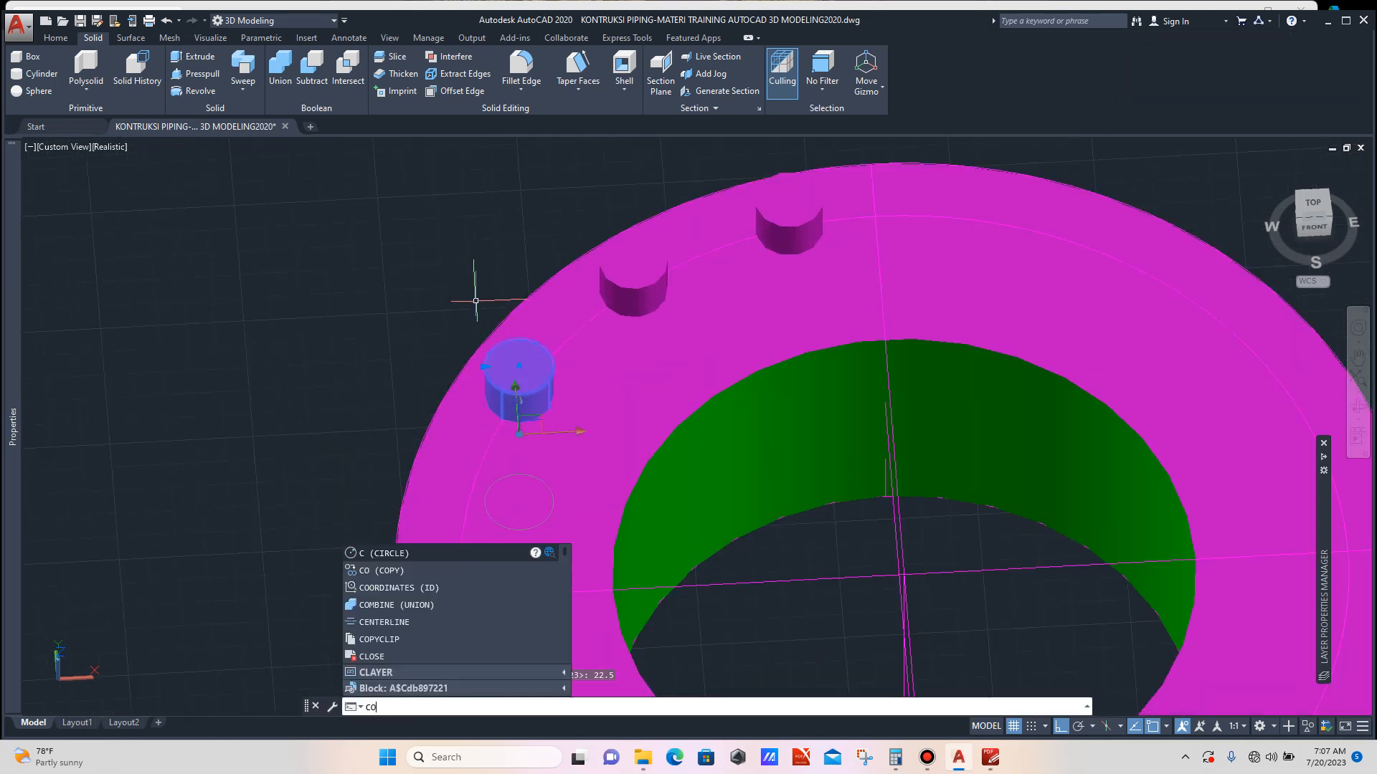
key(Return)
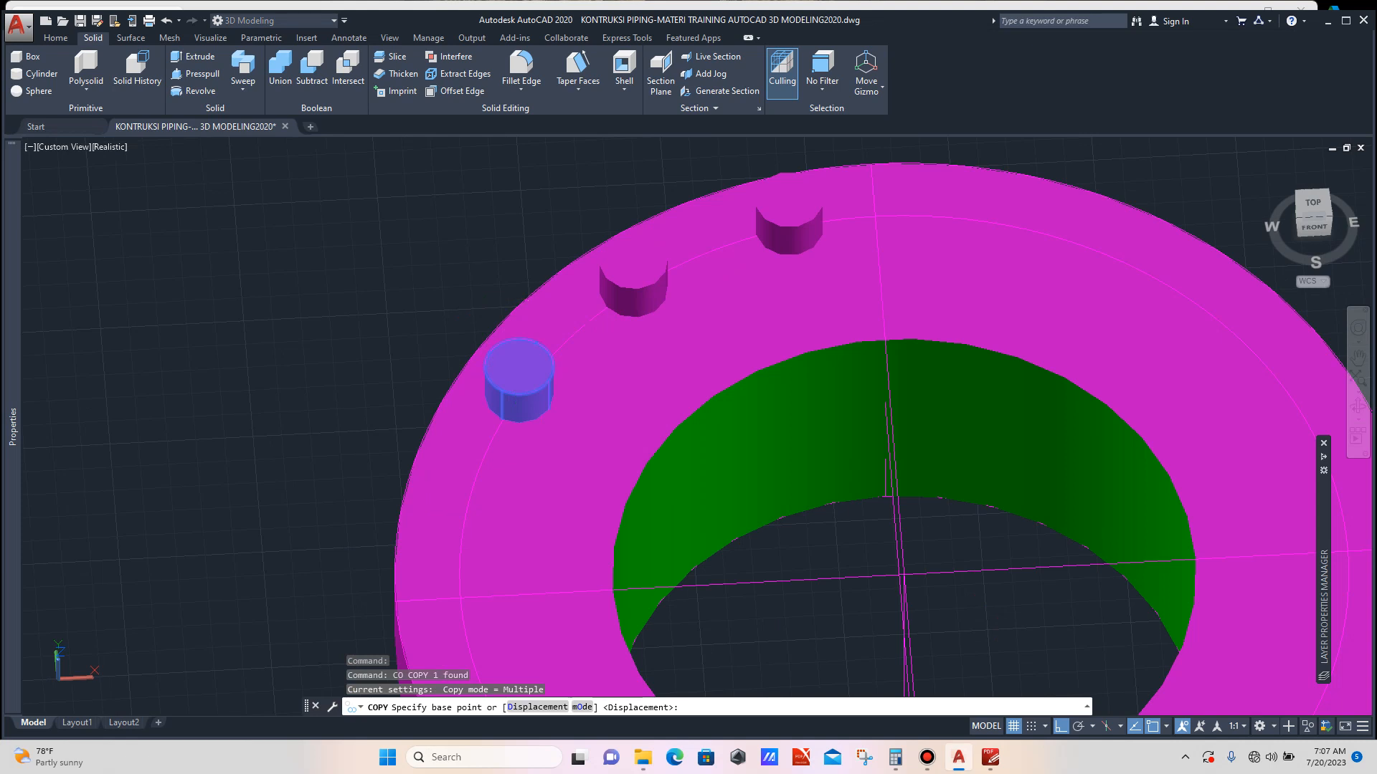
click(518, 367)
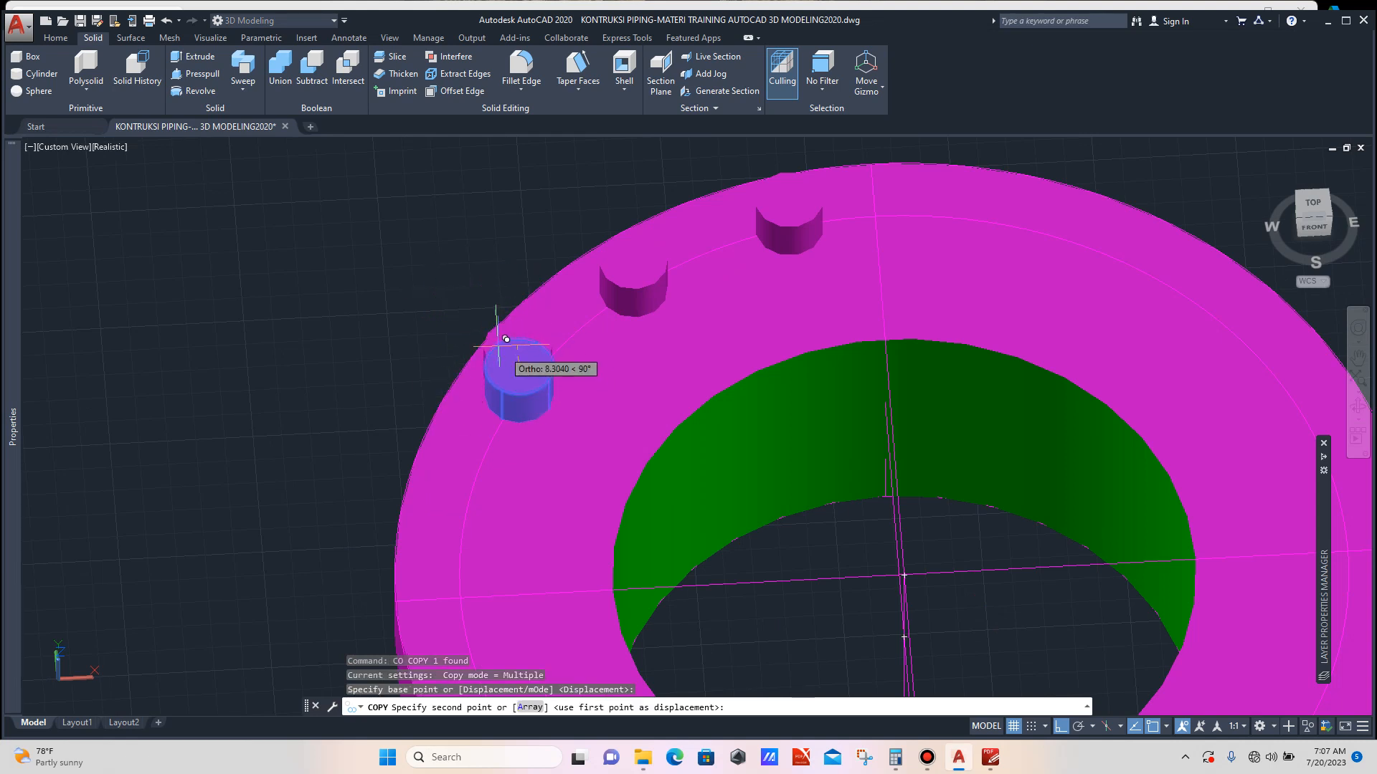
click(519, 363)
key(Escape)
scroll(518, 363, down, 4)
scroll(537, 289, up, 5)
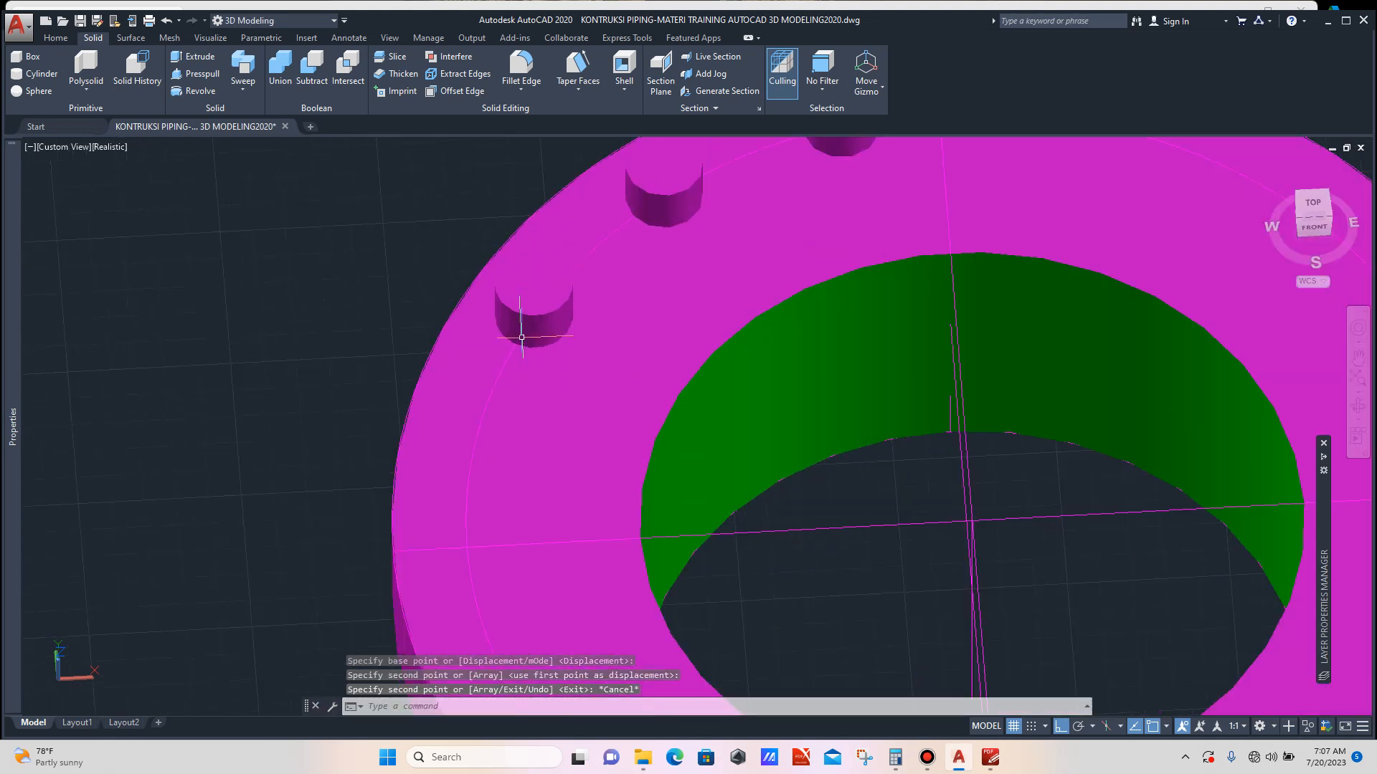
Rotate one of the two coincident cylinders at the third bolt-hole position by 22.5° about the flange centre.
click(538, 289)
scroll(487, 280, down, 4)
text(RO)
key(Return)
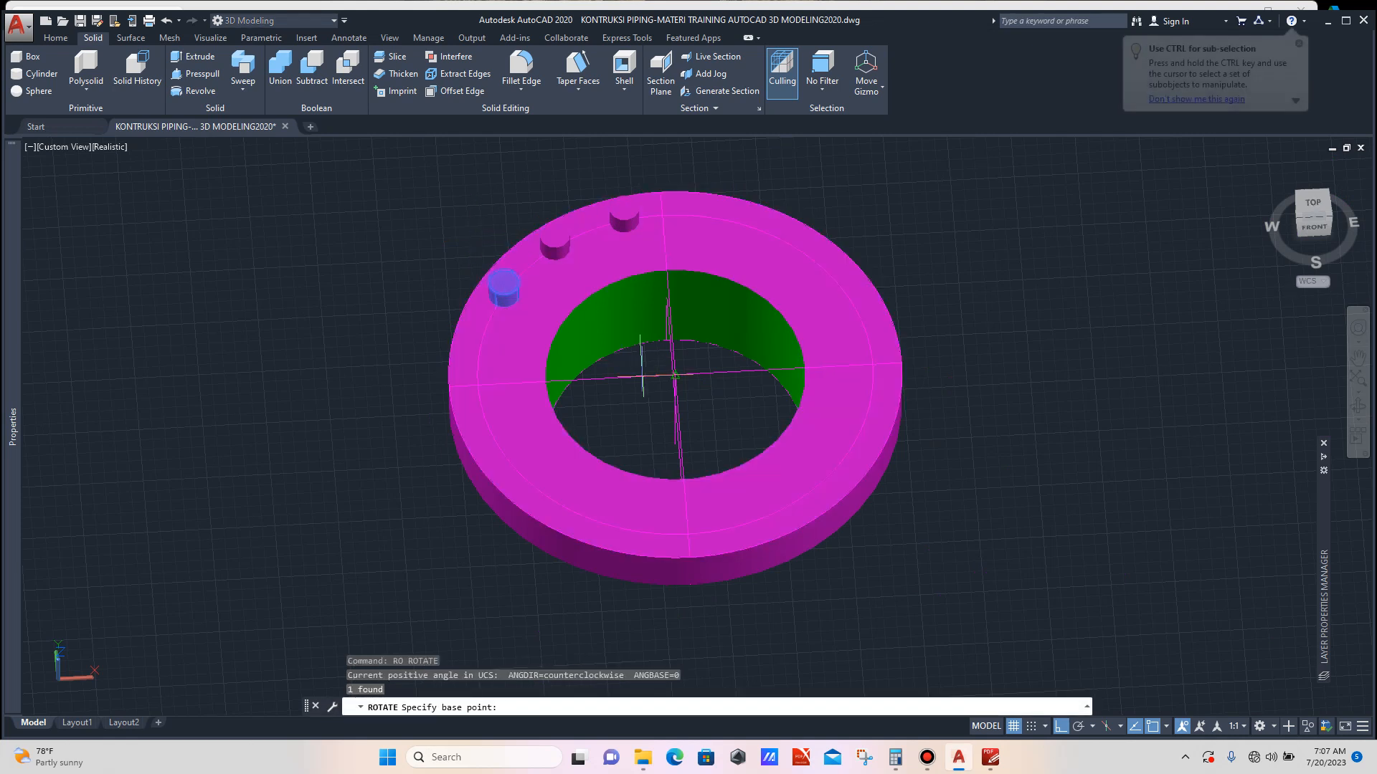
click(675, 373)
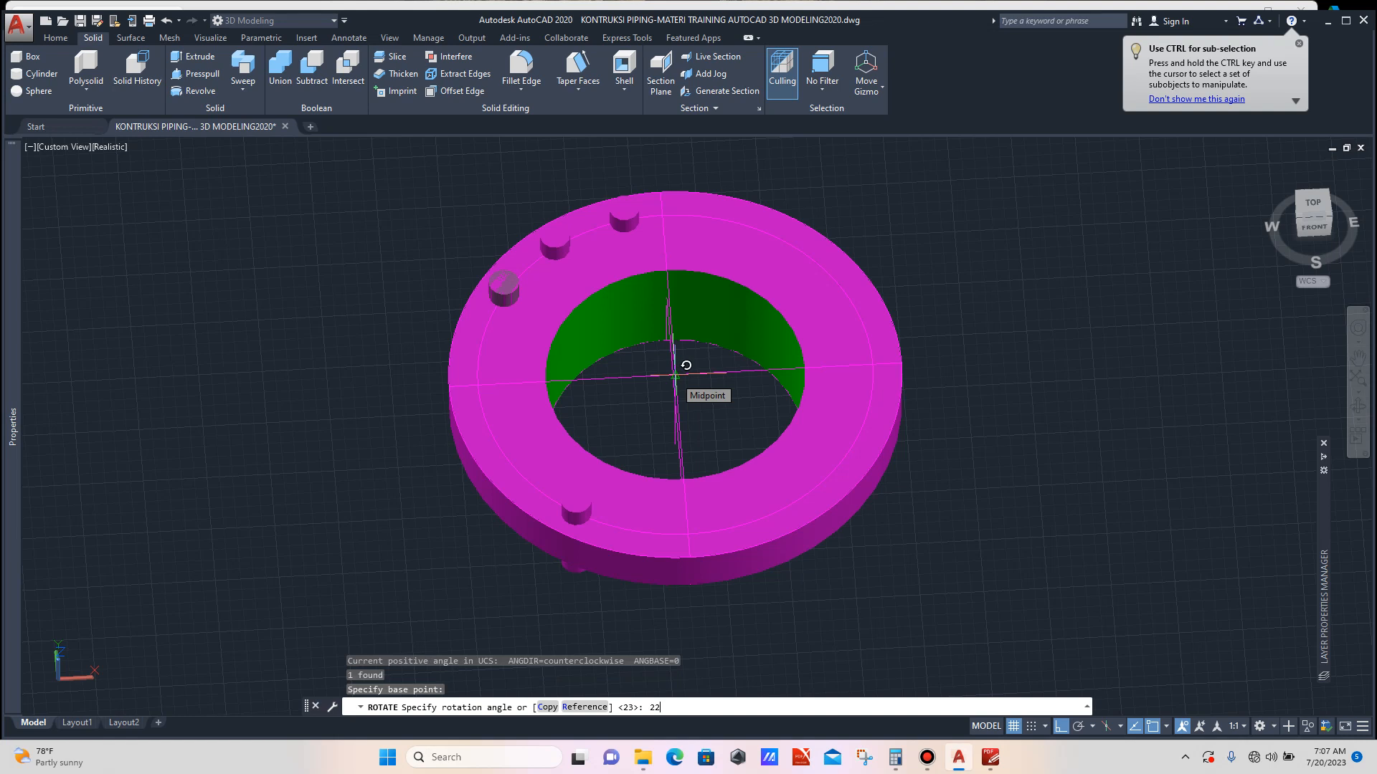
key(Return)
scroll(614, 330, down, 4)
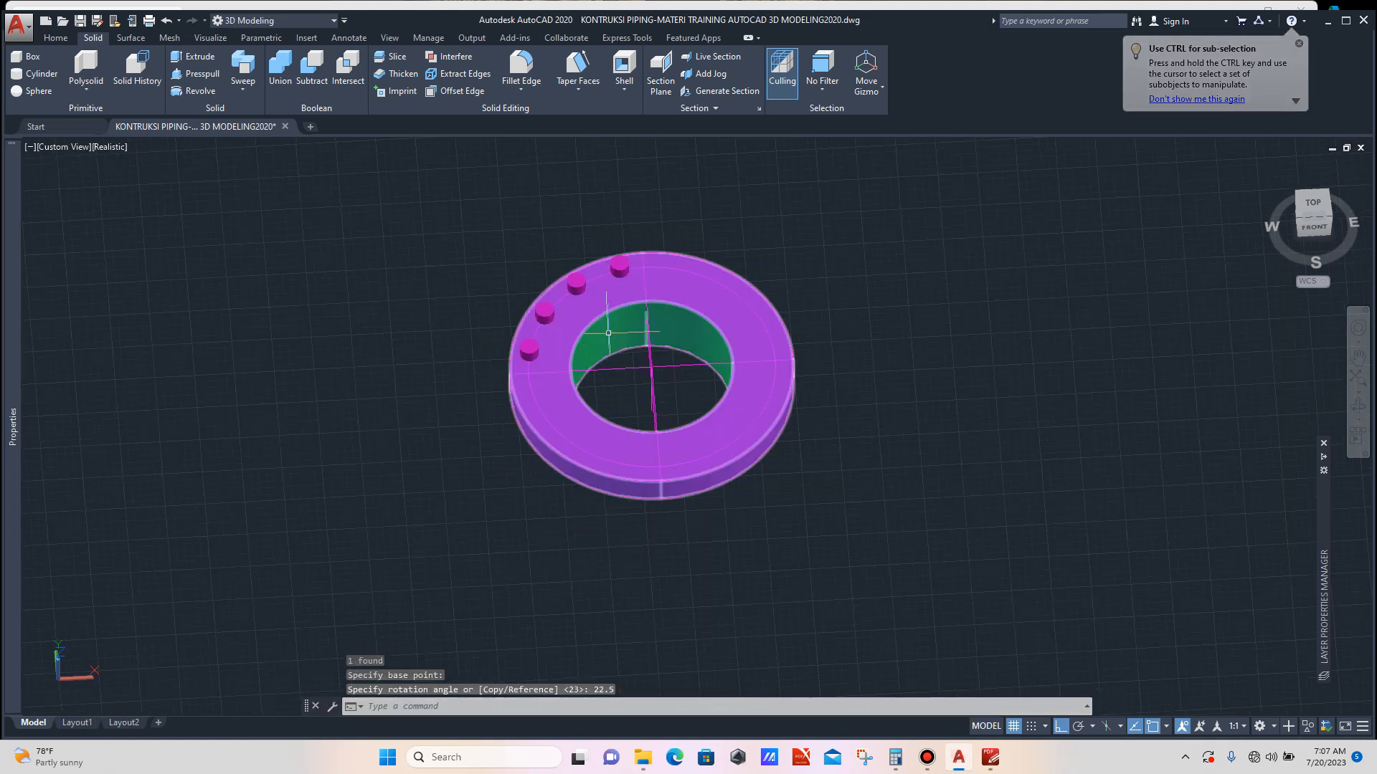
scroll(592, 291, up, 3)
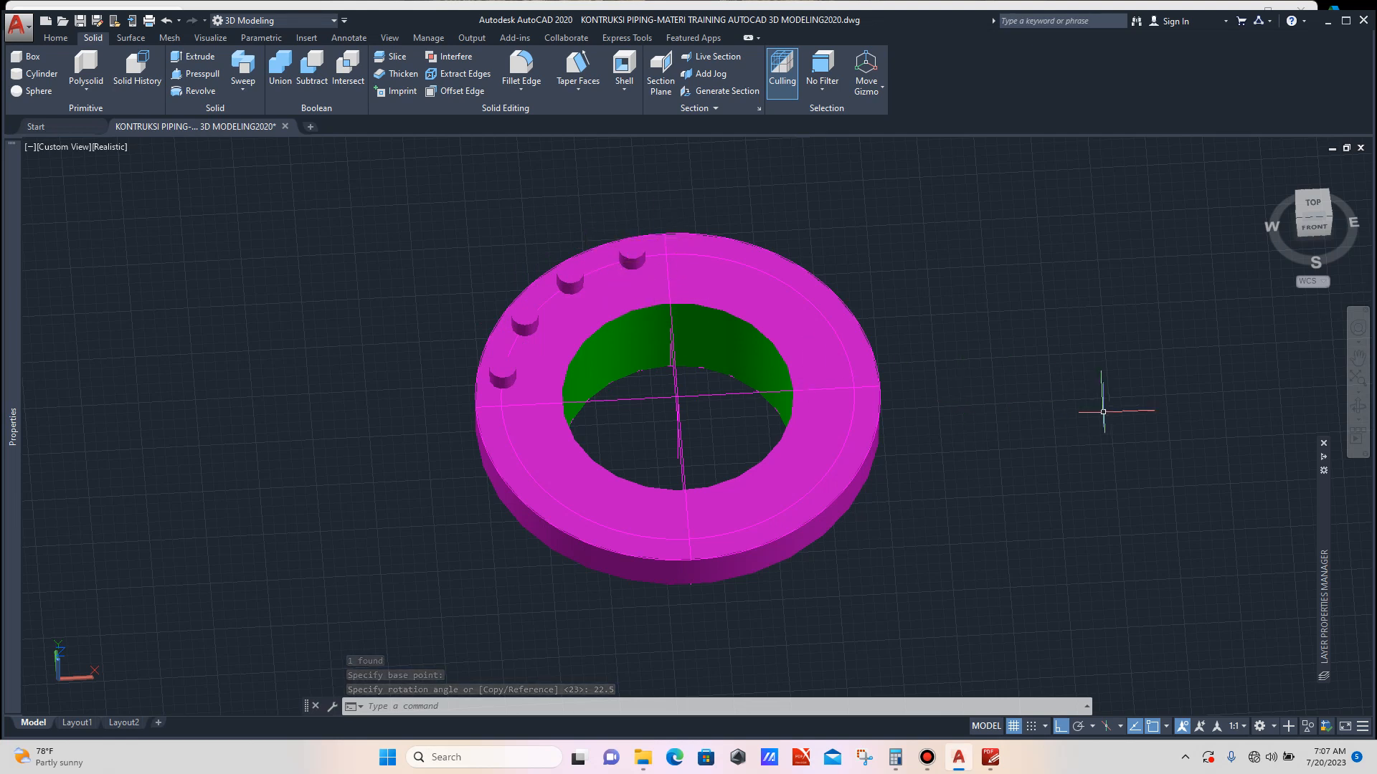
Change the colour of all four bolt-hole cylinders to Yellow.
click(1358, 407)
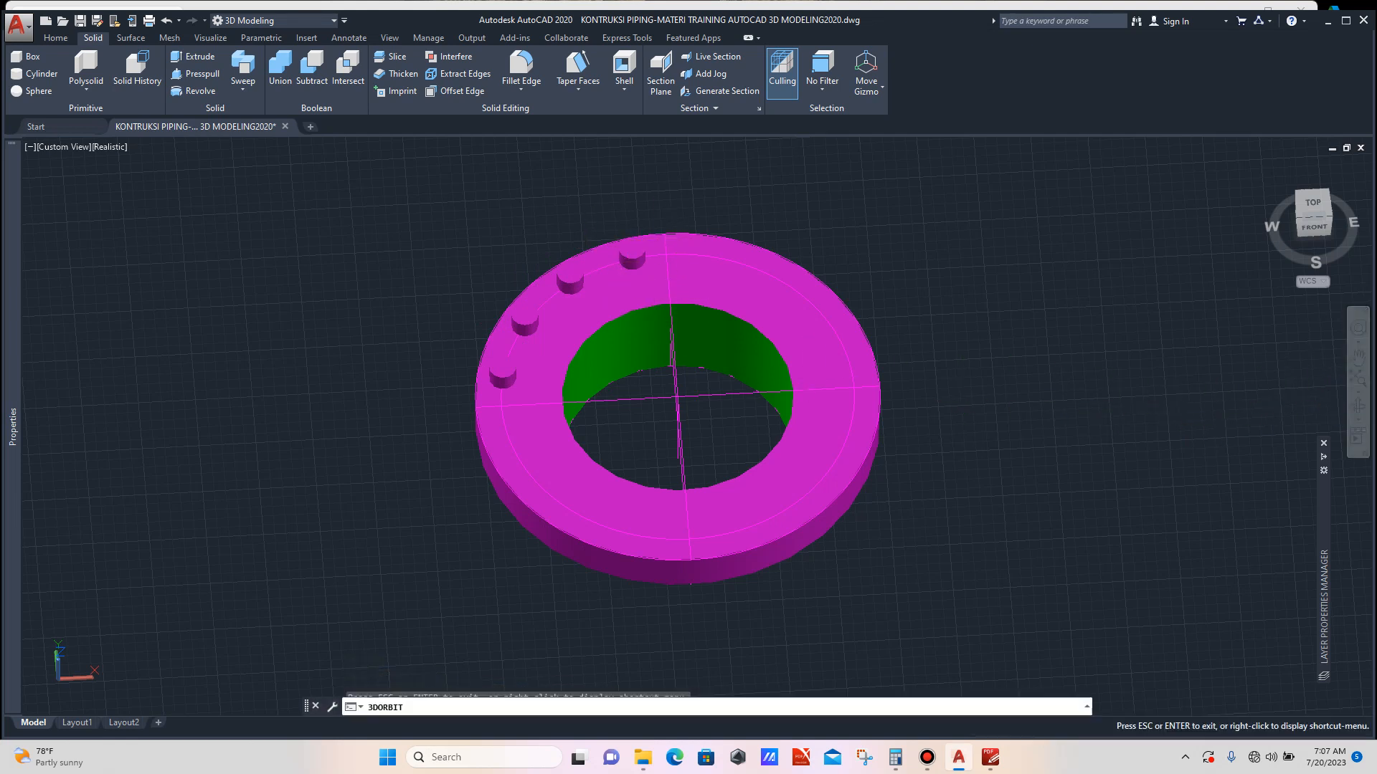
drag(608, 386, 648, 386)
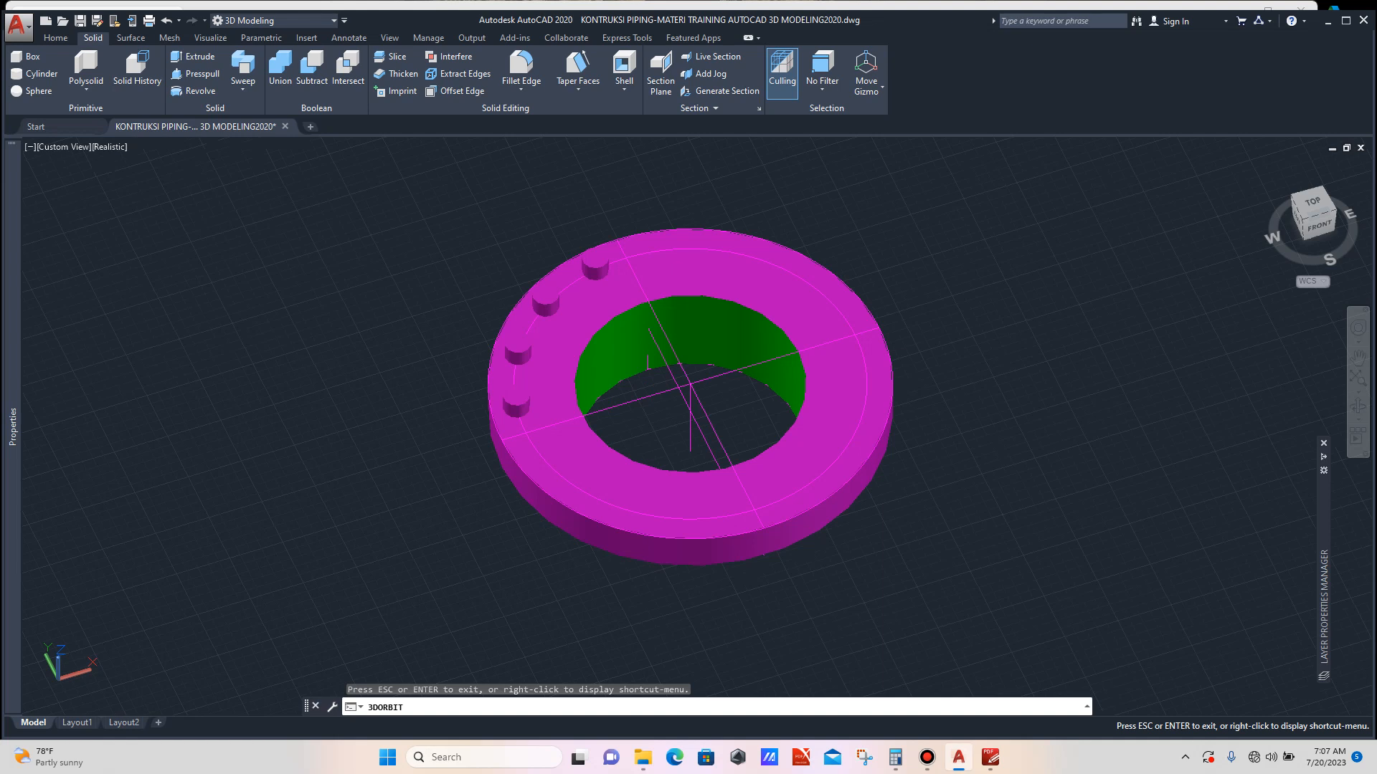
key(Escape)
scroll(598, 332, up, 2)
click(604, 257)
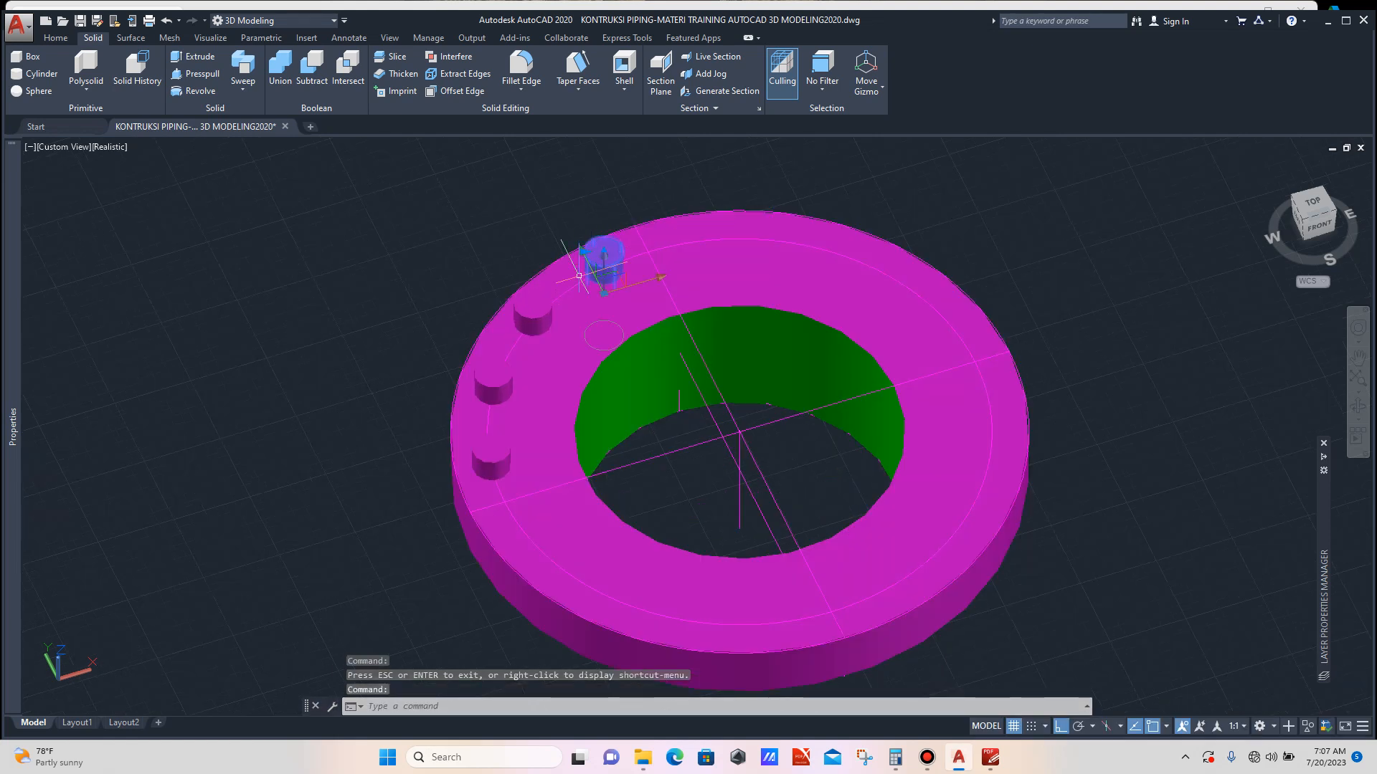
click(532, 310)
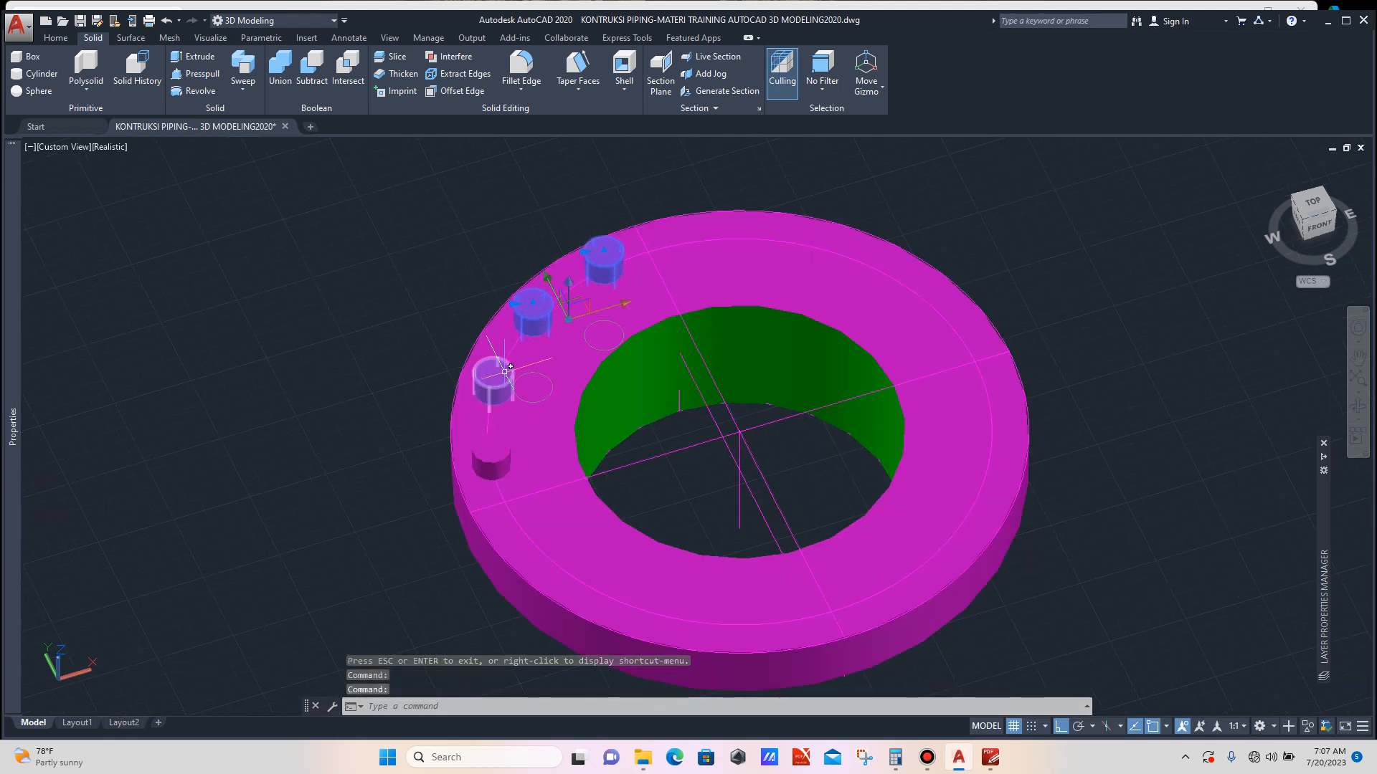
click(495, 381)
click(495, 445)
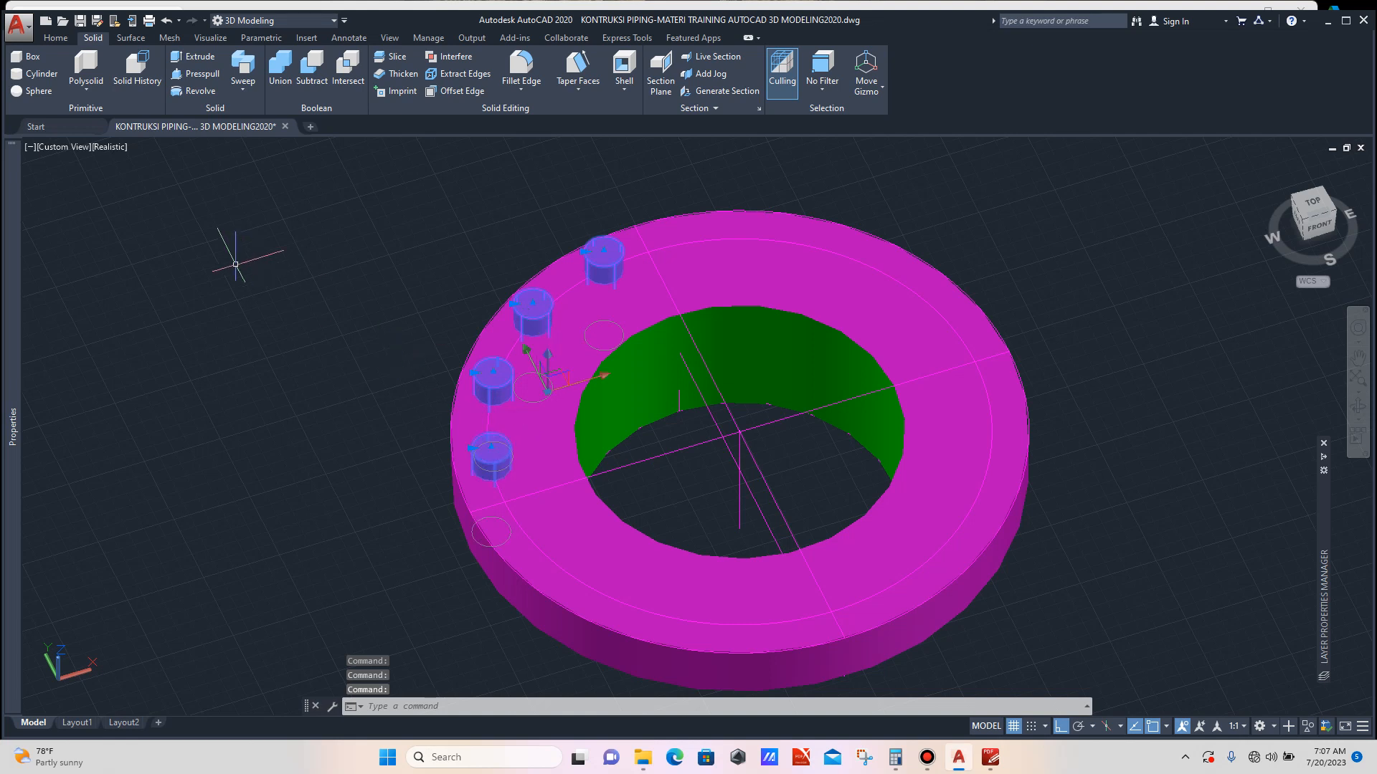
mouse_move(12, 215)
click(190, 188)
click(190, 188)
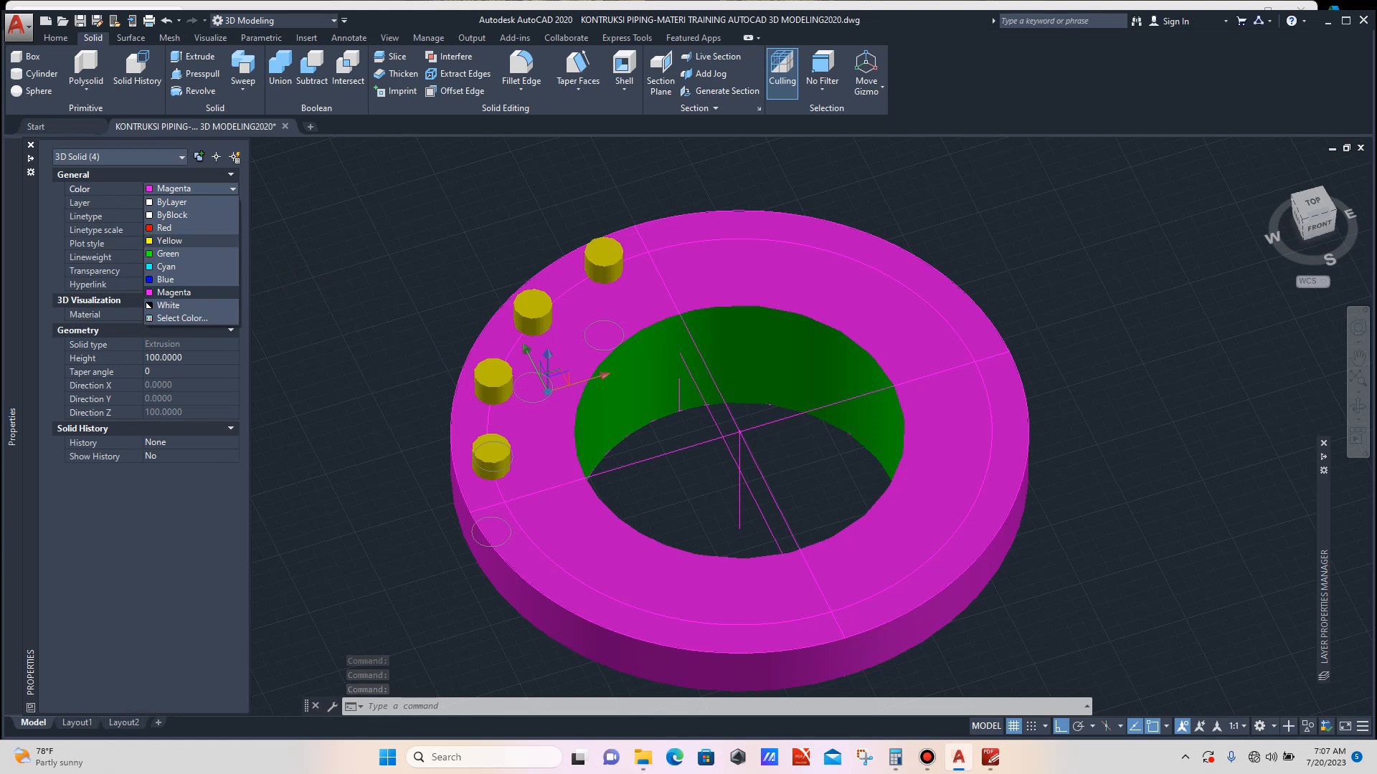
click(169, 240)
key(Escape)
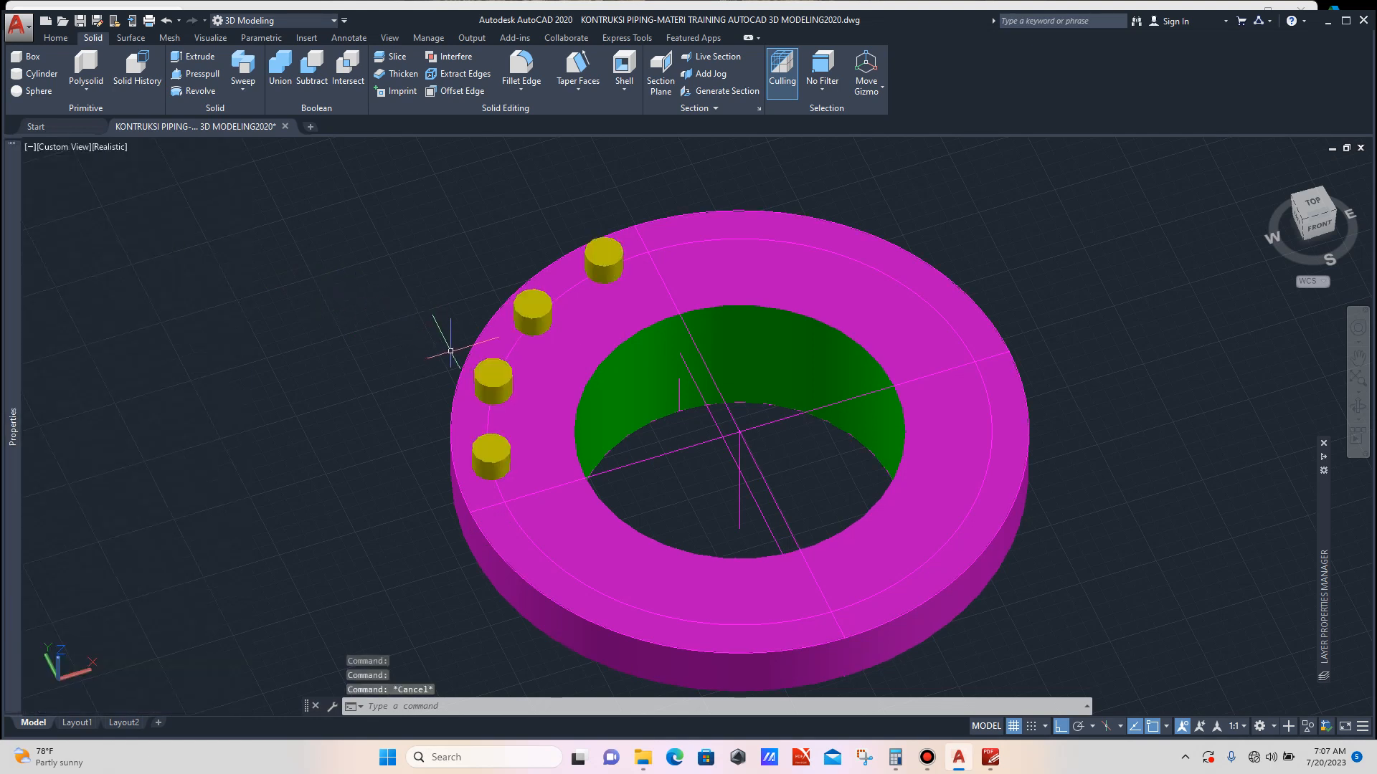
Mirror the four yellow cylinders in 3D across the vertical plane through the flange's Y-axis centre line, keeping the originals.
click(491, 455)
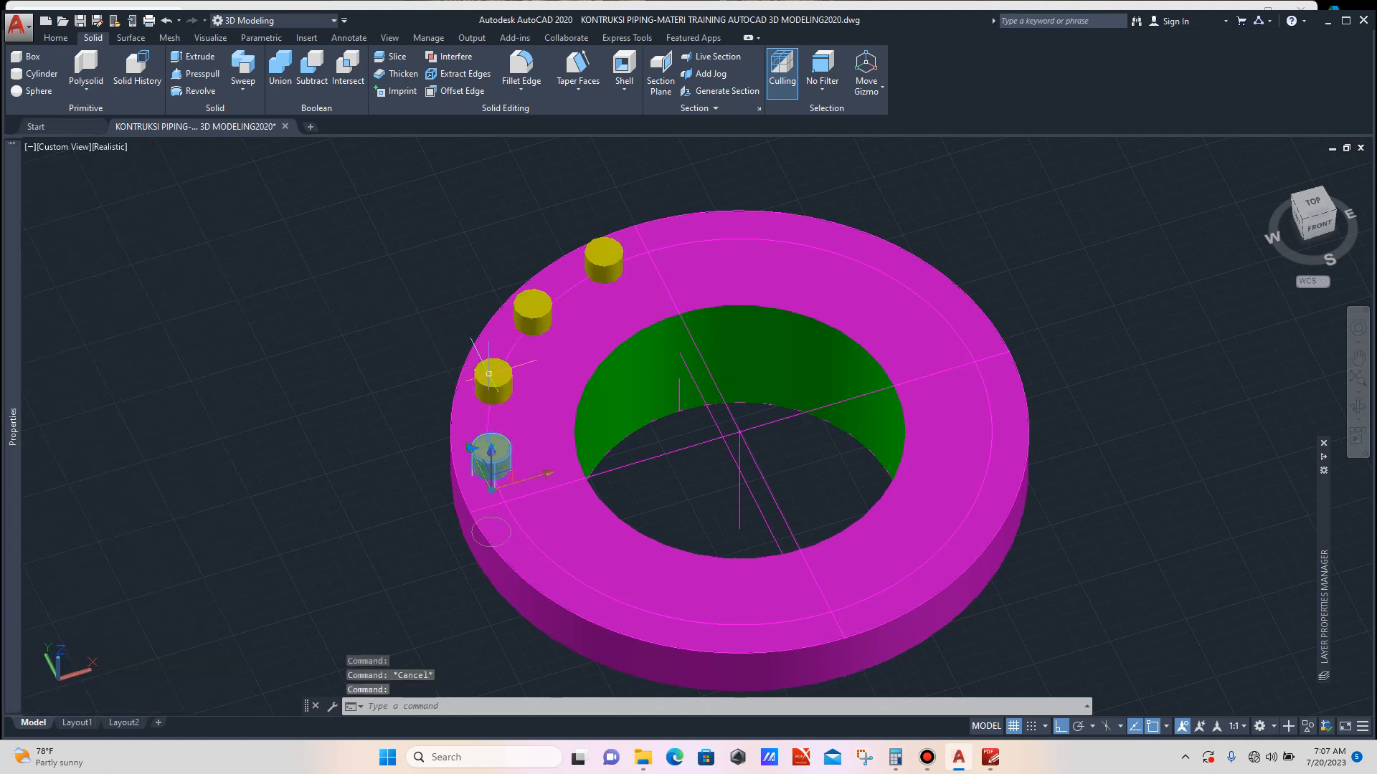
click(488, 374)
click(523, 319)
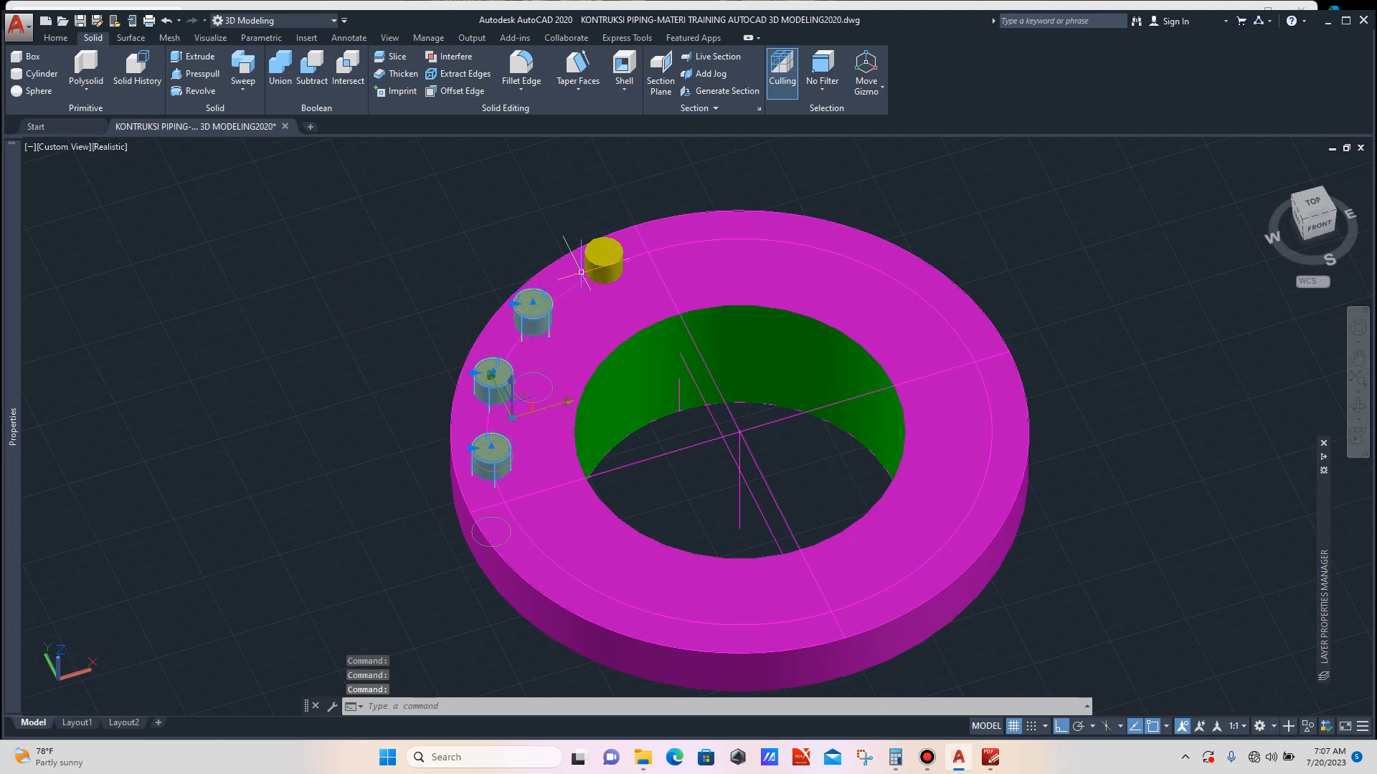
click(607, 257)
scroll(501, 375, down, 2)
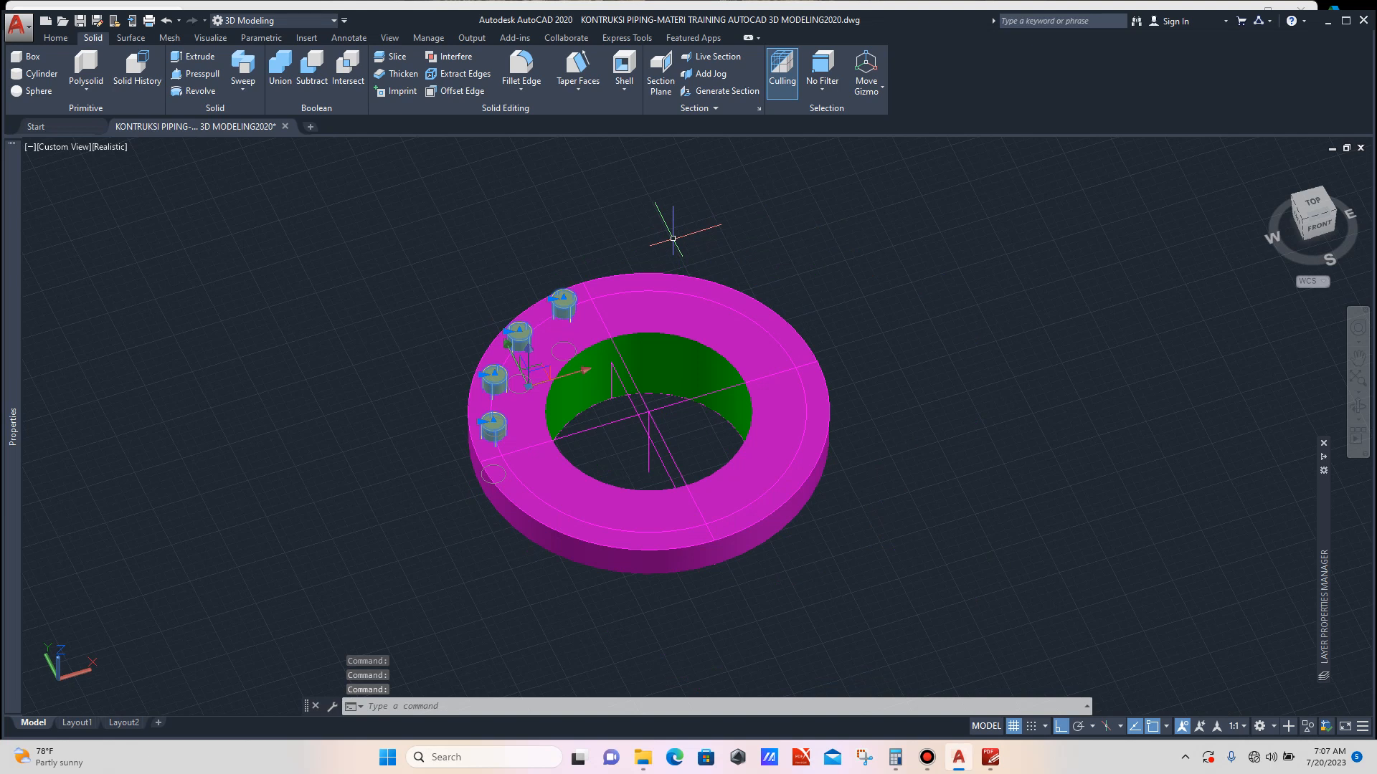
text(MI)
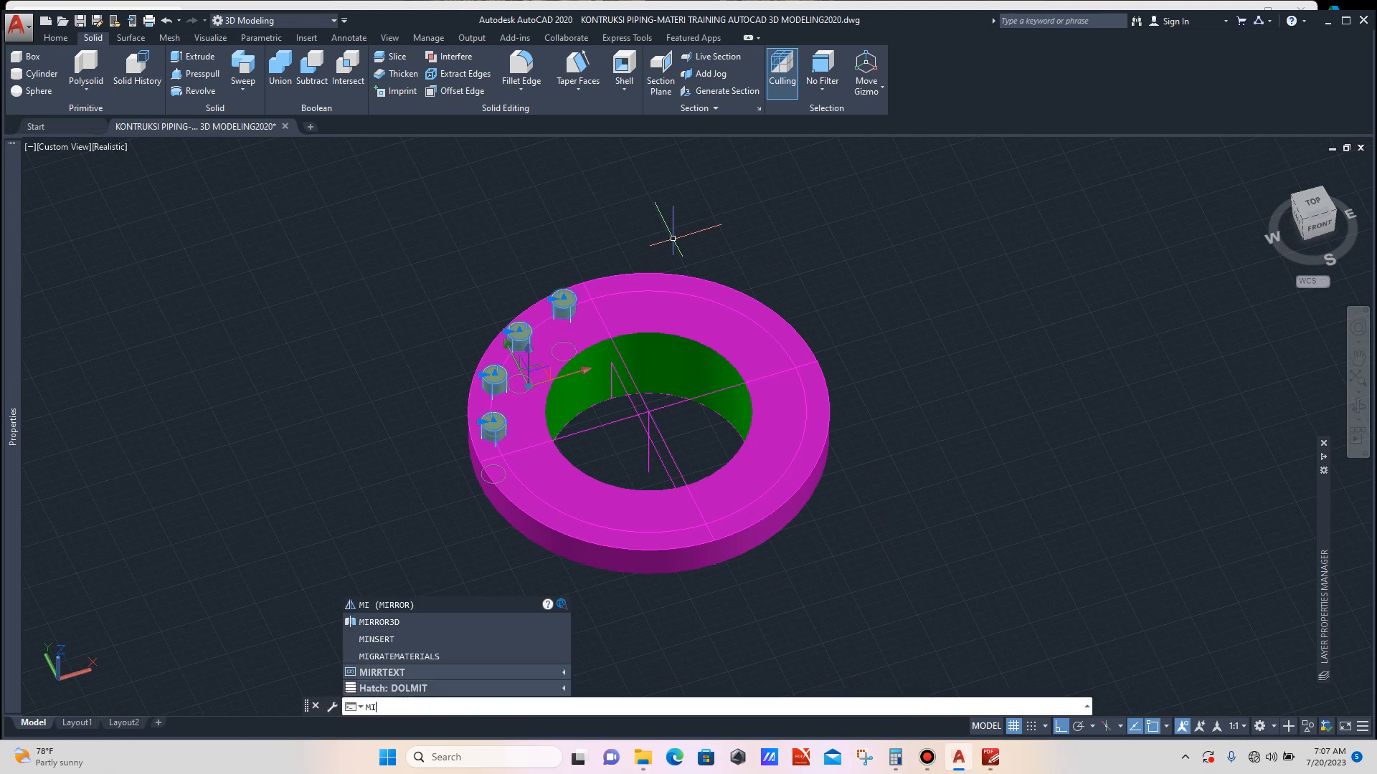
key(Down)
key(Return)
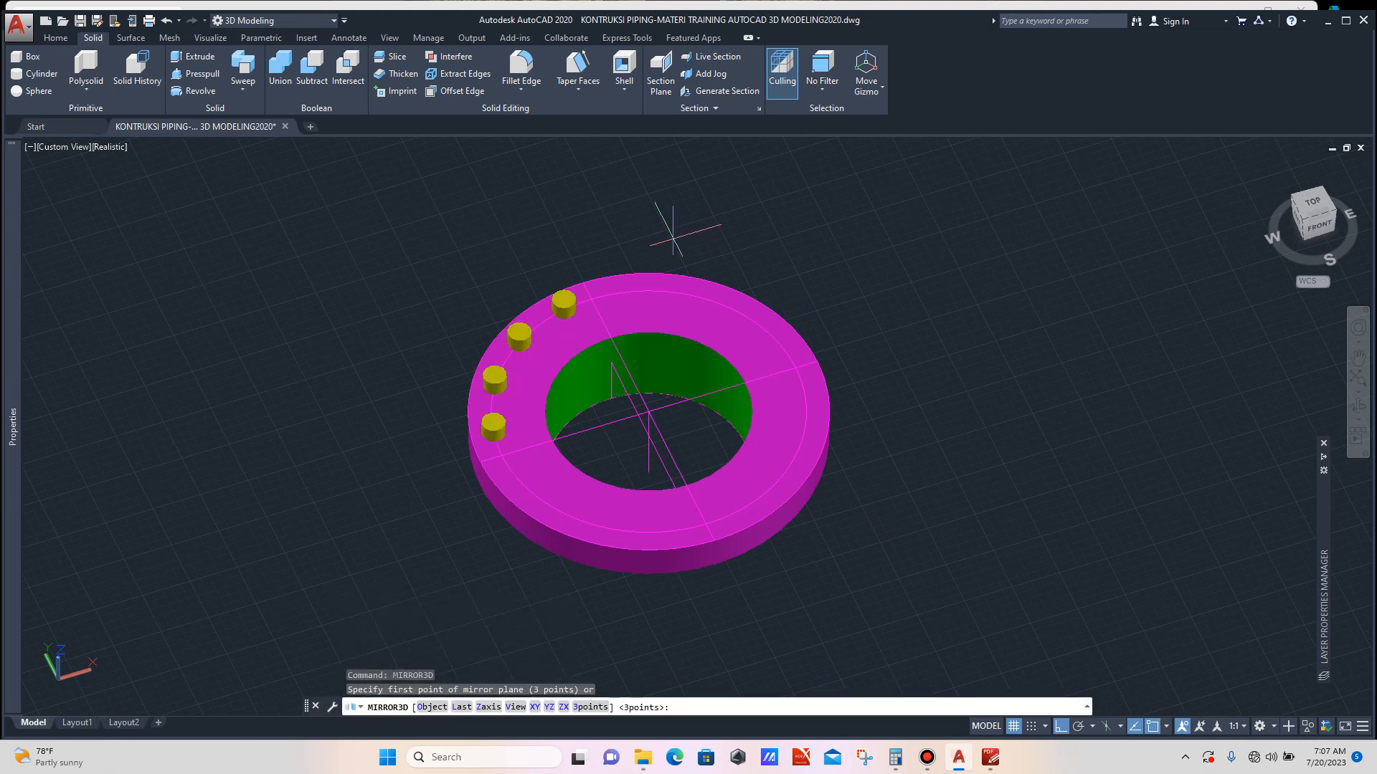
click(582, 282)
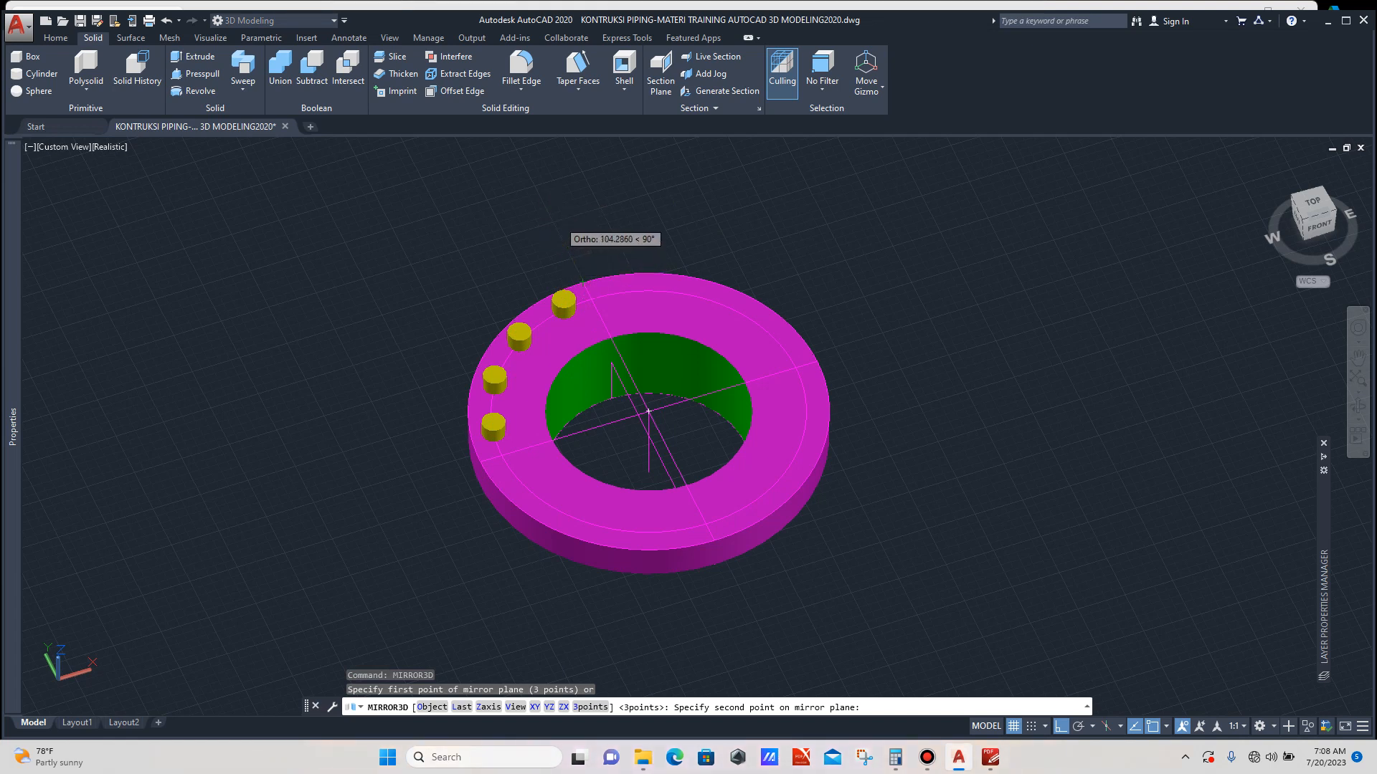
click(555, 212)
click(557, 170)
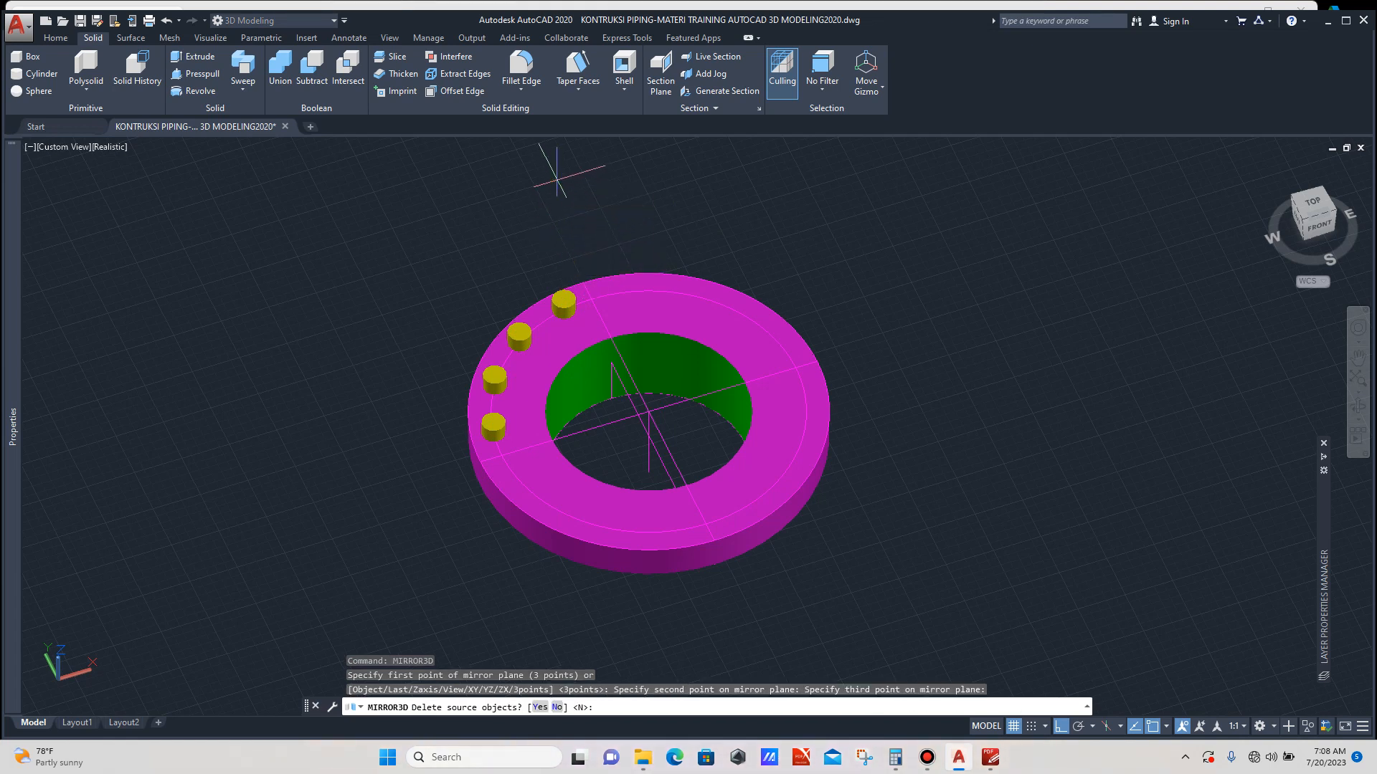
key(Return)
scroll(763, 340, up, 2)
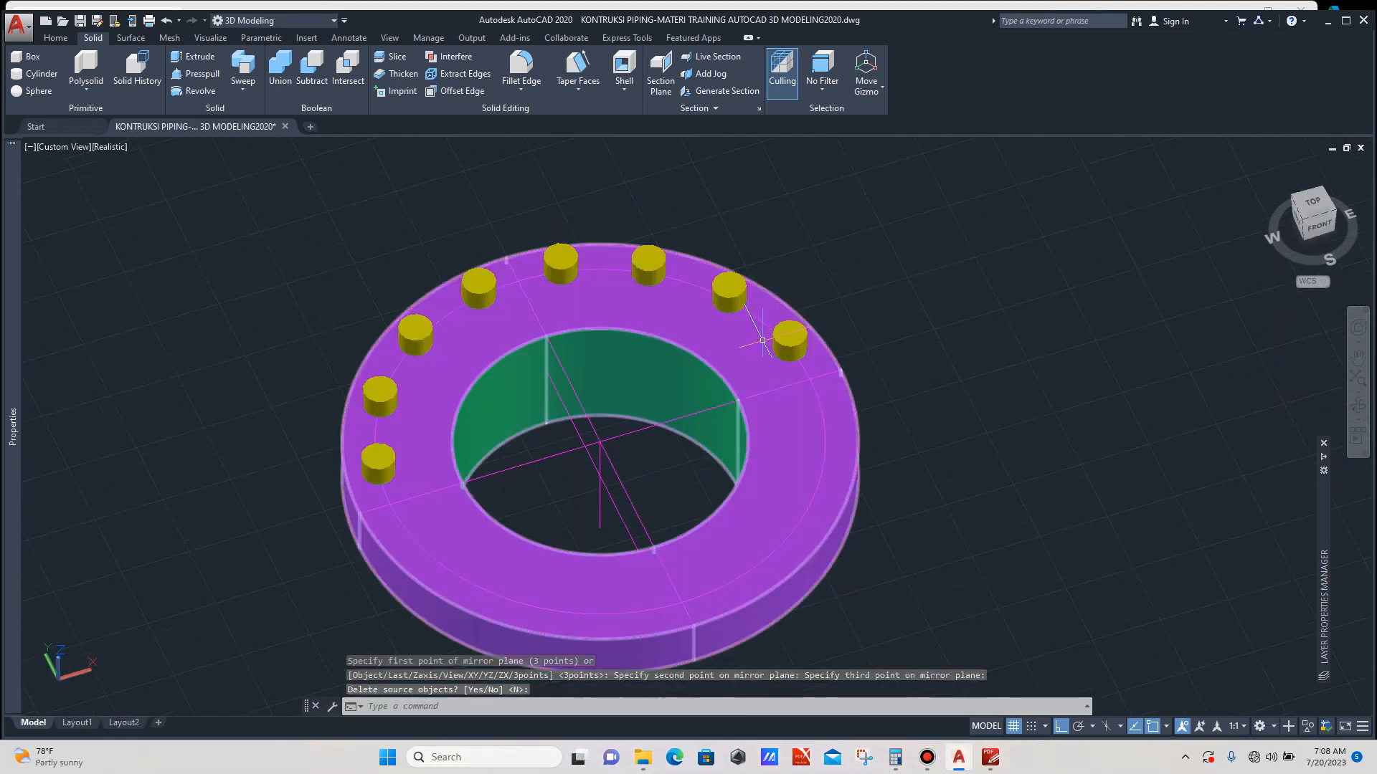
Mirror all eight yellow cylinders in 3D across the vertical plane through the flange's X-axis centre line, keeping the originals.
key(Return)
click(785, 336)
click(738, 287)
click(649, 260)
click(564, 252)
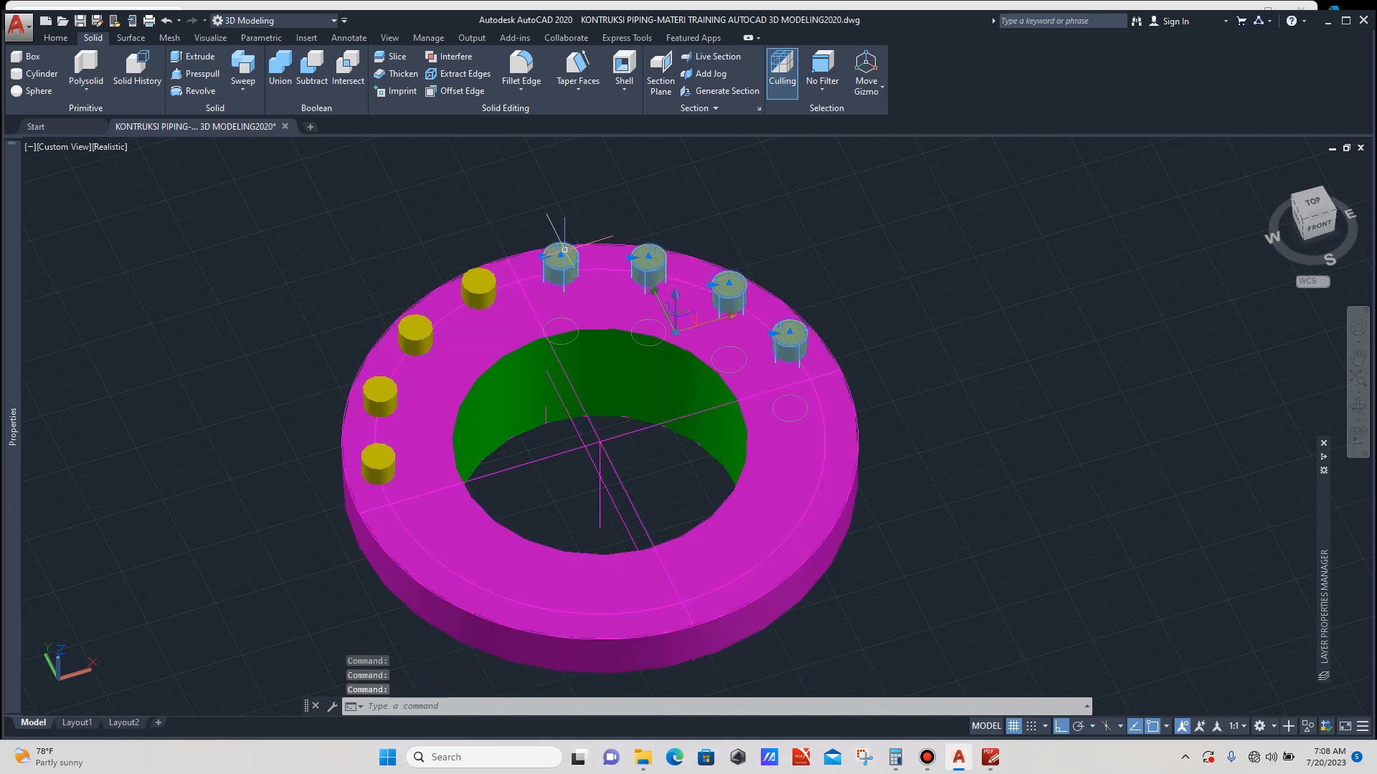
click(479, 281)
click(416, 327)
click(382, 395)
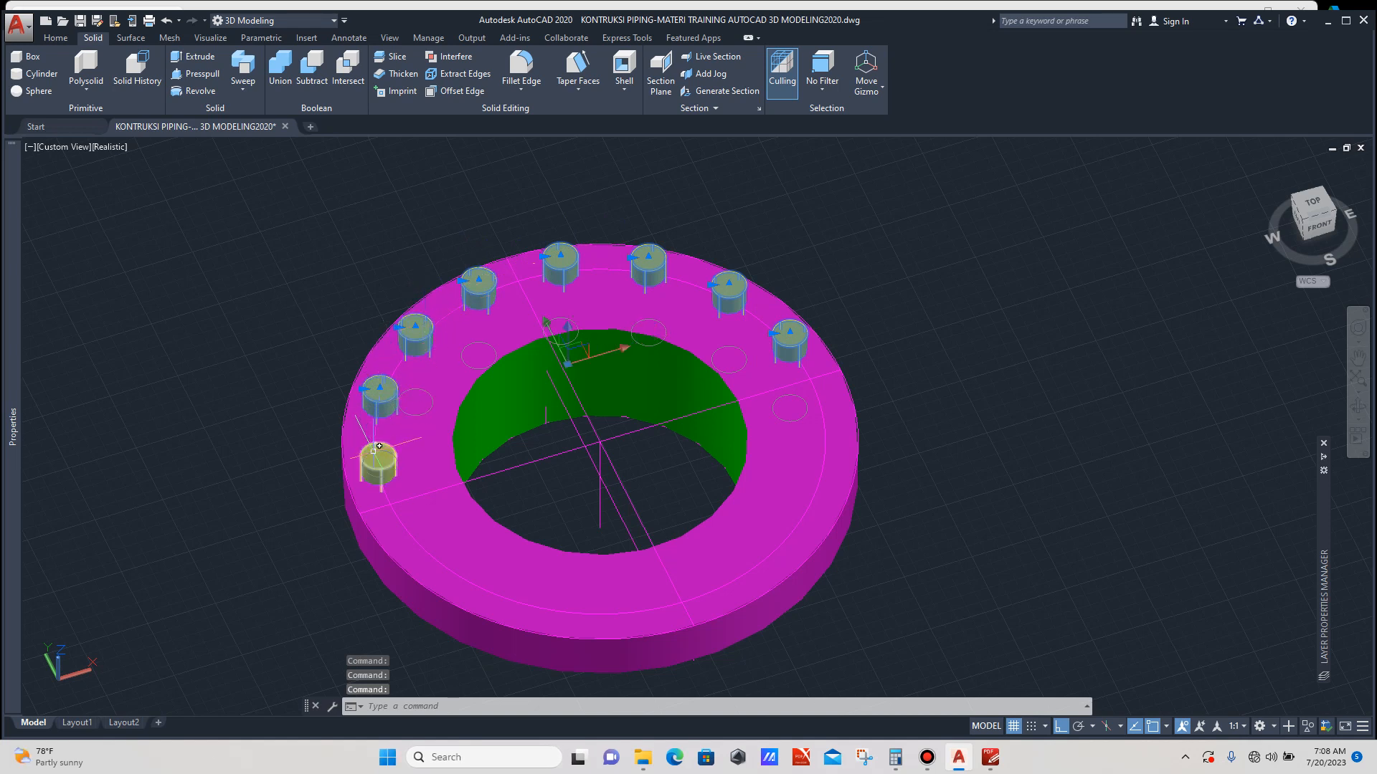
click(382, 453)
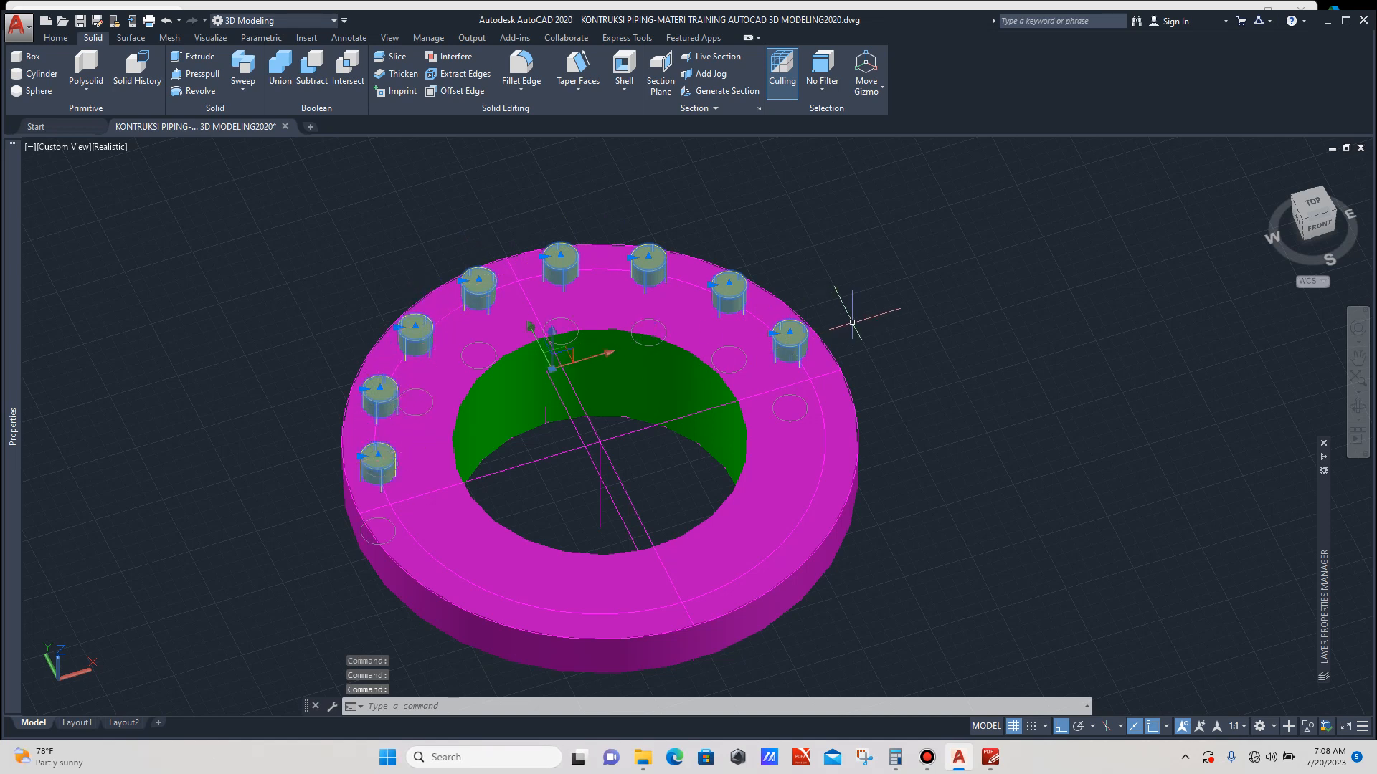
text(MI)
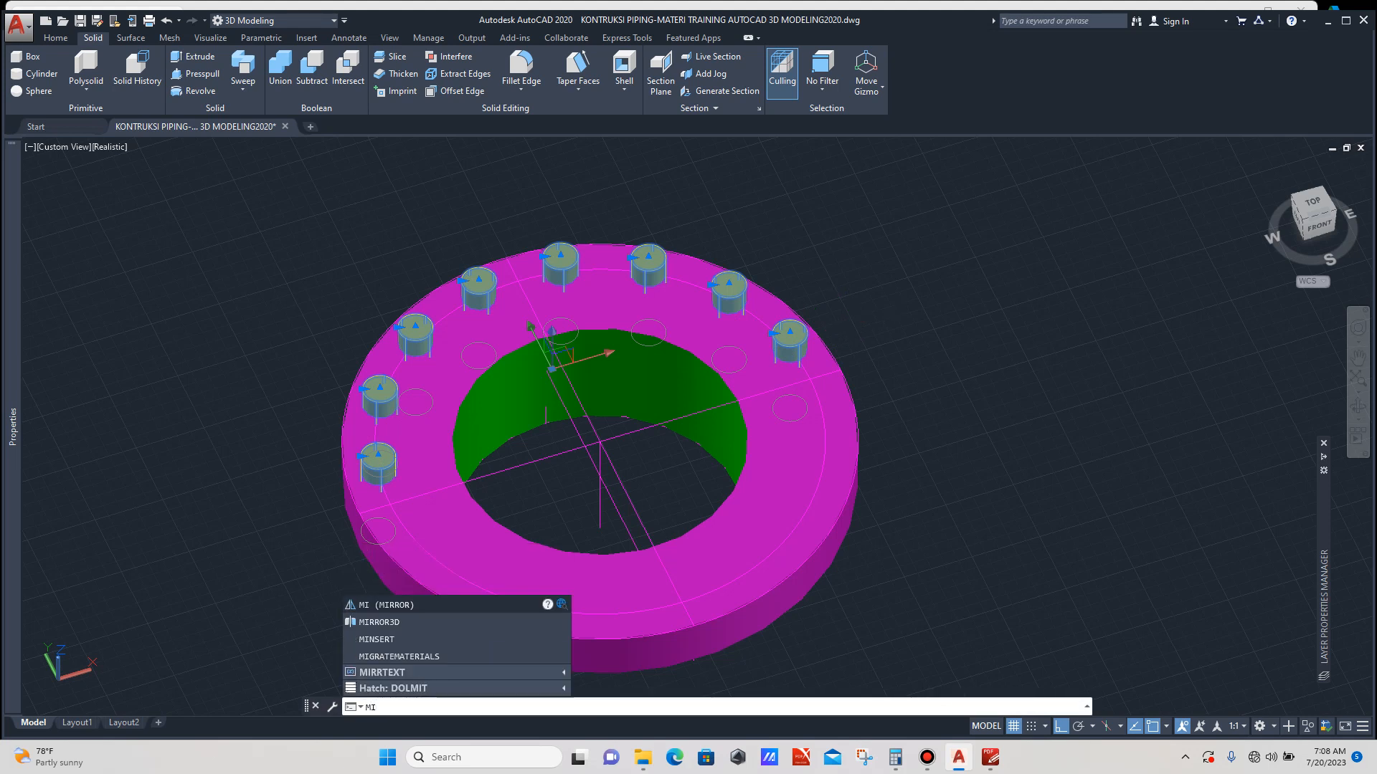
key(Down)
key(Return)
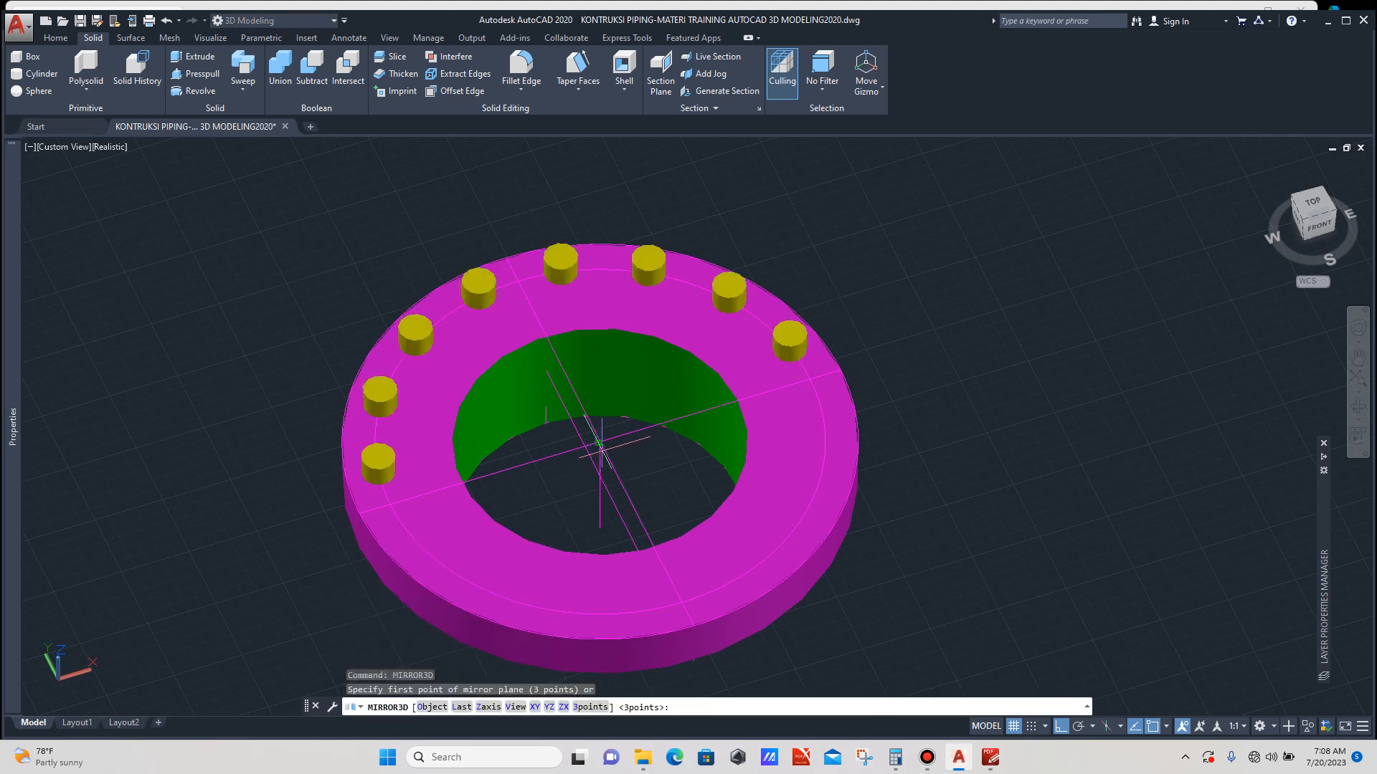
click(600, 443)
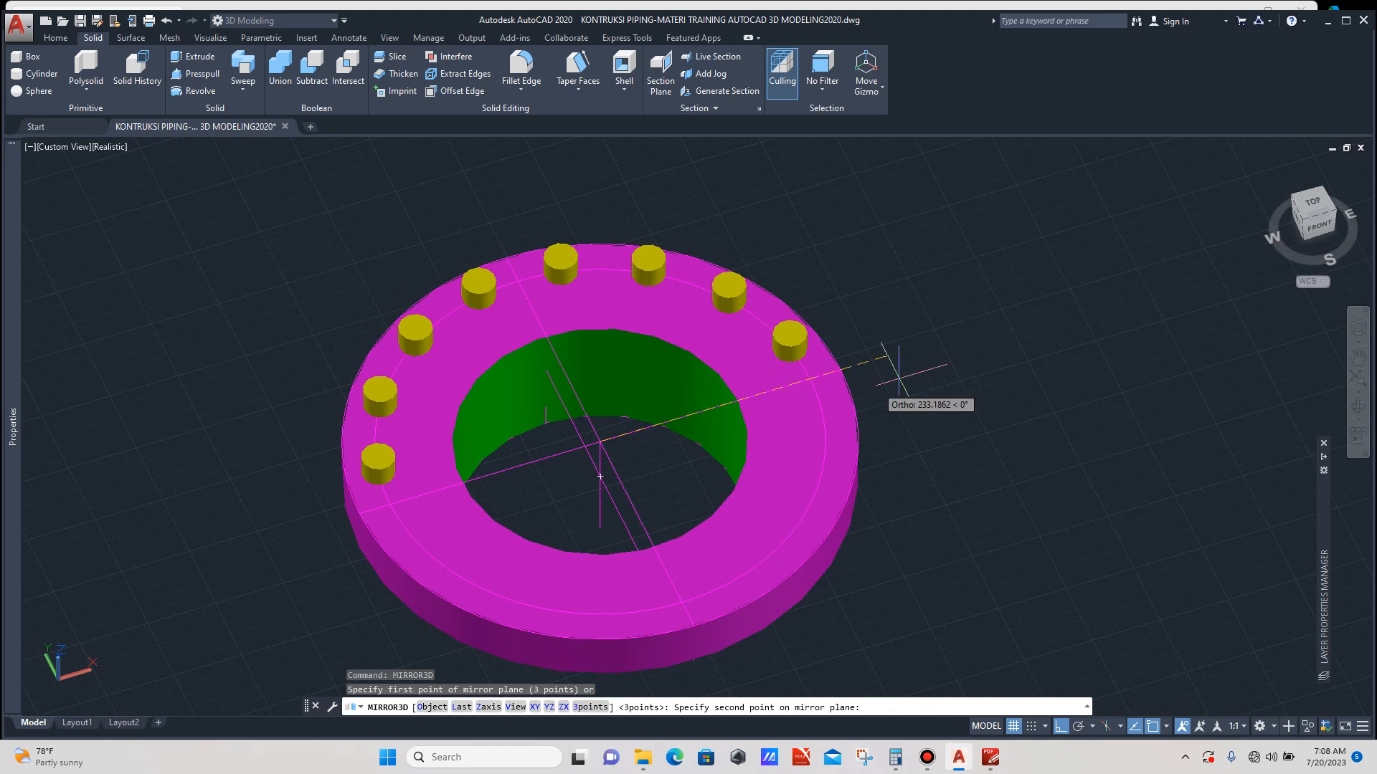
click(975, 343)
click(968, 264)
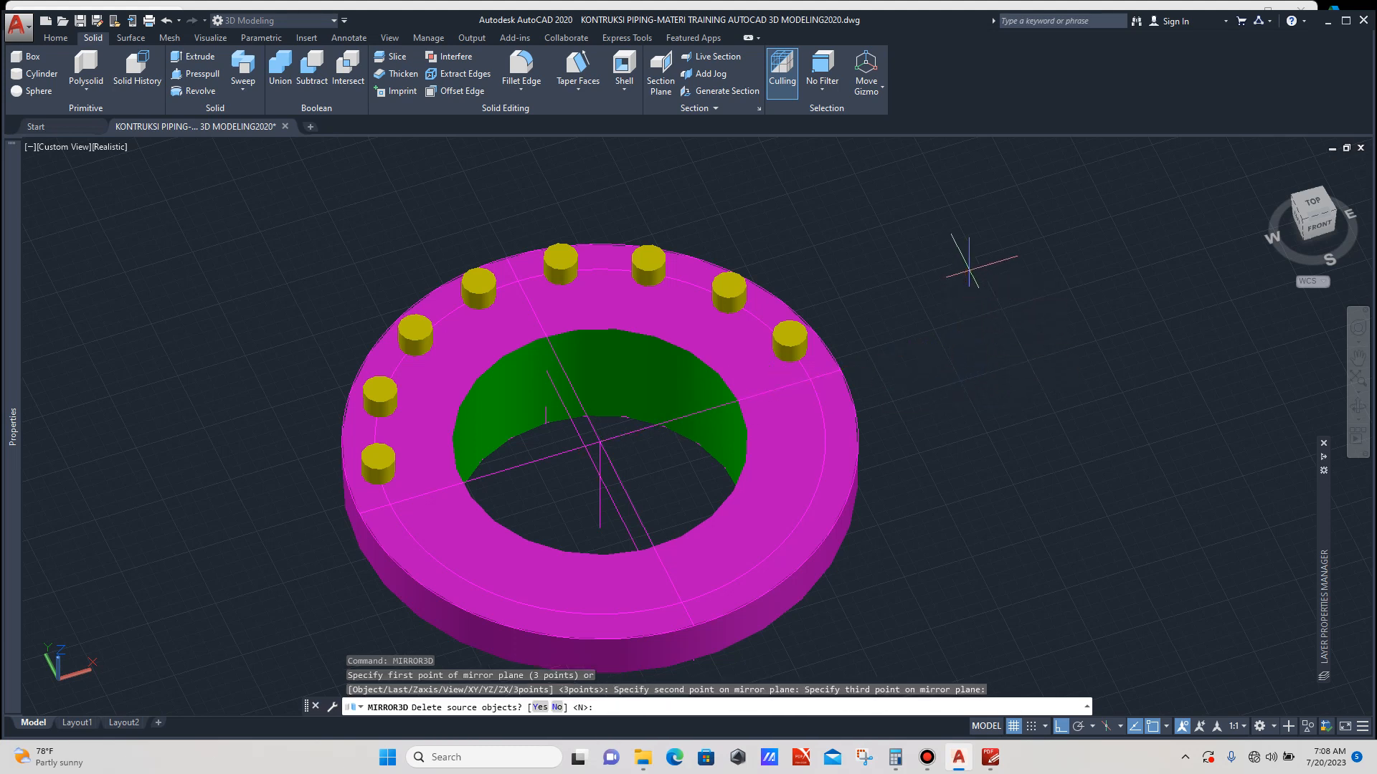
key(Return)
scroll(882, 287, down, 2)
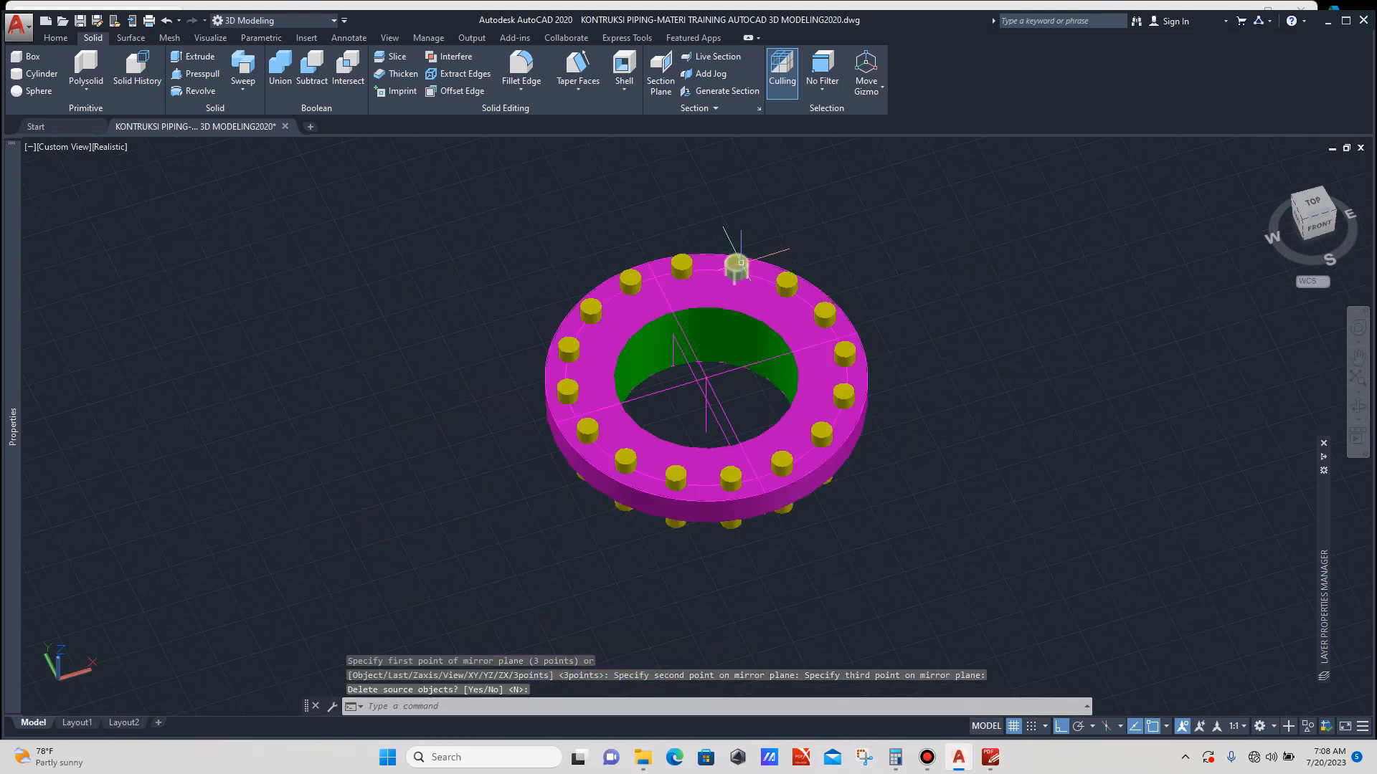
Subtract all 16 yellow bolt-hole cylinders from the magenta flange solid.
click(312, 72)
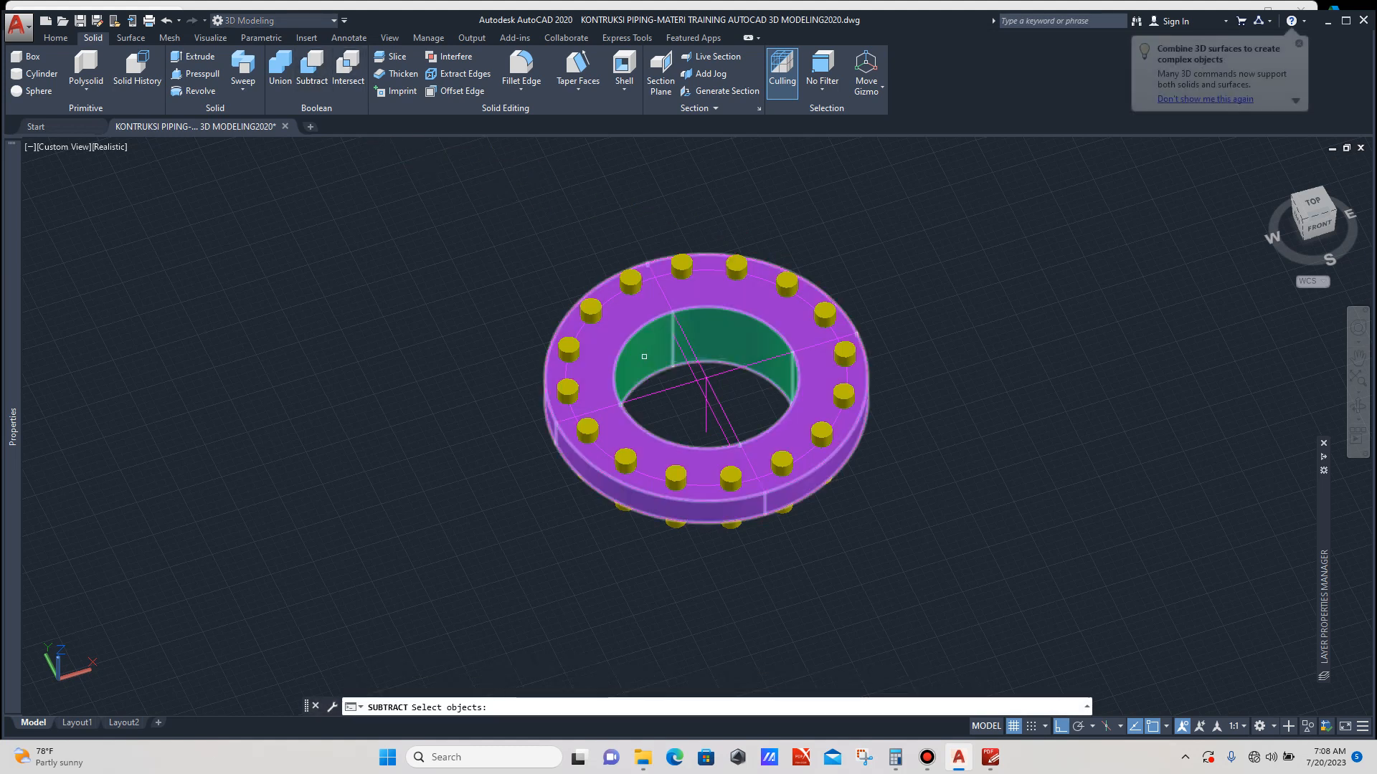
scroll(648, 353, up, 5)
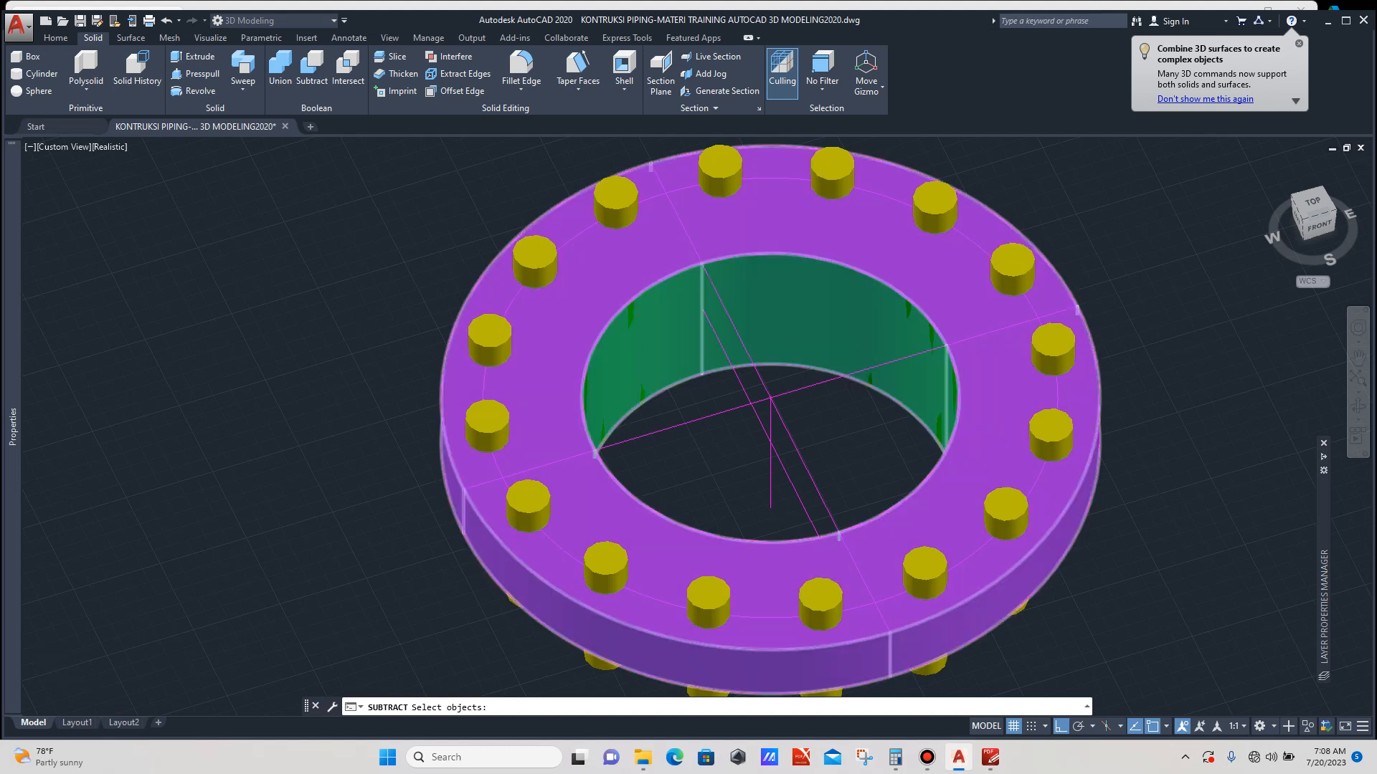
scroll(650, 333, down, 4)
scroll(656, 334, up, 3)
click(656, 333)
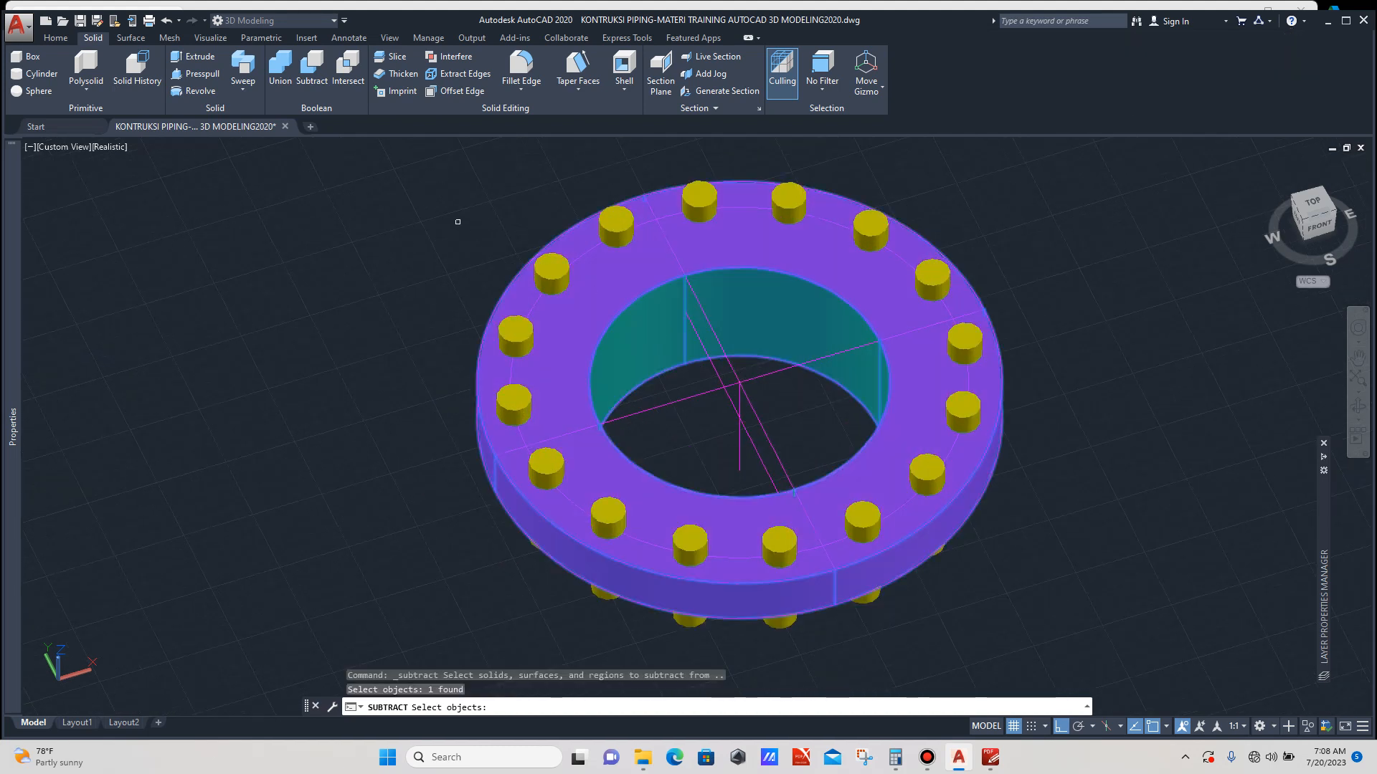
key(Return)
click(550, 271)
click(617, 224)
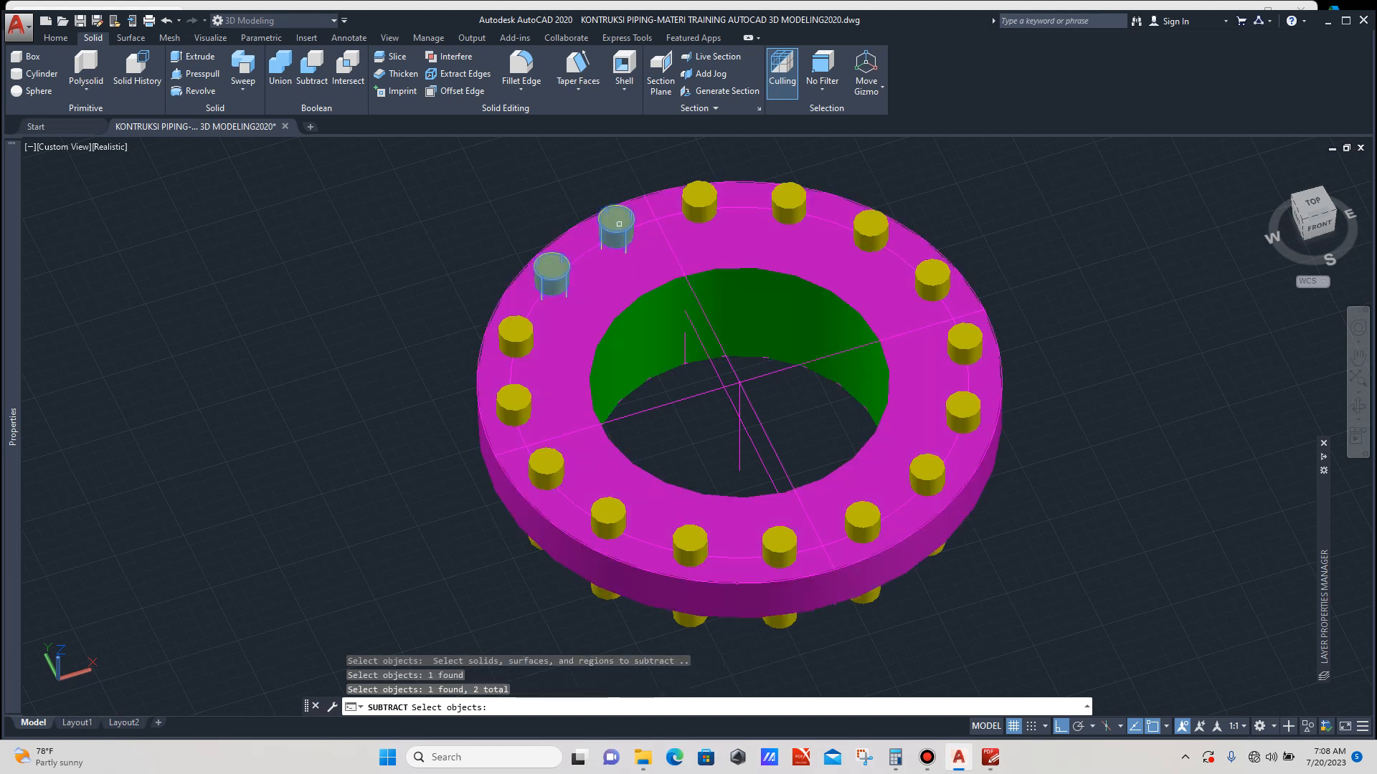
click(700, 200)
click(788, 201)
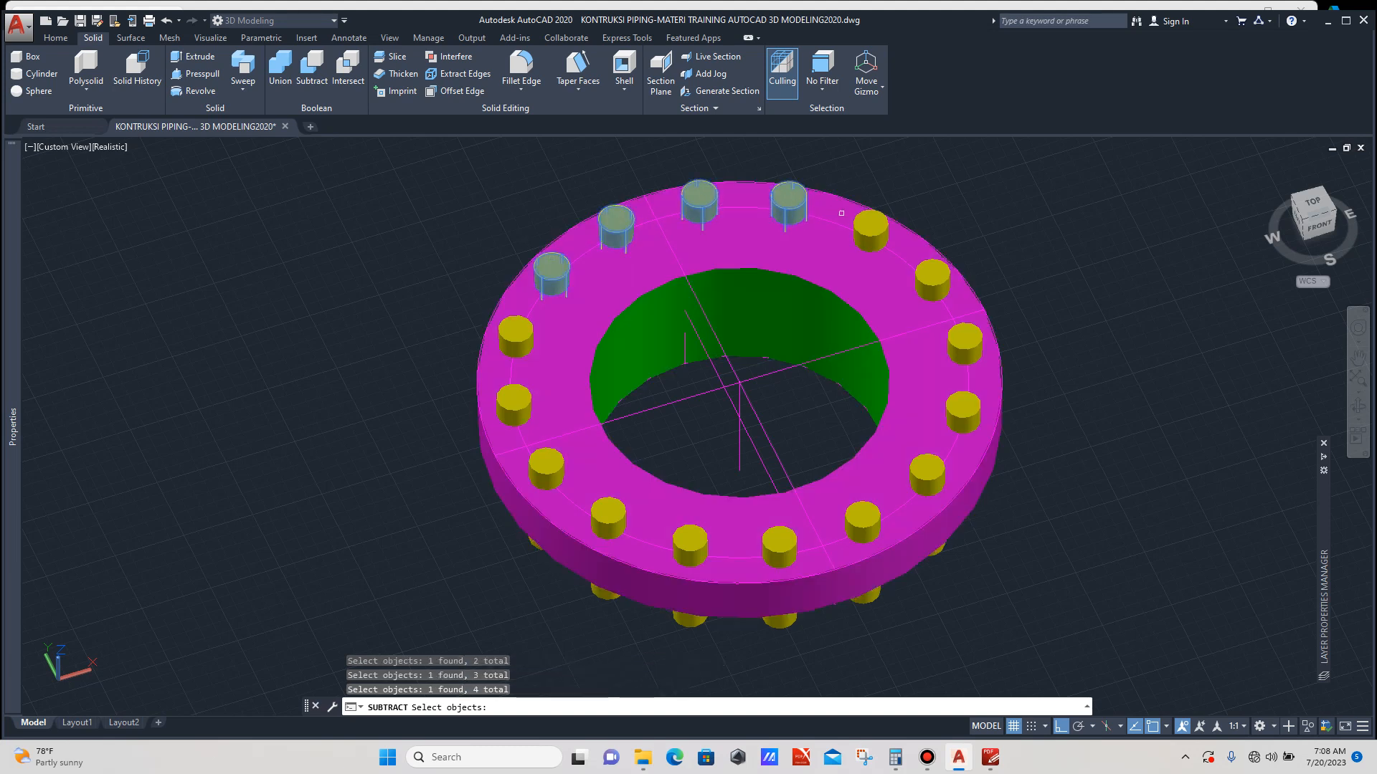
click(870, 228)
click(933, 280)
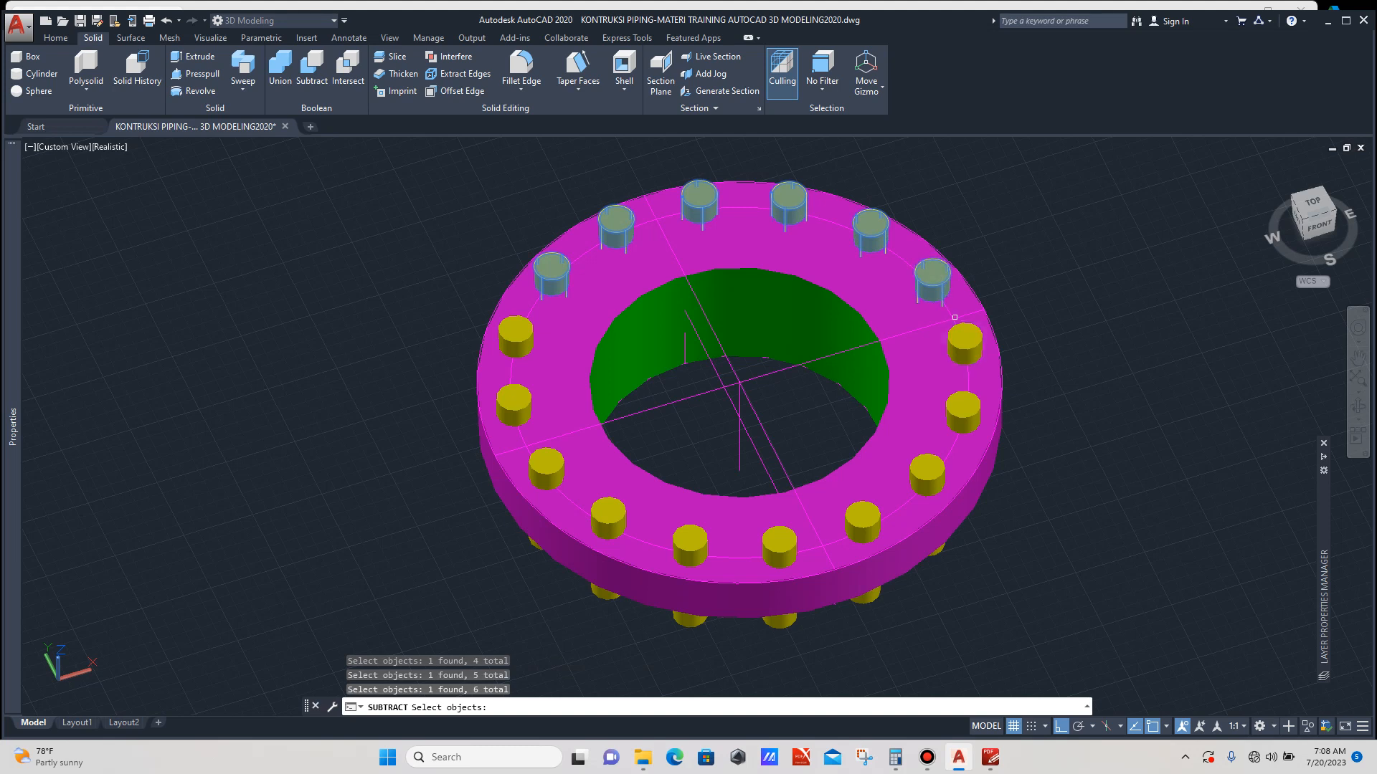
click(965, 343)
click(963, 410)
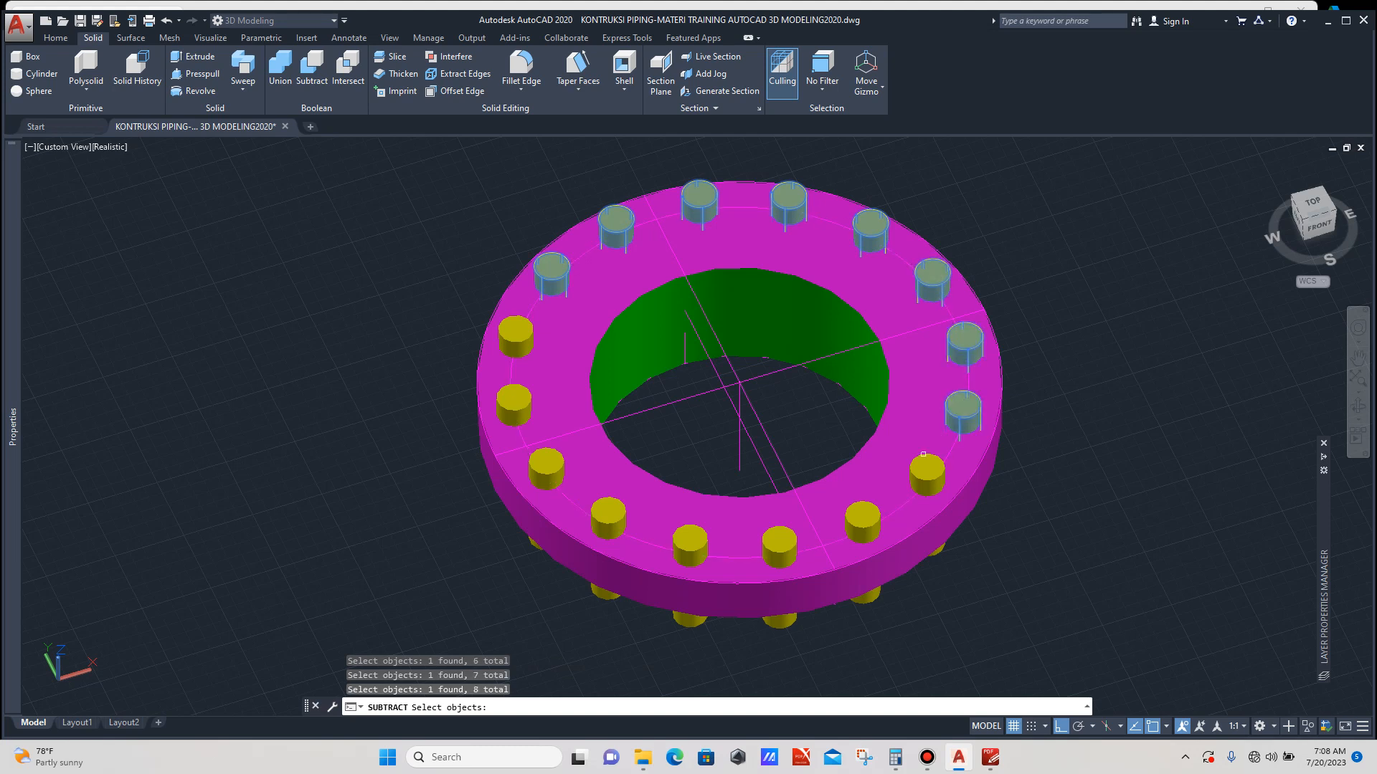
click(927, 472)
click(862, 518)
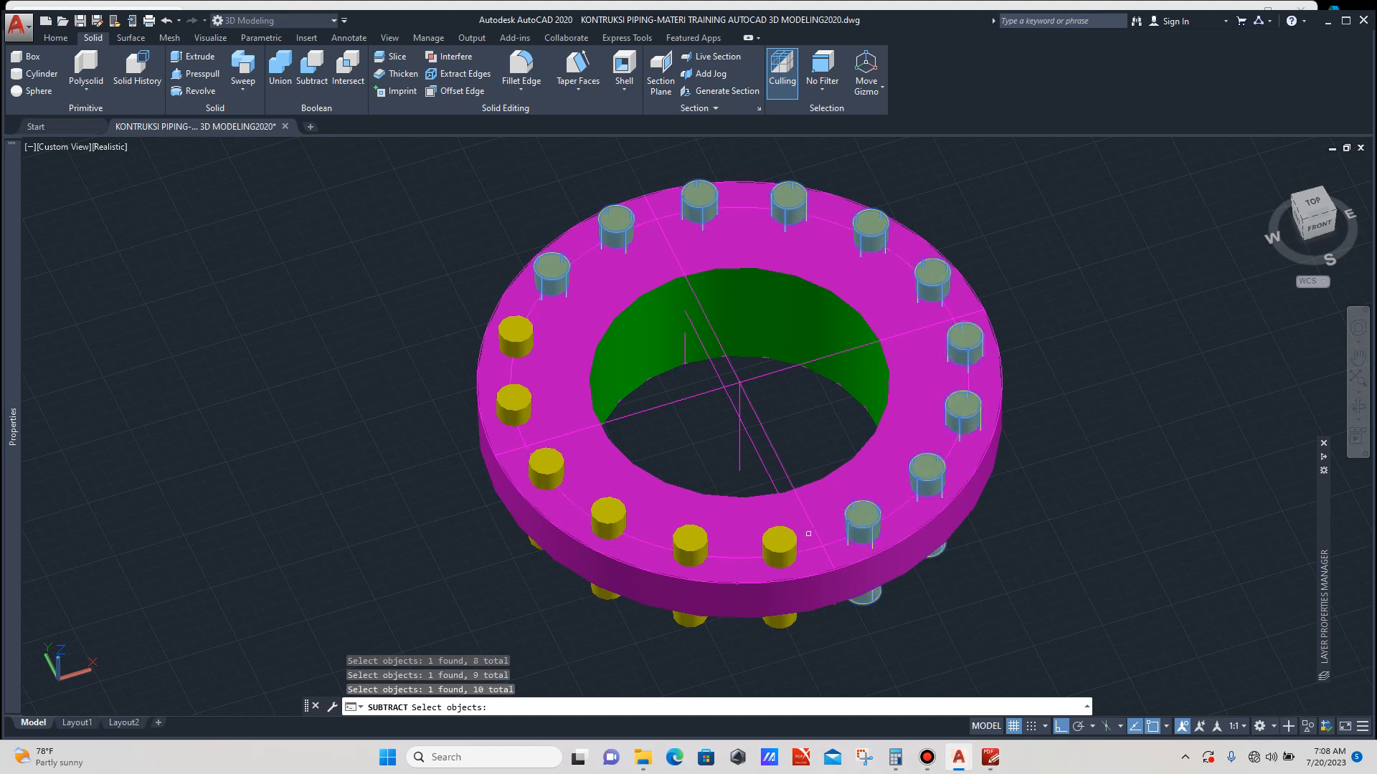
click(778, 544)
click(697, 538)
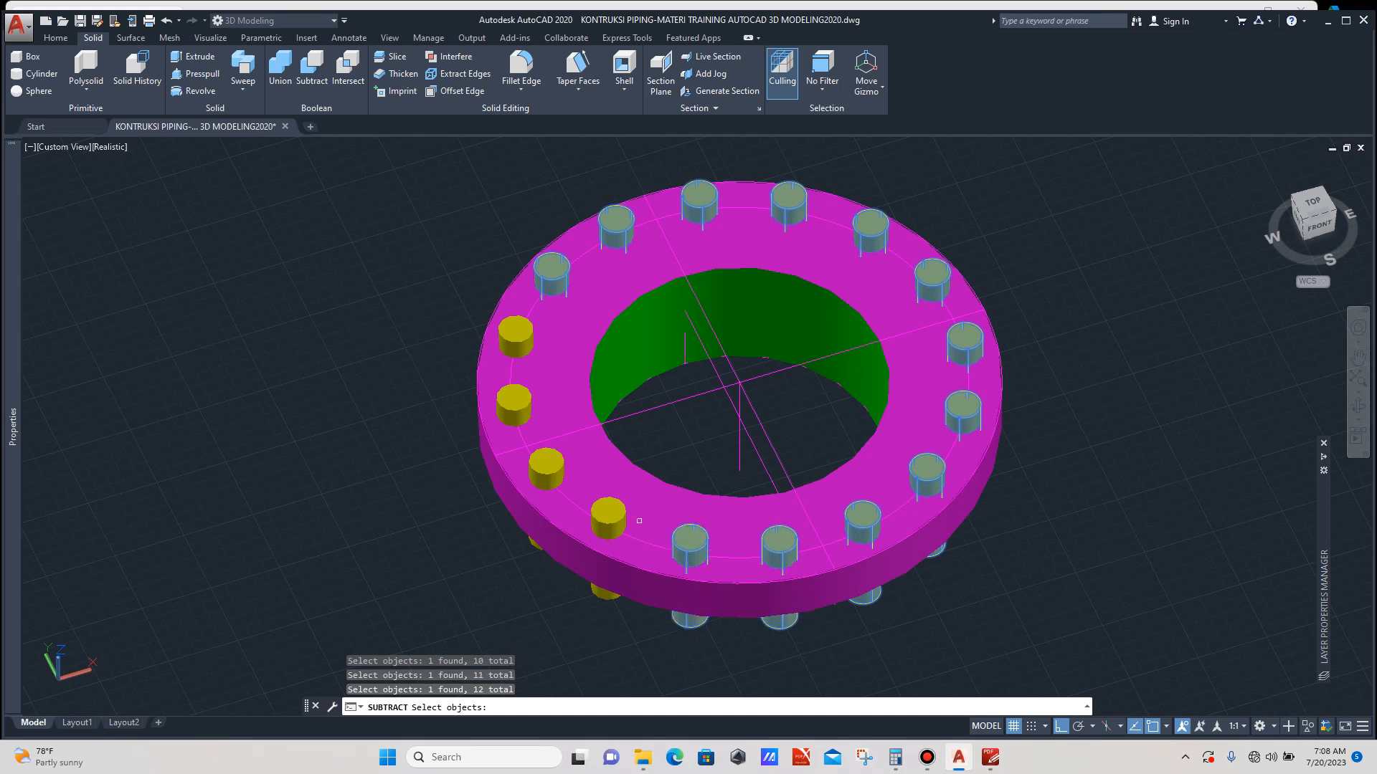
click(622, 510)
click(561, 461)
click(527, 396)
click(519, 335)
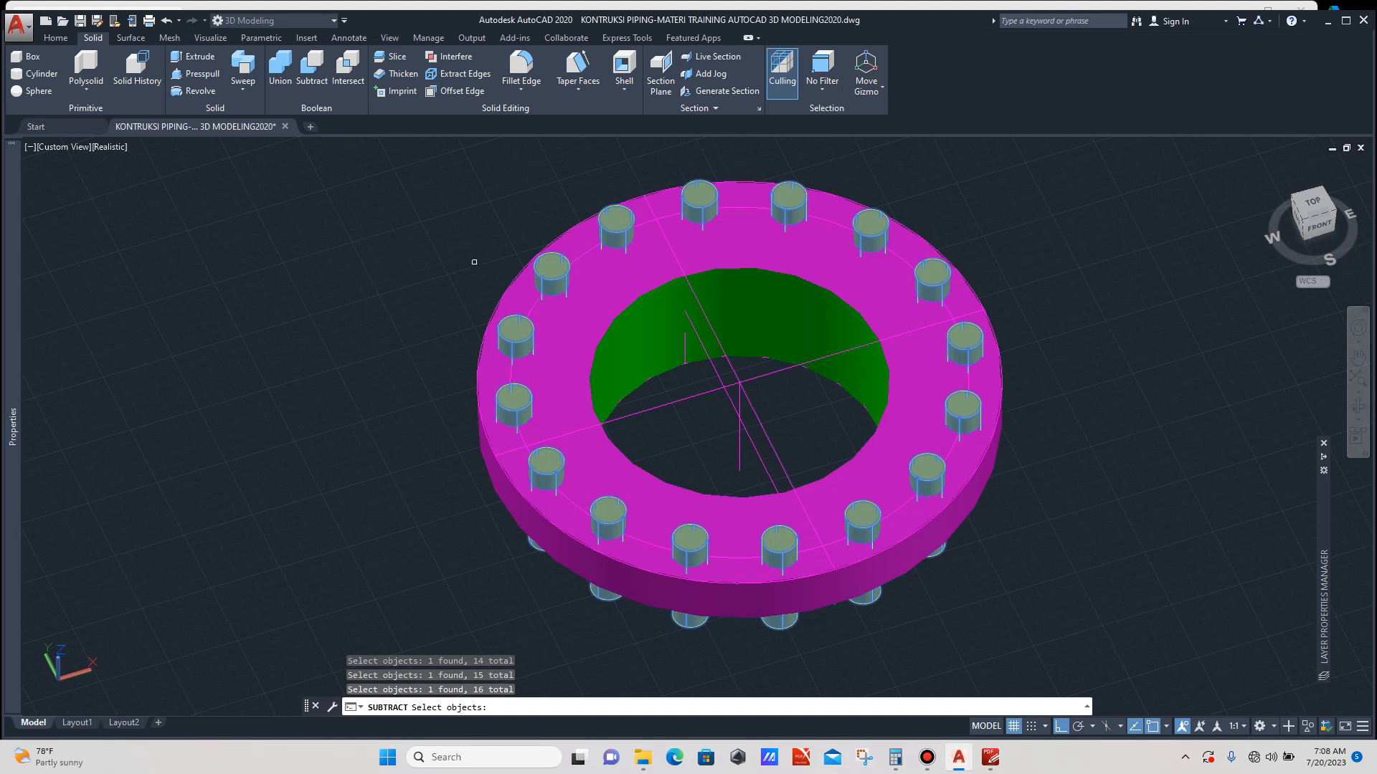
key(Return)
Inspect the drilled flange from several angles, including its bolt holes and the weld neck underneath.
scroll(502, 262, down, 4)
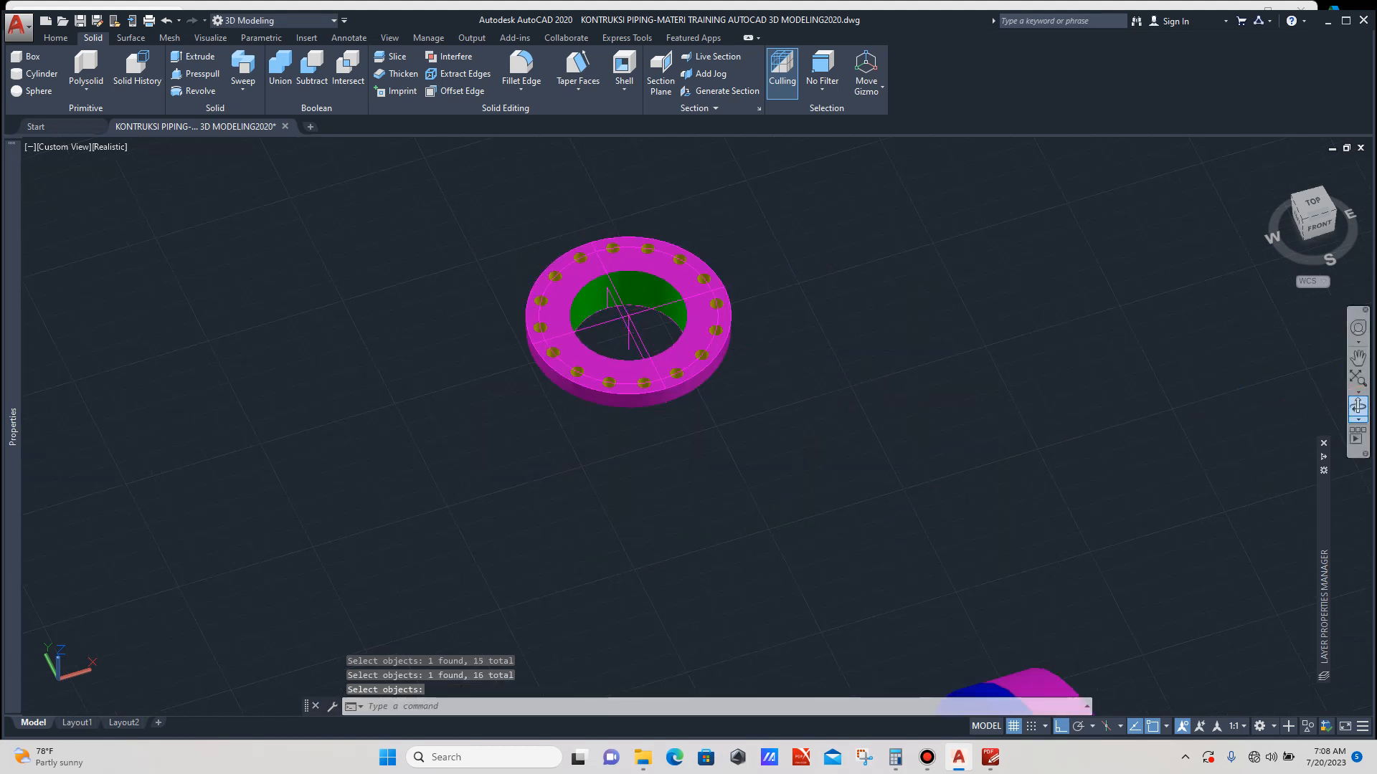
click(1357, 406)
drag(622, 322, 643, 274)
key(Escape)
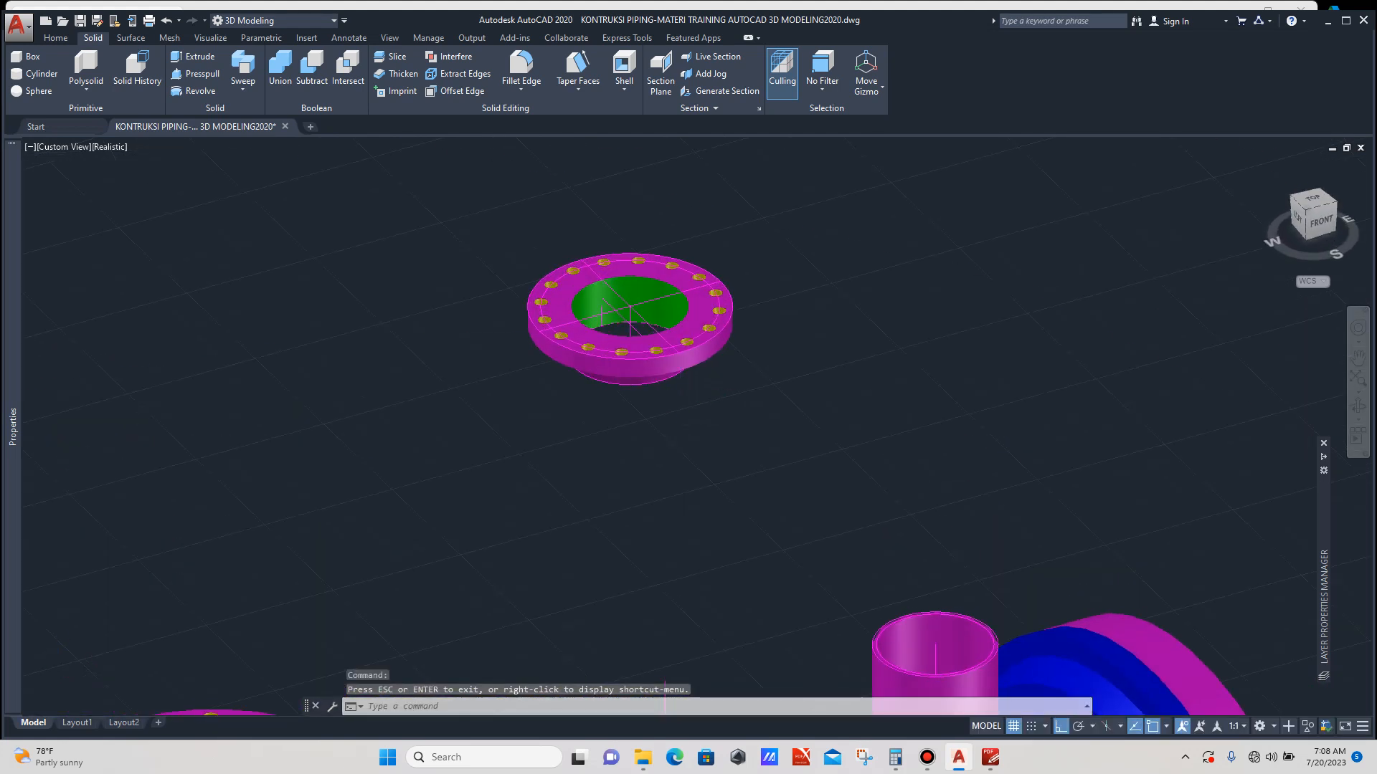
scroll(652, 366, up, 3)
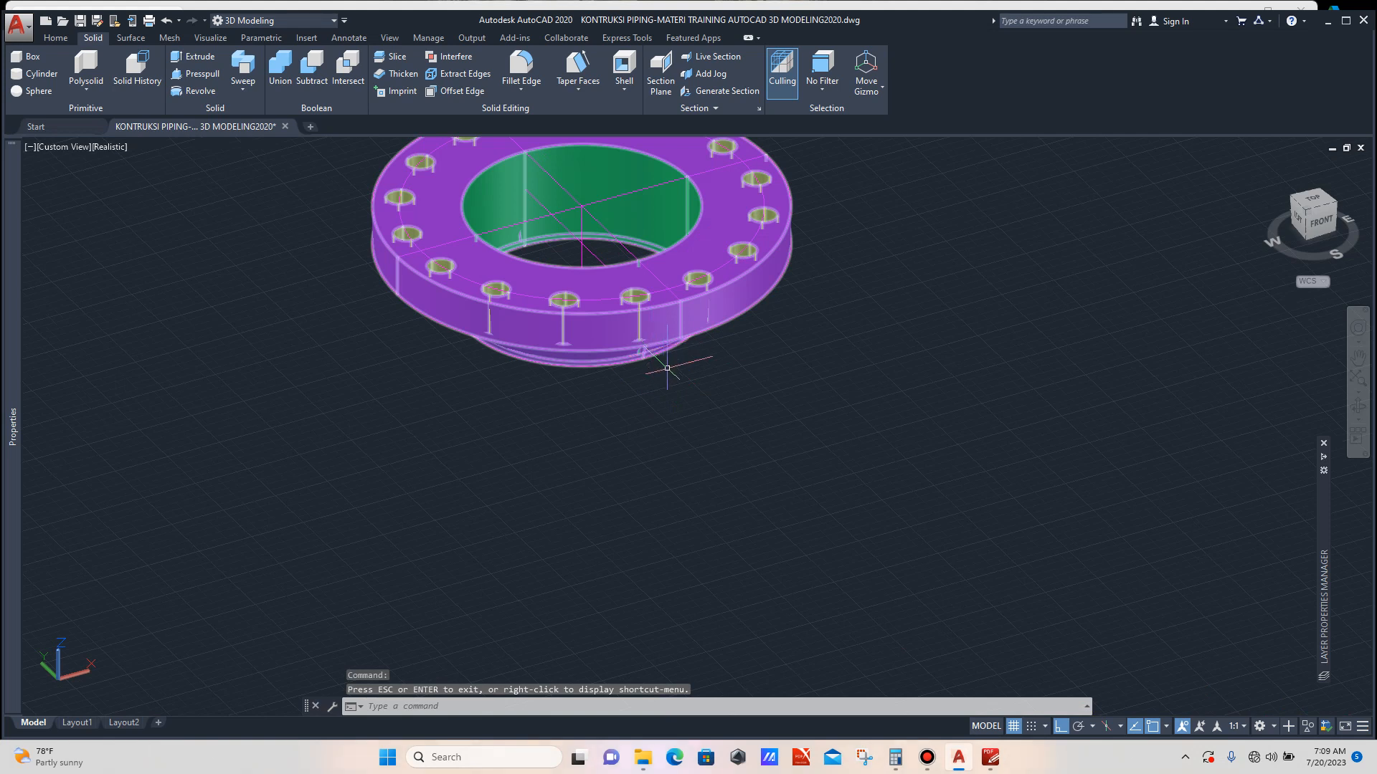
scroll(666, 365, down, 4)
click(1357, 406)
drag(825, 276, 819, 326)
key(Escape)
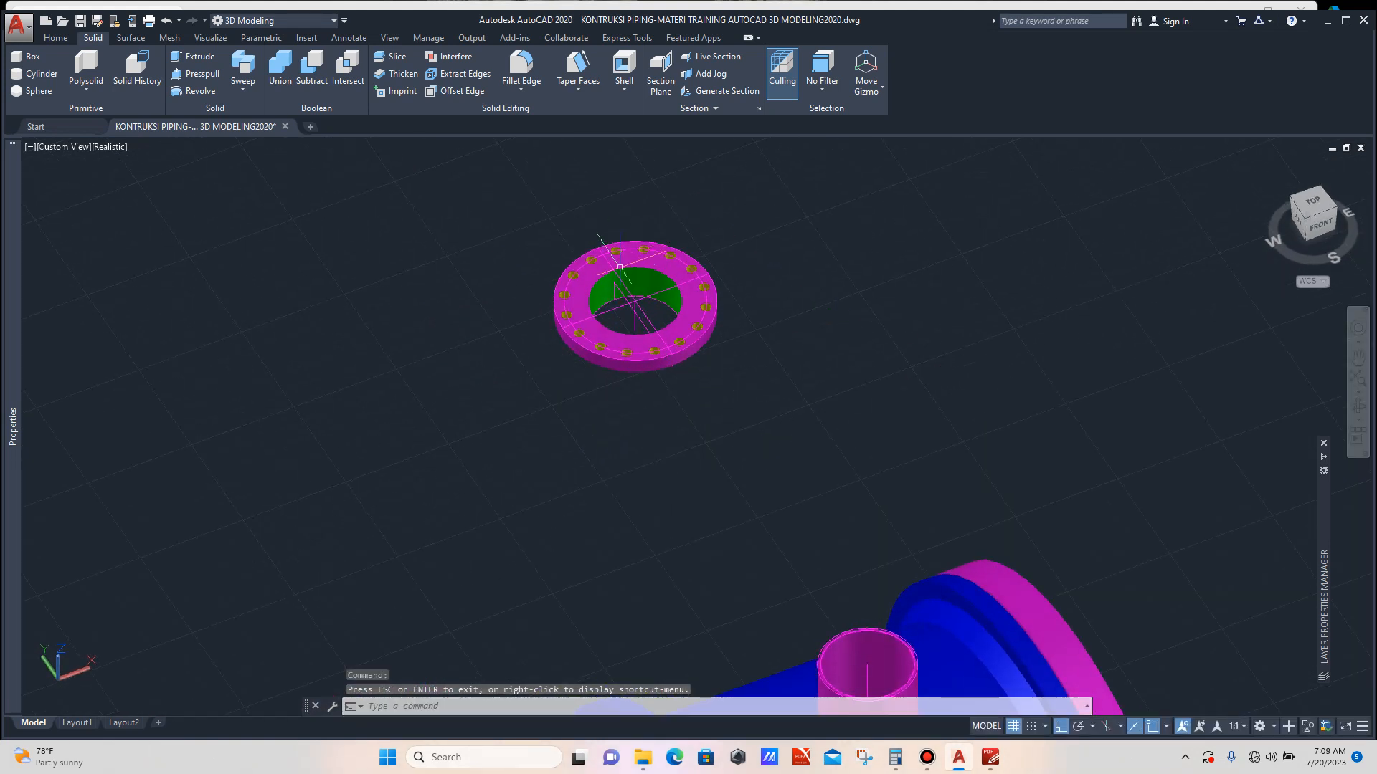
scroll(629, 292, down, 2)
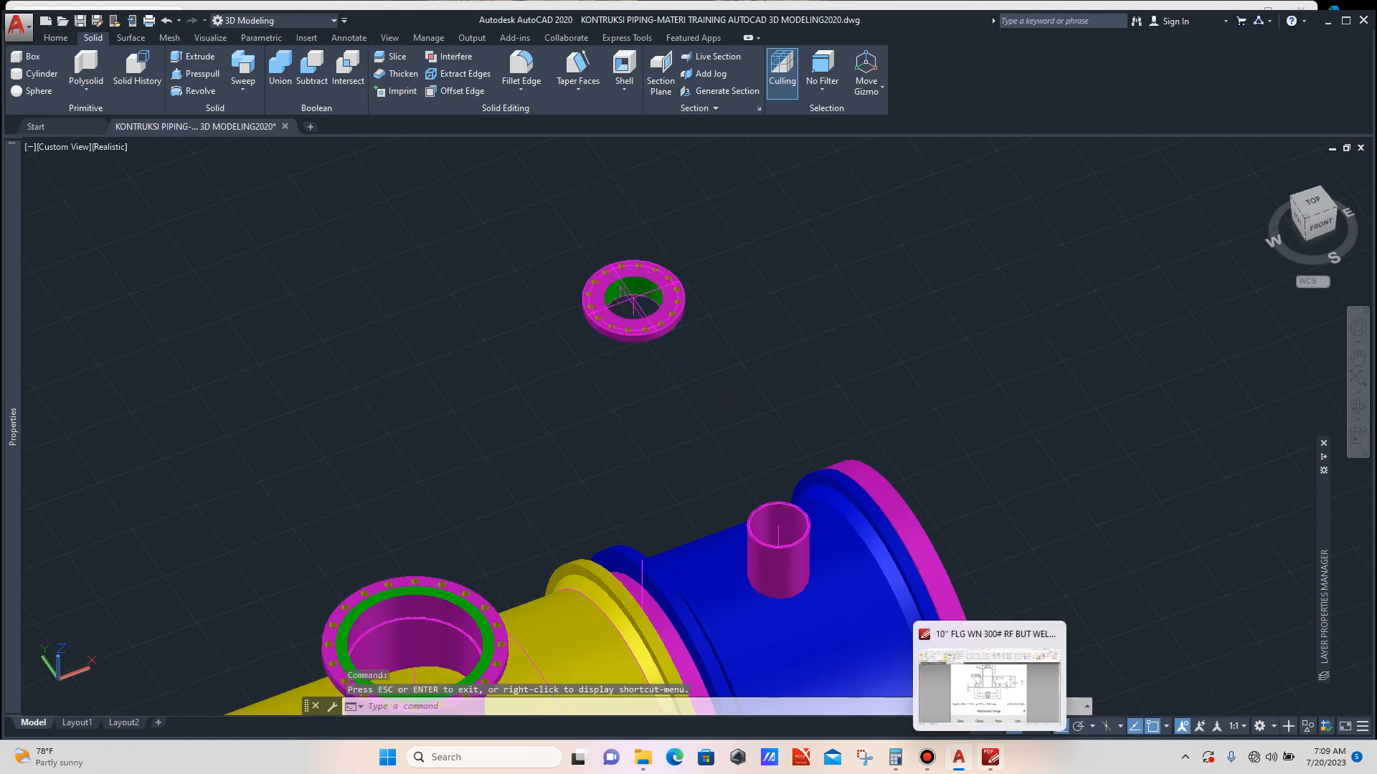
Check the raised-face diameter in the flange drawing in PDF-XChange Editor and divide 323.8 by 2 in Calculator.
click(990, 757)
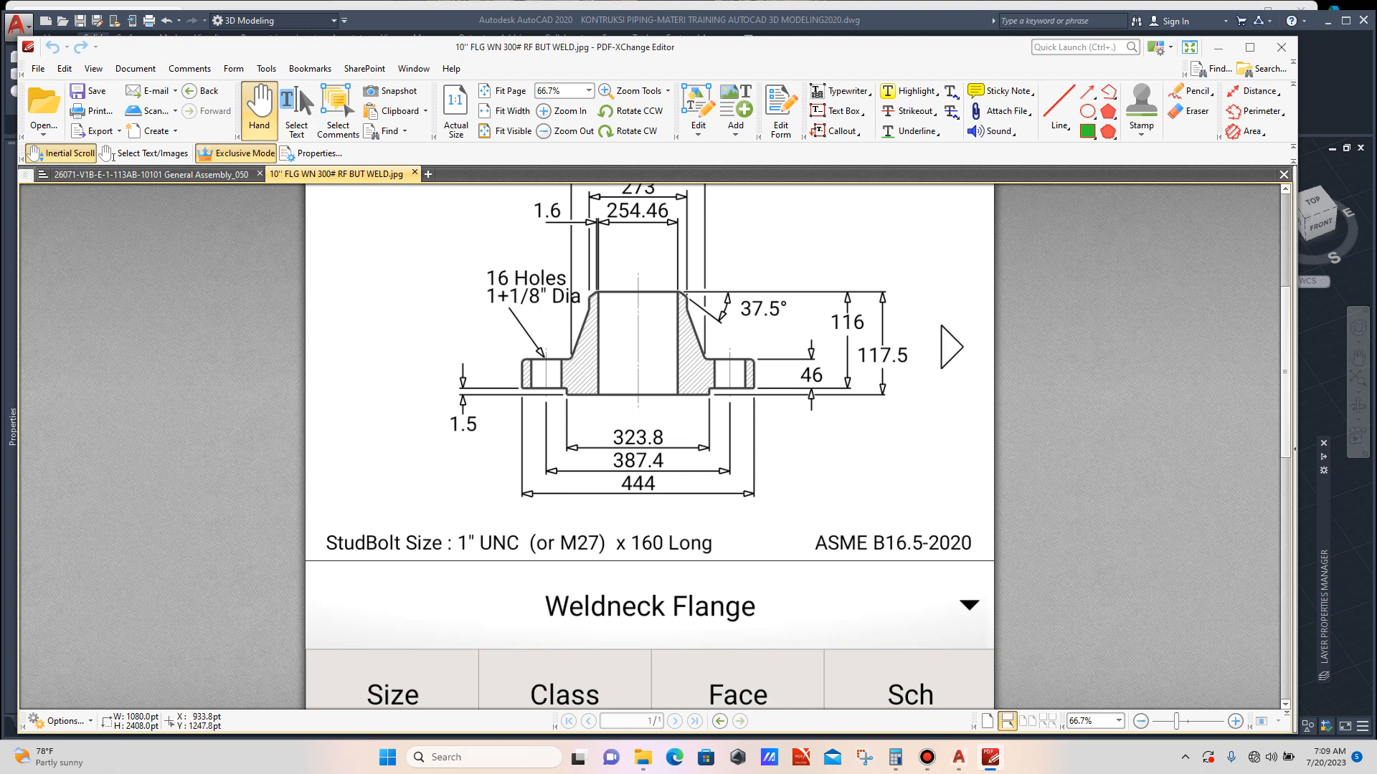
click(895, 758)
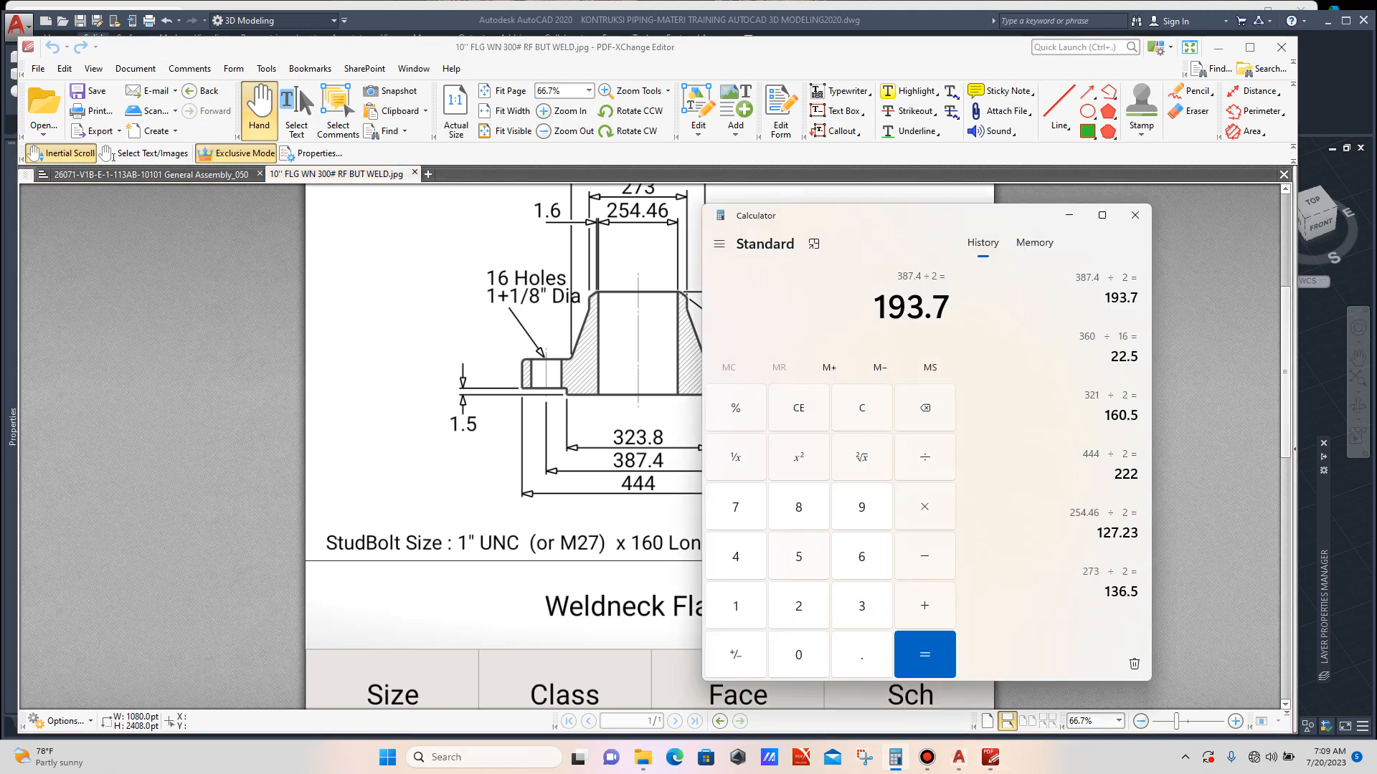
text(32)
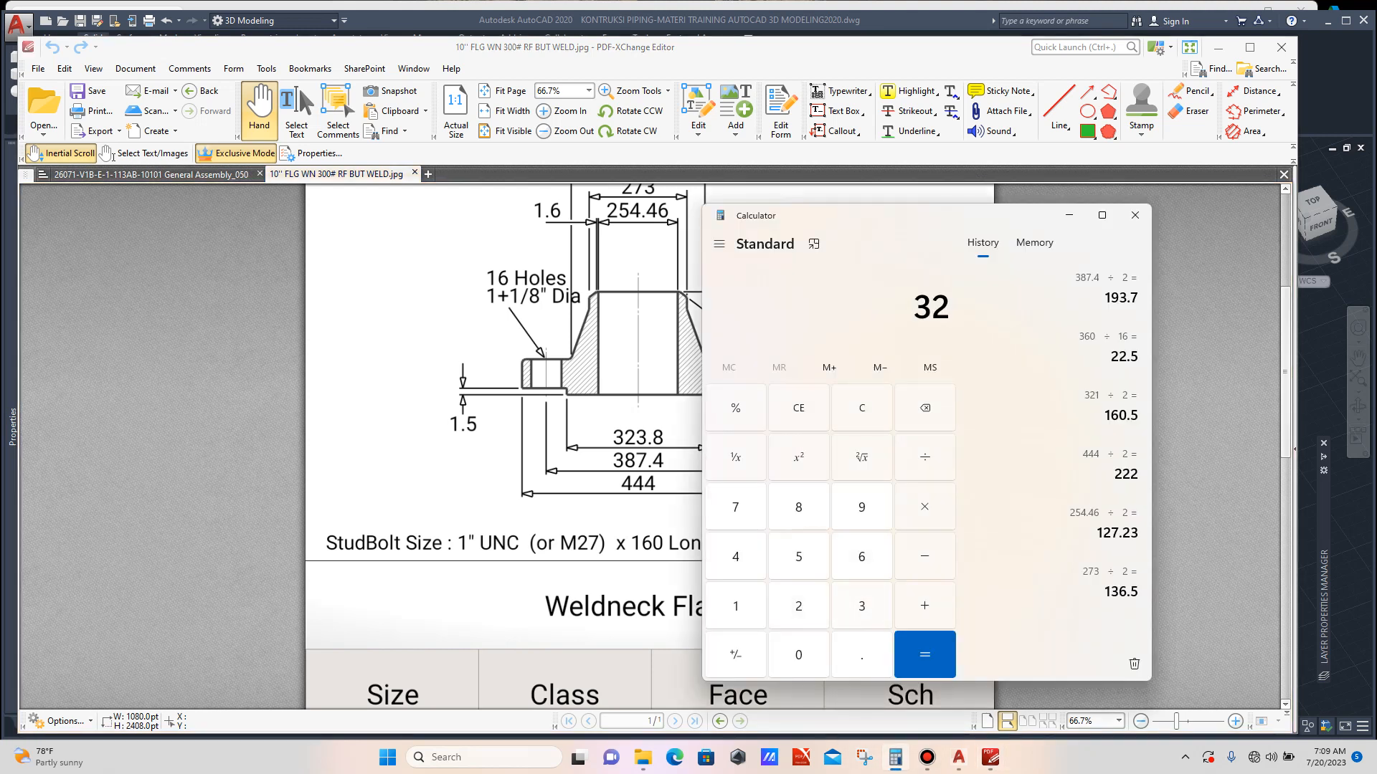
text(3.8 ÷ )
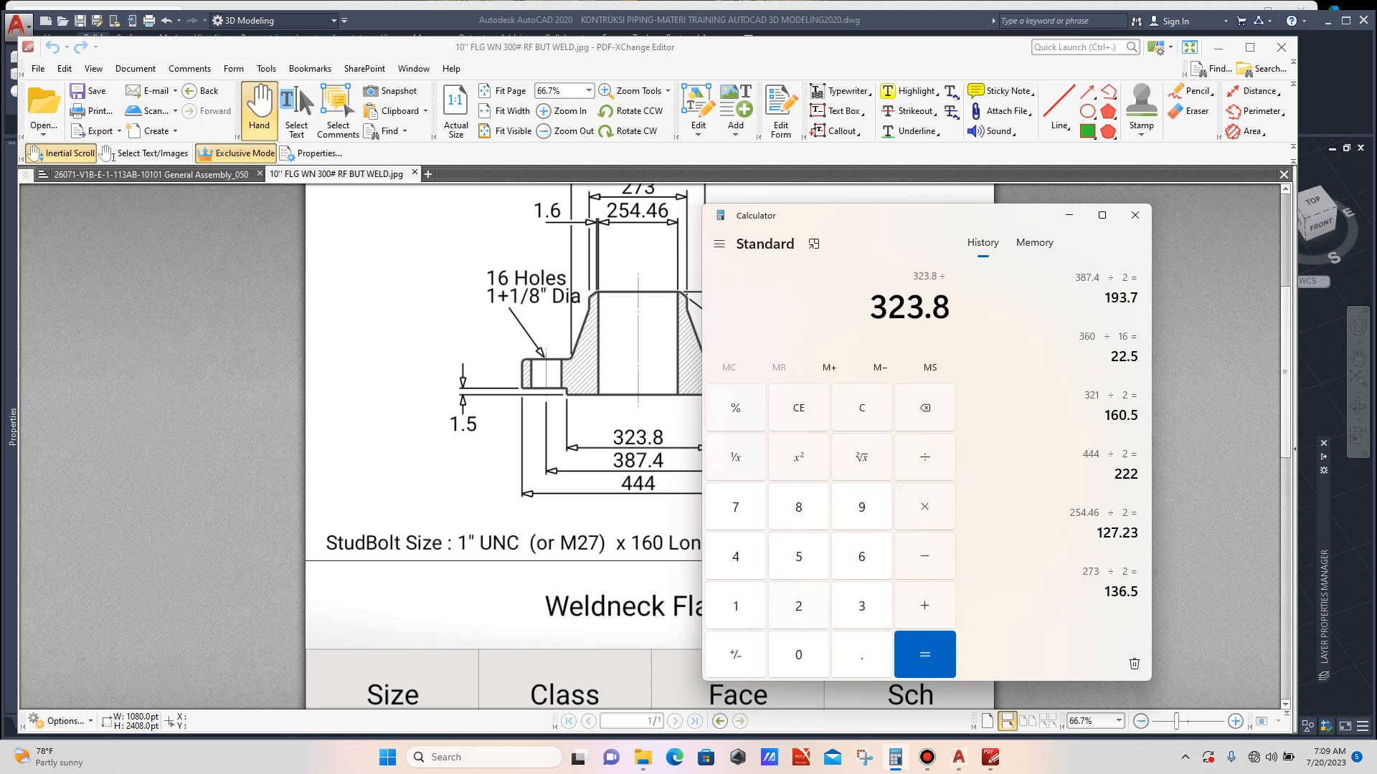
text(2)
key(Return)
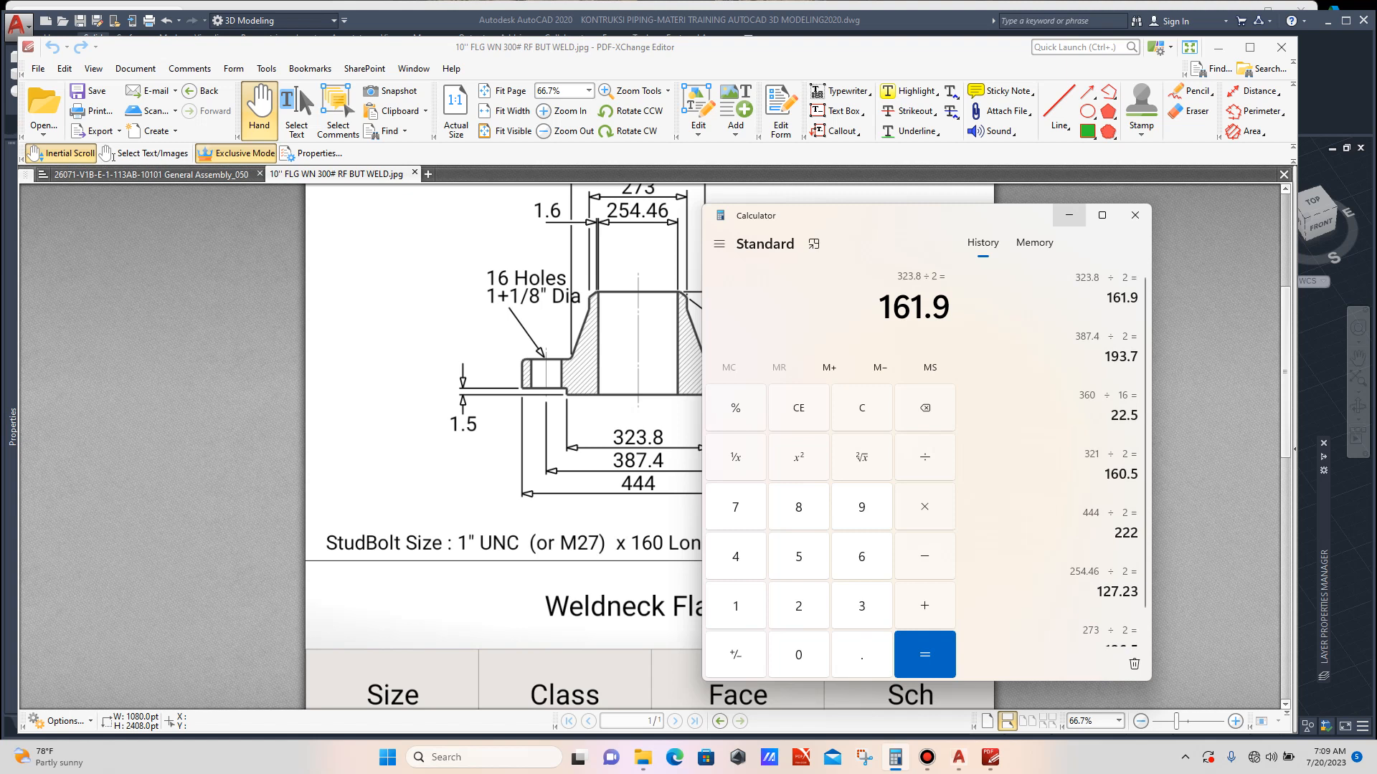
click(1068, 215)
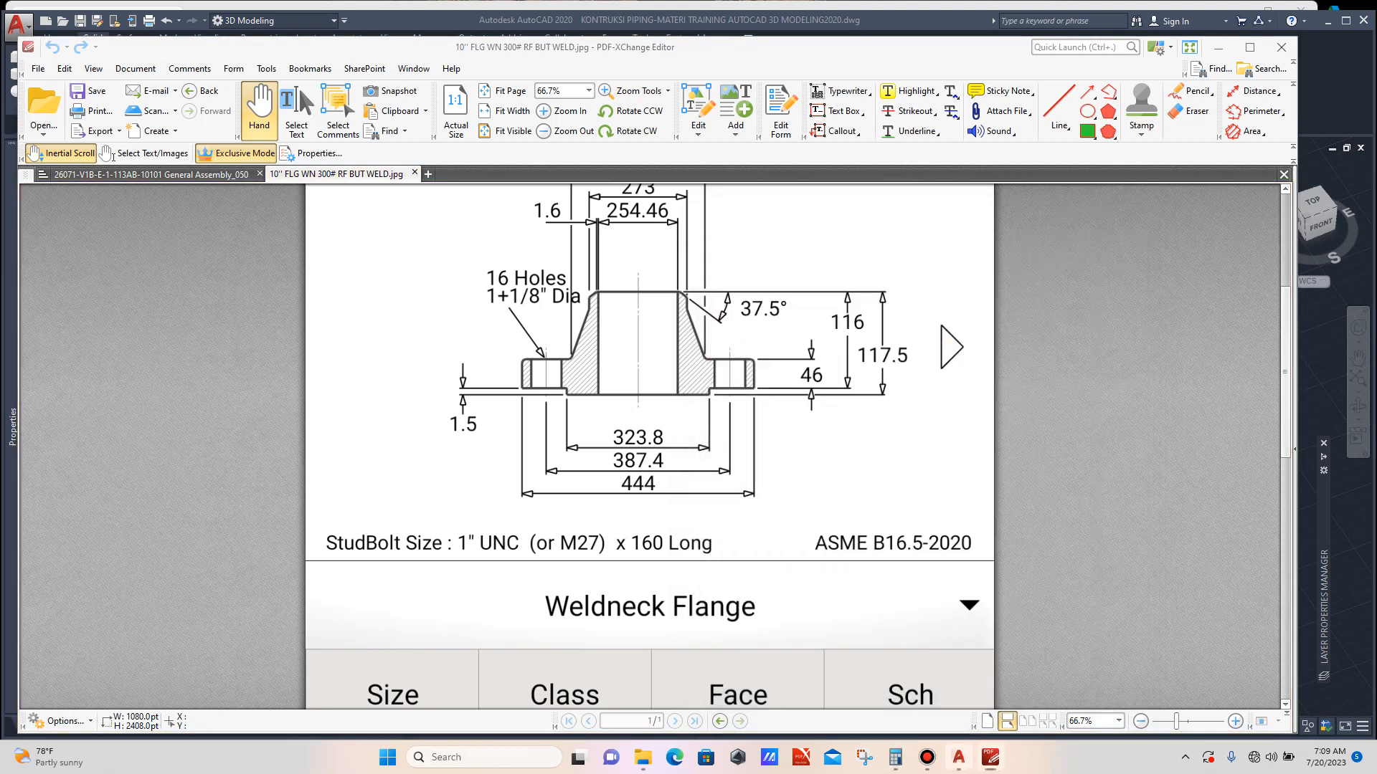
Switch back to AutoCAD and draw a circle of radius 161.9 centred on the upper end of the flange's vertical centre line.
click(959, 757)
scroll(631, 287, up, 3)
scroll(640, 300, up, 5)
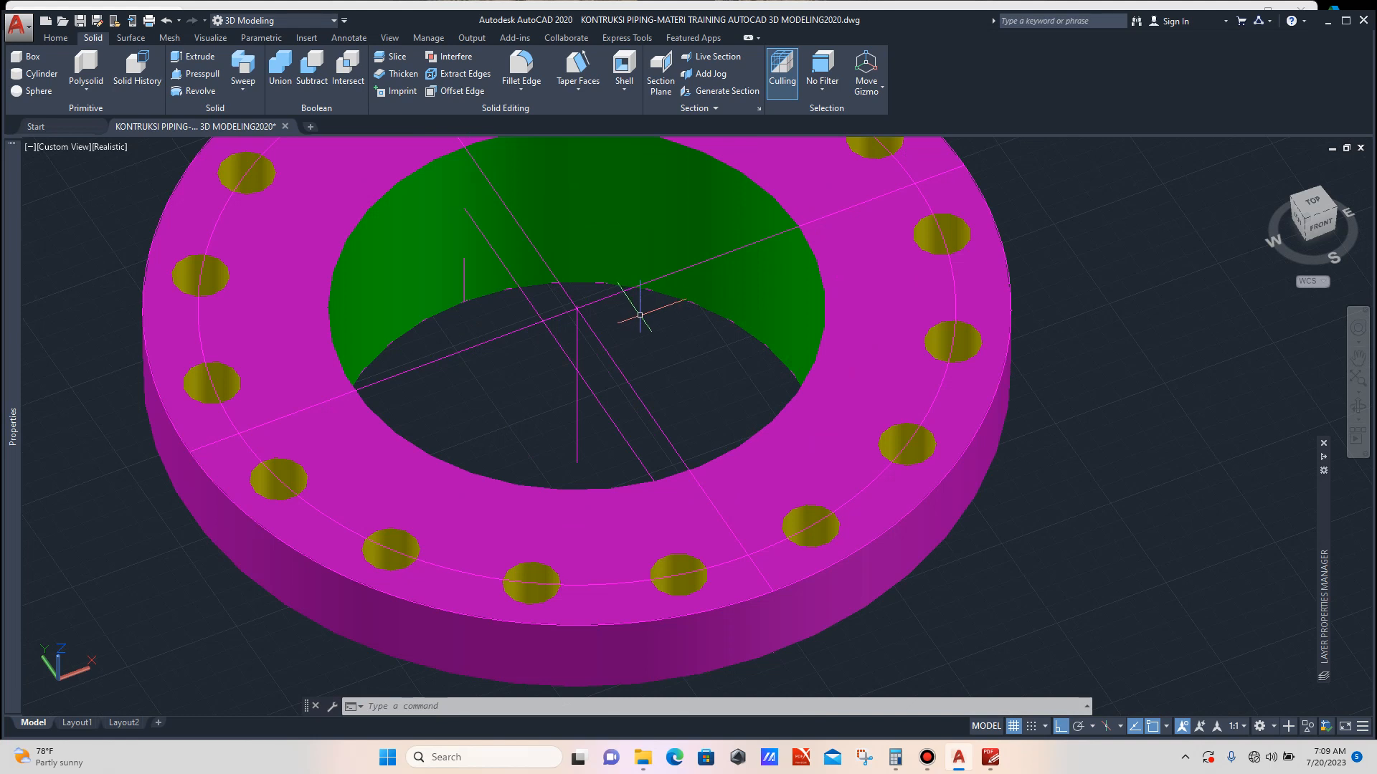
text(c)
key(Return)
scroll(638, 316, up, 4)
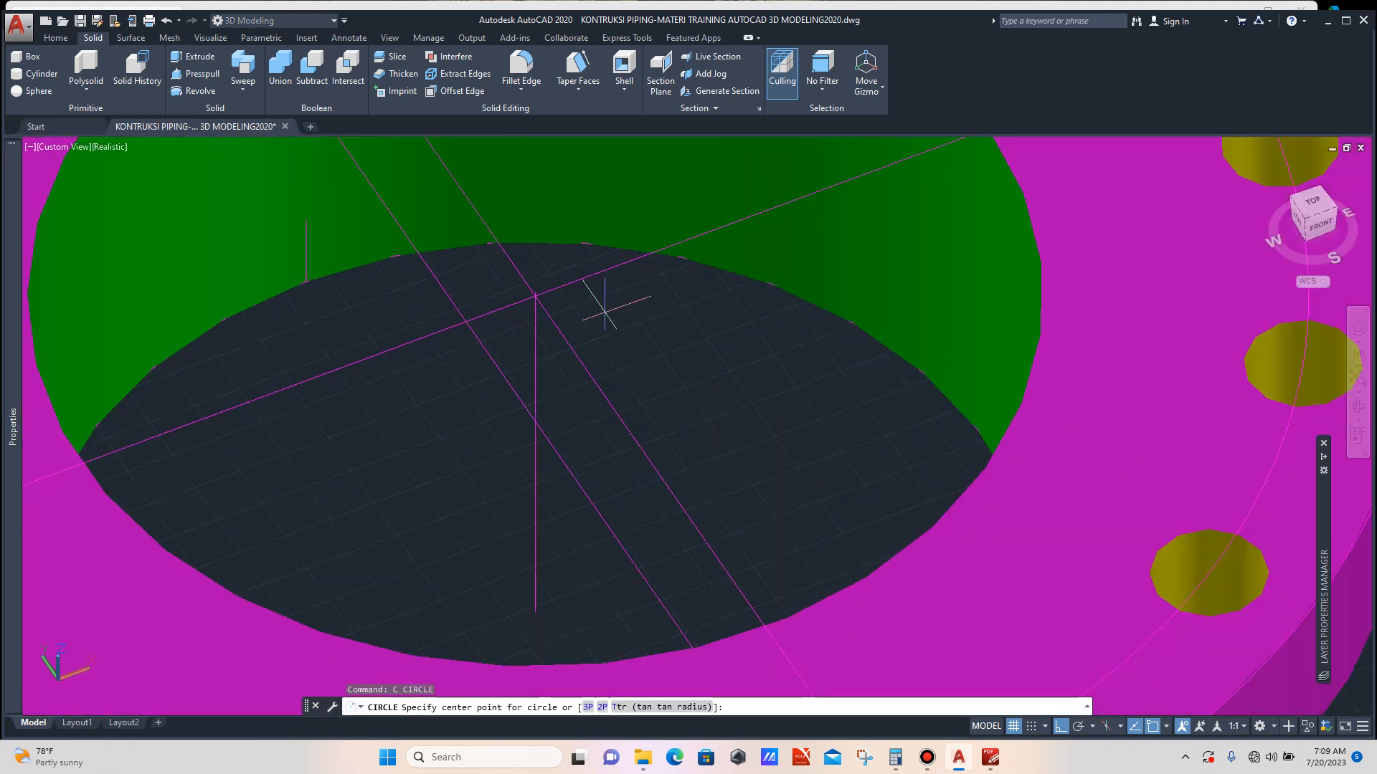
scroll(553, 276, up, 2)
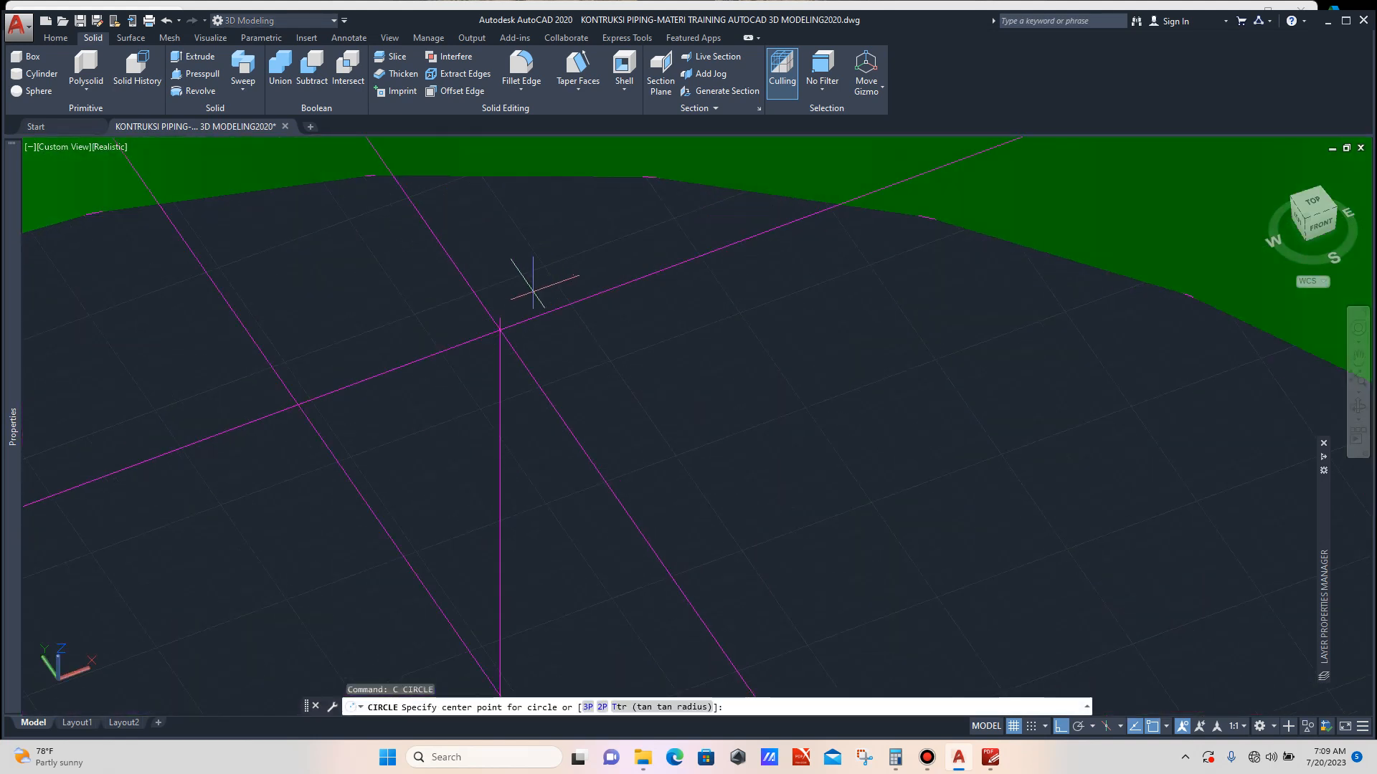
click(500, 318)
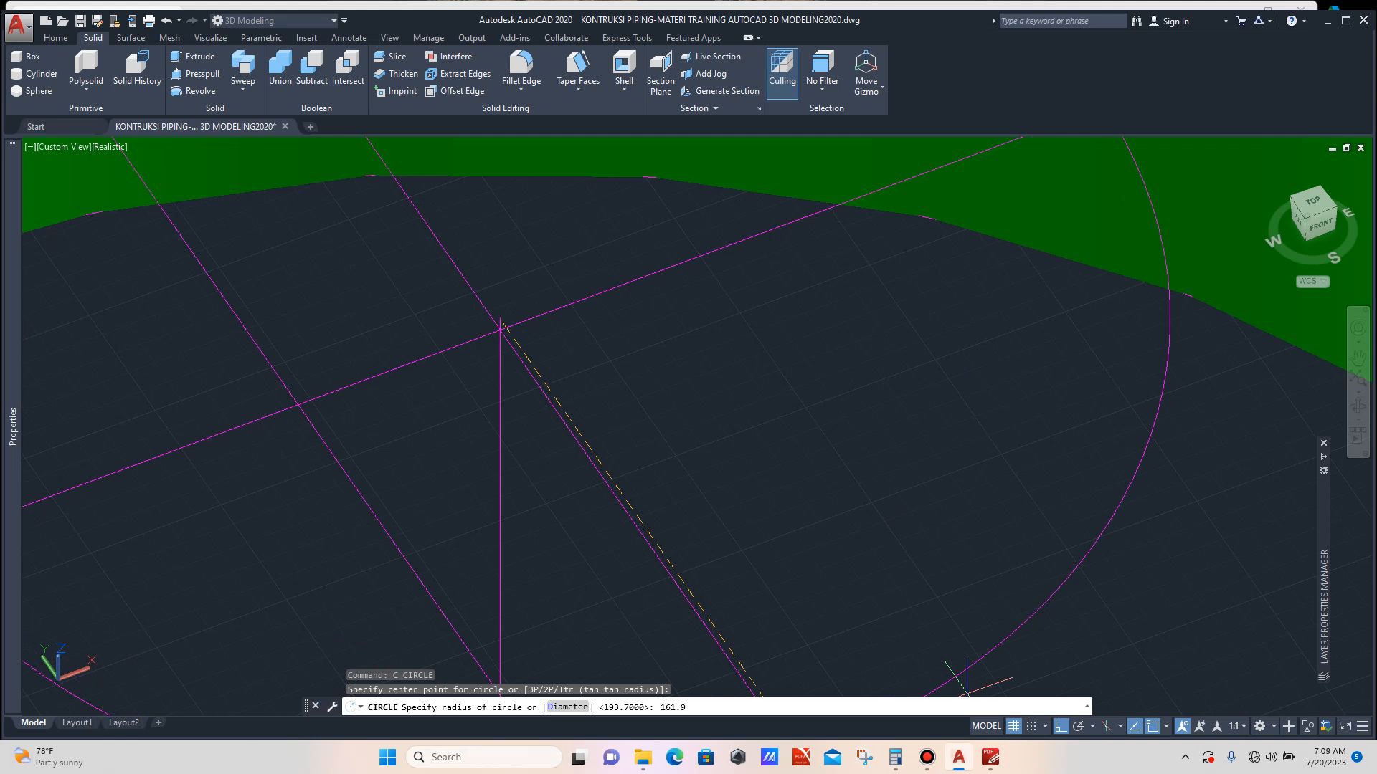
mouse_move(894, 757)
mouse_move(894, 692)
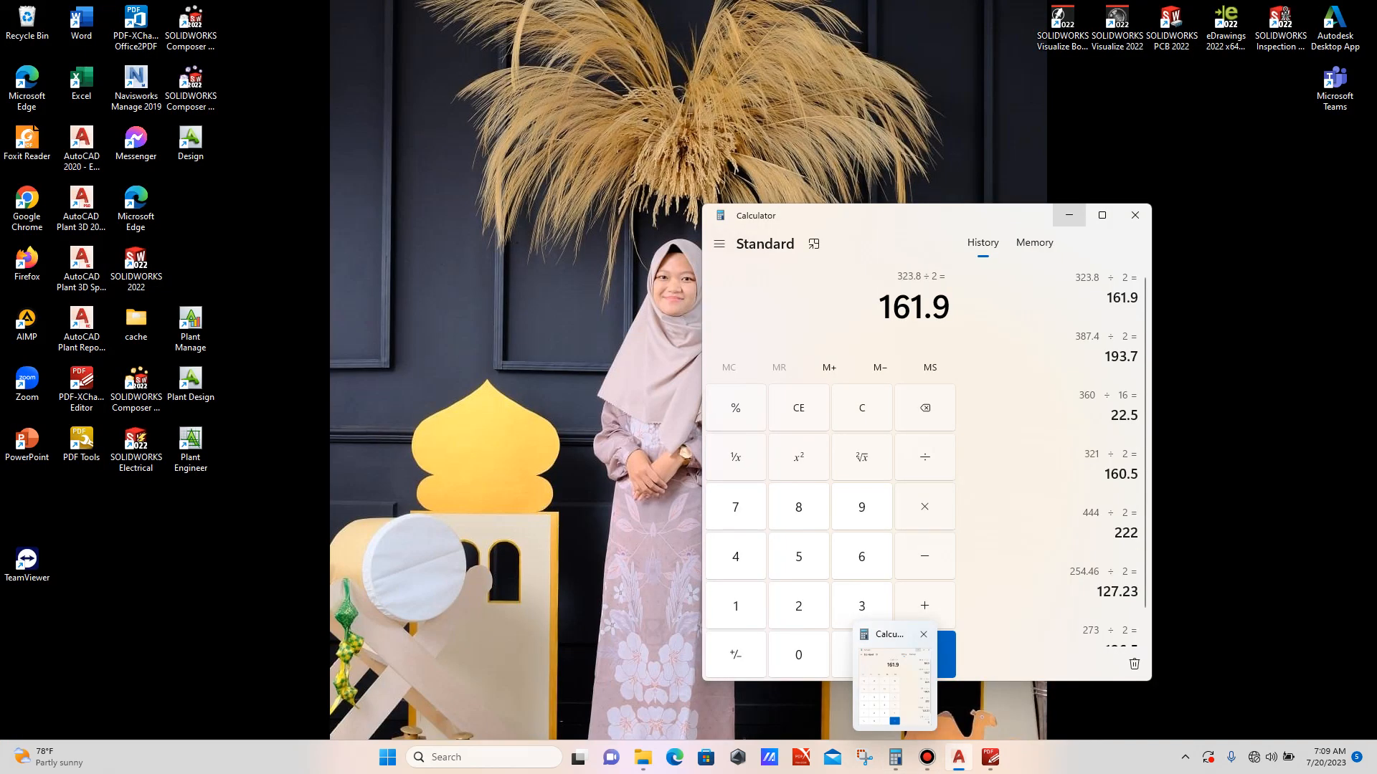
text(161.9)
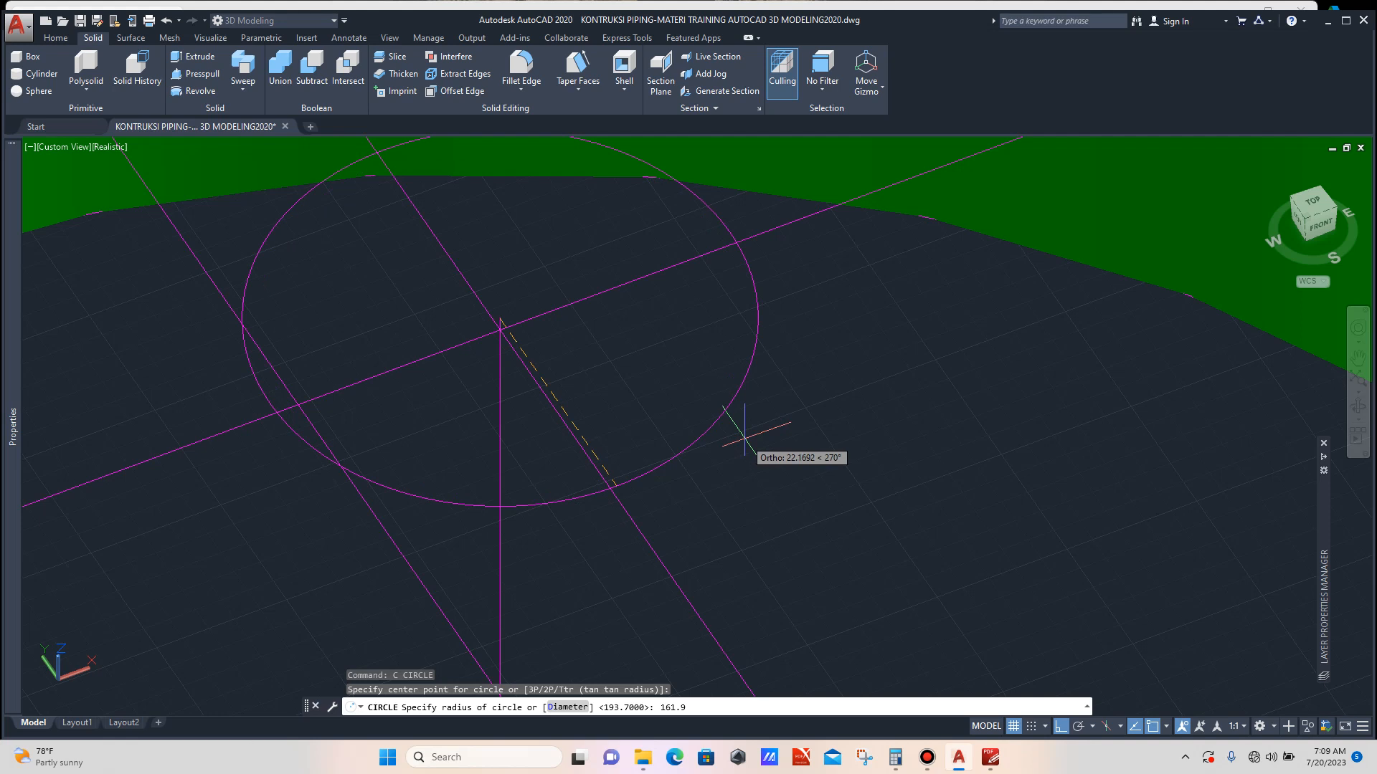
key(Return)
Examine the raised-face circle and its position relative to the flange's top face, bore and centre lines.
scroll(722, 423, down, 6)
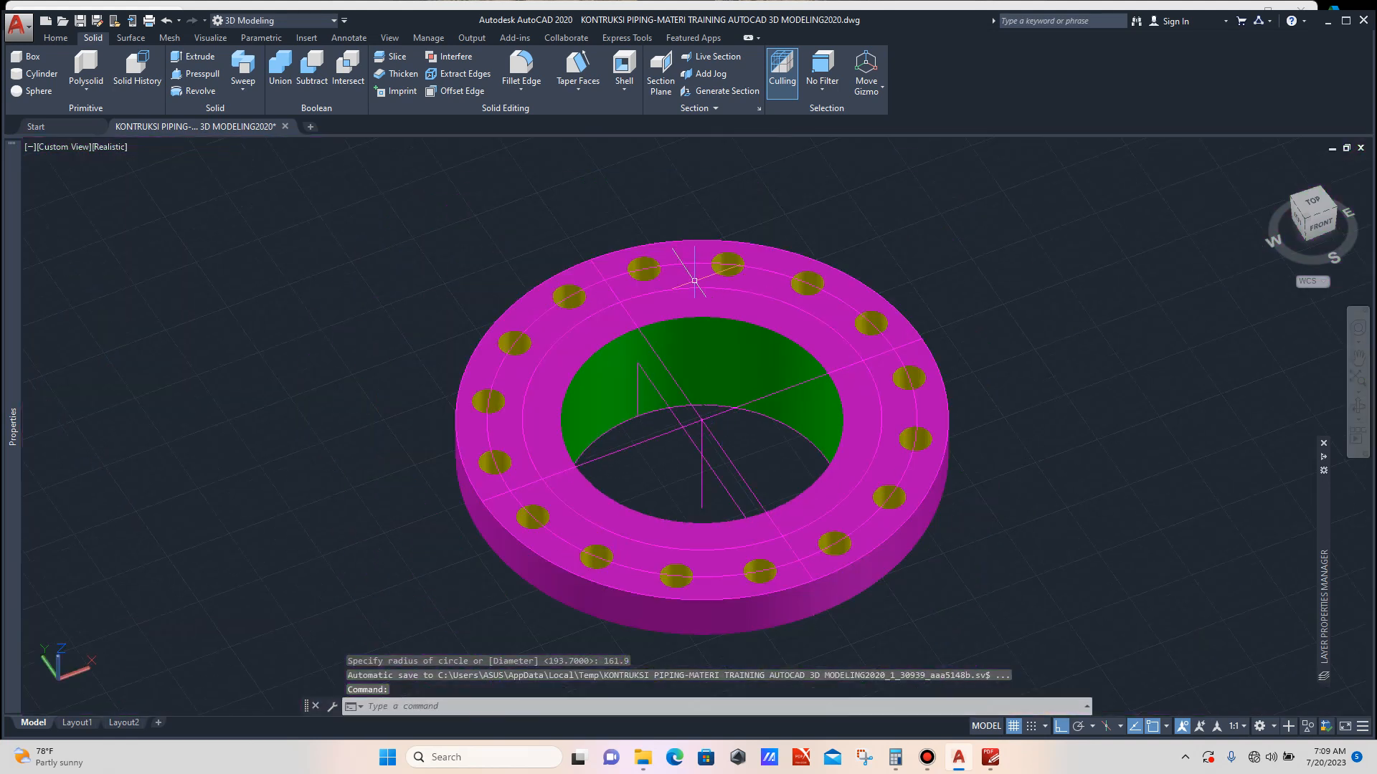
scroll(694, 281, up, 2)
click(643, 319)
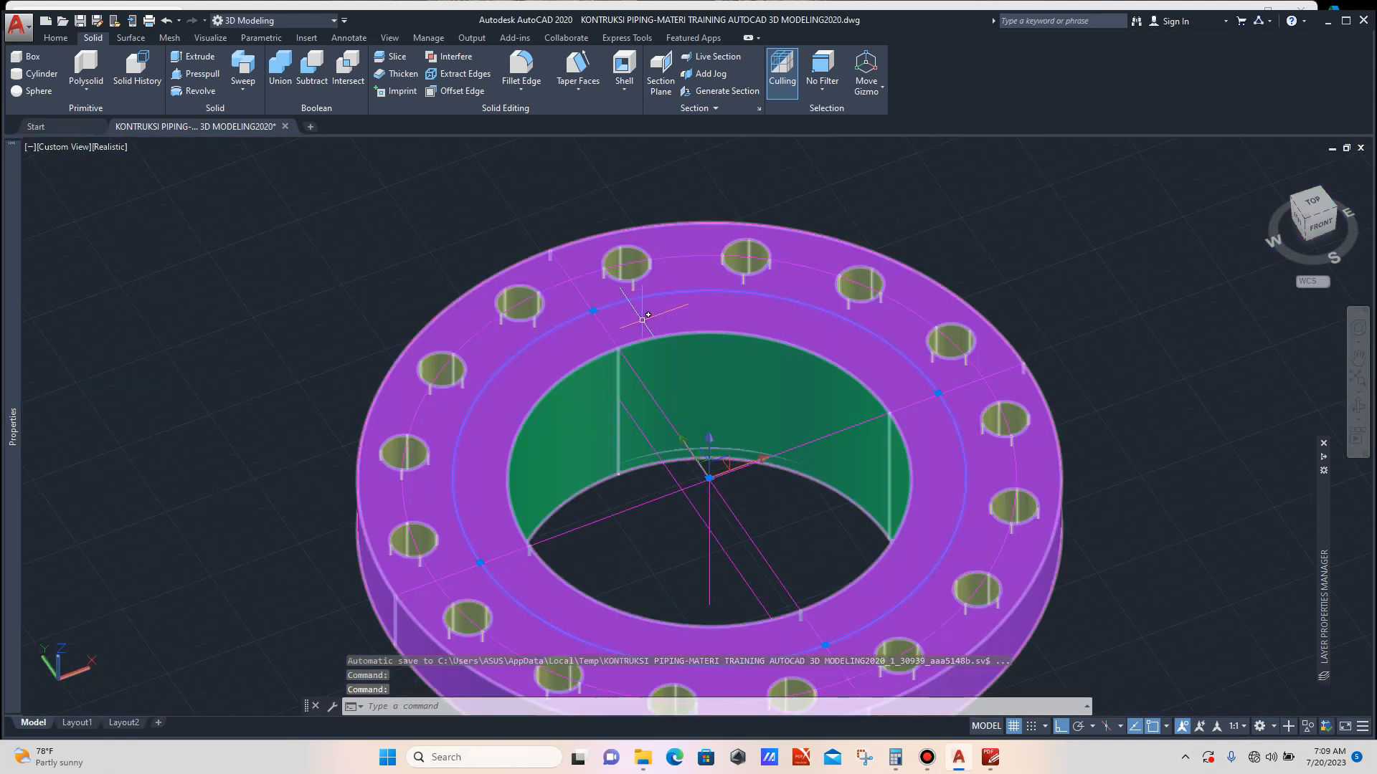
scroll(643, 319, down, 4)
scroll(686, 401, up, 5)
scroll(686, 402, down, 6)
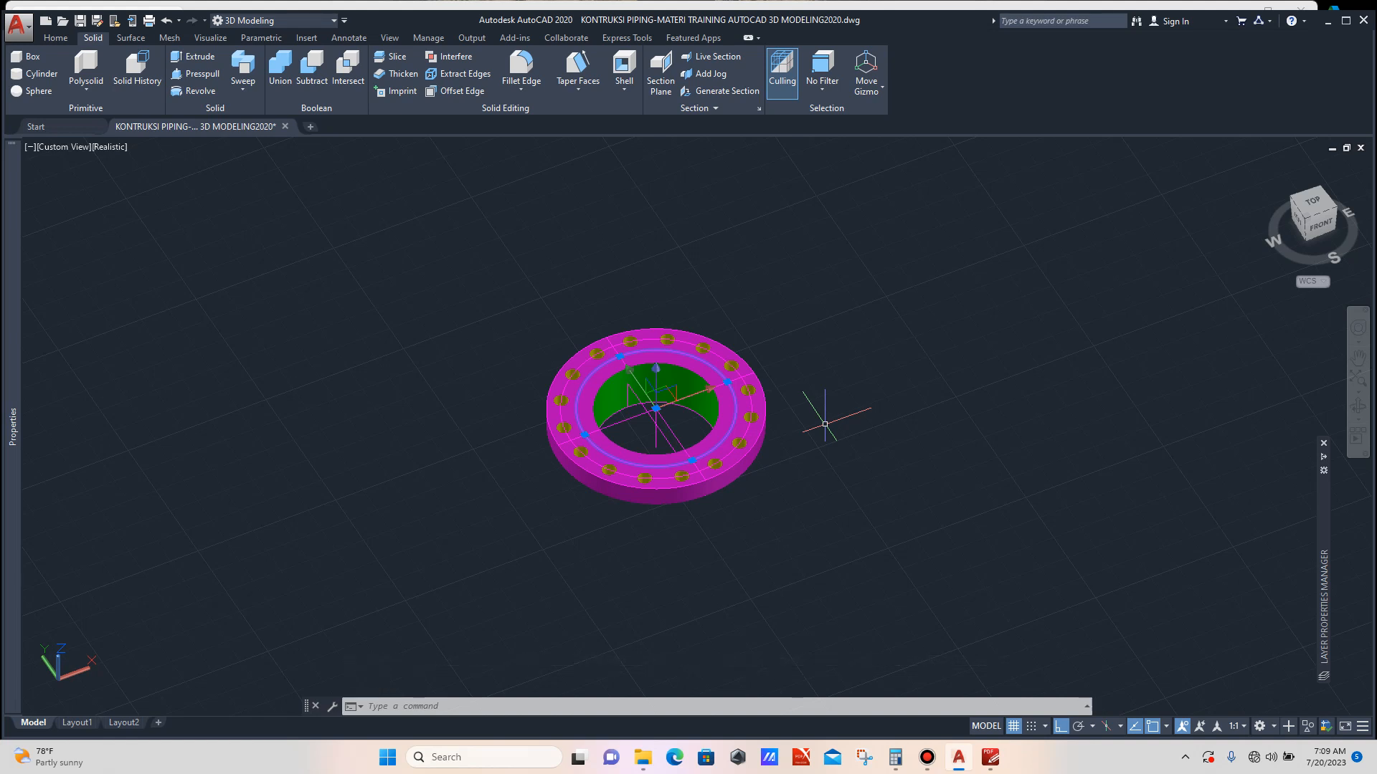
key(Escape)
scroll(717, 405, up, 6)
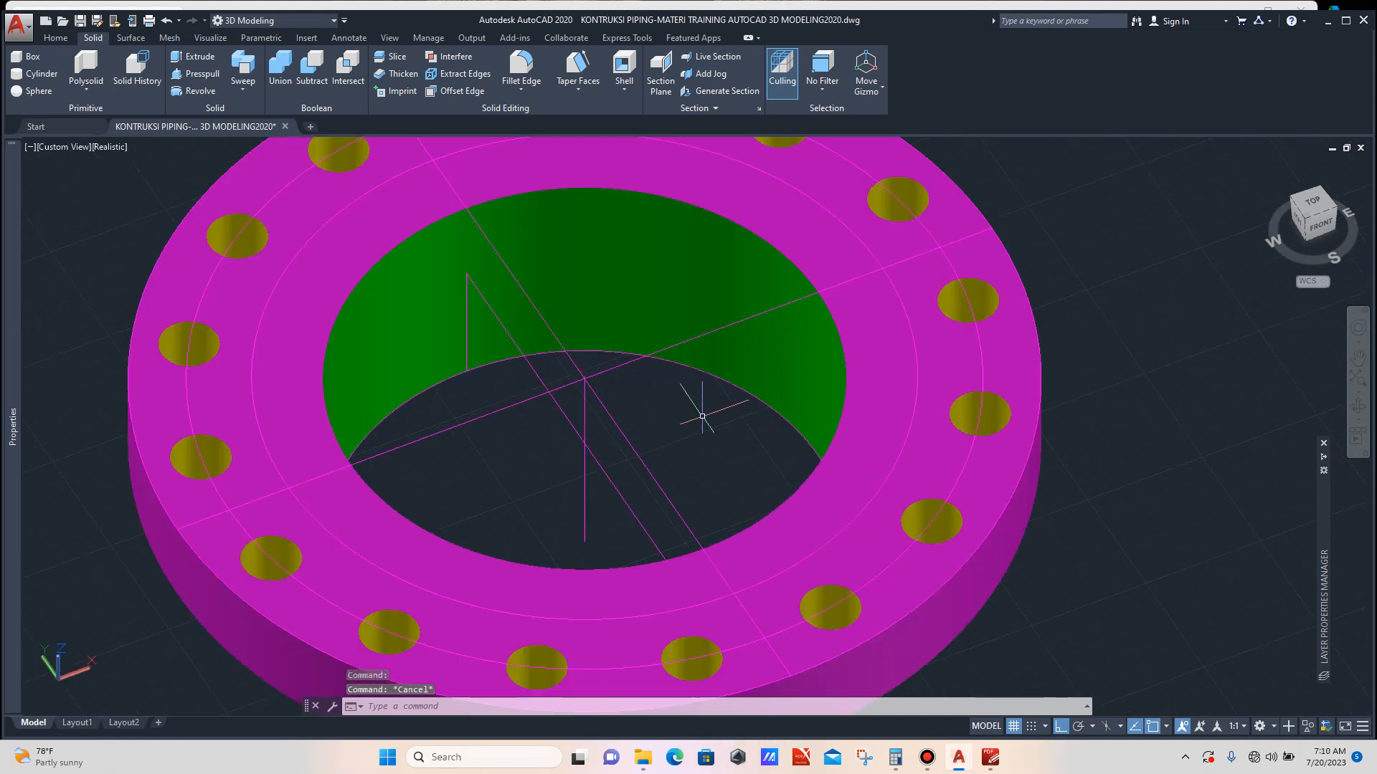
scroll(753, 393, down, 2)
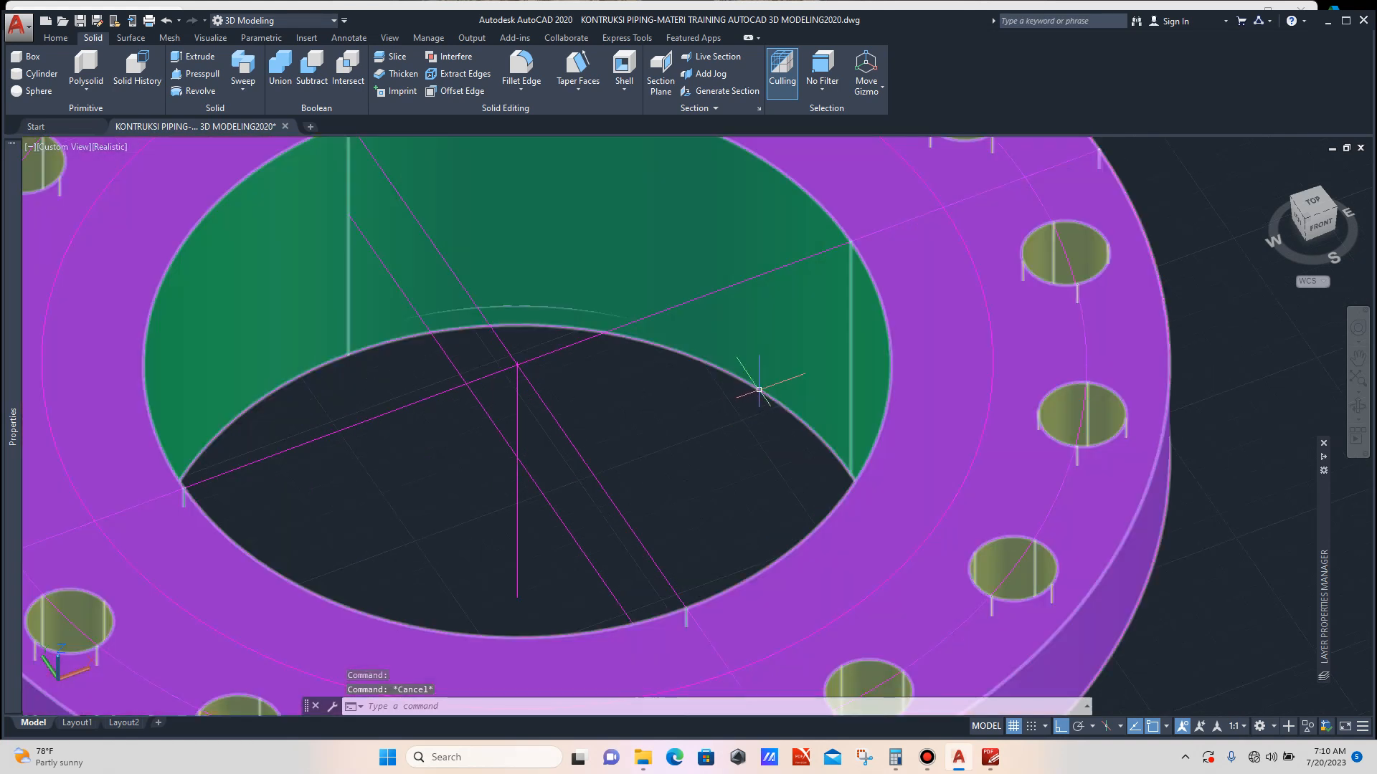
scroll(742, 393, down, 4)
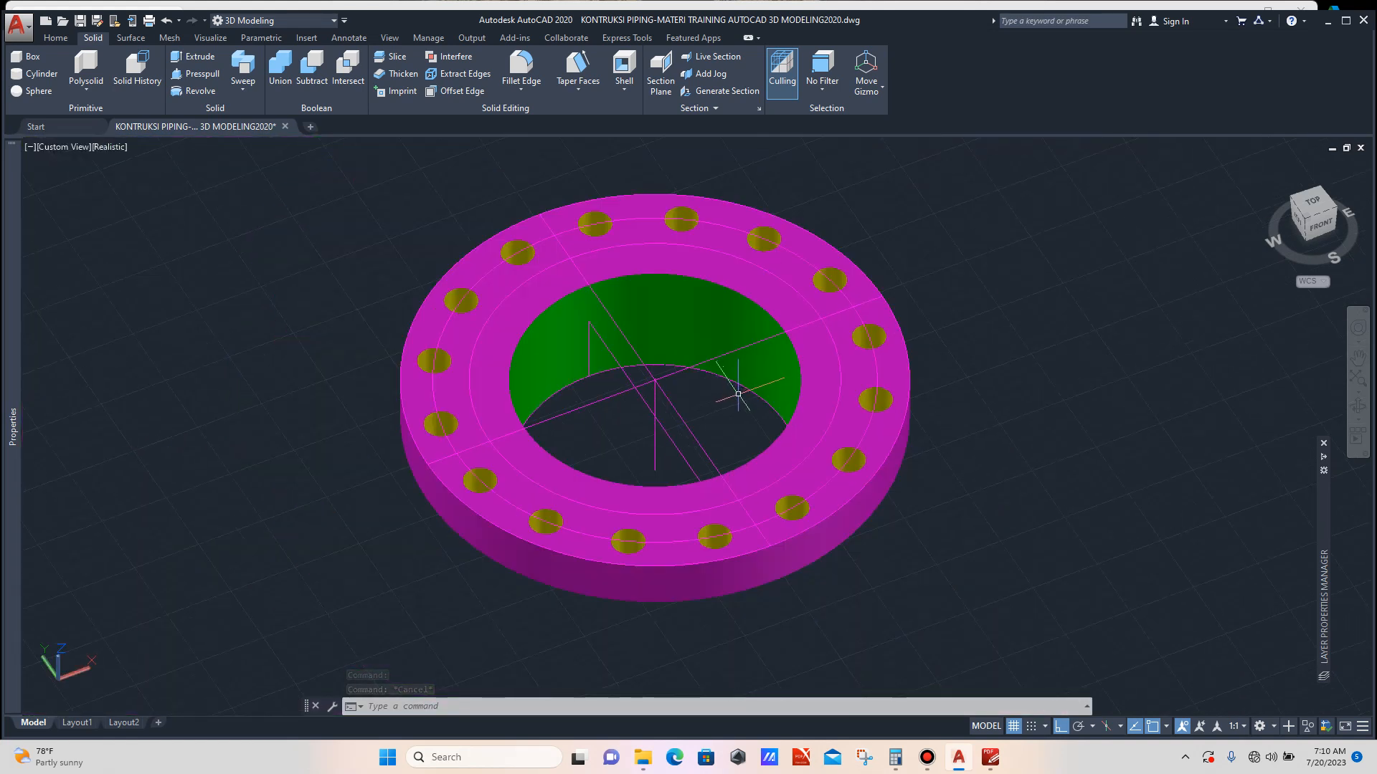
scroll(738, 393, down, 3)
scroll(656, 402, up, 6)
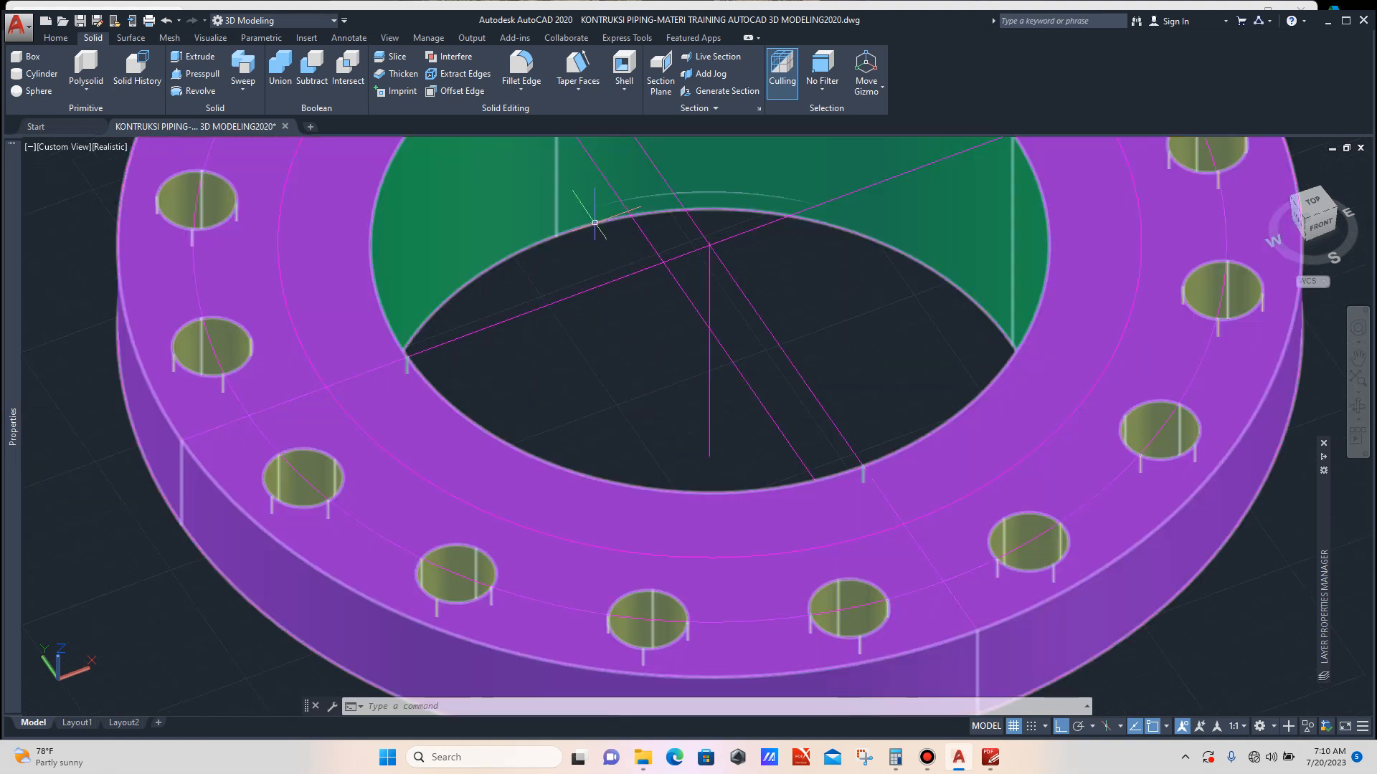
scroll(673, 342, down, 3)
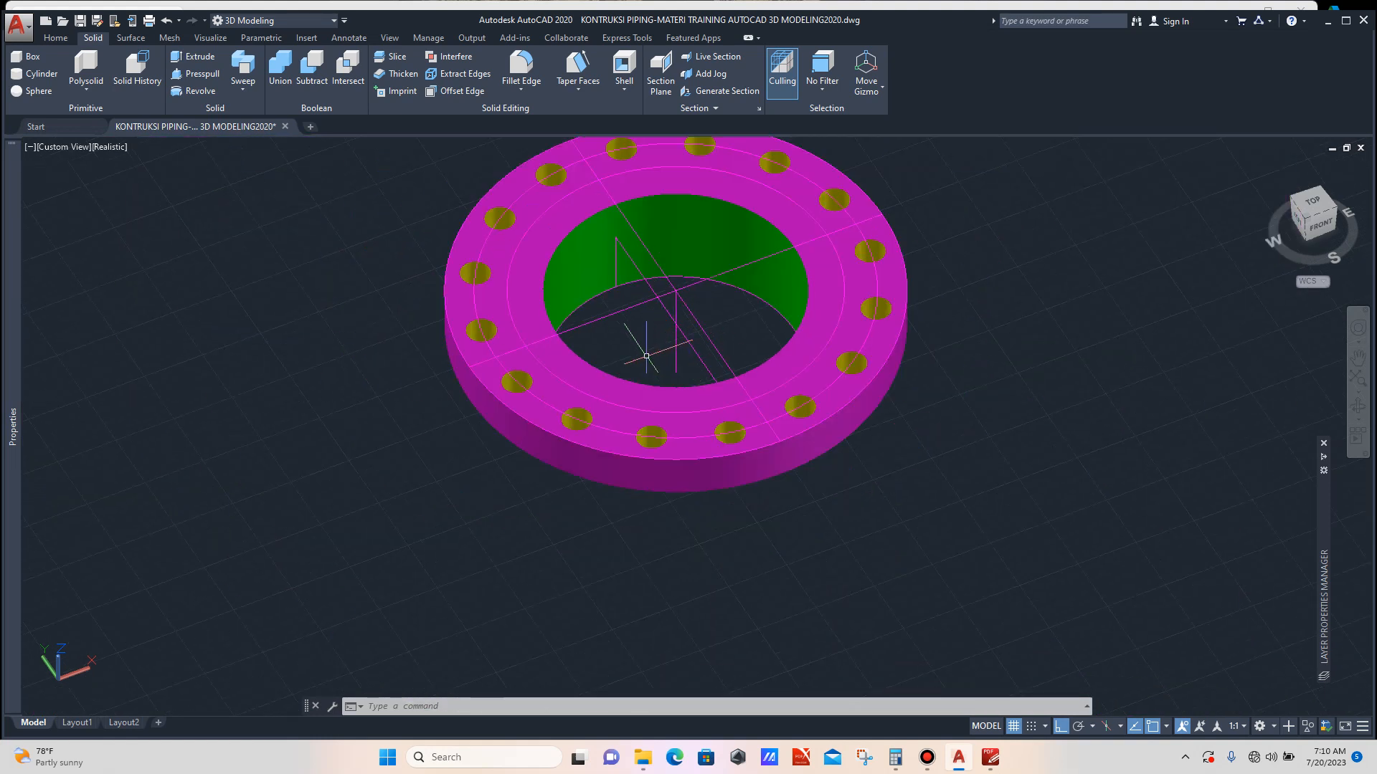
Draw a circle centred on the lower end of the flange's vertical centre line, with its radius snapped to the bore's edge.
key(Escape)
key(Escape)
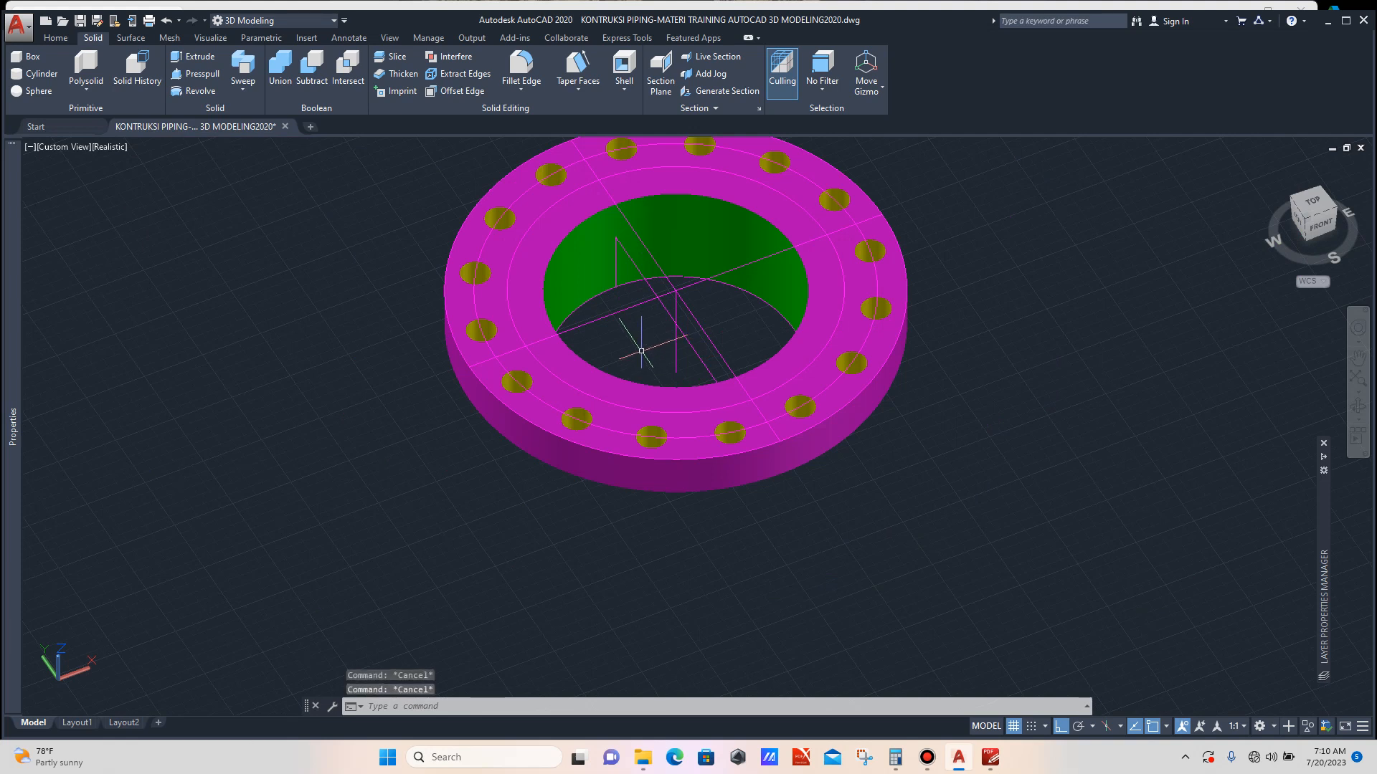
text(c)
key(Return)
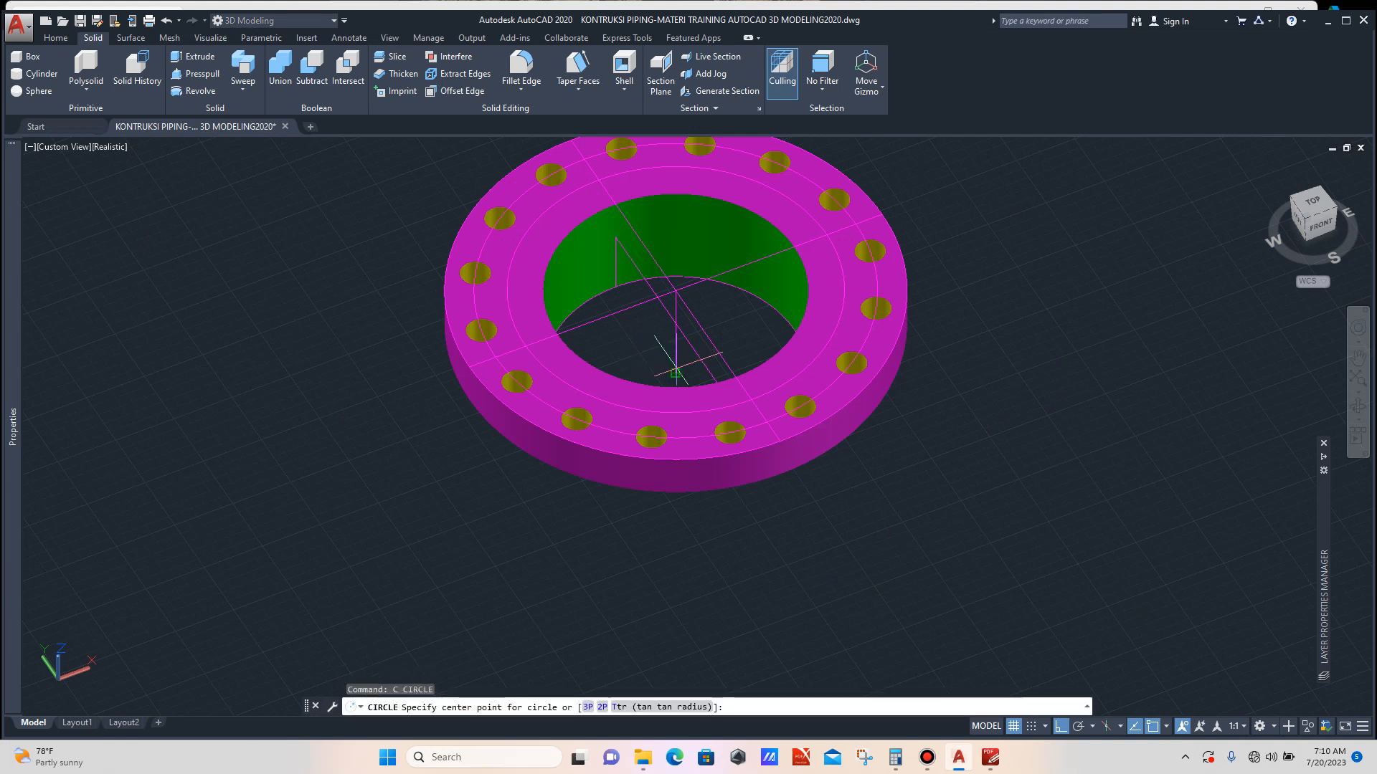
click(675, 373)
scroll(735, 342, up, 2)
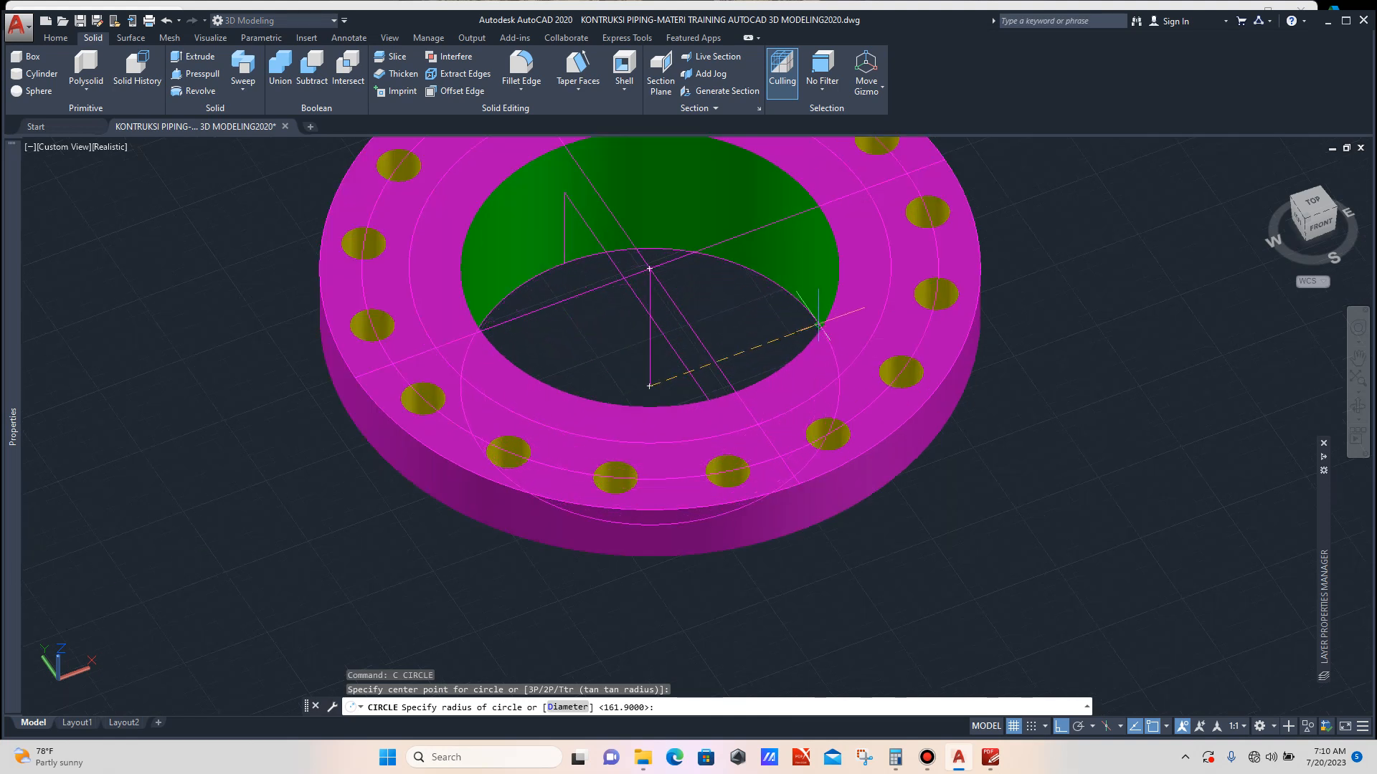
click(819, 324)
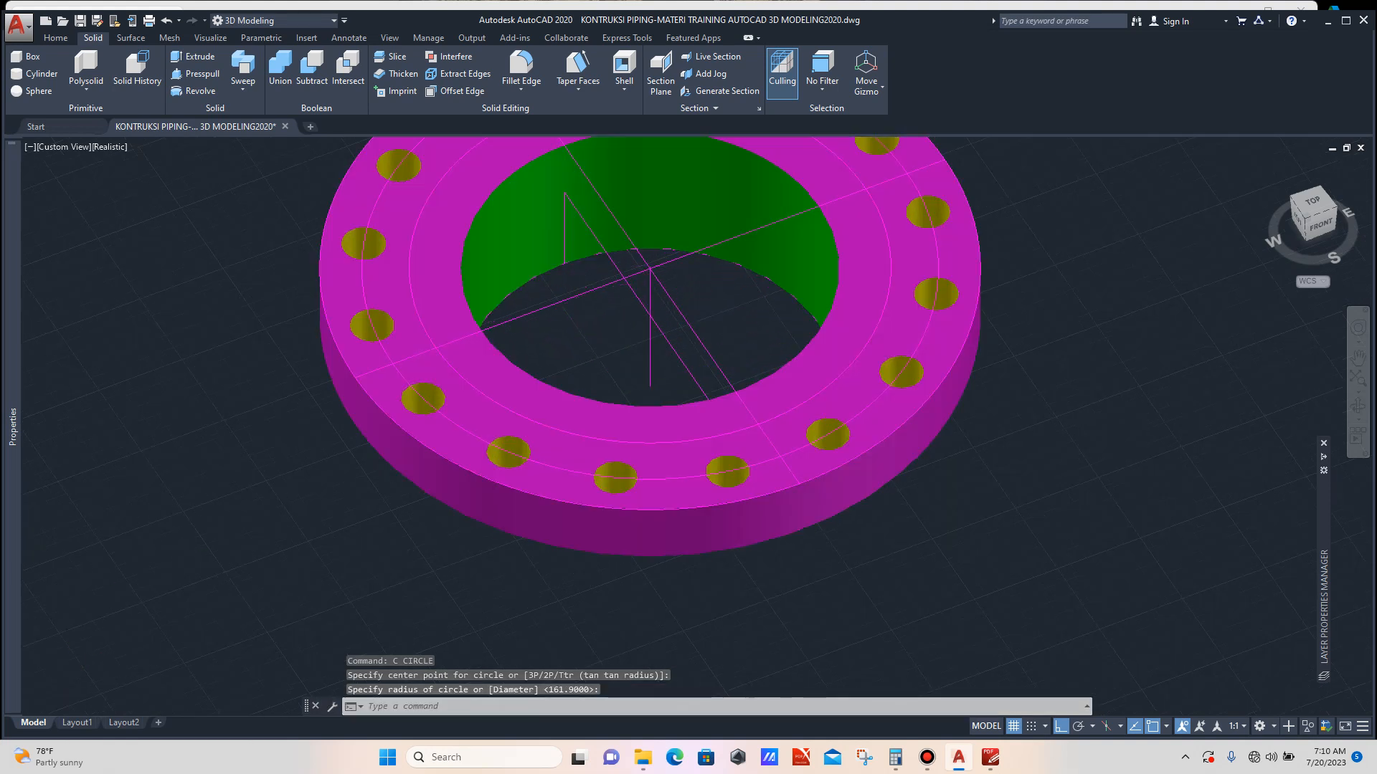
Examine the flange from the side, focusing on the lower edge of the weld neck.
scroll(788, 301, down, 4)
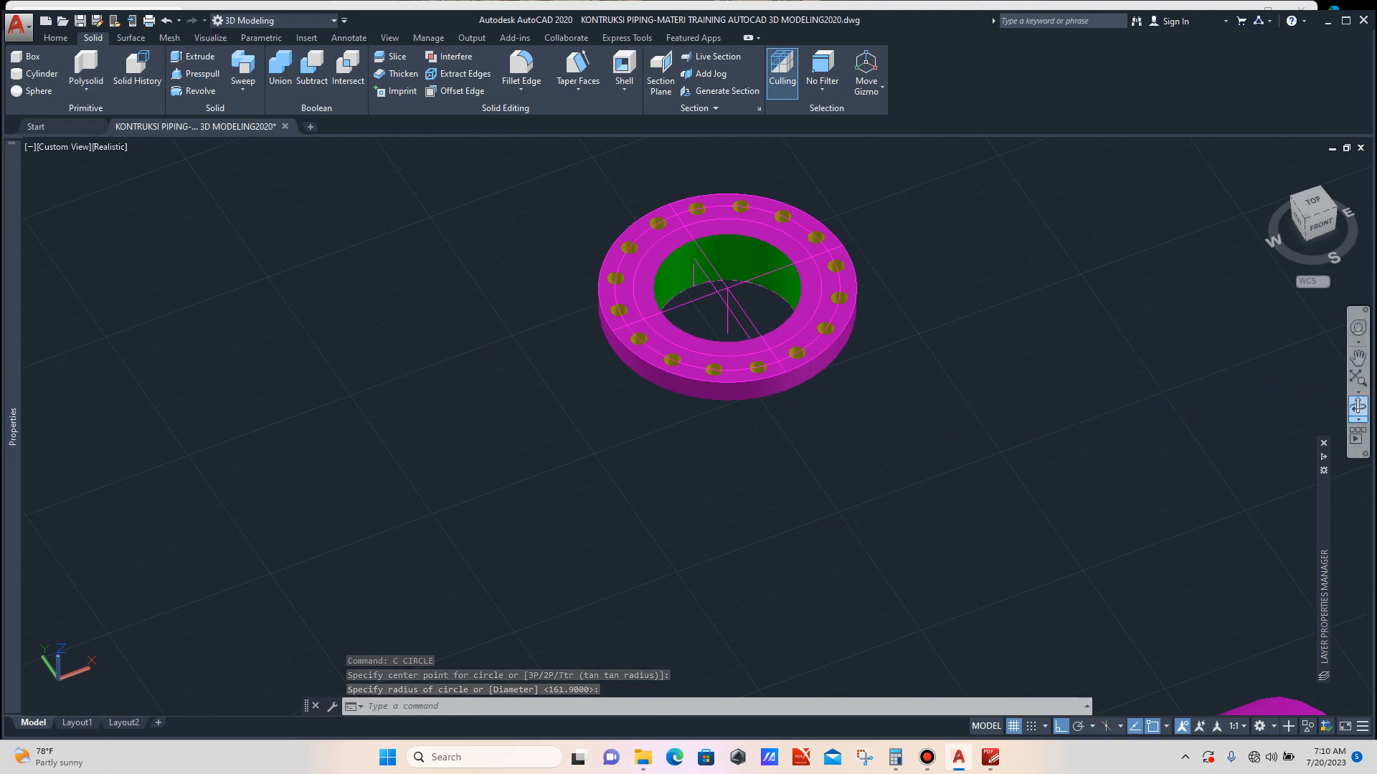
click(1358, 407)
drag(716, 338, 720, 300)
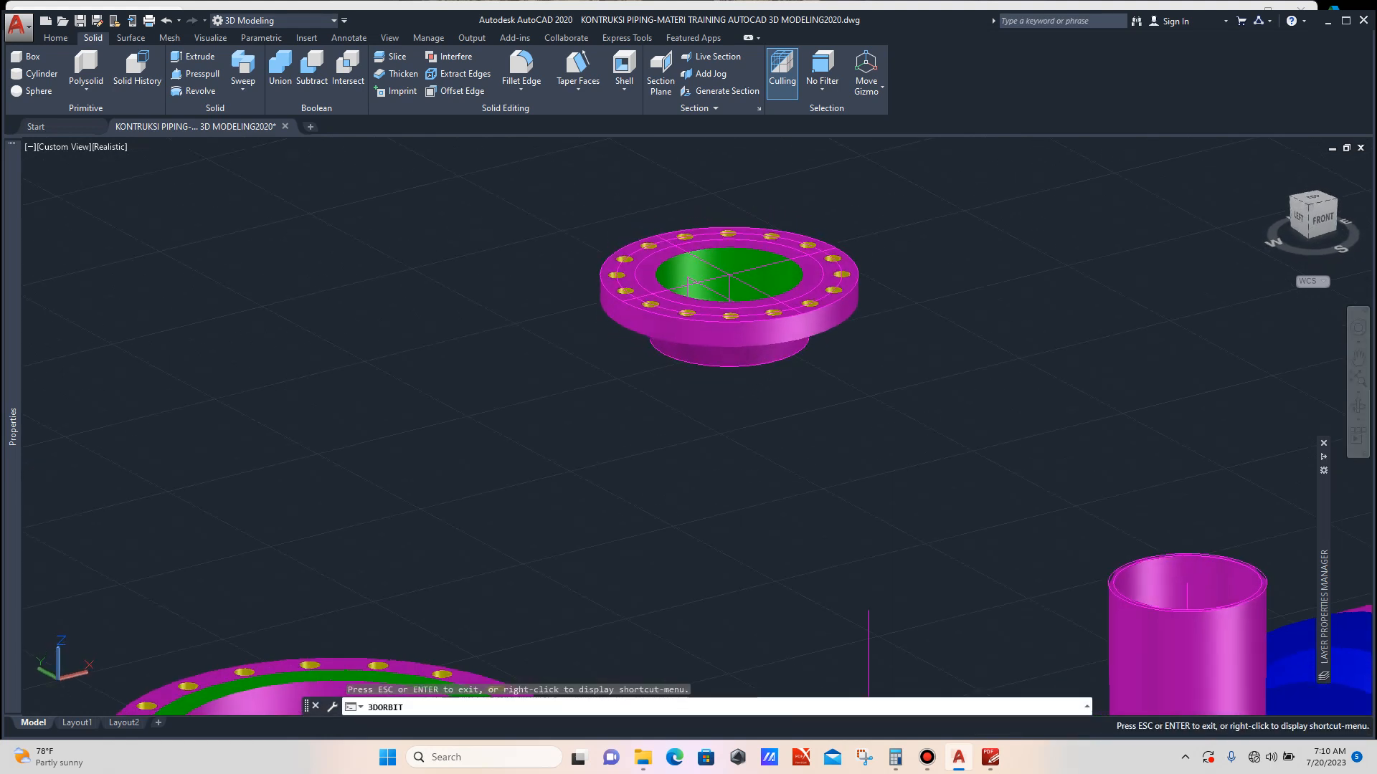
key(Escape)
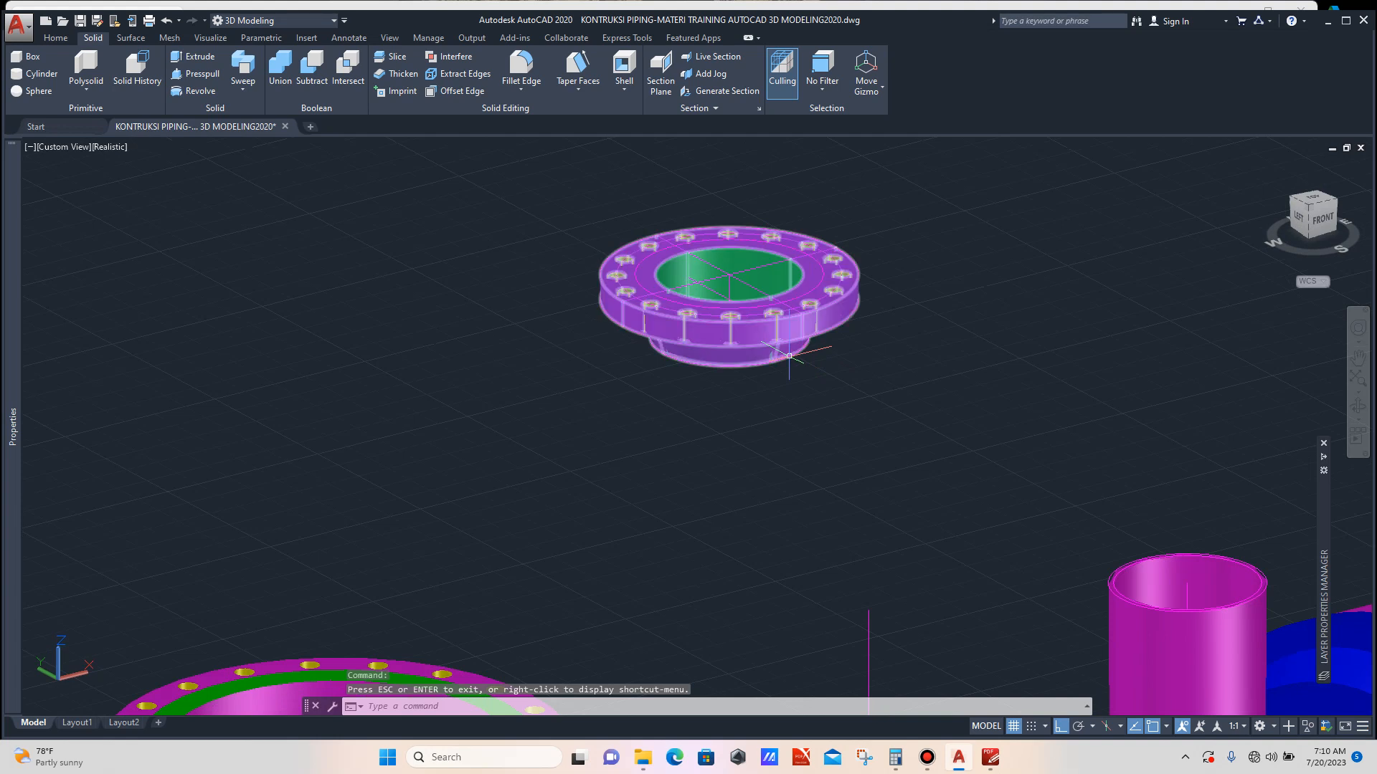
scroll(789, 356, up, 3)
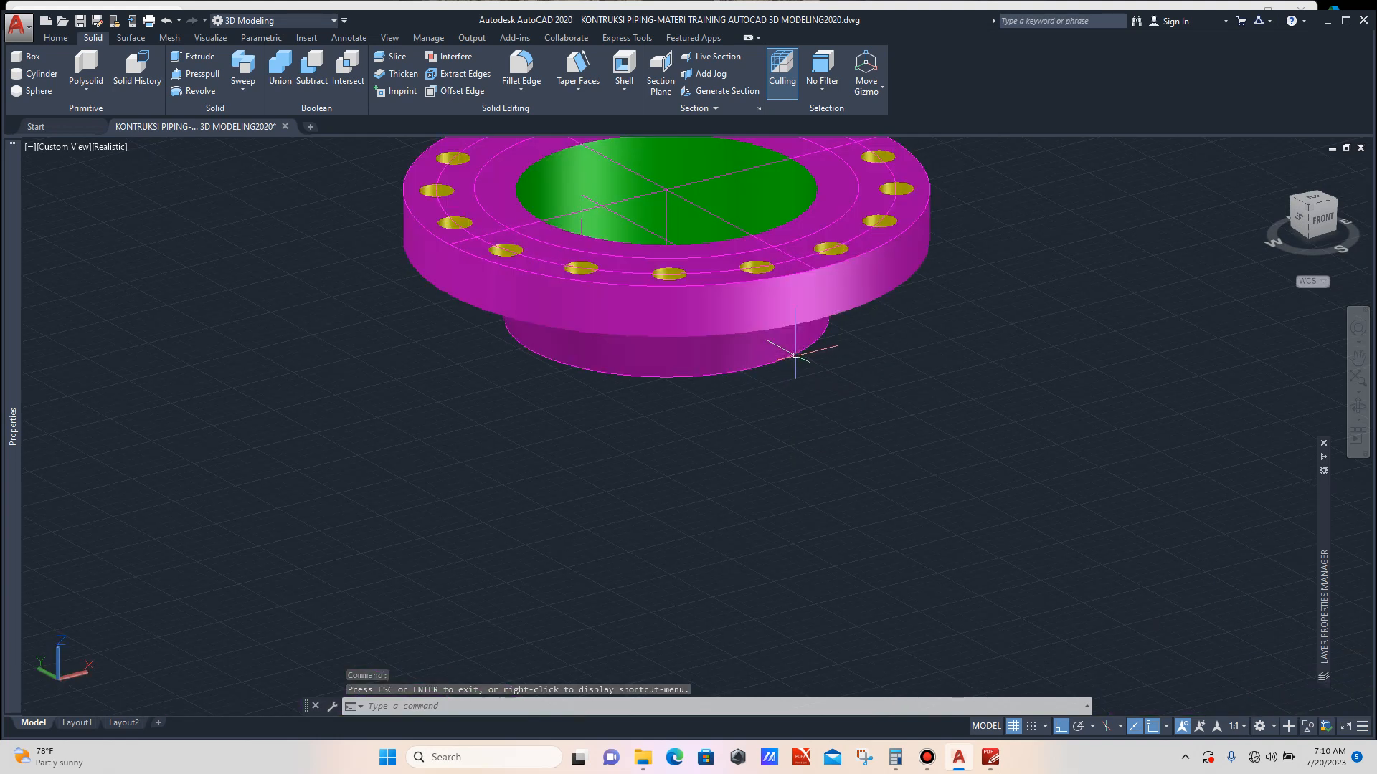
scroll(796, 355, up, 3)
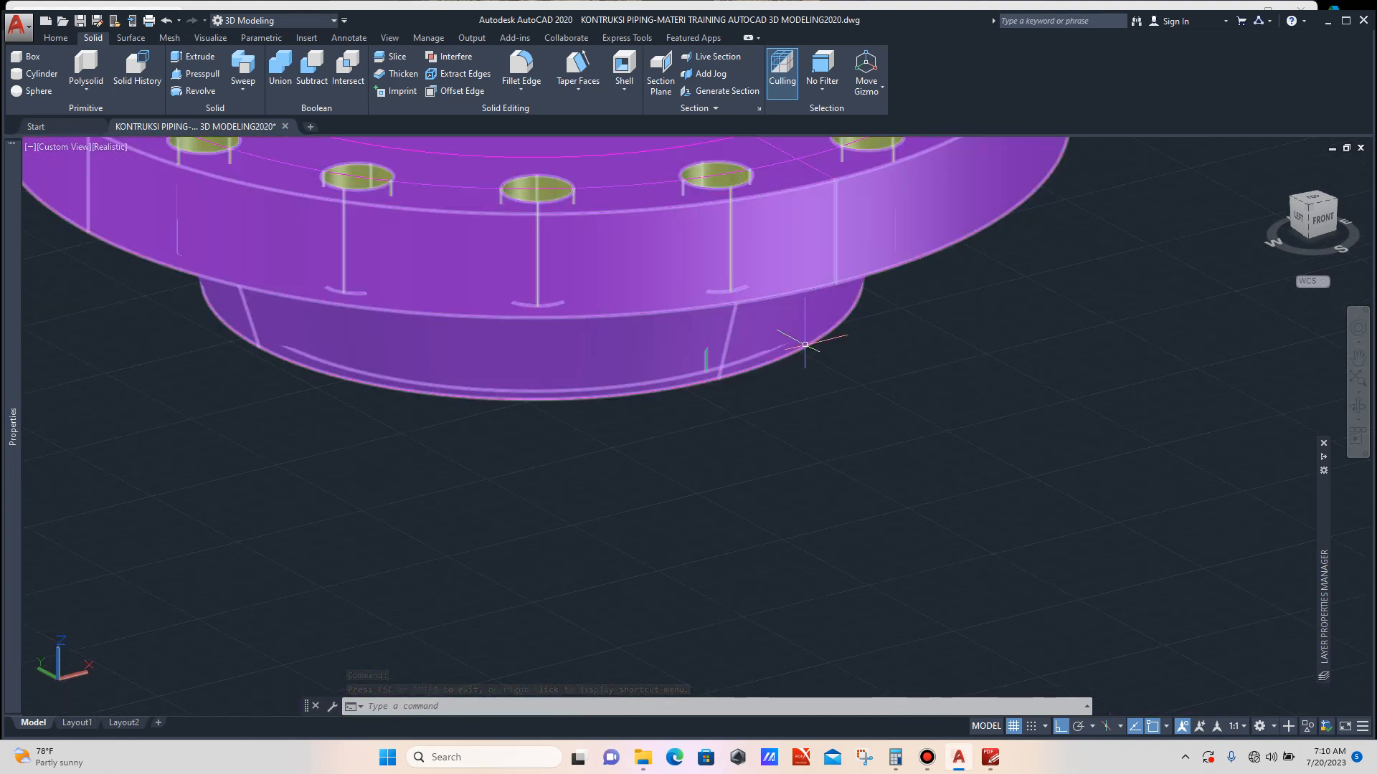
scroll(803, 347, down, 3)
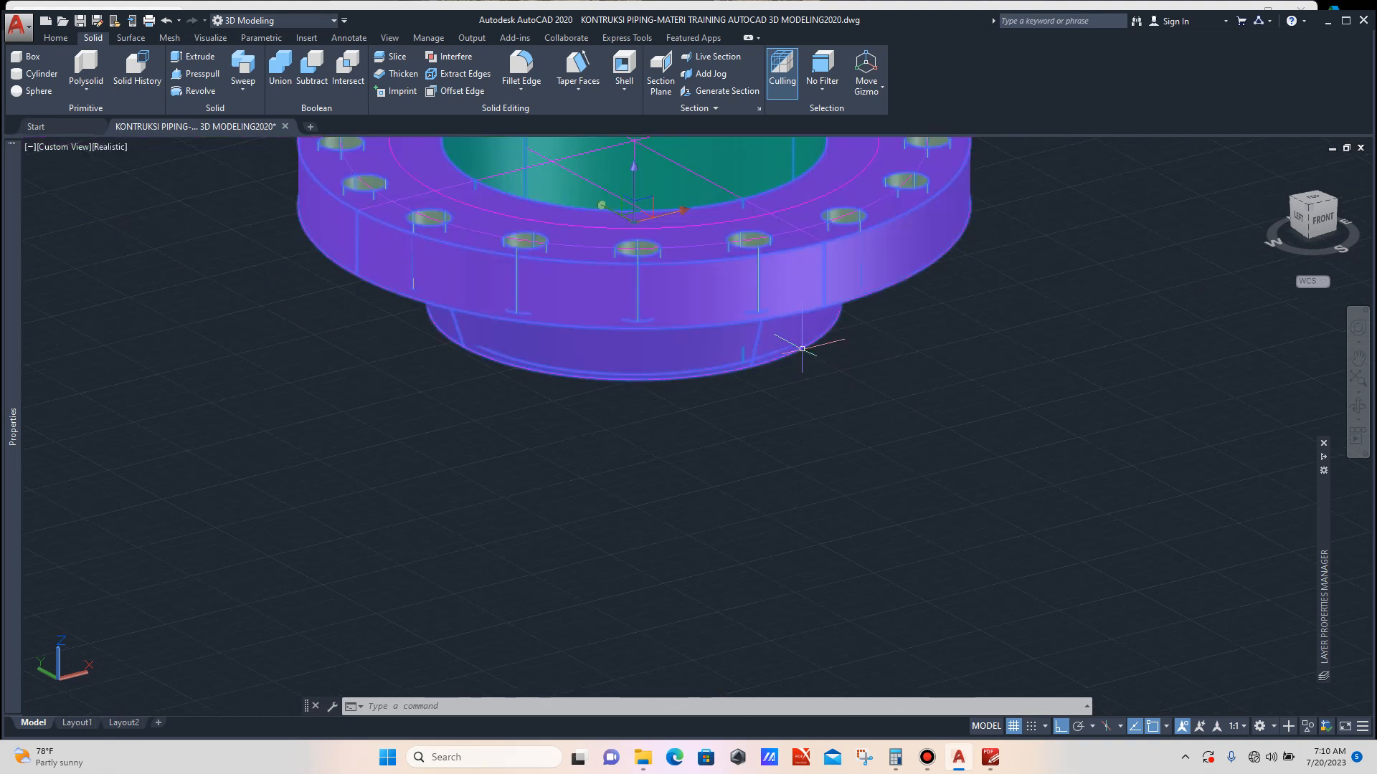
key(Escape)
scroll(801, 353, up, 2)
scroll(802, 354, up, 2)
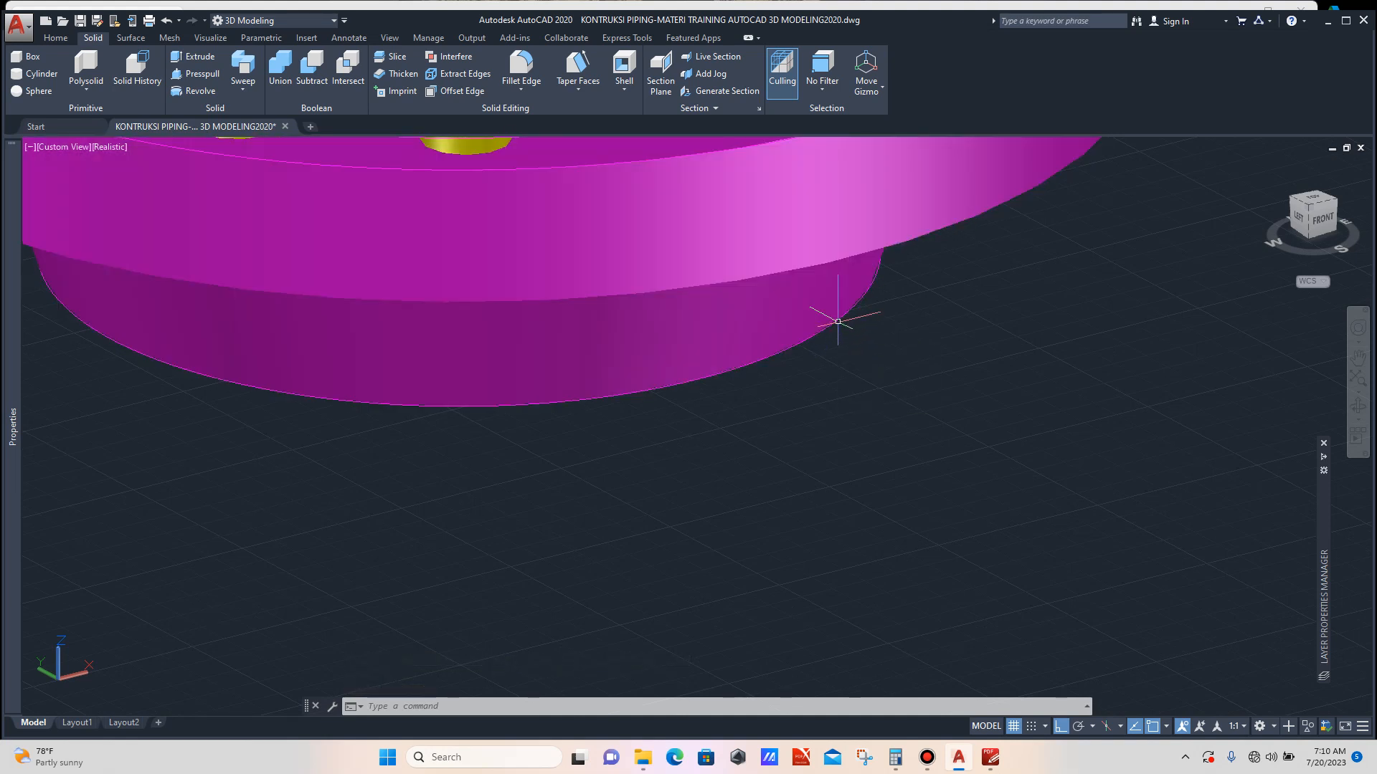
scroll(835, 322, down, 6)
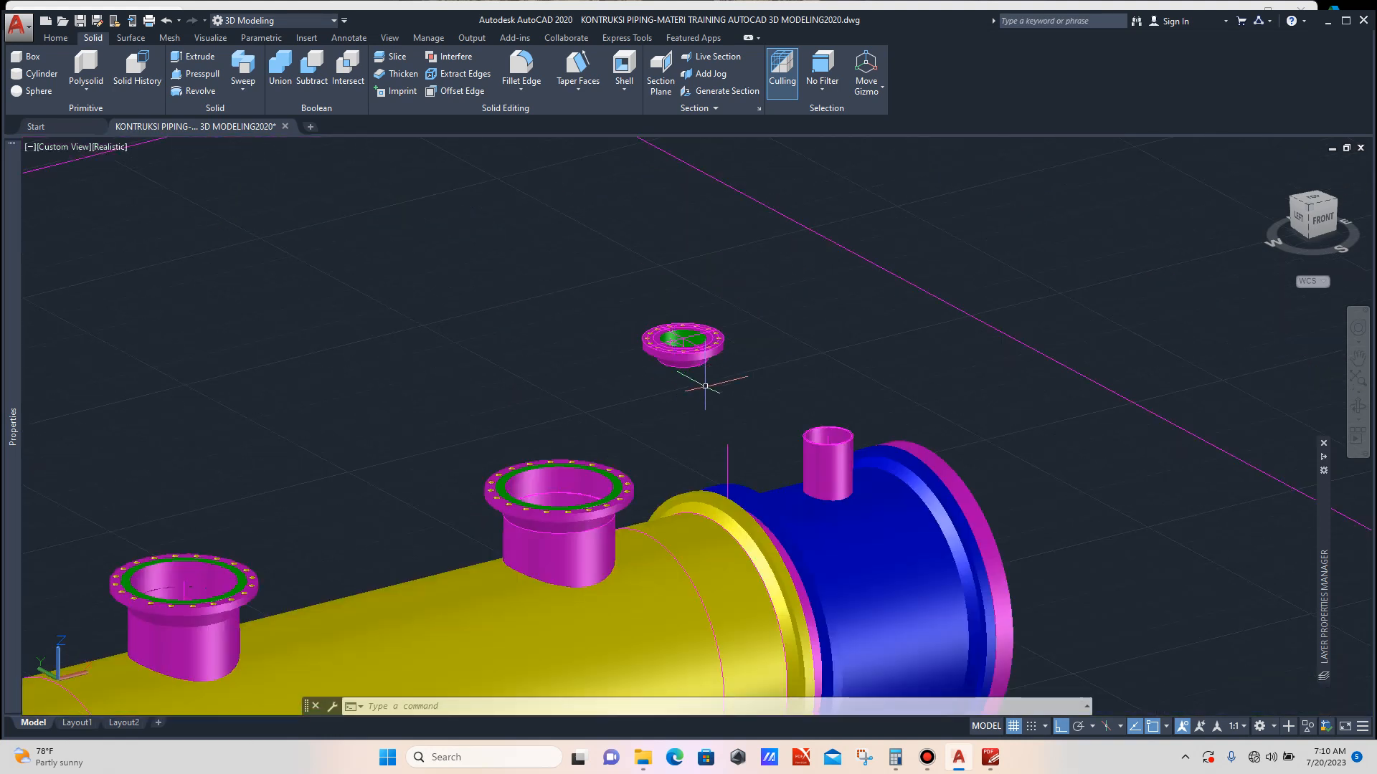
Draw a vertical line from the centre of the flange's top face straight down to a point below the weld neck.
scroll(741, 404, up, 2)
key(Escape)
key(Escape)
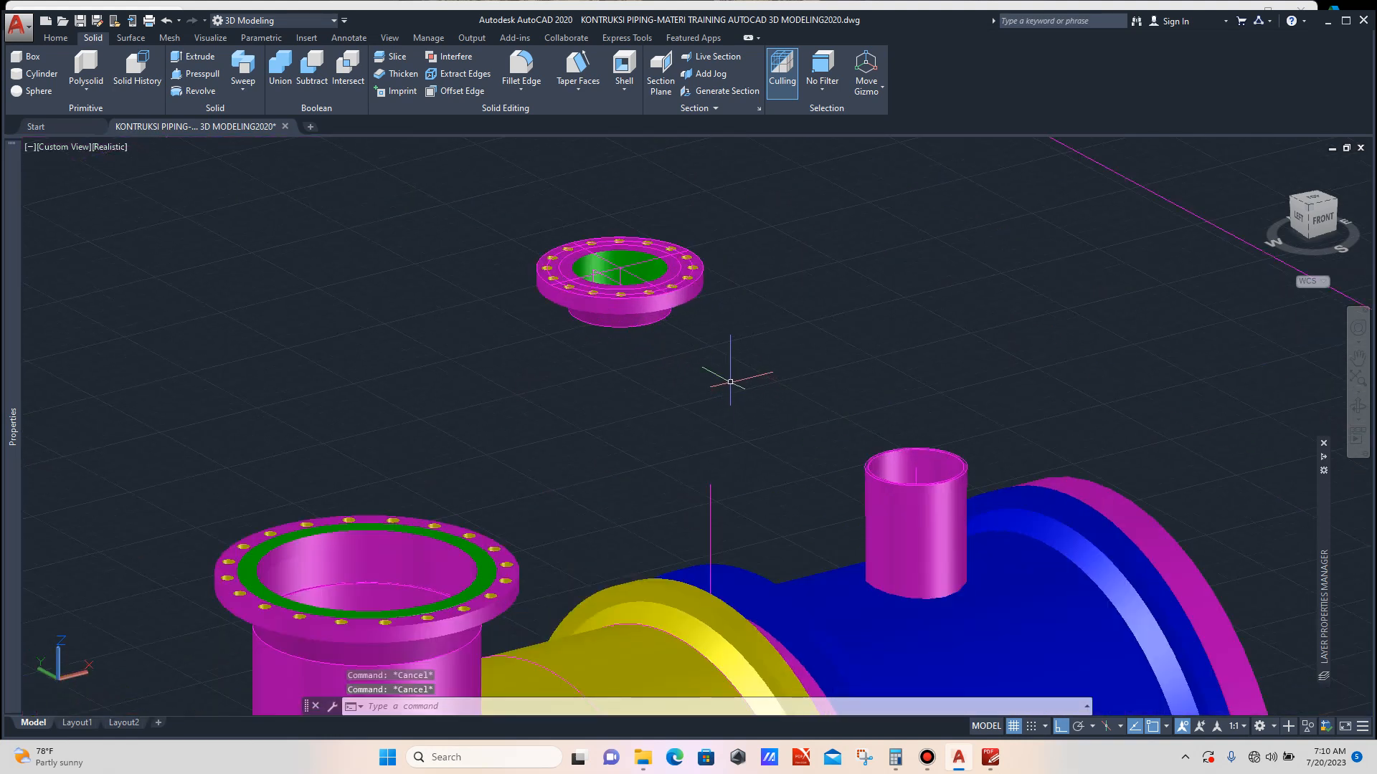
text(l)
key(Return)
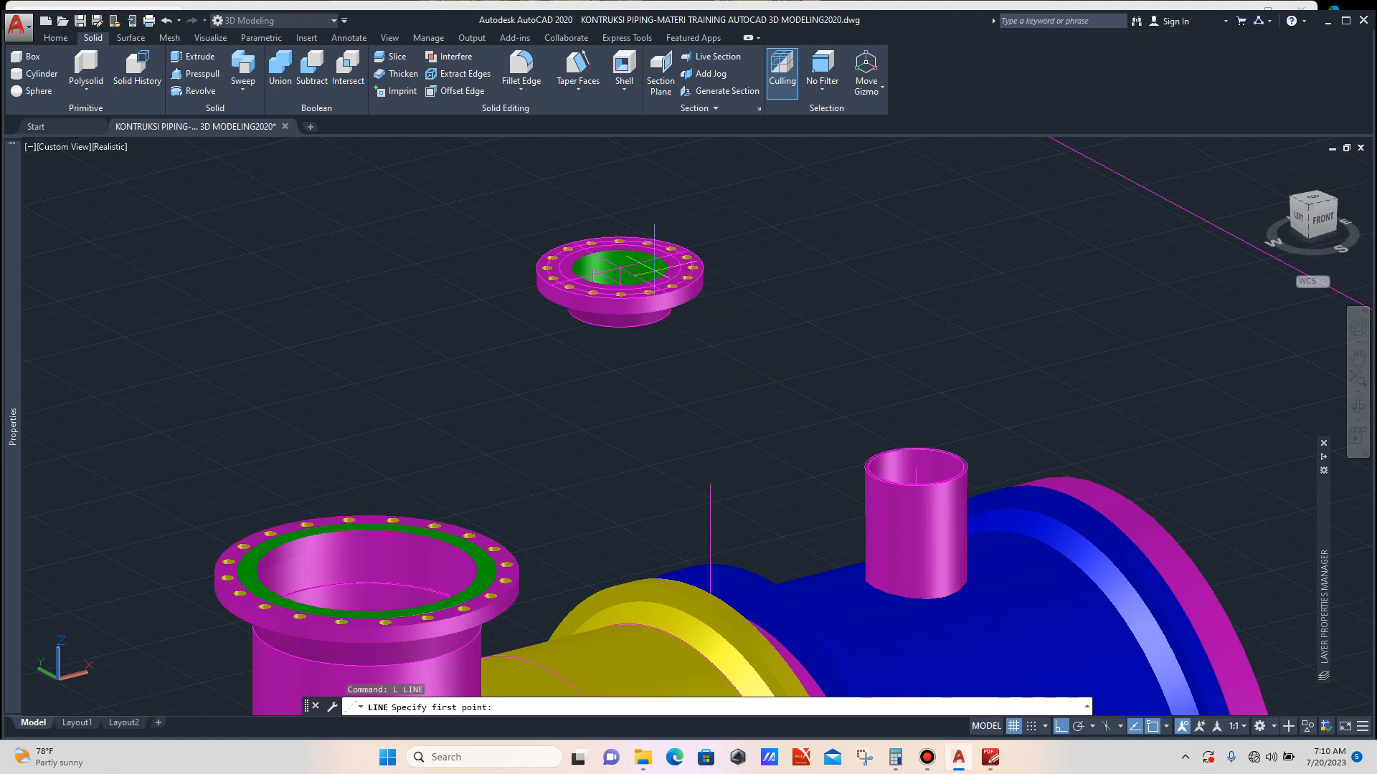
scroll(628, 269, up, 3)
click(610, 266)
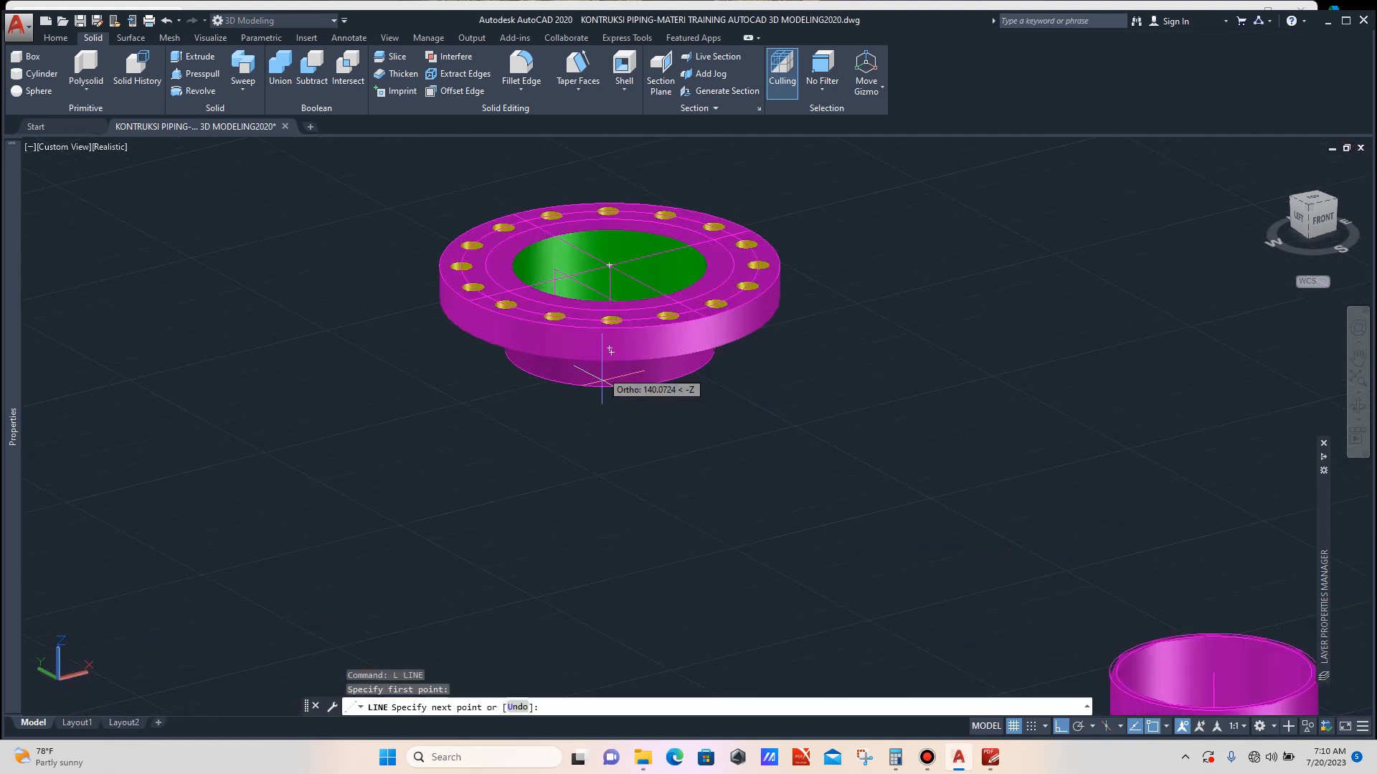
scroll(604, 389, down, 4)
key(Escape)
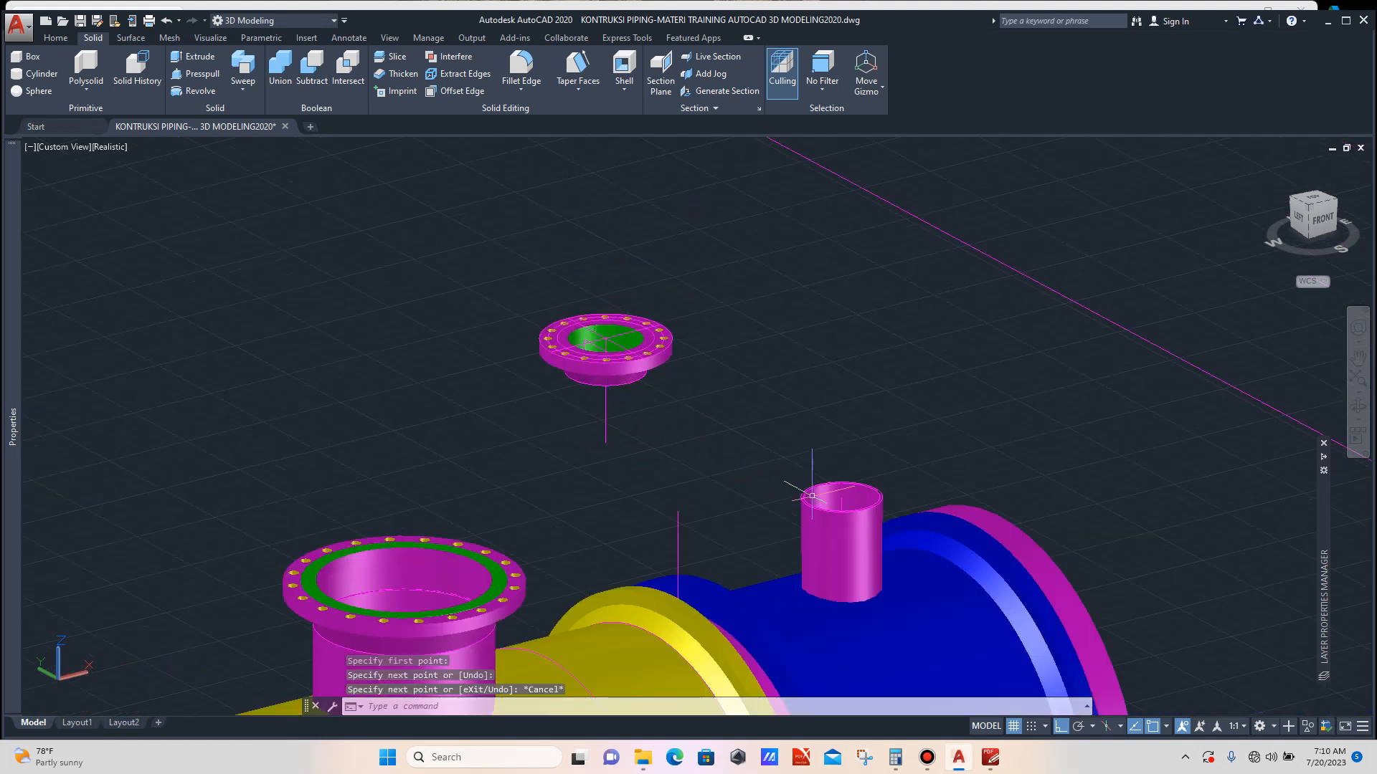
Copy the small nozzle pipe with its inner and outer end circles beside the original, and delete the copied pipe solid.
scroll(803, 469, up, 5)
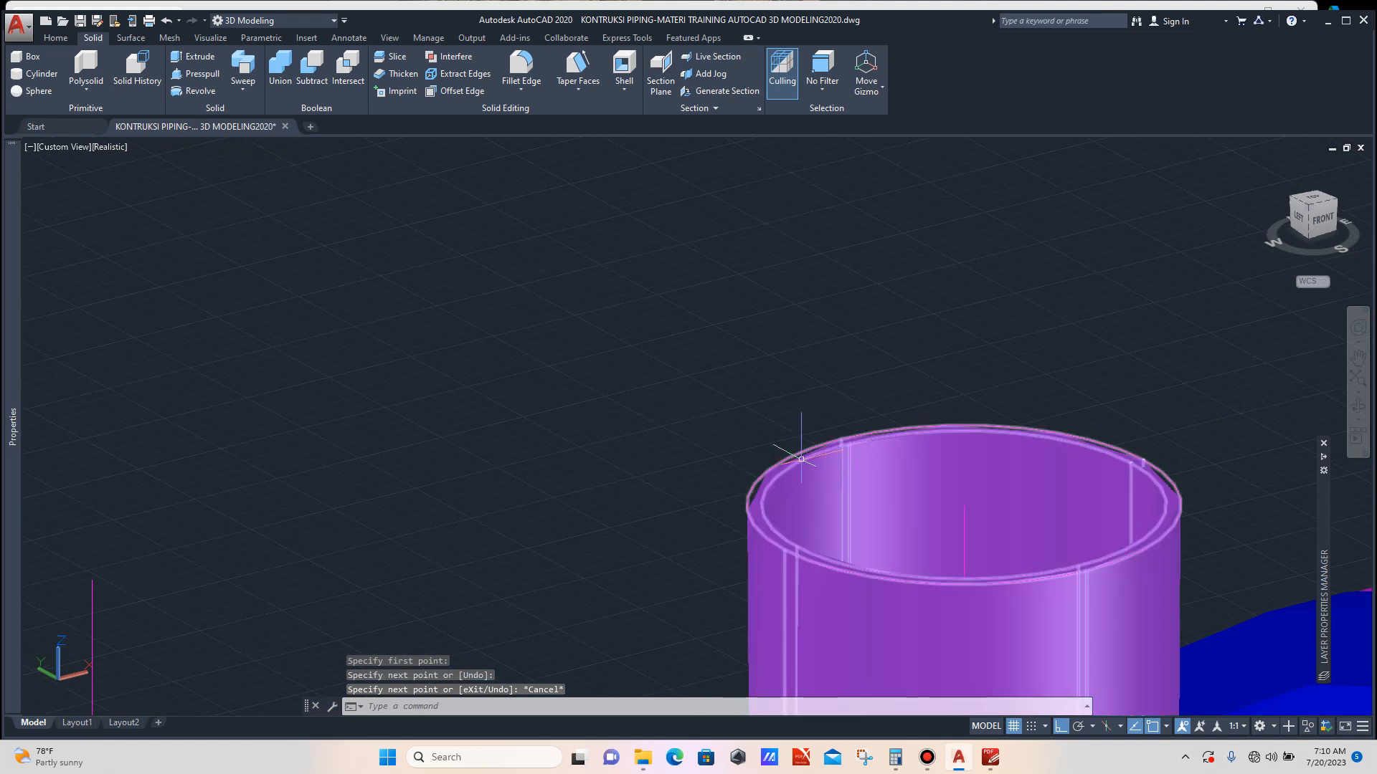
click(882, 408)
click(840, 439)
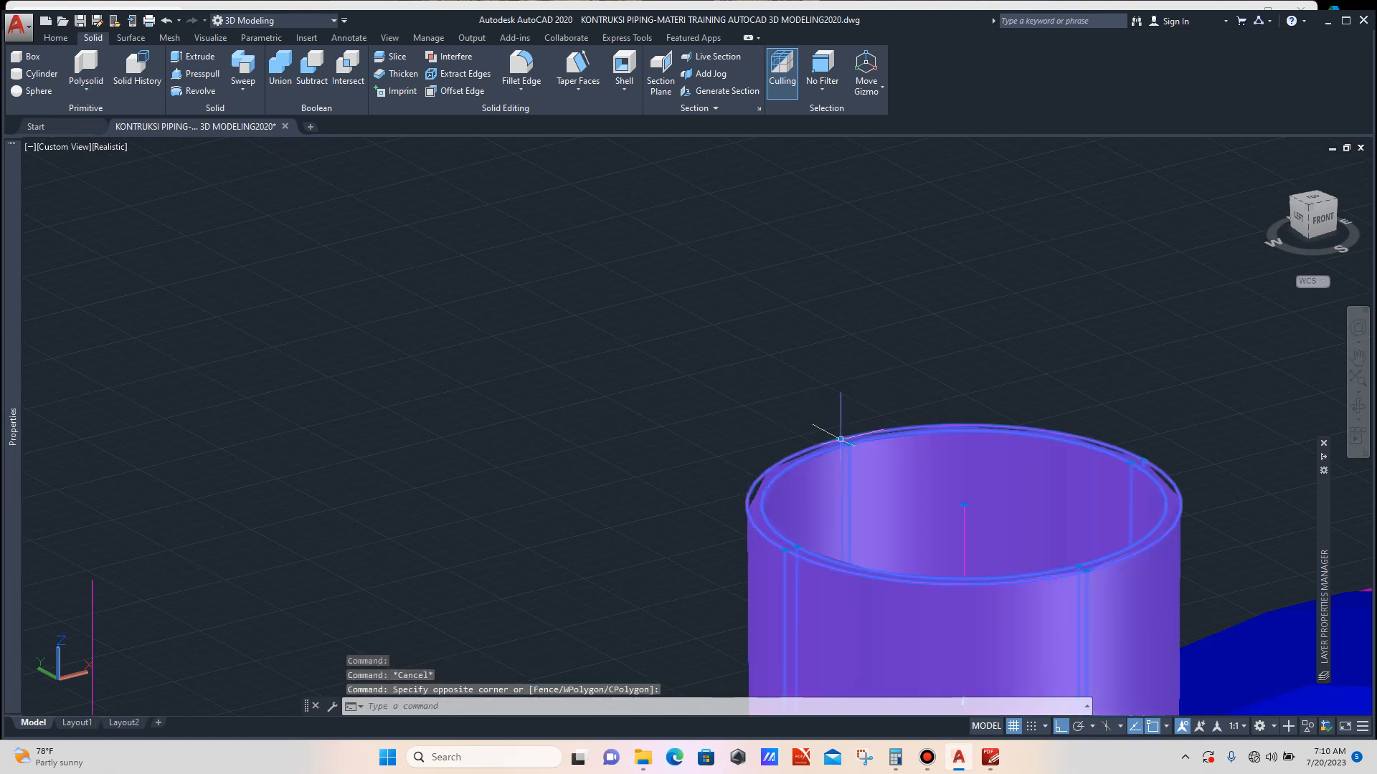
text(co)
key(Return)
scroll(843, 367, down, 4)
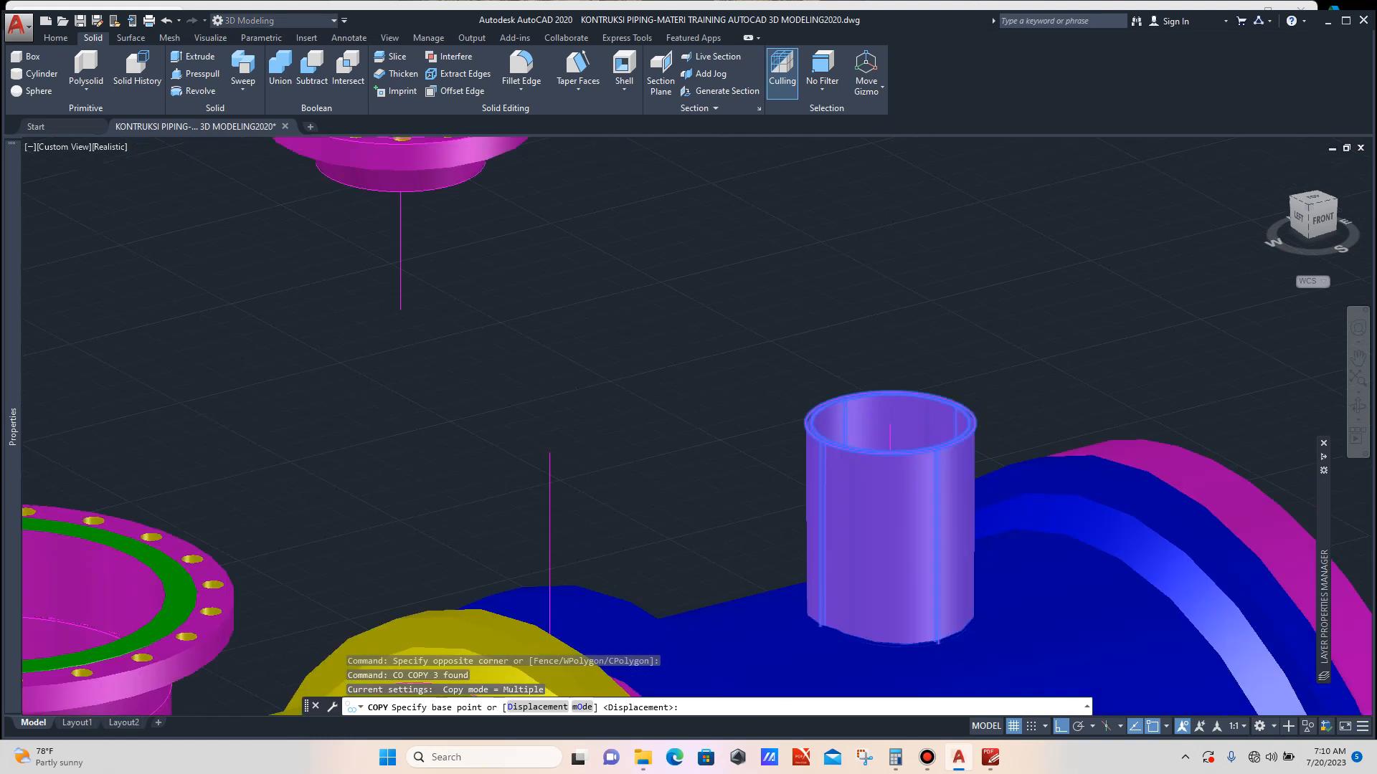
click(940, 345)
click(768, 267)
key(Escape)
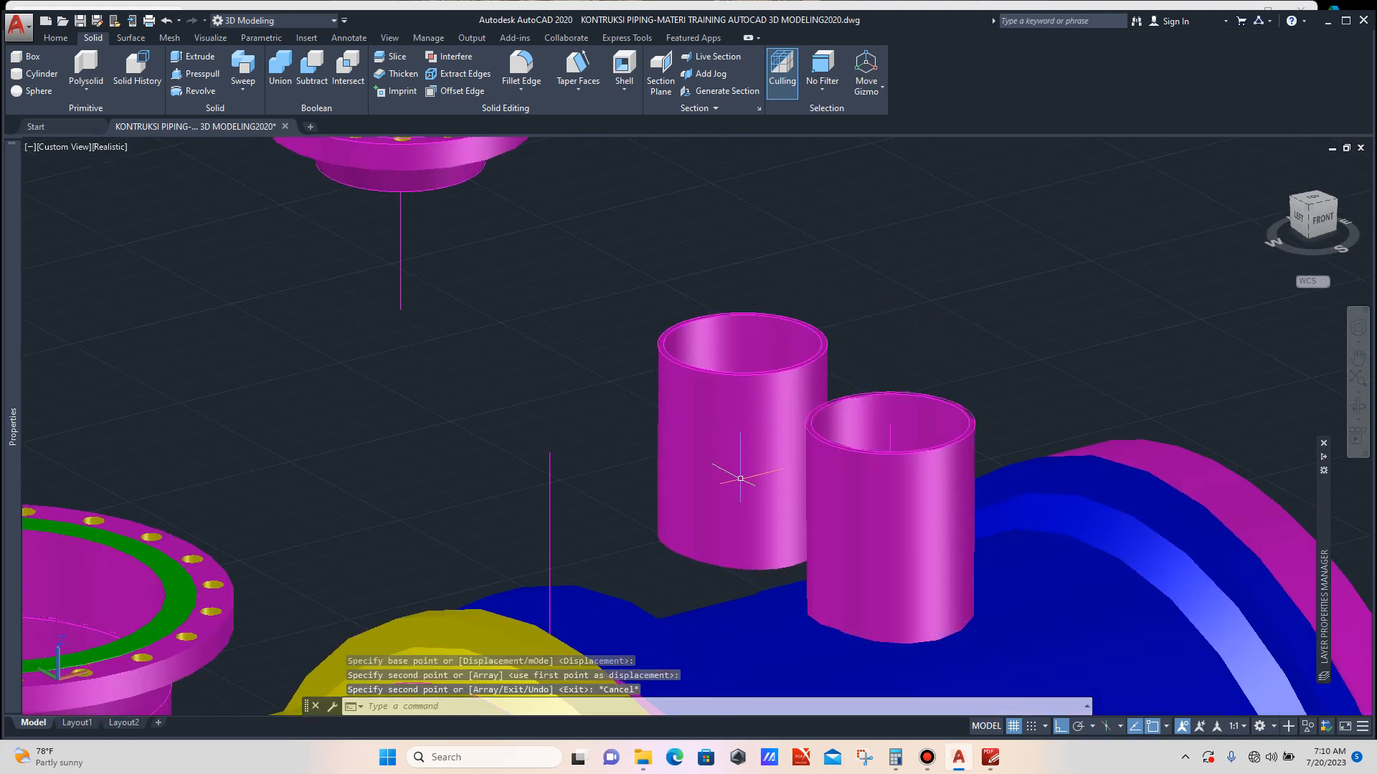
click(740, 479)
key(Delete)
Move the copied inner circle by its centre to the lower end of the line below the flange, and delete the leftover outer circle.
scroll(669, 307, up, 5)
click(699, 309)
scroll(796, 305, down, 4)
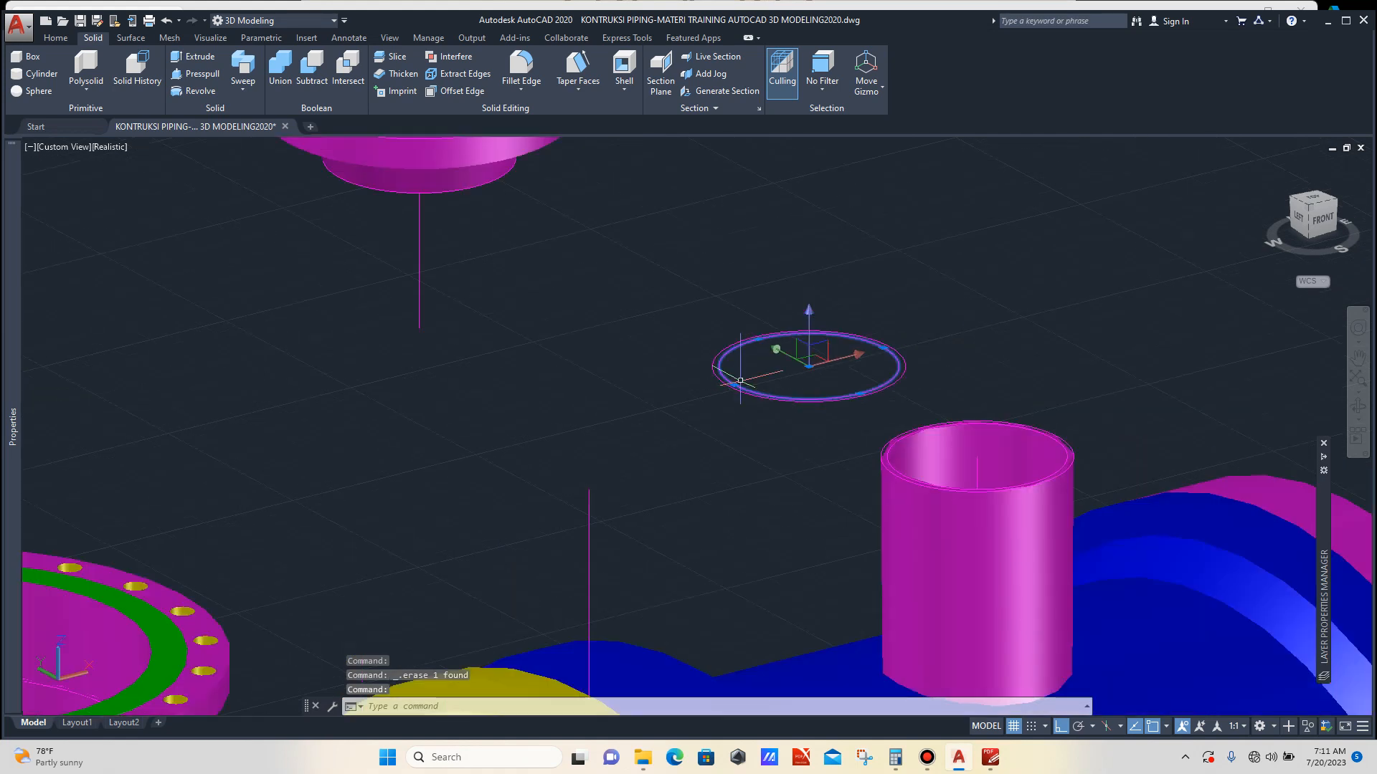
text(m)
key(Return)
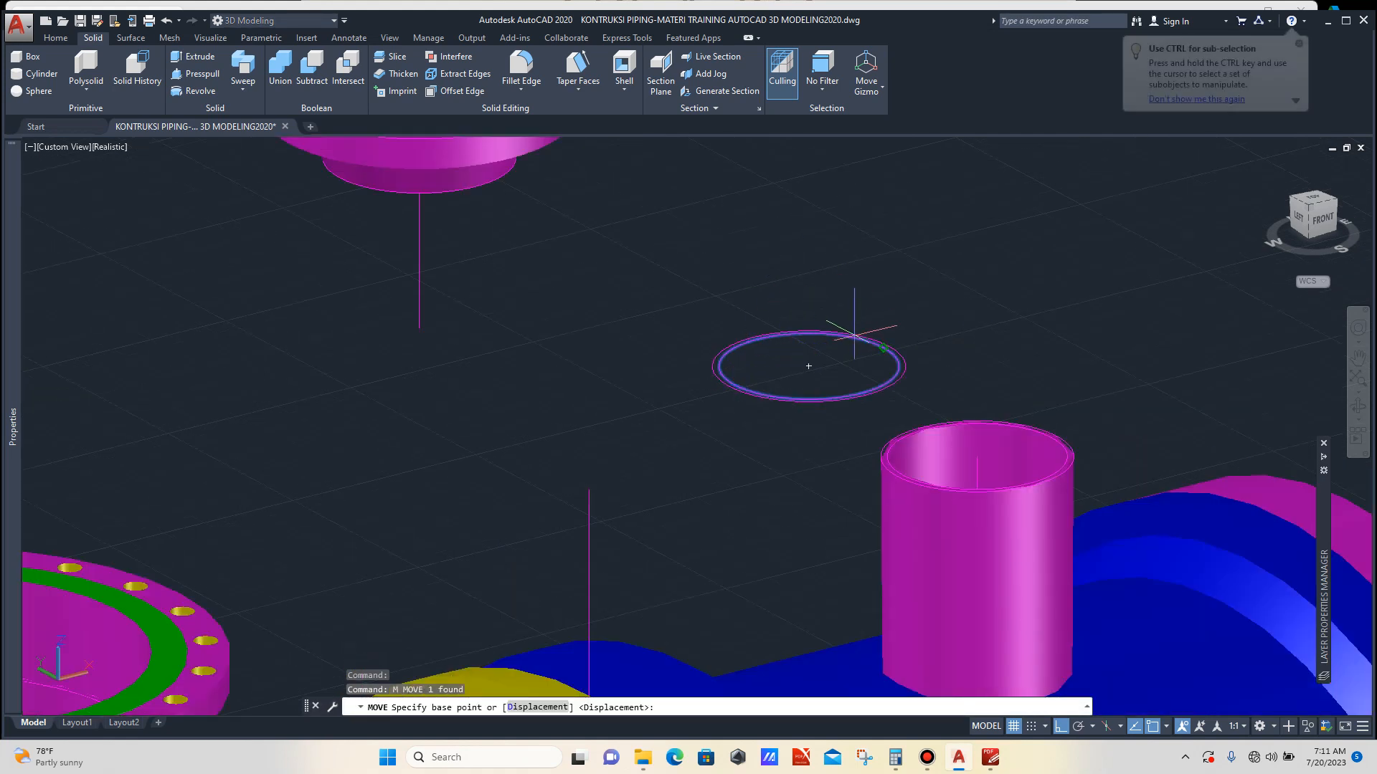
click(808, 366)
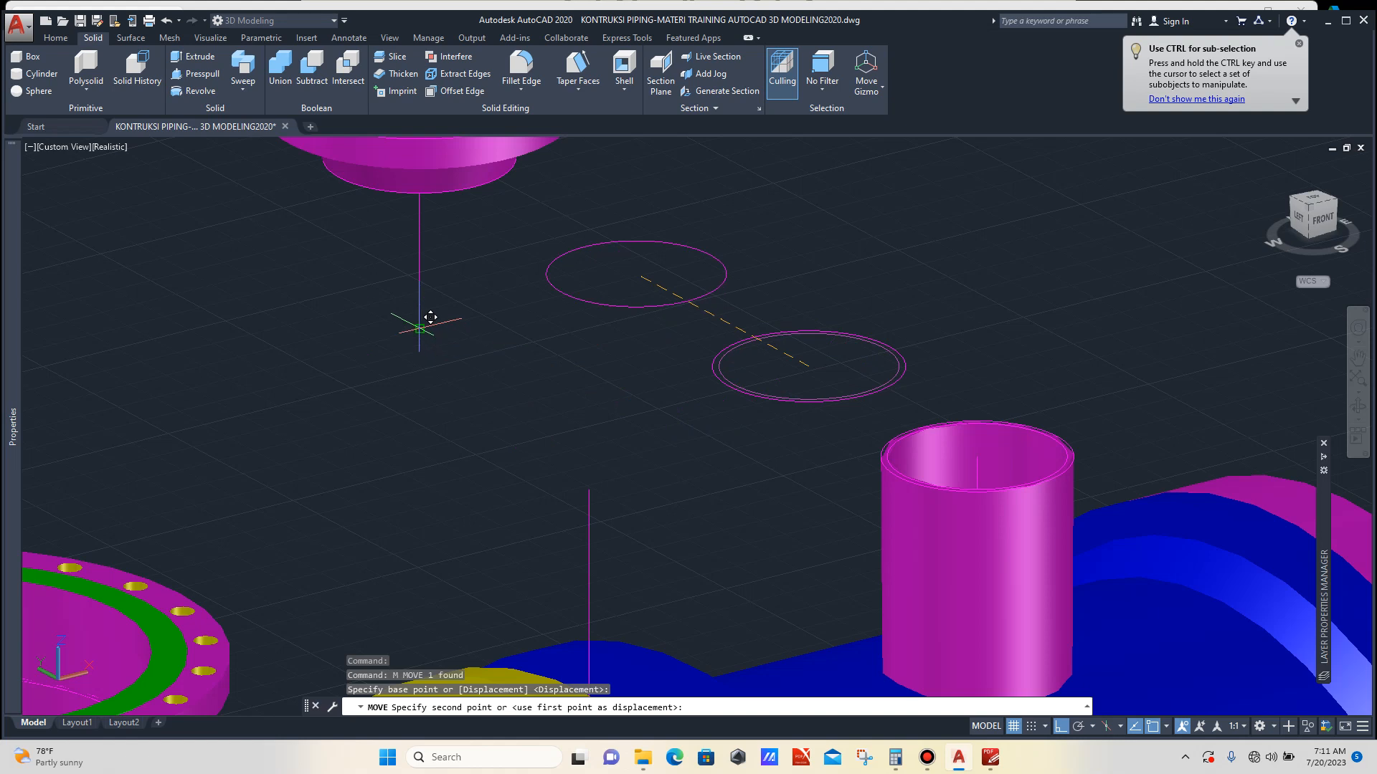
click(427, 325)
key(Escape)
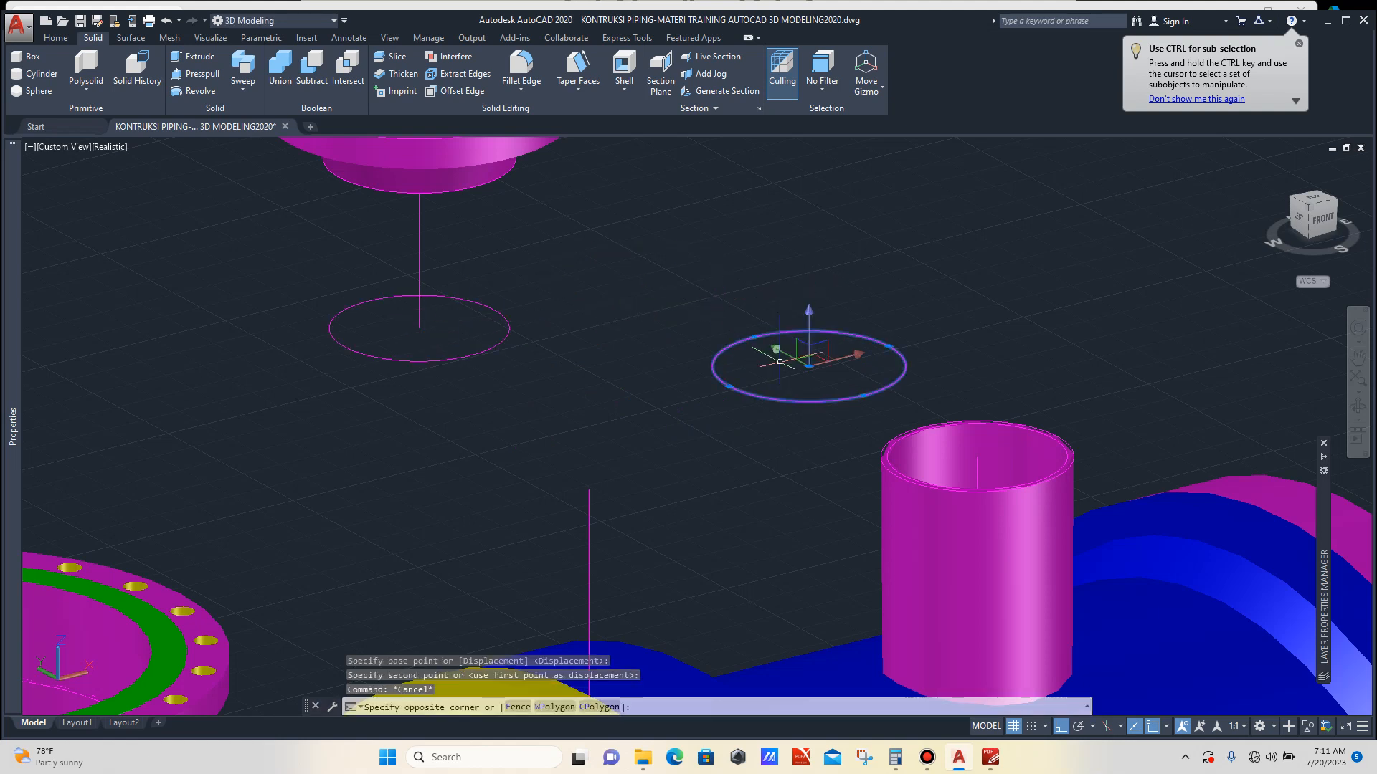
click(782, 362)
key(Delete)
Extrude the raised-face circle on the flange's top face upward by 1.5 mm.
scroll(722, 440, down, 5)
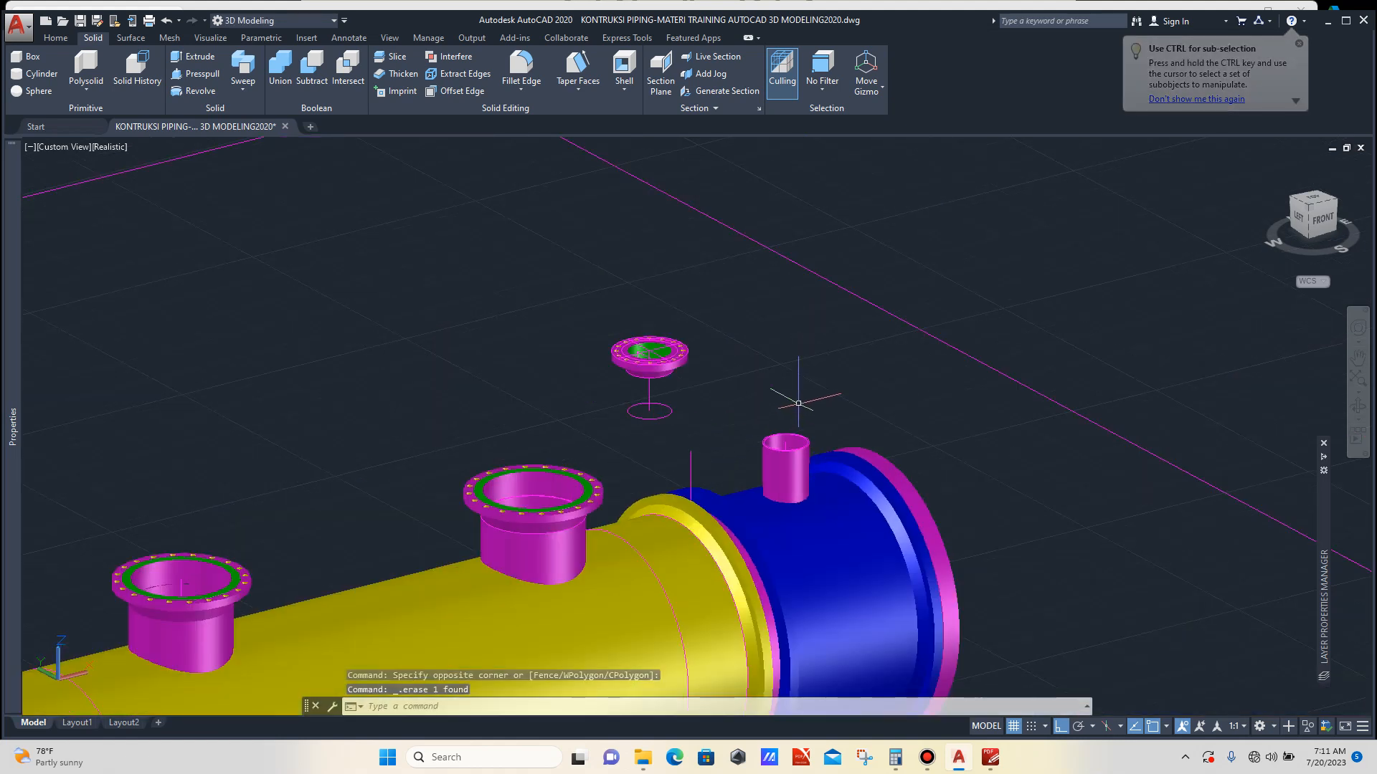
click(1357, 406)
drag(610, 384, 613, 470)
scroll(628, 289, up, 2)
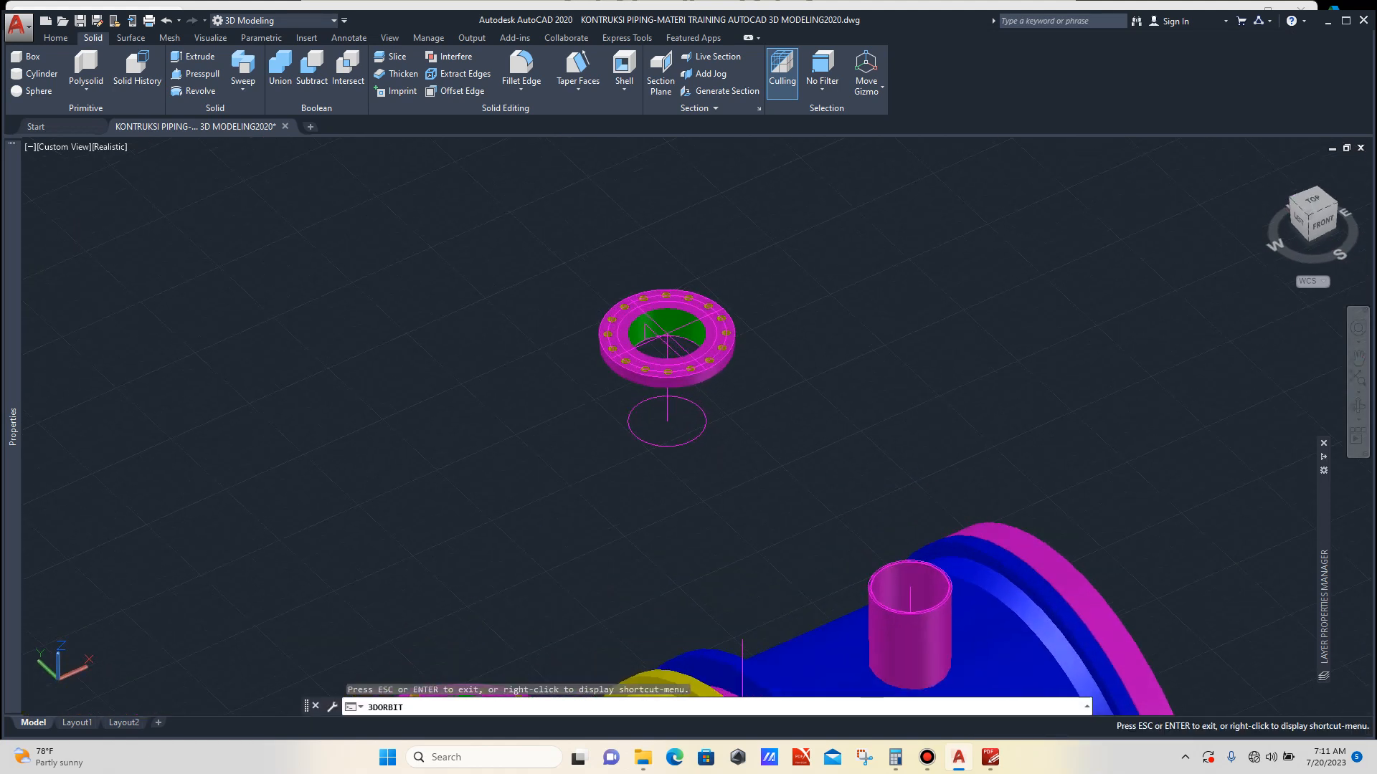
key(Escape)
scroll(629, 301, up, 6)
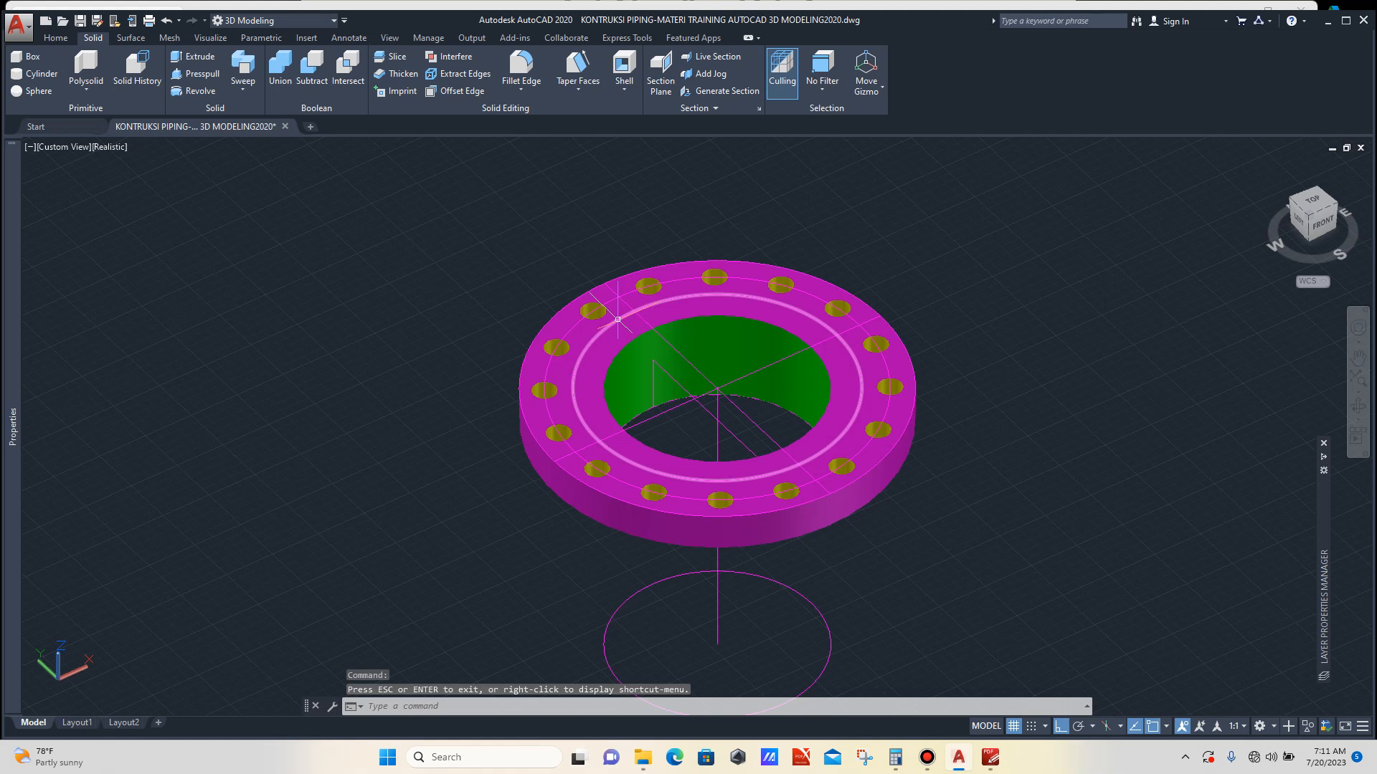
key(Escape)
click(616, 302)
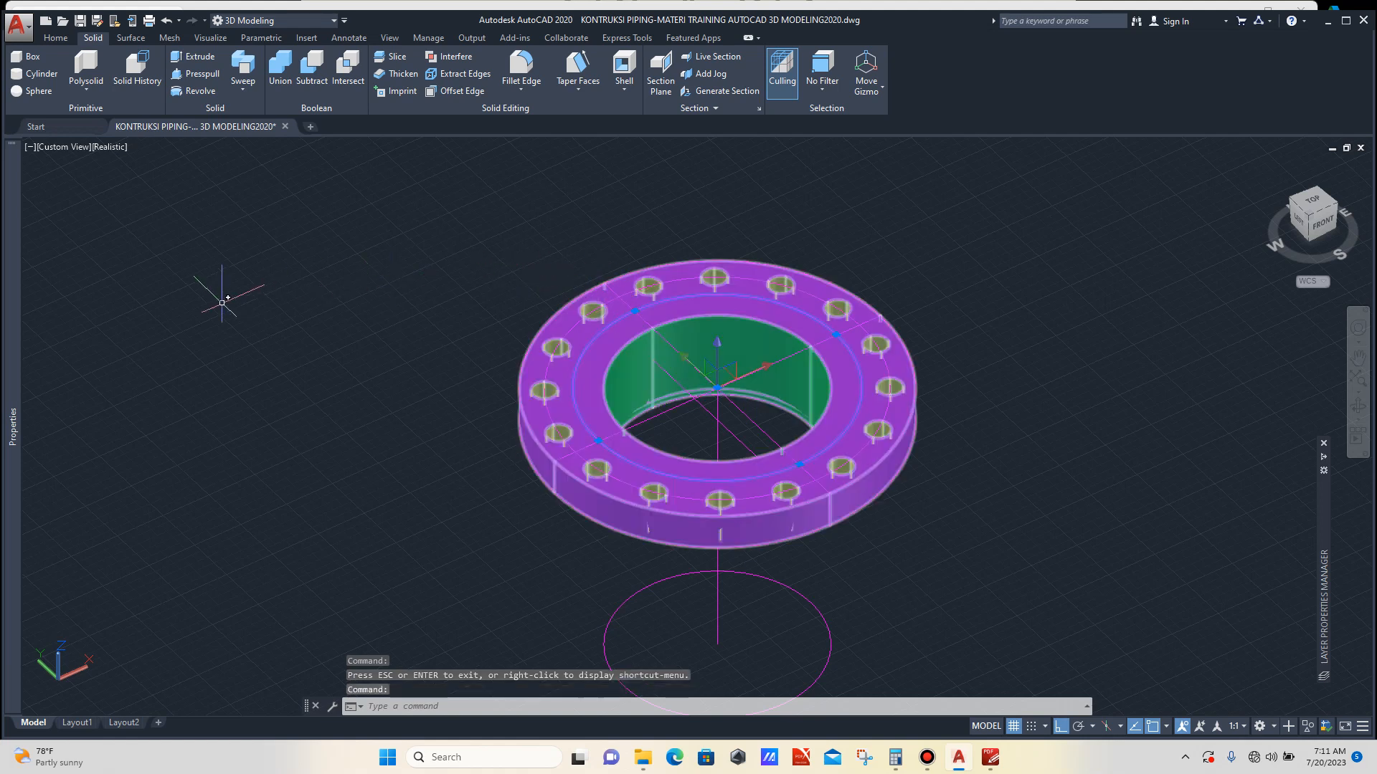
mouse_move(13, 309)
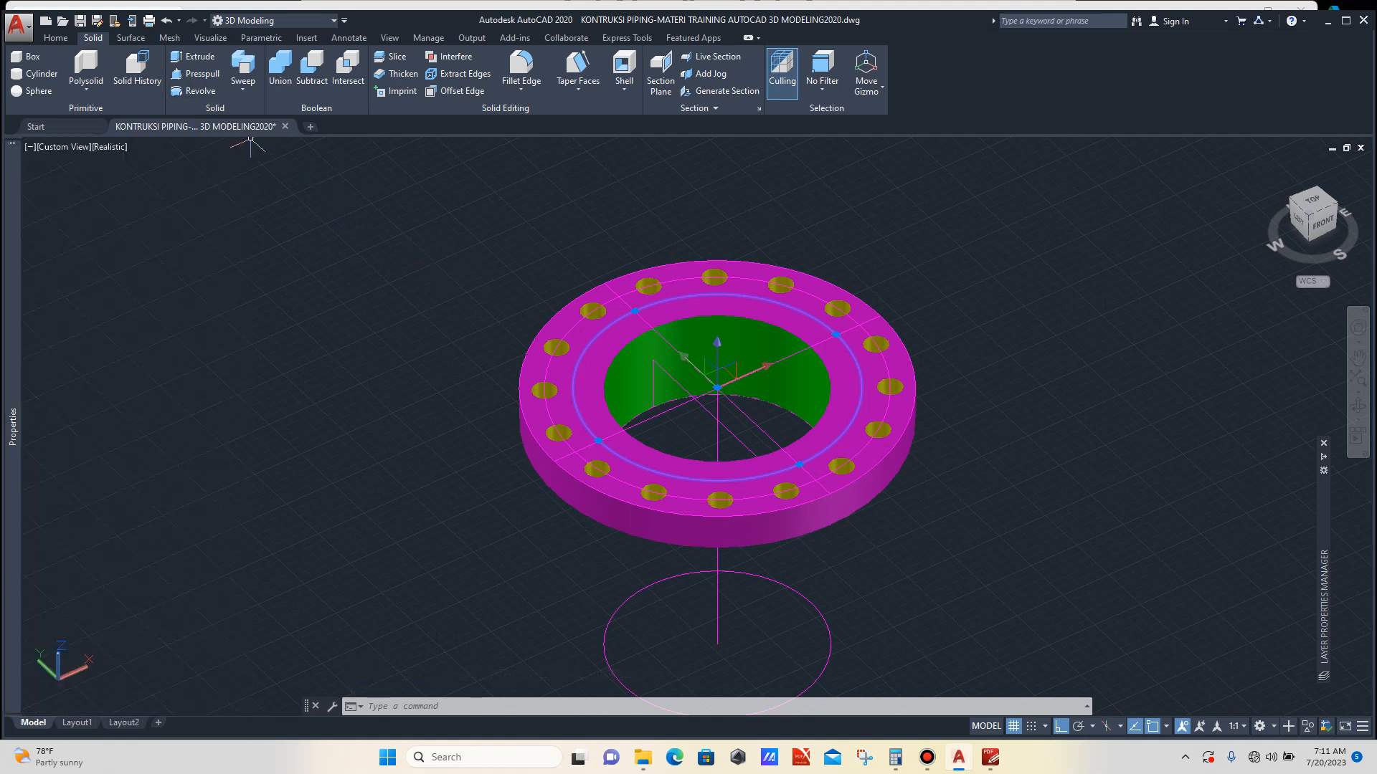
click(194, 57)
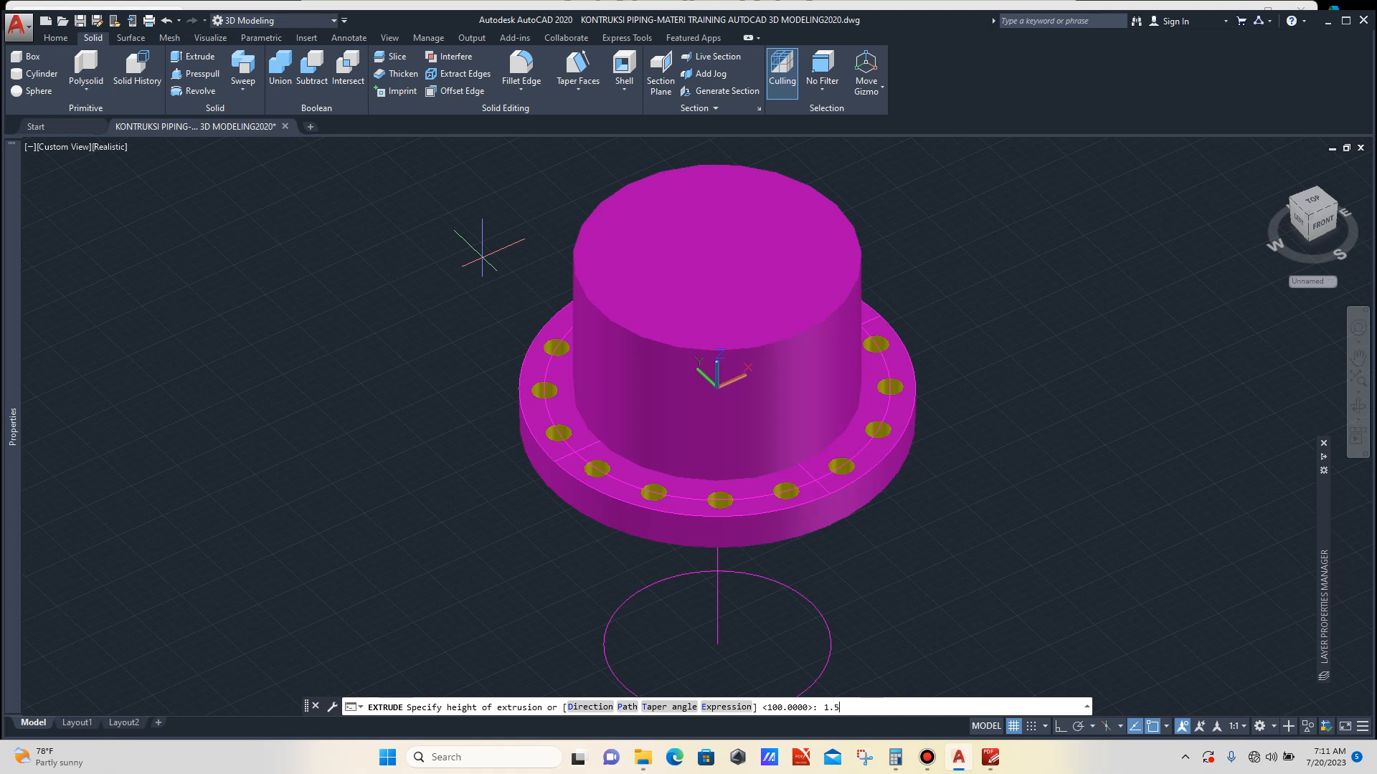
key(Return)
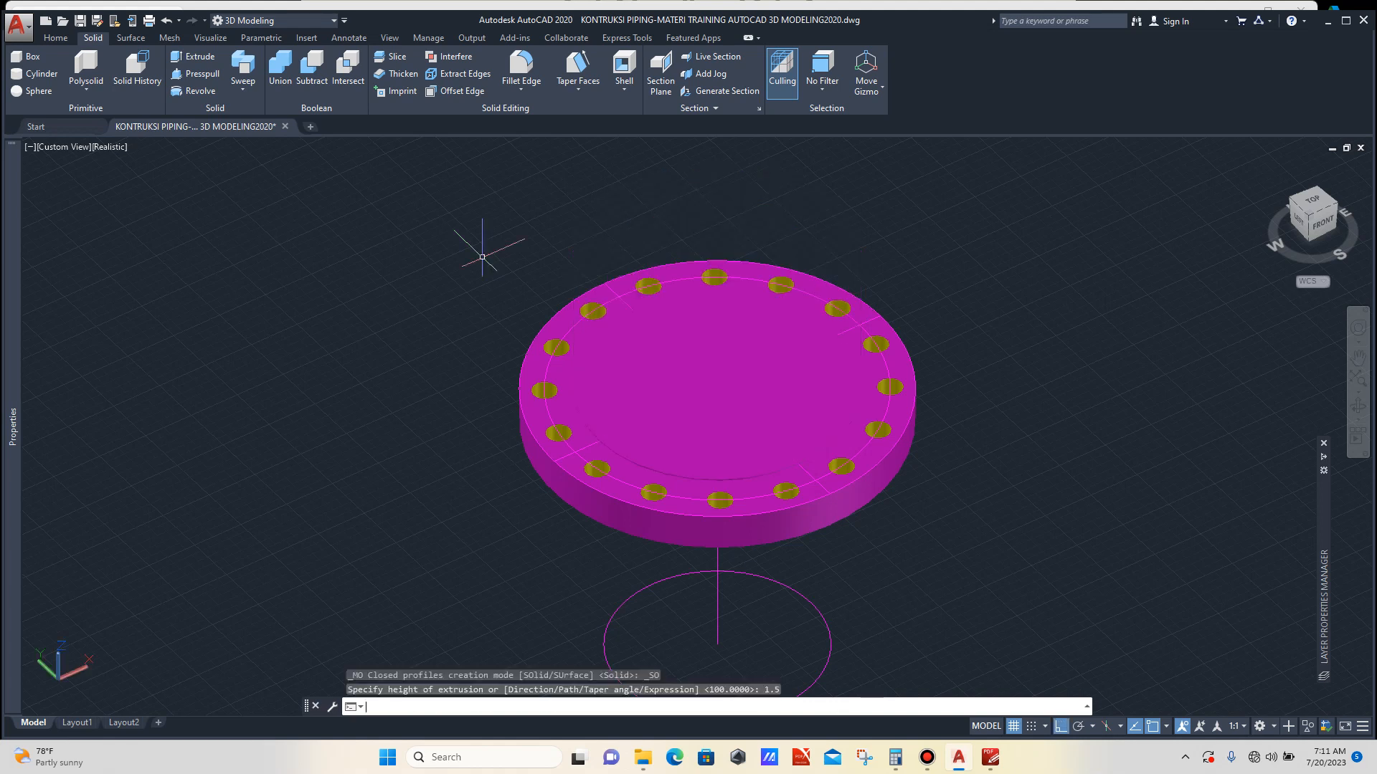
Change the colour of the raised-face solid to Green.
scroll(662, 408, up, 2)
click(663, 408)
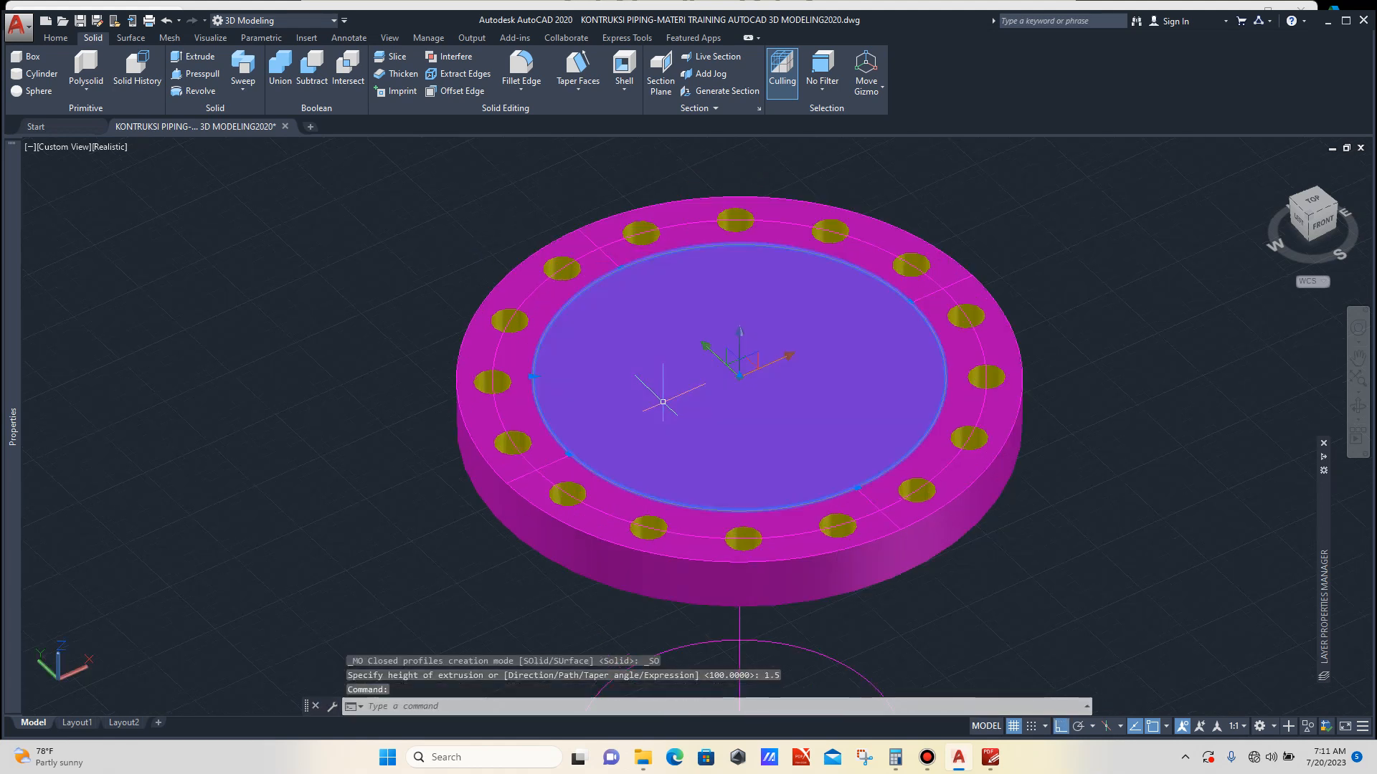
mouse_move(13, 208)
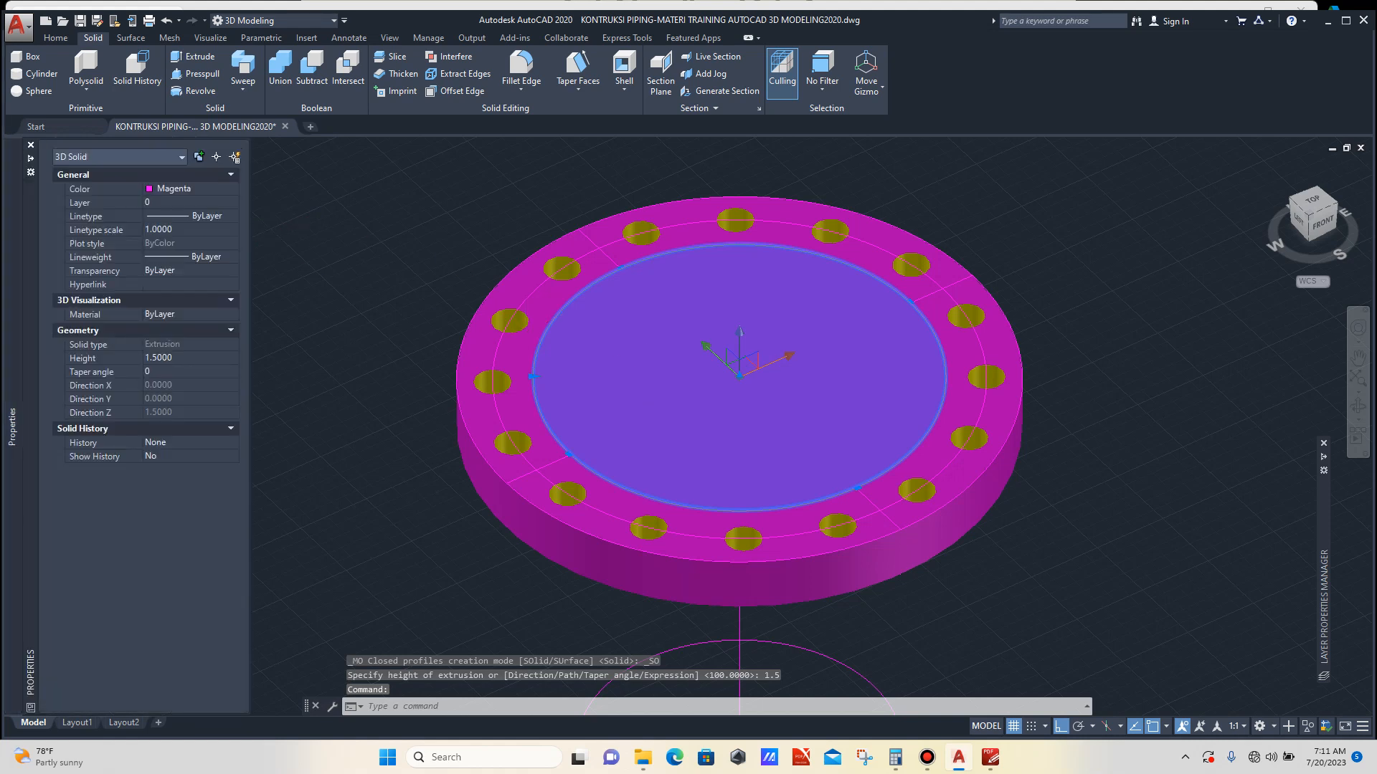
click(192, 188)
click(232, 188)
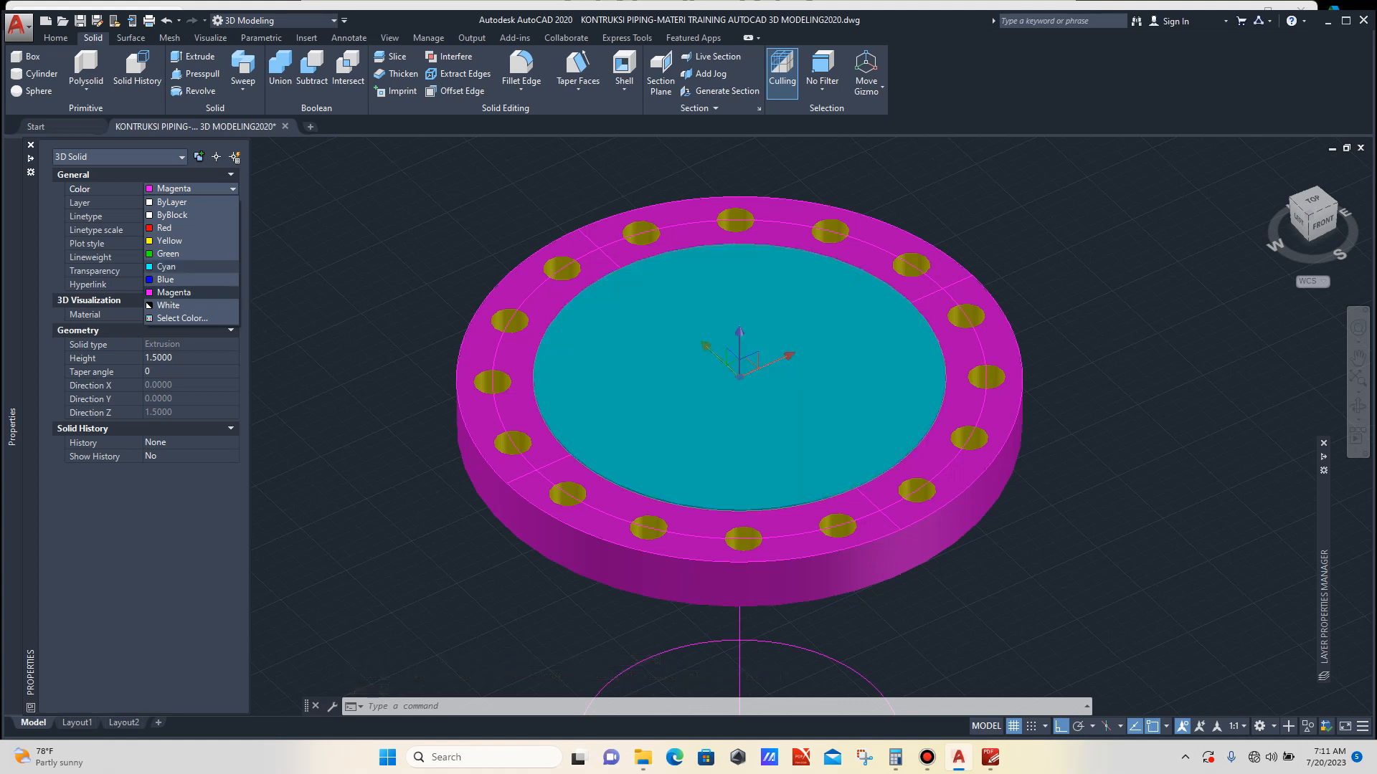
click(165, 254)
key(Escape)
scroll(704, 283, down, 6)
scroll(730, 380, up, 3)
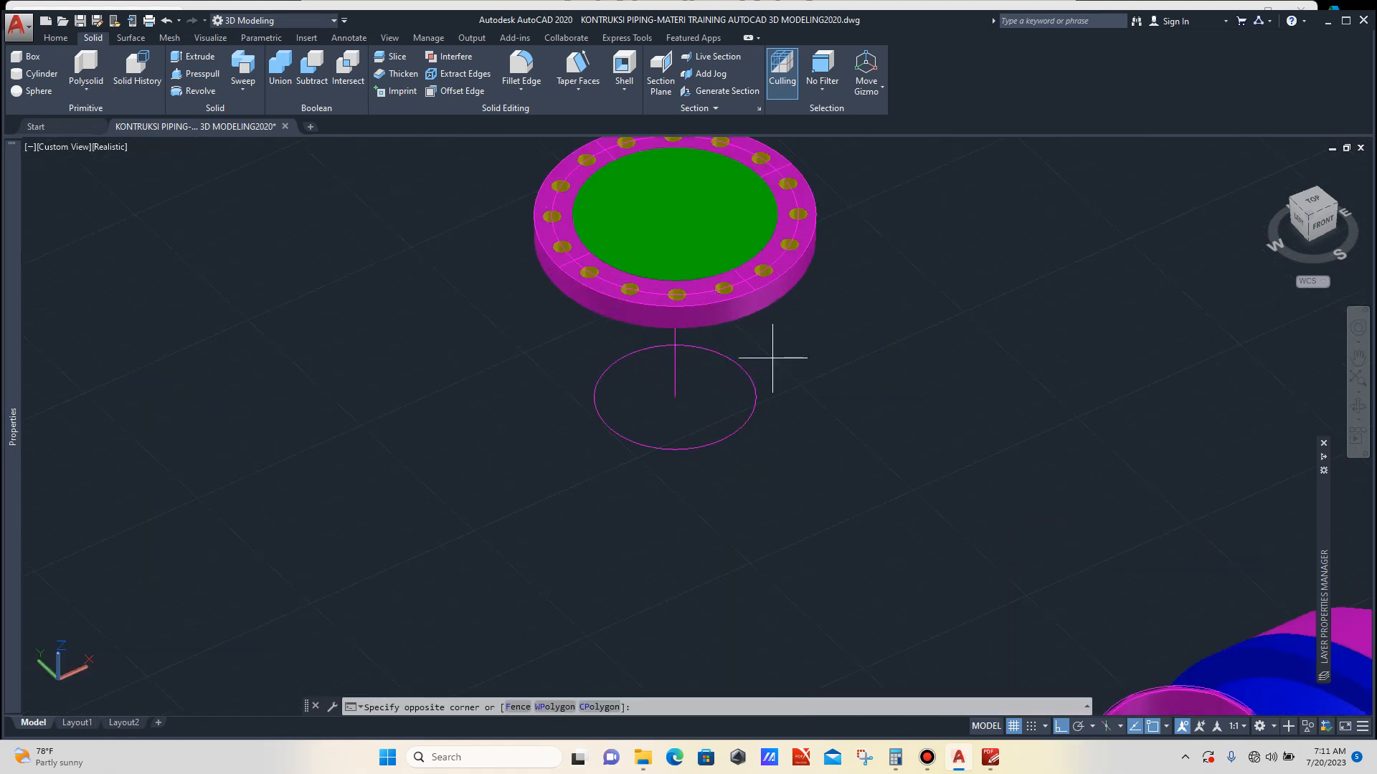
Extrude the circle below the flange upward into a cylinder passing completely through the flange and raised face.
click(755, 374)
scroll(641, 383, down, 4)
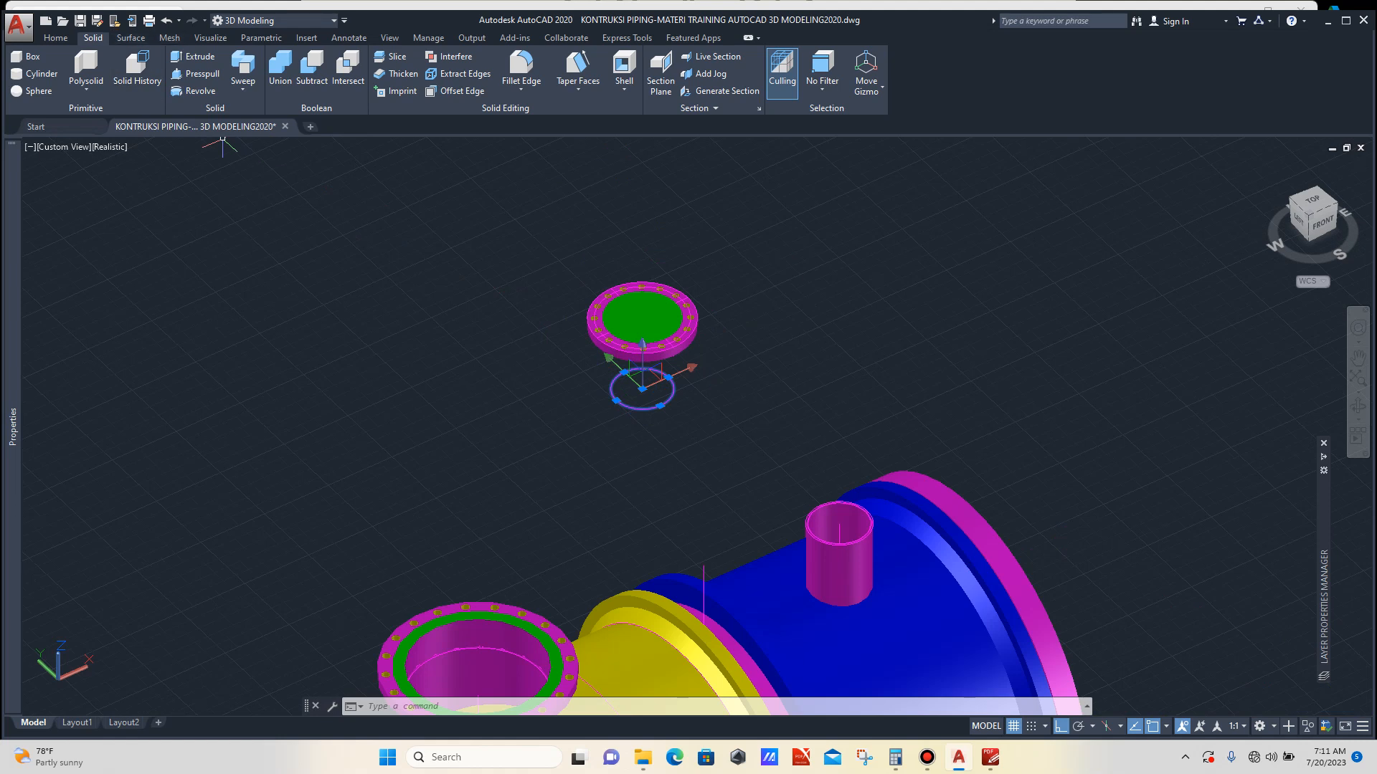
click(194, 56)
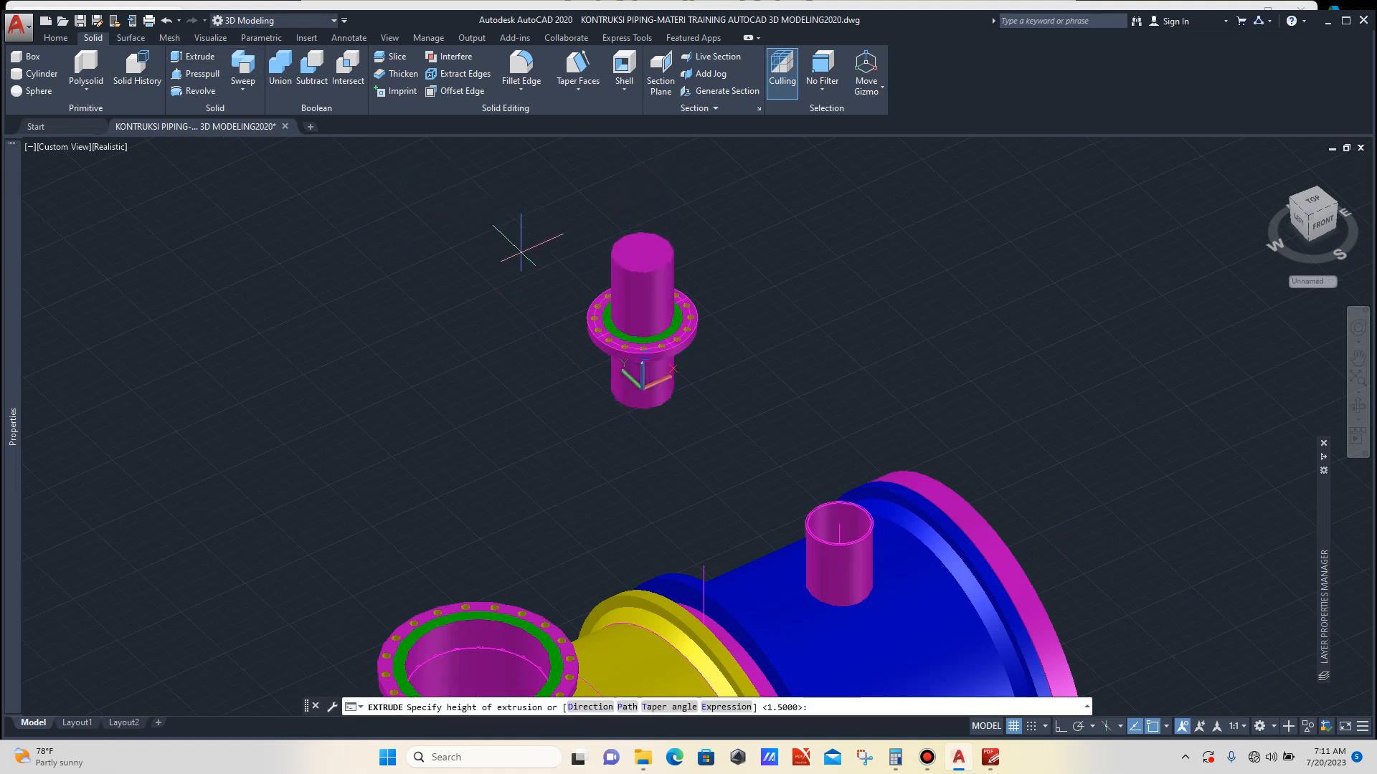
click(549, 271)
Subtract the extruded cylinder from the flange body and the green raised face to cut the bore.
scroll(555, 277, up, 3)
scroll(615, 299, up, 3)
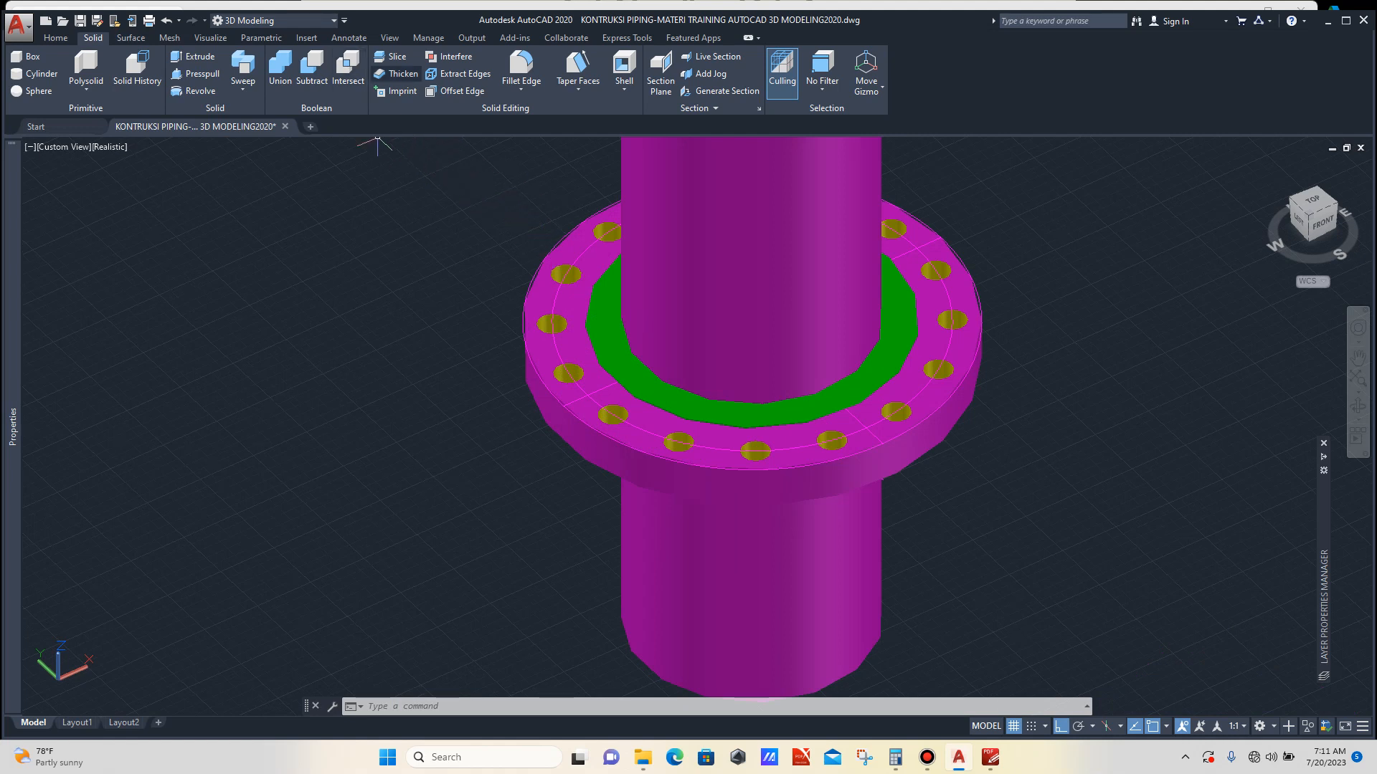
click(312, 68)
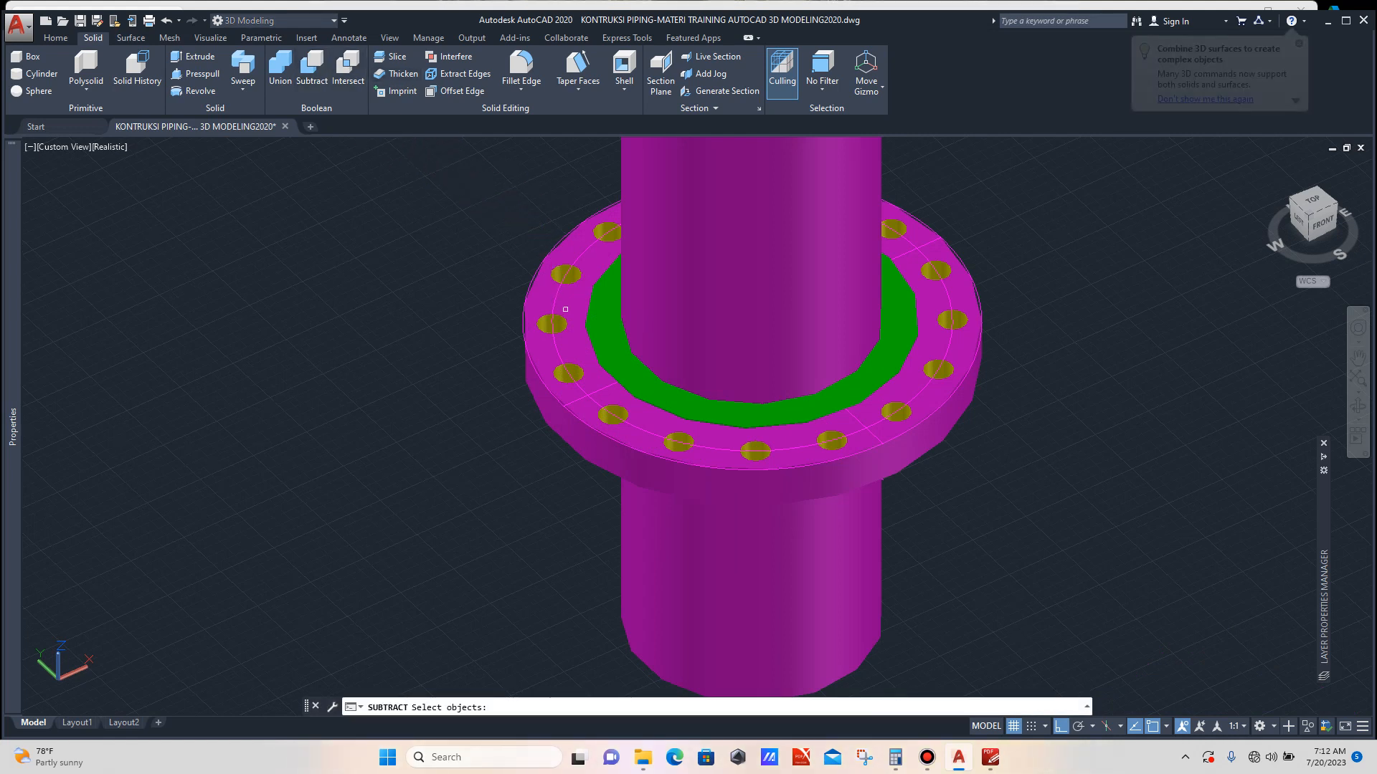
scroll(565, 309, up, 2)
scroll(609, 326, down, 6)
click(690, 219)
key(Return)
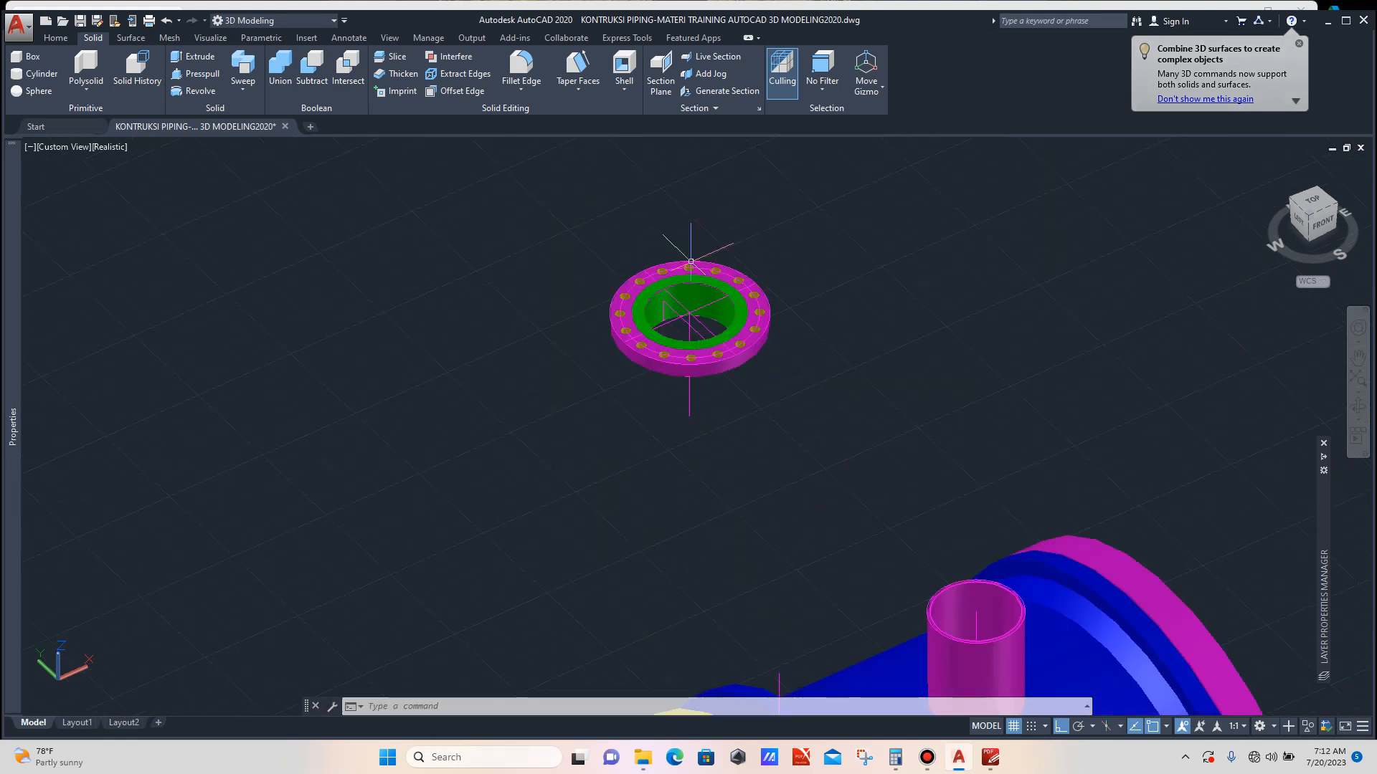
Examine the flange's raised face, bore and tapered hub up close, from above and from the side.
scroll(594, 259, up, 5)
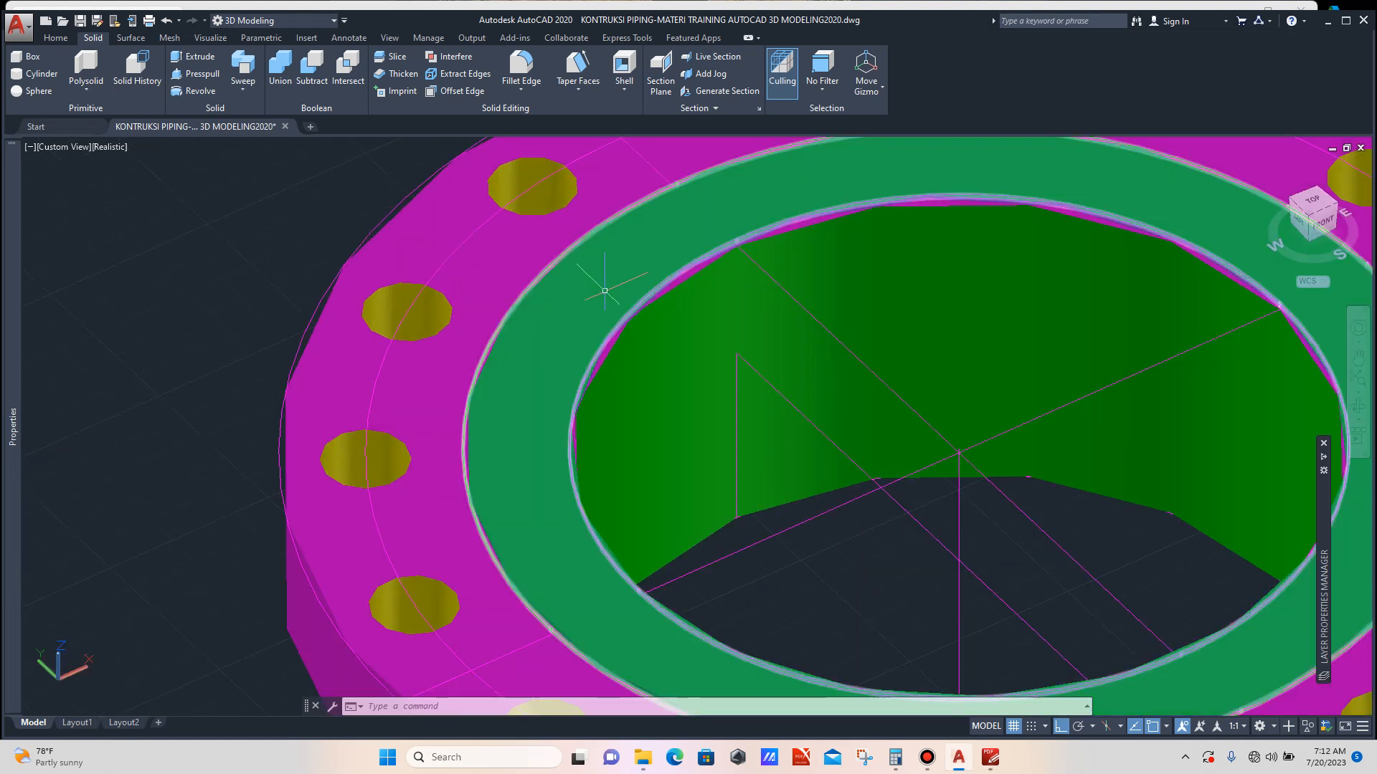
scroll(611, 296, down, 5)
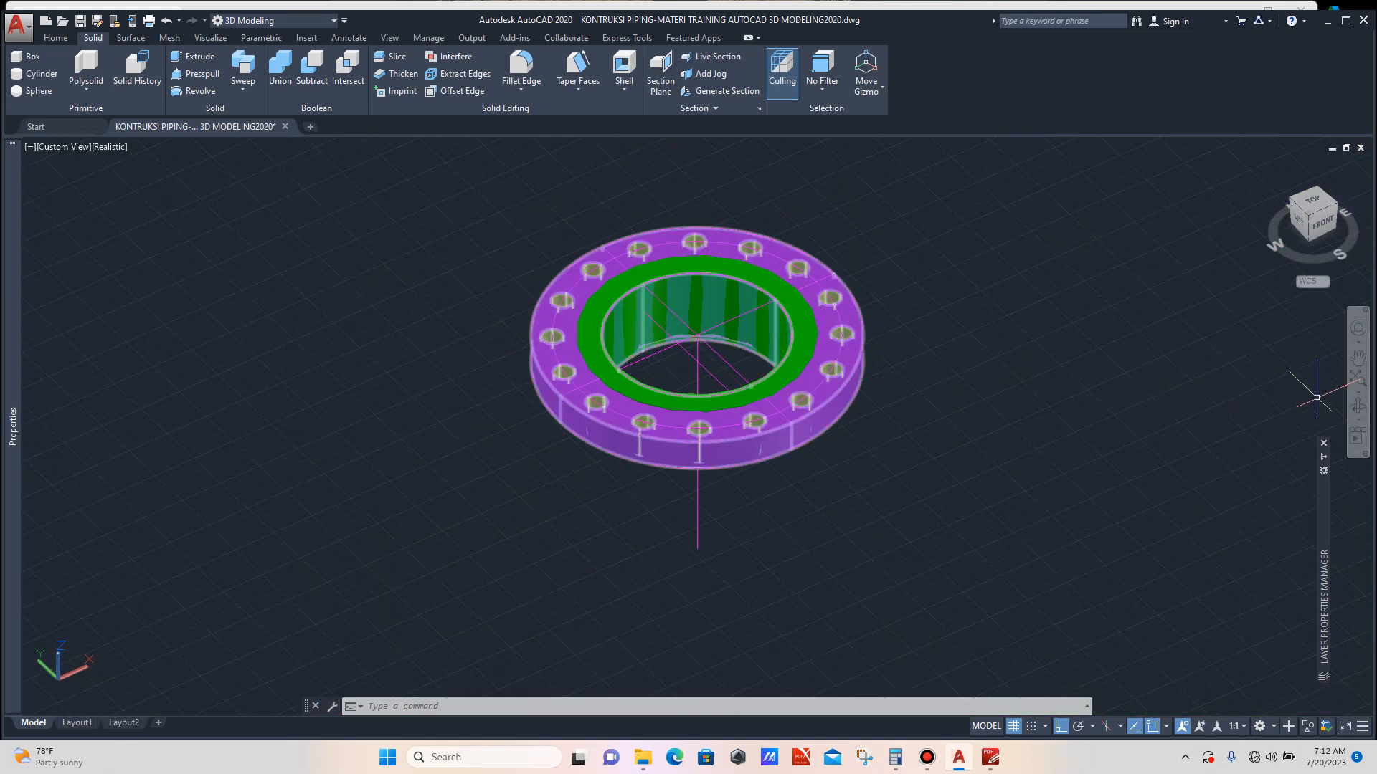
click(1357, 406)
drag(717, 444, 686, 357)
scroll(687, 357, up, 6)
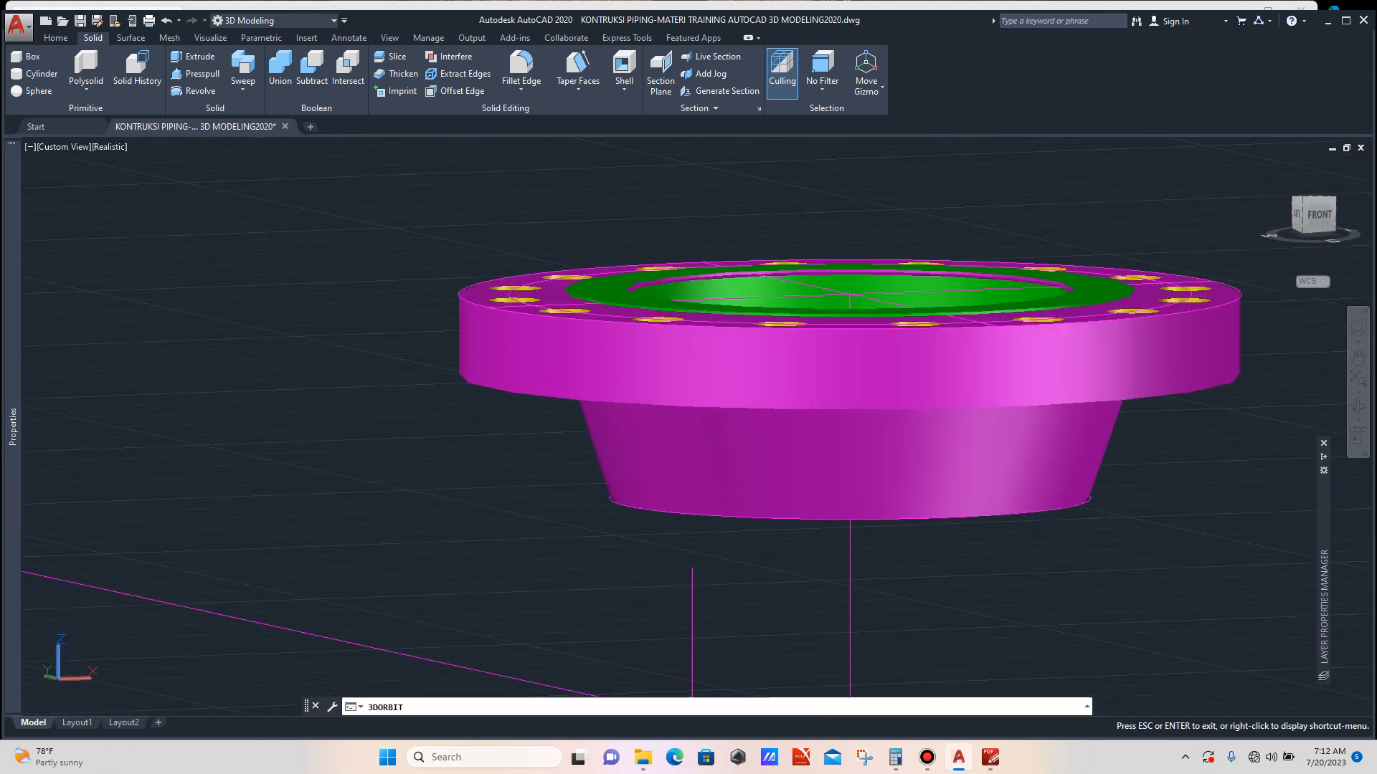
scroll(687, 357, down, 4)
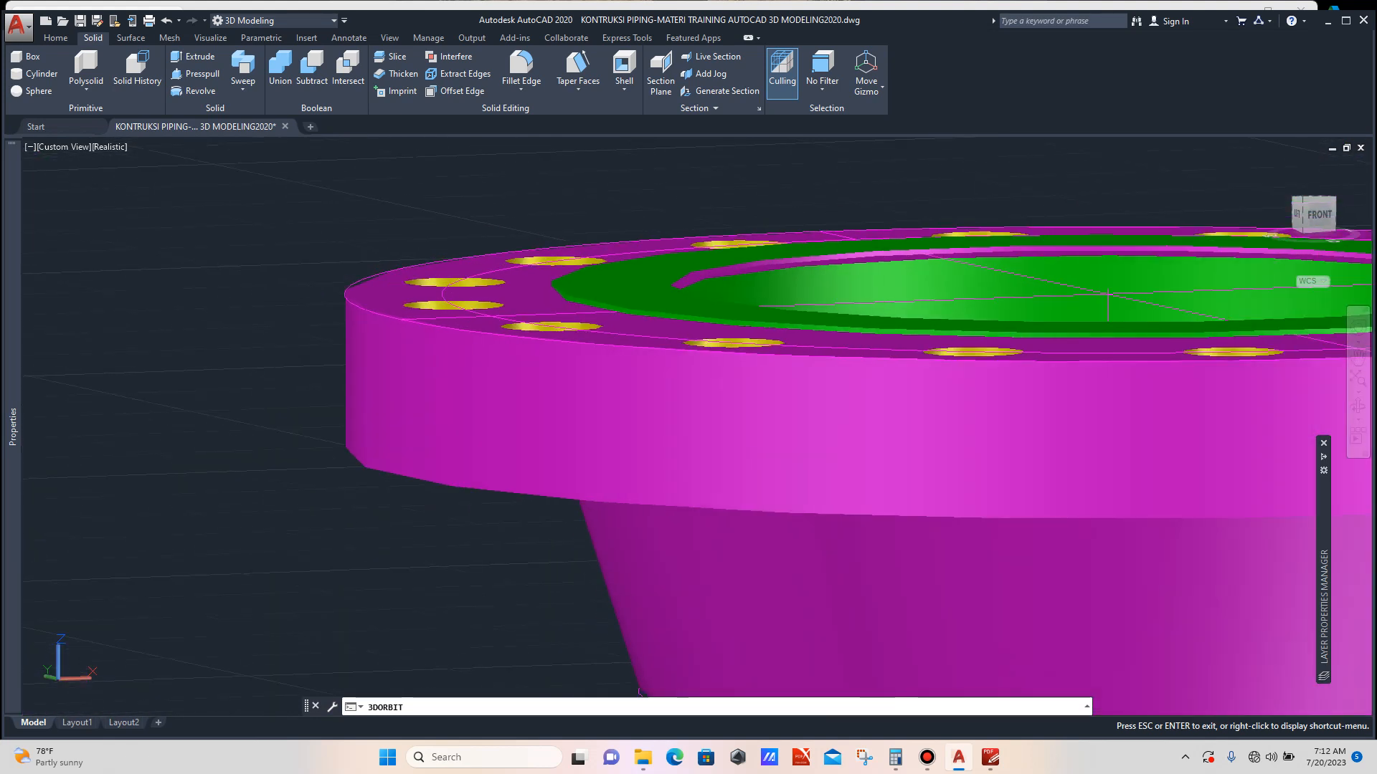
drag(686, 357, 690, 431)
scroll(667, 387, down, 6)
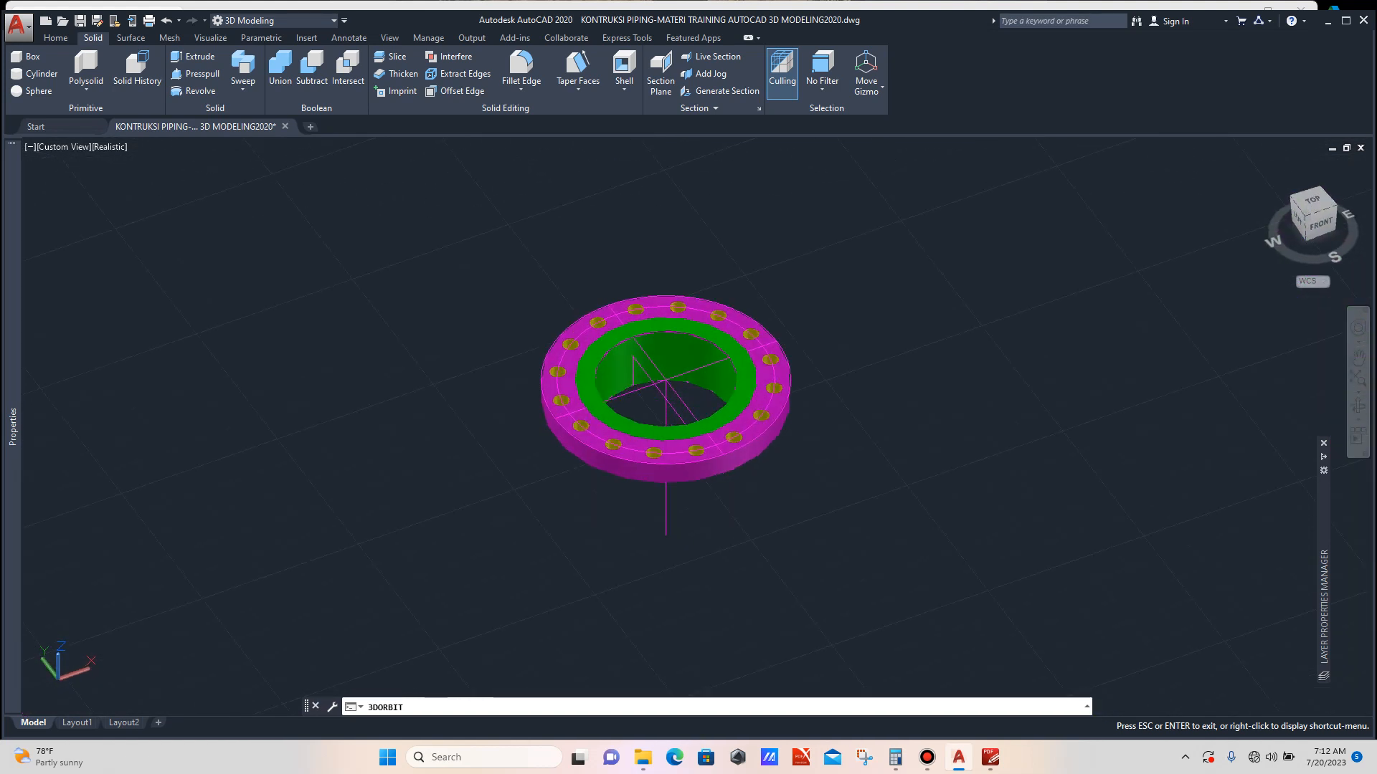
key(Escape)
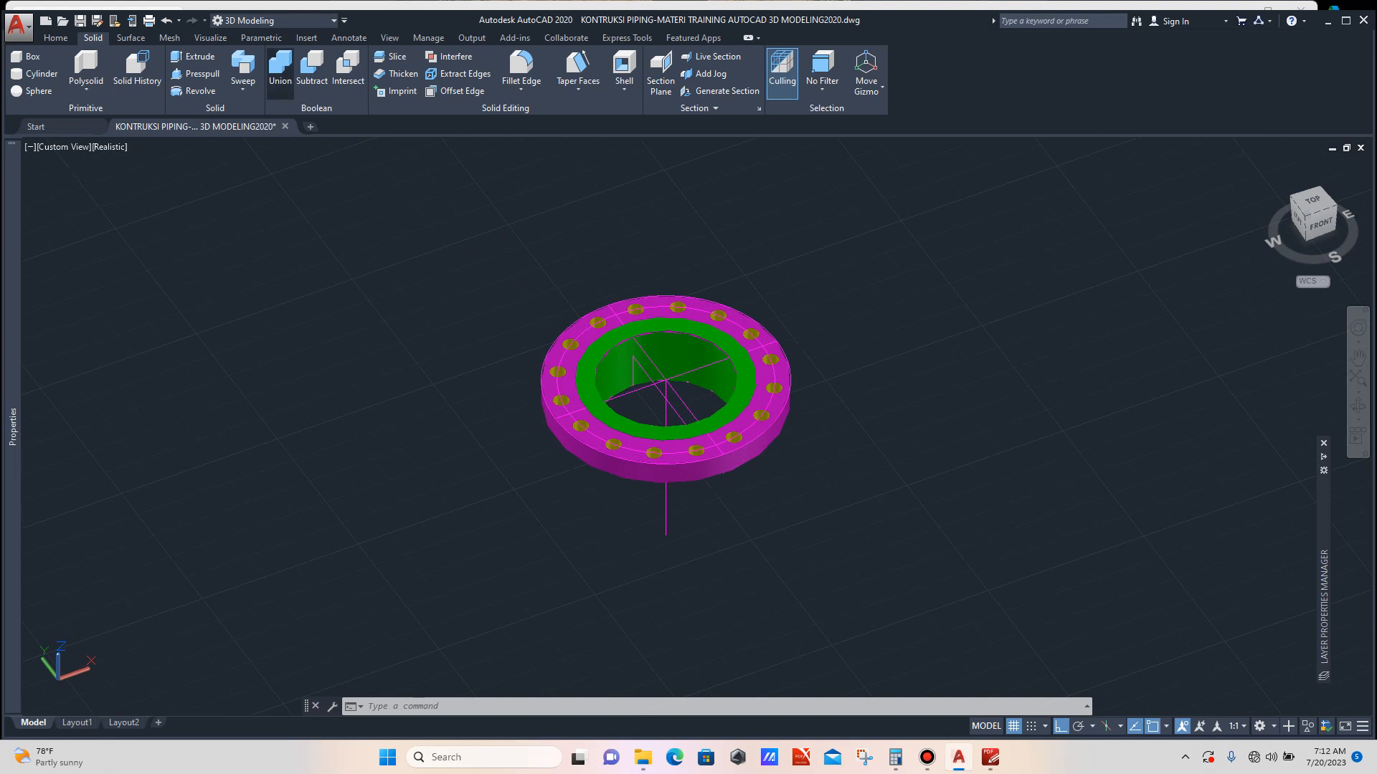
Union the green raised face with the magenta flange body into one solid.
click(280, 72)
scroll(596, 345, up, 5)
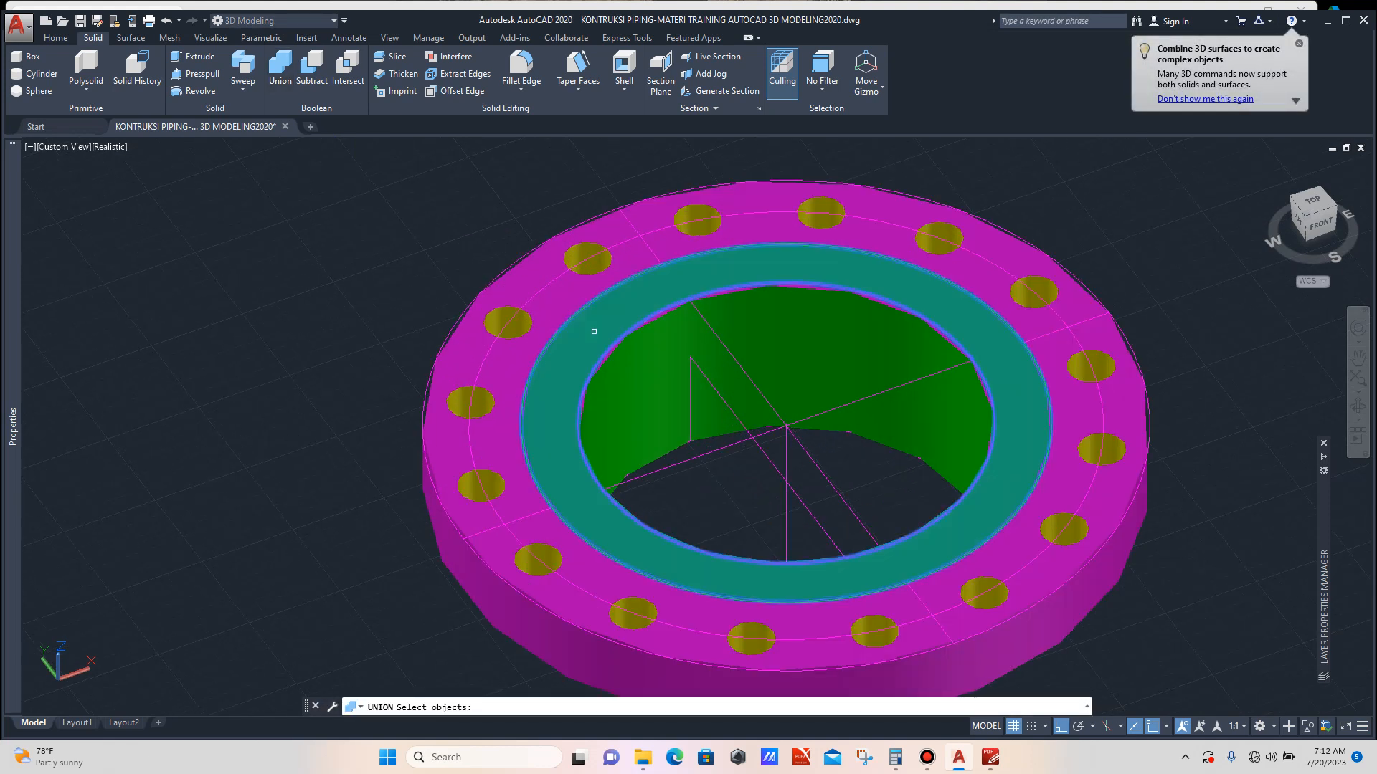
click(560, 291)
click(560, 292)
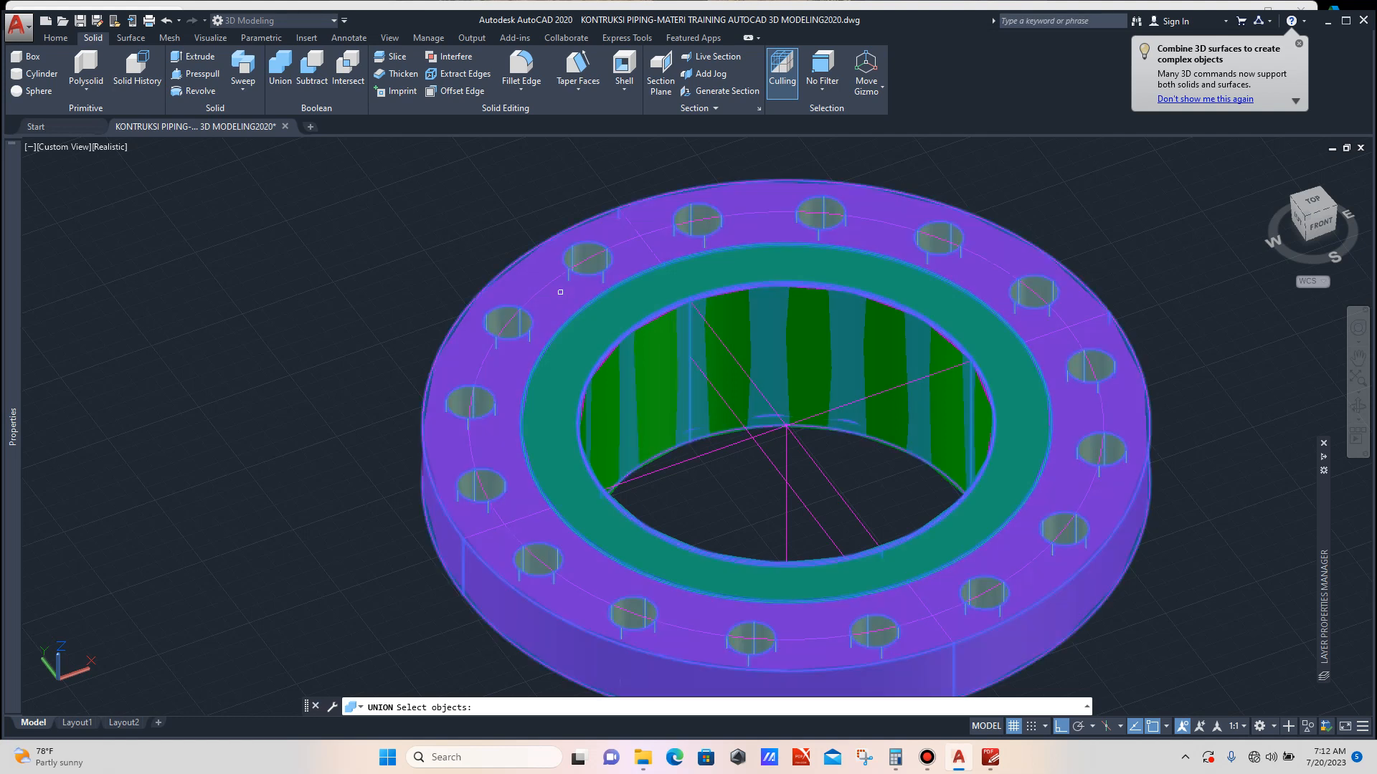
key(Return)
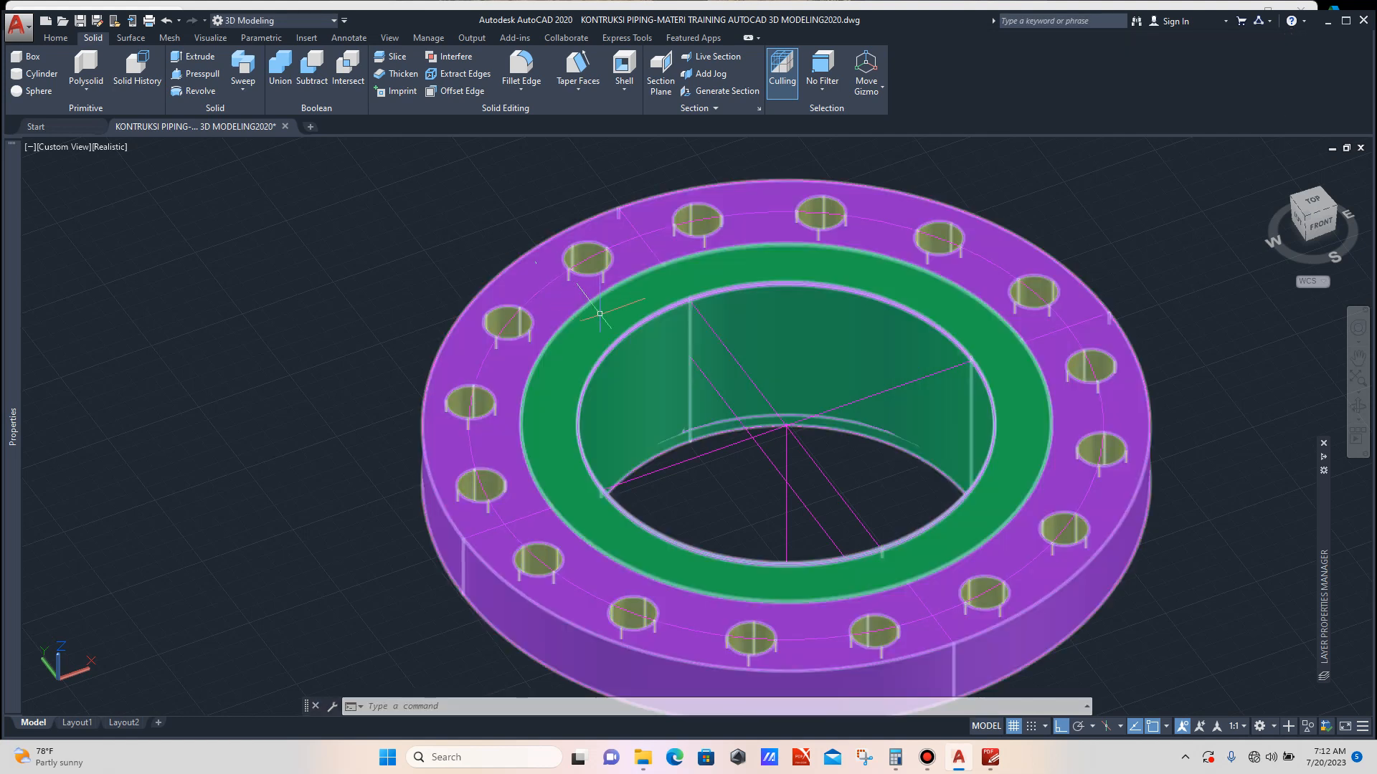
Move the united flange solid aside, clear of its construction circles and lines.
scroll(645, 323, down, 5)
scroll(646, 322, up, 3)
scroll(674, 330, down, 1)
click(681, 332)
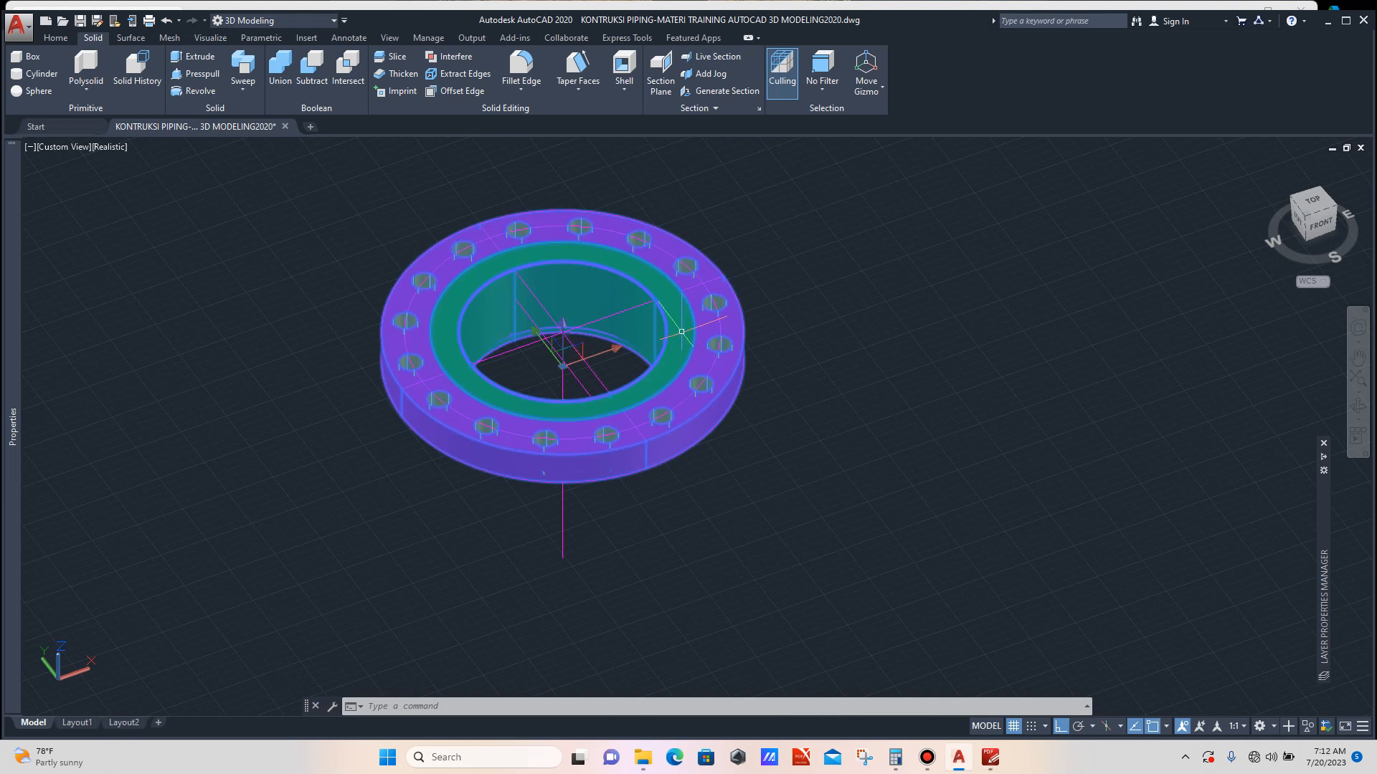
scroll(681, 332, down, 5)
text(m)
key(Return)
click(699, 399)
click(835, 336)
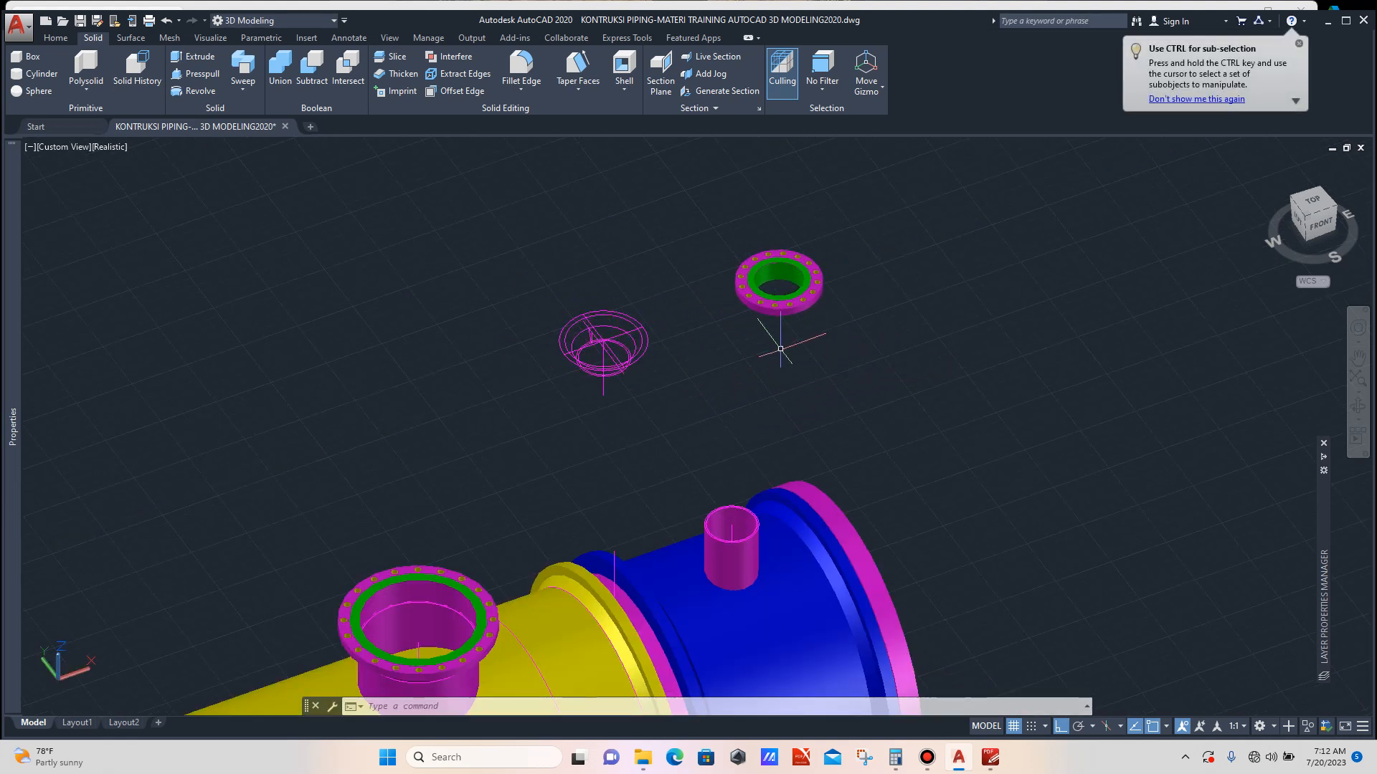
Delete the leftover construction circles and lines beside the finished flange.
scroll(669, 347, up, 2)
scroll(898, 245, up, 5)
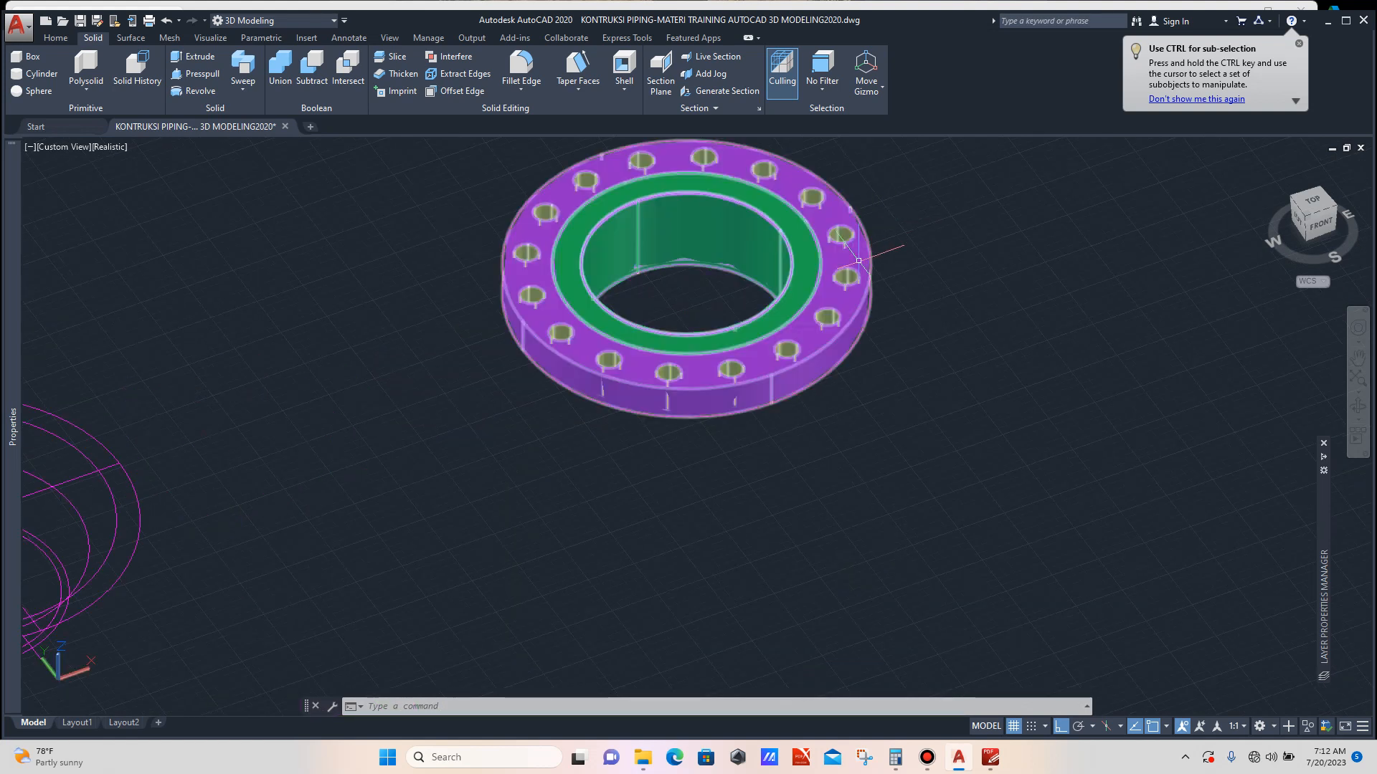
scroll(836, 252, down, 4)
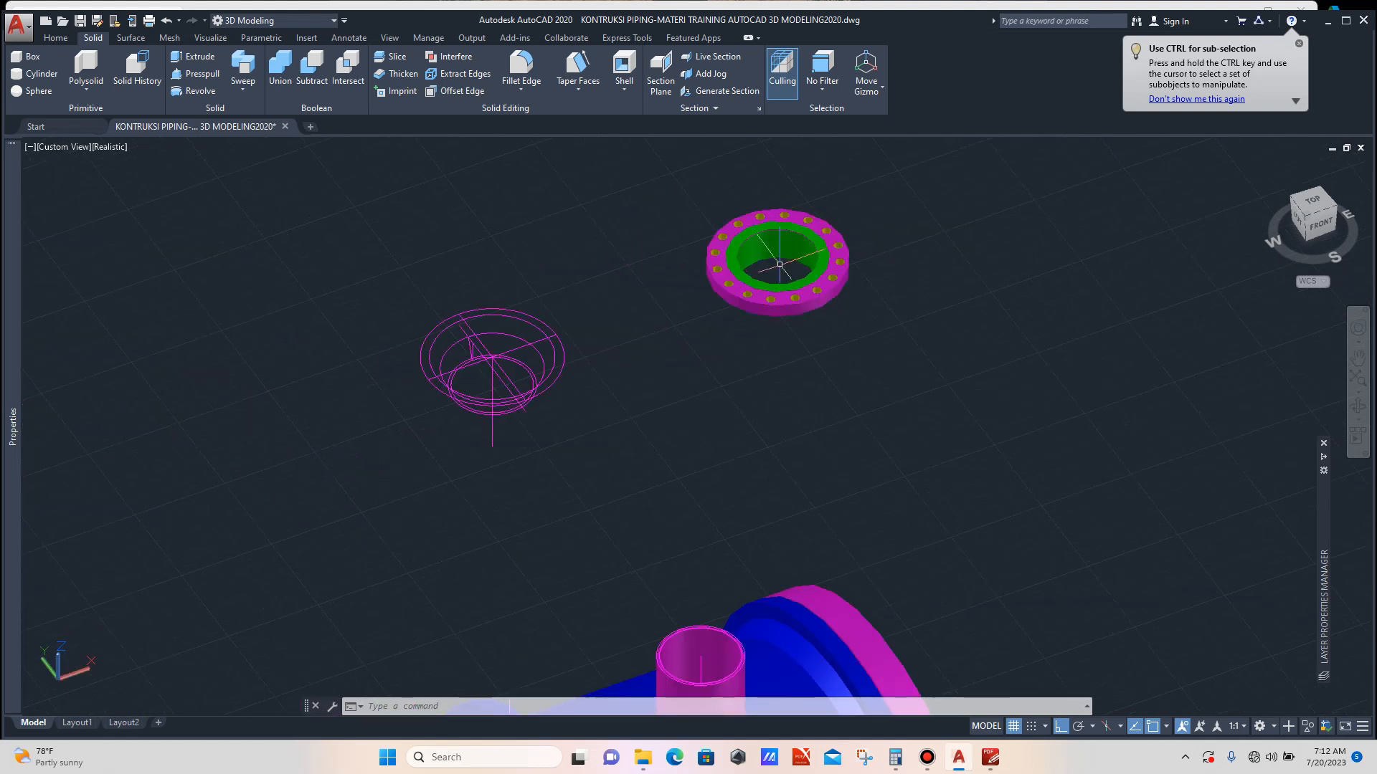
click(613, 254)
click(360, 445)
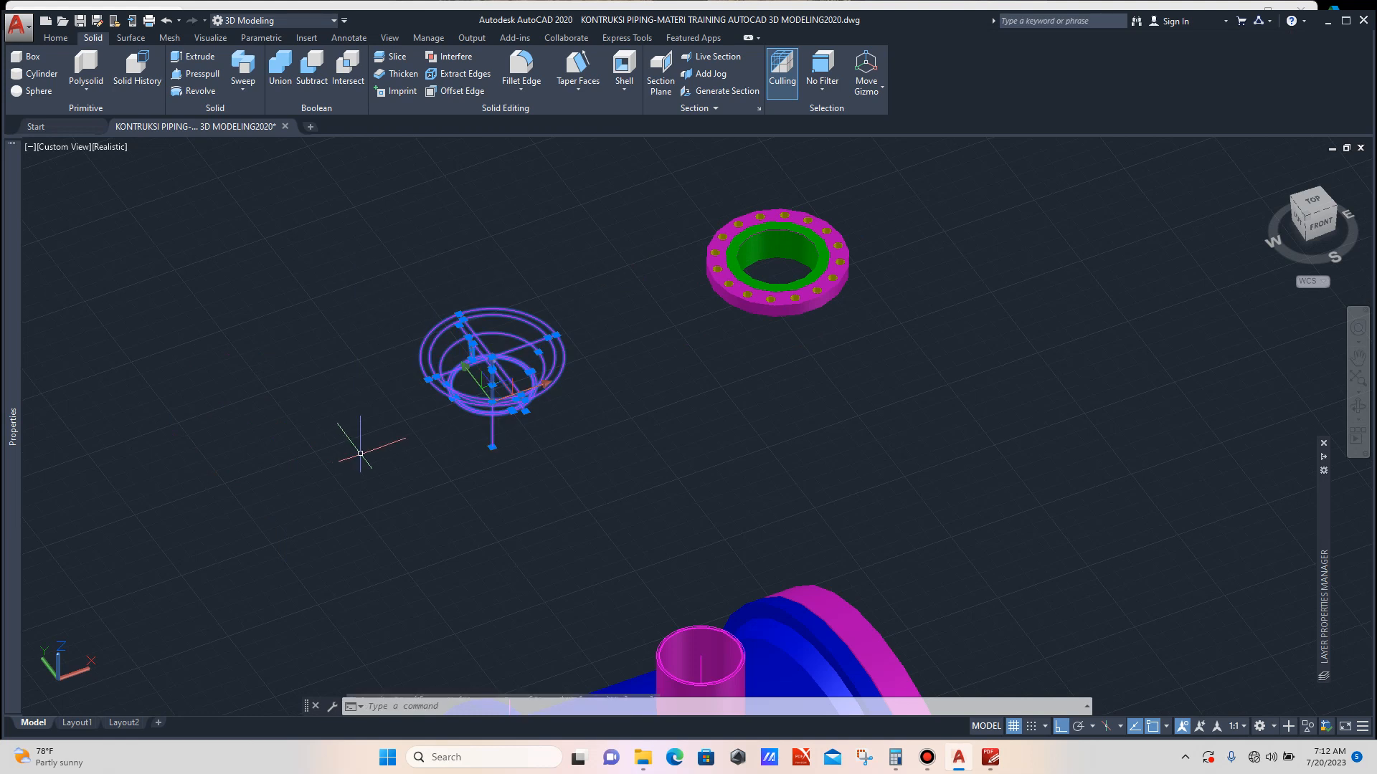
key(Delete)
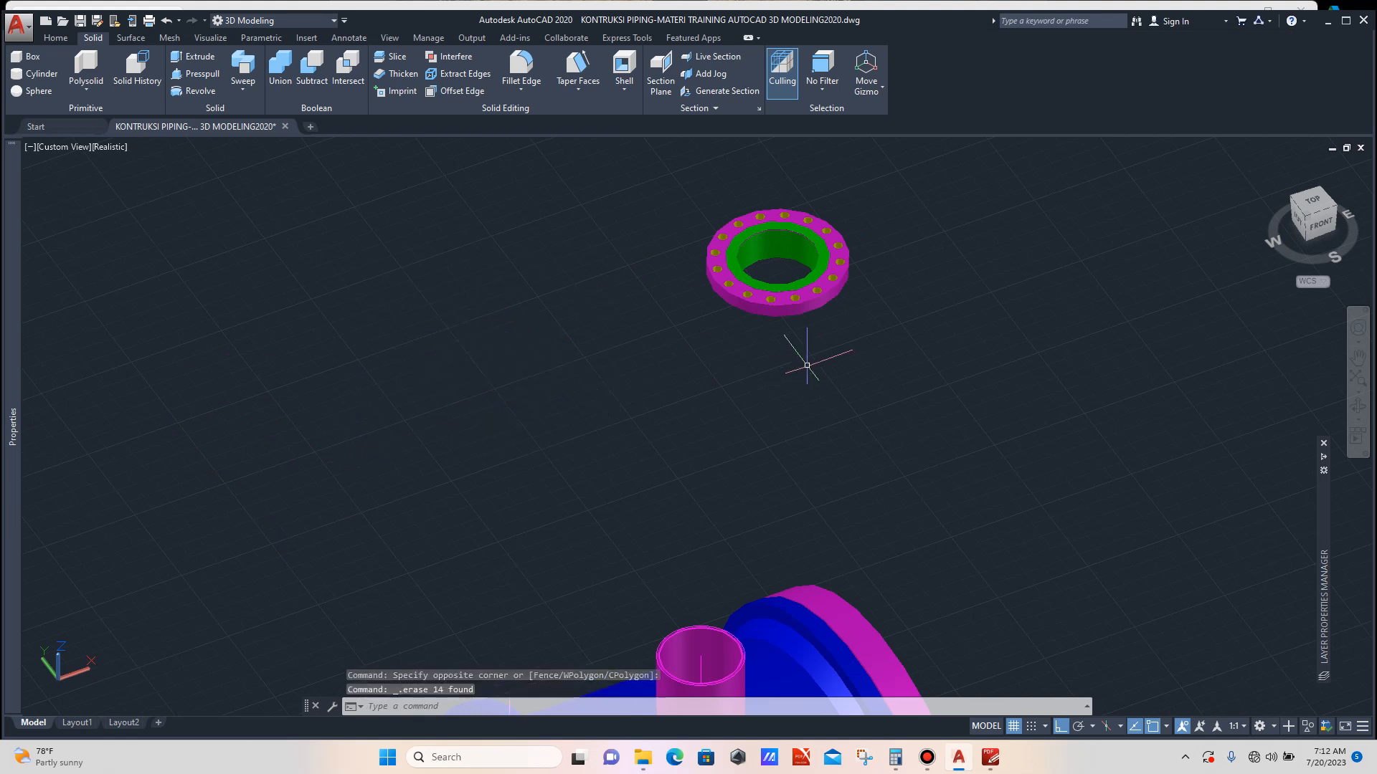
Copy the finished flange by the centre of its hub end onto the top centre of the small nozzle pipe on the blue shell.
scroll(796, 356, down, 4)
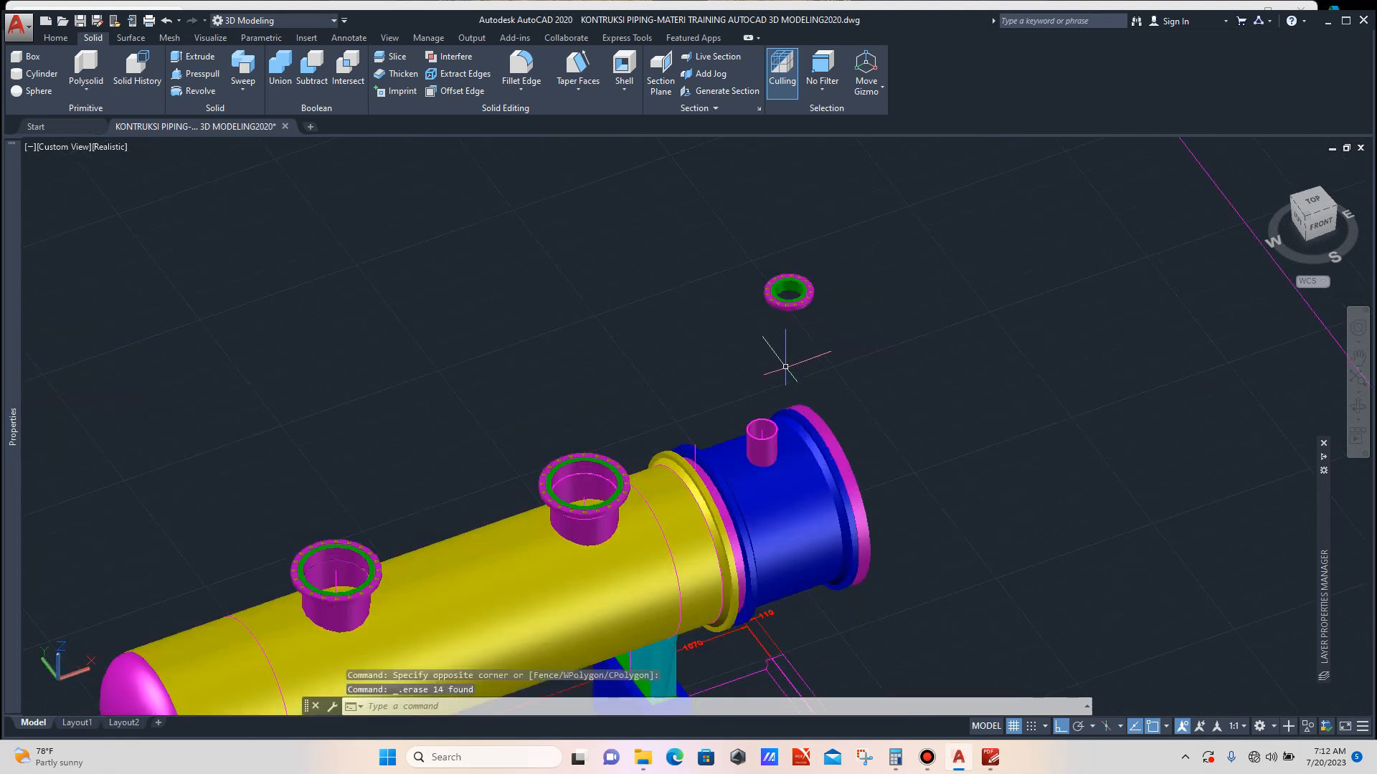
scroll(755, 457, up, 2)
scroll(781, 310, down, 4)
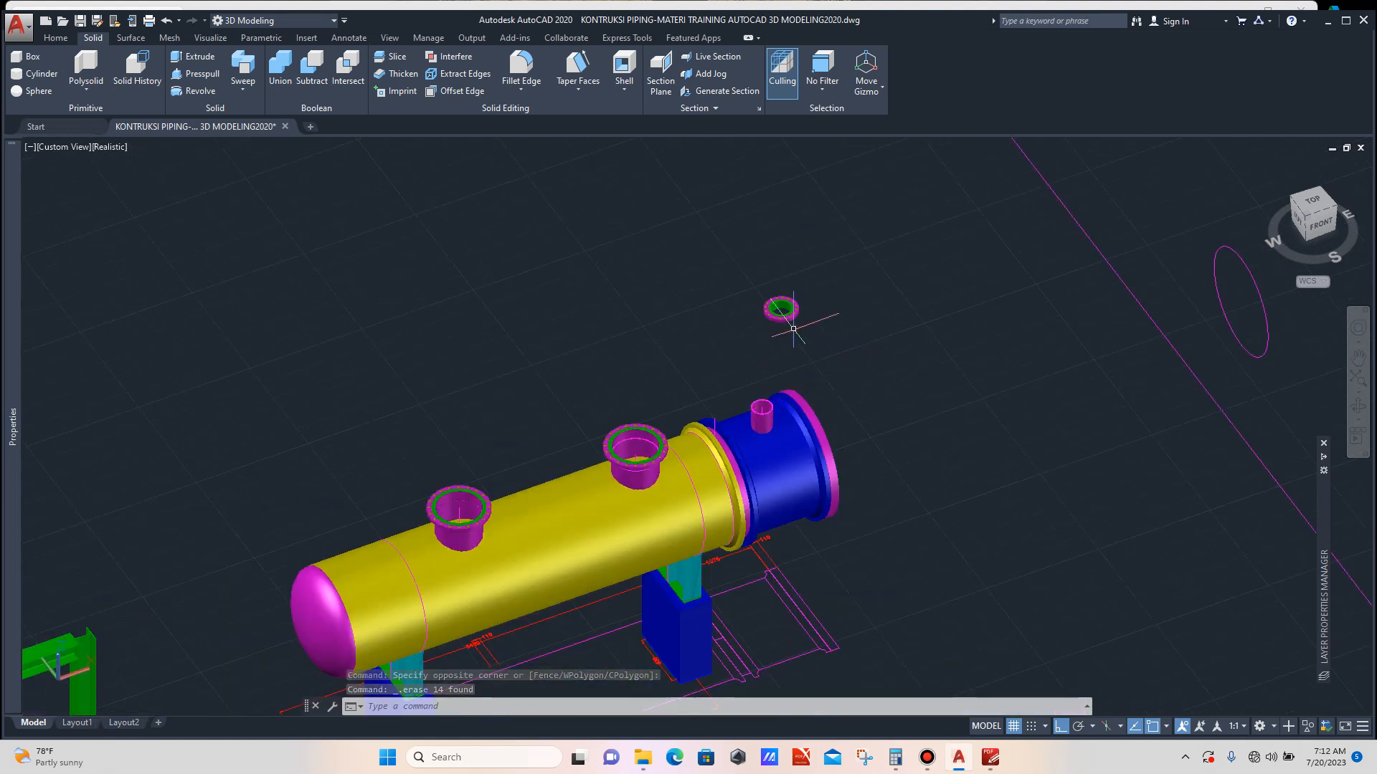
scroll(793, 321, up, 4)
click(850, 230)
click(778, 330)
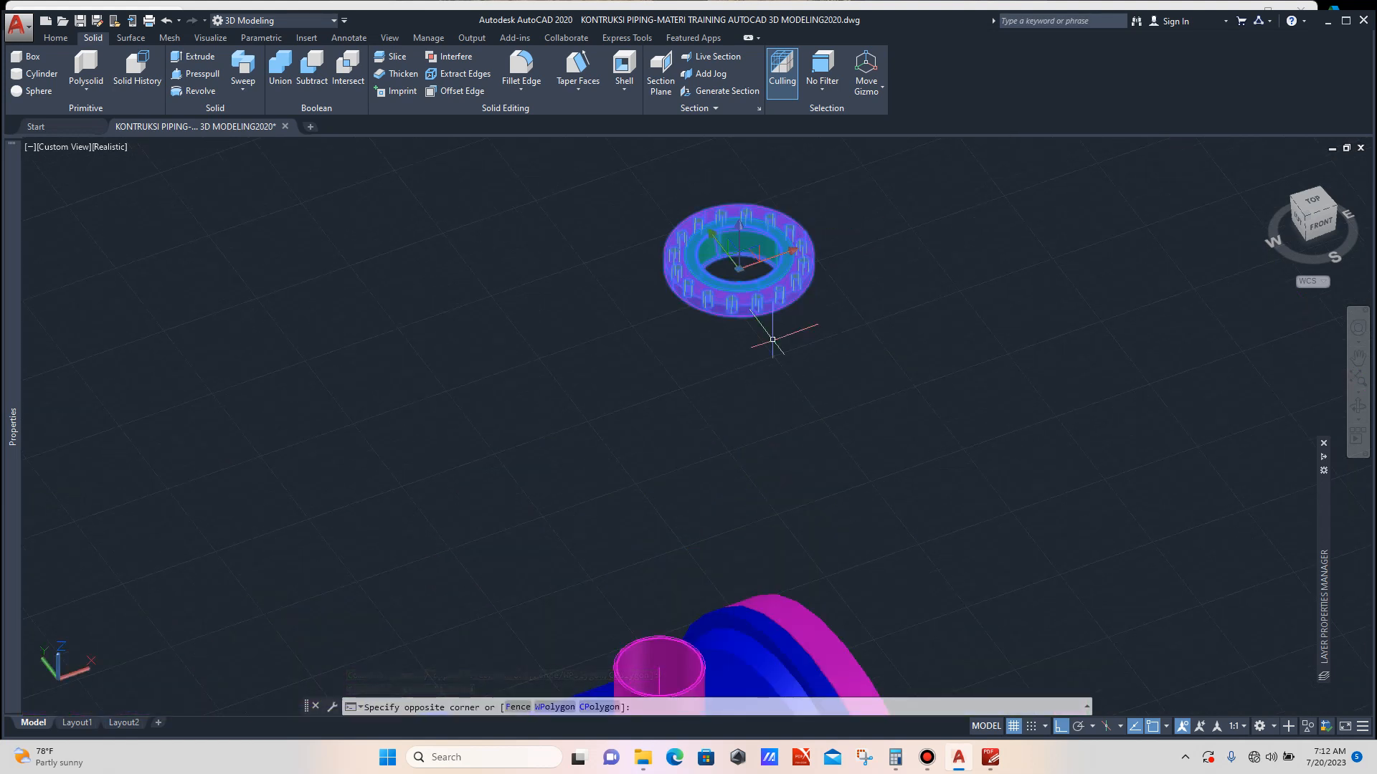
text(co)
key(Return)
scroll(789, 318, up, 3)
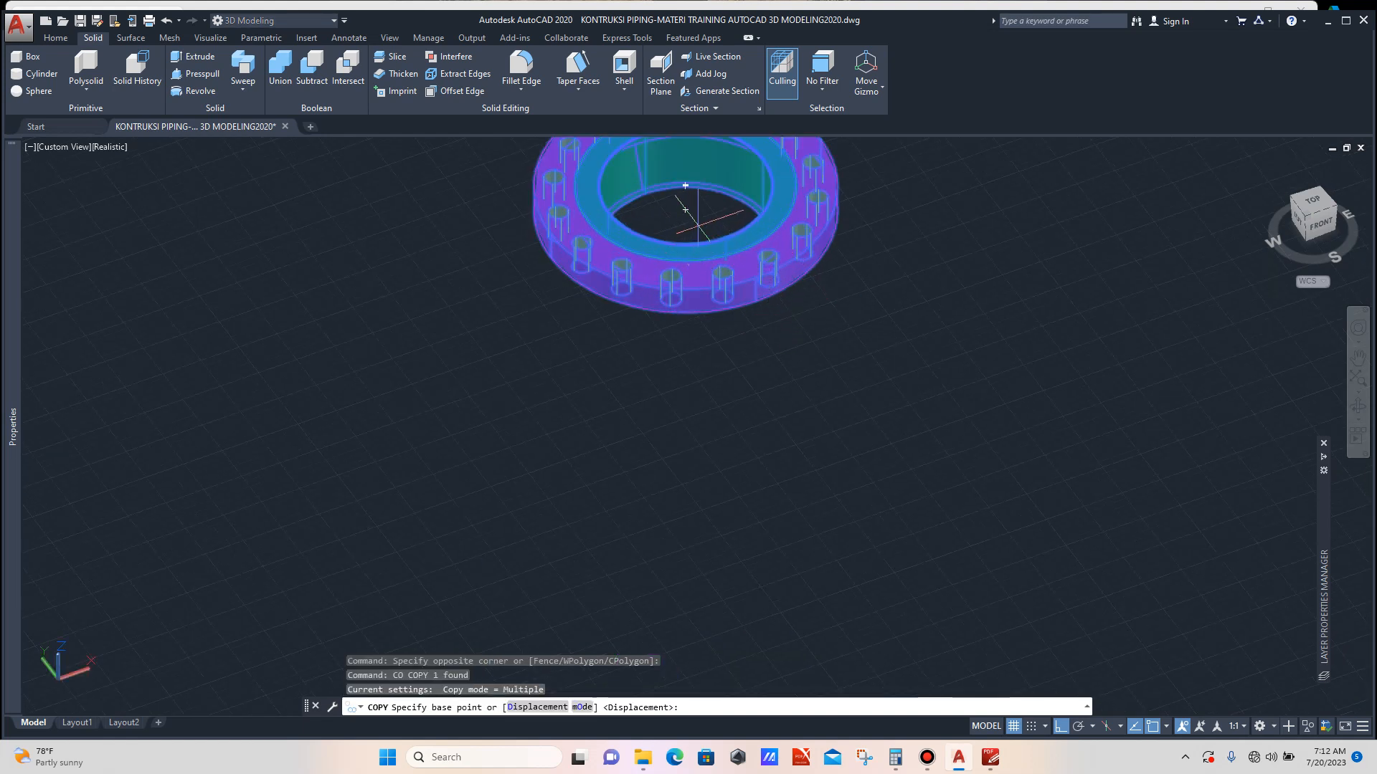
scroll(698, 224, up, 2)
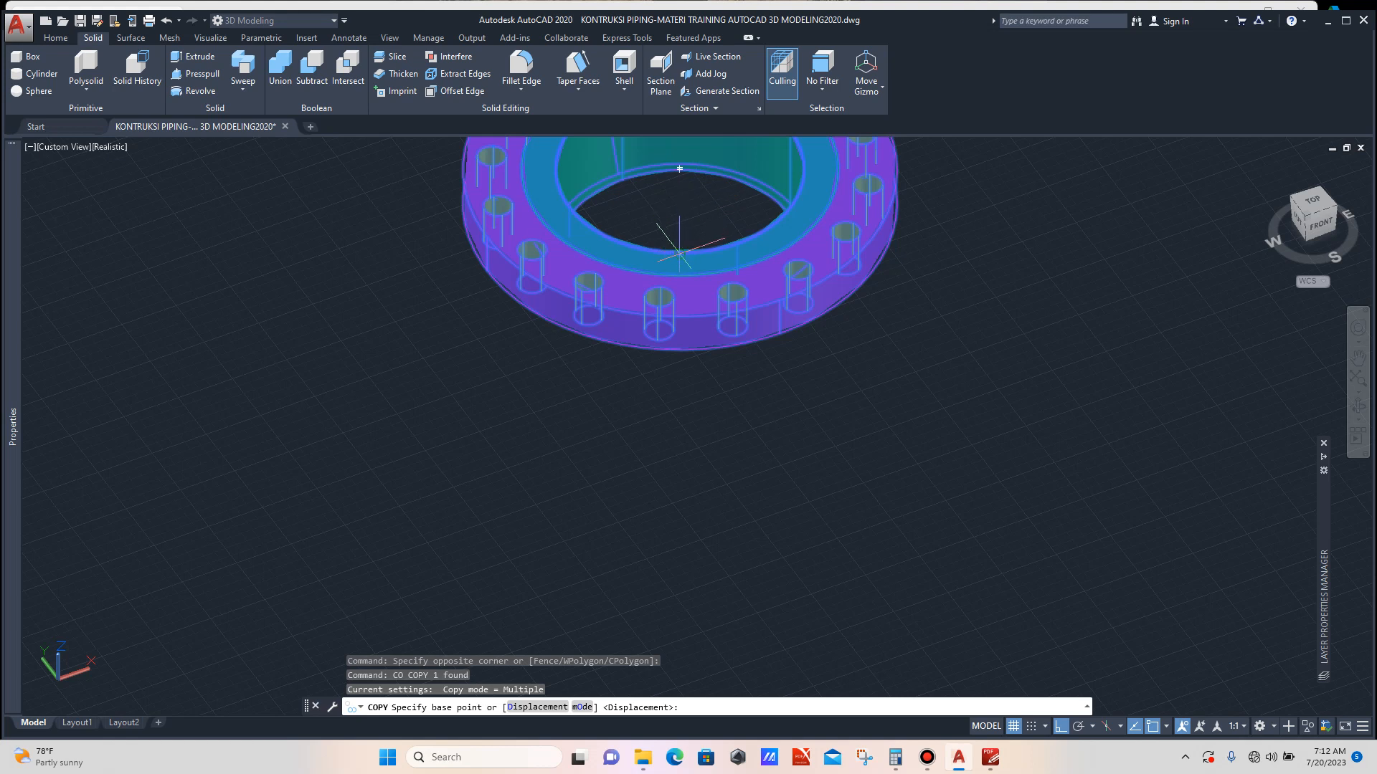
click(686, 246)
scroll(701, 185, down, 6)
scroll(710, 294, up, 3)
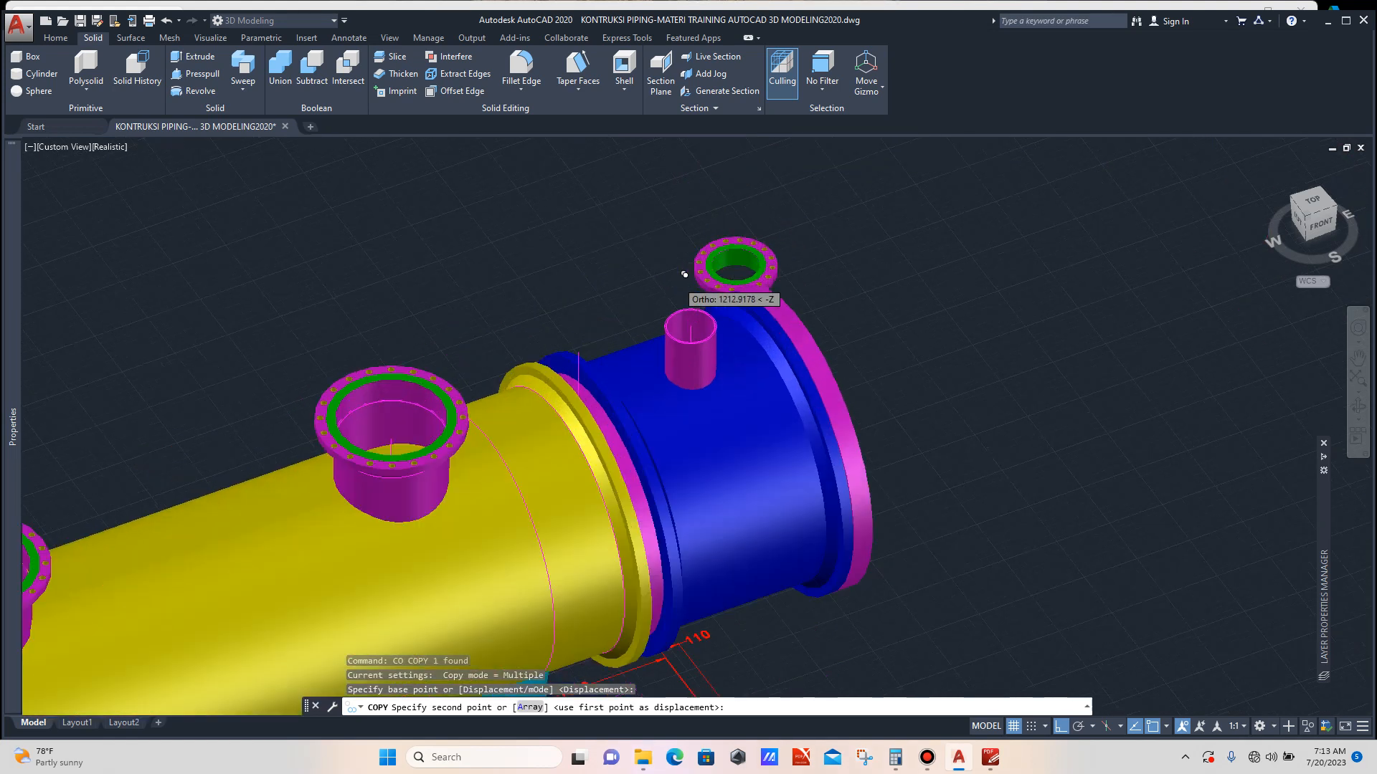
scroll(694, 297, up, 3)
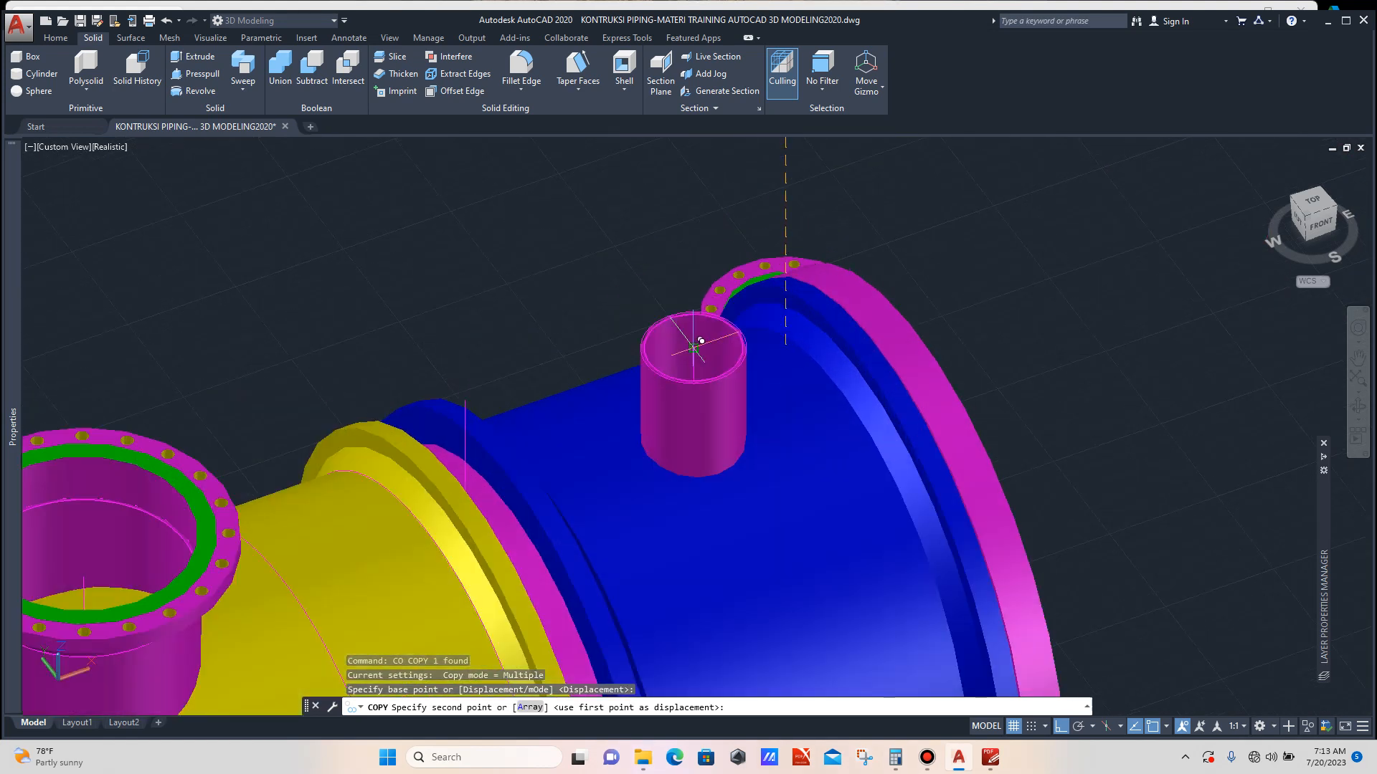
click(694, 314)
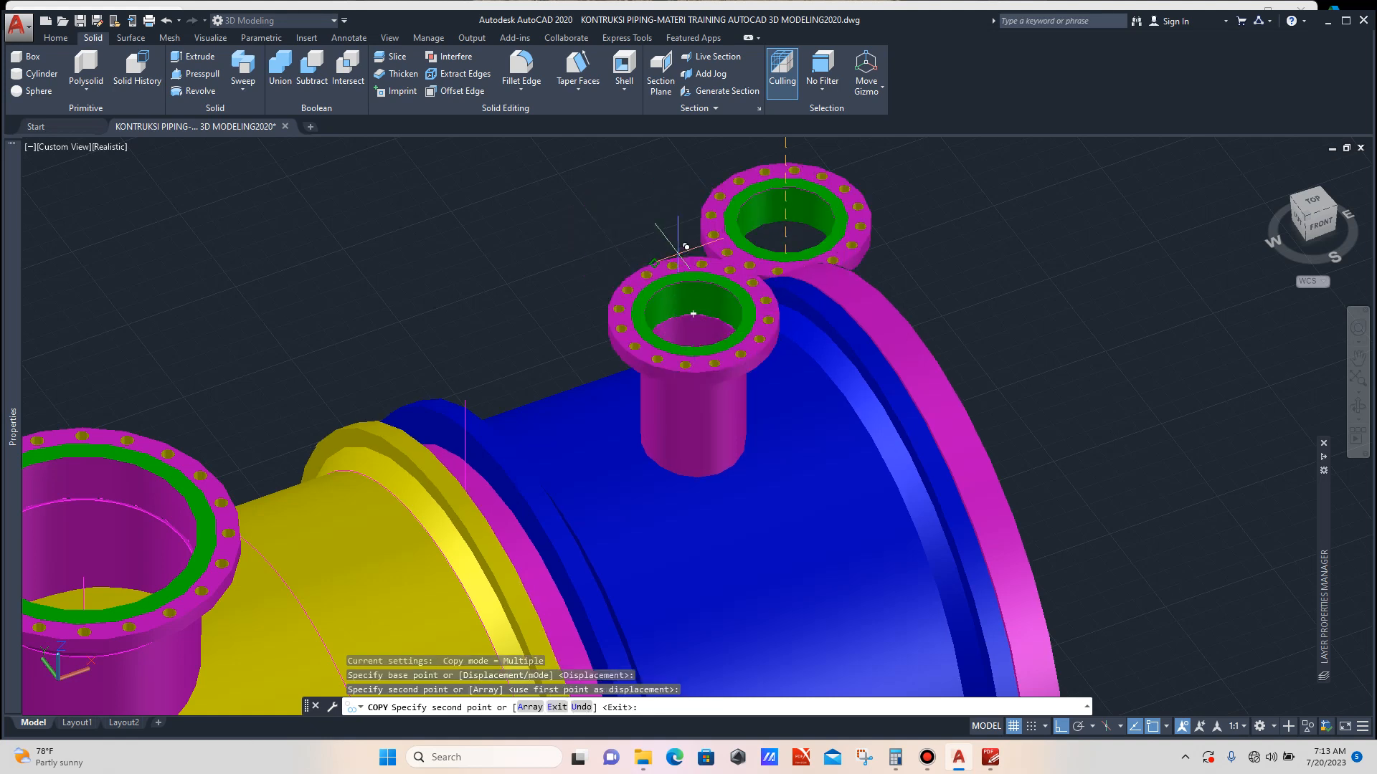
scroll(693, 314, down, 10)
key(Escape)
Move the original flange by its centre to the upper end of the vertical yellow line at the magenta elbow on the large blue circle.
scroll(707, 221, up, 10)
click(778, 199)
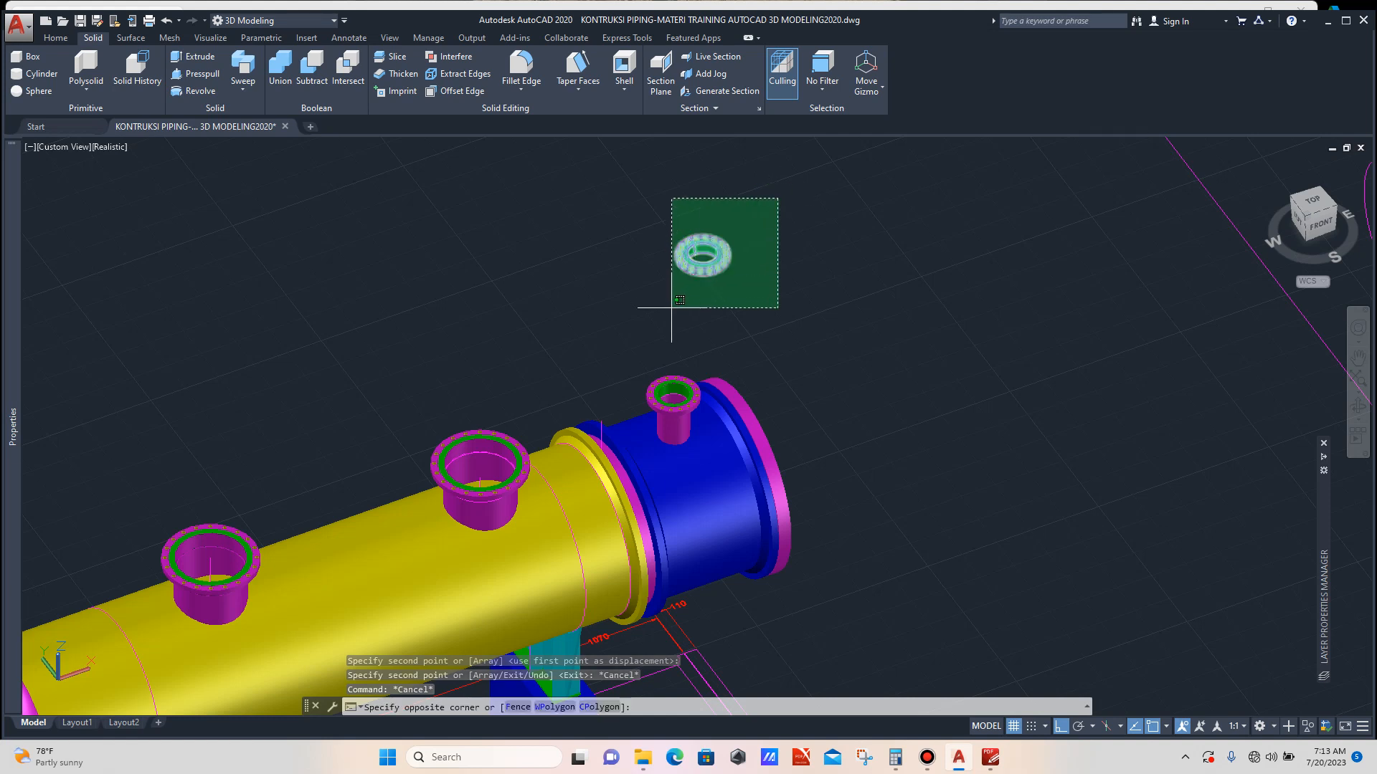
click(672, 307)
text(m)
key(Return)
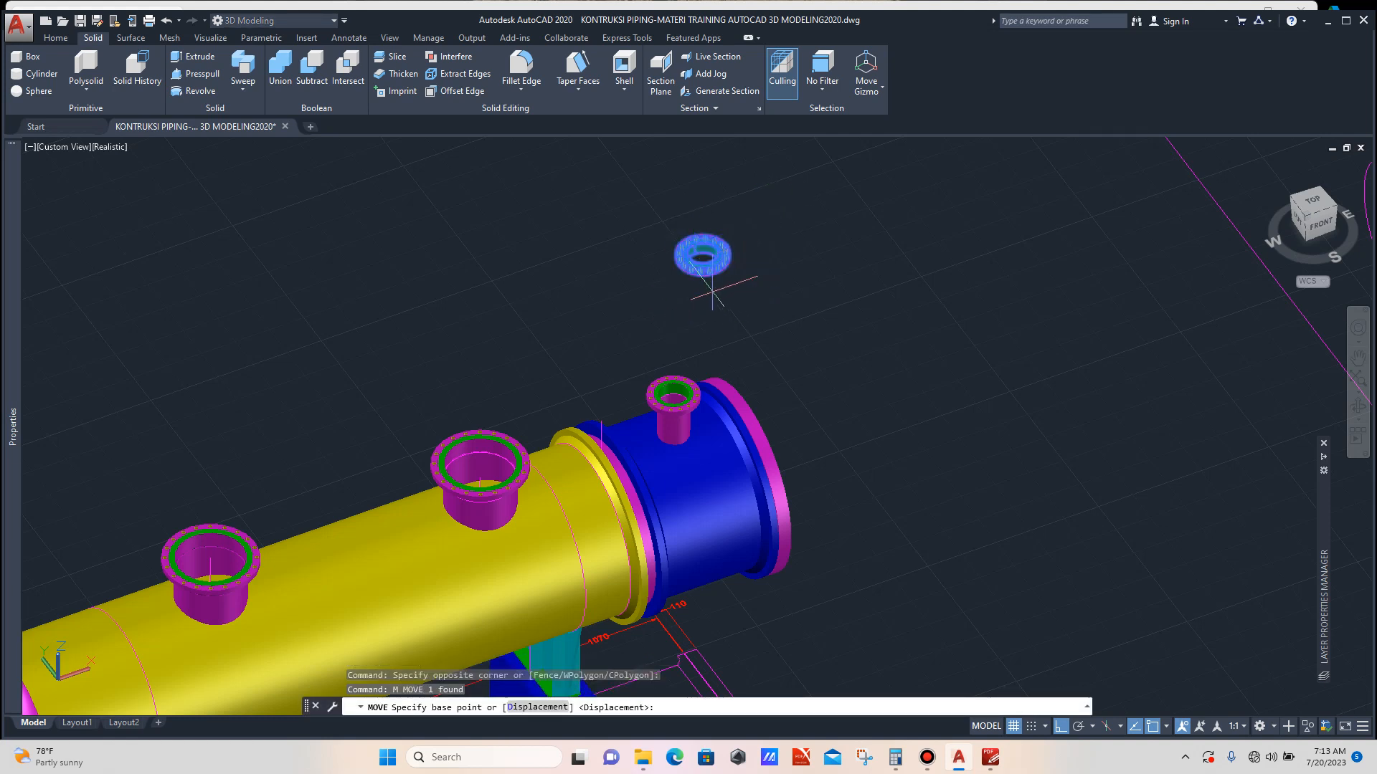
scroll(708, 284, up, 3)
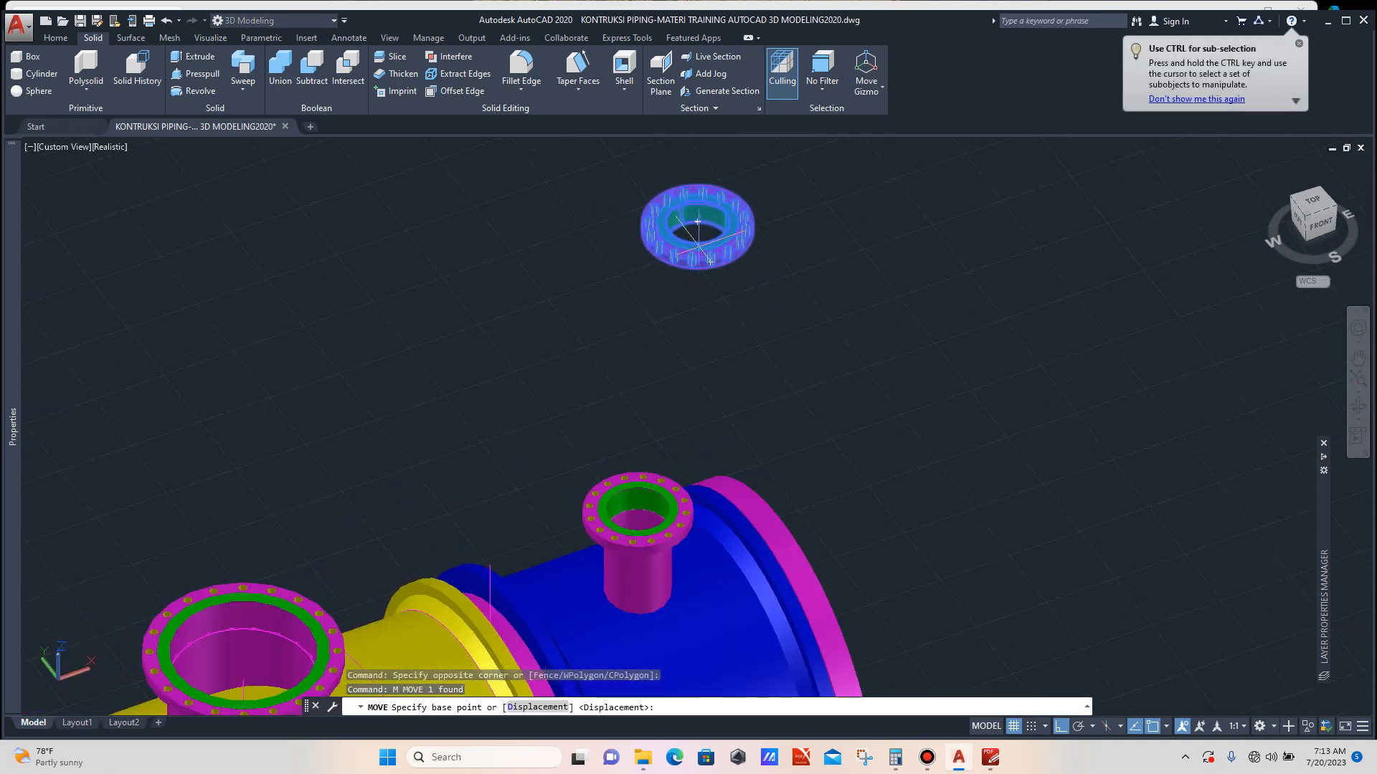
scroll(697, 221, up, 3)
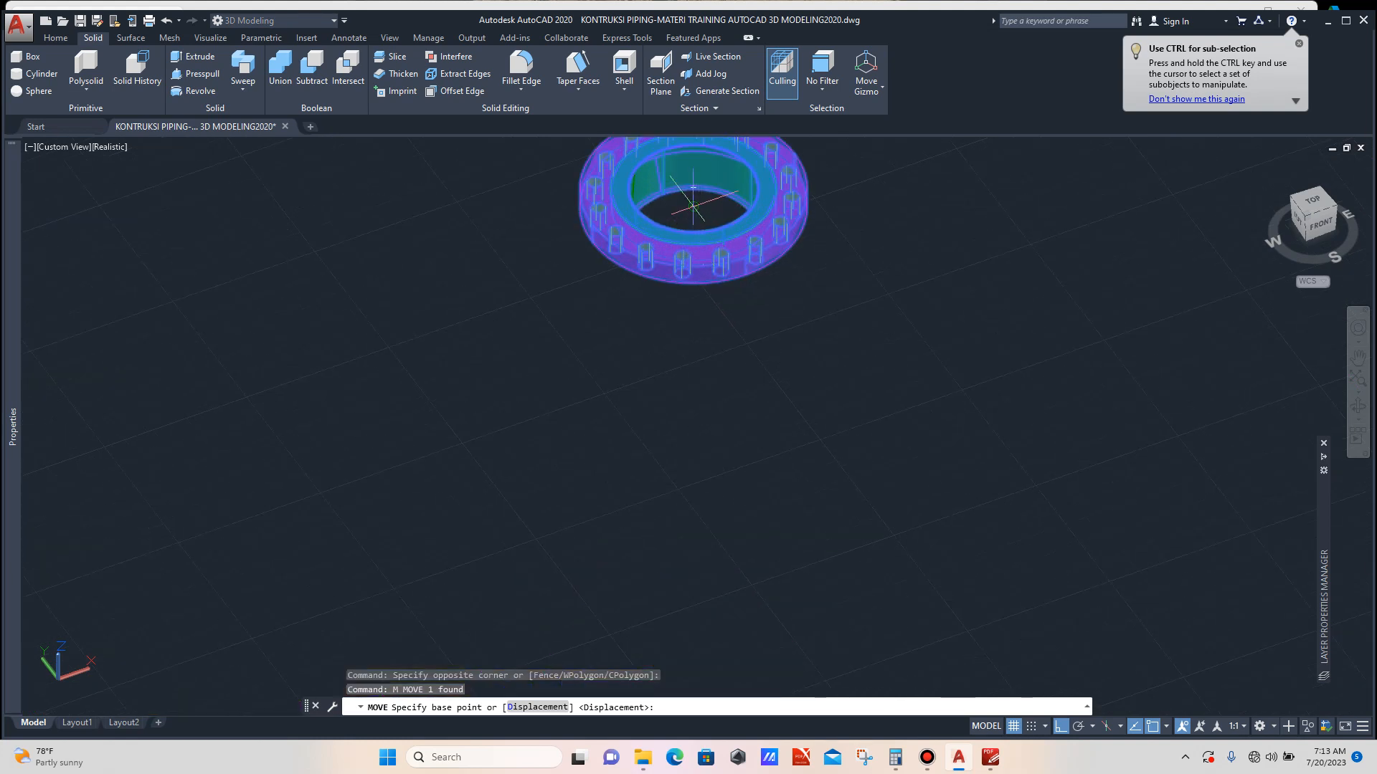
click(692, 206)
scroll(702, 204, down, 10)
scroll(759, 209, down, 5)
scroll(502, 337, up, 12)
scroll(470, 337, up, 3)
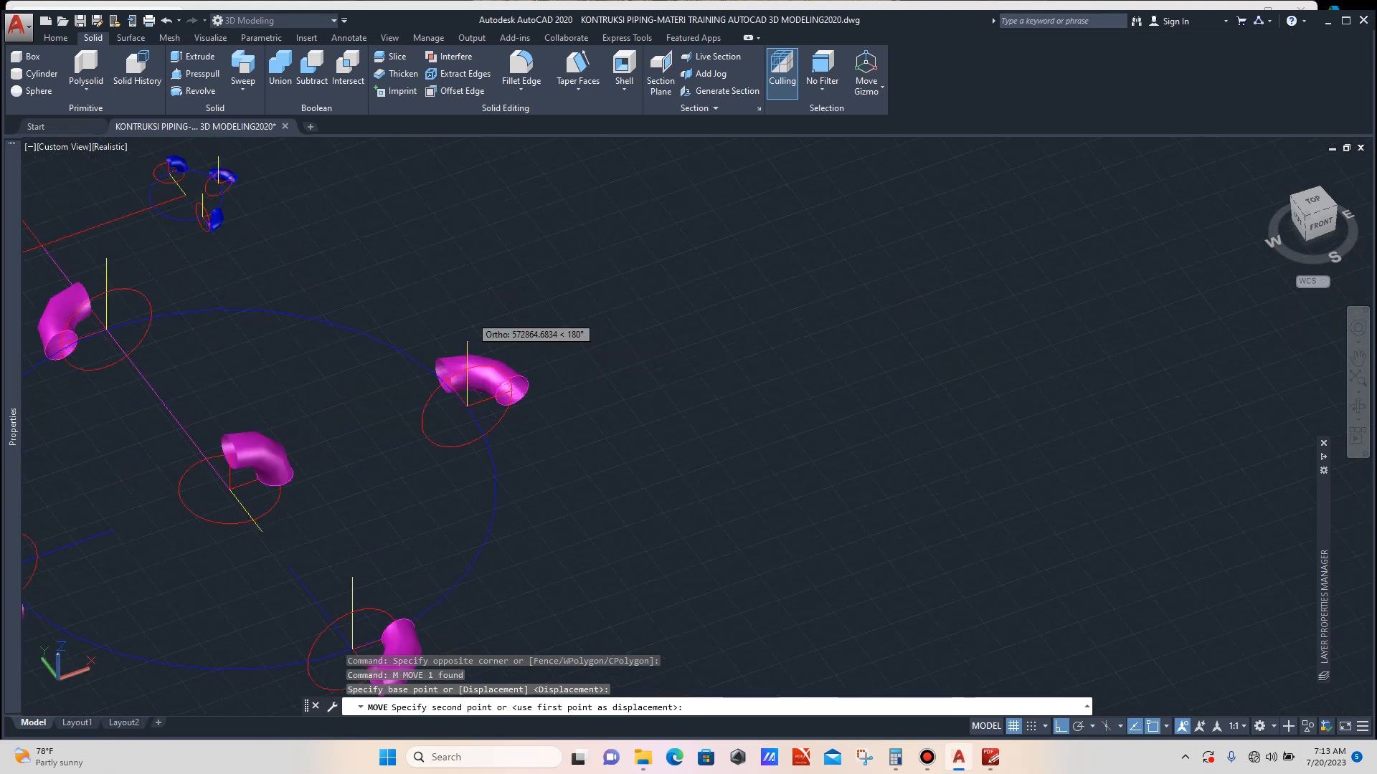
click(465, 341)
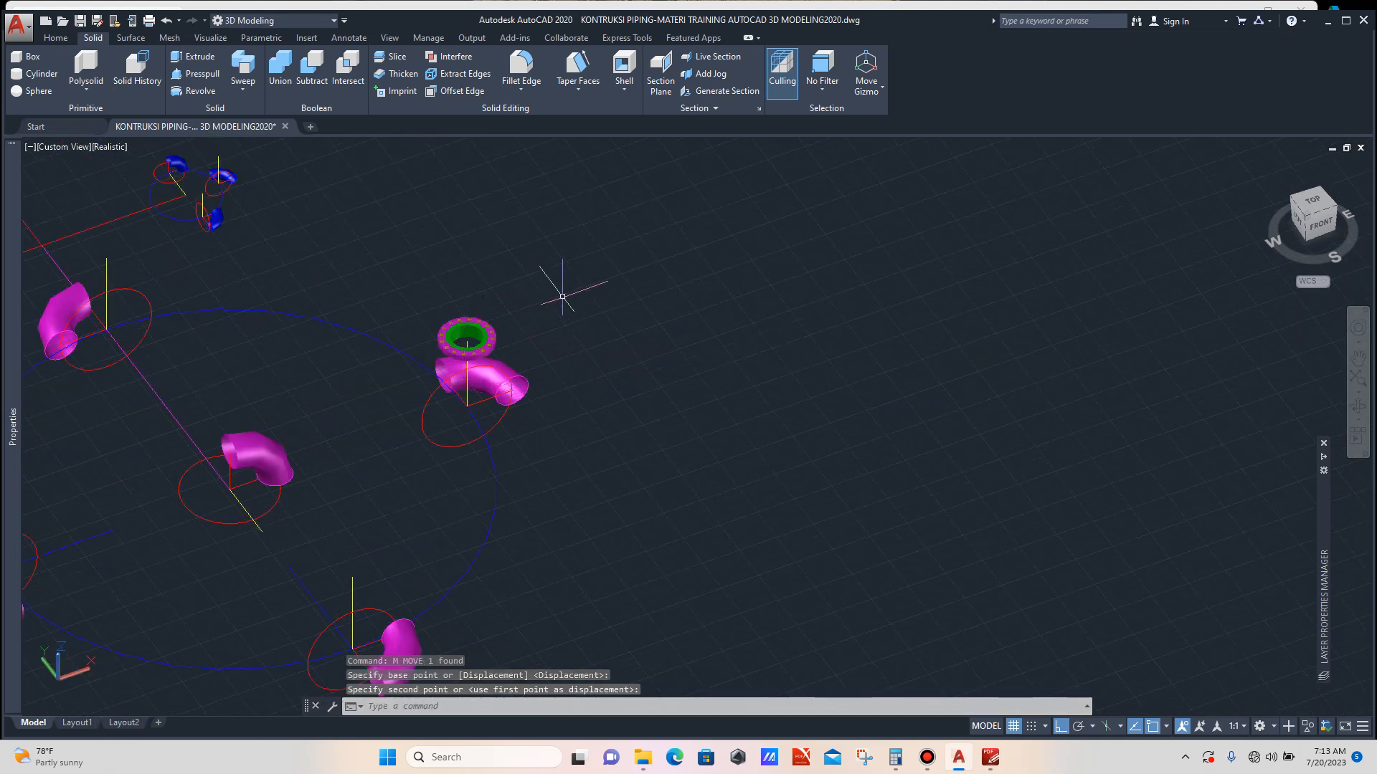
key(Escape)
scroll(441, 388, down, 15)
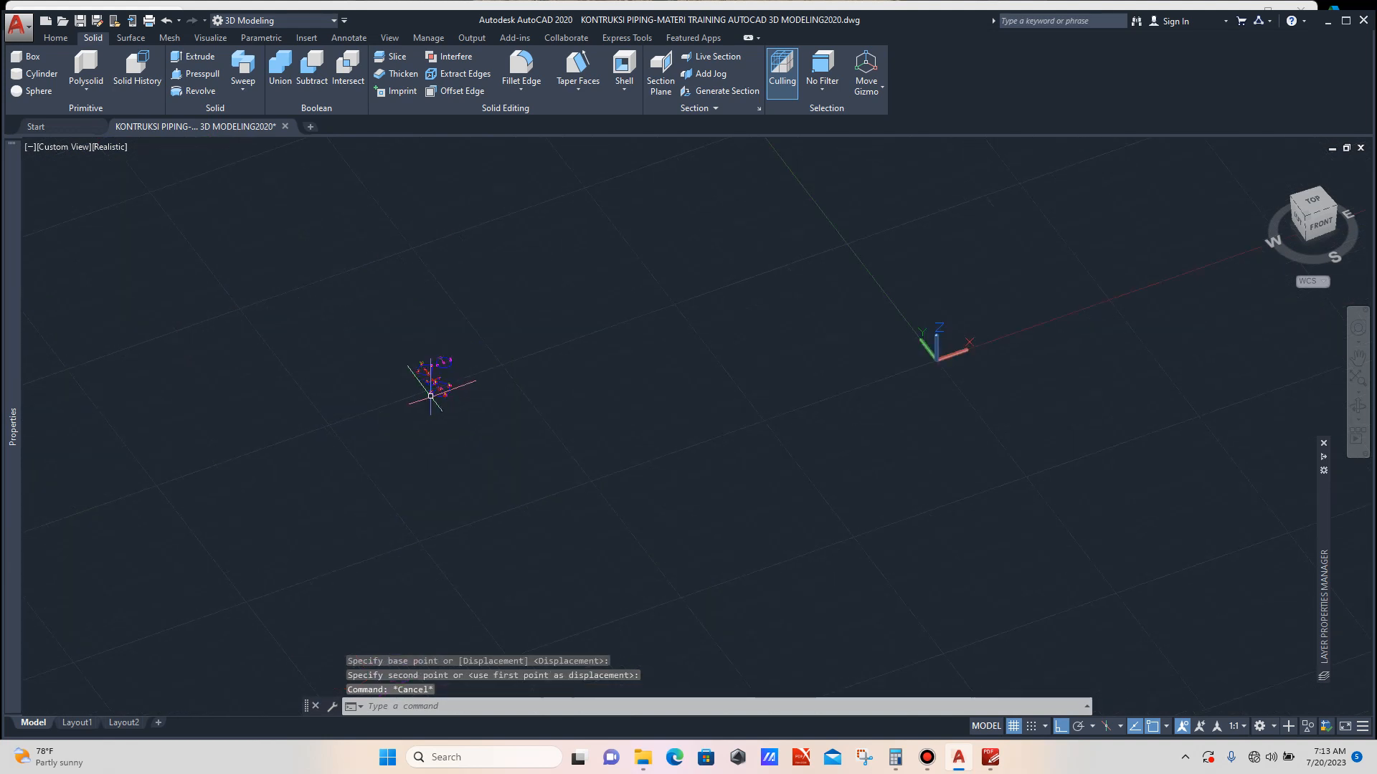
Delete the leftover vertical line standing at the joint between the yellow shell and the blue shell, beside the small nozzle.
scroll(436, 392, down, 2)
scroll(636, 276, up, 12)
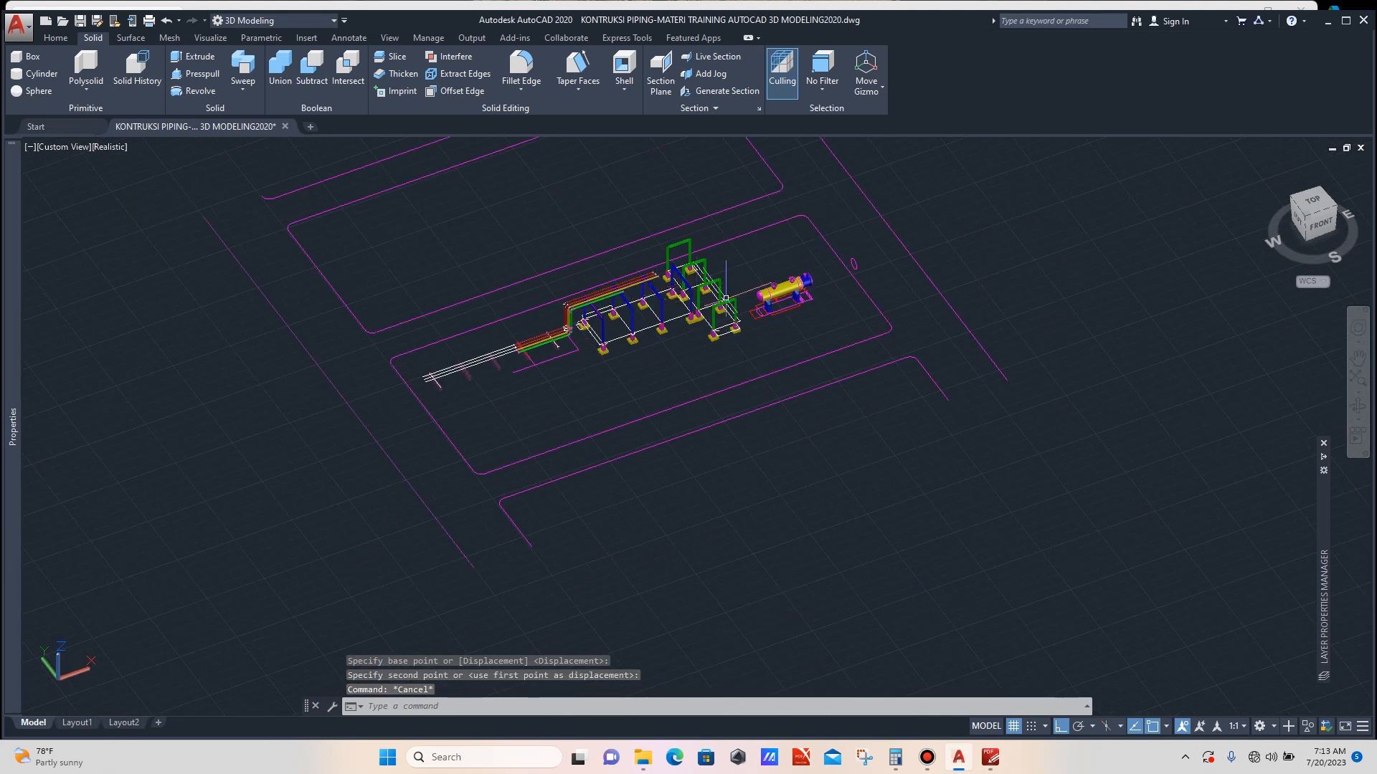
scroll(880, 264, up, 6)
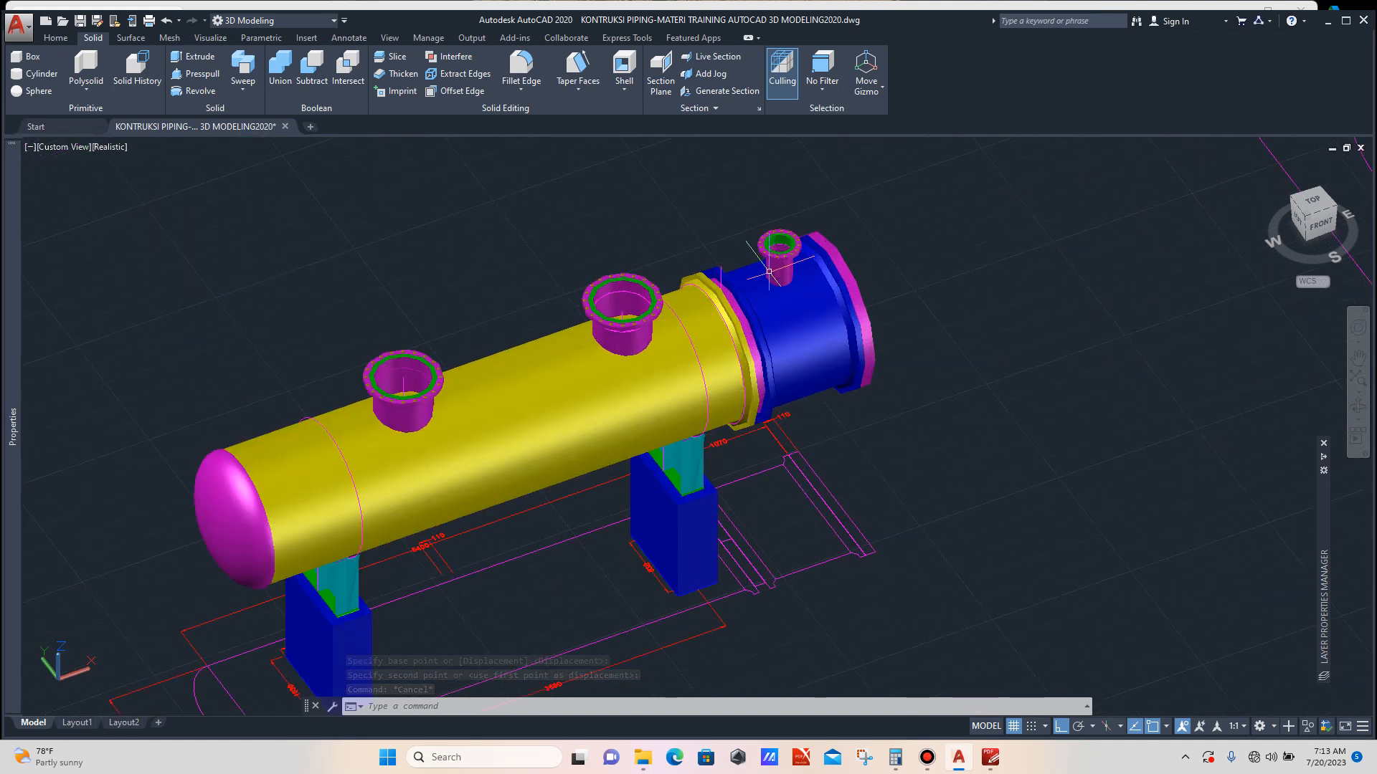
scroll(782, 234, up, 1)
scroll(774, 264, down, 2)
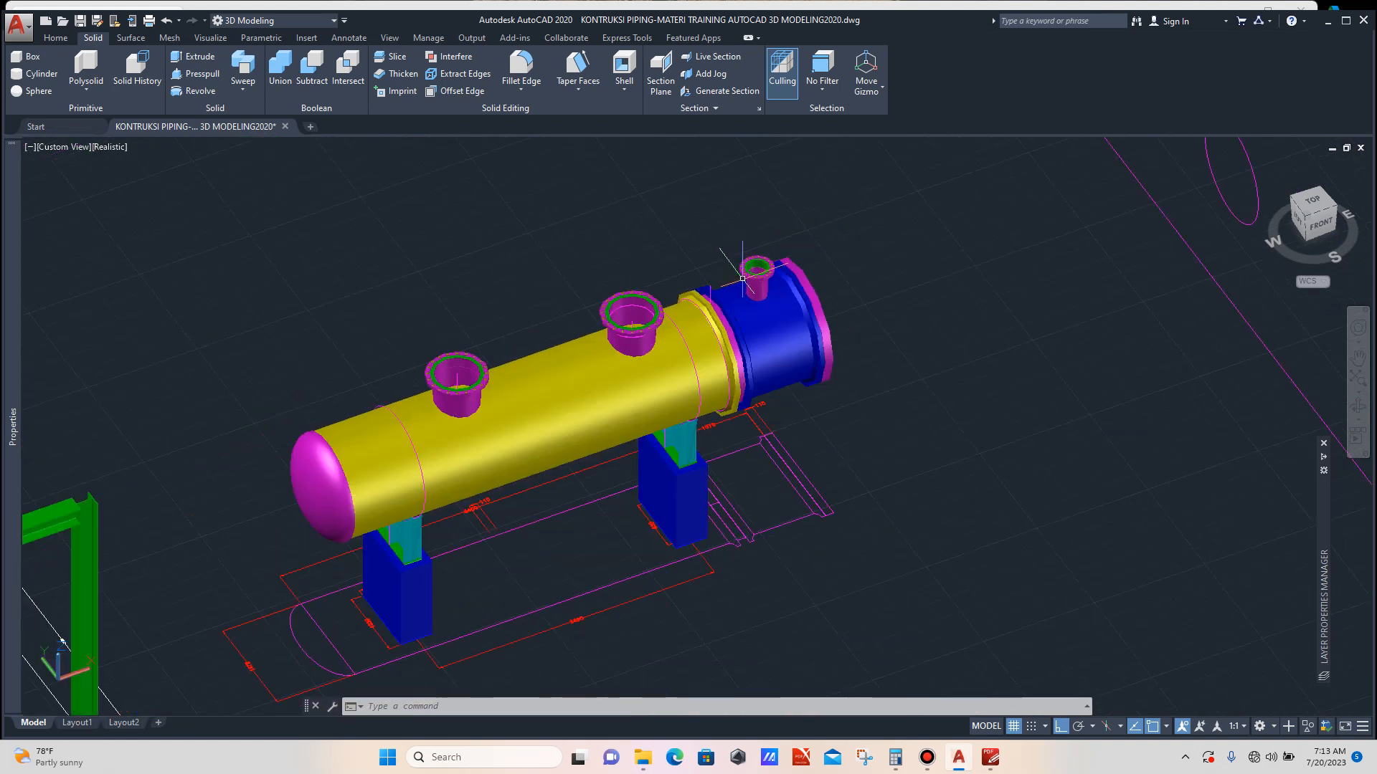
scroll(775, 264, up, 2)
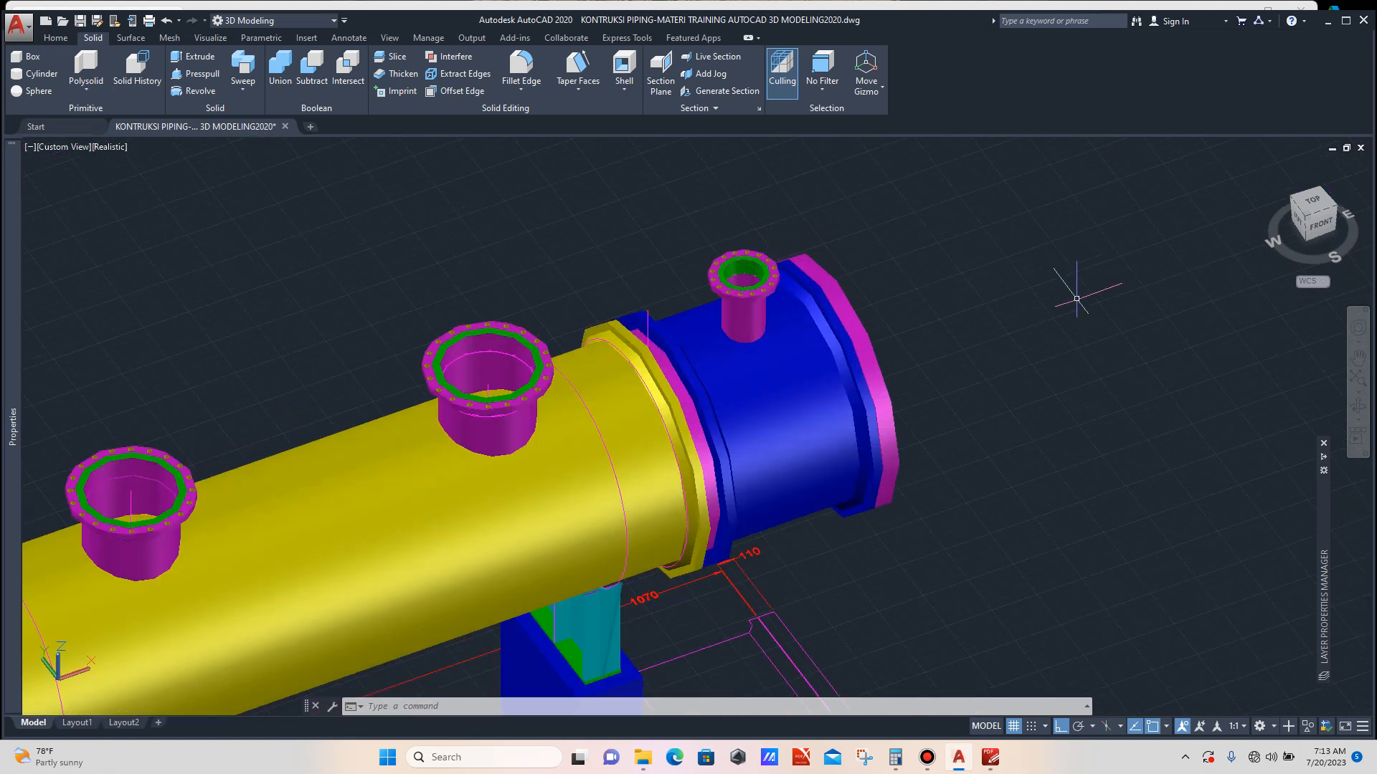
click(1358, 407)
drag(1004, 459, 979, 341)
drag(605, 183, 643, 274)
scroll(643, 274, up, 4)
key(Escape)
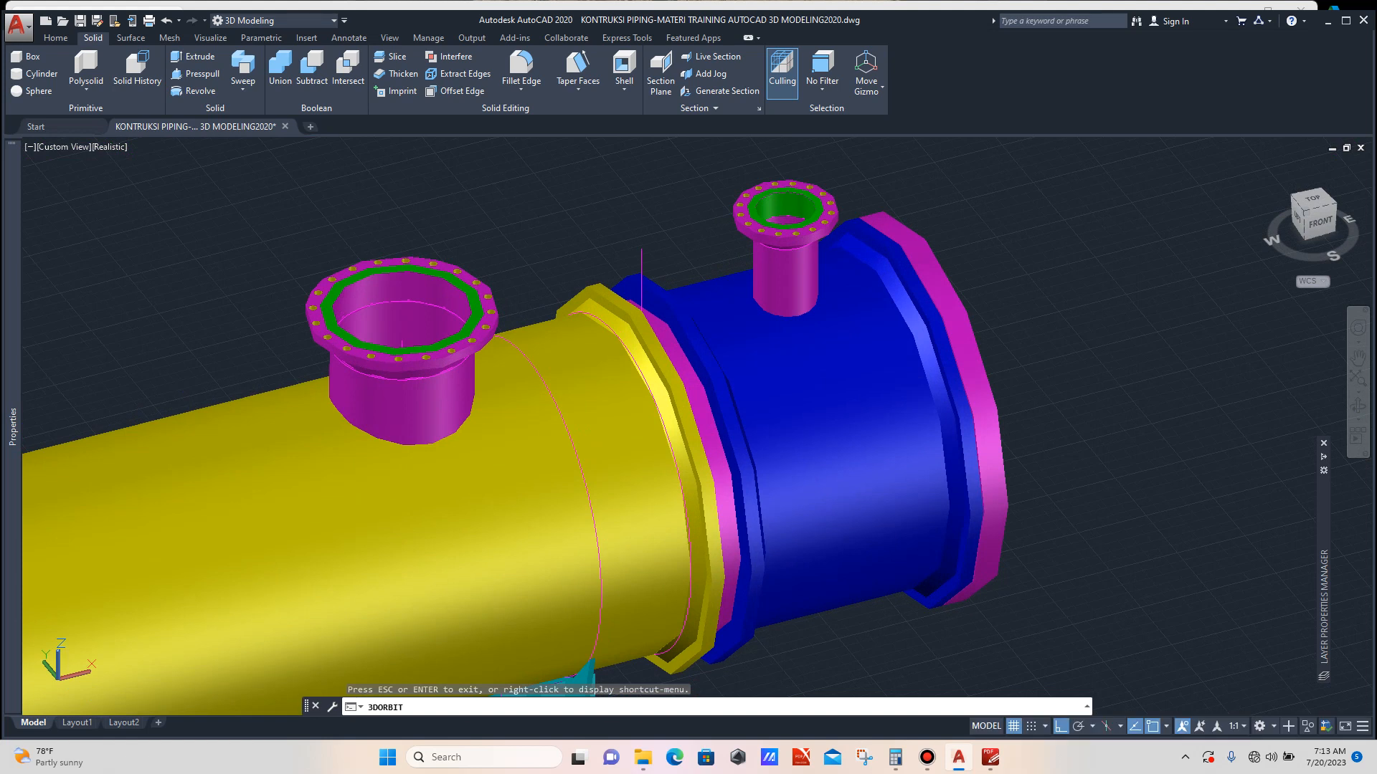
scroll(643, 274, up, 5)
click(617, 264)
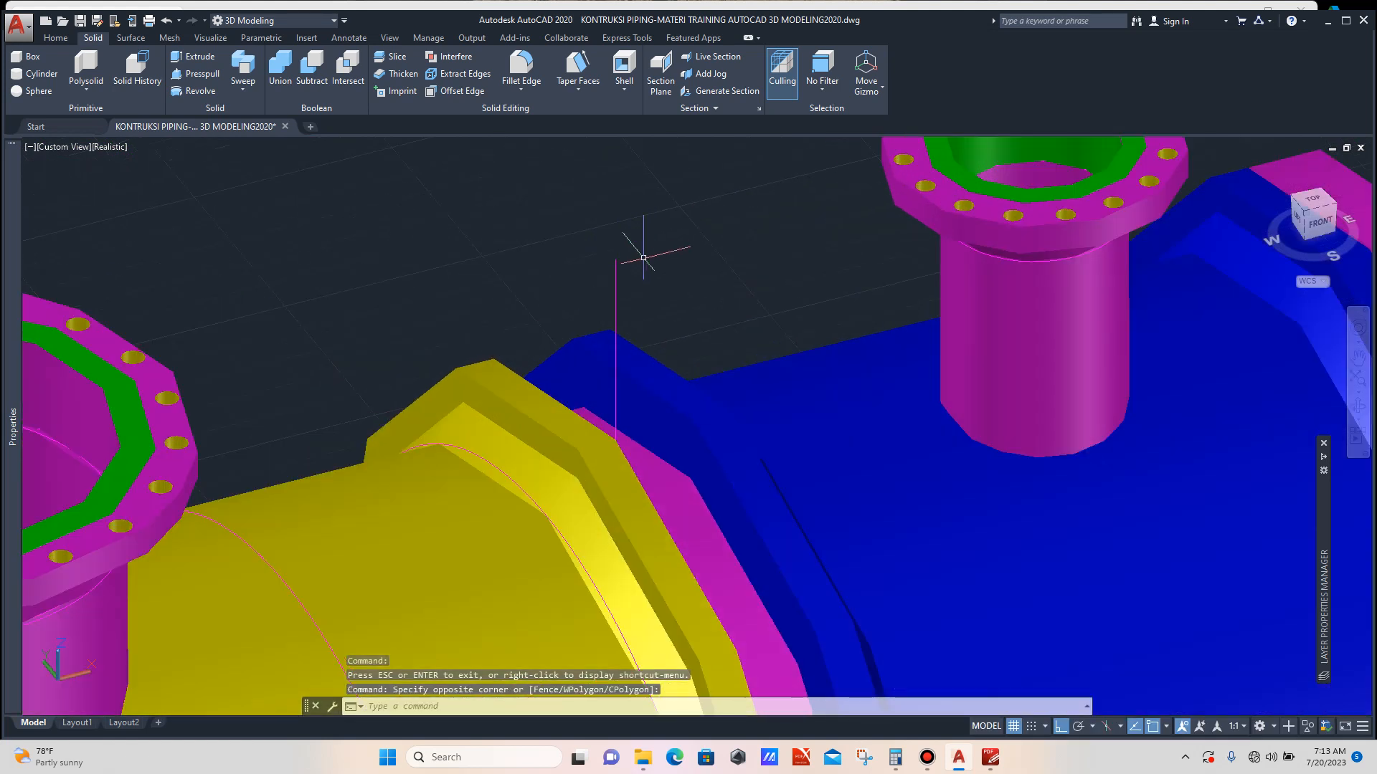
click(585, 289)
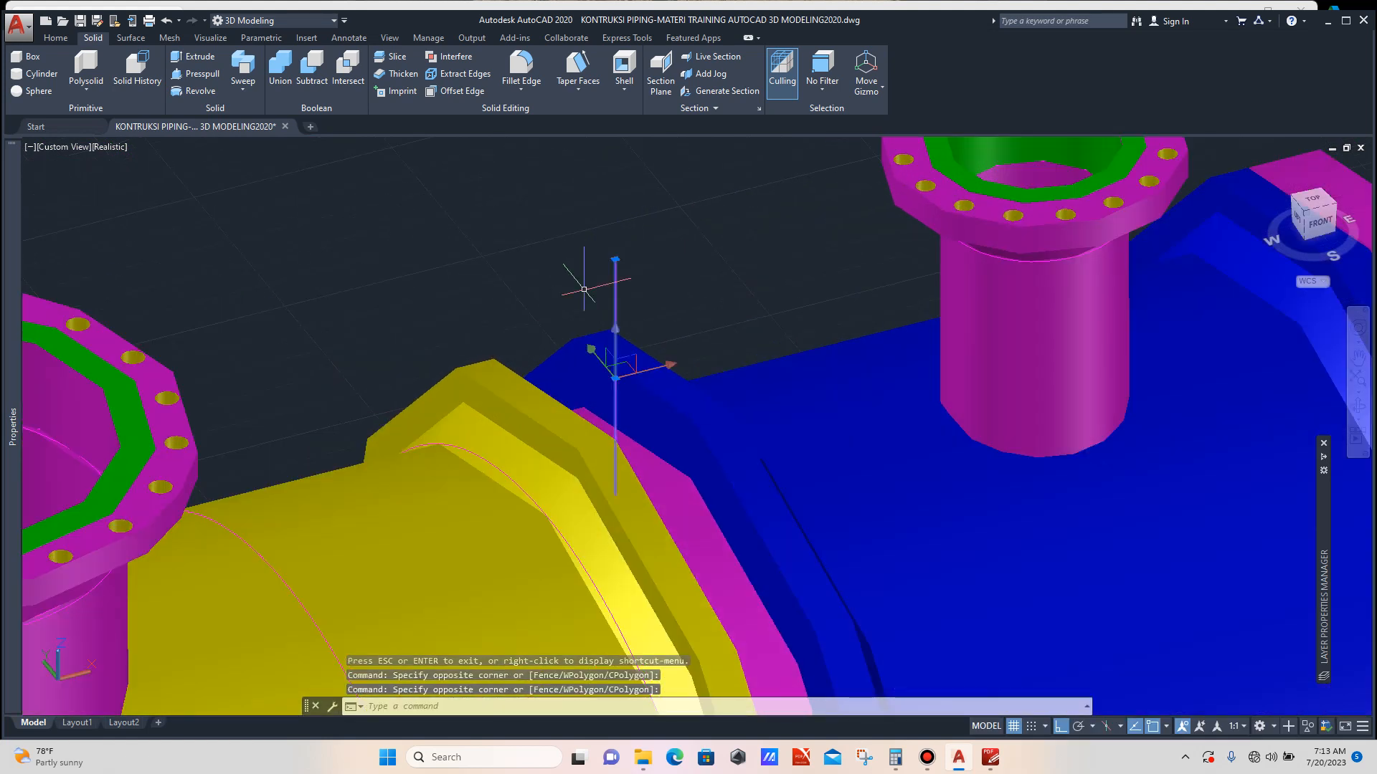
key(Delete)
Examine the vessel from several distances and angles, checking the flanged nozzles on the yellow and blue shells.
scroll(588, 230, down, 7)
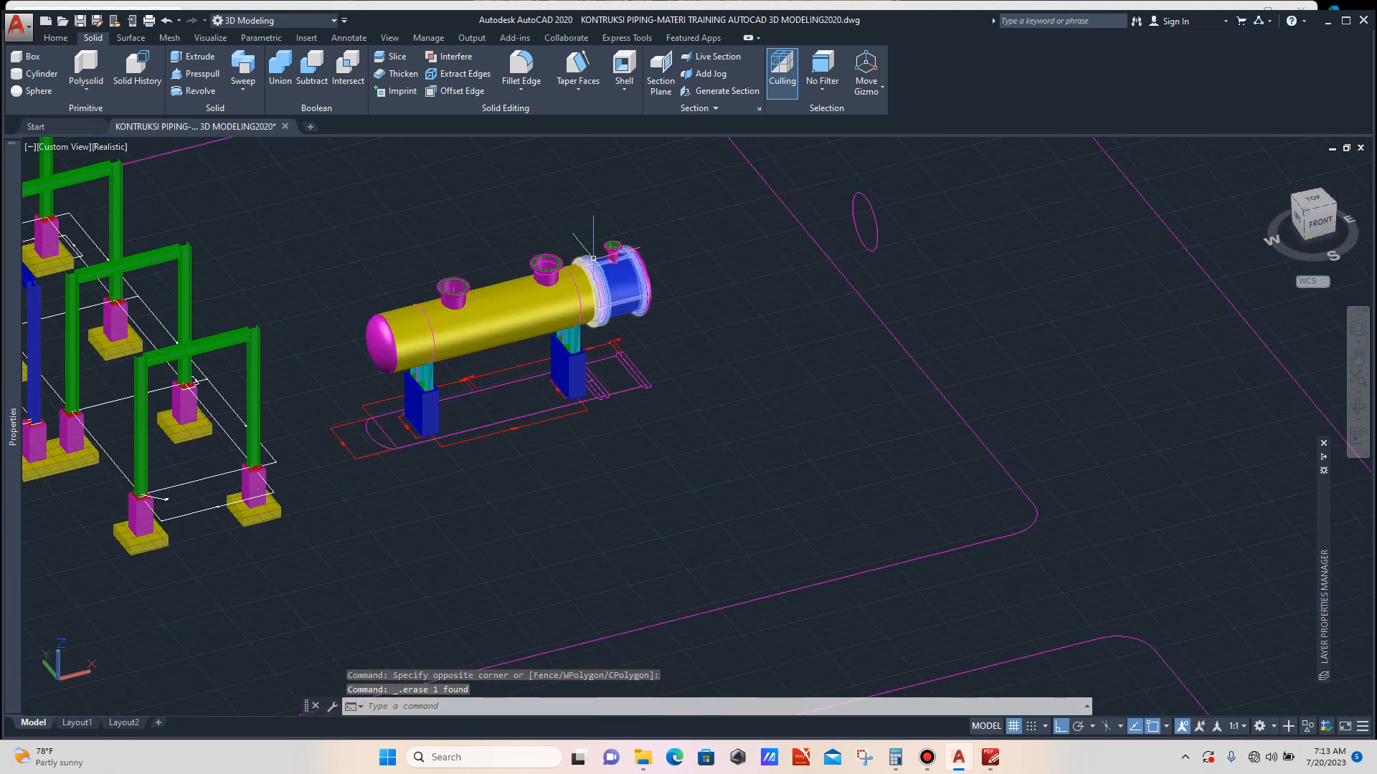
scroll(699, 278, down, 4)
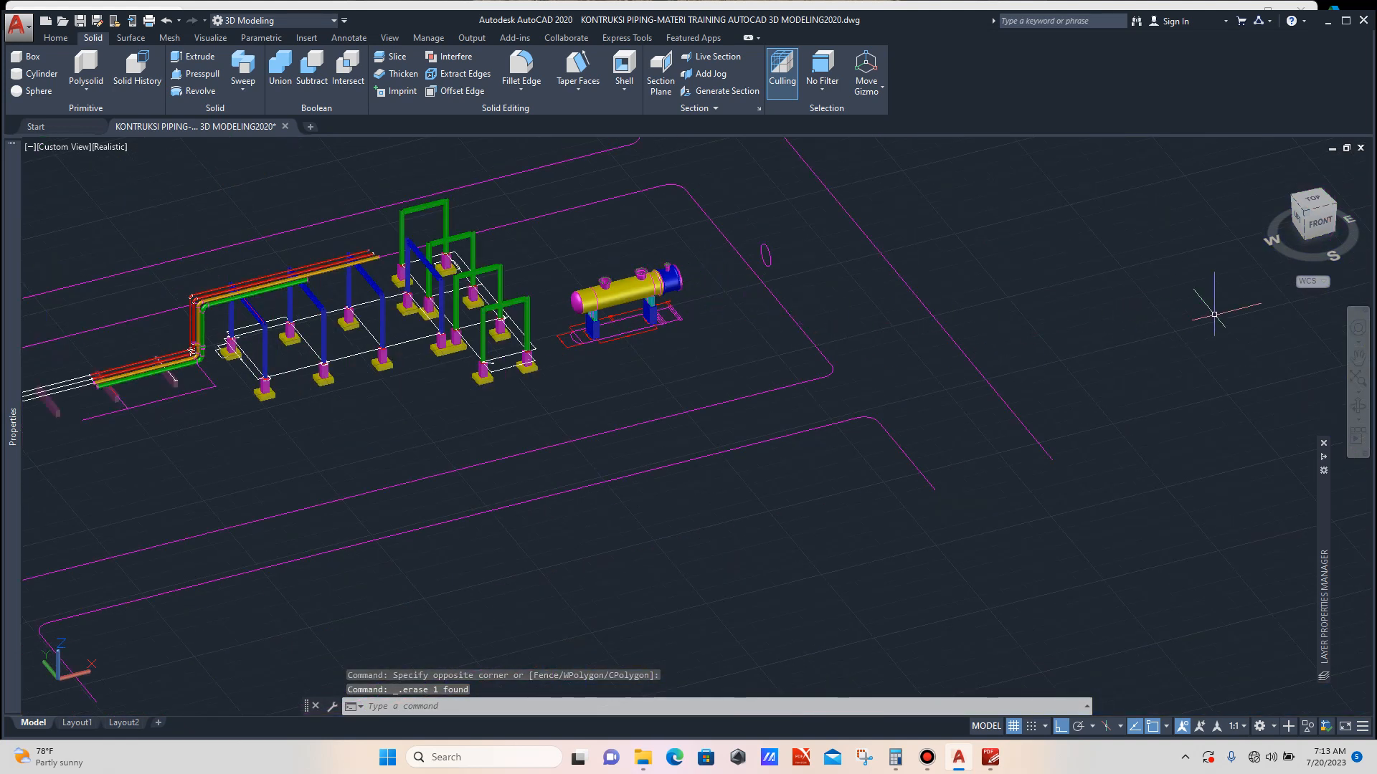
click(1358, 406)
drag(548, 216, 614, 221)
scroll(615, 221, up, 3)
scroll(616, 228, up, 2)
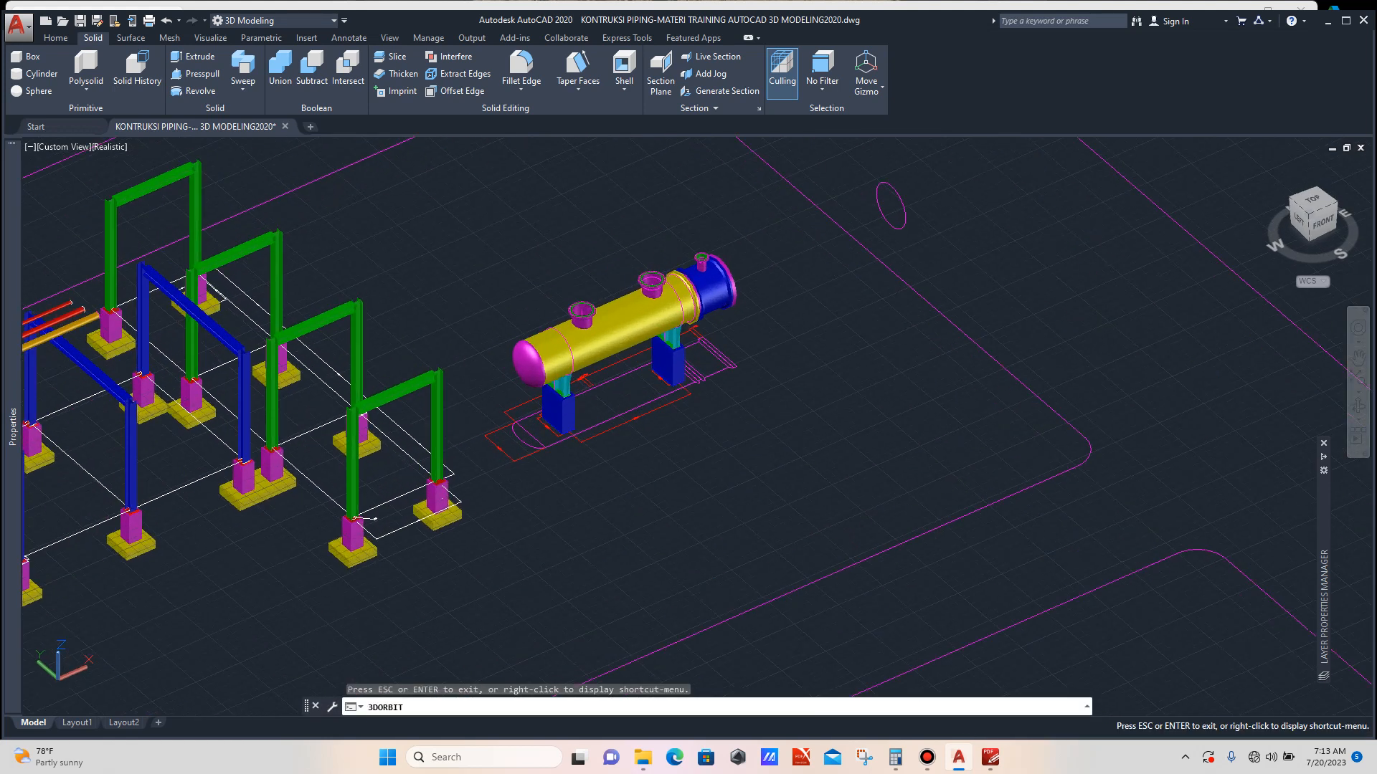
key(Escape)
scroll(699, 262, up, 3)
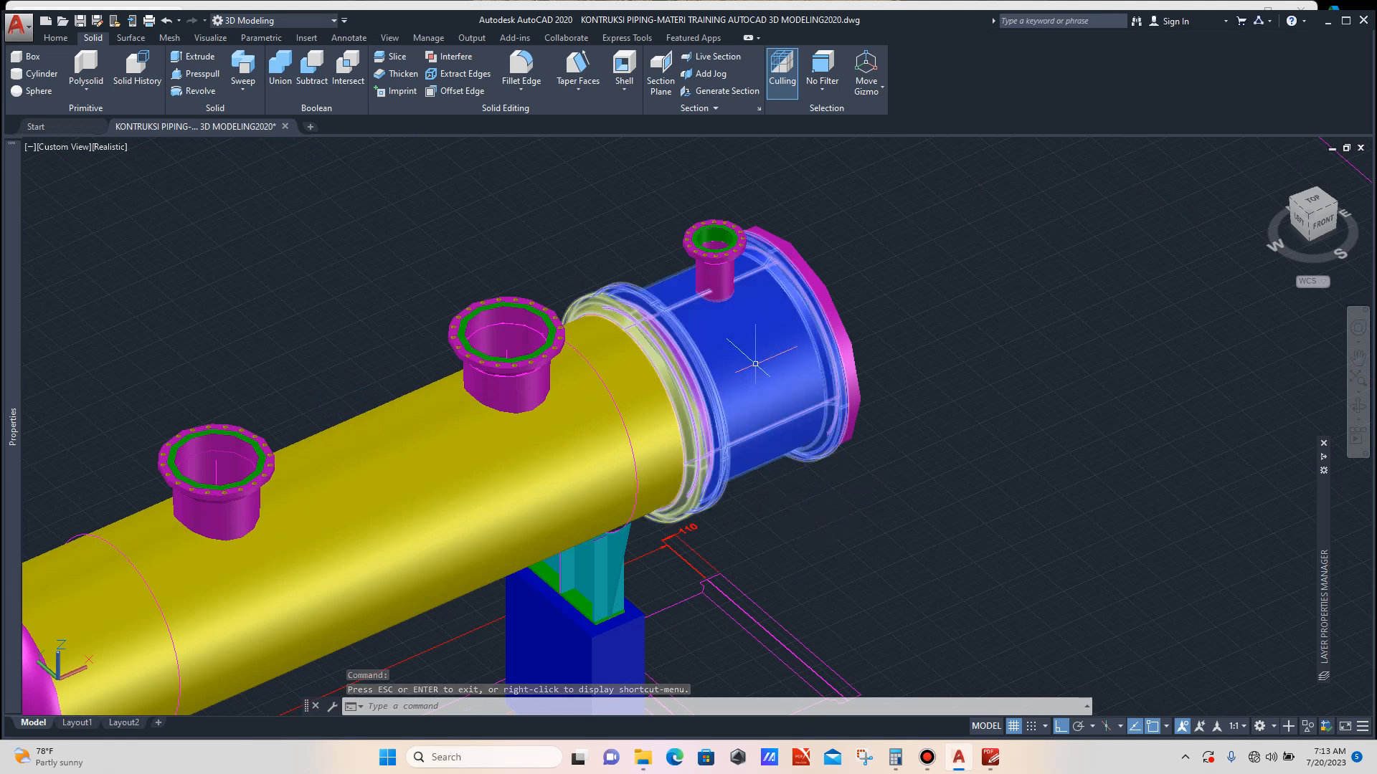
scroll(771, 328, up, 3)
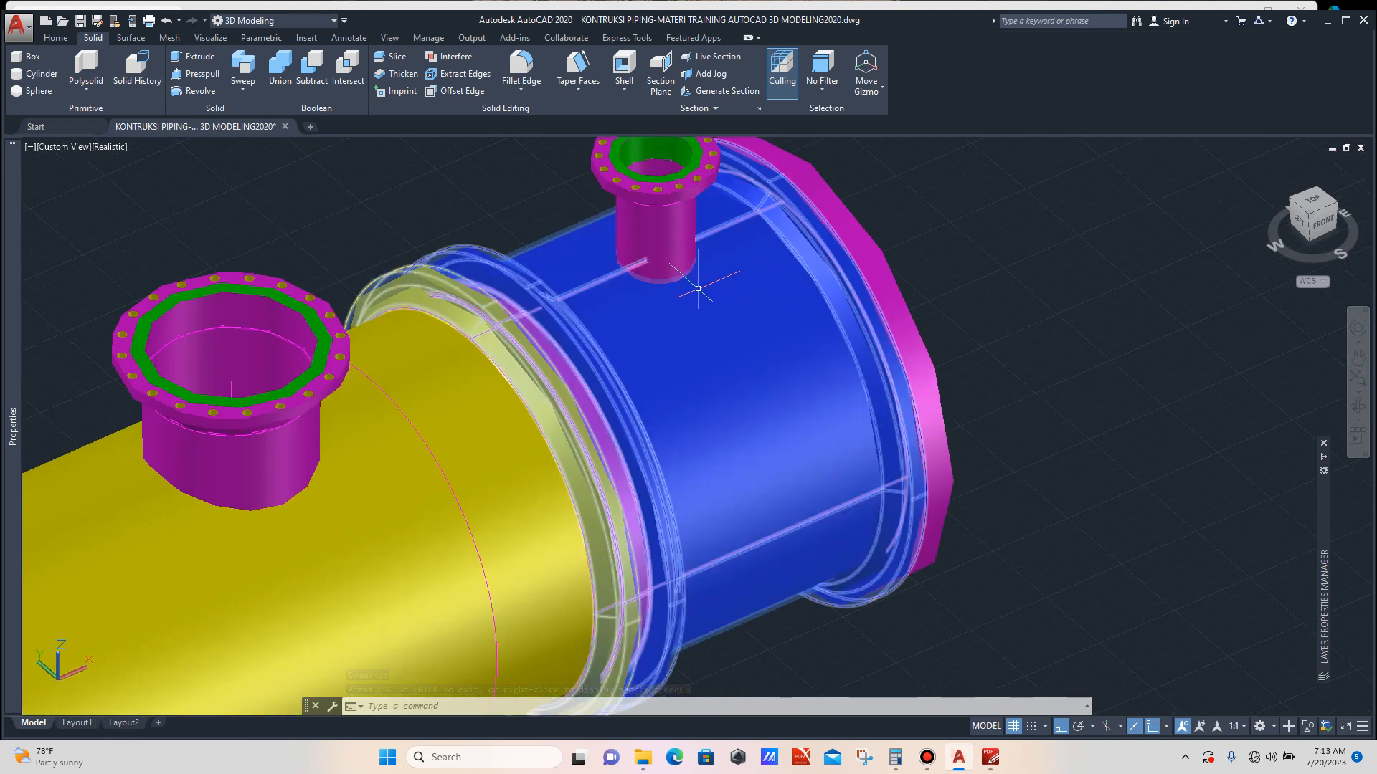
scroll(698, 289, down, 3)
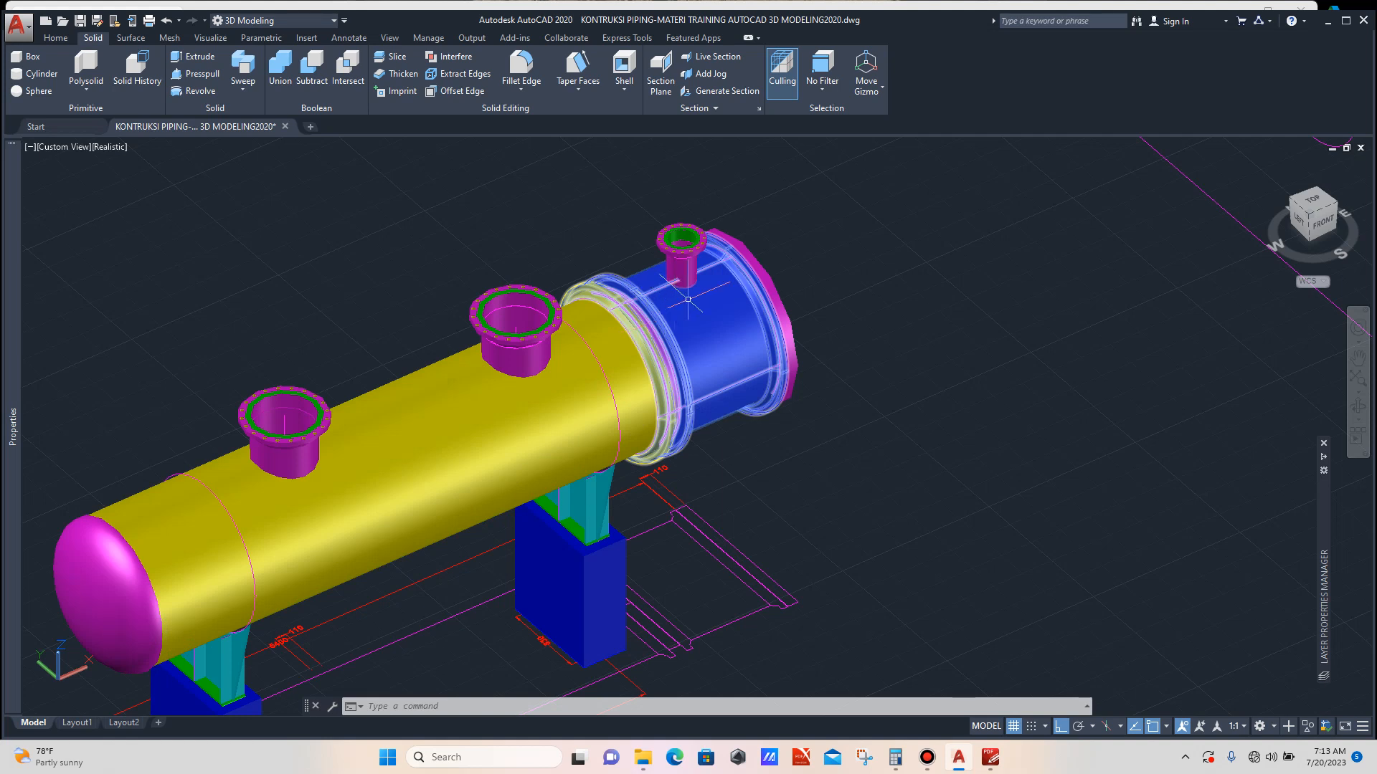
scroll(687, 299, up, 5)
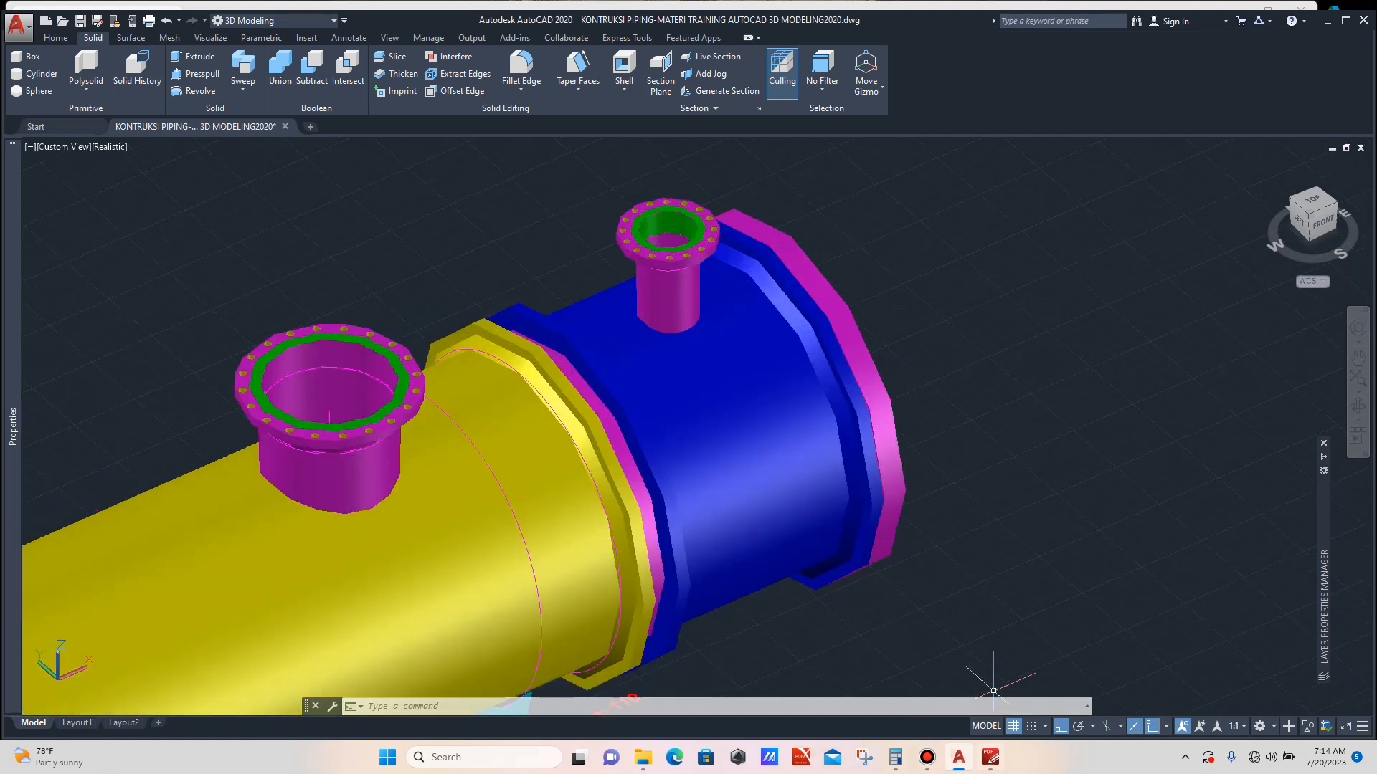
click(927, 757)
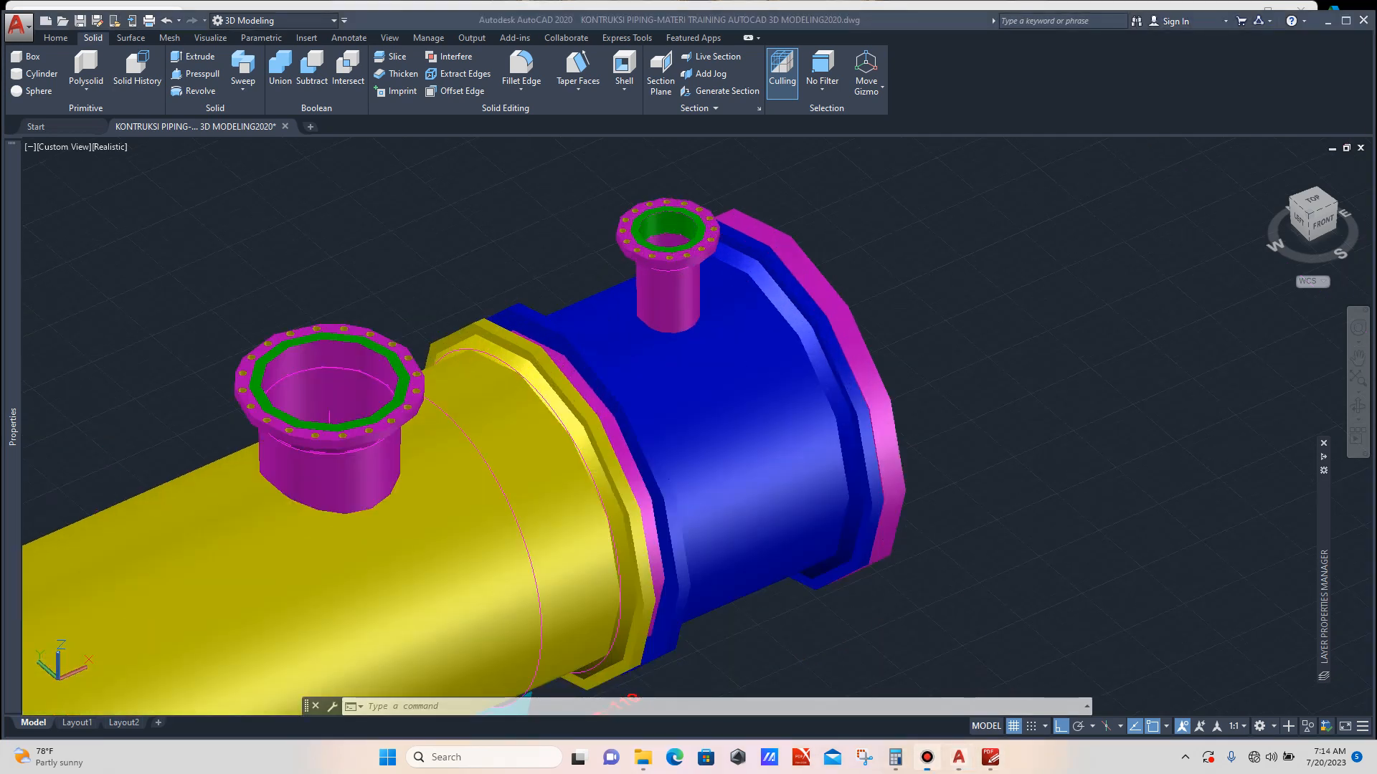